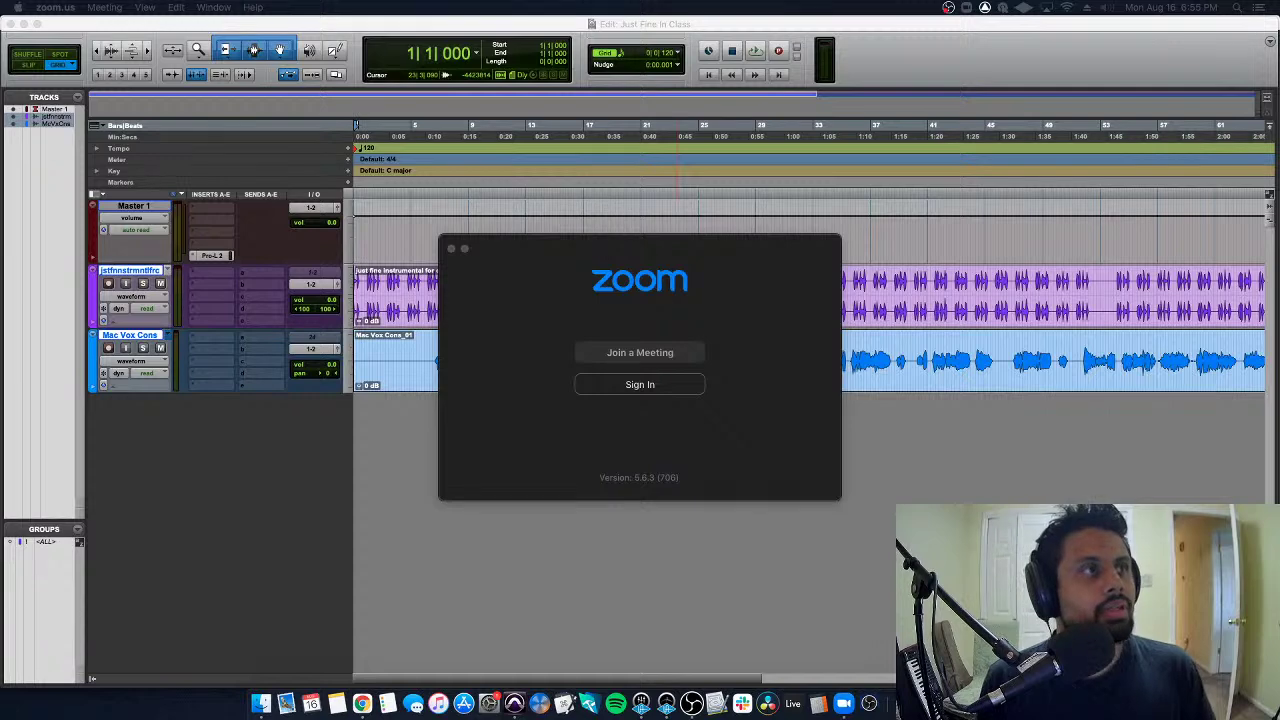
key("super+Tab")
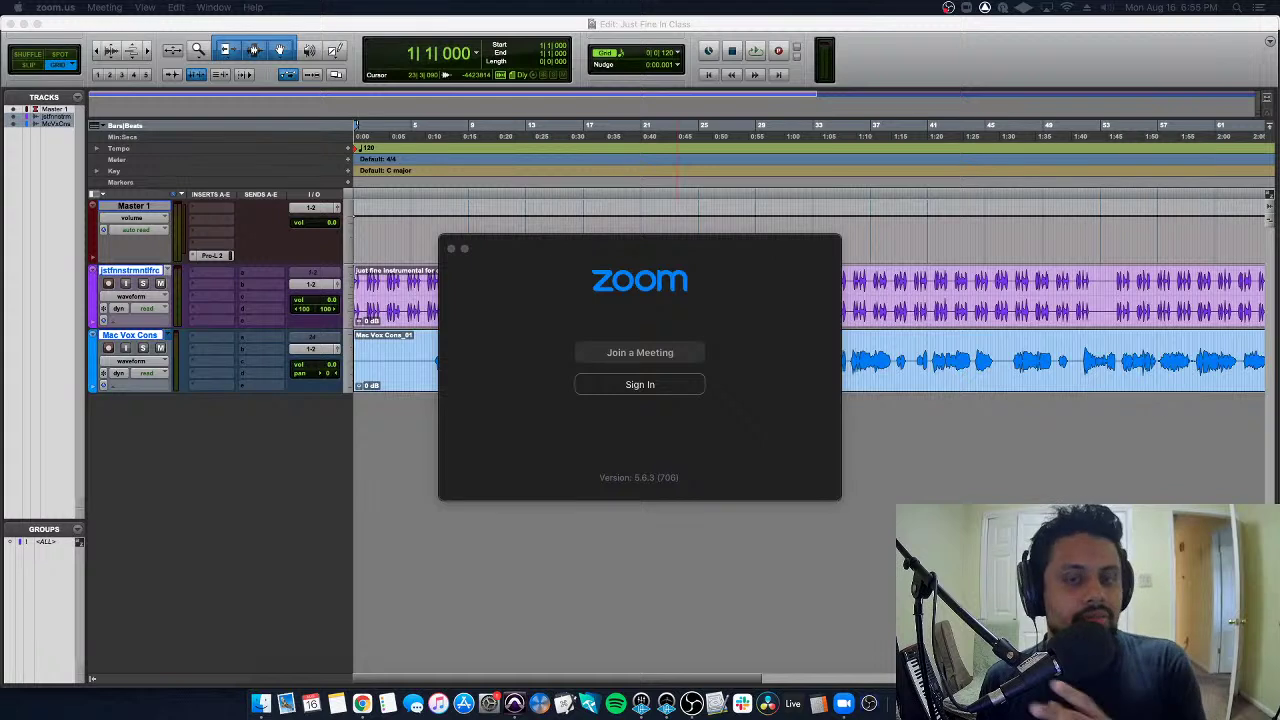
left_click(408, 584)
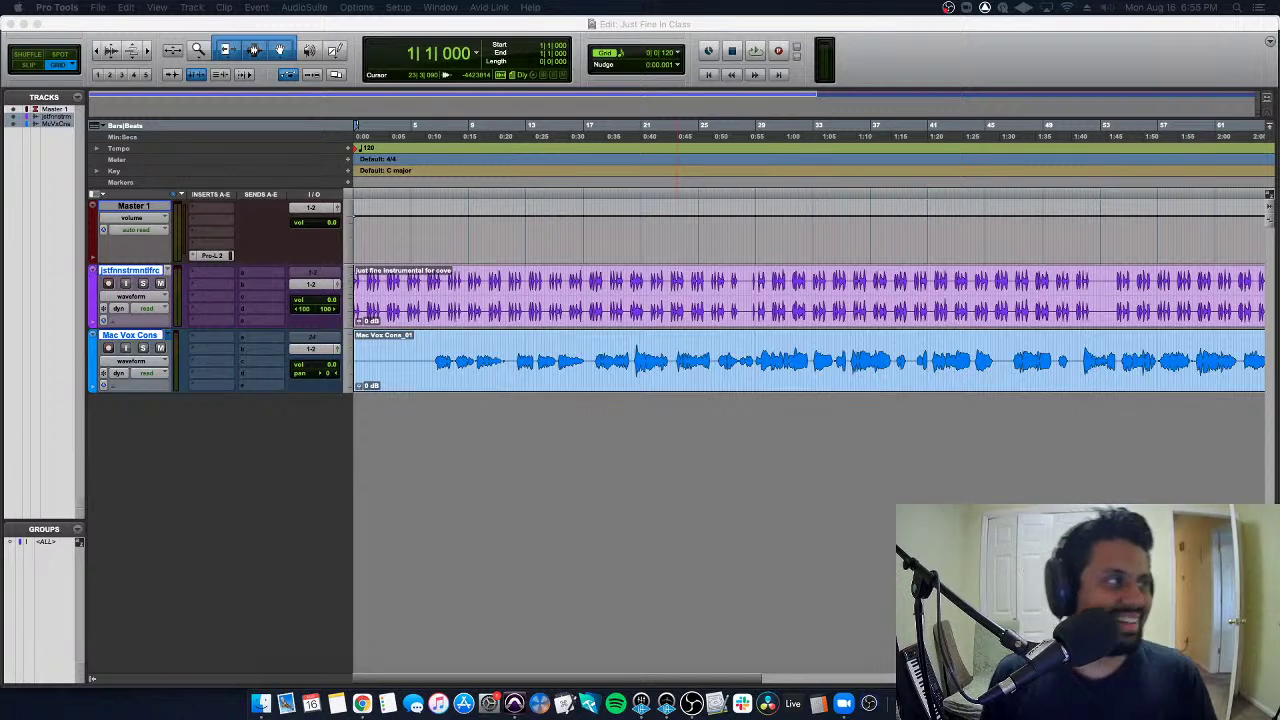
key("super+Tab")
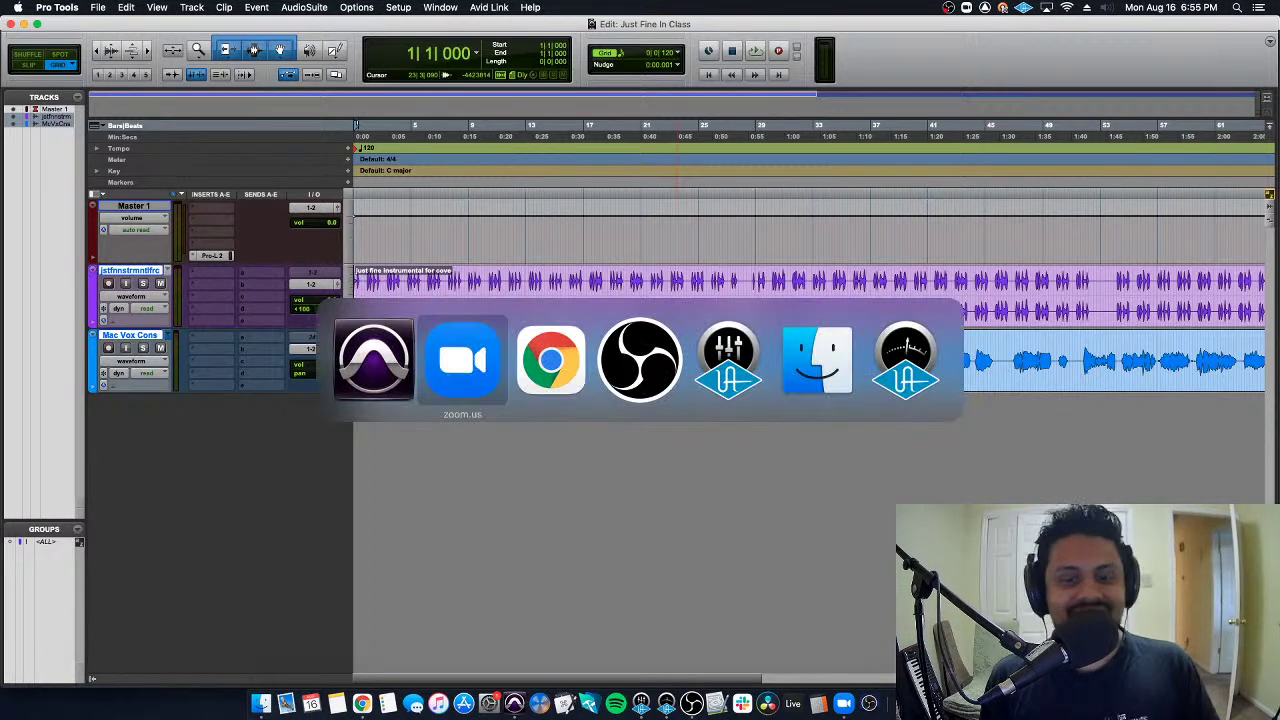
key("super+Tab")
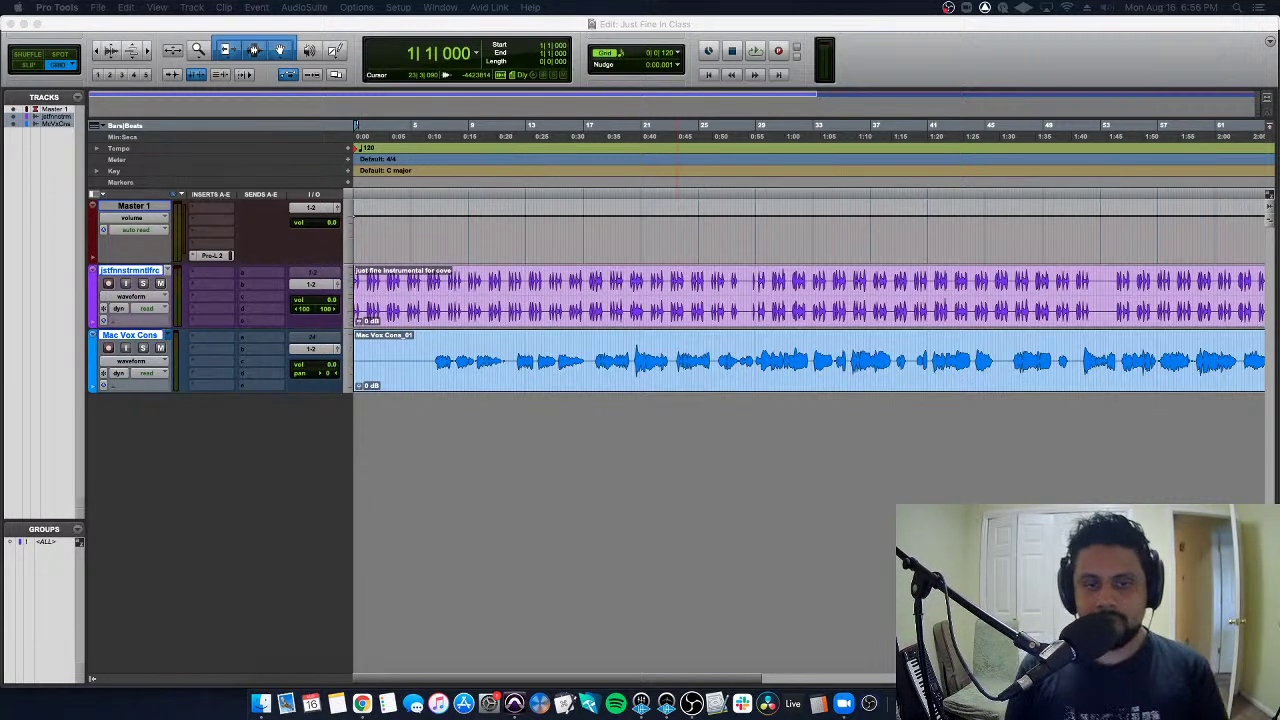
left_click(752, 277)
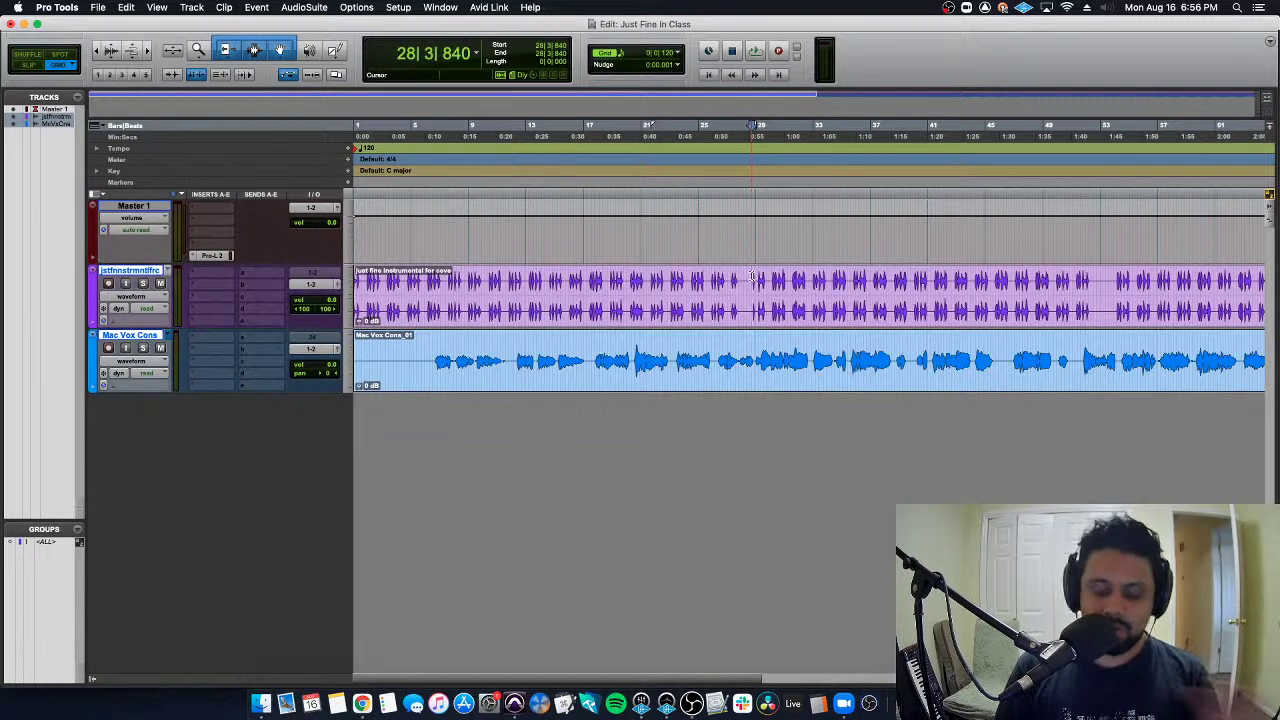
key("Return")
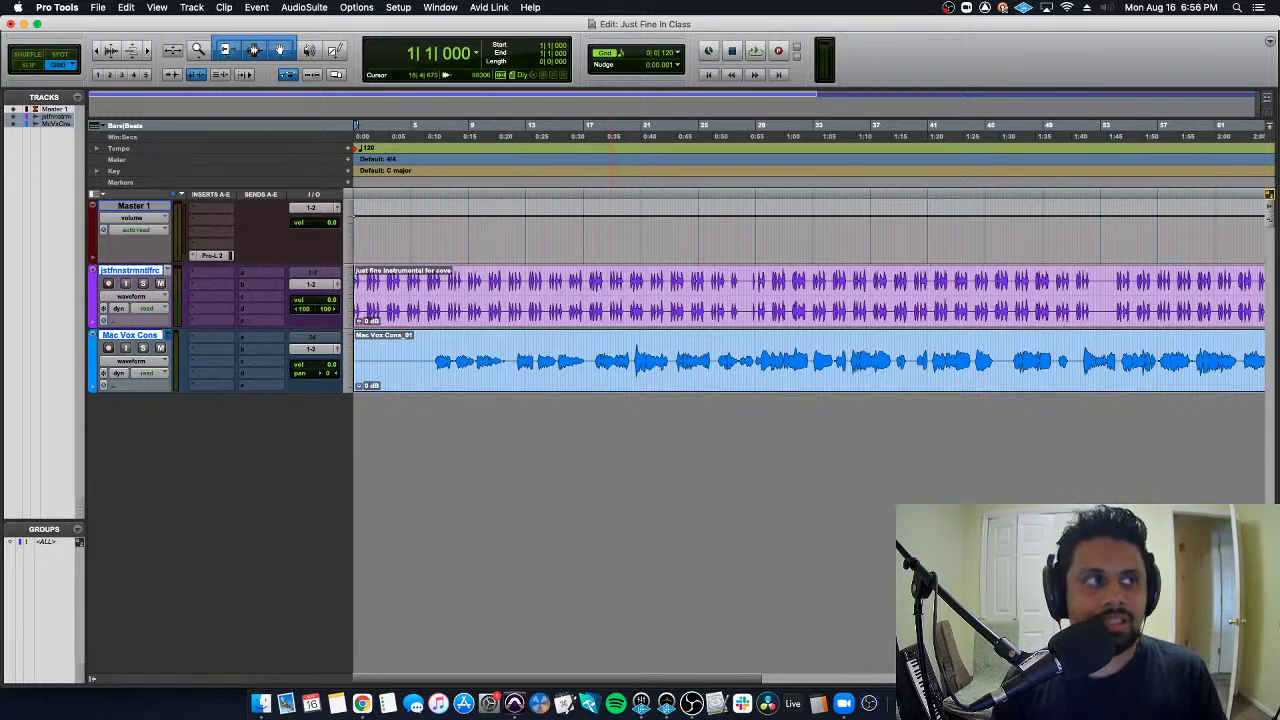
key("super+Tab")
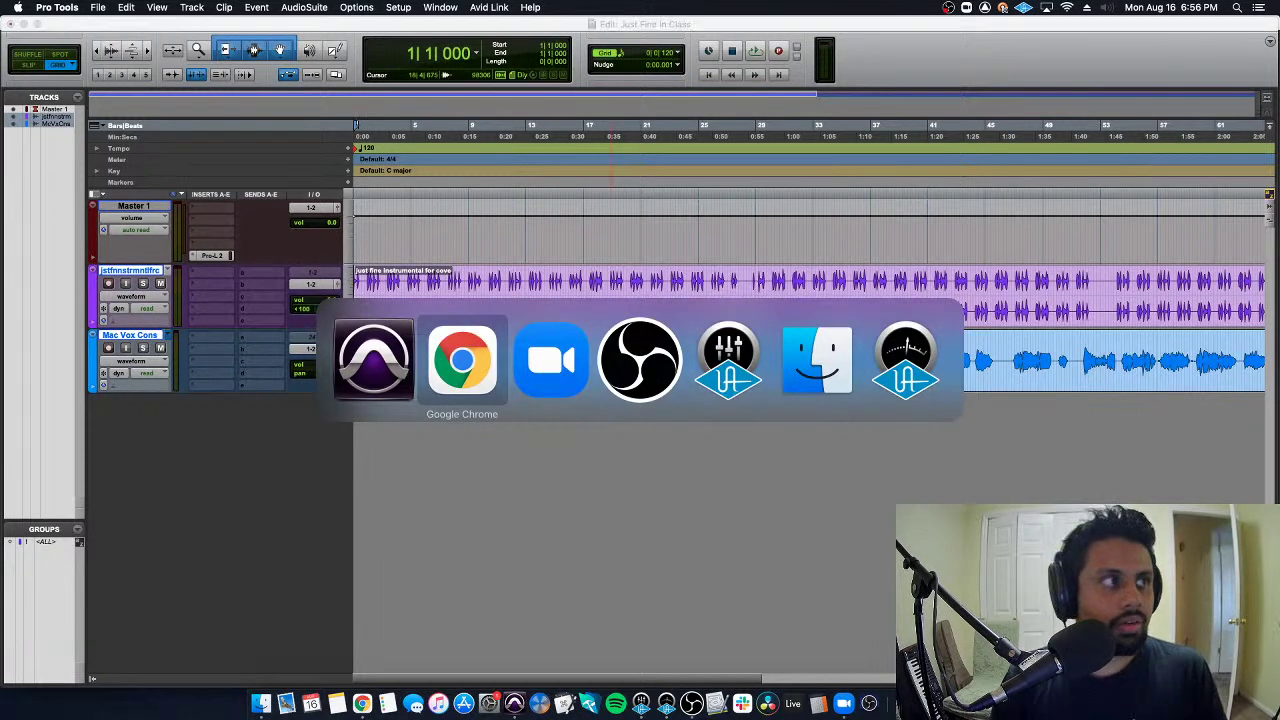
key("super+Tab")
key("super+Tab")
key("super+Tab")
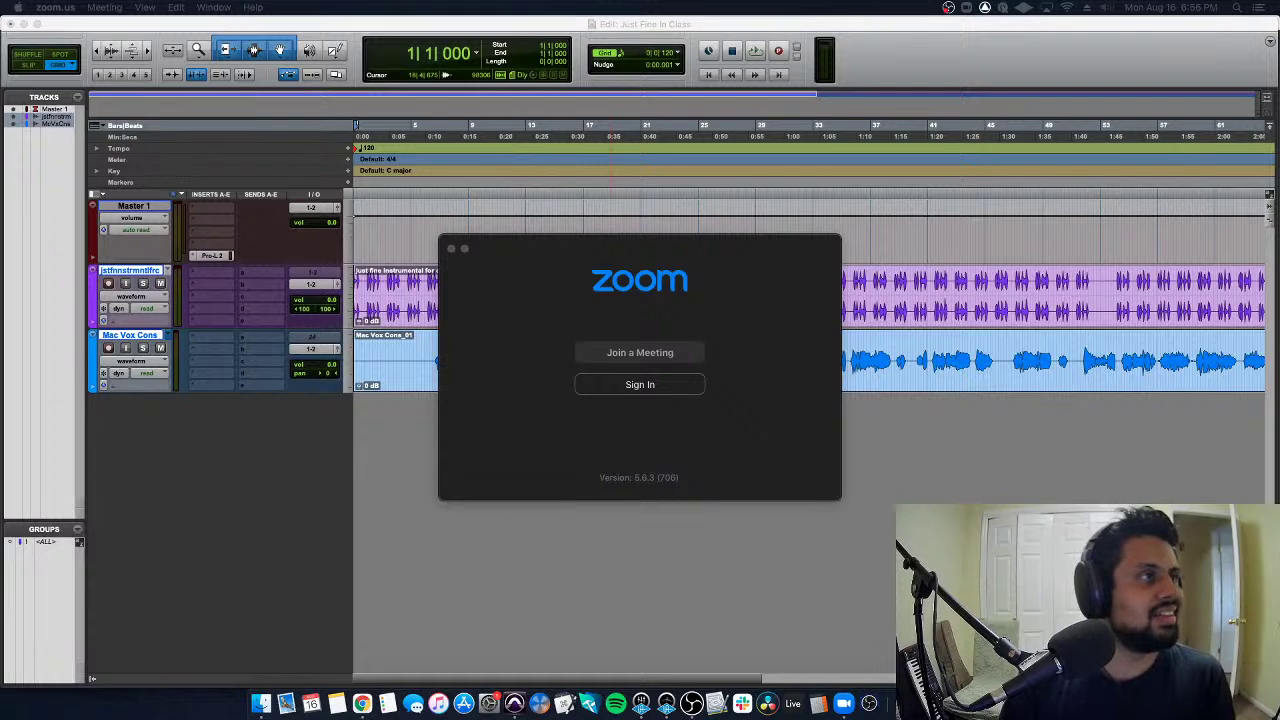
key("super+Tab")
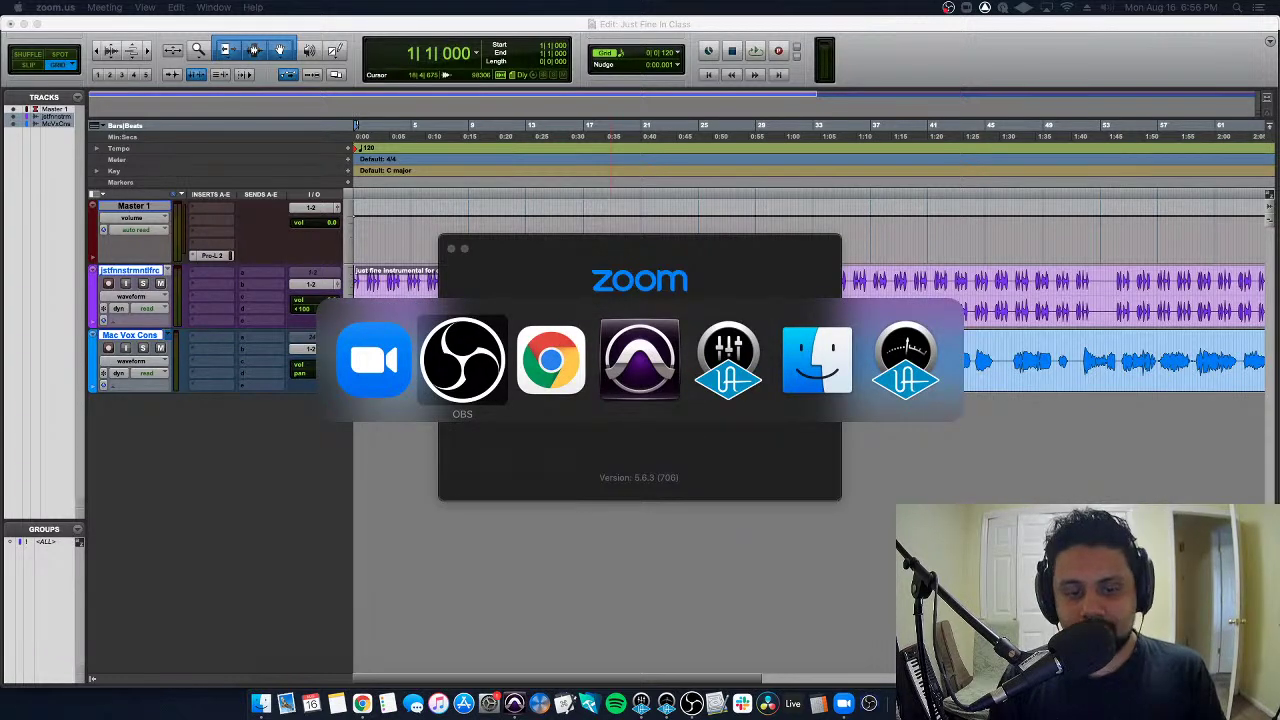
key("super+Tab")
key("Tab")
key("super+Tab")
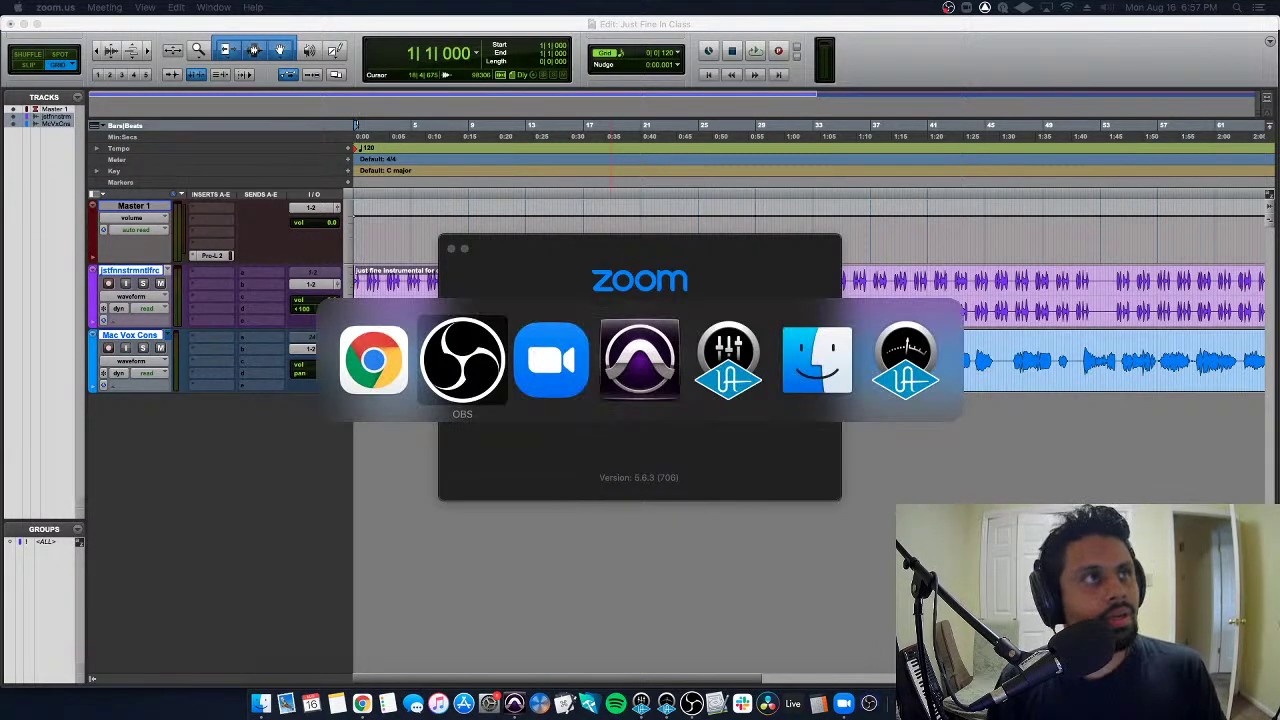
key("super+Tab")
key("super+Tab")
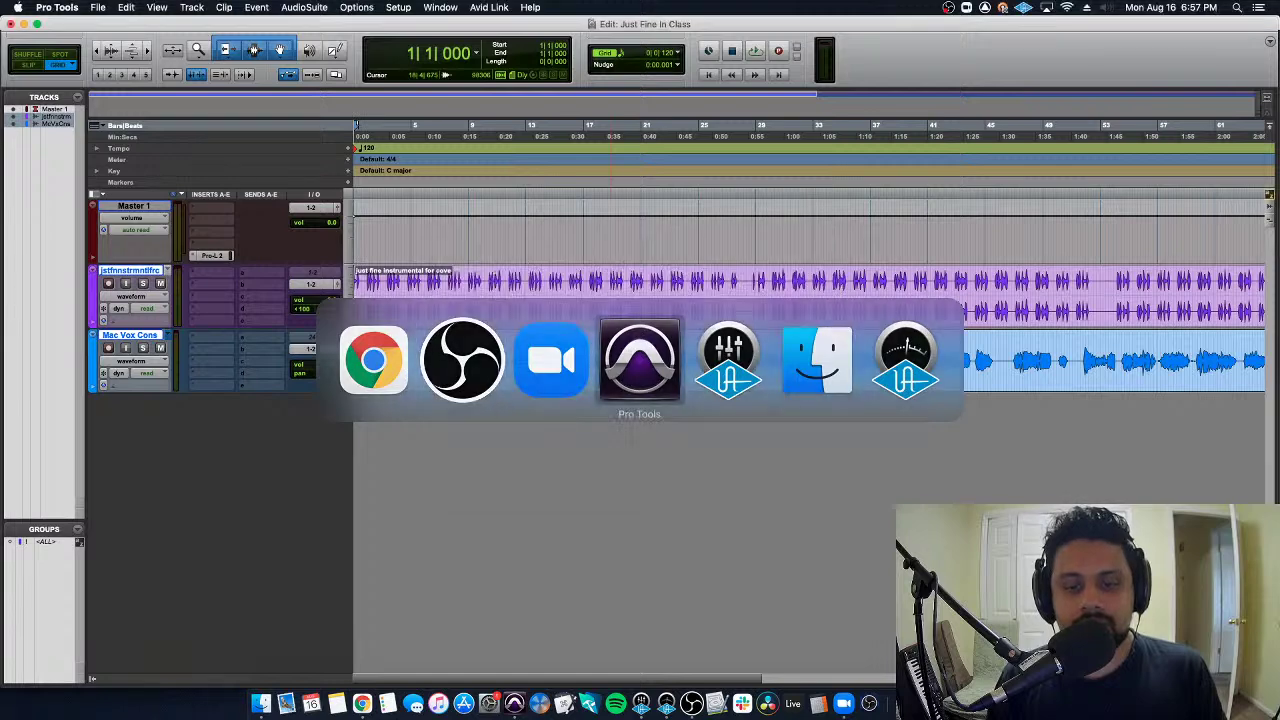
left_click(488, 360)
key("Return")
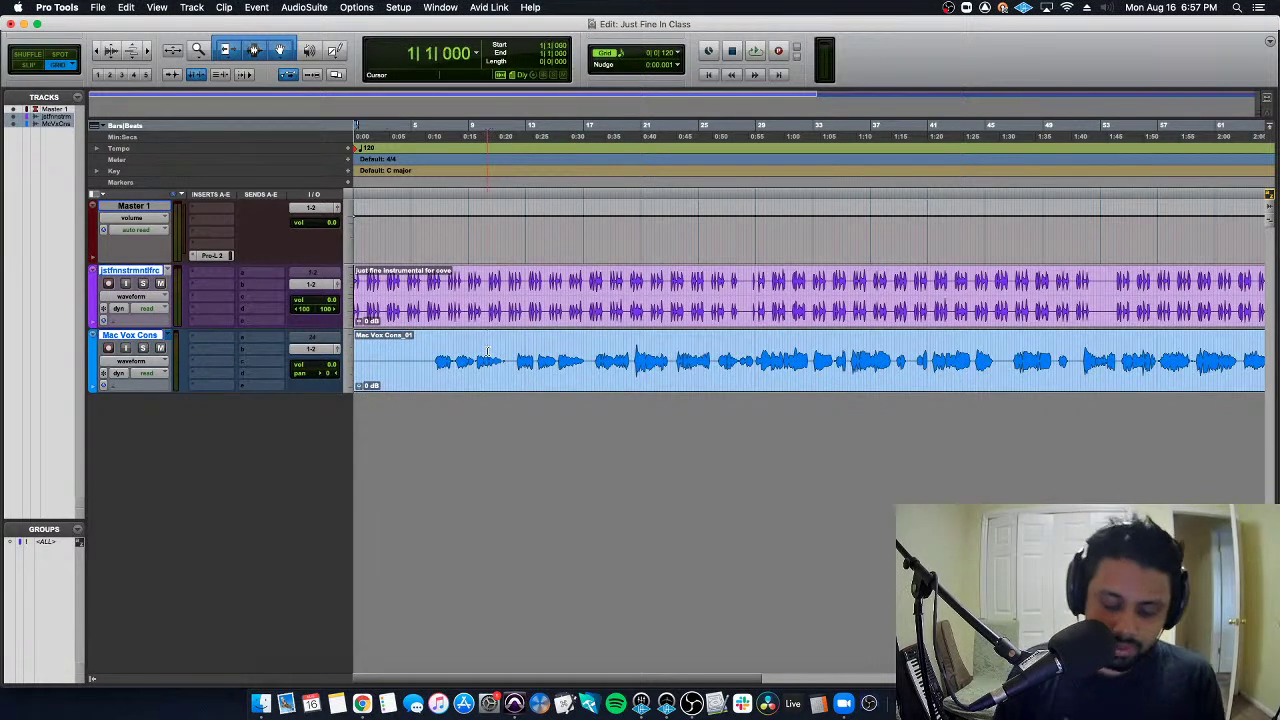
Show the Mix window, lower the Mac Vox Cons fader slightly, and reset it to 0.0 dB
key("super+equal")
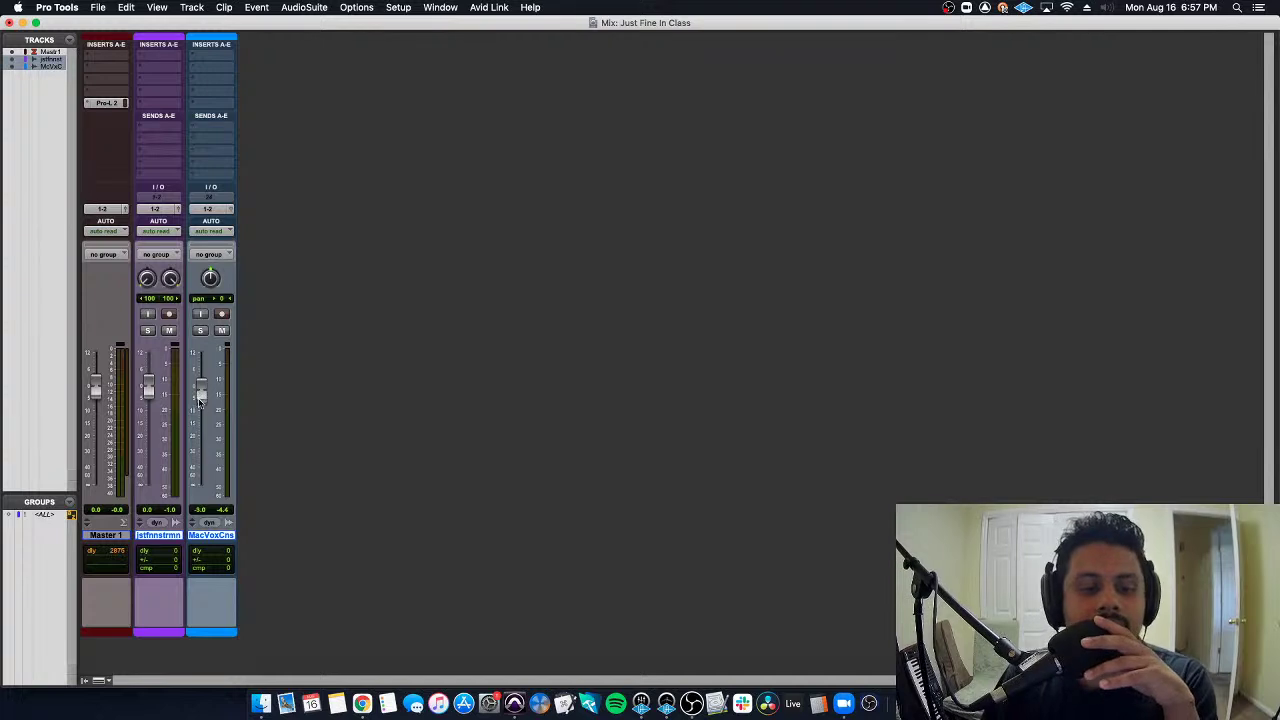
left_click_drag(201, 395, 201, 395)
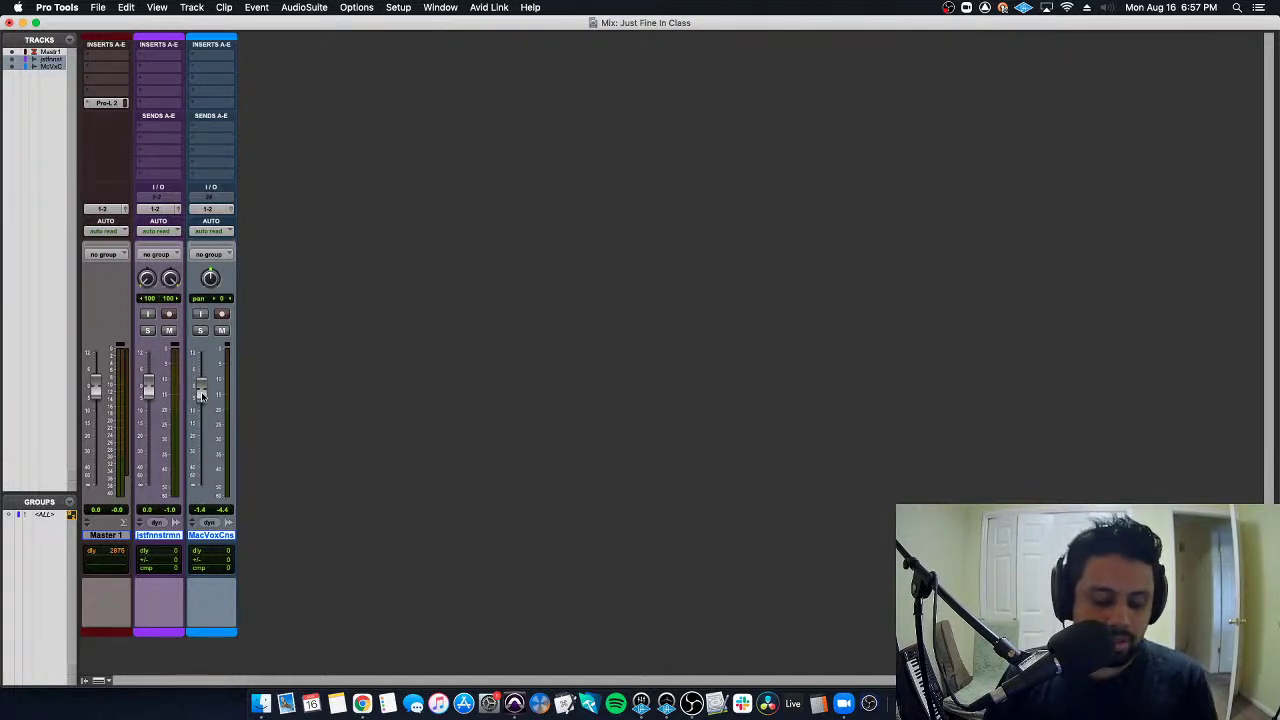
left_click(201, 395, "alt")
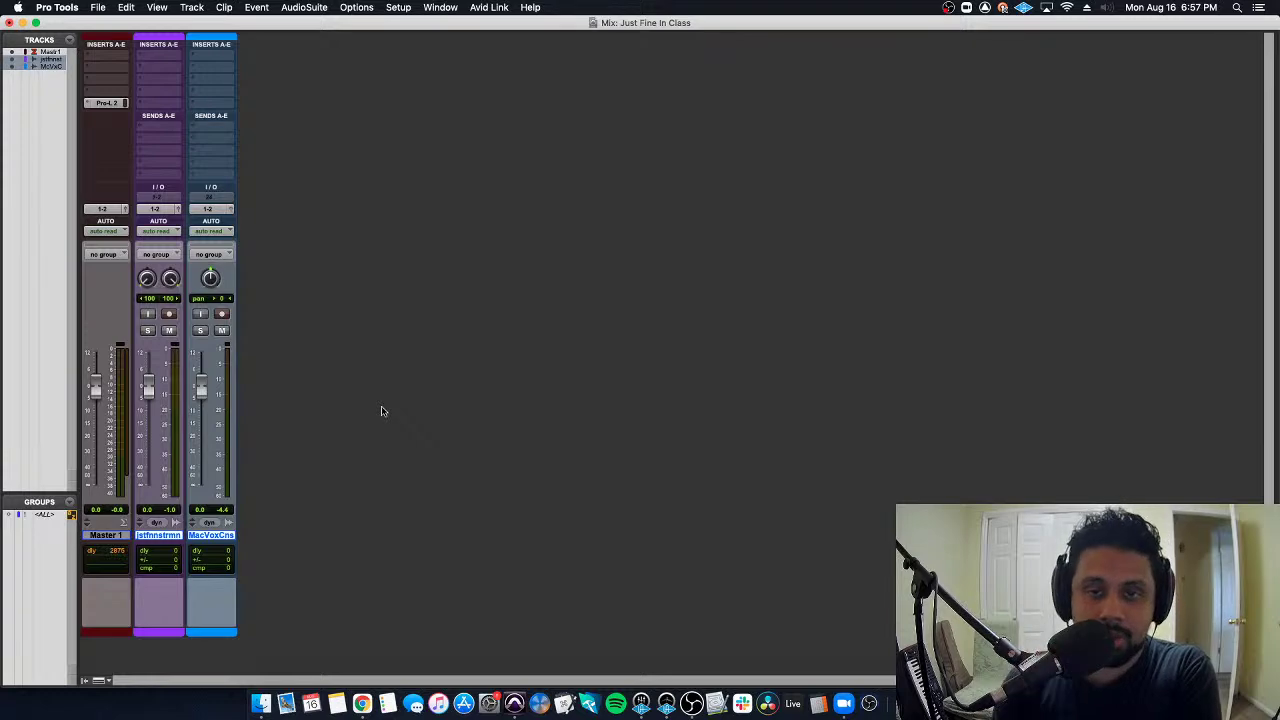
Switch back and forth between the Edit and Mix windows, ending on the mixer
key("super+equal")
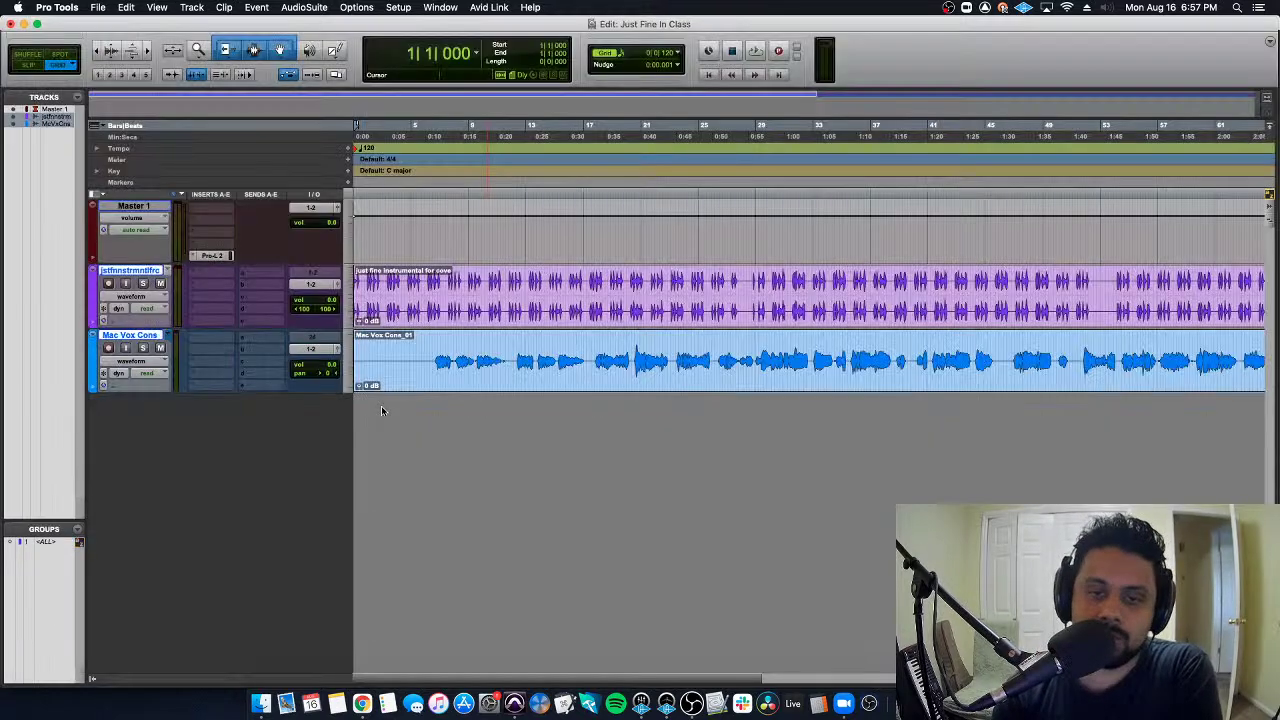
key("super+equal")
key("super+equal")
key("super+equal")
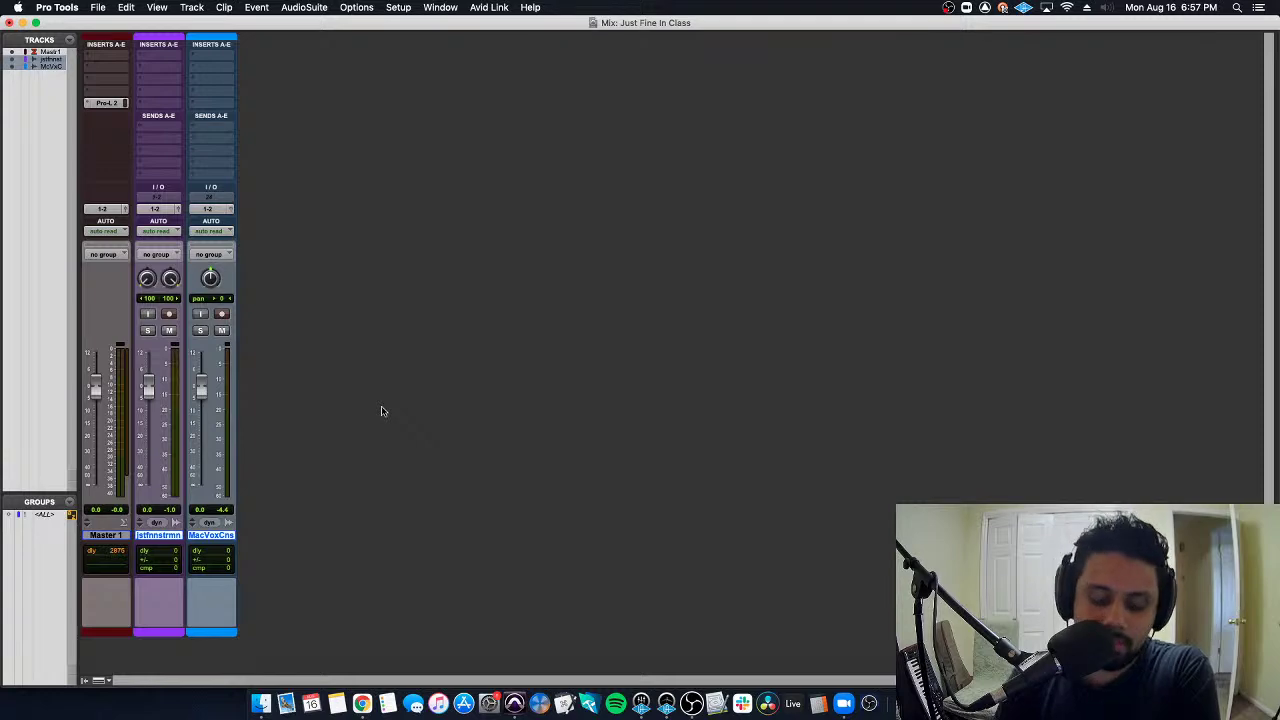
key("super+equal")
key("super+equal")
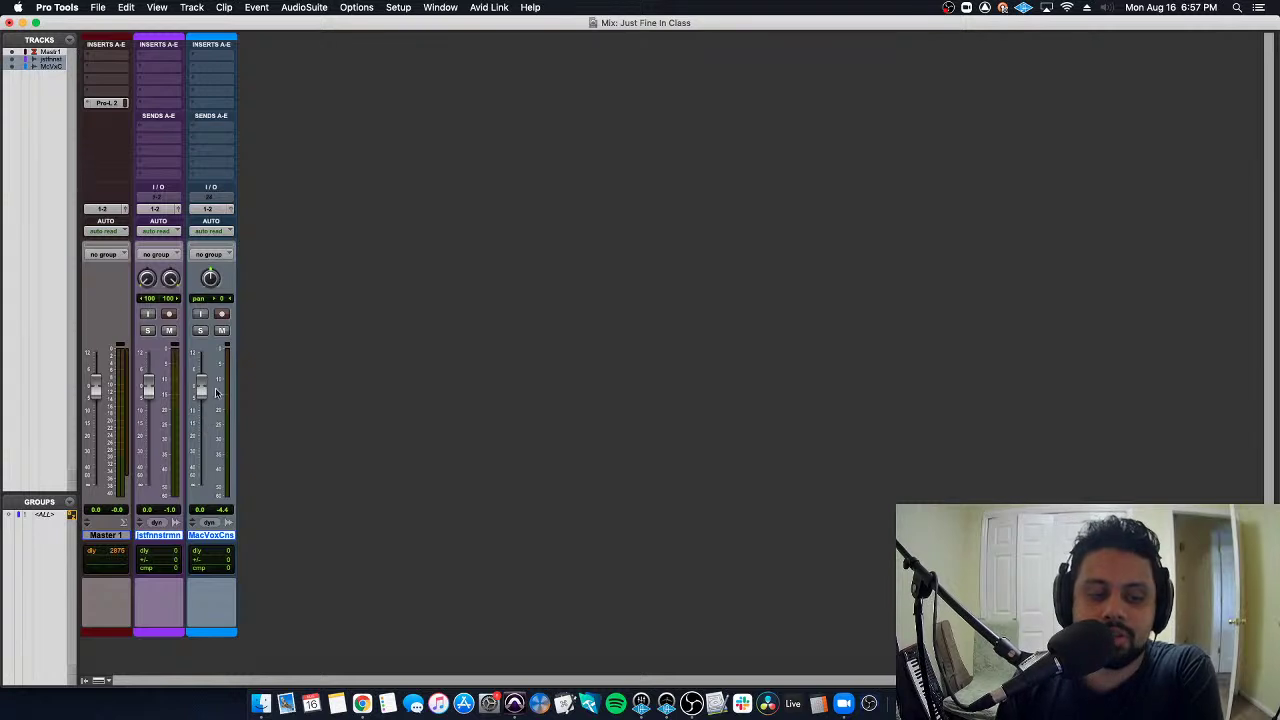
Try a lower fader level and an off-center pan on the Mac Vox Cons channel, resetting both to their defaults
mouse_move(200, 386)
left_mouse_down()
mouse_move(203, 418)
mouse_move(203, 405)
left_mouse_up()
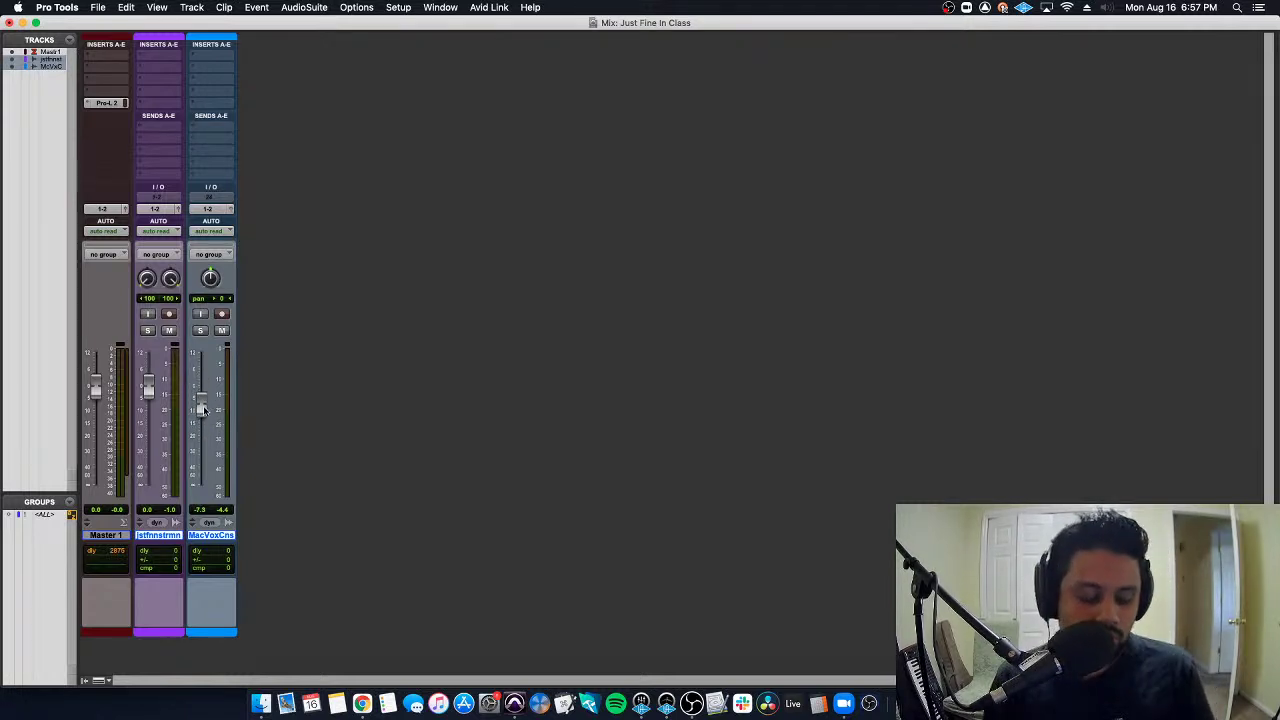
left_click(203, 409, "alt")
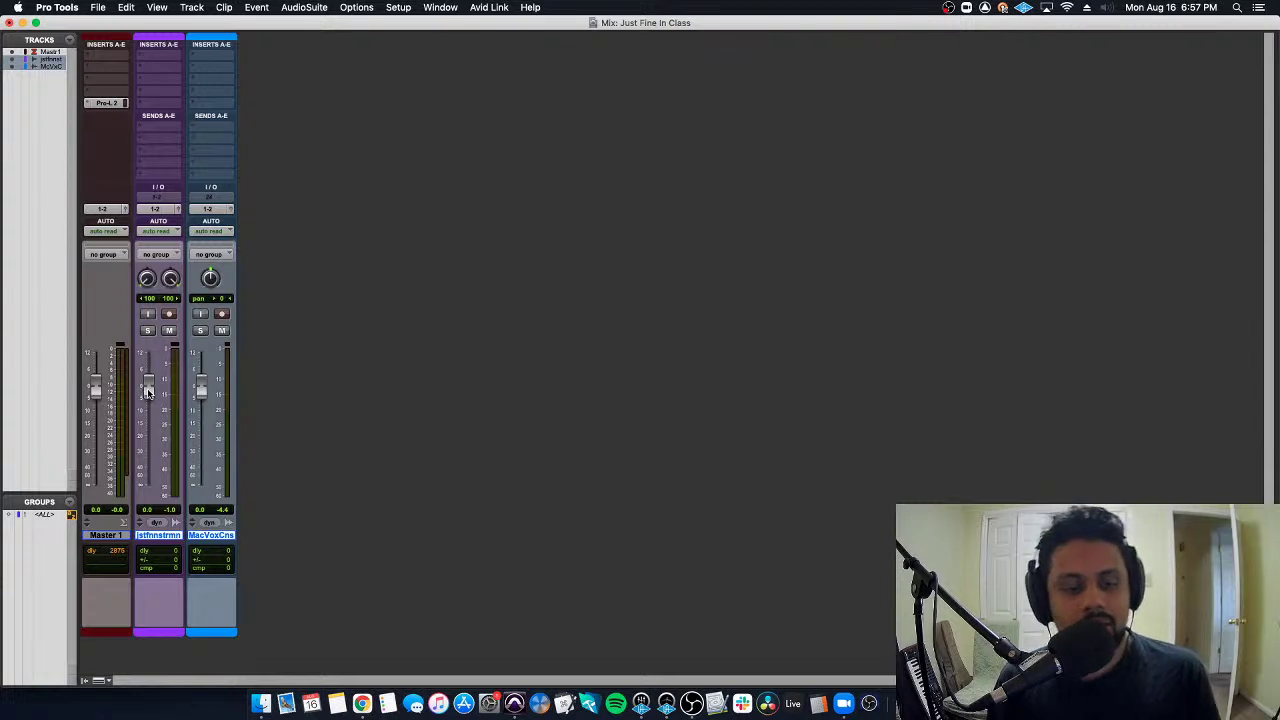
left_click_drag(214, 281, 208, 292)
left_click(210, 287, "alt")
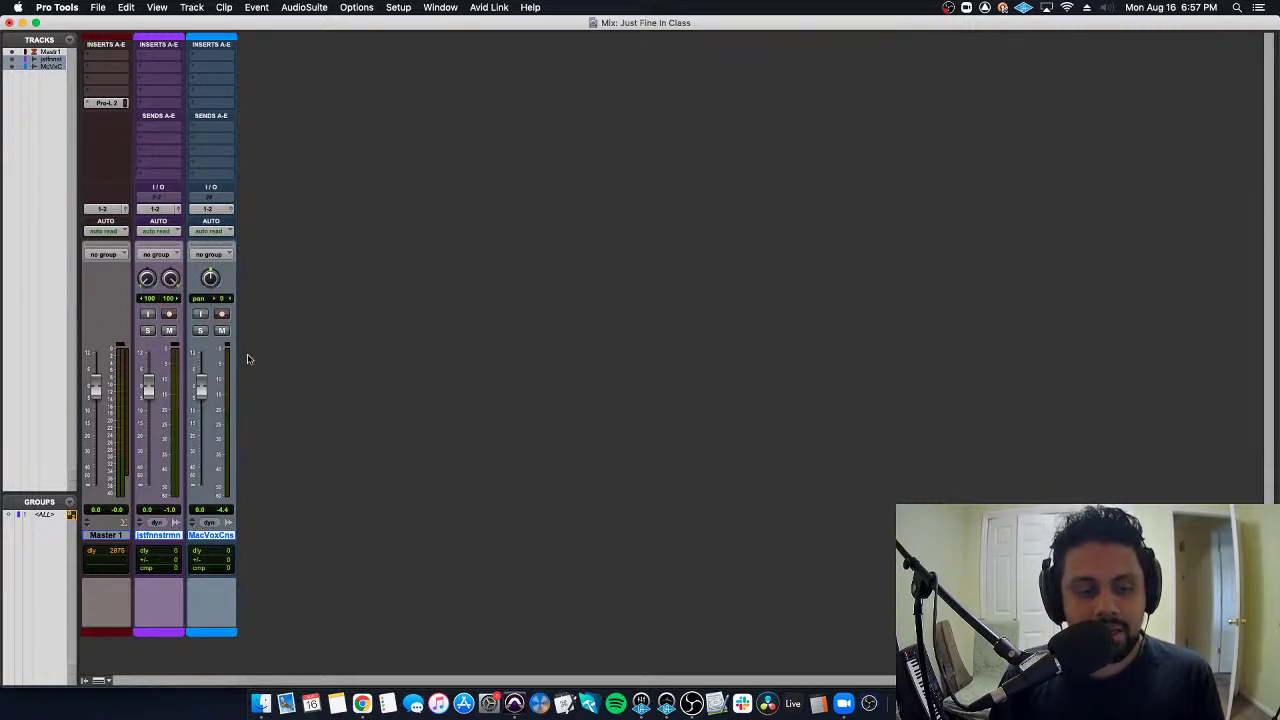
Select only the Mac Vox Cons track and play the session from 69|4|600 in the Edit window
left_click(227, 537)
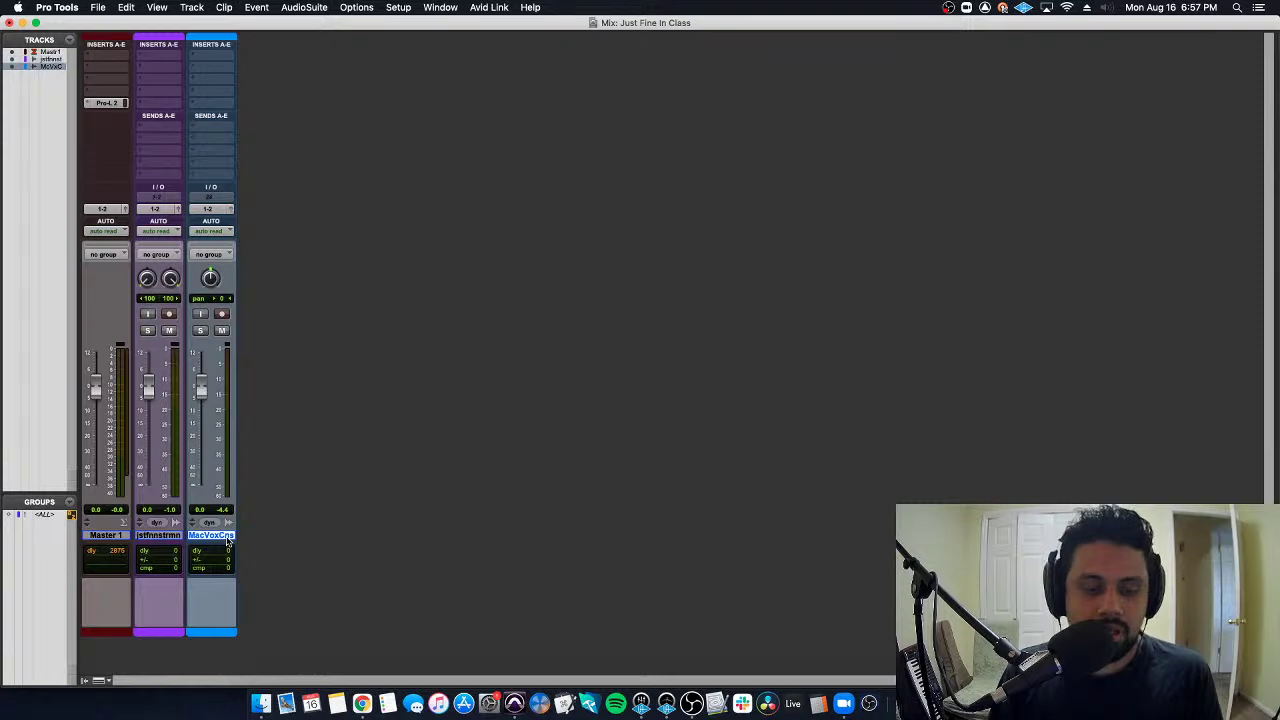
key("super+equal")
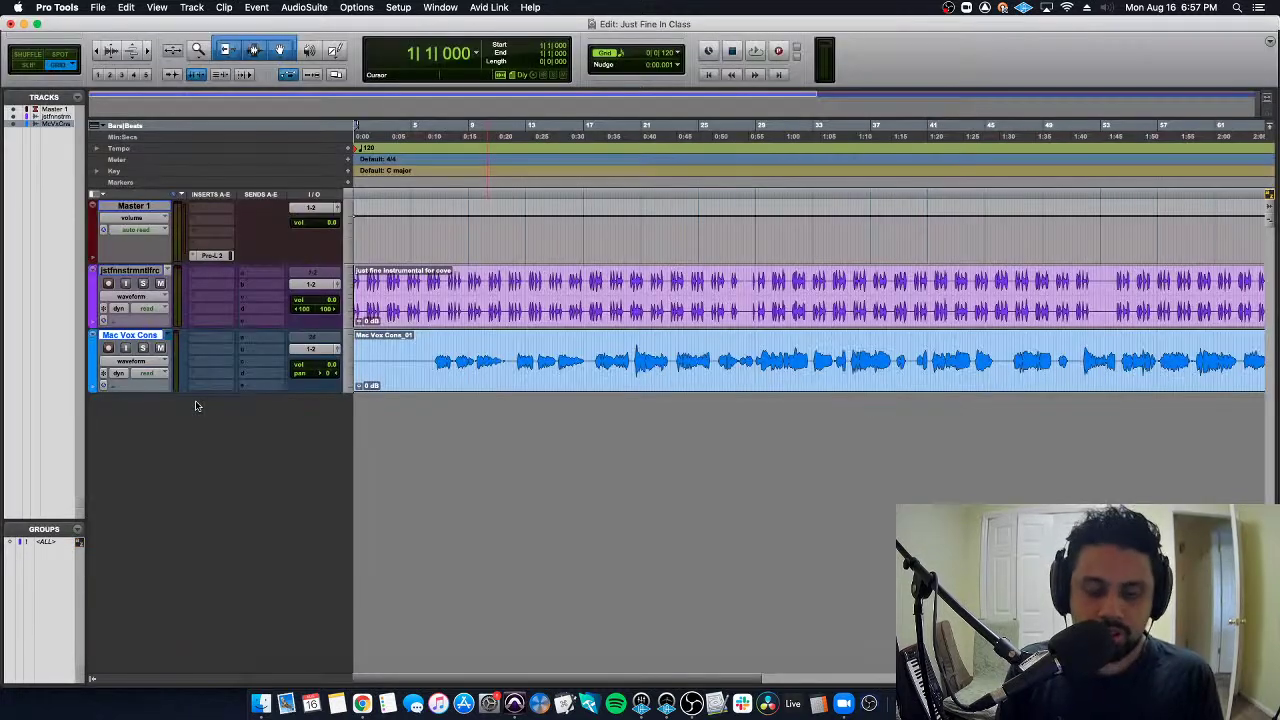
left_click(436, 352)
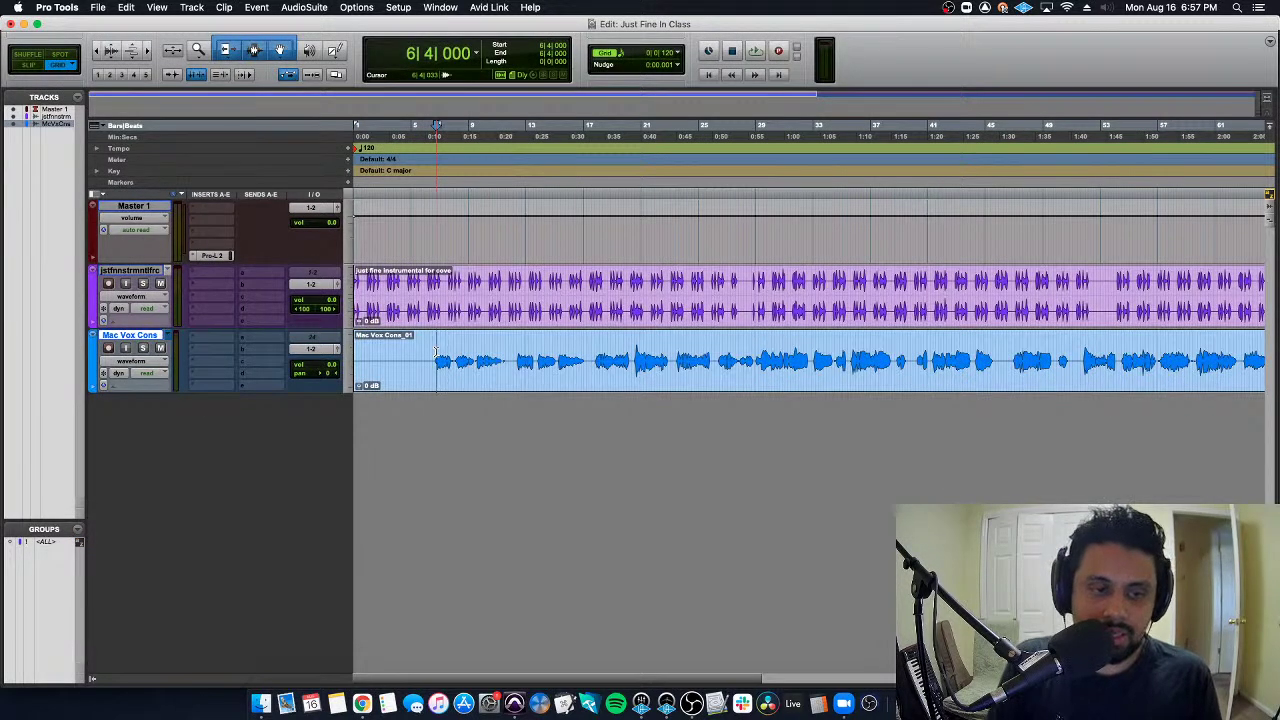
key("super+bracketleft")
key("super+bracketleft")
left_click(600, 345)
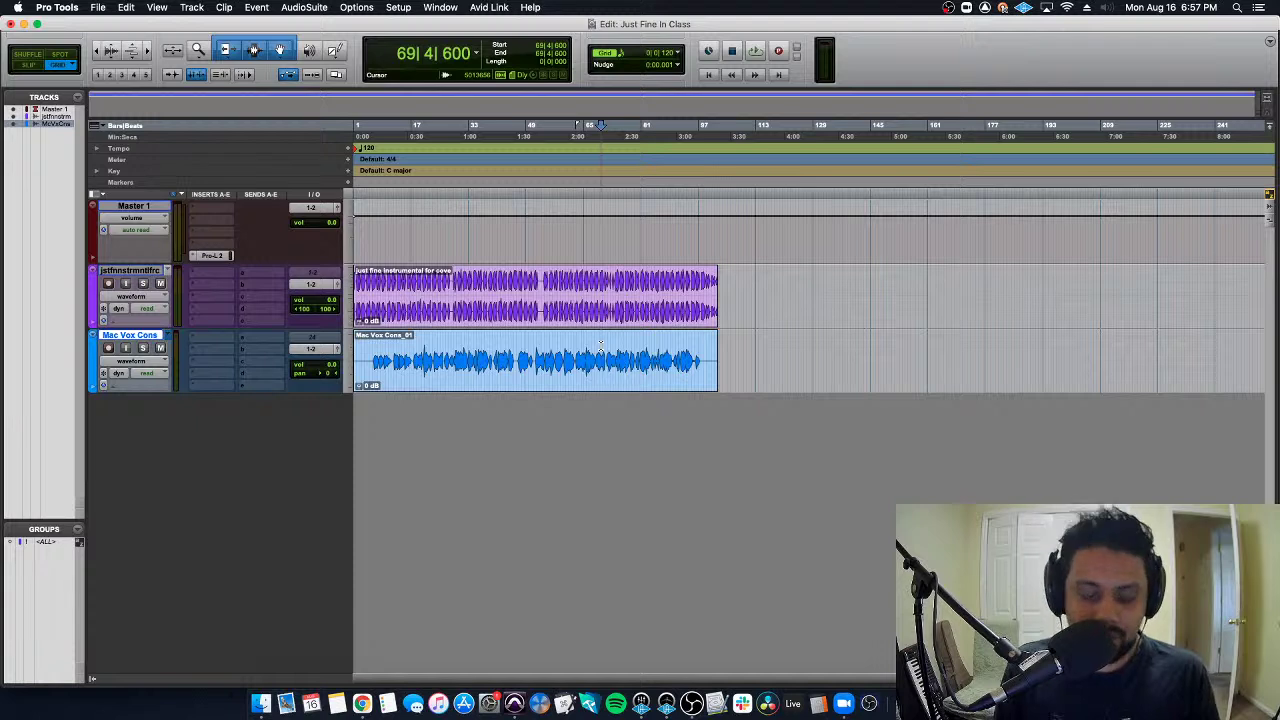
key("space")
Lower the Mac Vox Cons fader to about -20 dB during playback, reset it to 0.0 dB, and stop playback
key("super+equal")
left_click_drag(200, 390, 201, 441)
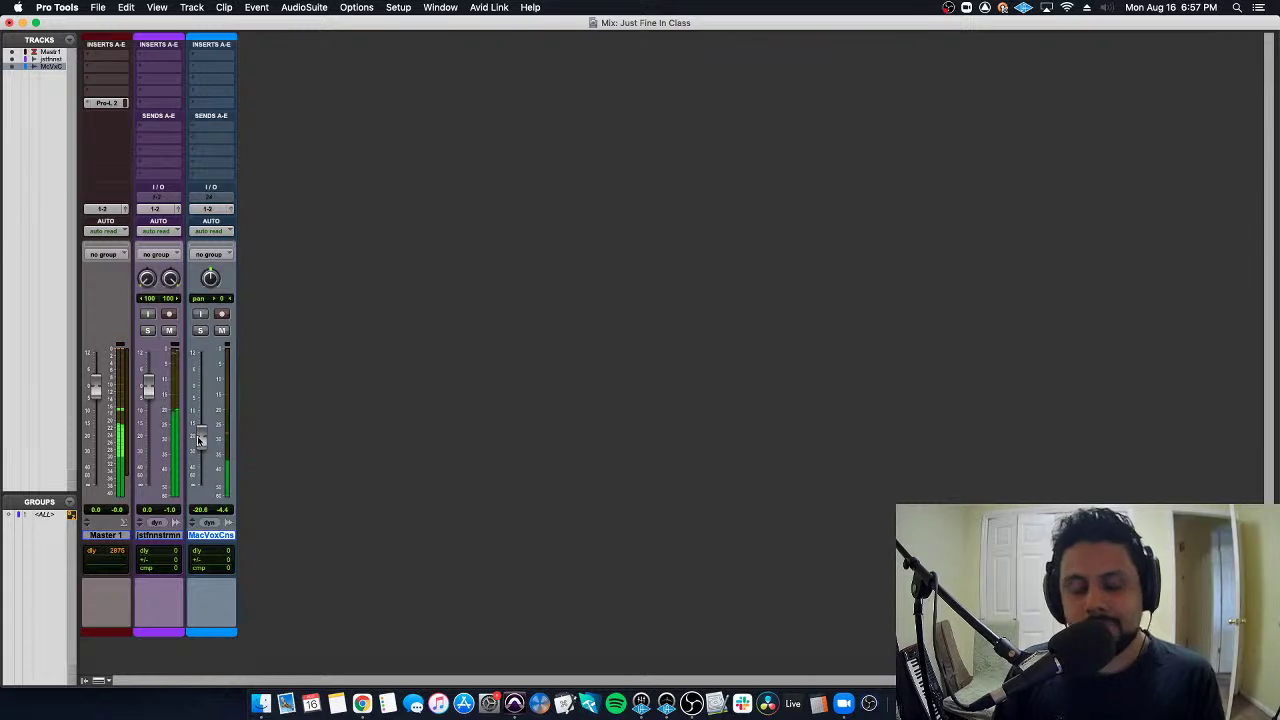
left_click(200, 441, "alt")
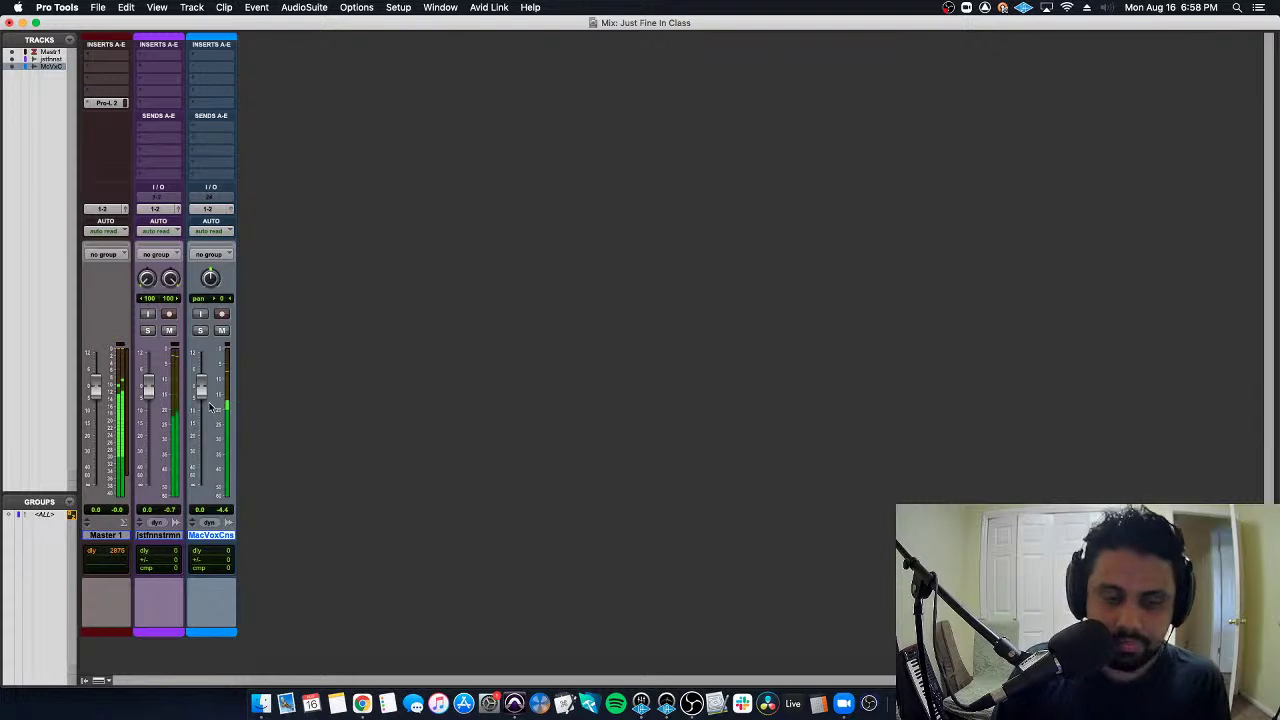
key("super+equal")
key("space")
Demonstrate the pan knob of the Mac Vox Cons channel in the Mix window, leaving it centered, and return to the Edit window
key("super+equal")
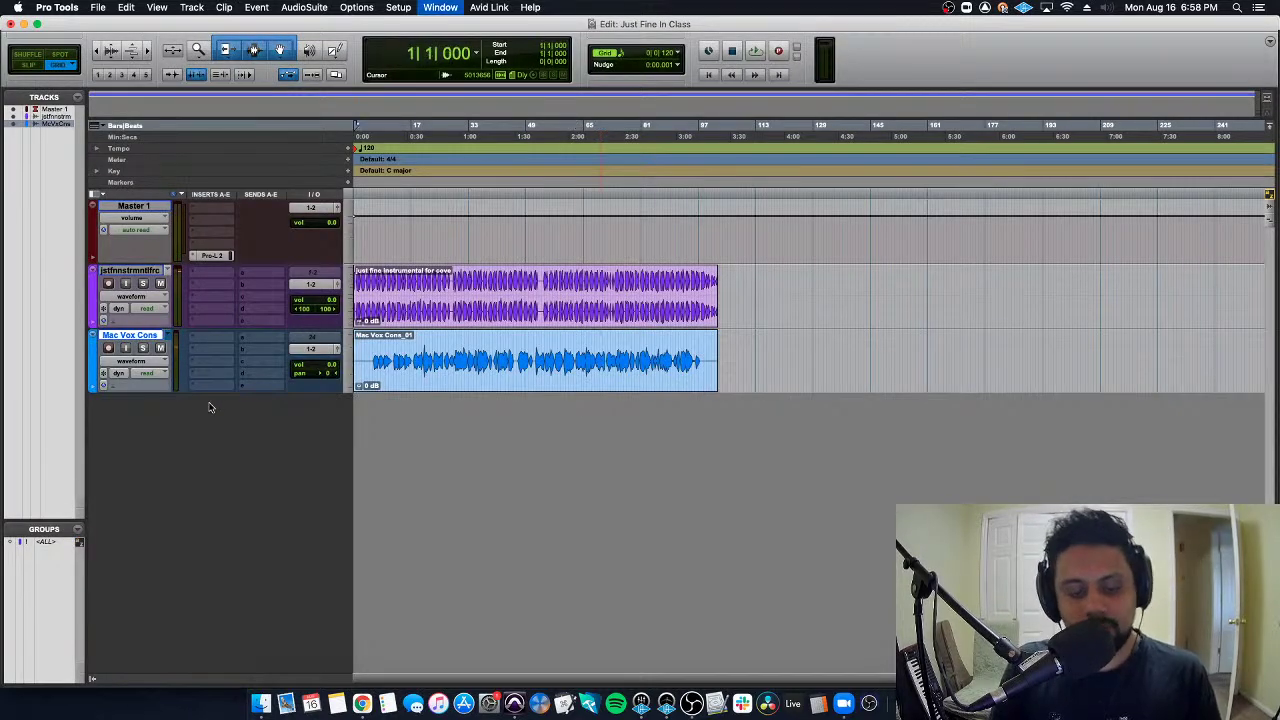
left_click_drag(213, 285, 217, 282)
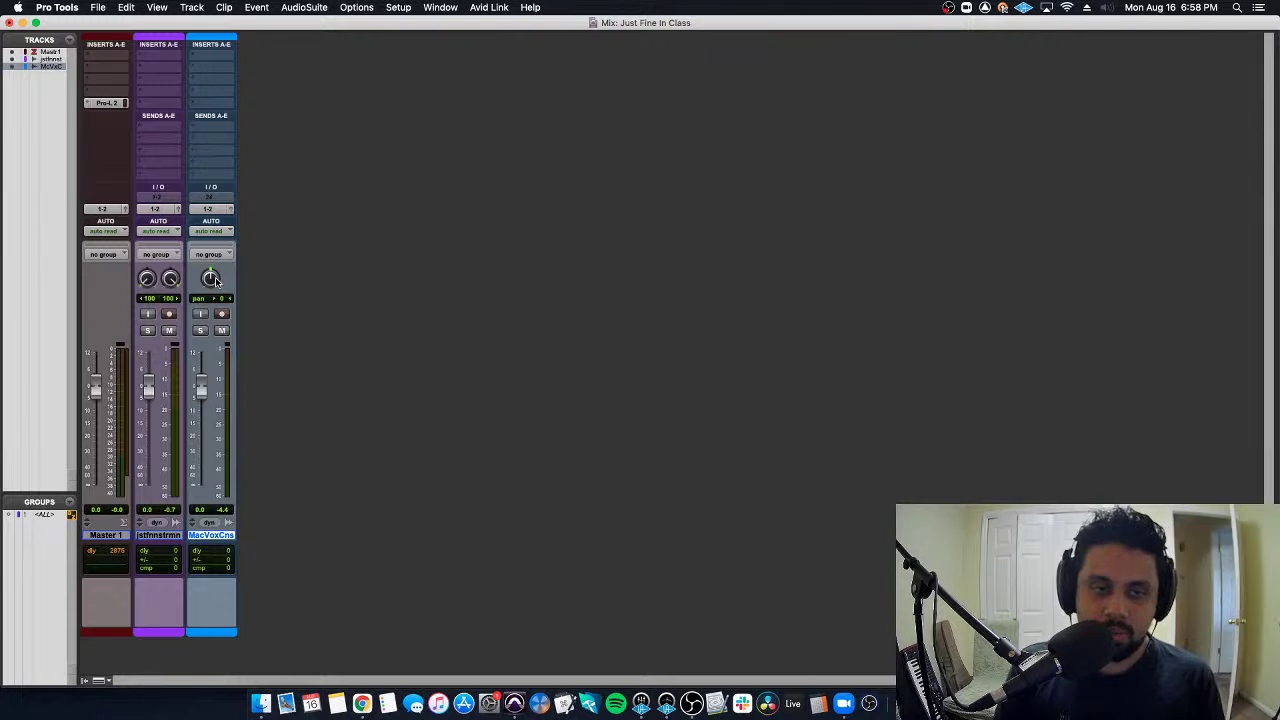
key("super+equal")
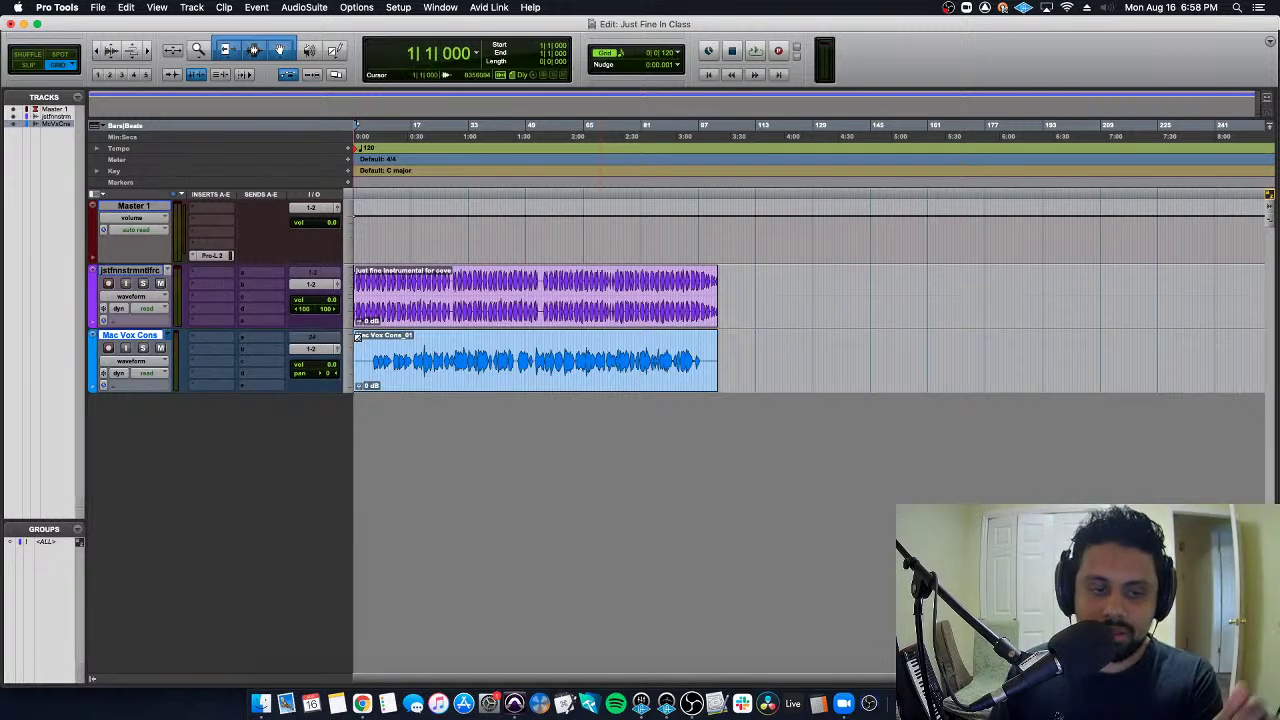
key("super+equal")
key("super+equal")
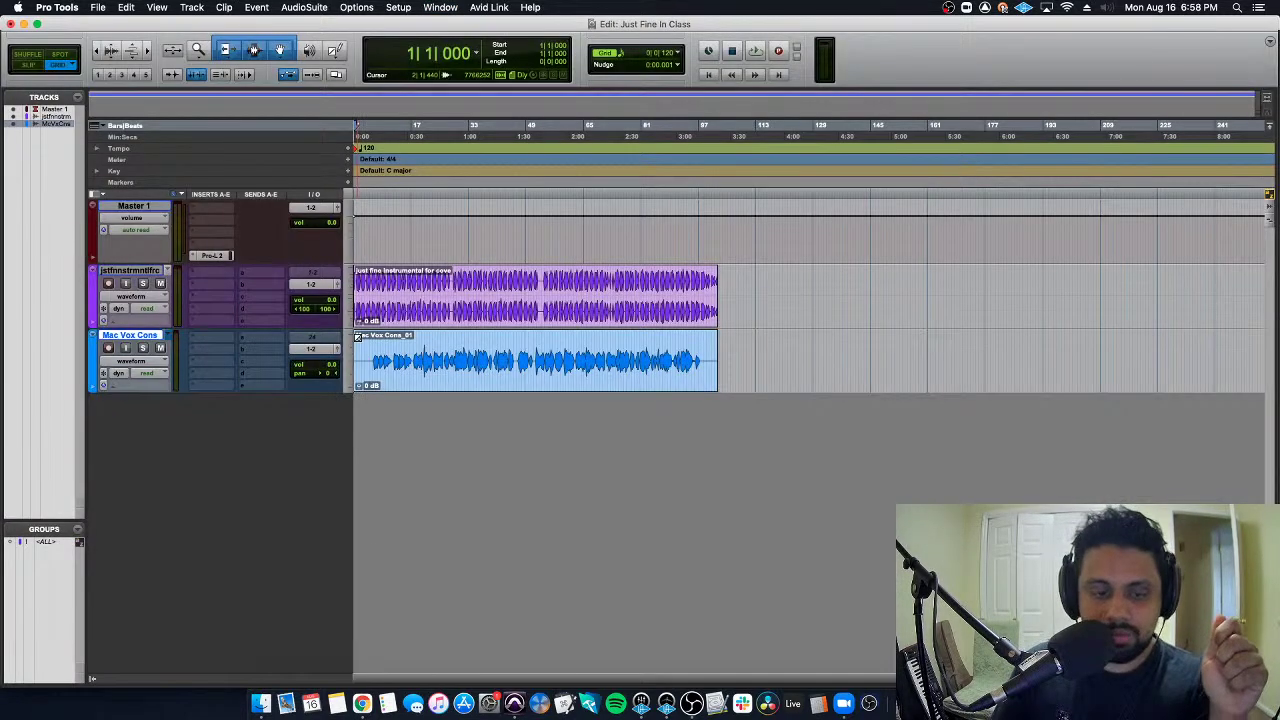
Solo the instrumental track and place the edit cursor at 33|1|840
key("super+bracketright")
key("Tab")
key("super+bracketleft")
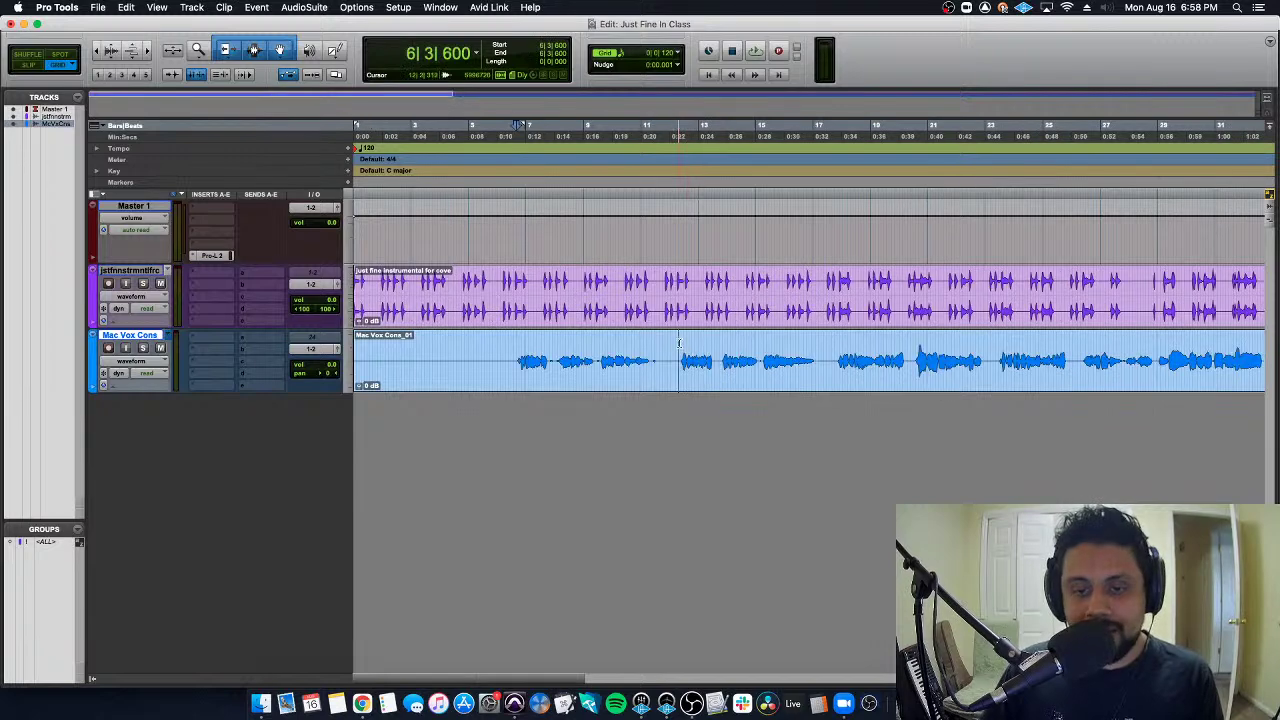
left_click(144, 284)
key("super+bracketleft")
key("super+bracketleft")
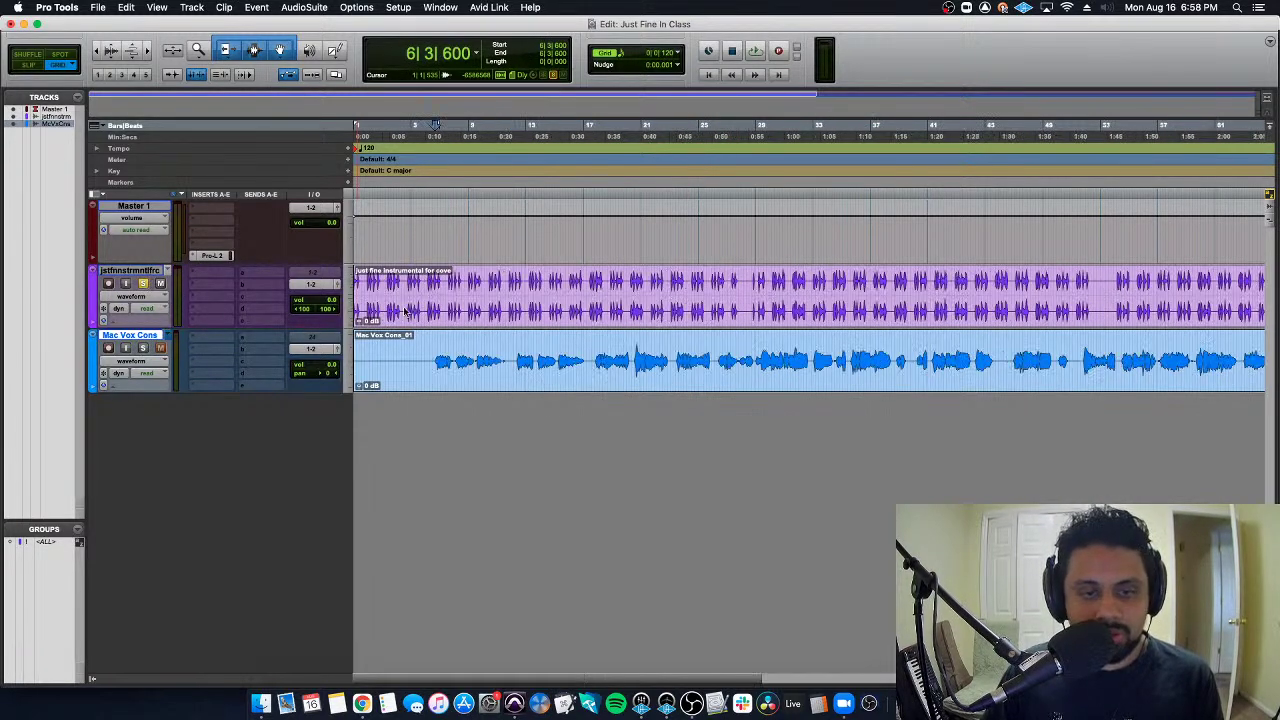
left_click(584, 272)
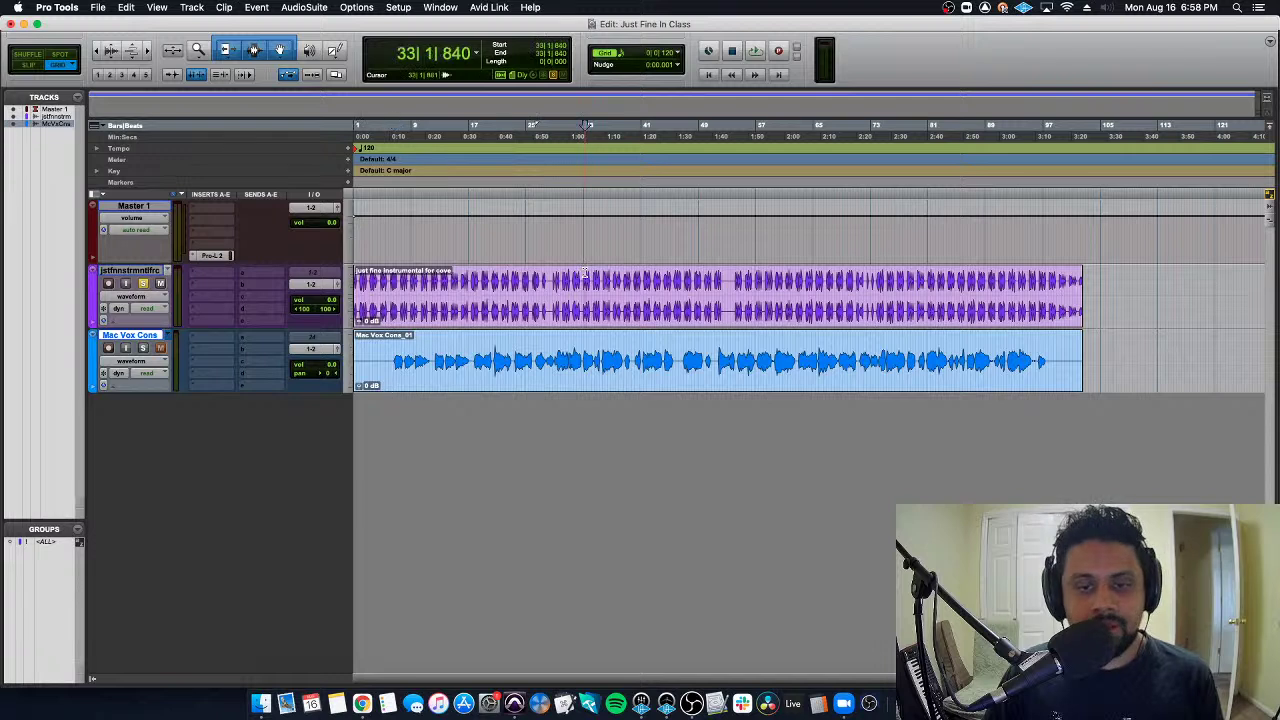
Browse the multichannel plug-ins available for the instrumental track's inserts, and select only the instrumental track
left_click(220, 286)
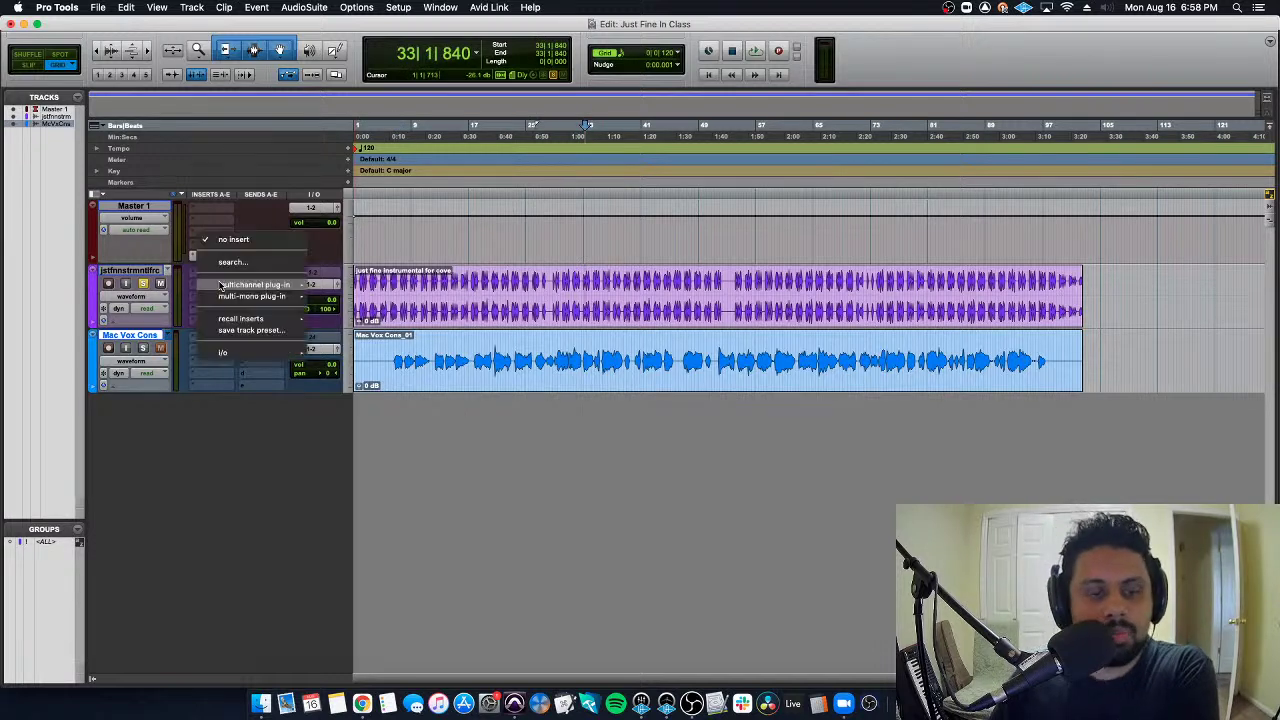
mouse_move(266, 287)
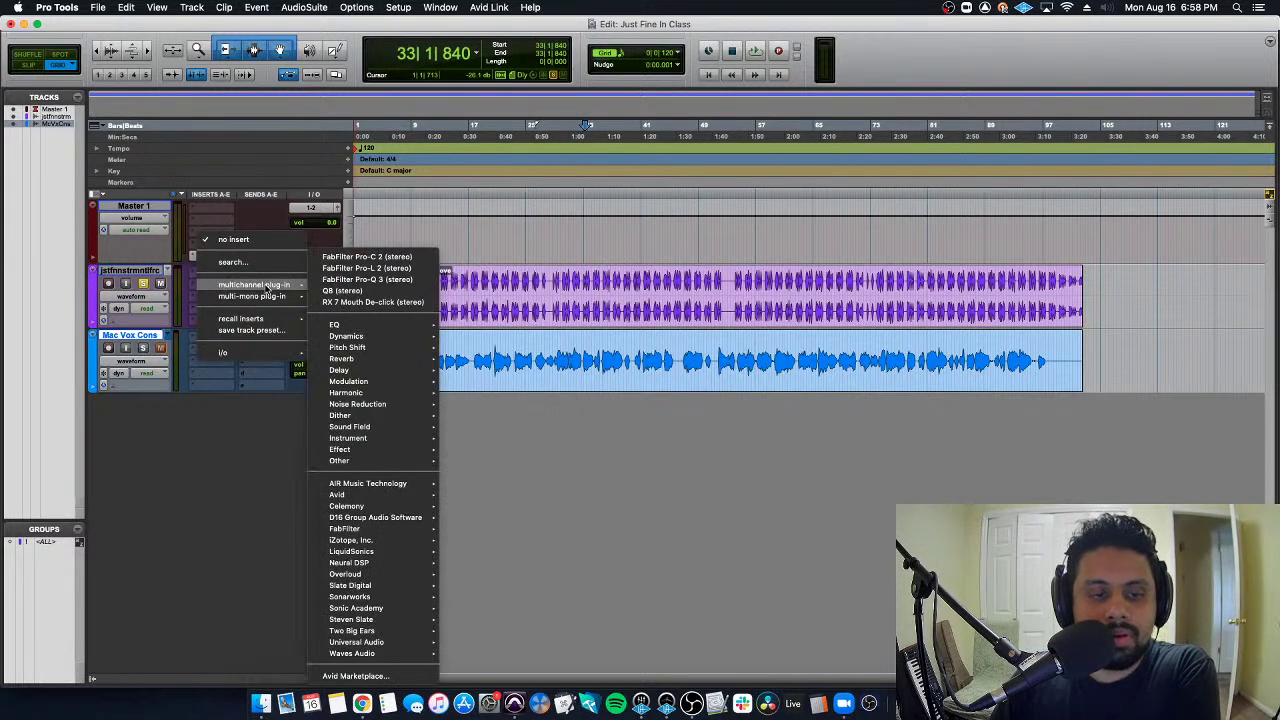
left_click(196, 287)
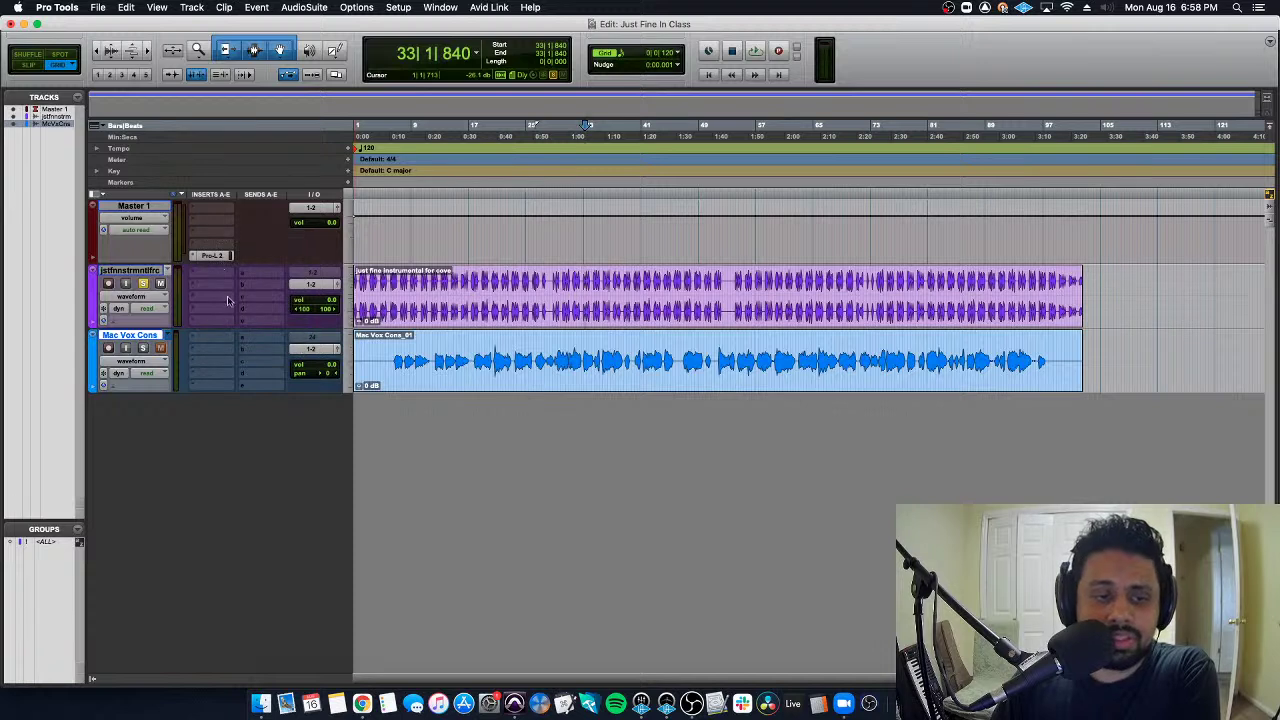
left_click(150, 271)
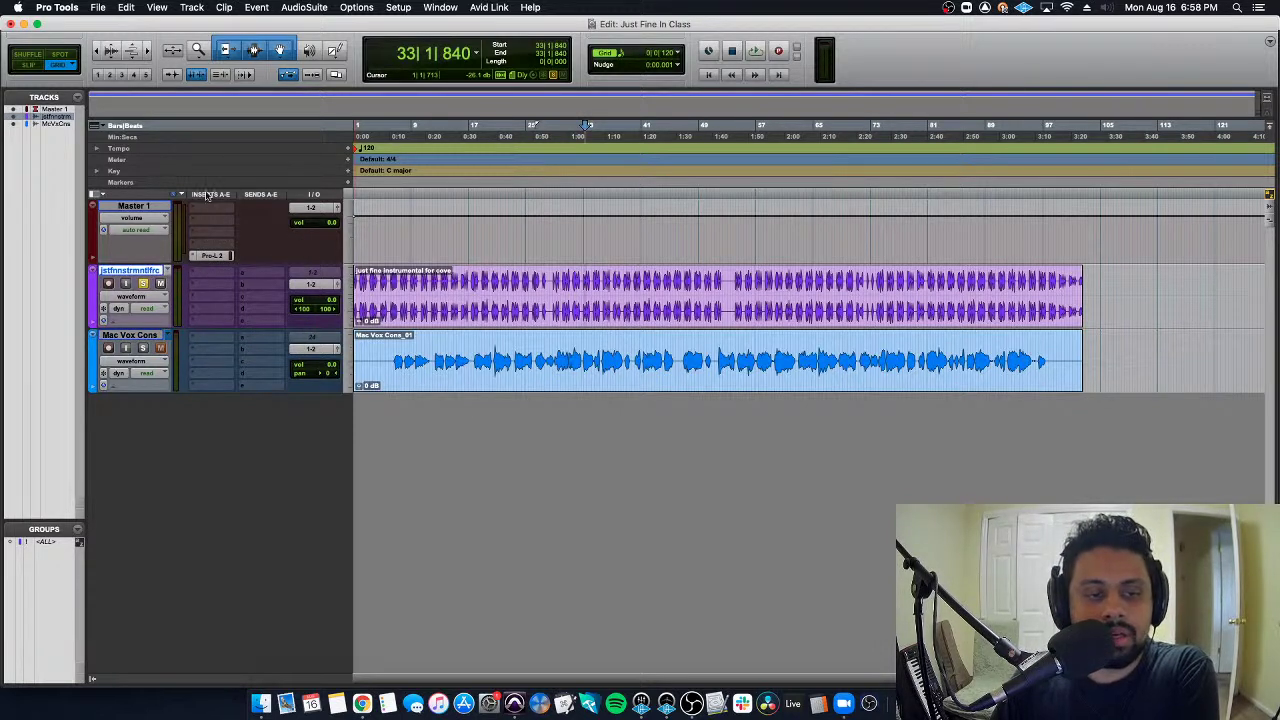
Show the Inserts F-J column in the Edit window and hide it again
left_click(104, 197)
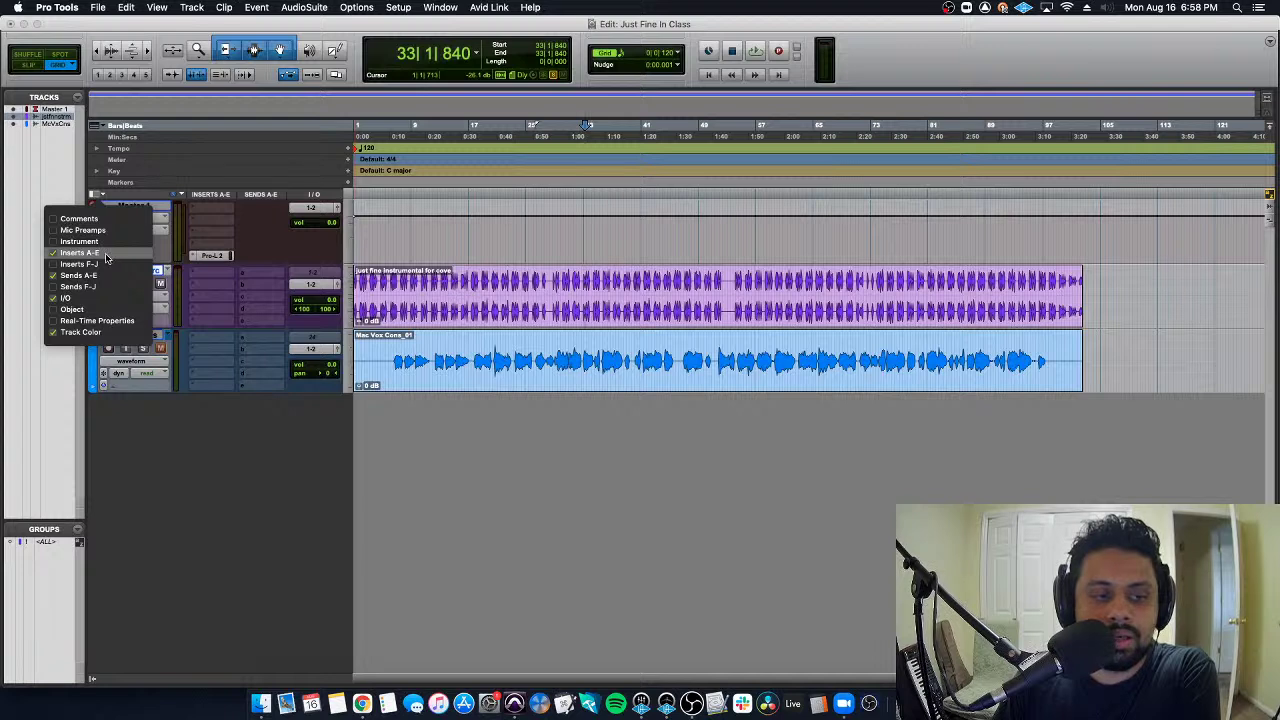
left_click(53, 264)
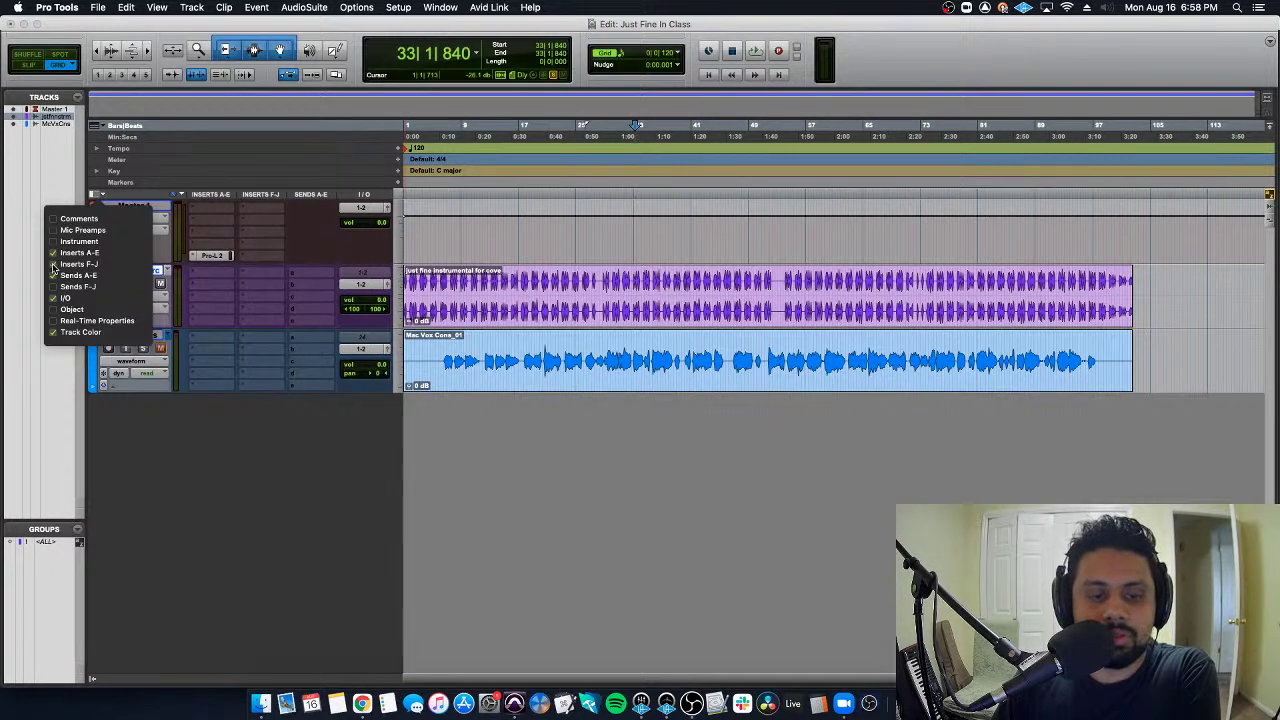
left_click(53, 264)
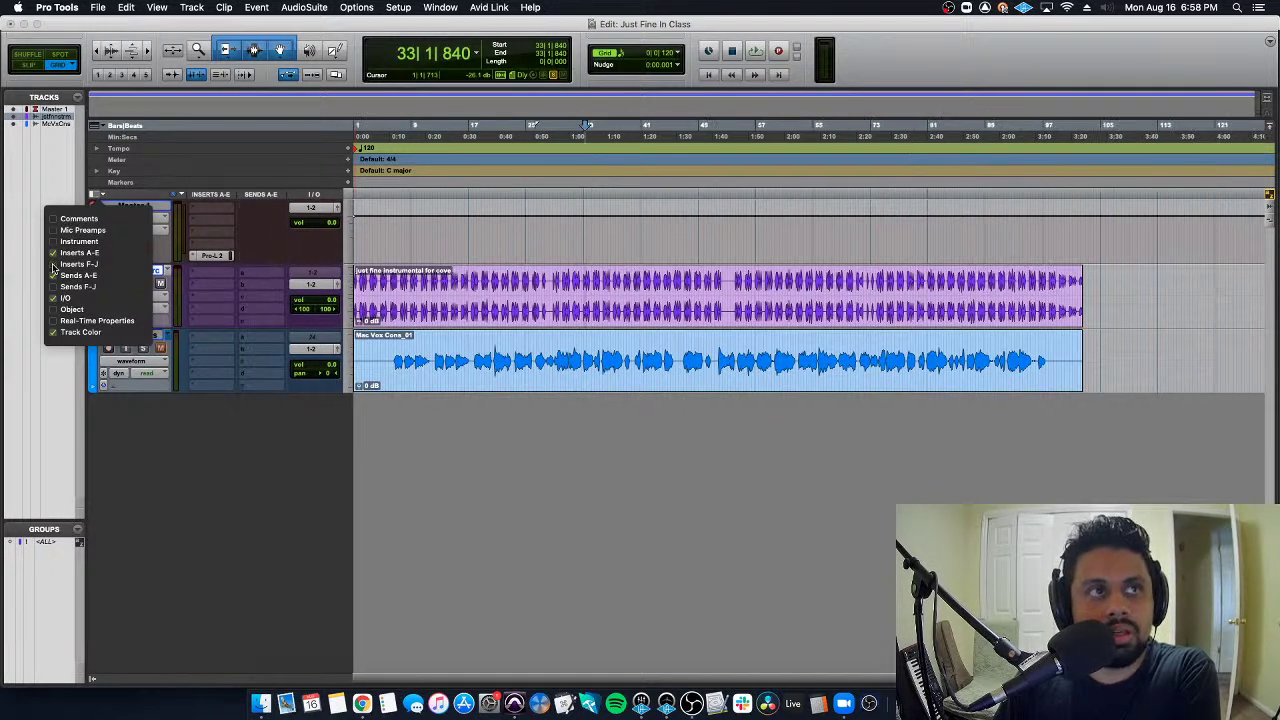
left_click(199, 279)
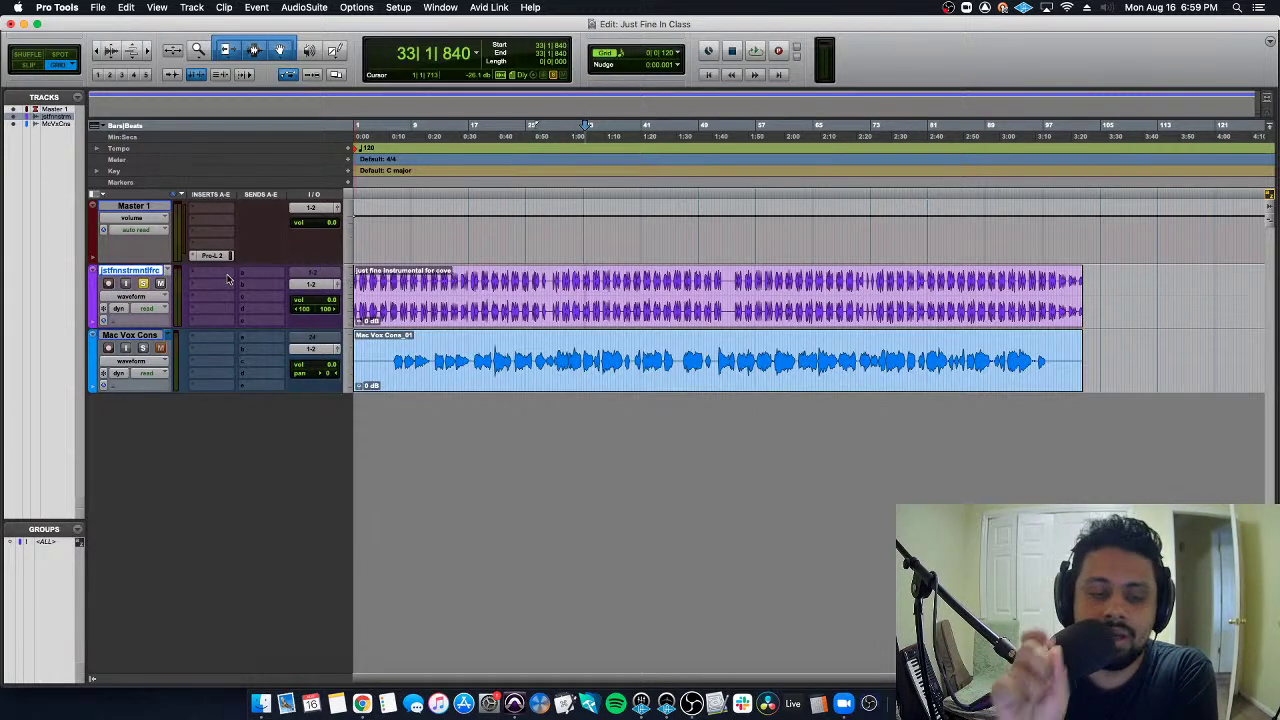
Return to the session start and look through the AudioSuite plug-in categories
key("Return")
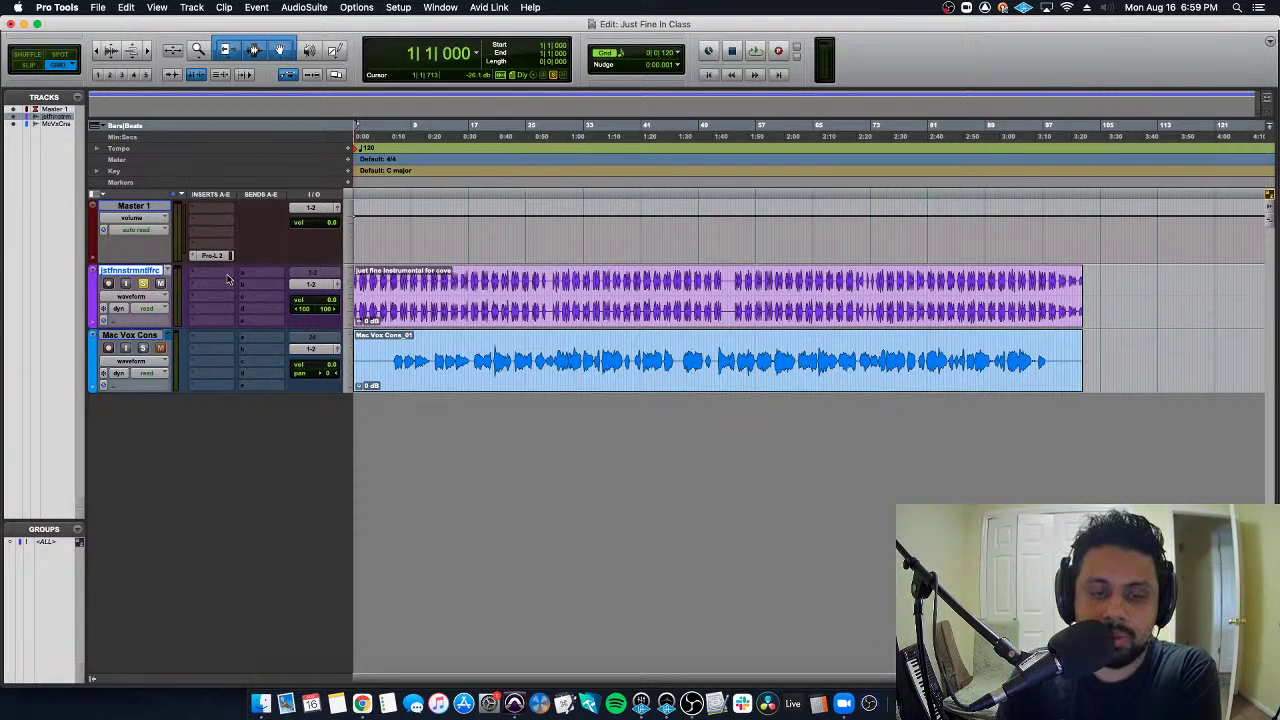
key("super+bracketright")
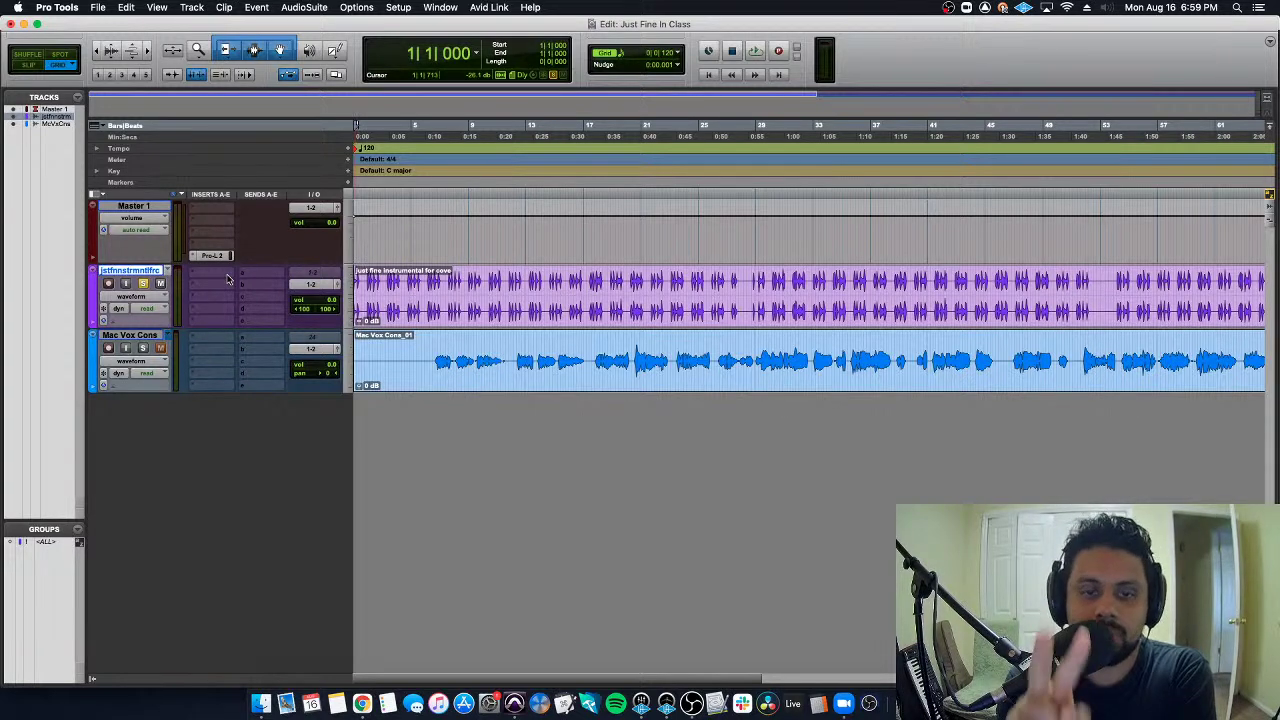
left_click(302, 7)
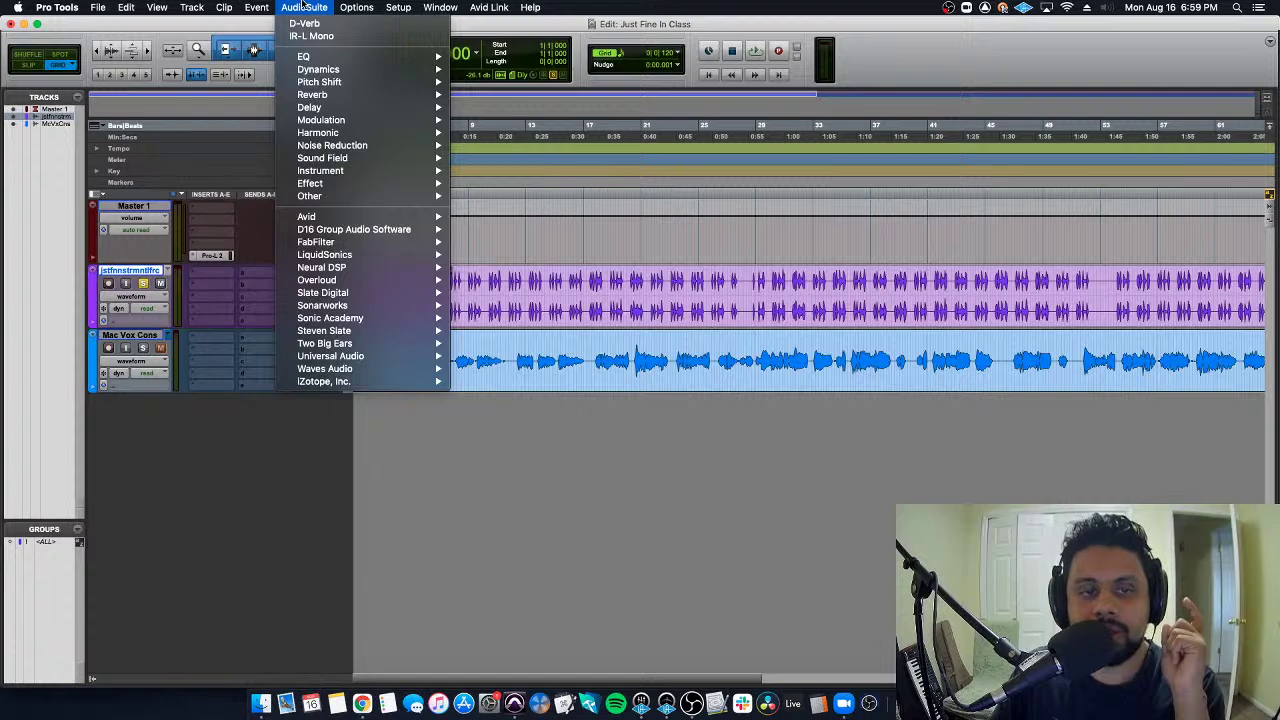
left_click(246, 255)
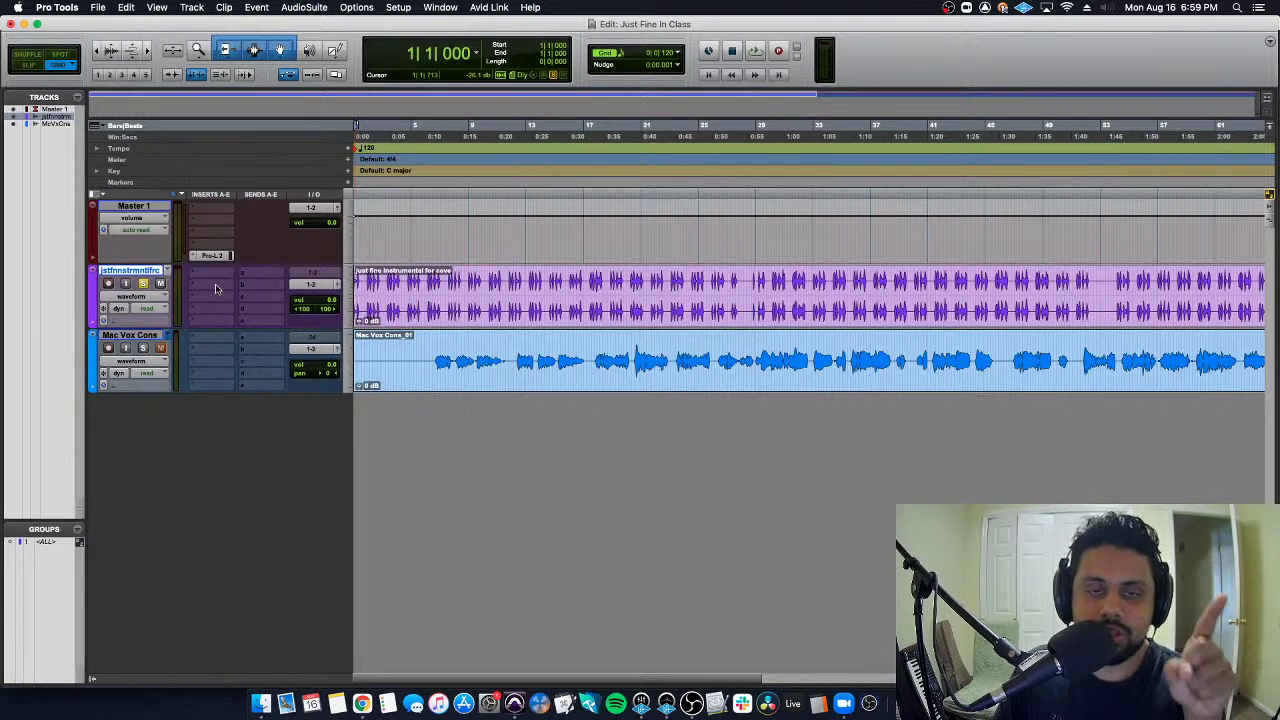
left_click(308, 7)
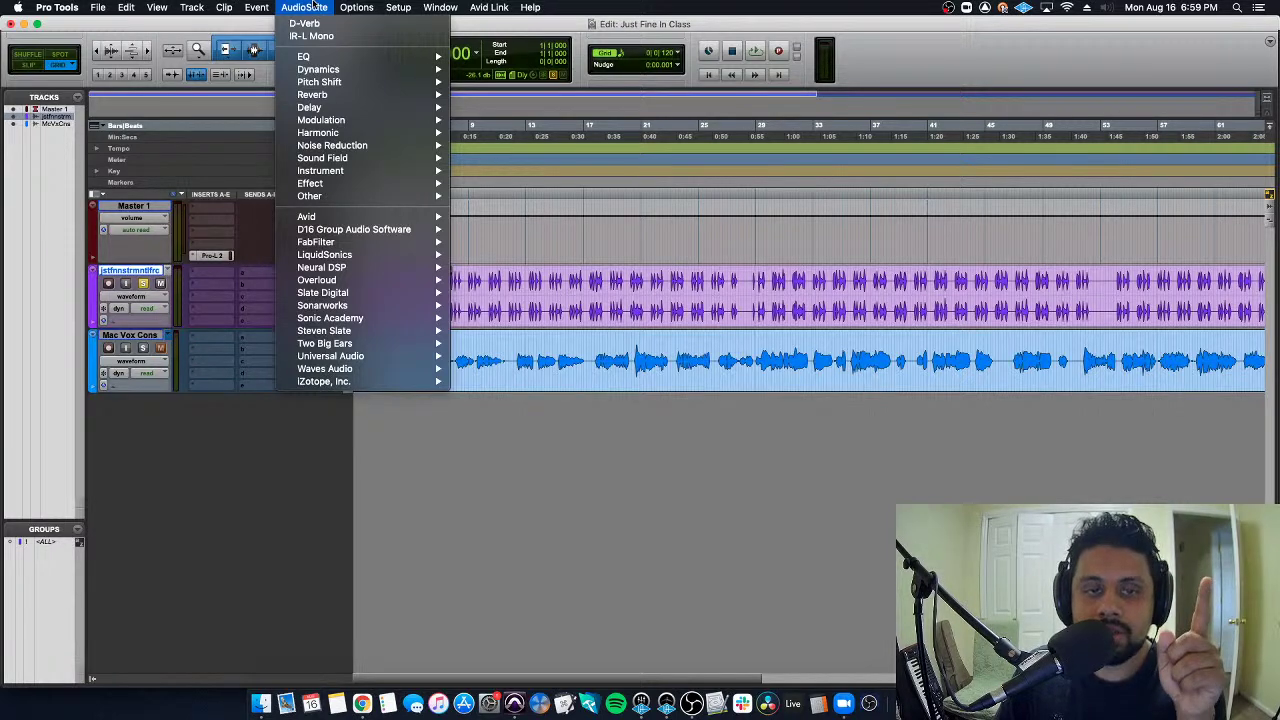
left_click(213, 287)
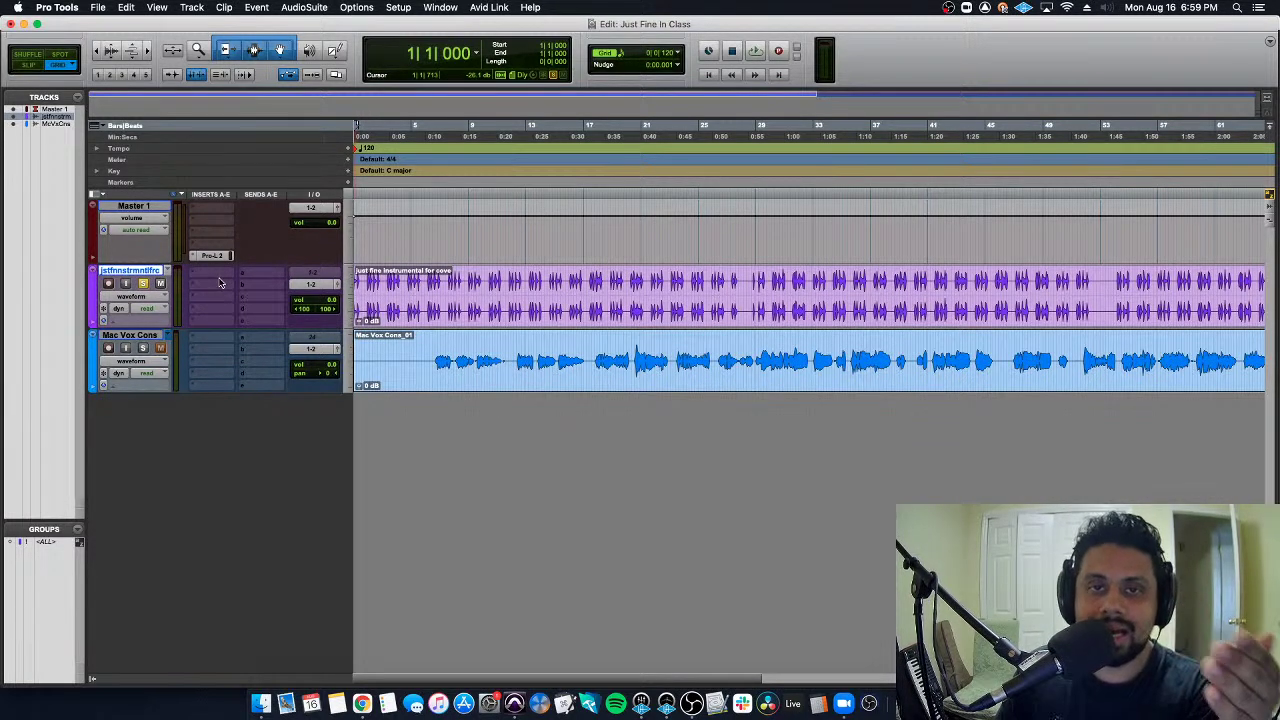
Play the soloed instrumental from the session start into bar 6, and stop playback
key("super+bracketright")
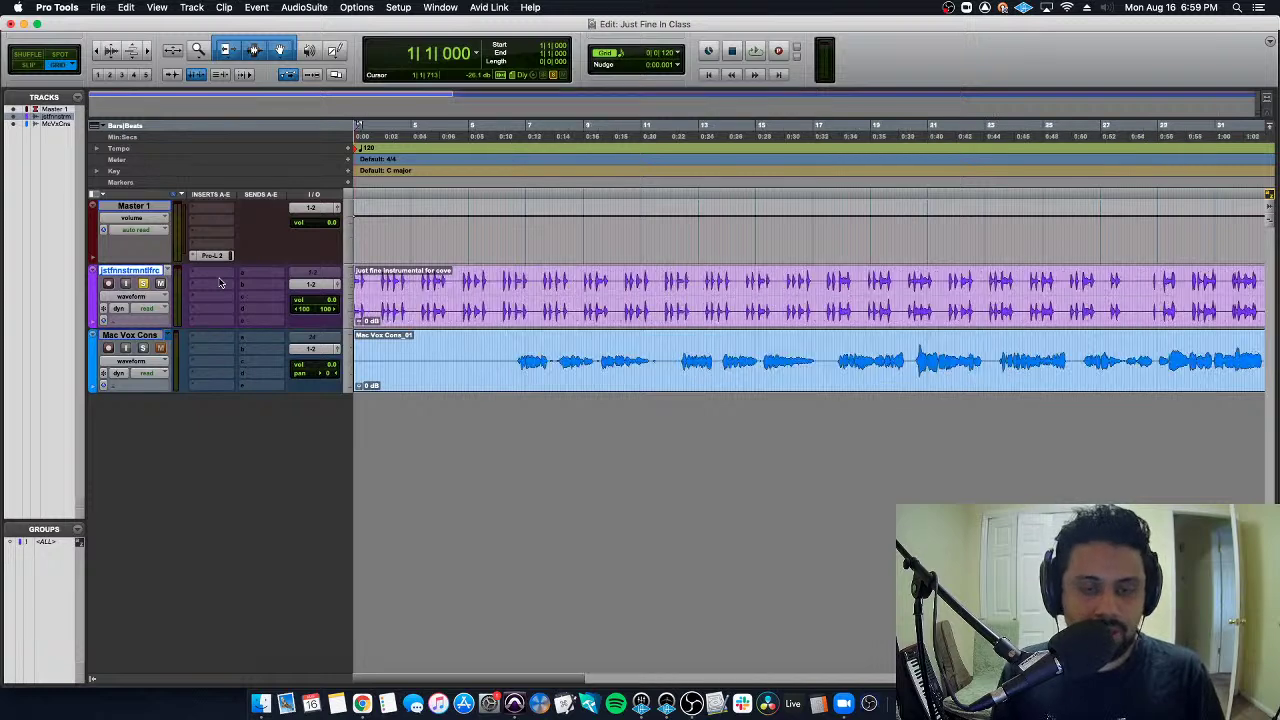
key("super+bracketright")
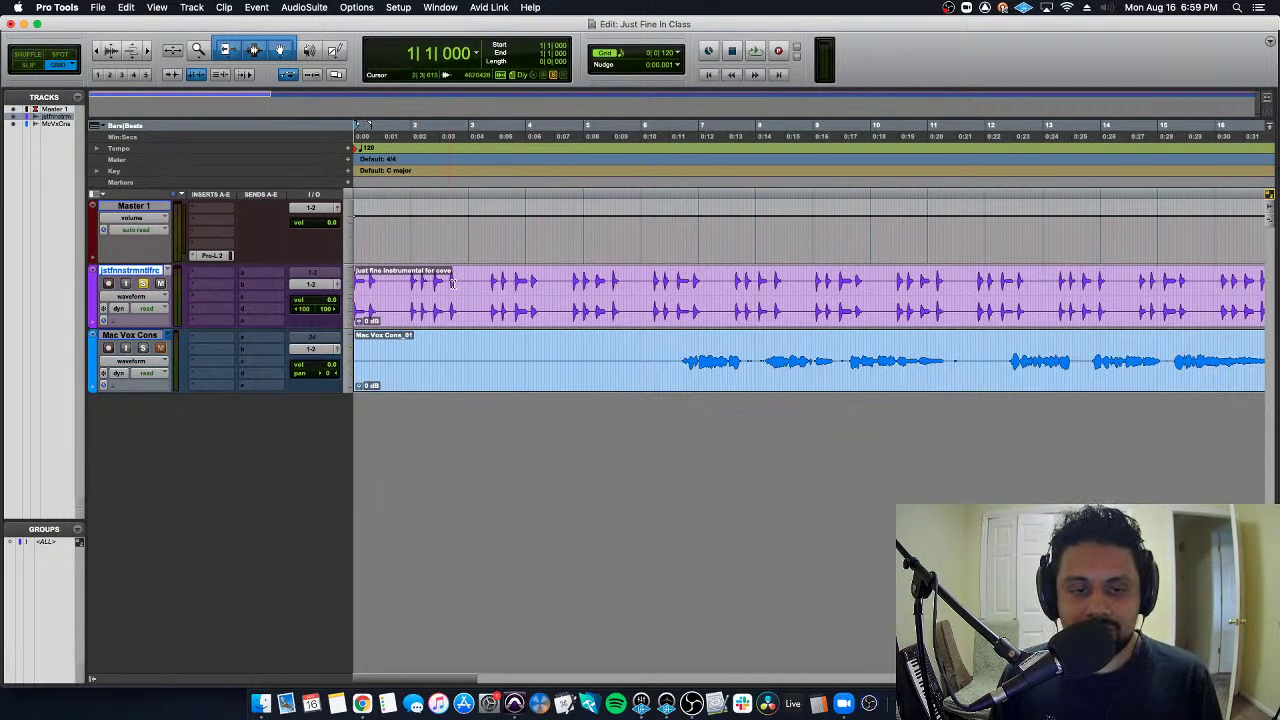
key("space")
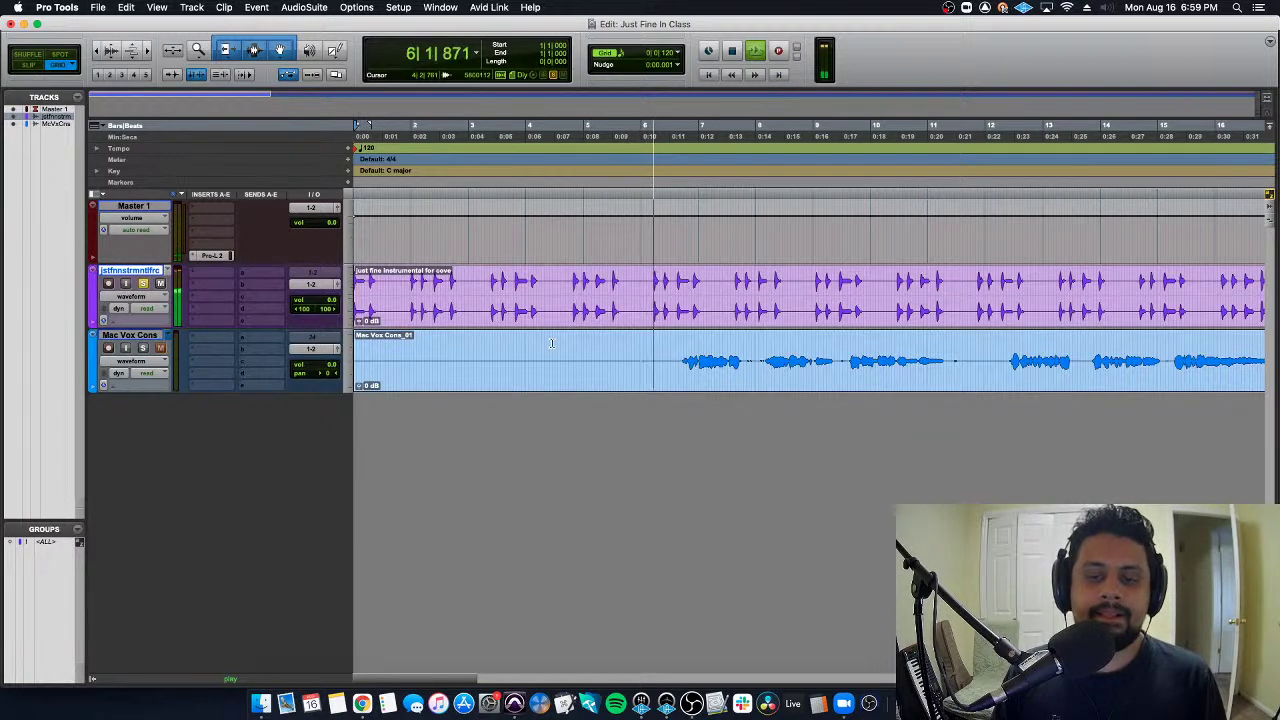
key("space")
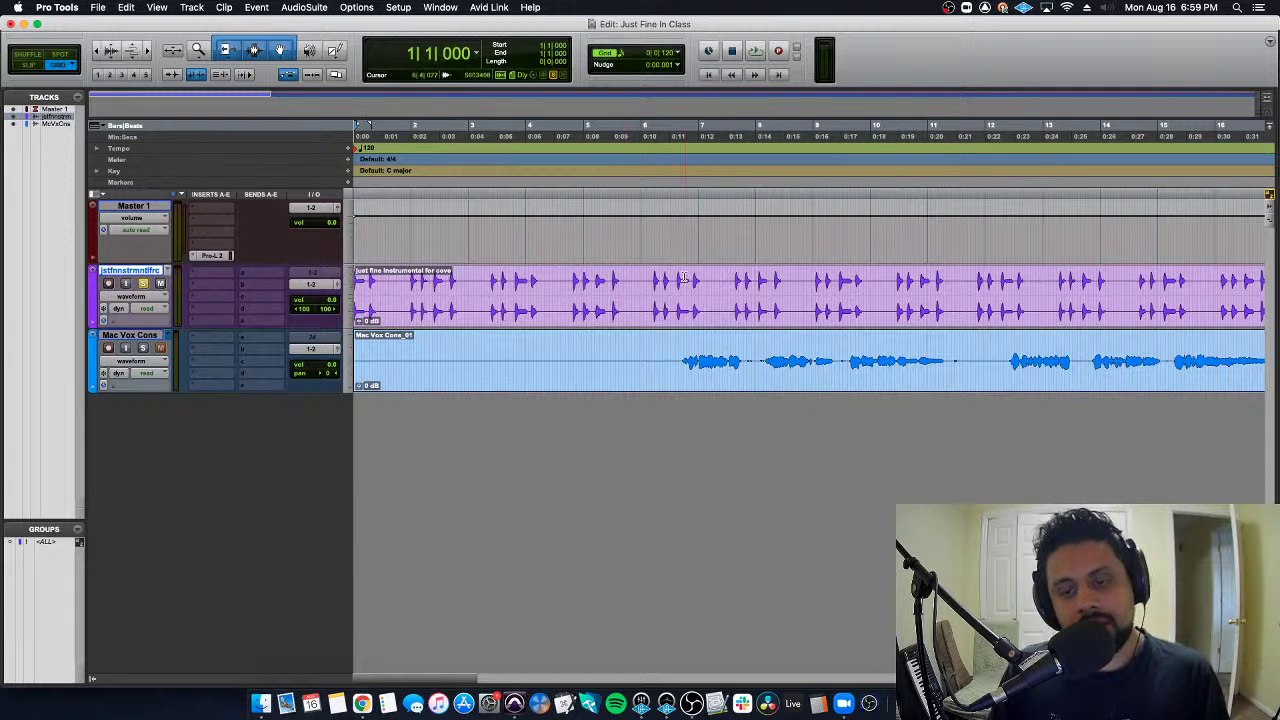
Play the instrumental briefly from 6|1|360 to locate the end of the intro, and stop playback
left_click(648, 280)
key("super+bracketright")
key("space")
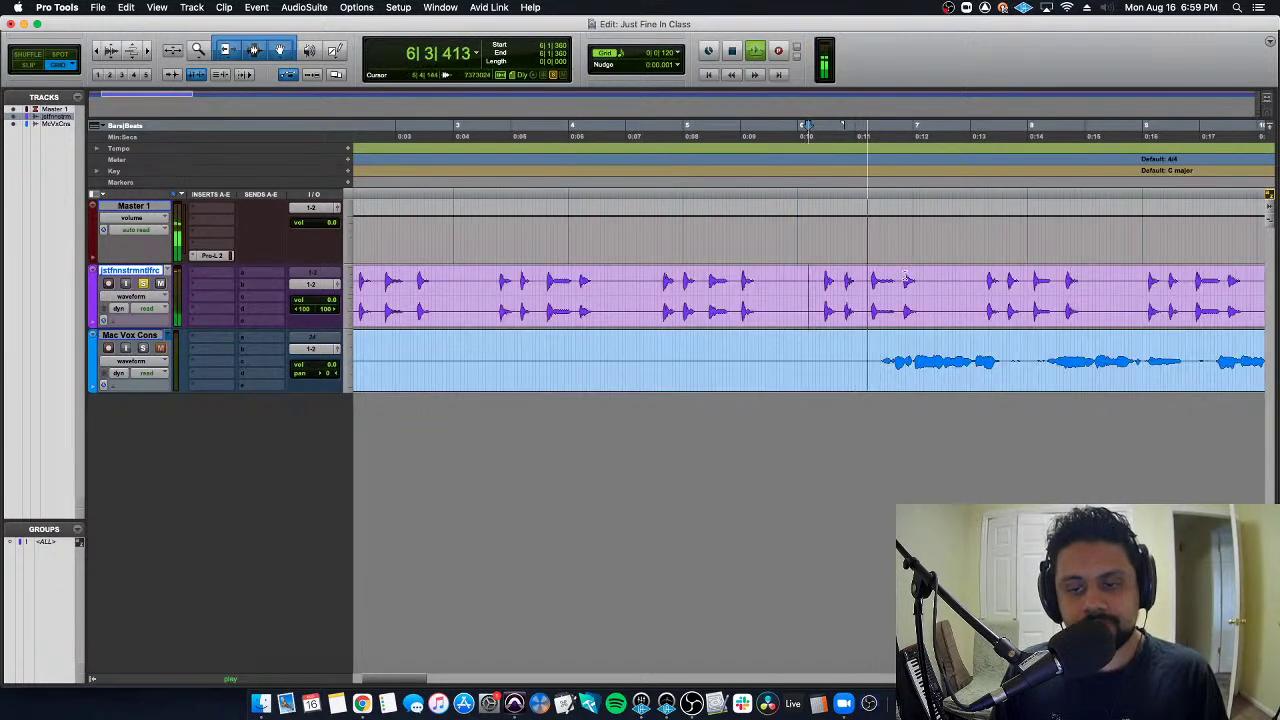
key("space")
Select the instrumental clip's intro from 1|1|000 to 6|3|480
left_click_drag(874, 290, 275, 295)
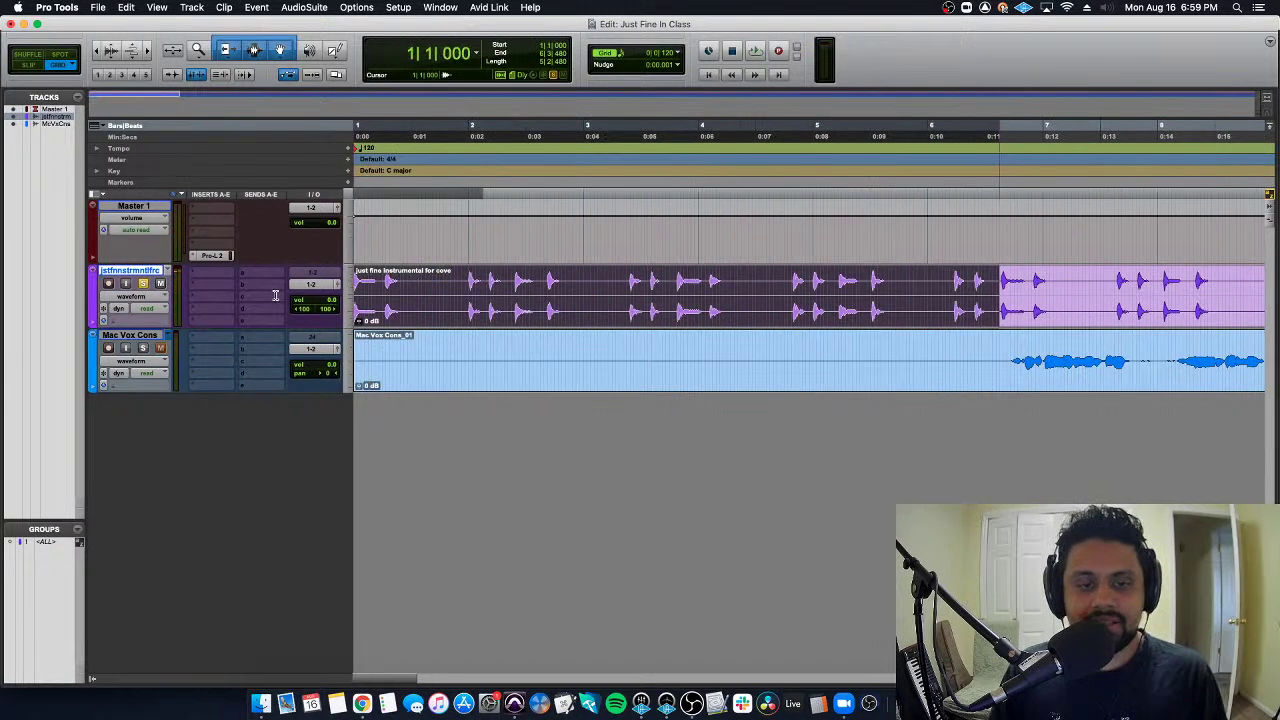
key("super+bracketleft")
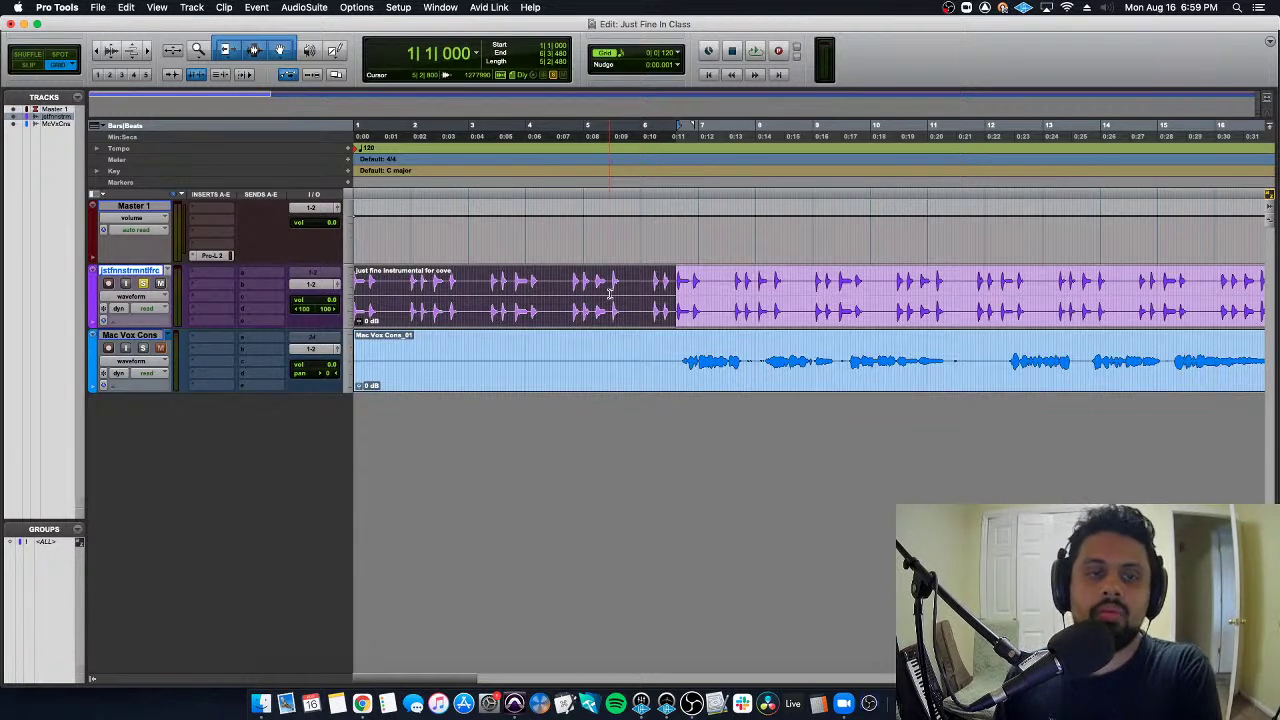
left_click(638, 290)
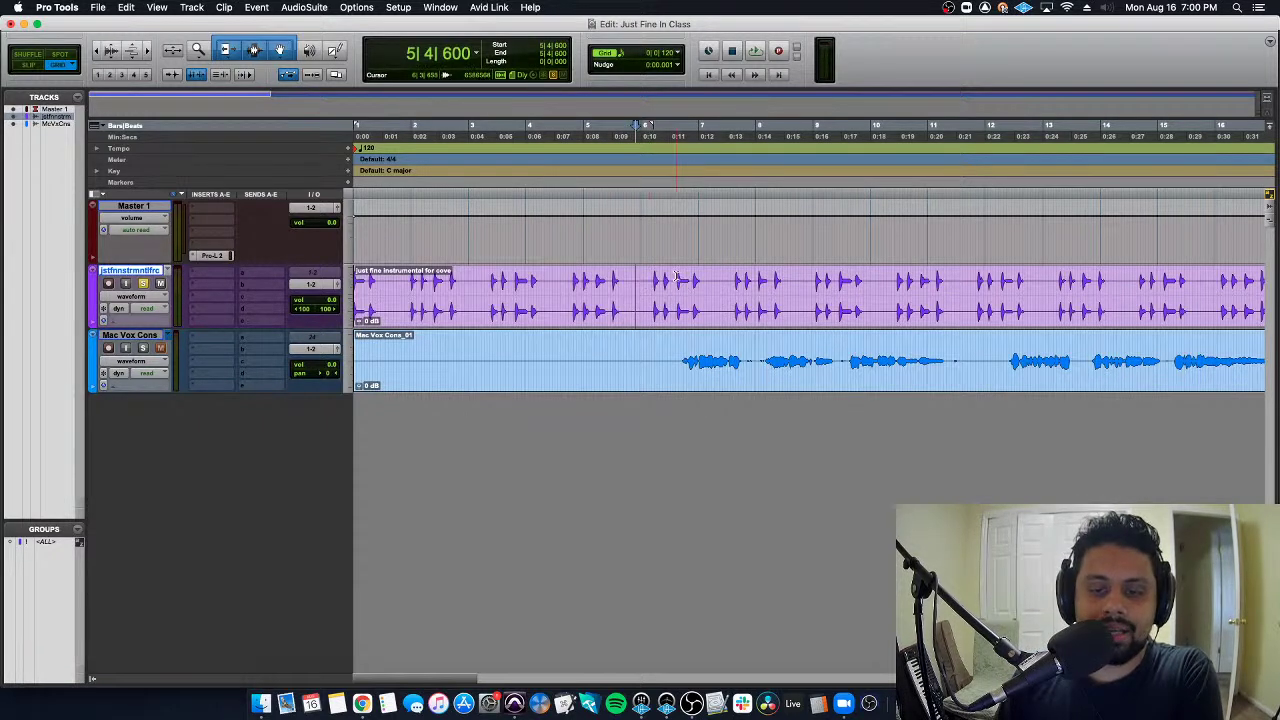
left_click_drag(676, 278, 337, 284)
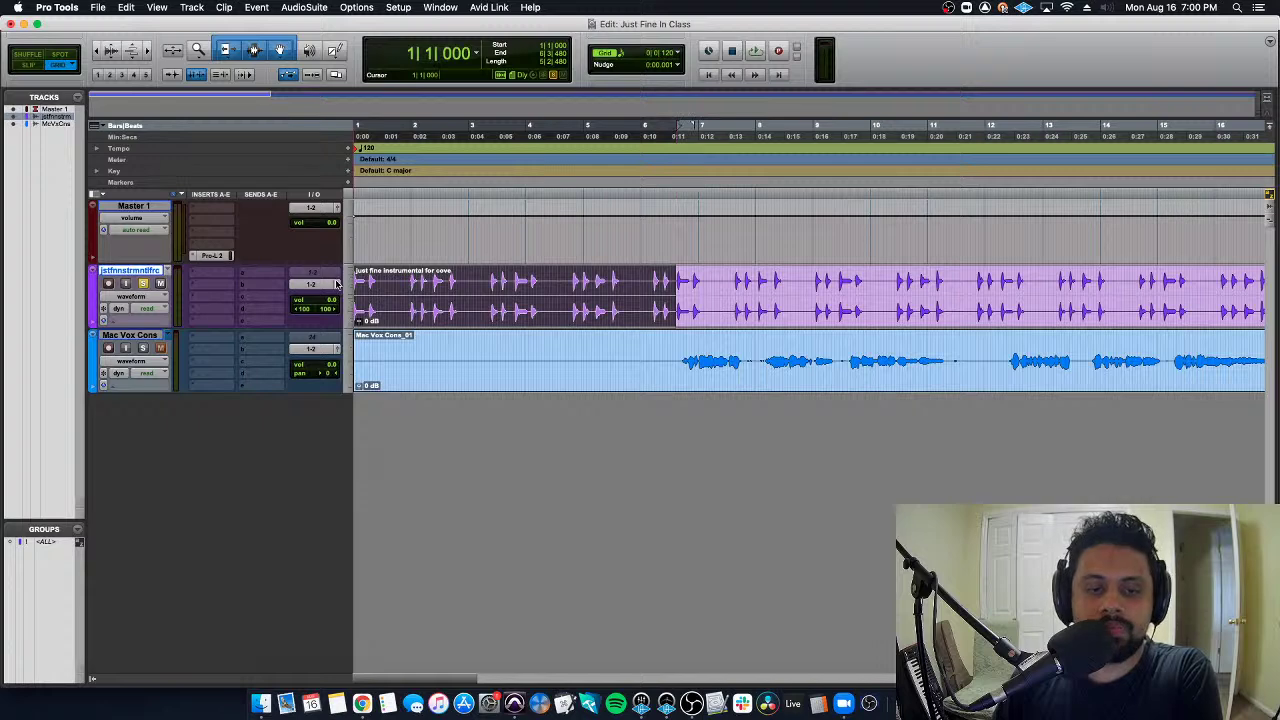
Open the AudioSuite EQ3 7-Band for the selected intro and place its window mid-screen
left_click(310, 7)
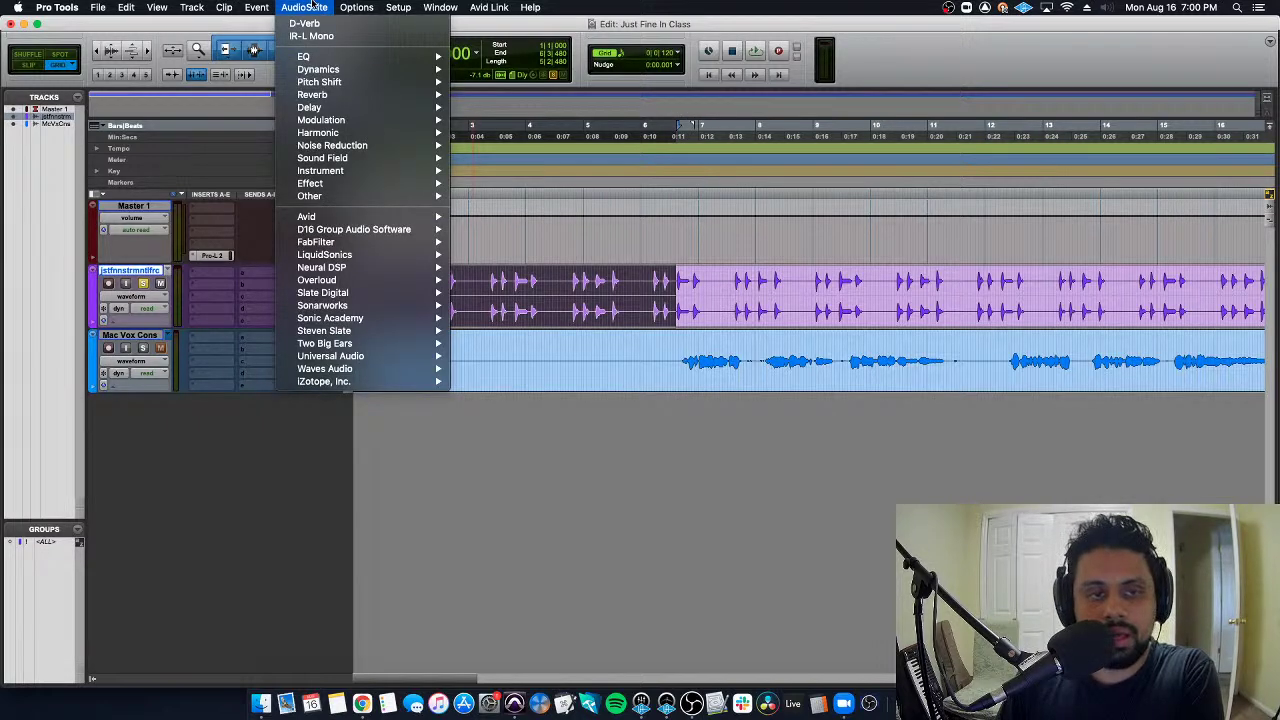
mouse_move(310, 56)
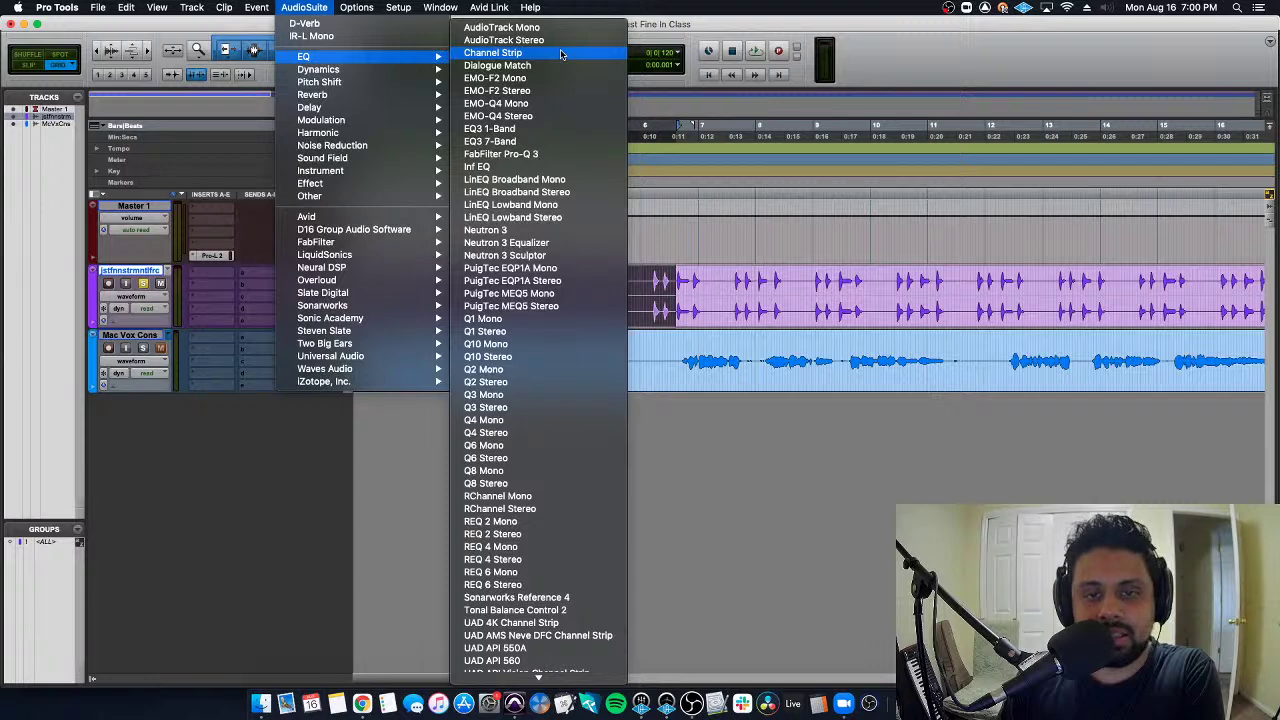
left_click(536, 141)
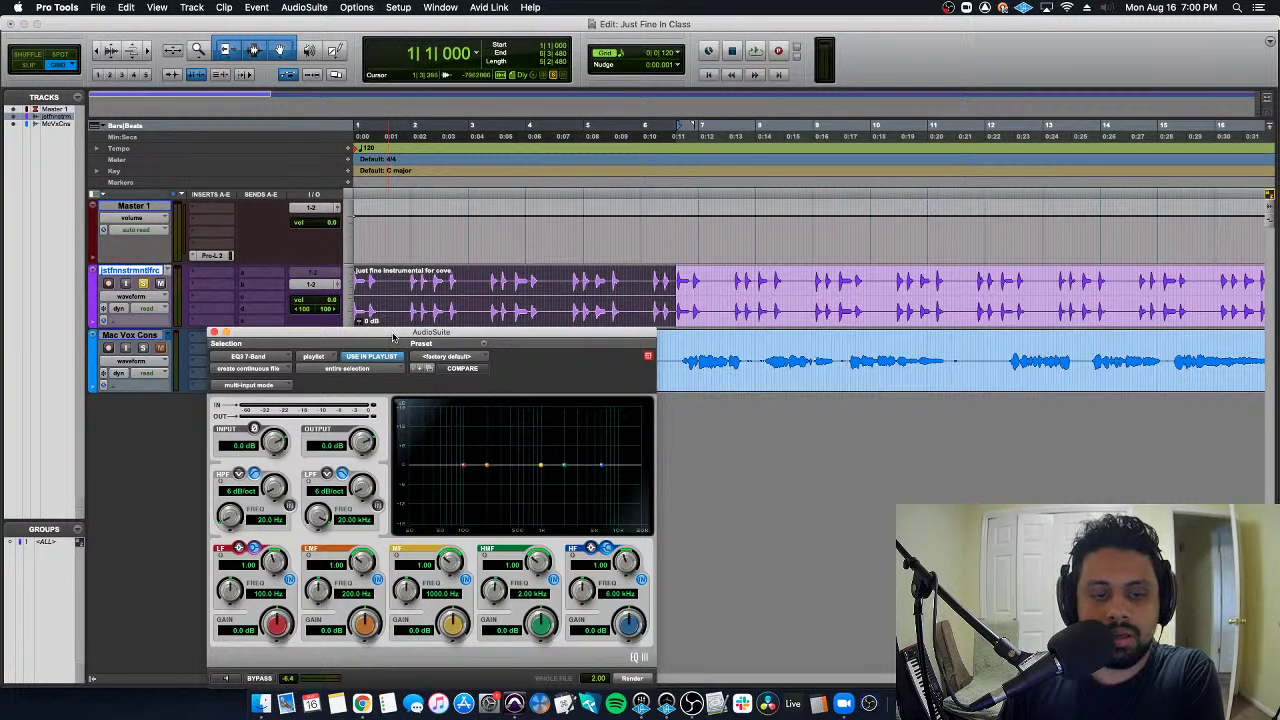
left_click_drag(390, 335, 615, 204)
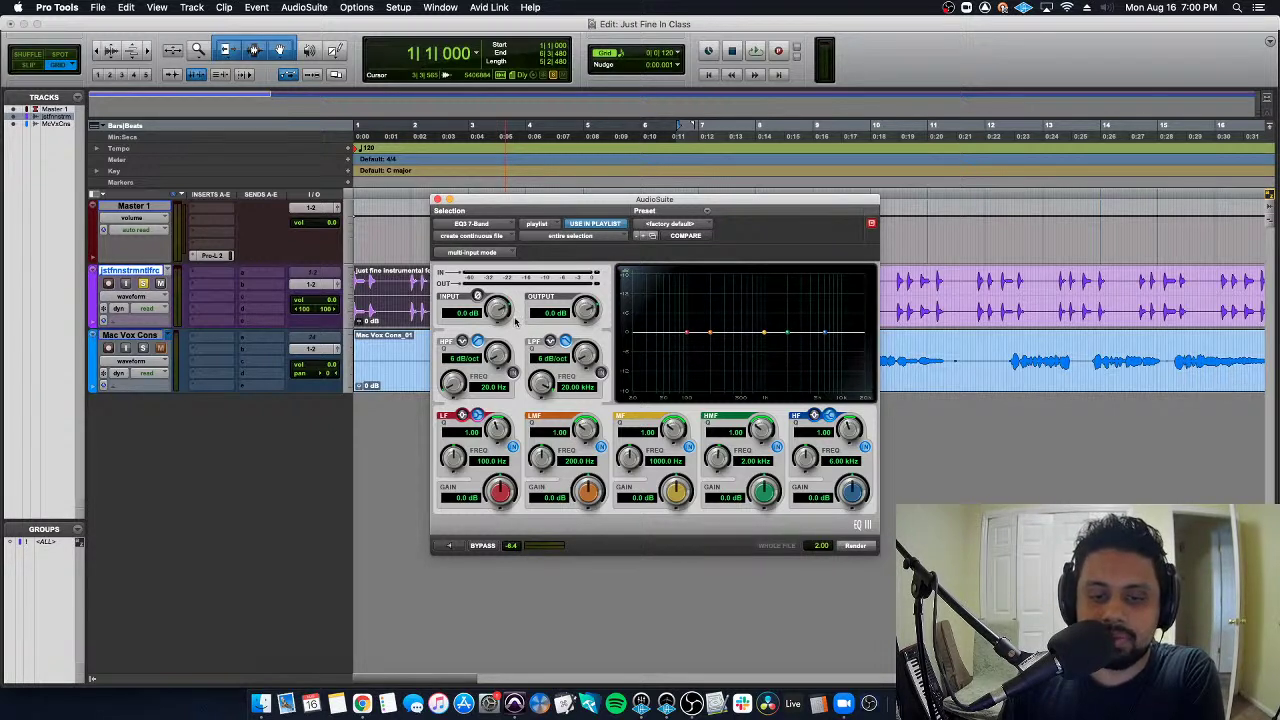
Enable the EQ's high-pass filter at 155.7 Hz and low-pass filter at 5.29 kHz, both with a 24 dB/oct slope
left_click(513, 373)
left_click_drag(458, 390, 512, 279)
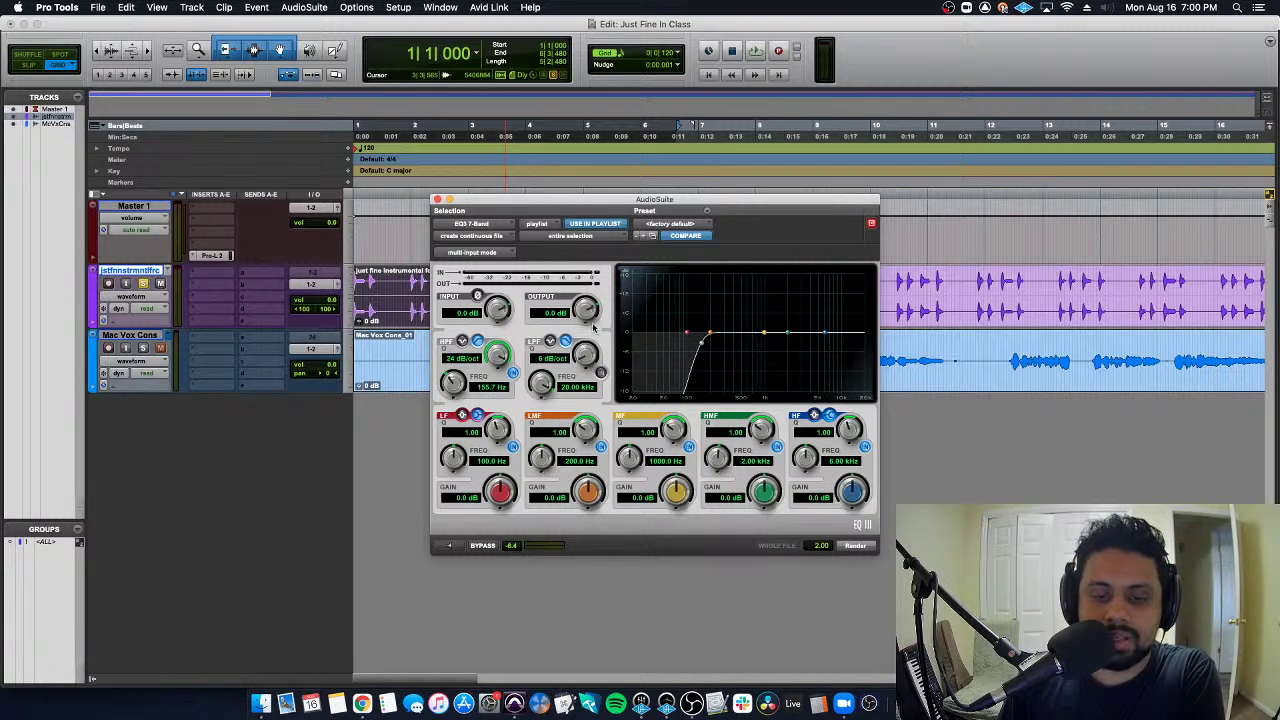
left_click(600, 372)
left_click_drag(585, 355, 596, 266)
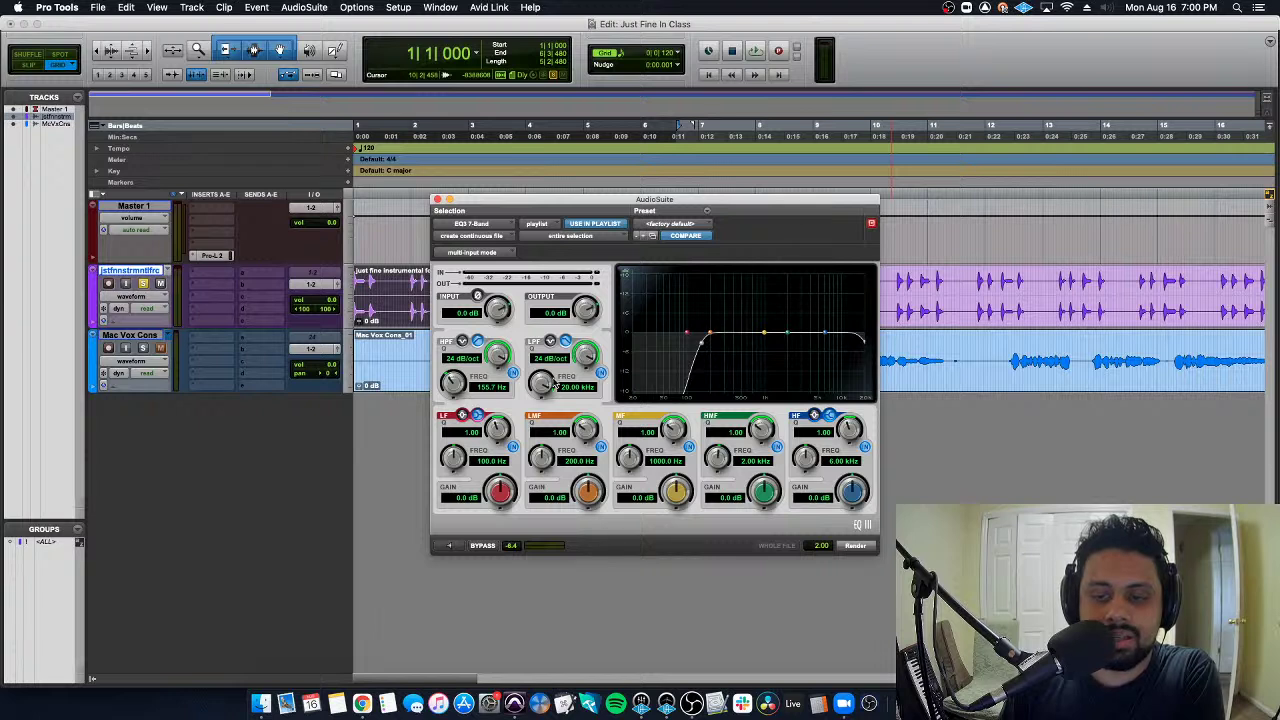
left_click_drag(546, 384, 538, 410)
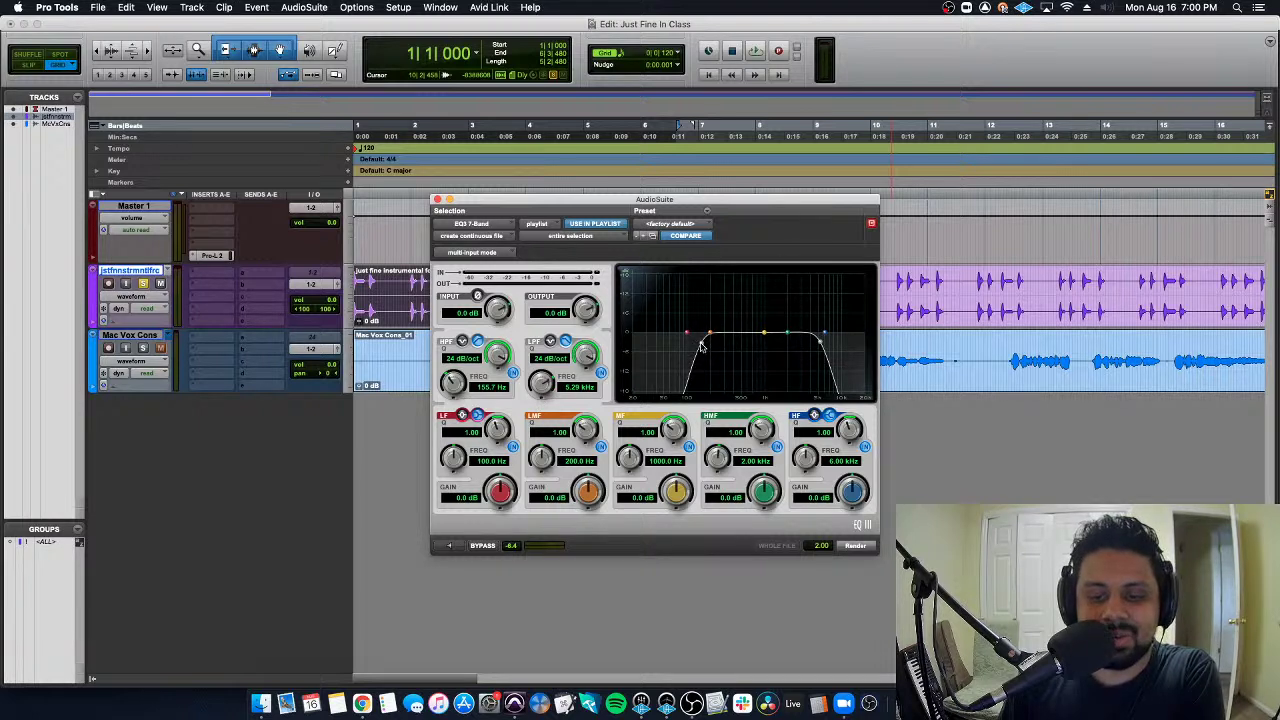
Set the high-pass cutoff to 137.2 Hz and the low-pass cutoff to 2.59 kHz, and move the EQ window off the intro's start
left_click_drag(701, 346, 732, 345)
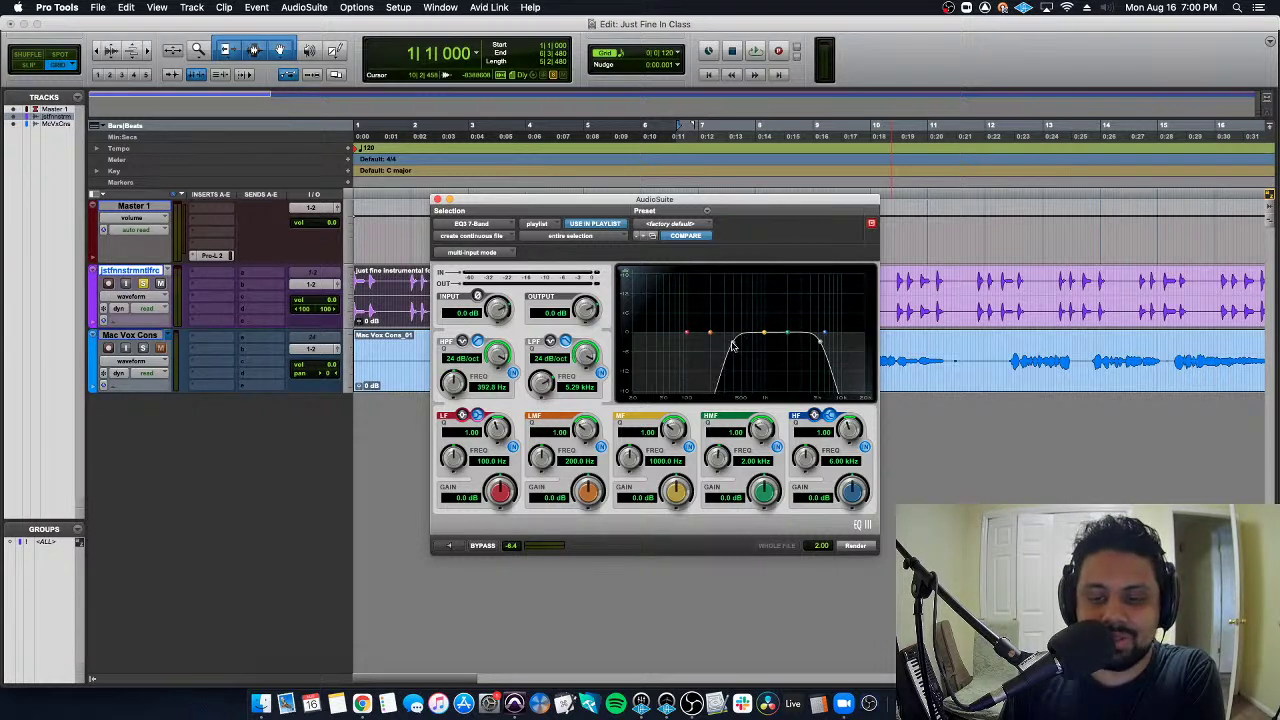
left_click_drag(821, 347, 811, 344)
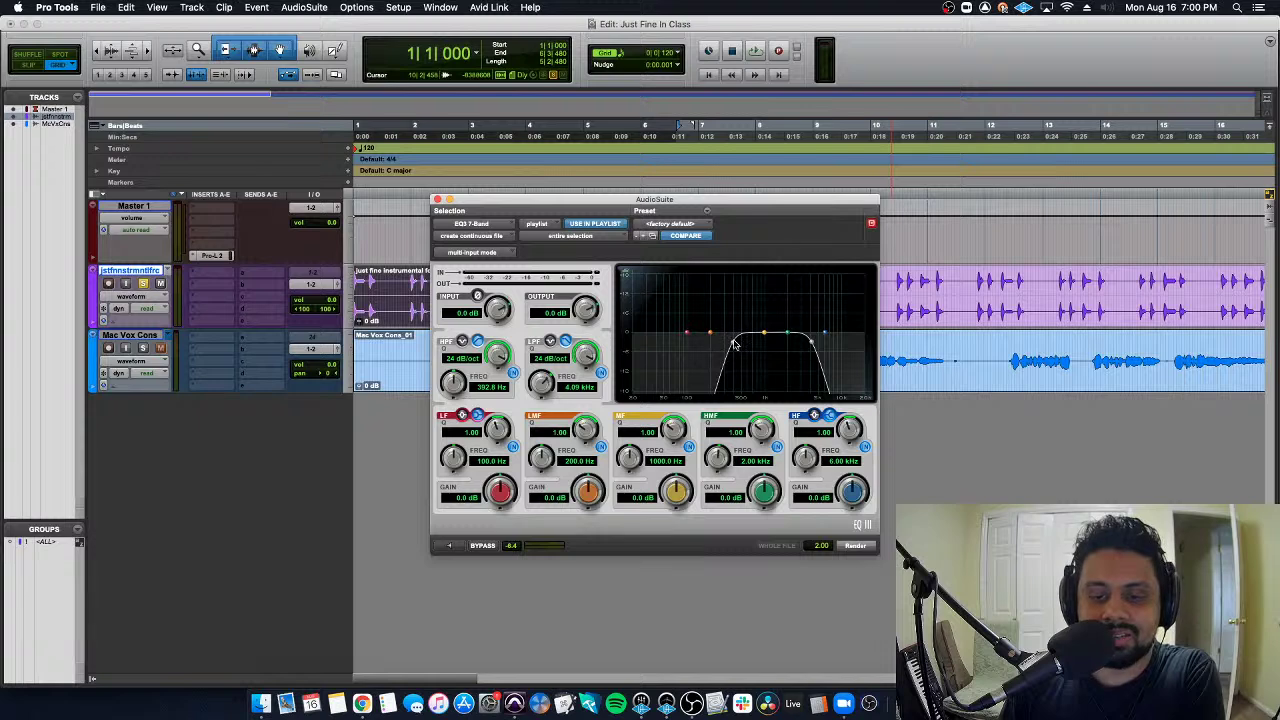
left_click_drag(811, 344, 697, 343)
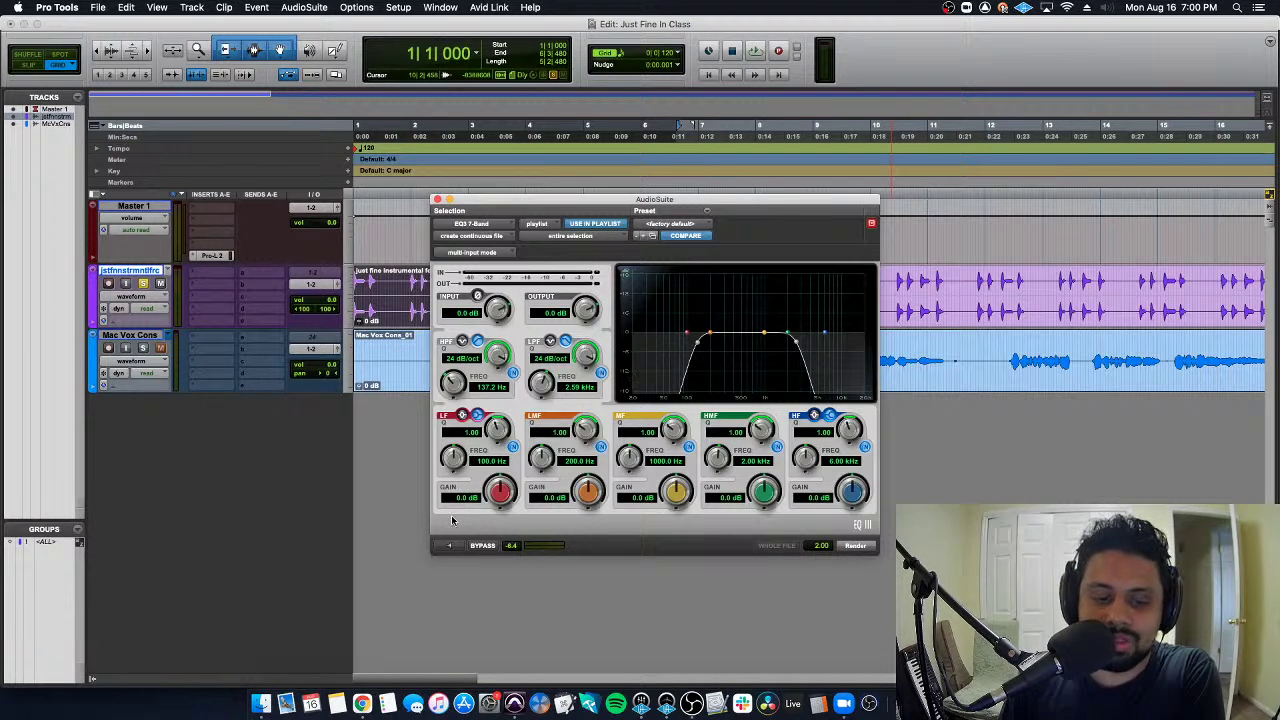
left_click_drag(516, 201, 660, 173)
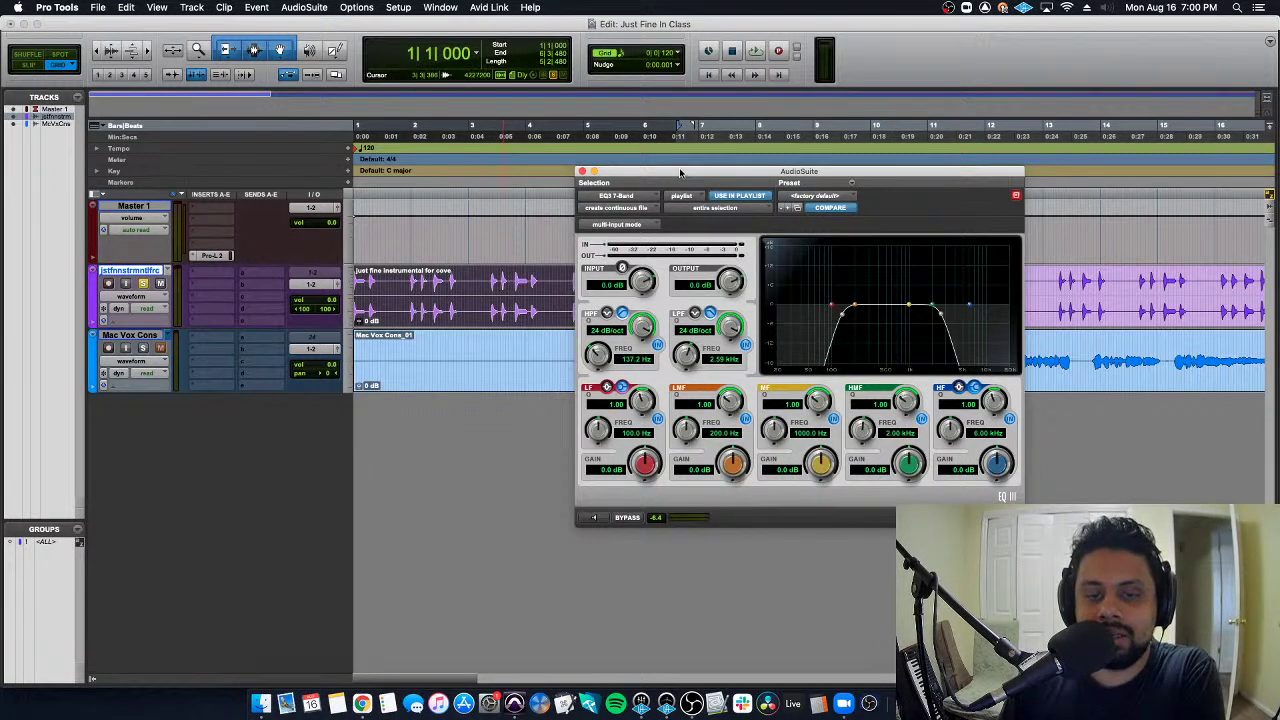
left_click_drag(685, 171, 733, 140)
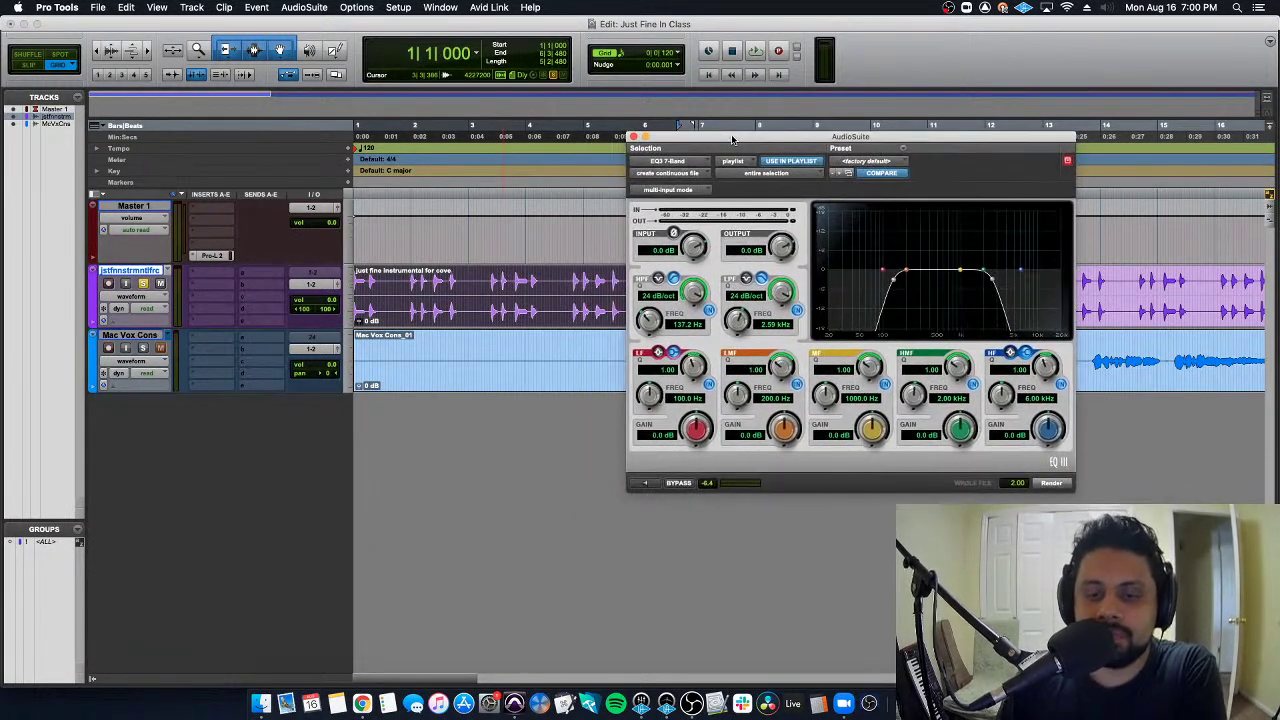
Preview the filtered intro and raise the EQ's high-pass cutoff to 348.7 Hz
left_click(645, 484)
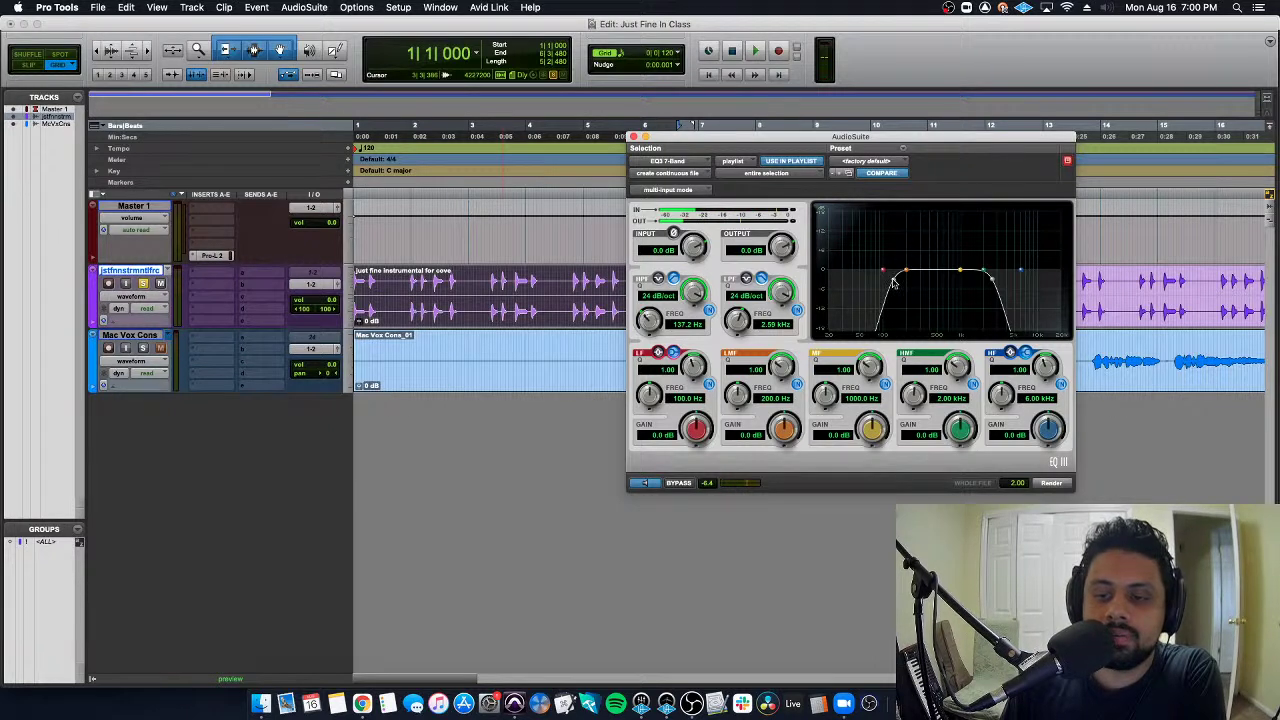
left_click_drag(894, 283, 925, 283)
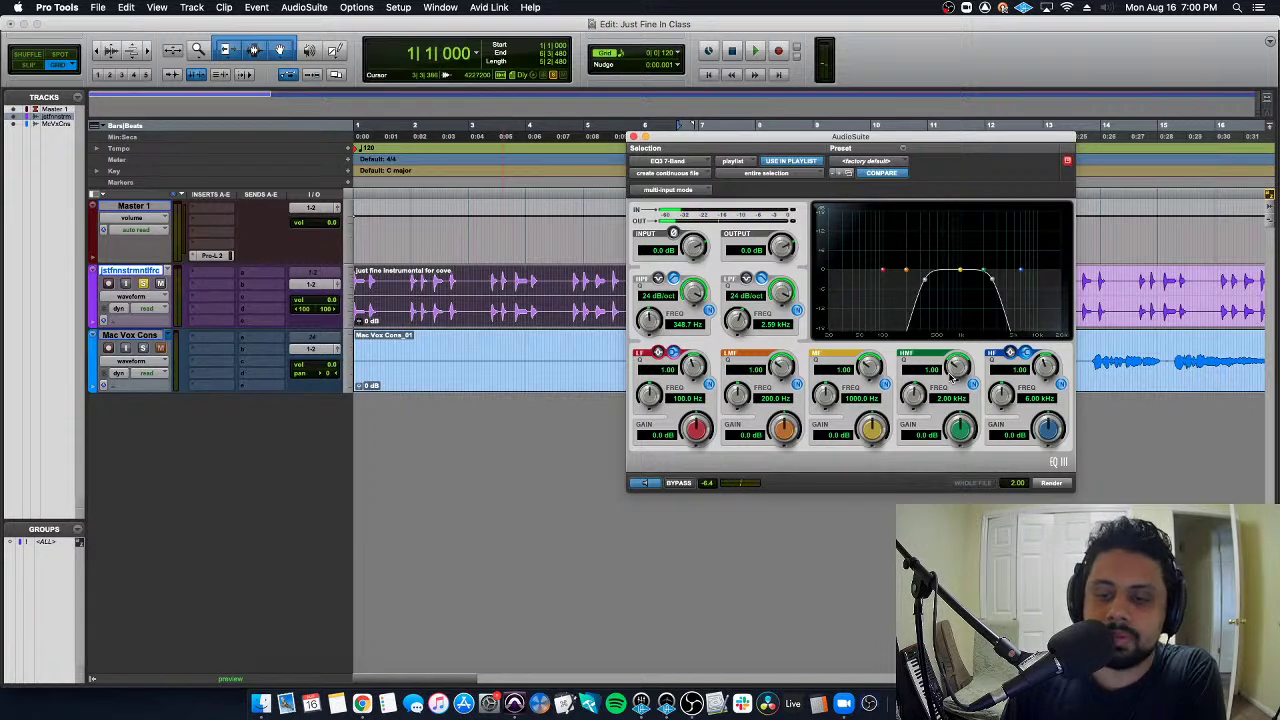
key("space")
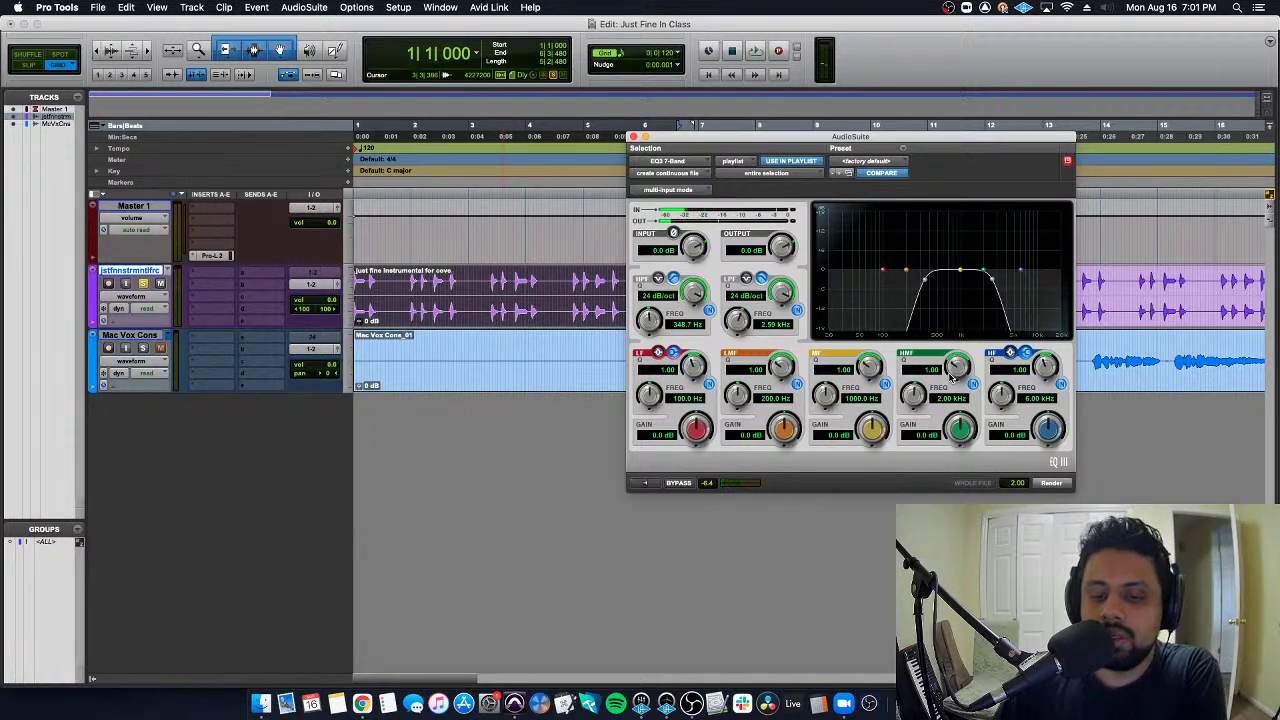
Render the EQ onto the selected instrumental intro and close the AudioSuite window
left_click_drag(793, 130, 936, 122)
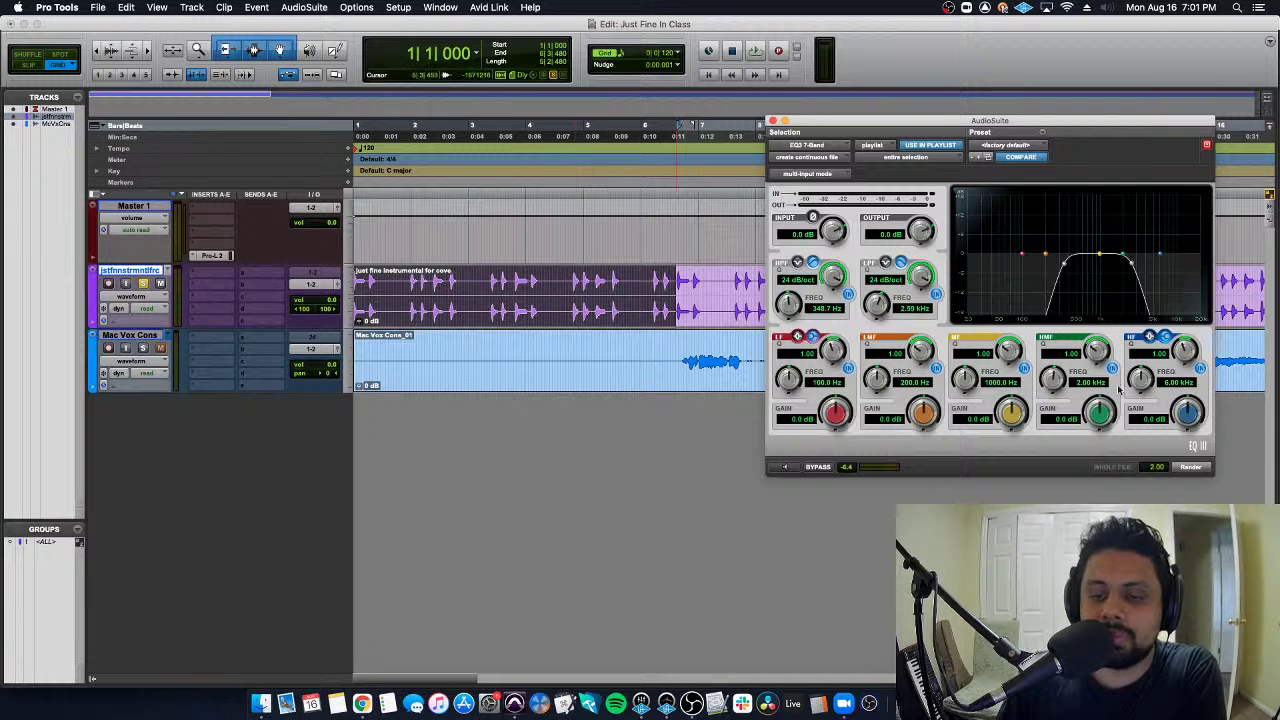
left_click(1204, 471)
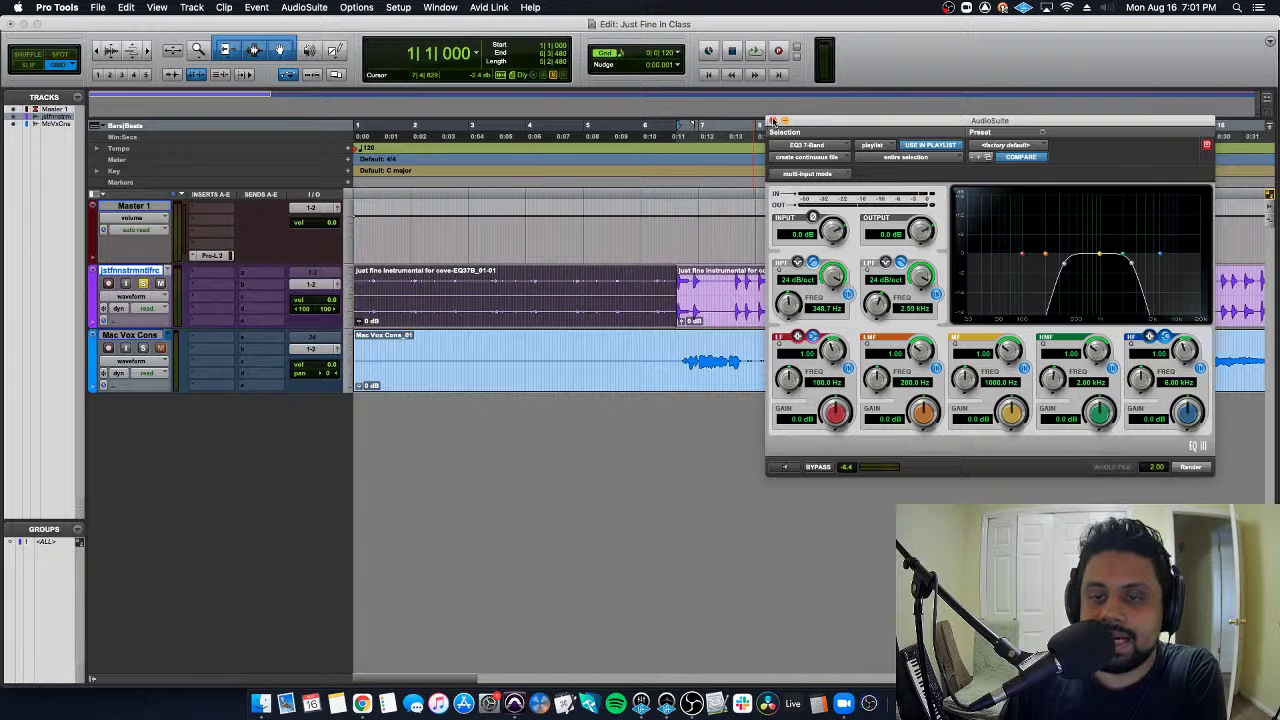
left_click(772, 120)
Play the session from the beginning through the rendered intro into the unfiltered instrumental clip
left_click(624, 333)
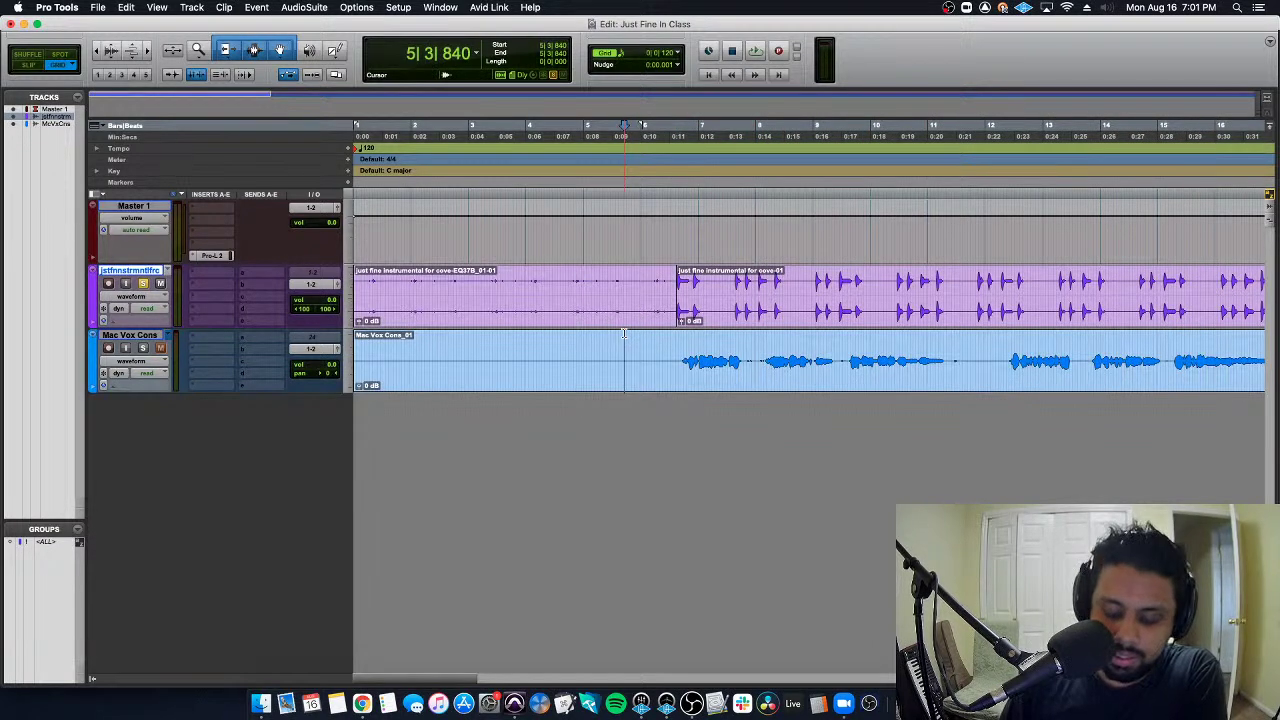
key("Return")
key("space")
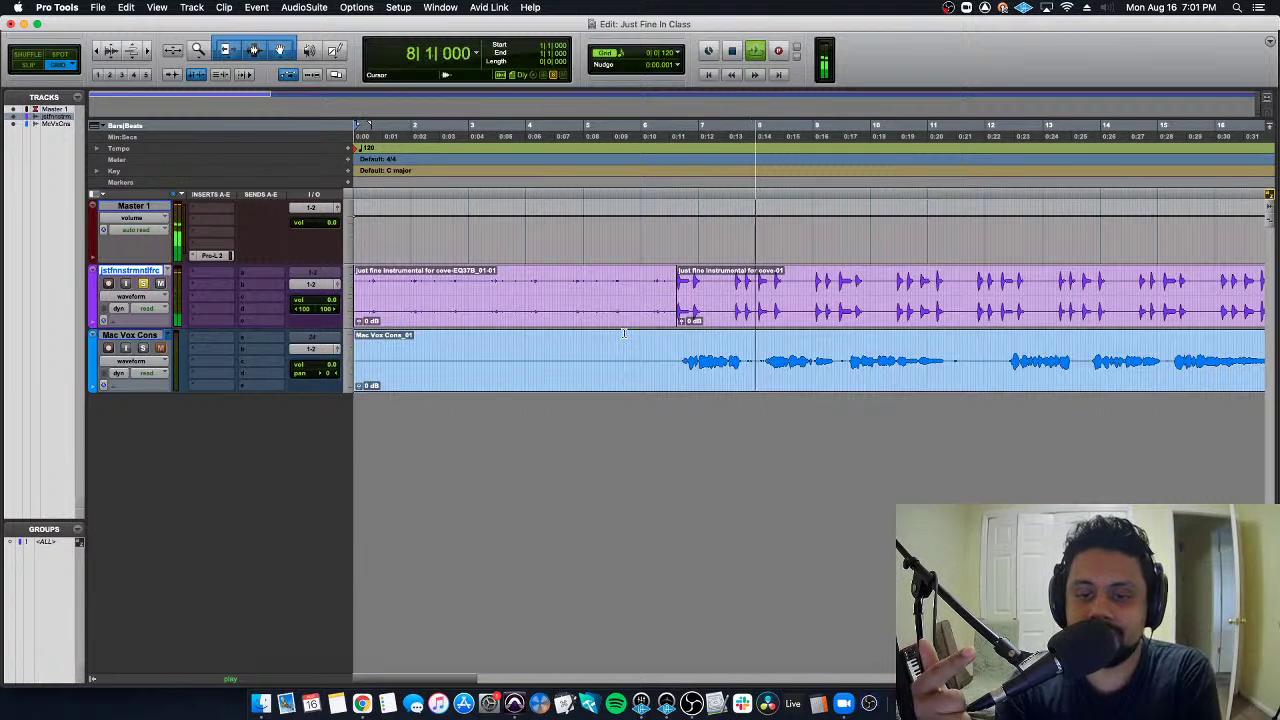
key("space")
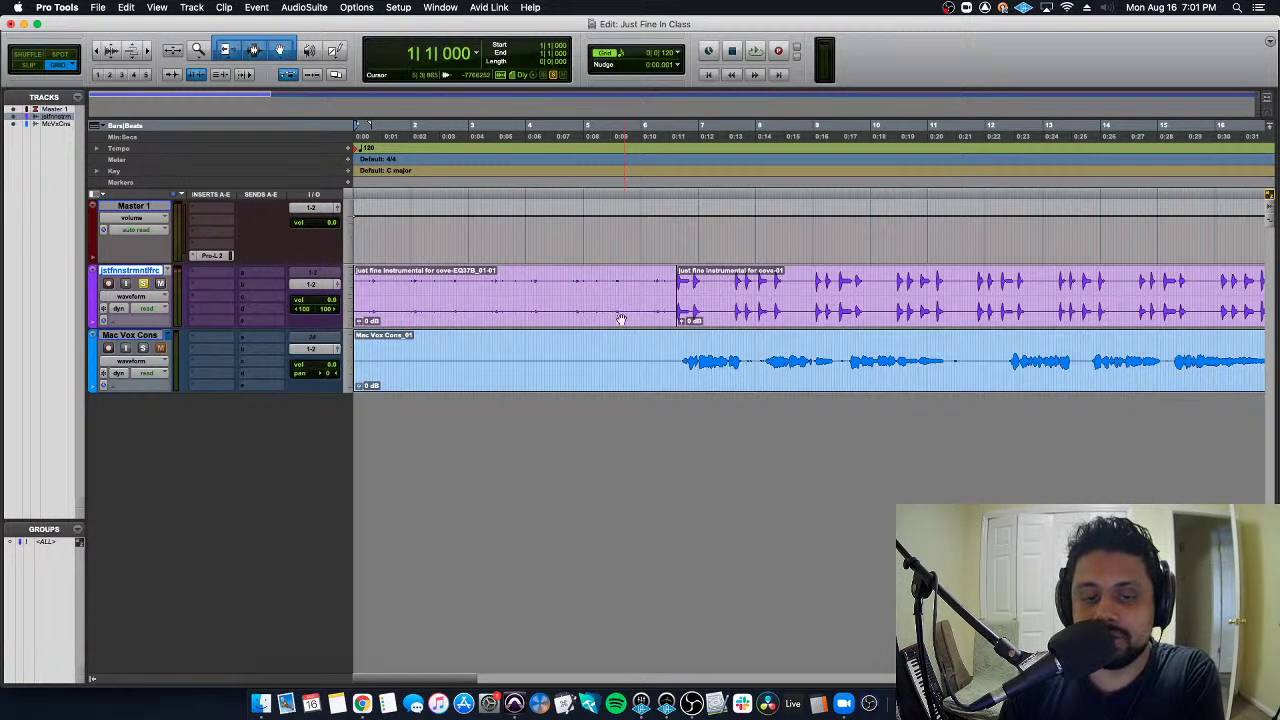
left_click_drag(604, 298, 440, 298)
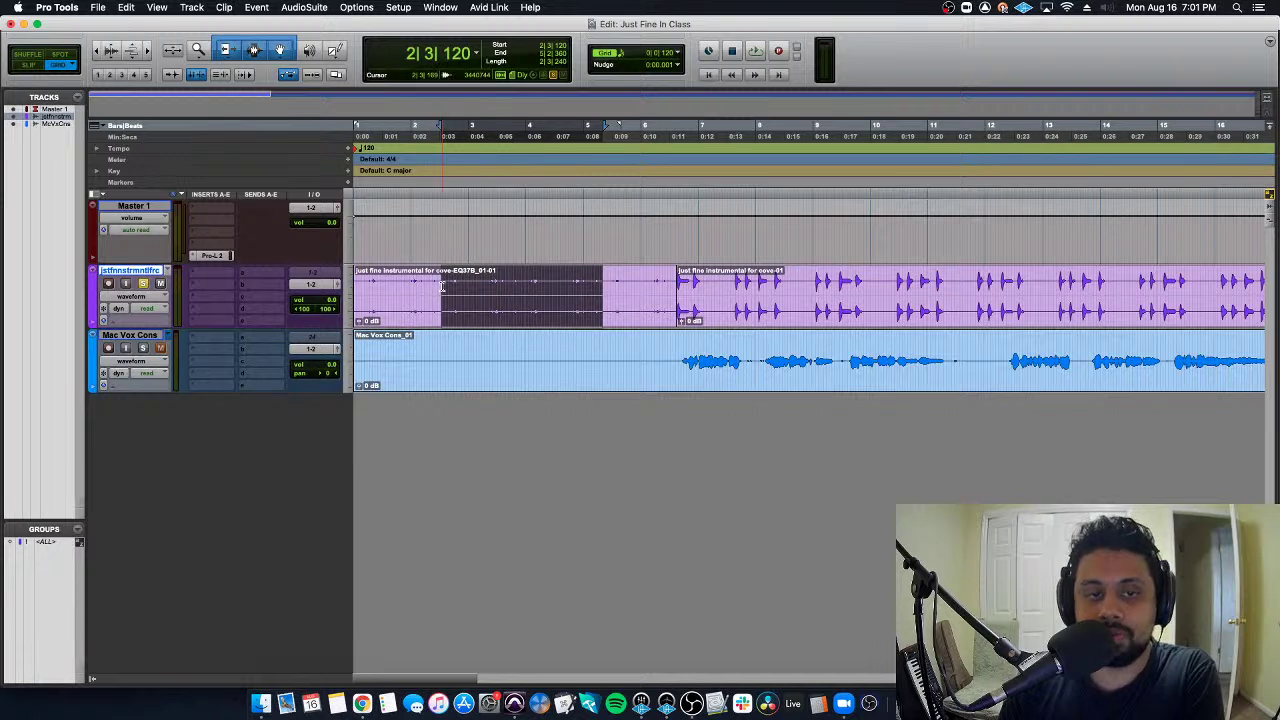
left_click(506, 274)
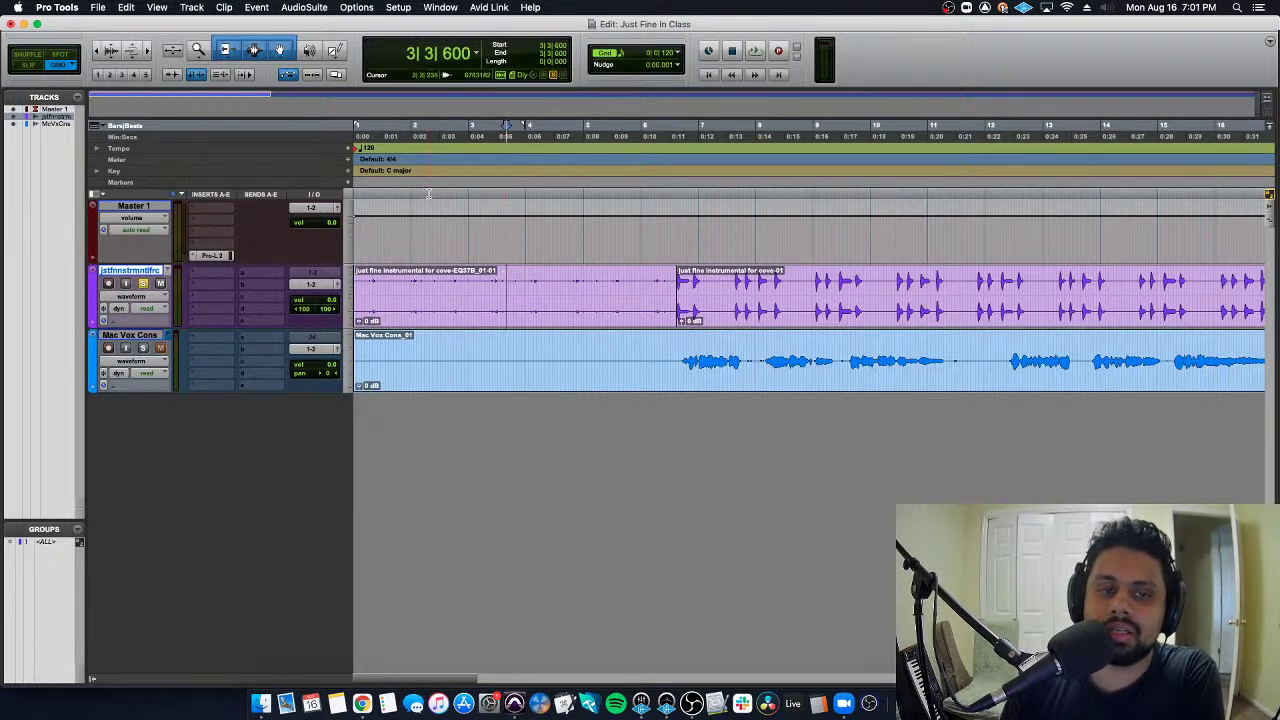
left_click(304, 7)
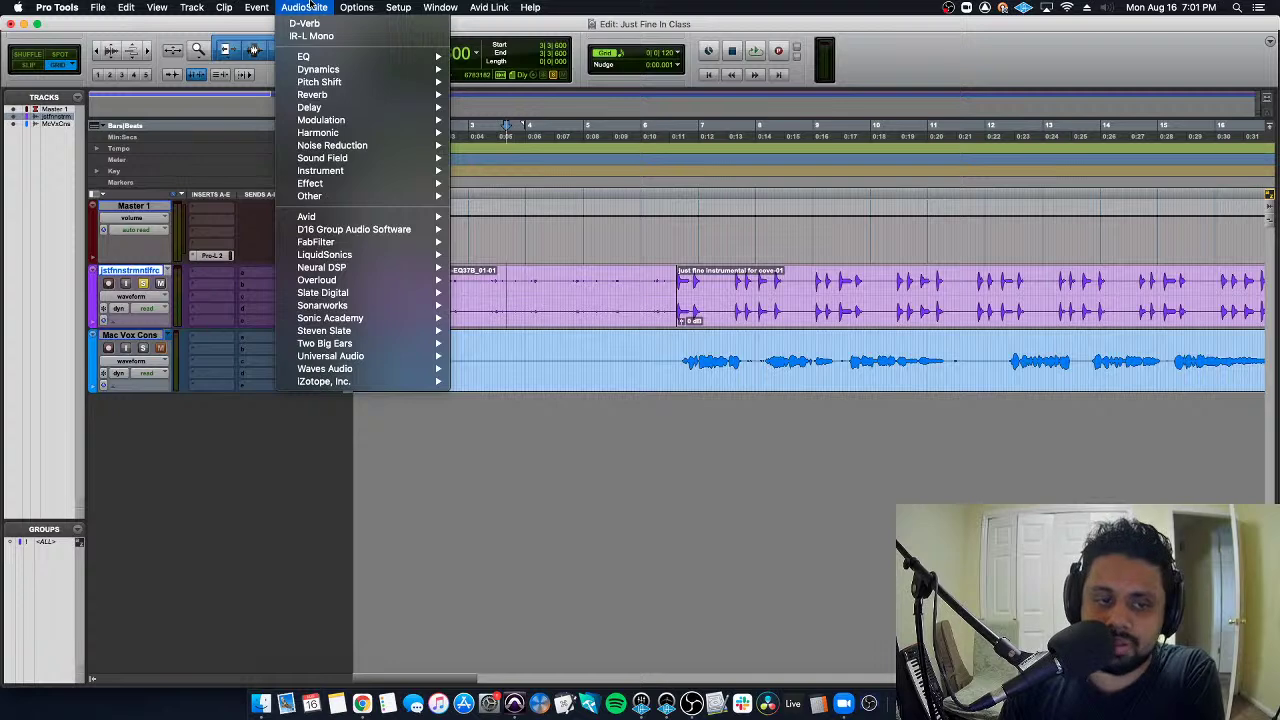
left_click(311, 6)
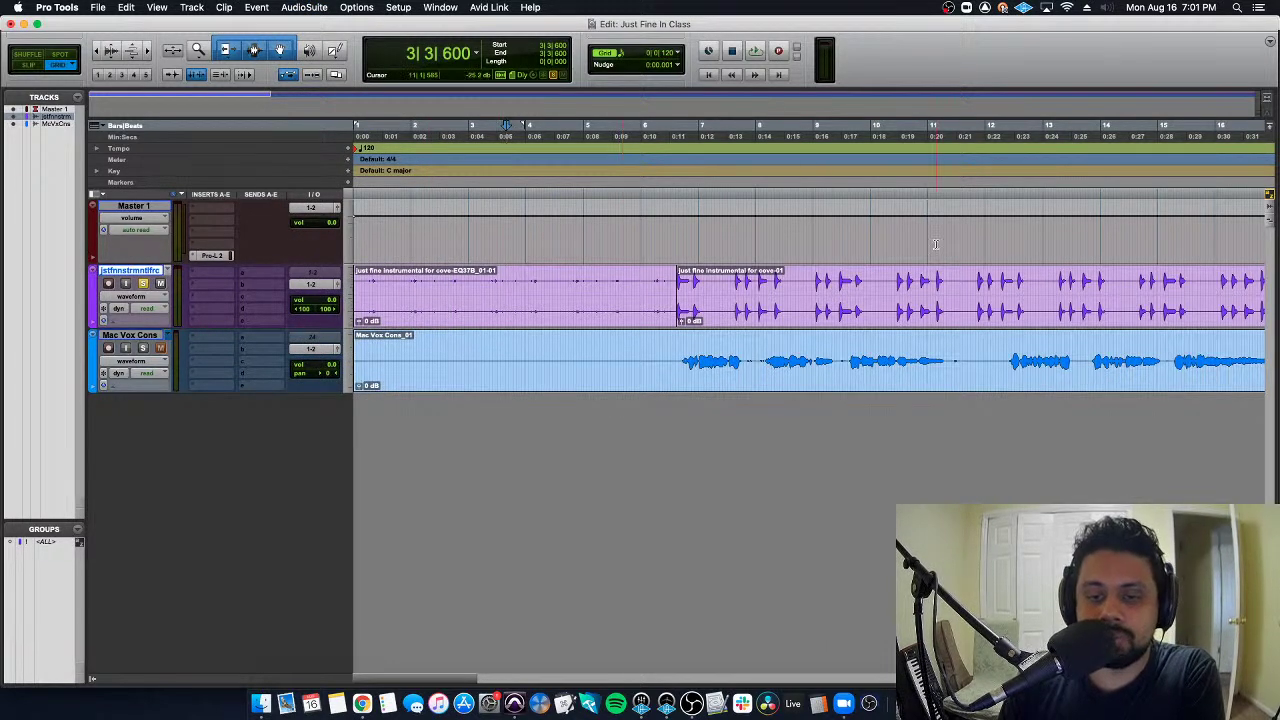
left_click(937, 282)
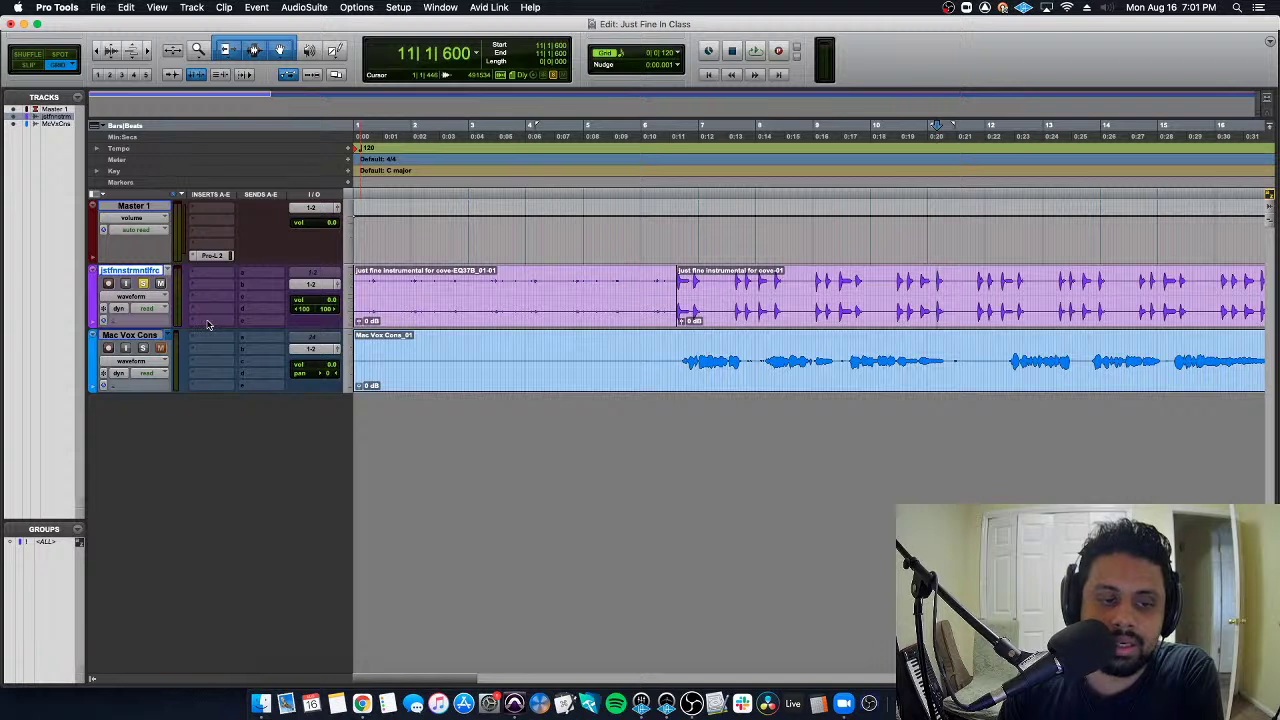
left_click(99, 196)
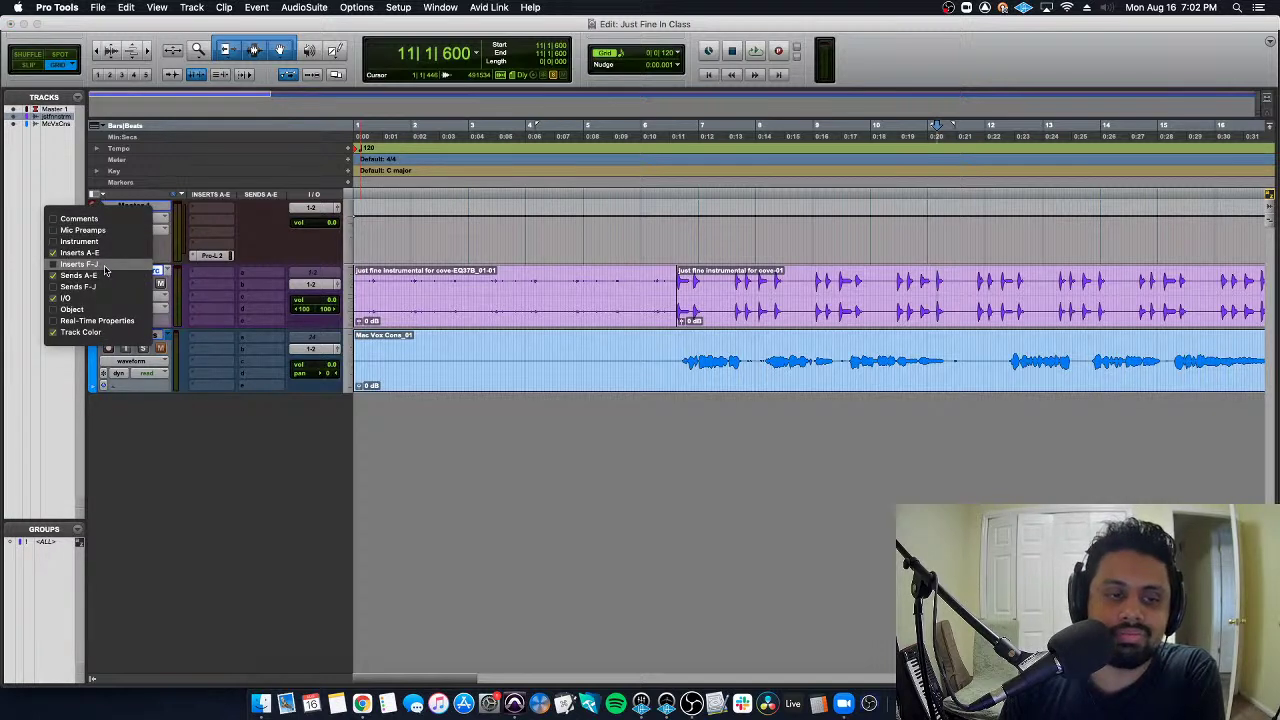
left_click(203, 295)
left_click(208, 287)
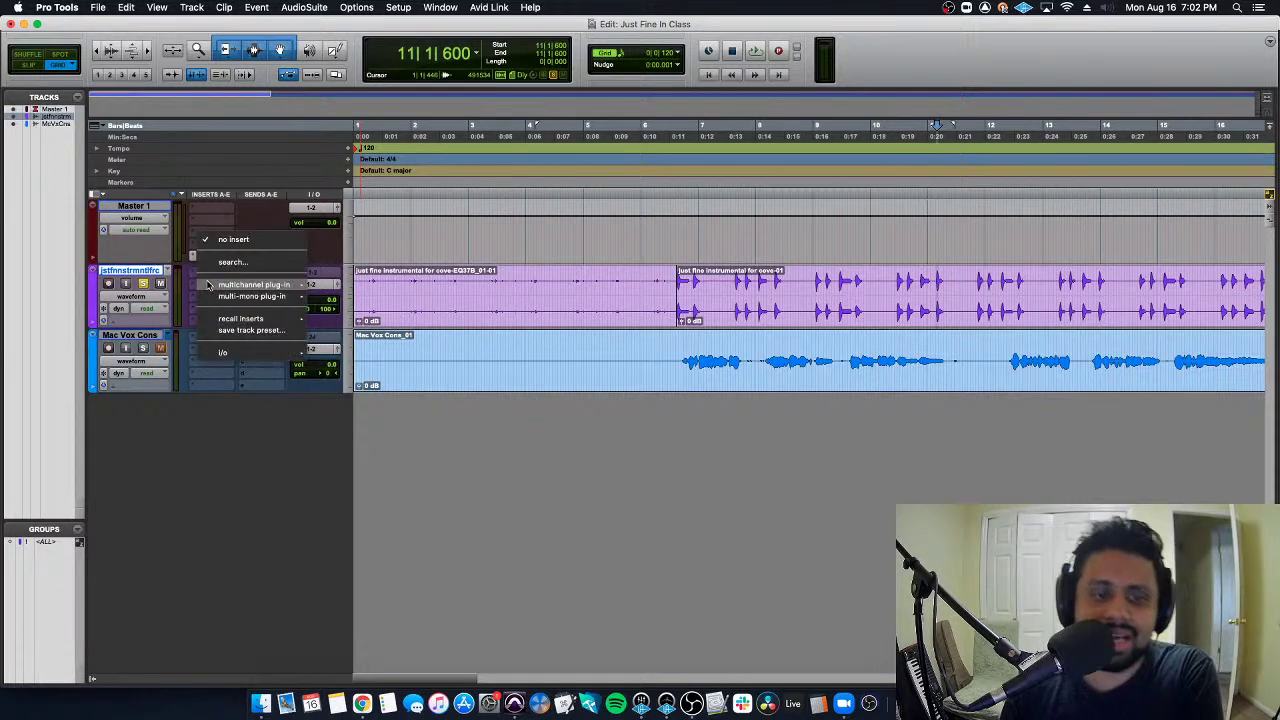
key("Escape")
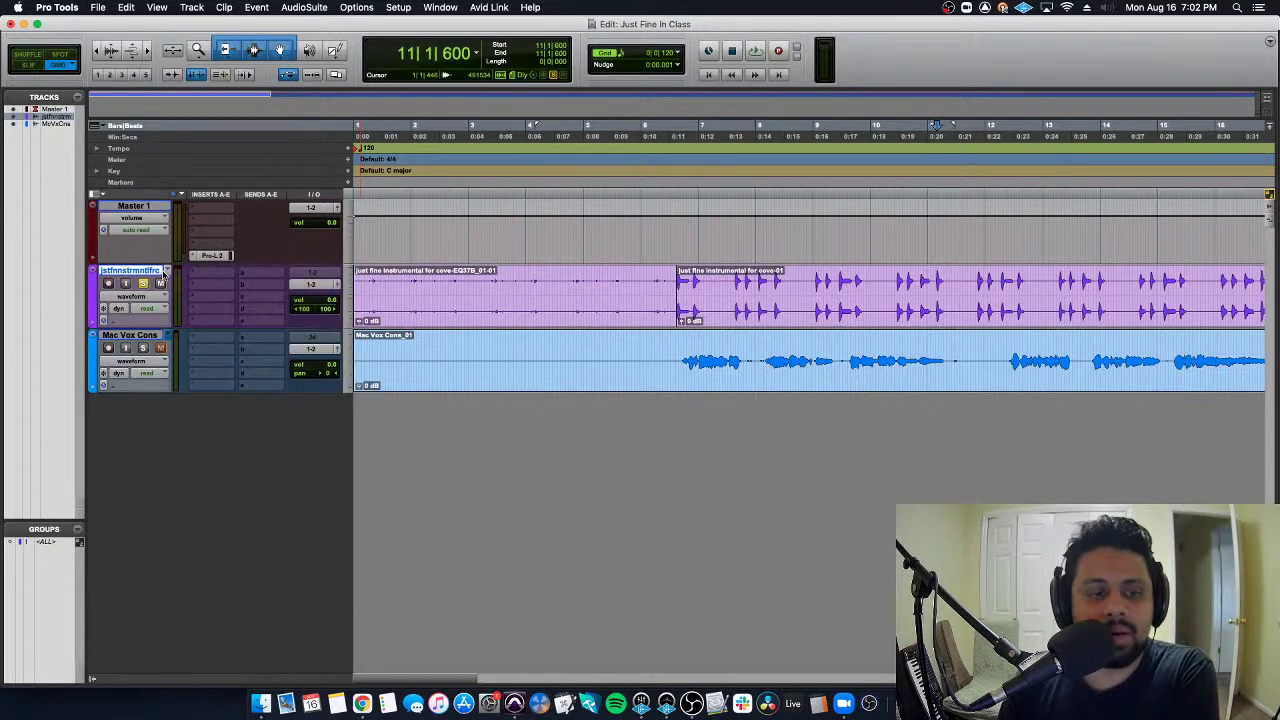
Insert a multichannel EQ3 7-Band (stereo) in the instrumental track's second insert slot
left_click(215, 286)
mouse_move(245, 287)
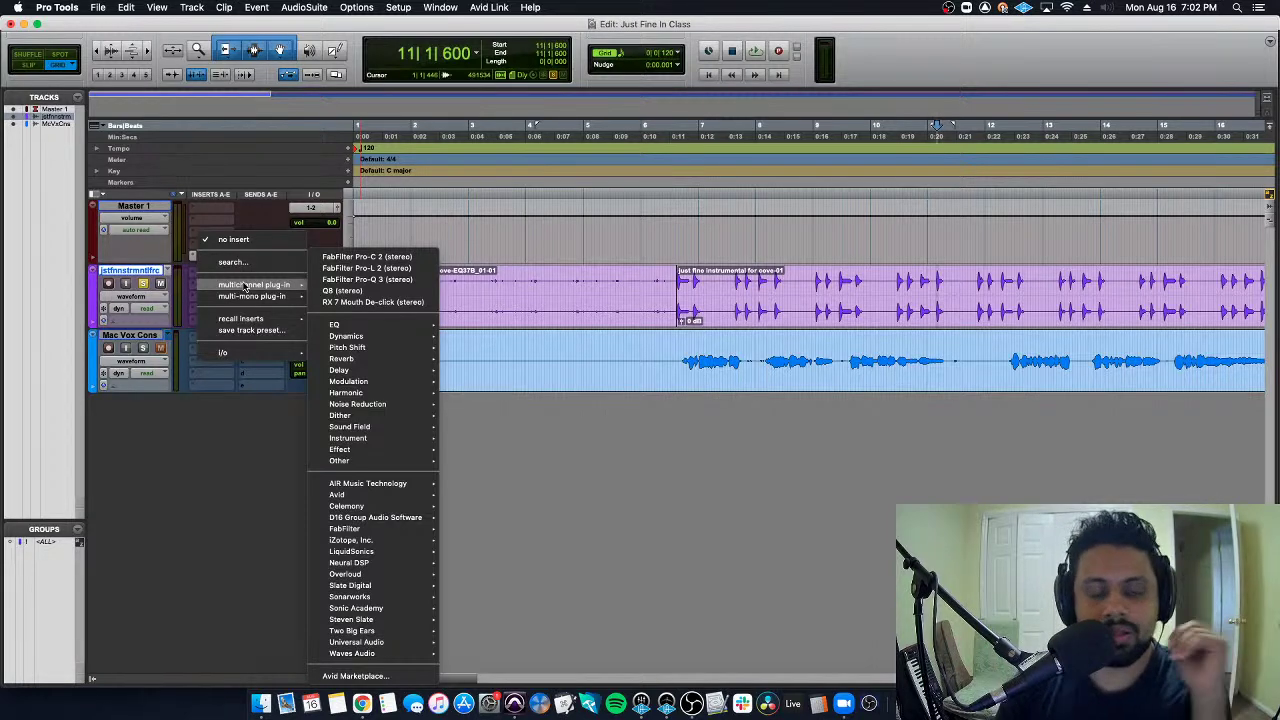
mouse_move(418, 321)
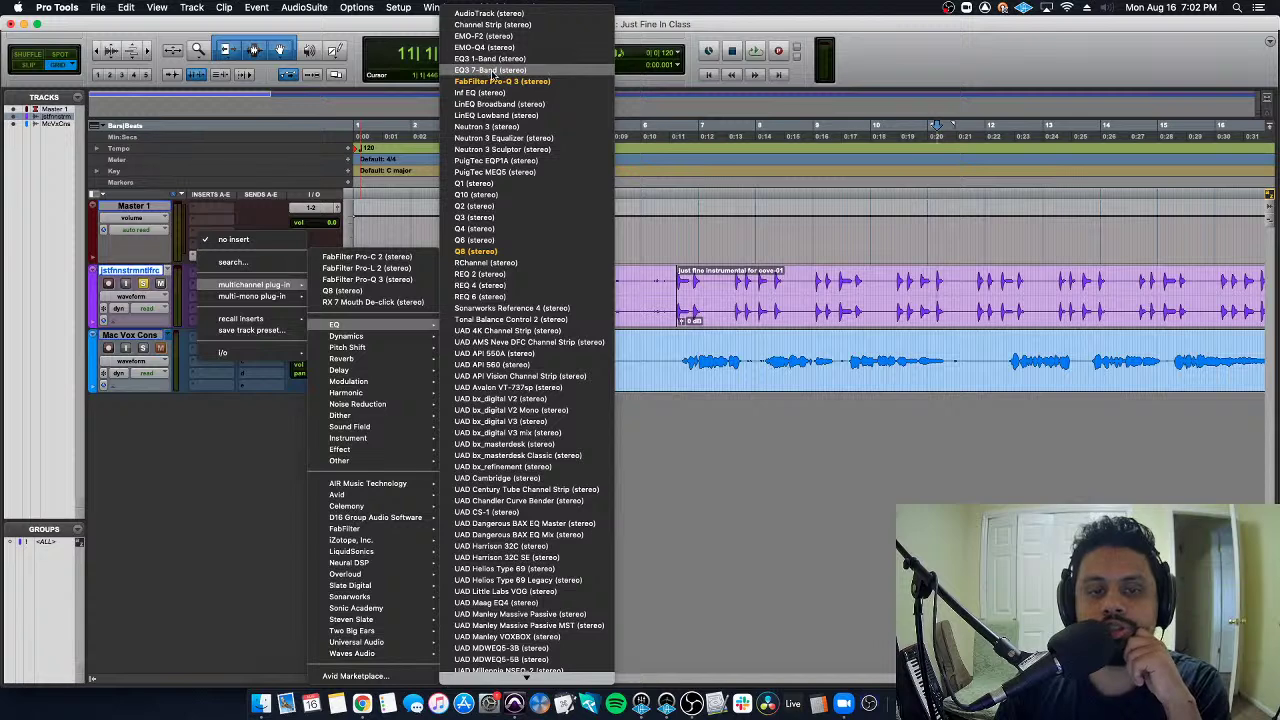
left_click(494, 71)
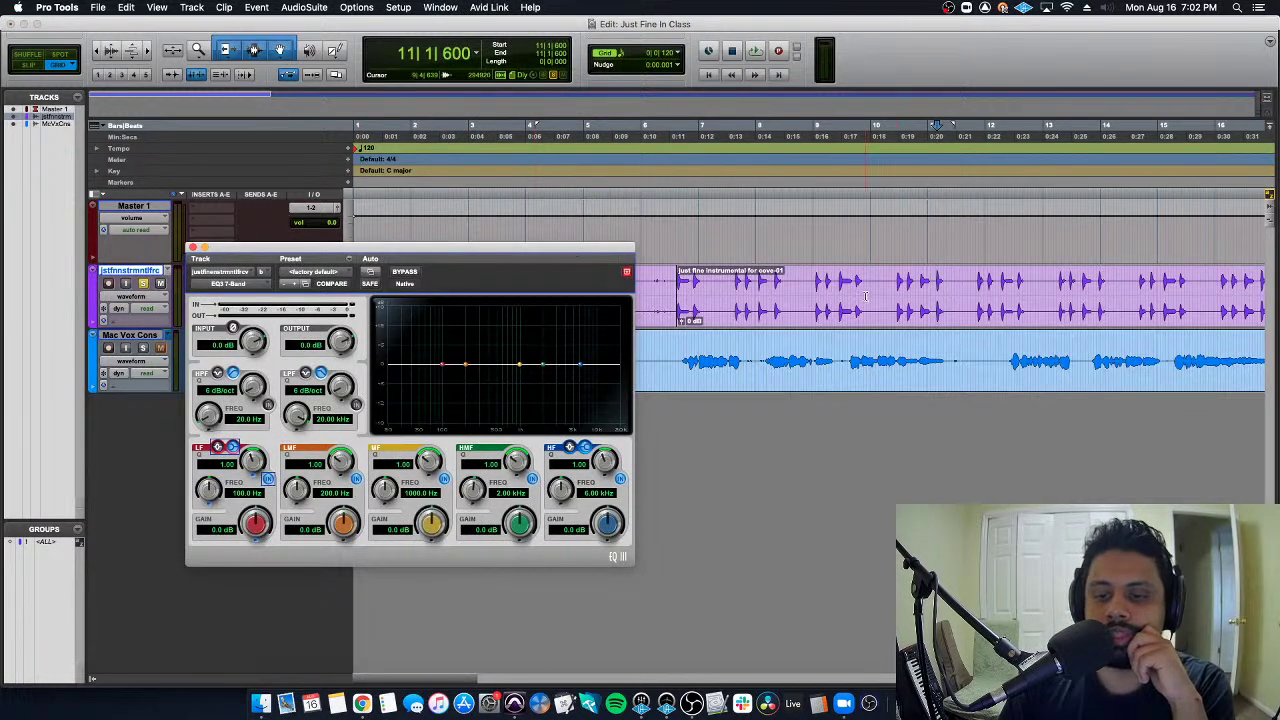
Play the instrumental from 31|3|240
left_click(986, 280)
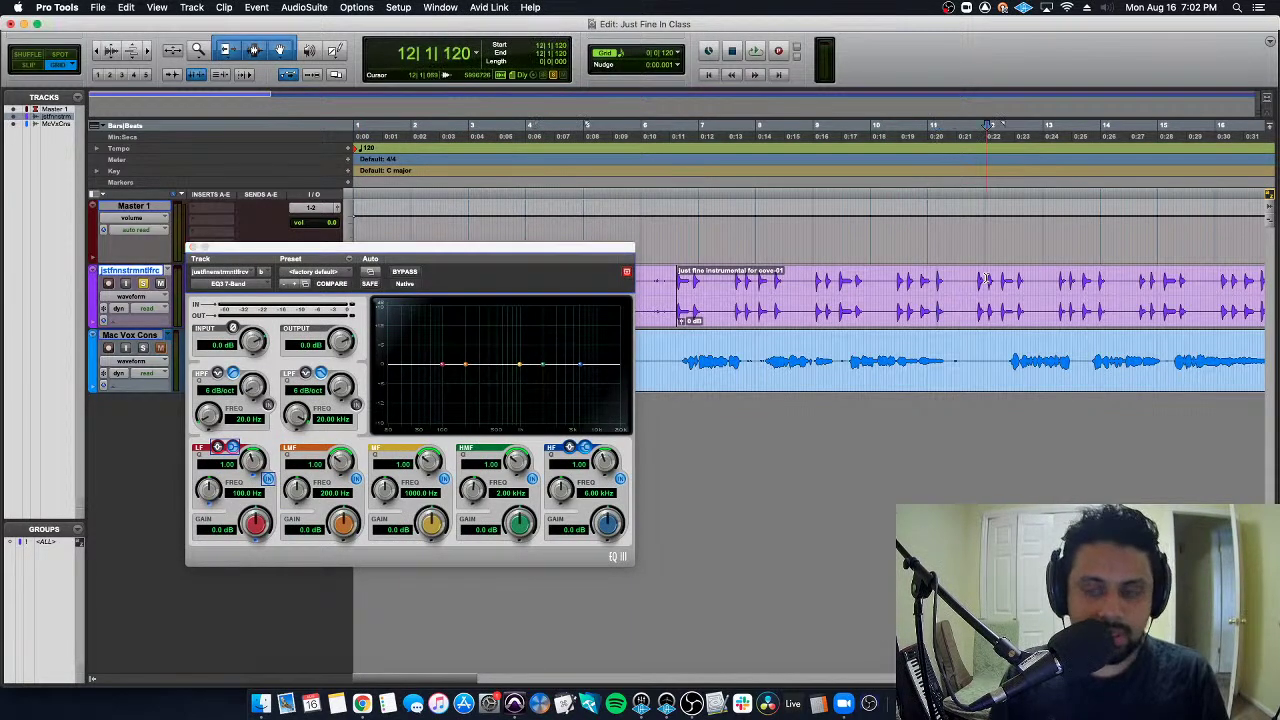
key("r")
key("r")
left_click(793, 282)
key("space")
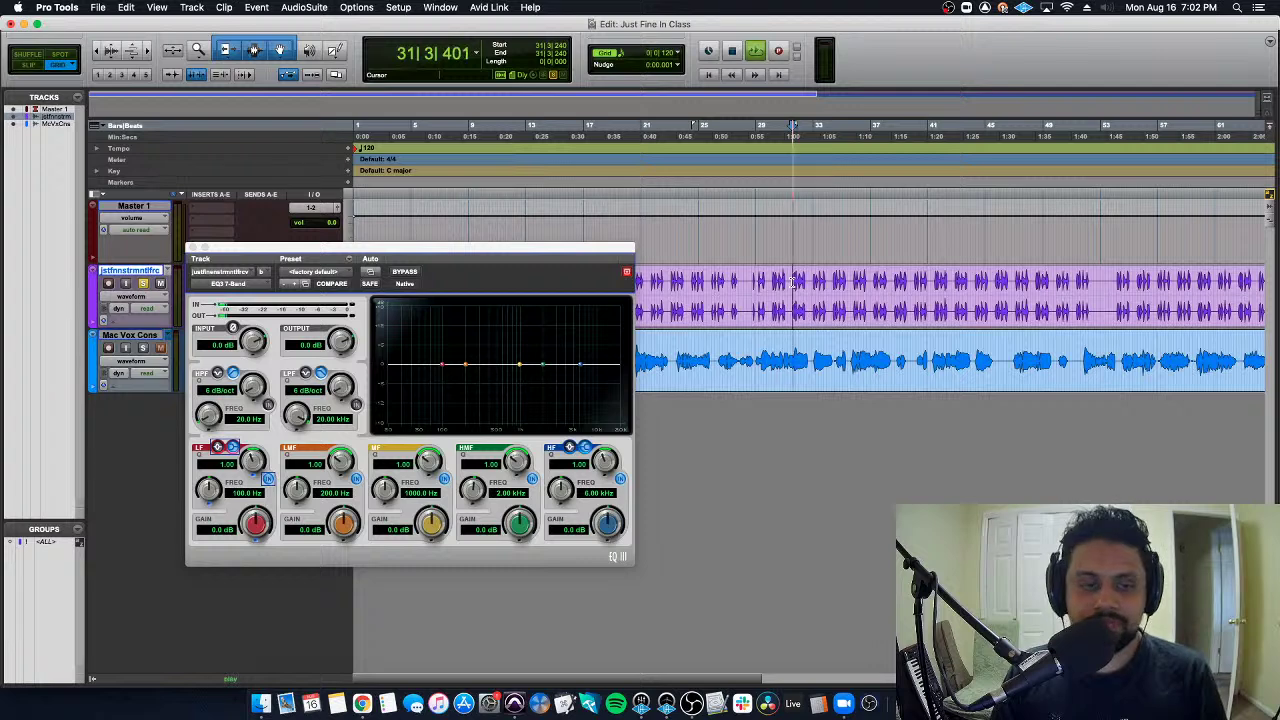
Move the EQ window clear of the inserts column, and close and reopen it from the instrumental track's insert
left_click_drag(236, 256, 416, 256)
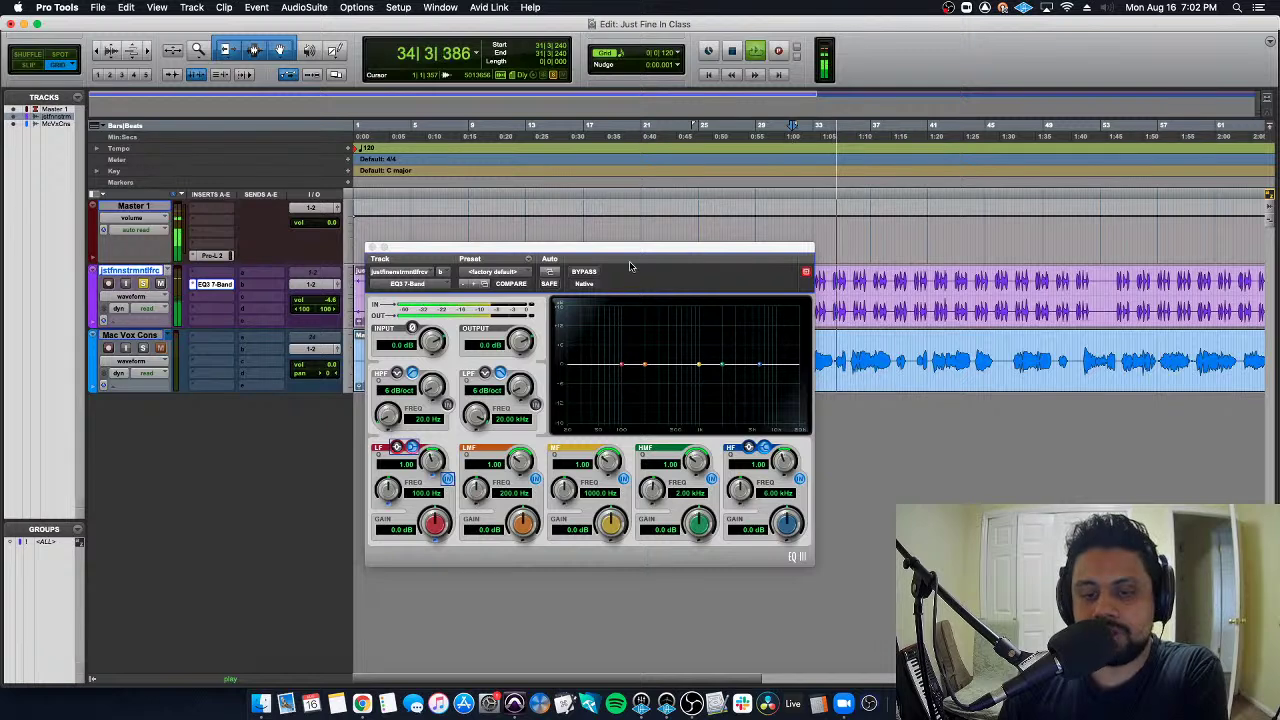
left_click(218, 285)
left_click(220, 286)
left_click(222, 287)
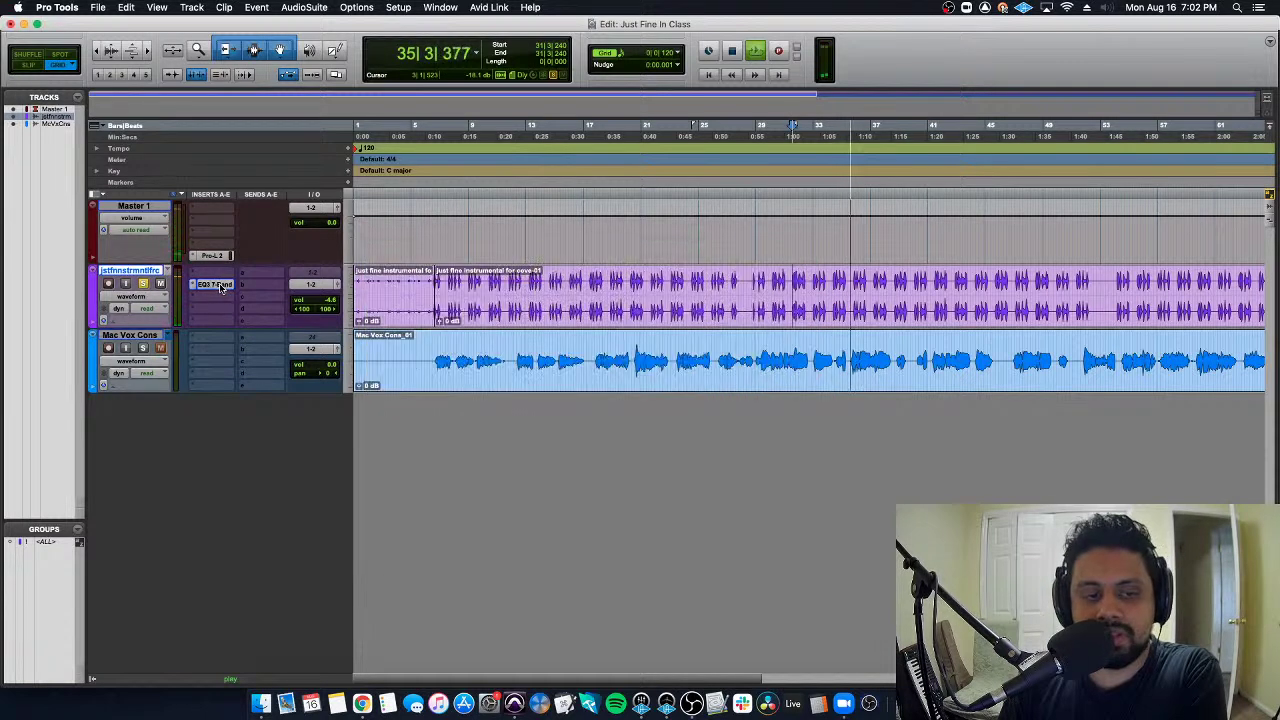
left_click(224, 289)
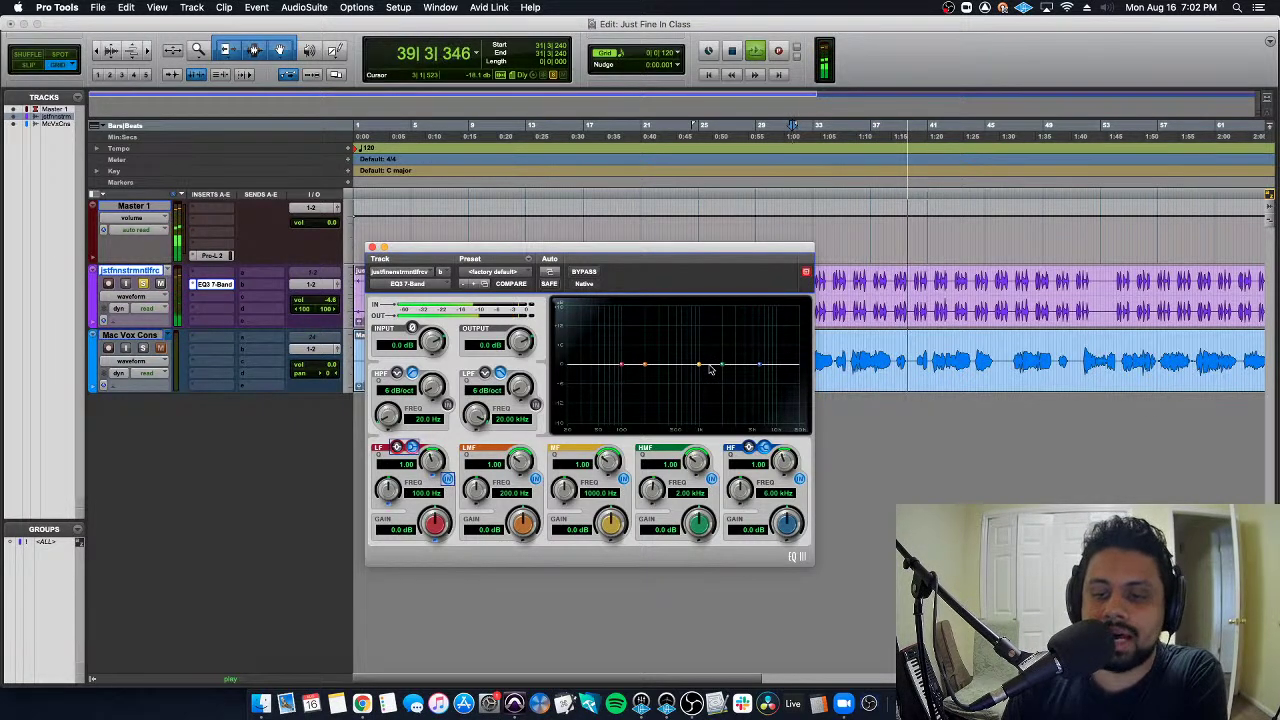
Try a 0.5 dB boost at 2.49 kHz on the EQ's mid-frequency band during playback, and reset the band to its default
left_click_drag(699, 365, 731, 366)
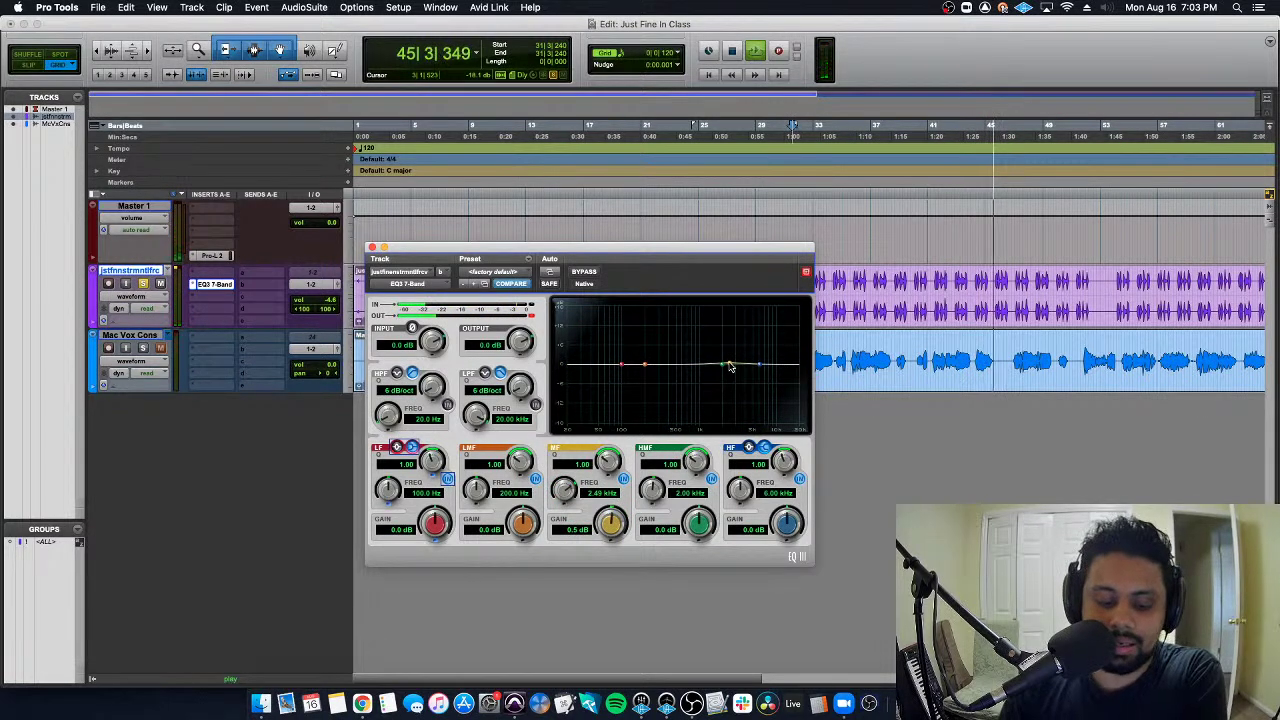
key("space")
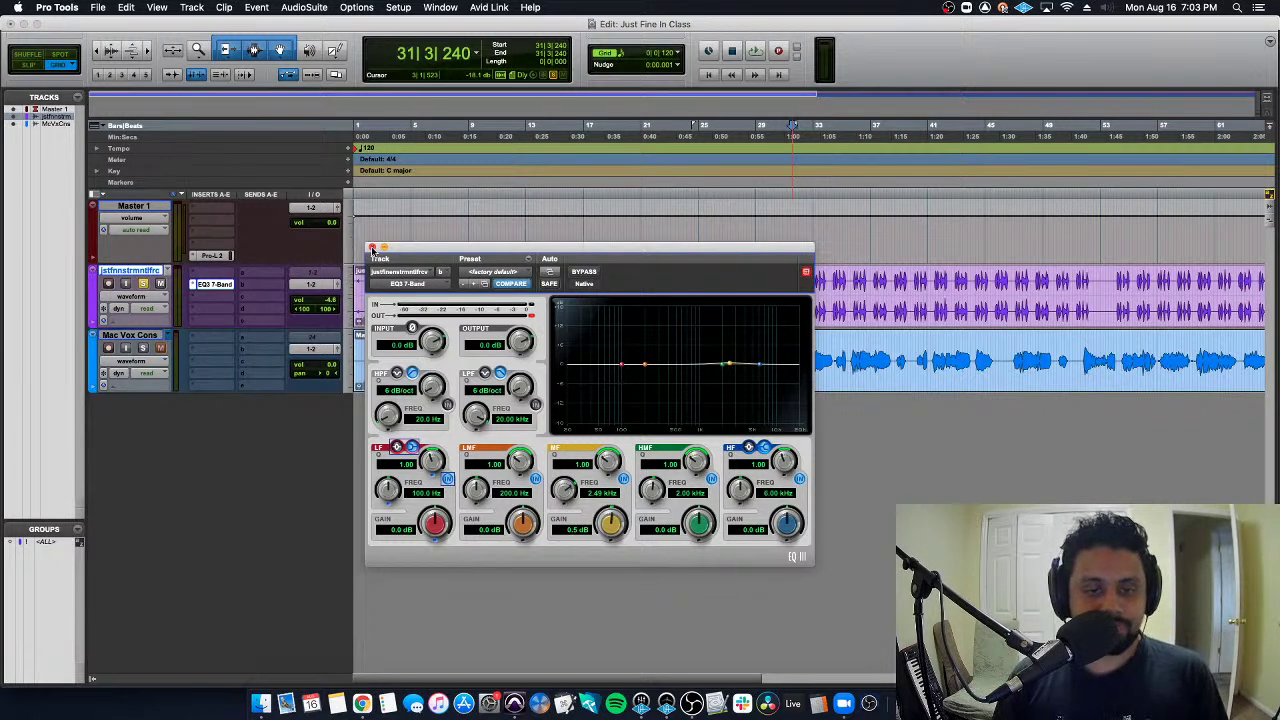
left_click(729, 364, "alt")
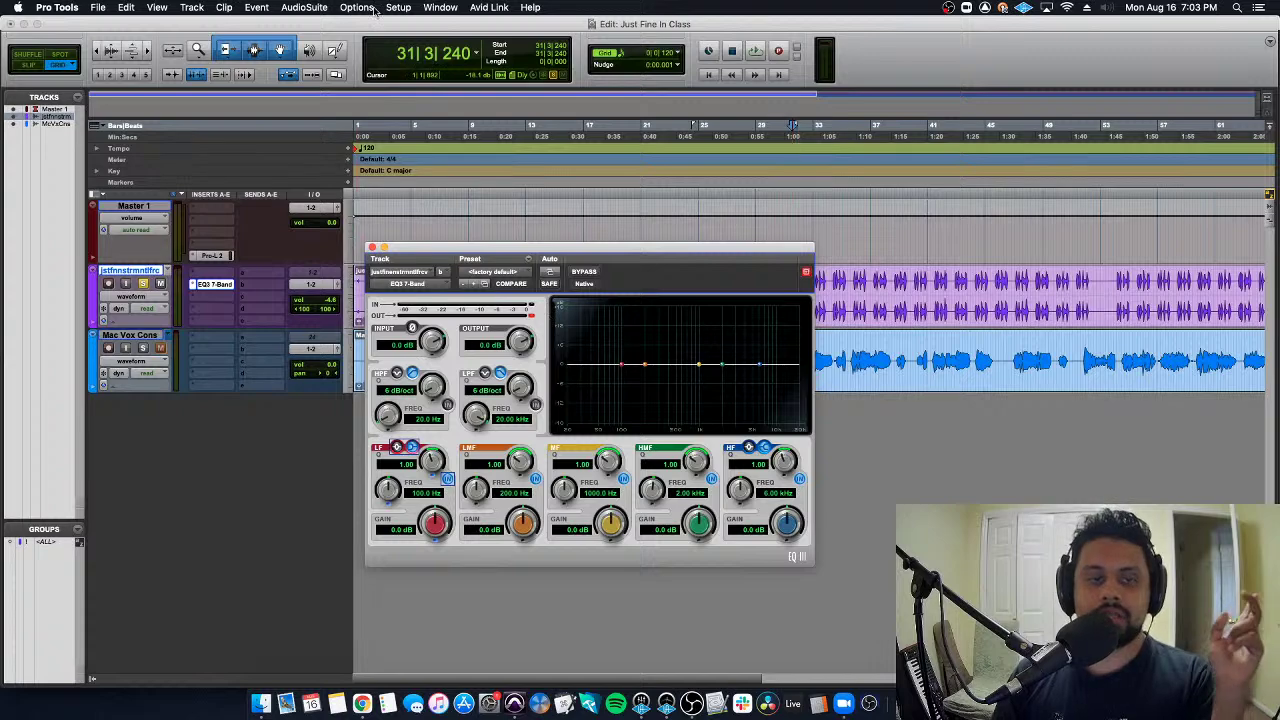
left_click(324, 8)
left_click(324, 10)
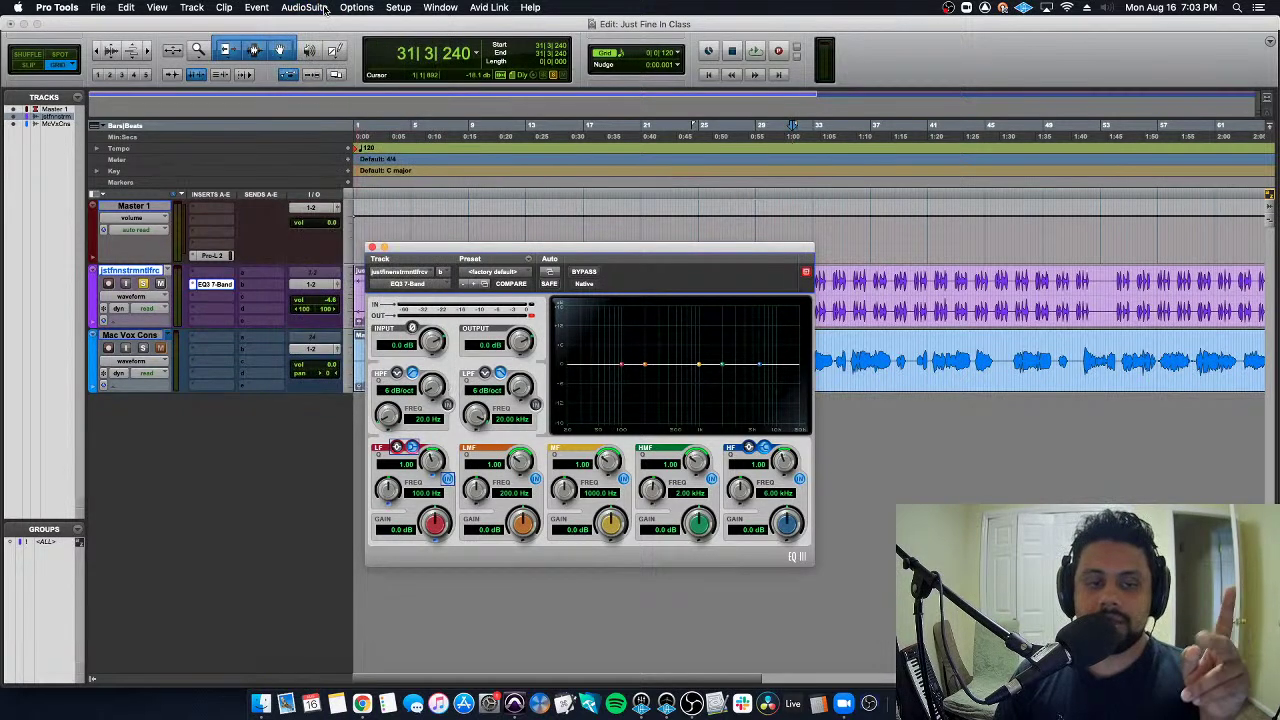
left_click_drag(622, 251, 584, 269)
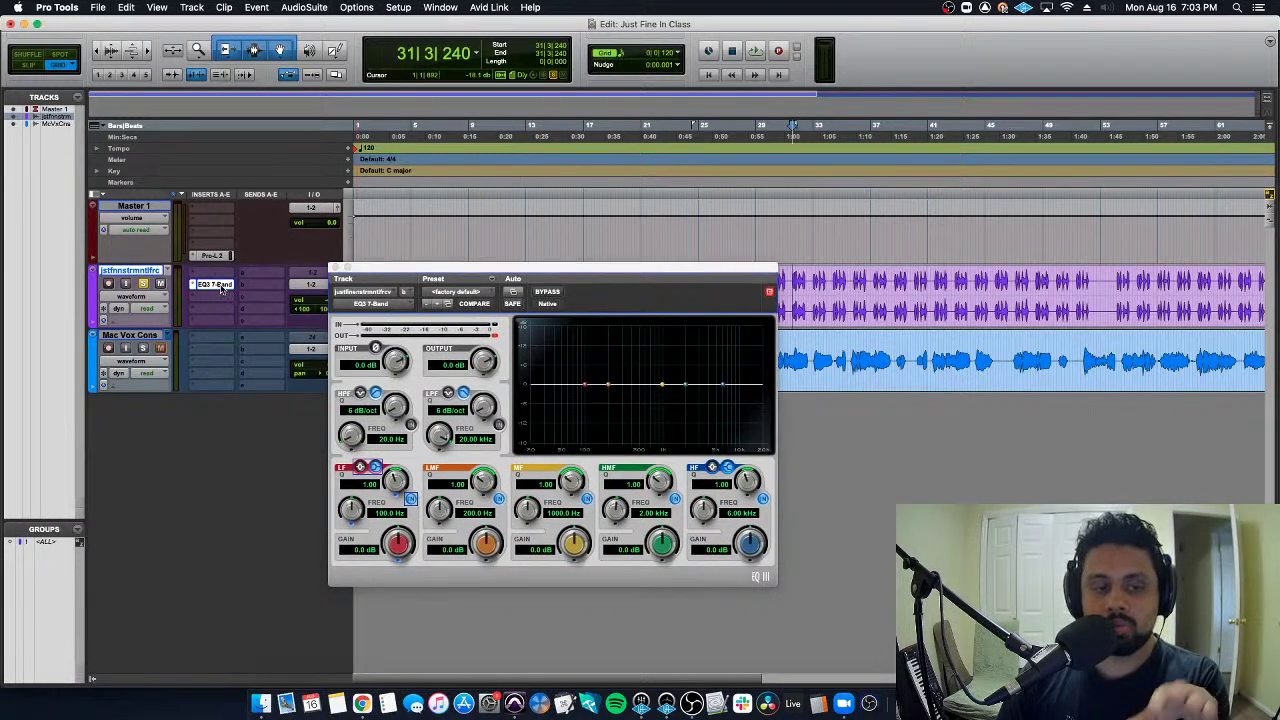
left_click(222, 288)
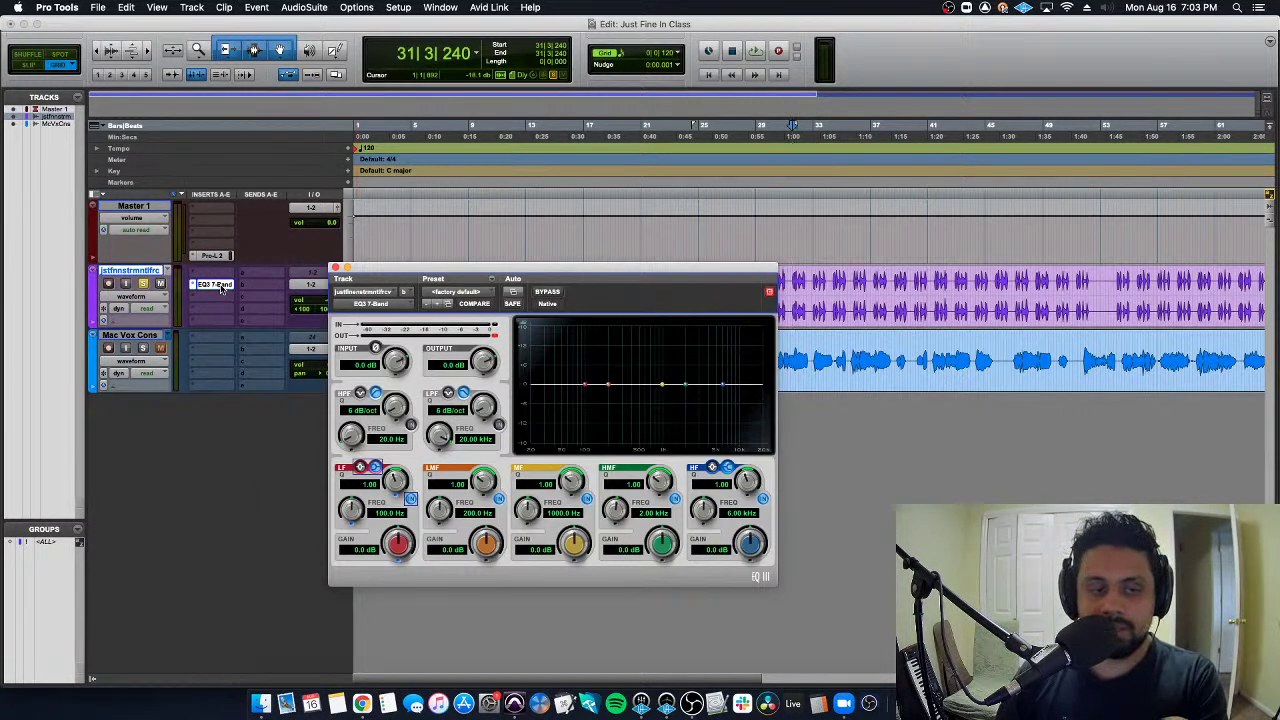
Select the instrumental, Mac Vox Cons and Master 1 tracks one after another
left_click(146, 272)
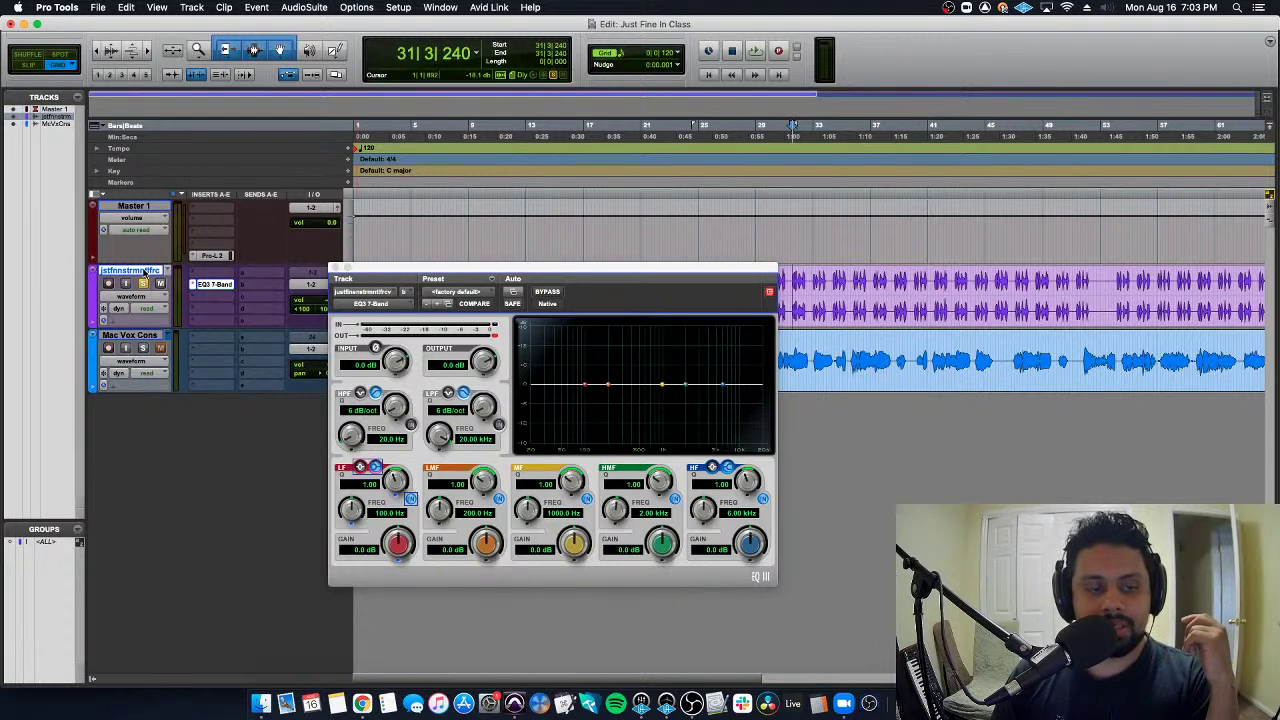
left_click(146, 338)
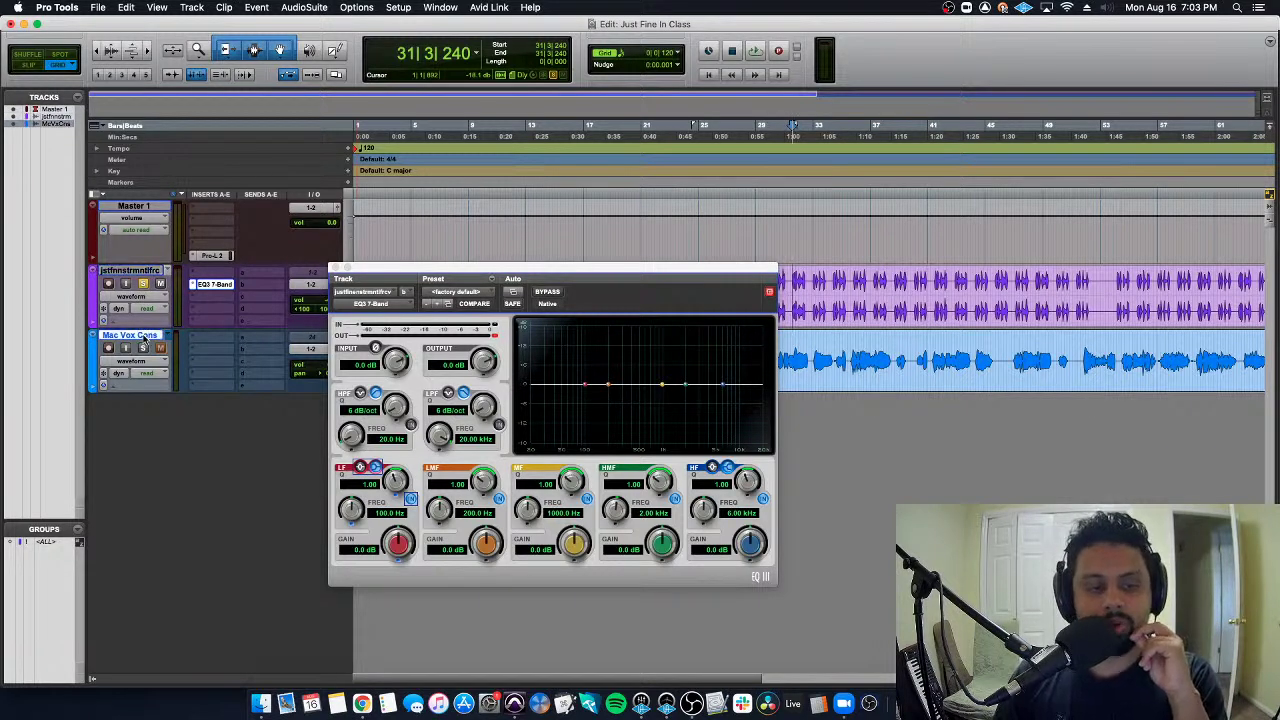
left_click(147, 206)
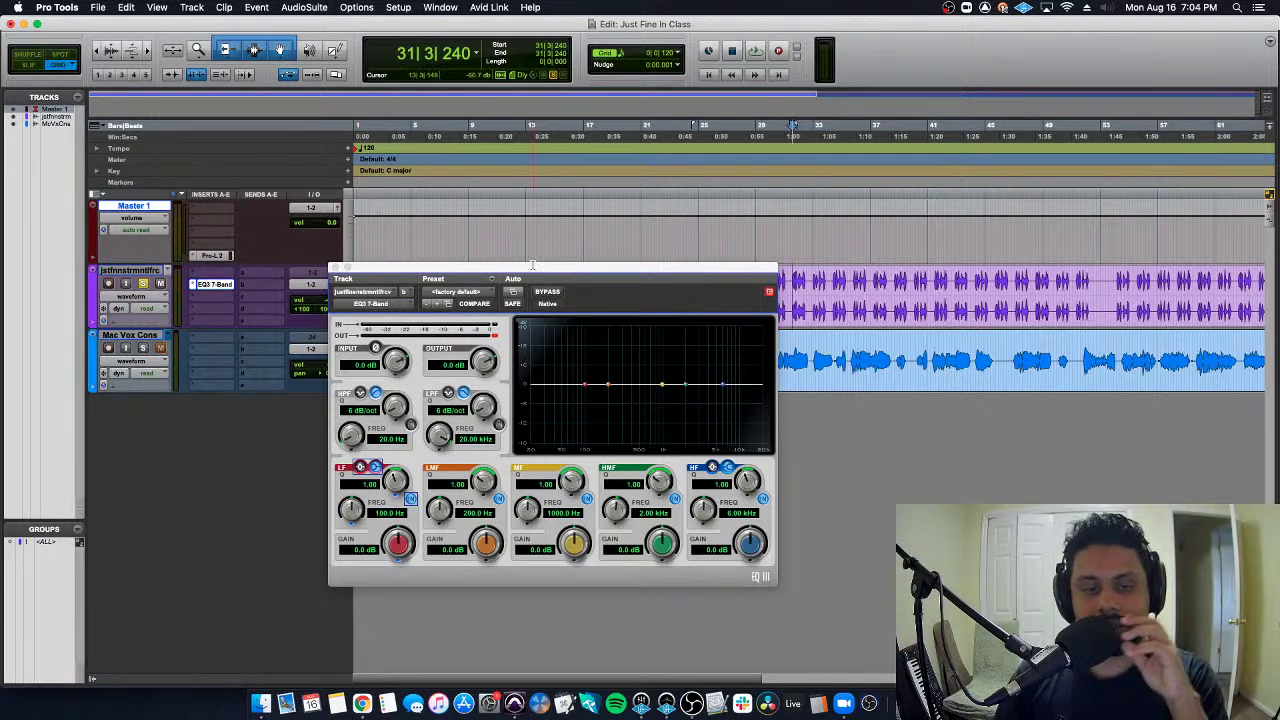
Clear the EQ's output clip indicator and move its window higher, clear of the insert and I/O columns
left_click(497, 340)
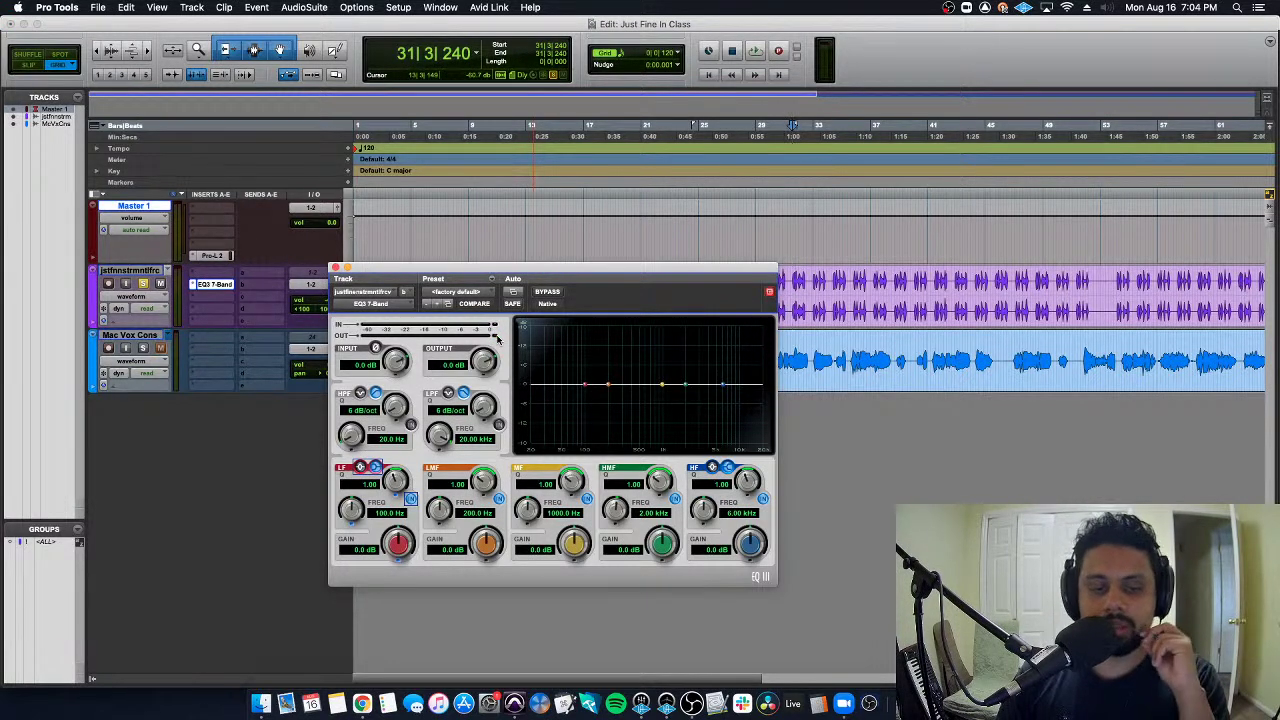
left_click_drag(473, 272, 533, 200)
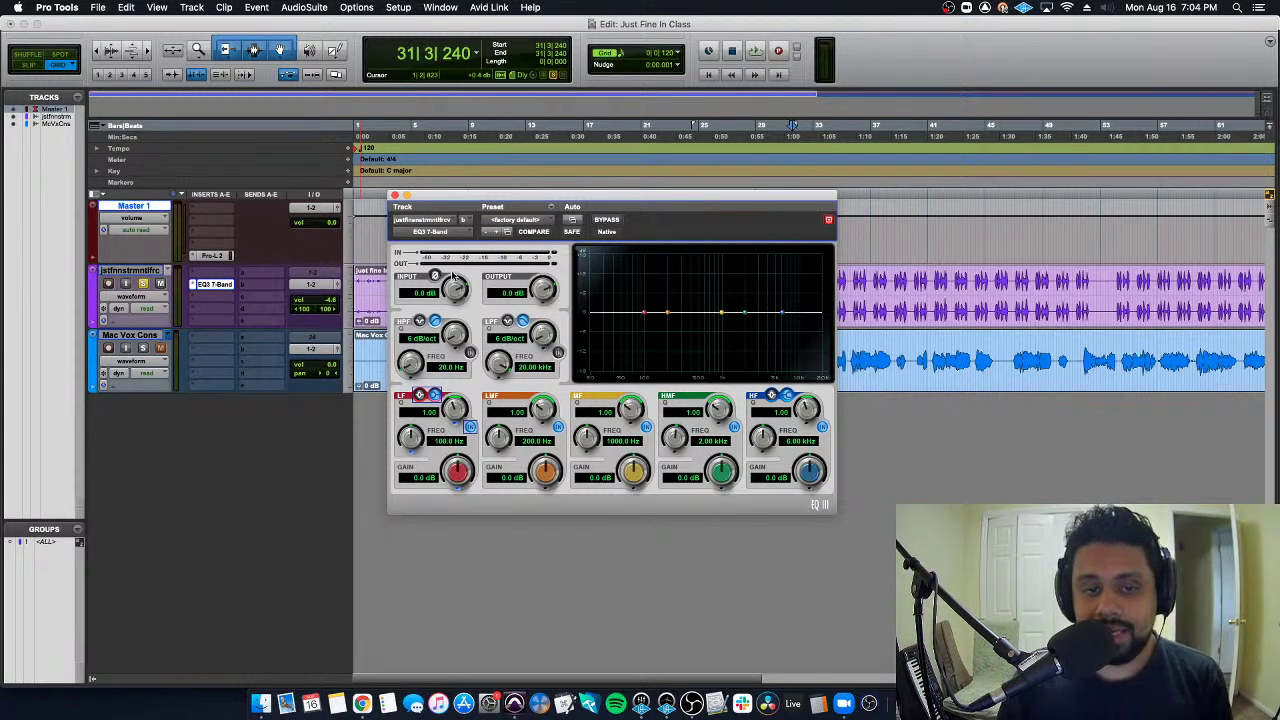
Play the soloed instrumental from bar 42 to watch the EQ's input and output meters
left_click(943, 281)
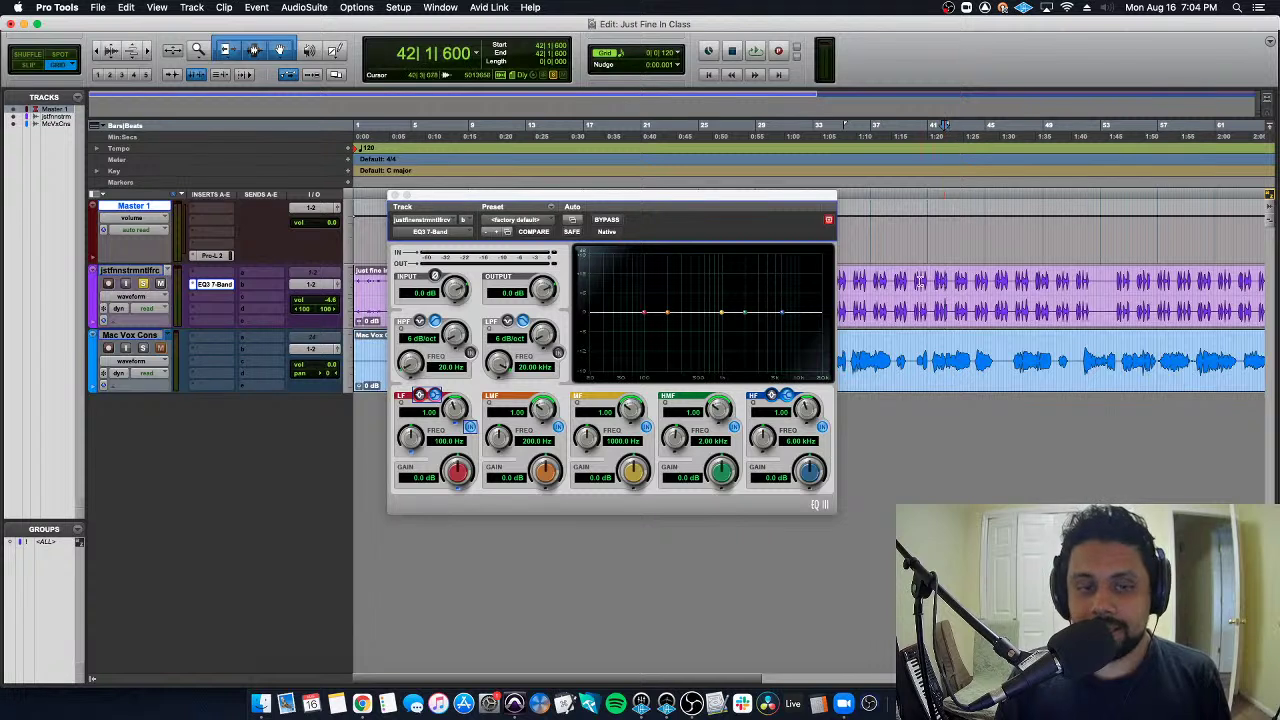
key("space")
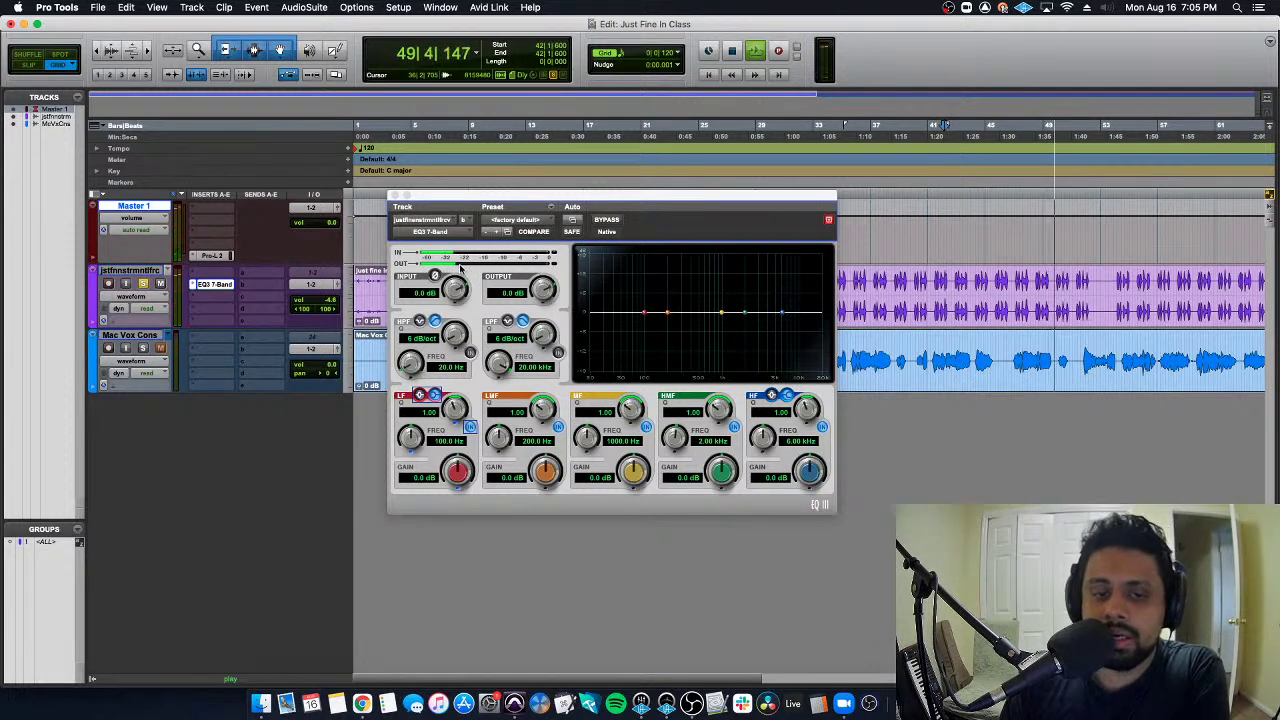
key("space")
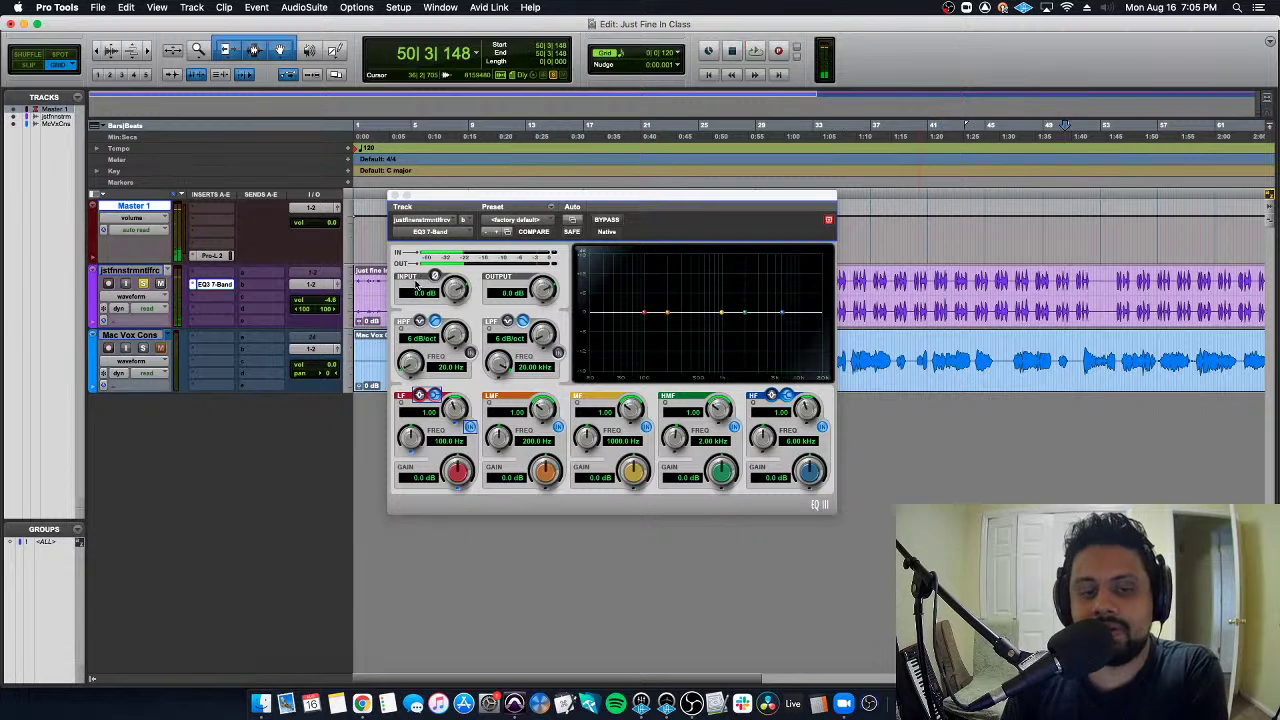
Adjust the EQ's input and output gain controls briefly and reset both to their defaults
left_click_drag(455, 289, 454, 290)
left_click(454, 290, "alt")
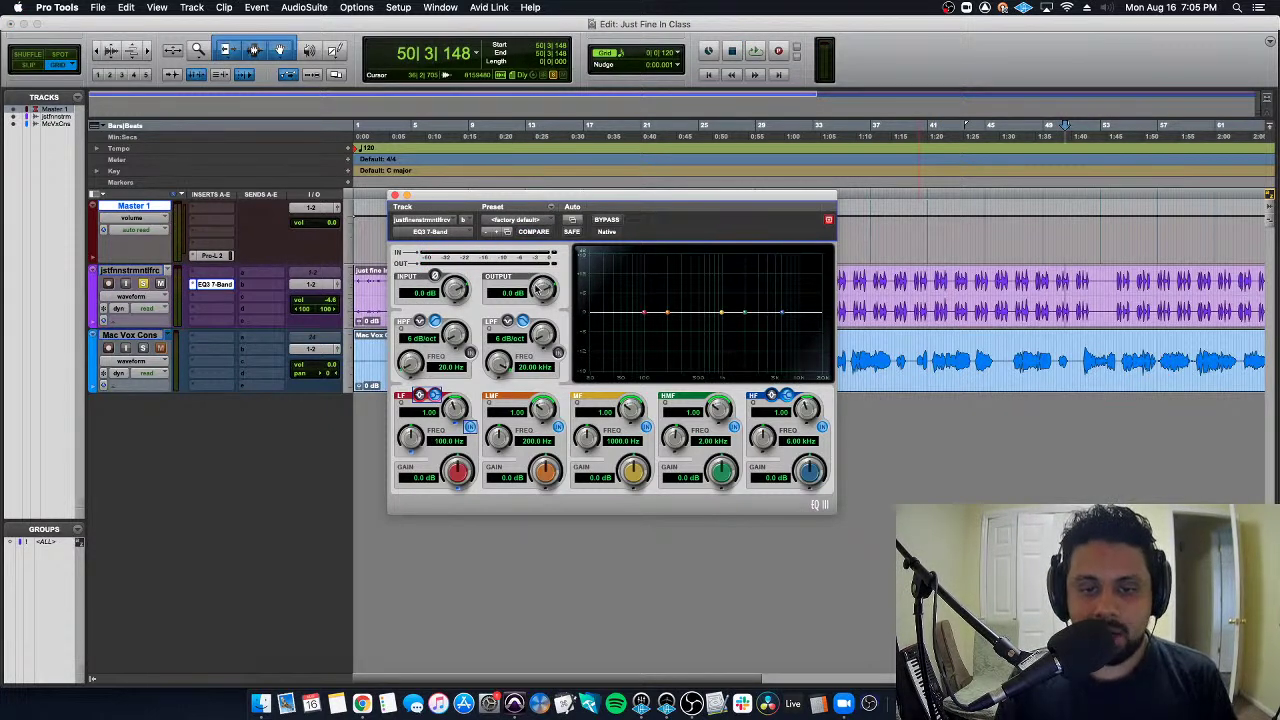
left_click(544, 293)
left_click(545, 289, "alt")
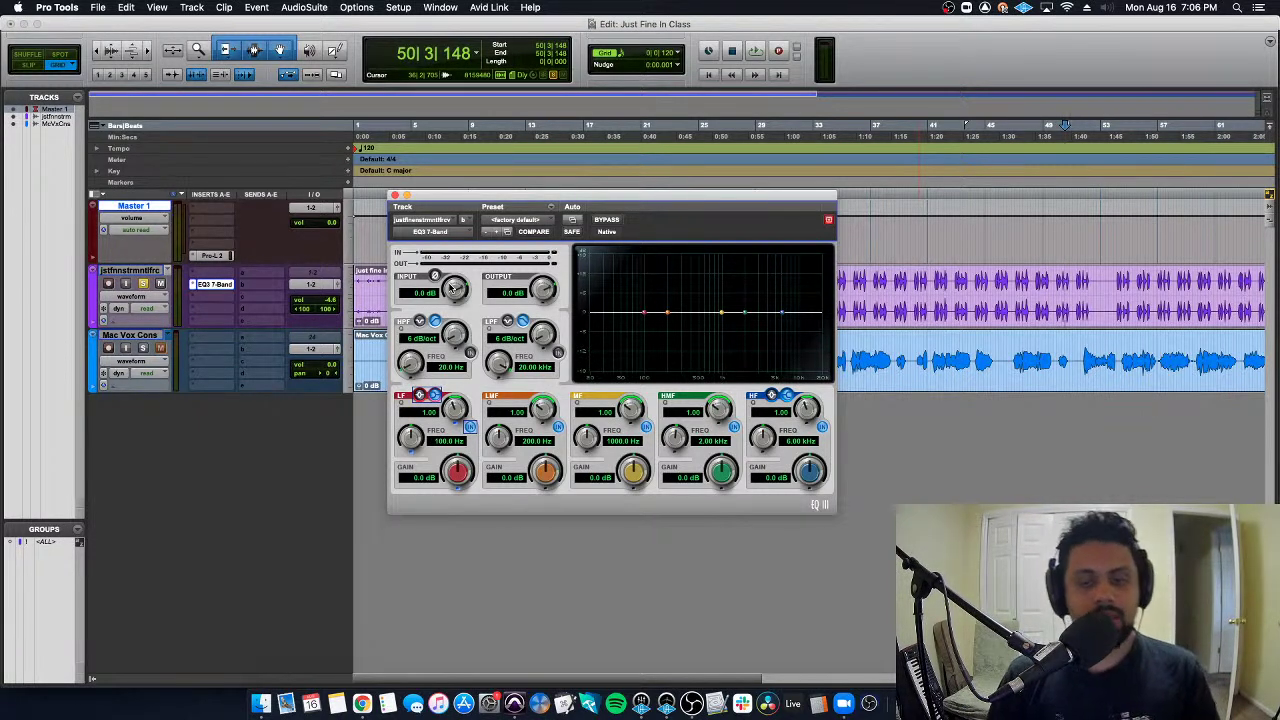
Try the EQ's input gain at -9.4 dB and -18.9 dB, the latter during playback from bar 55, and reset it to default
left_click_drag(453, 295, 445, 338)
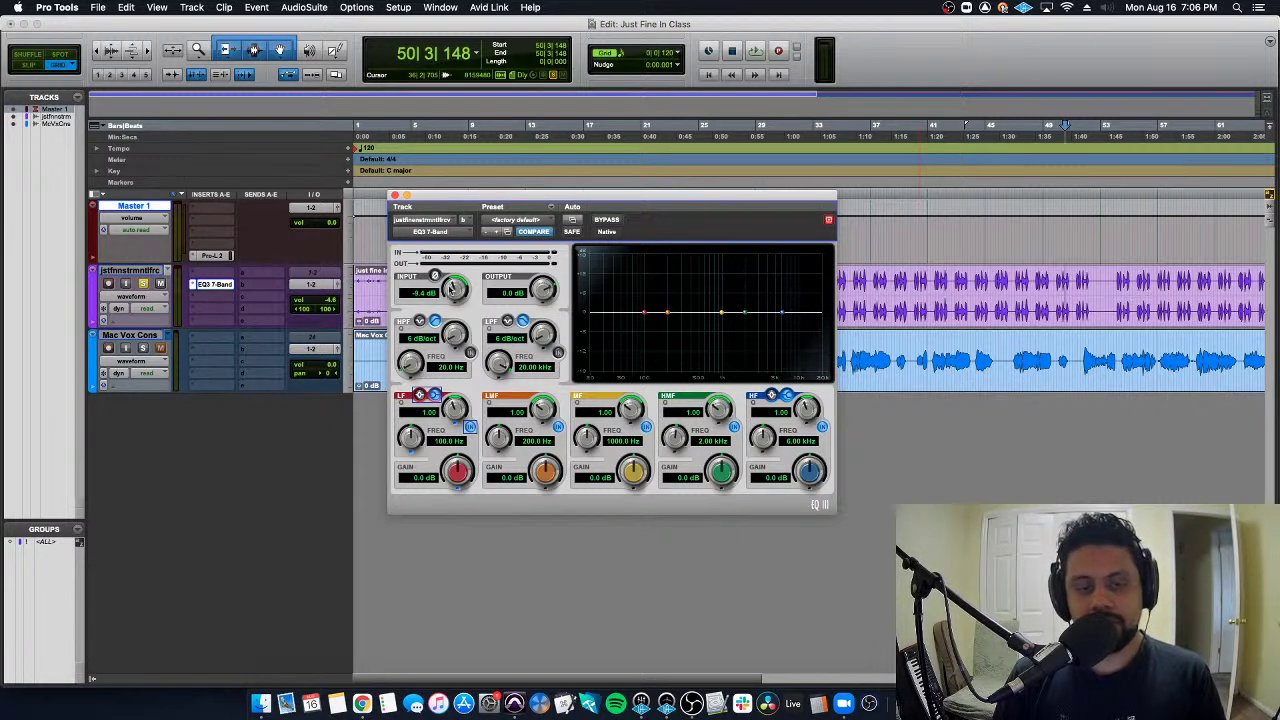
left_click(449, 289, "alt")
left_click_drag(453, 292, 440, 414)
key("space")
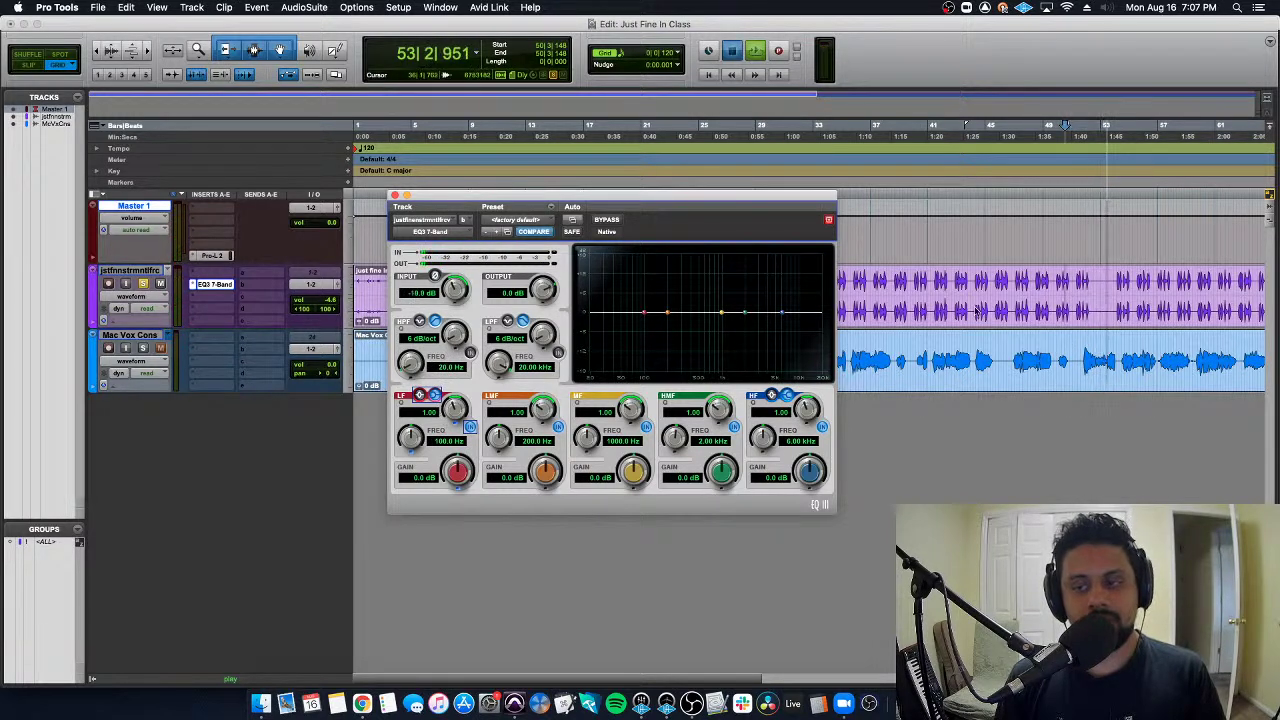
left_click(1135, 292)
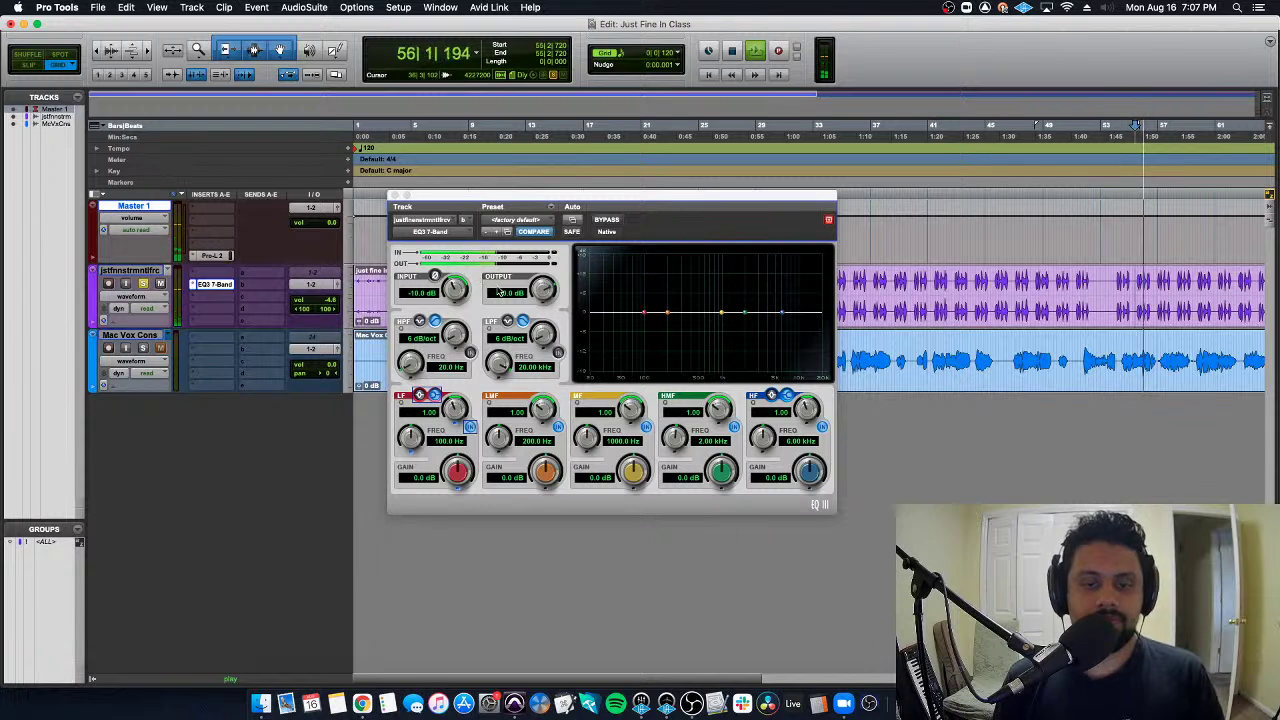
left_click(456, 290, "alt")
key("space")
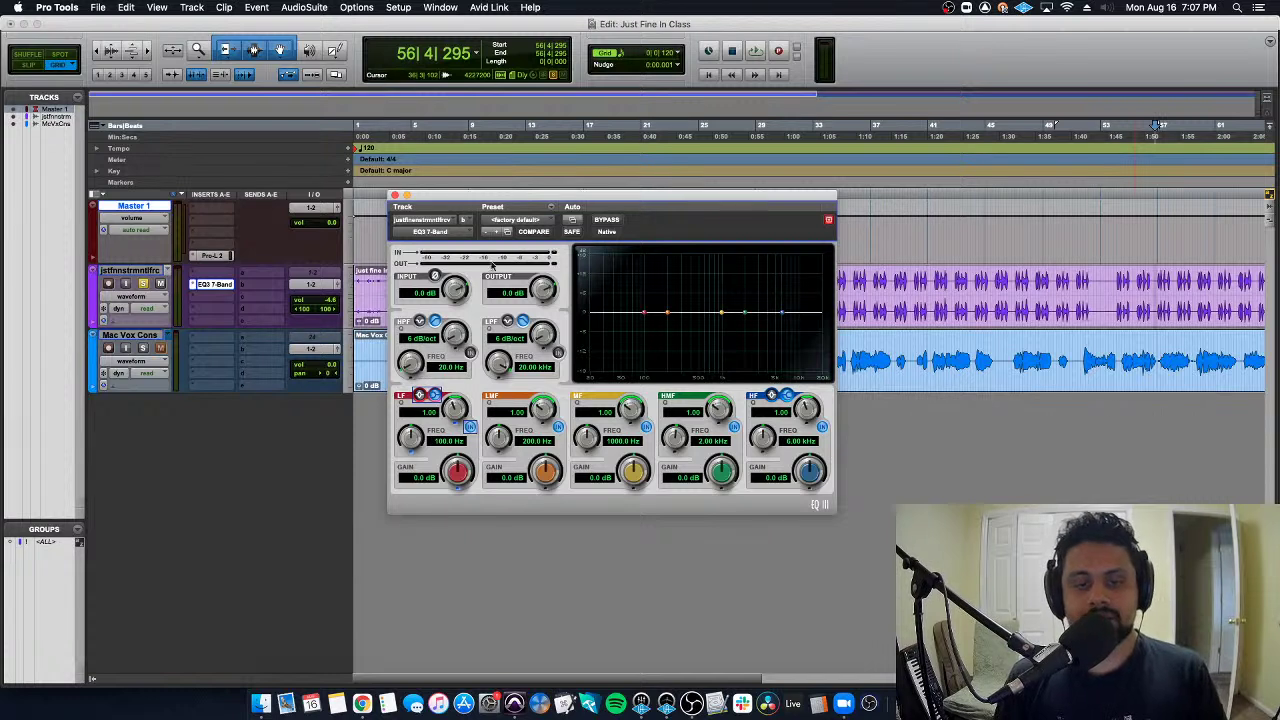
Try the EQ's output gain at -13.4 dB during playback and reset it to default
left_click_drag(540, 282, 525, 398)
key("space")
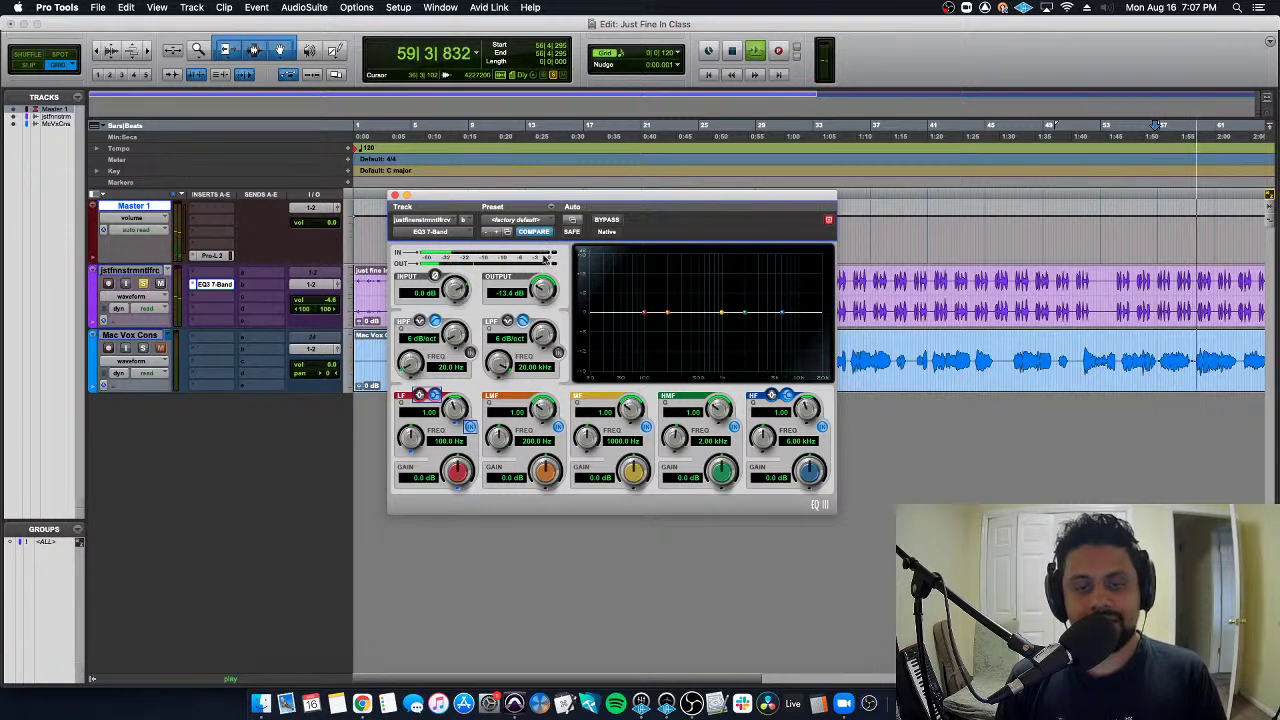
left_click(546, 289, "alt")
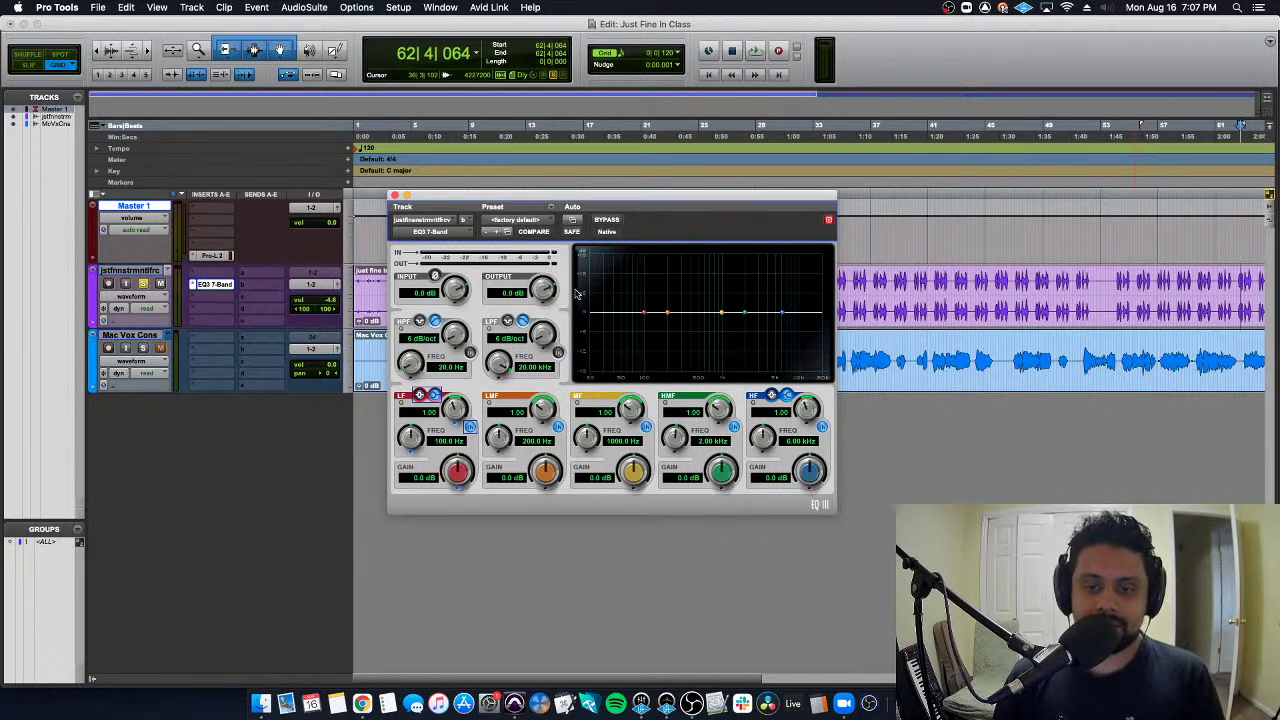
Boost the EQ's mid-frequency band by 12 dB at 1.17 kHz and play the instrumental to check the output meter
left_click_drag(723, 316, 728, 277)
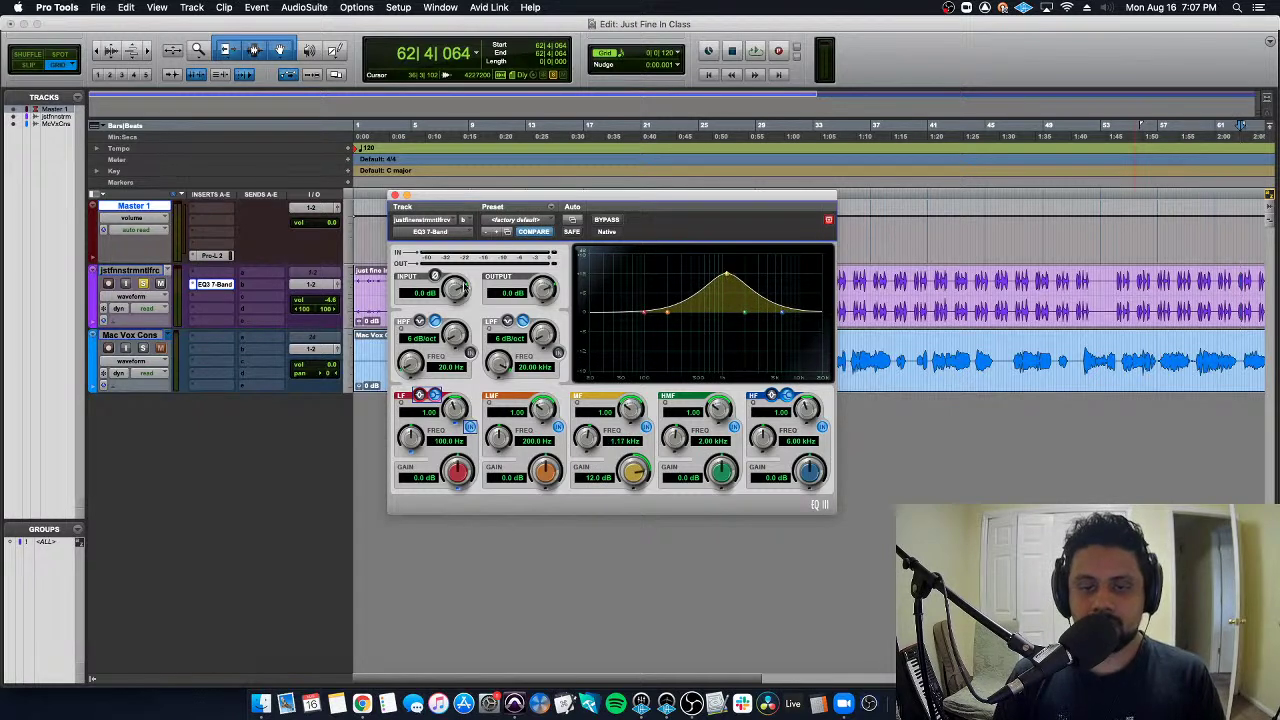
key("space")
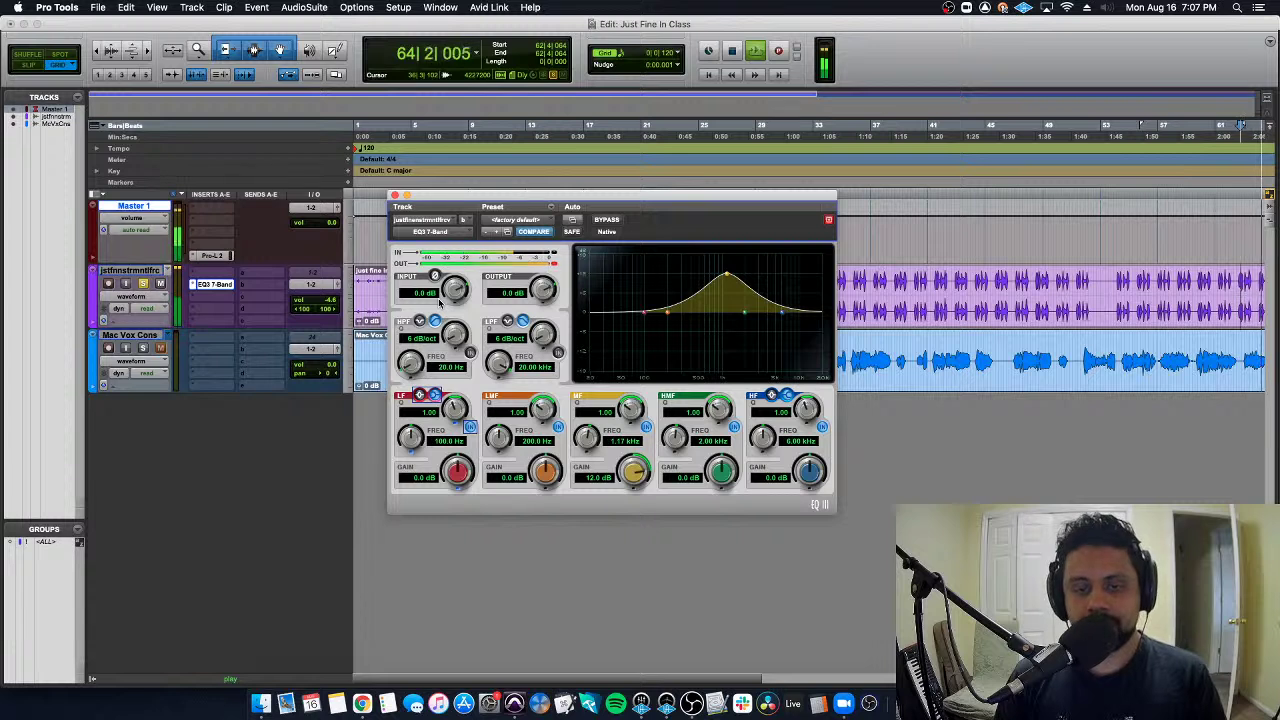
key("space")
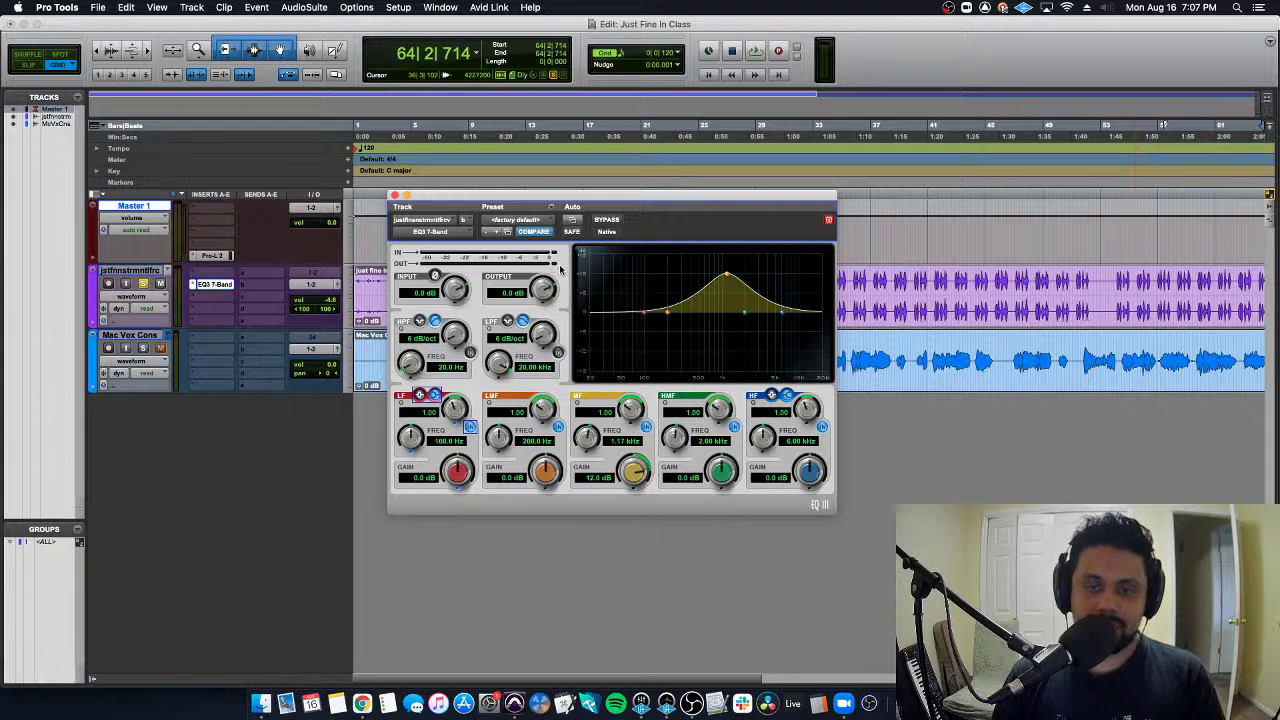
Lower the EQ's output gain to -7.0 dB during playback, and reset the mid-frequency band and output gain to default
left_click_drag(540, 288, 534, 322)
key("space")
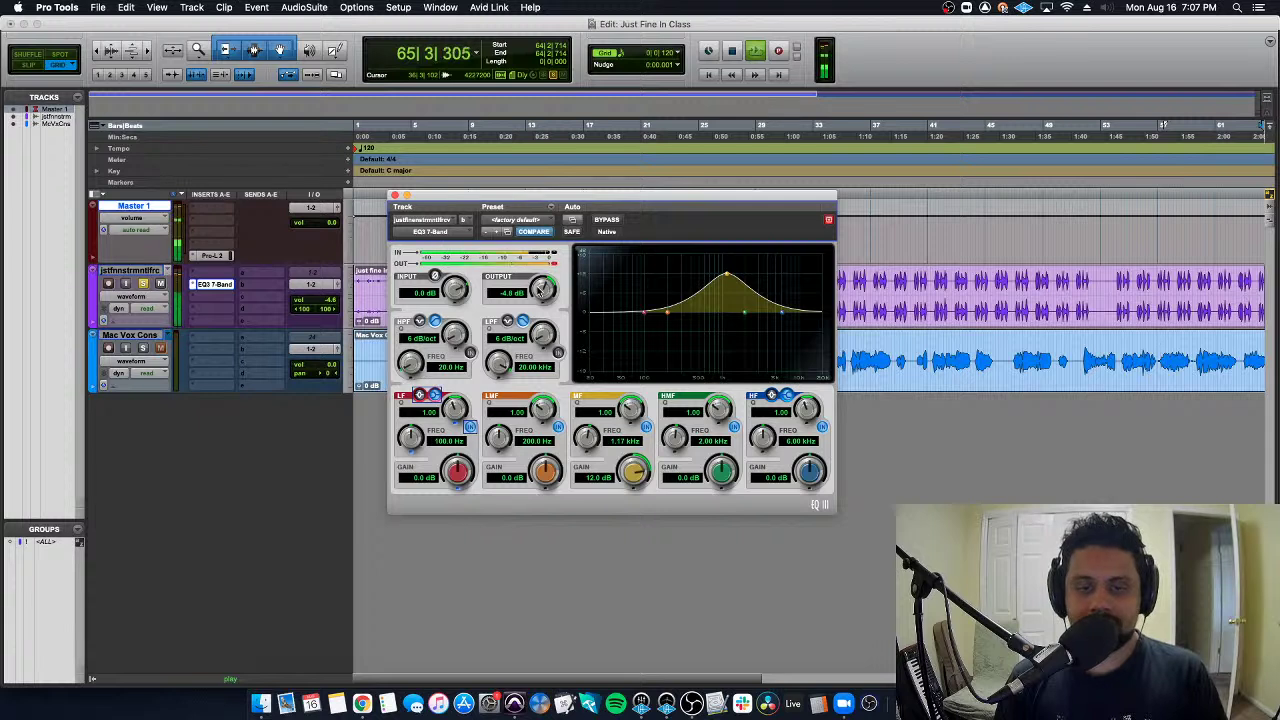
left_click_drag(541, 289, 544, 298)
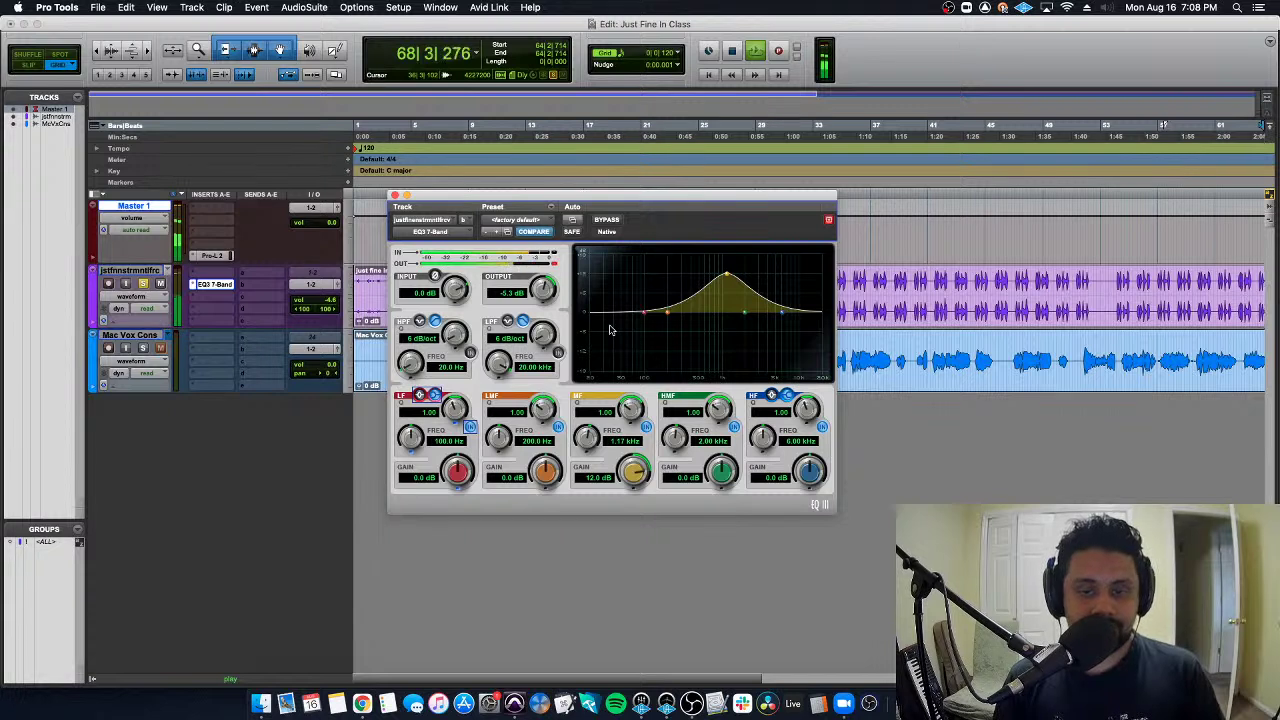
left_click_drag(541, 294, 543, 302)
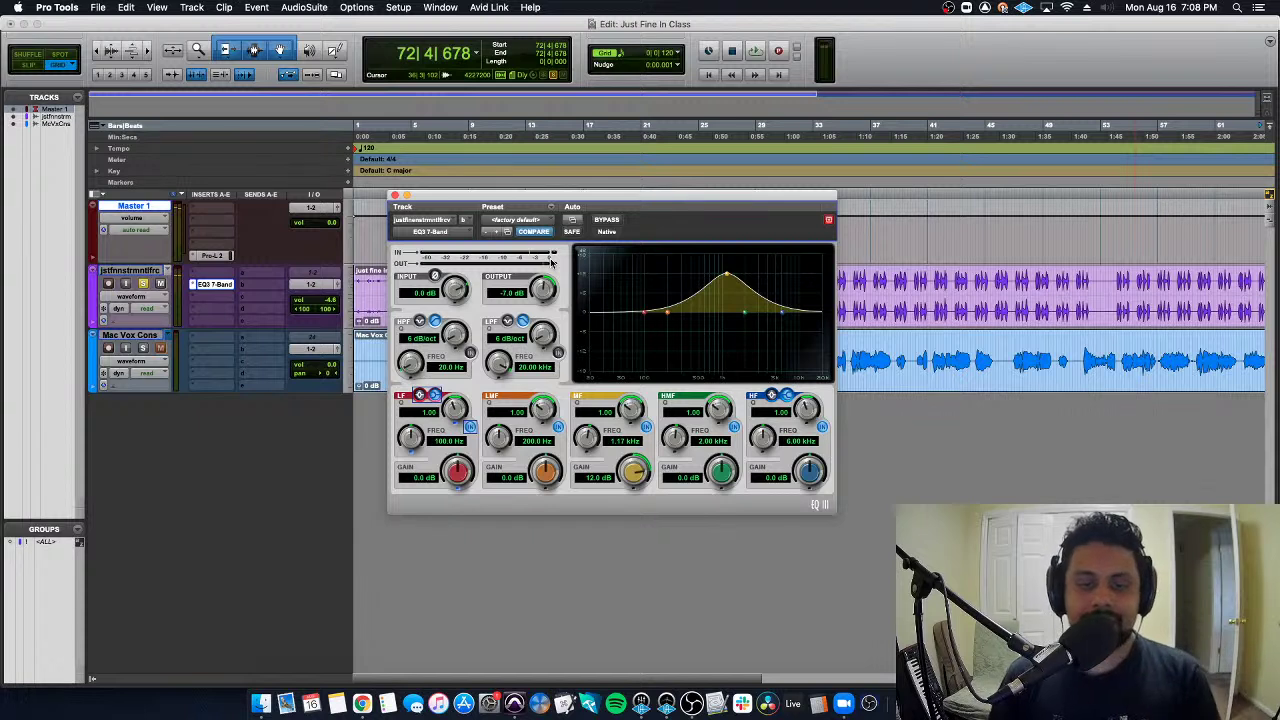
left_click(727, 278, "alt")
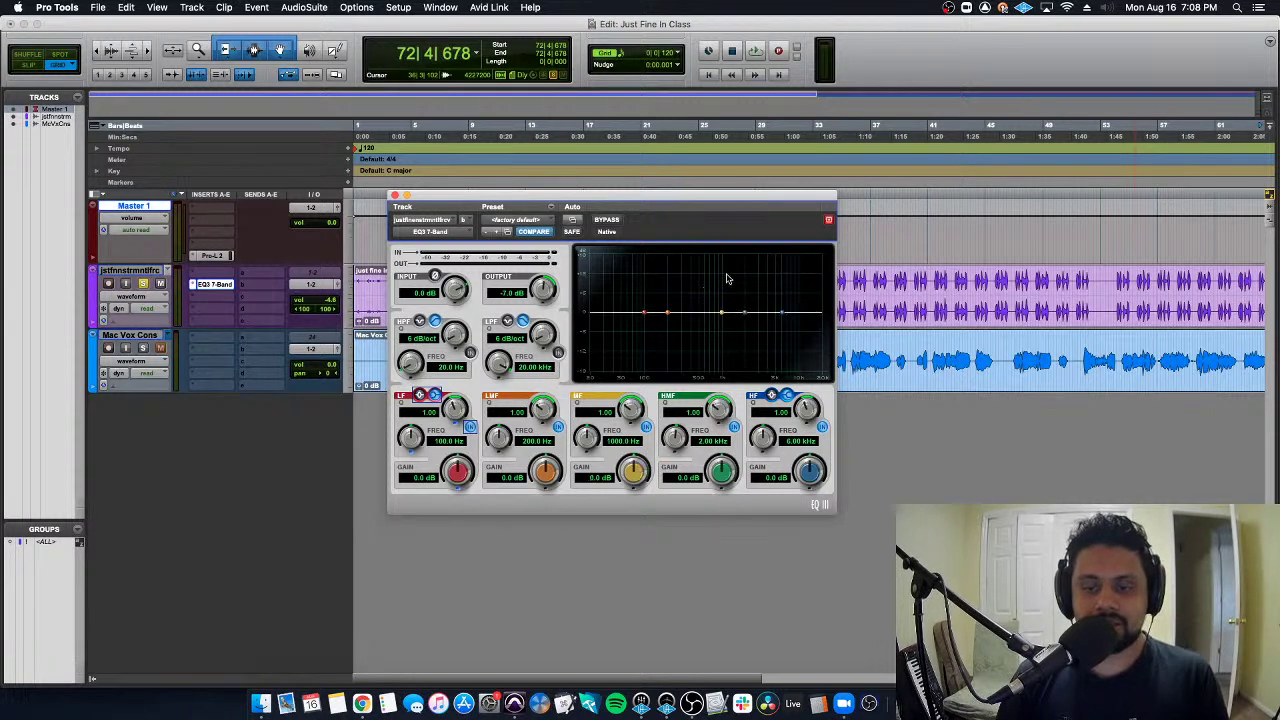
left_click(540, 294, "alt")
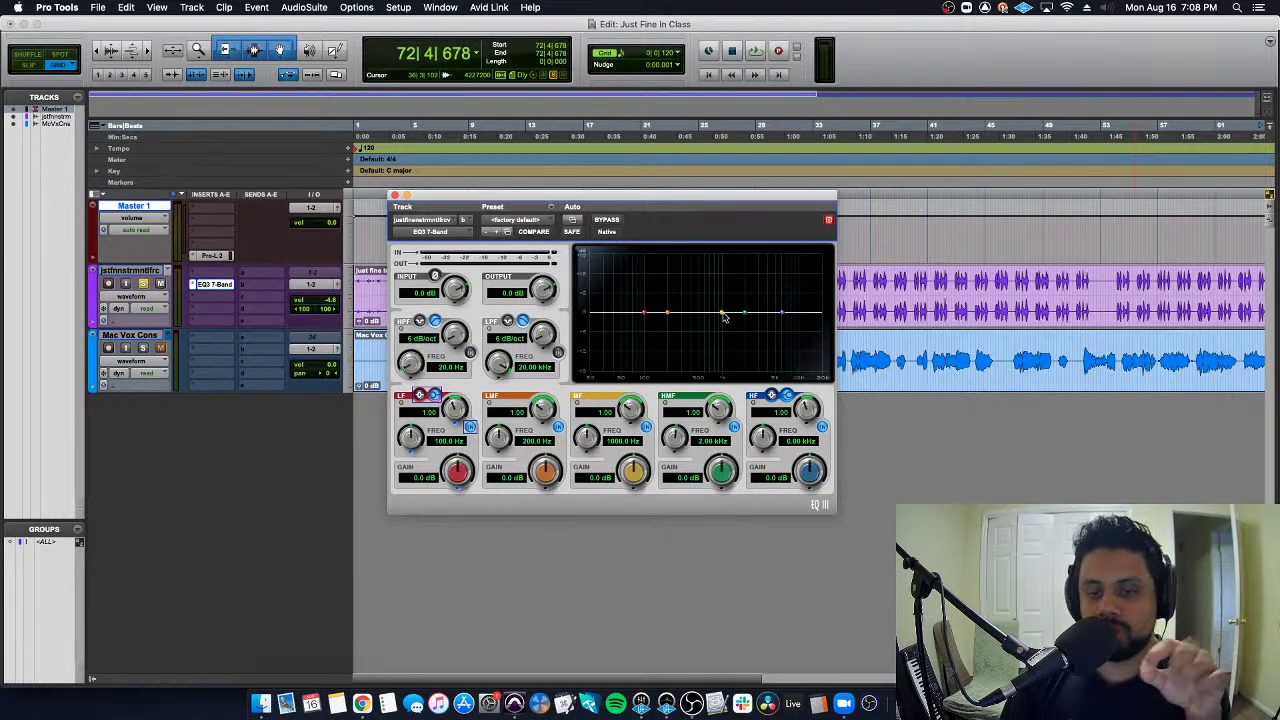
Shift the mid-frequency band to 690.4 Hz, and enable the high-pass filter at 33.5 Hz and the low-pass filter at 12.42 kHz
mouse_move(724, 317)
left_mouse_down()
mouse_move(700, 268)
mouse_move(706, 326)
mouse_move(709, 316)
left_mouse_up()
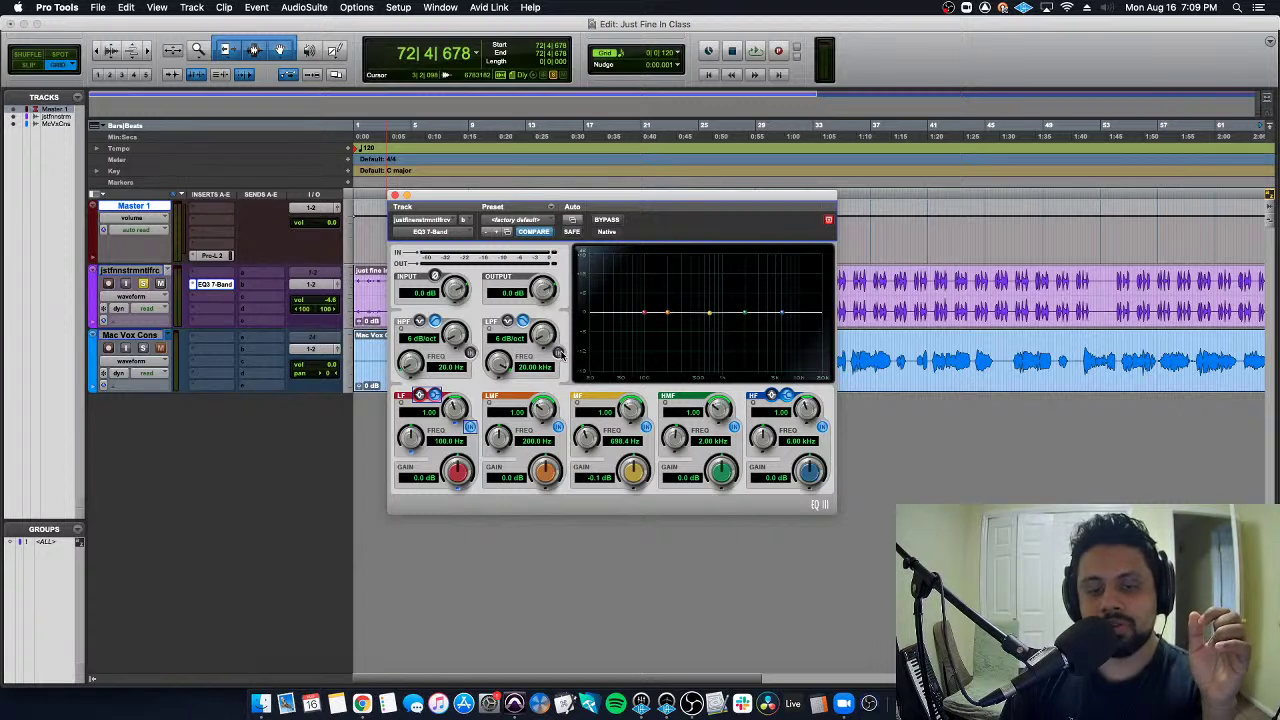
left_click(472, 354)
left_click(558, 352)
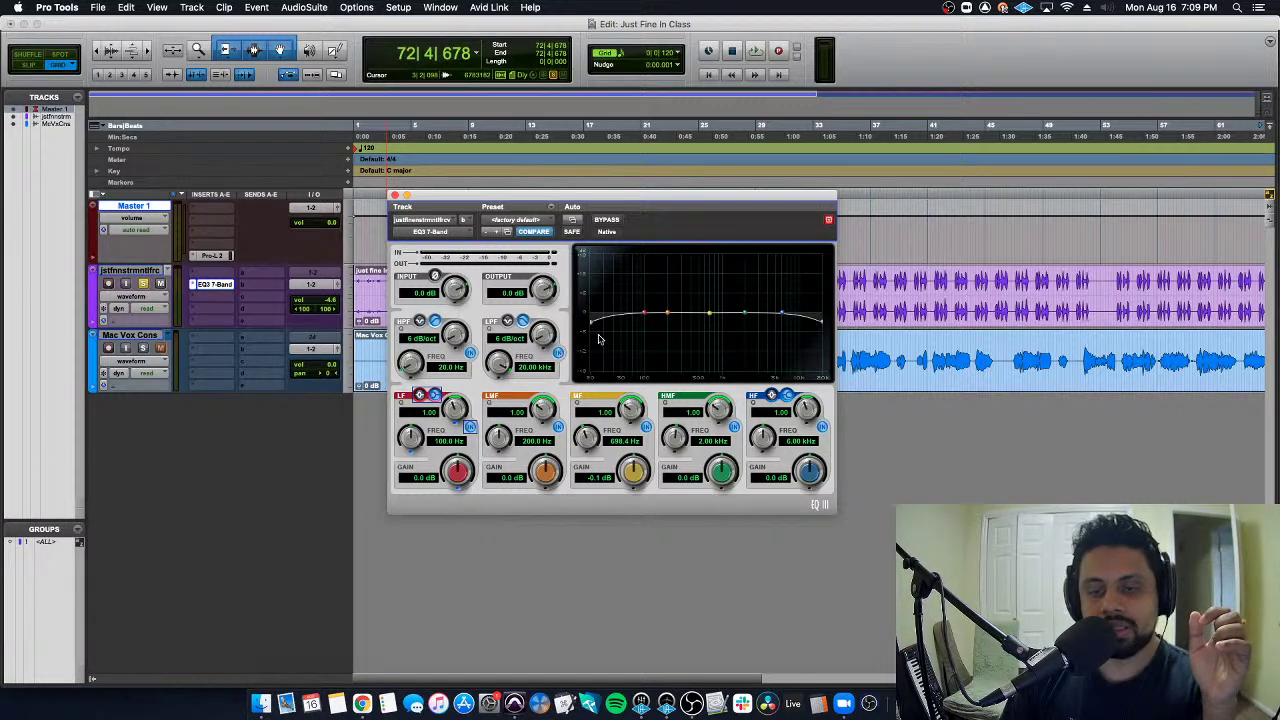
left_click_drag(592, 325, 607, 325)
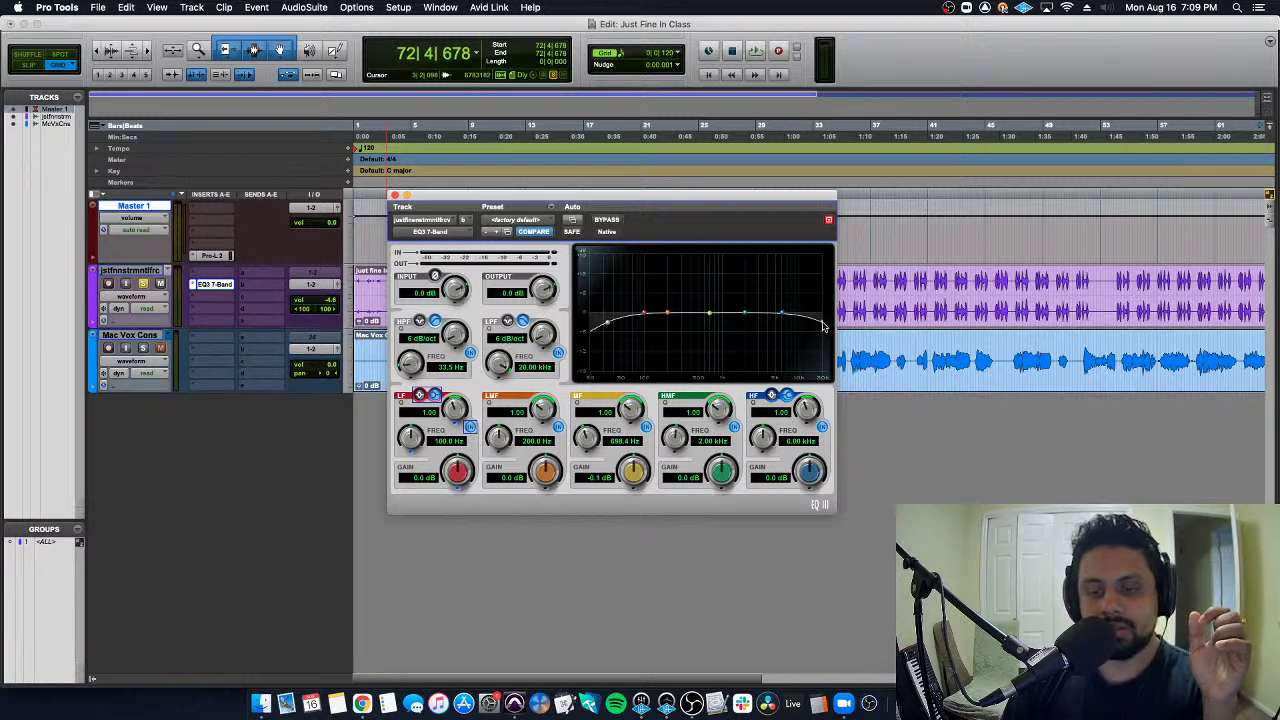
left_click_drag(822, 325, 807, 330)
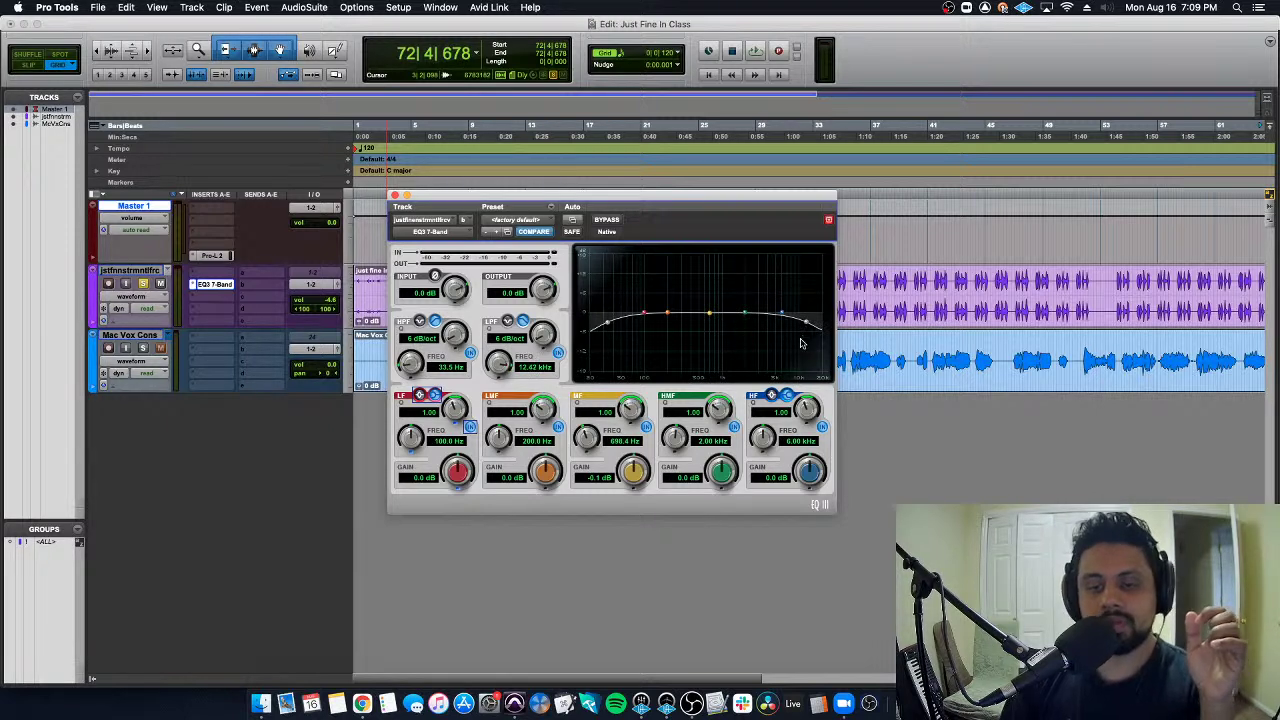
Disable the low-pass filter, and try the high-pass filter at 141.1 Hz with a 24 dB/oct slope before lowering it to 21.6 Hz
left_click(558, 352)
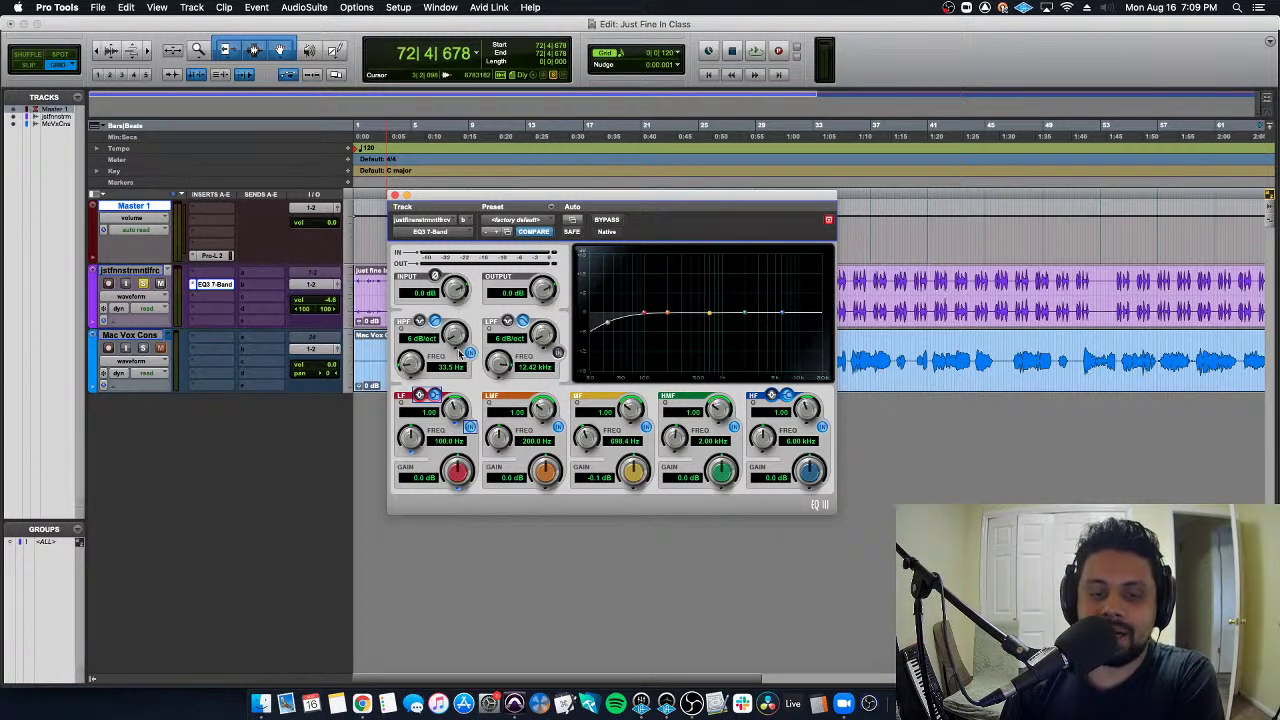
left_click_drag(410, 370, 420, 346)
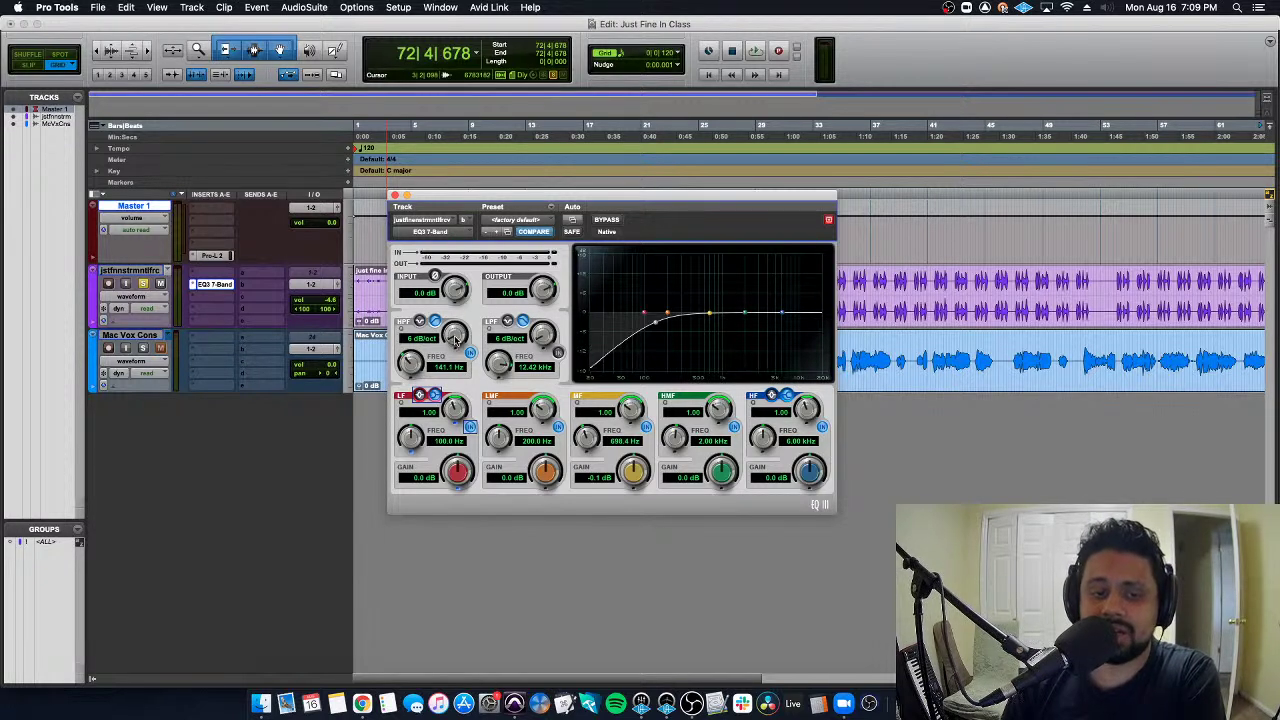
left_click_drag(455, 340, 475, 248)
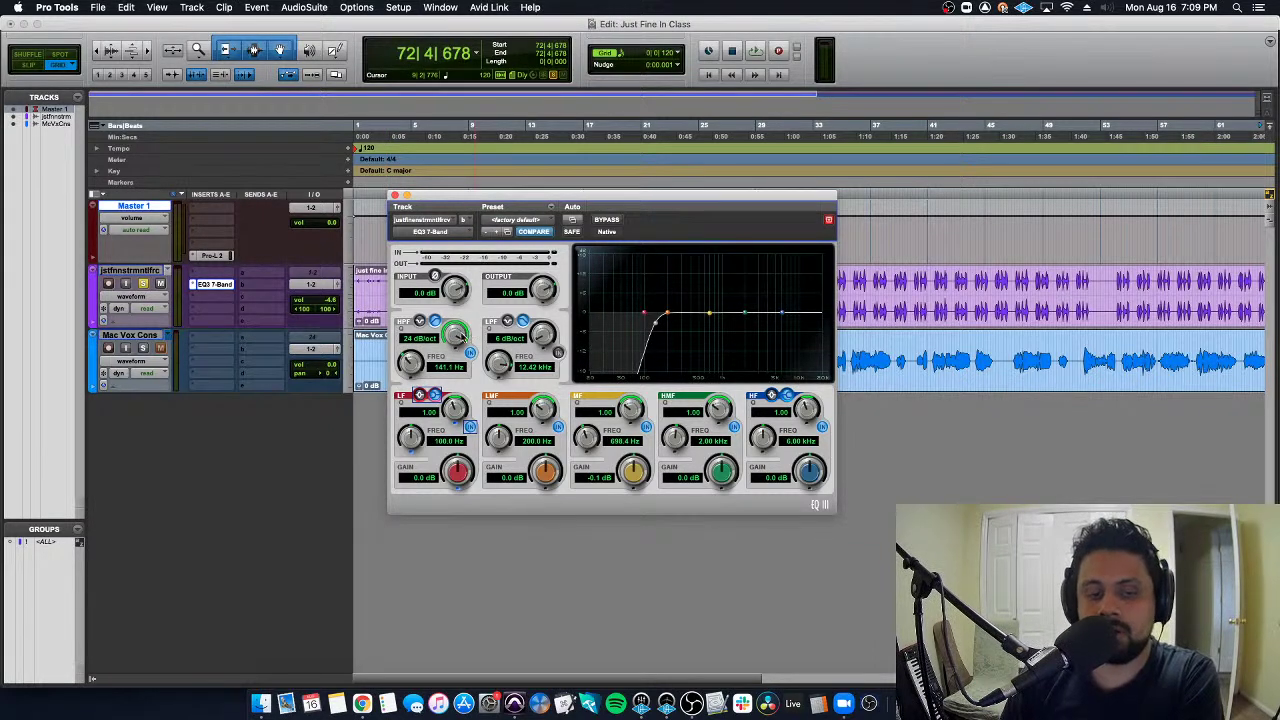
left_click_drag(455, 335, 479, 240)
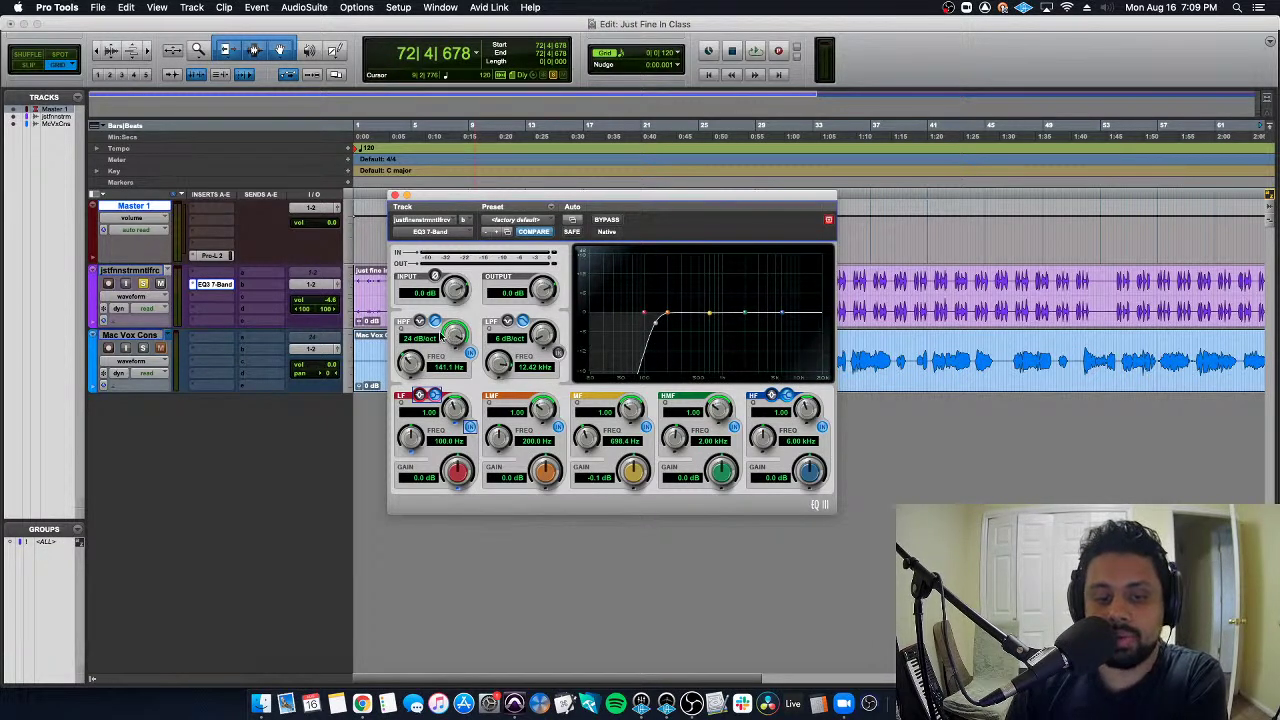
left_click_drag(411, 362, 414, 420)
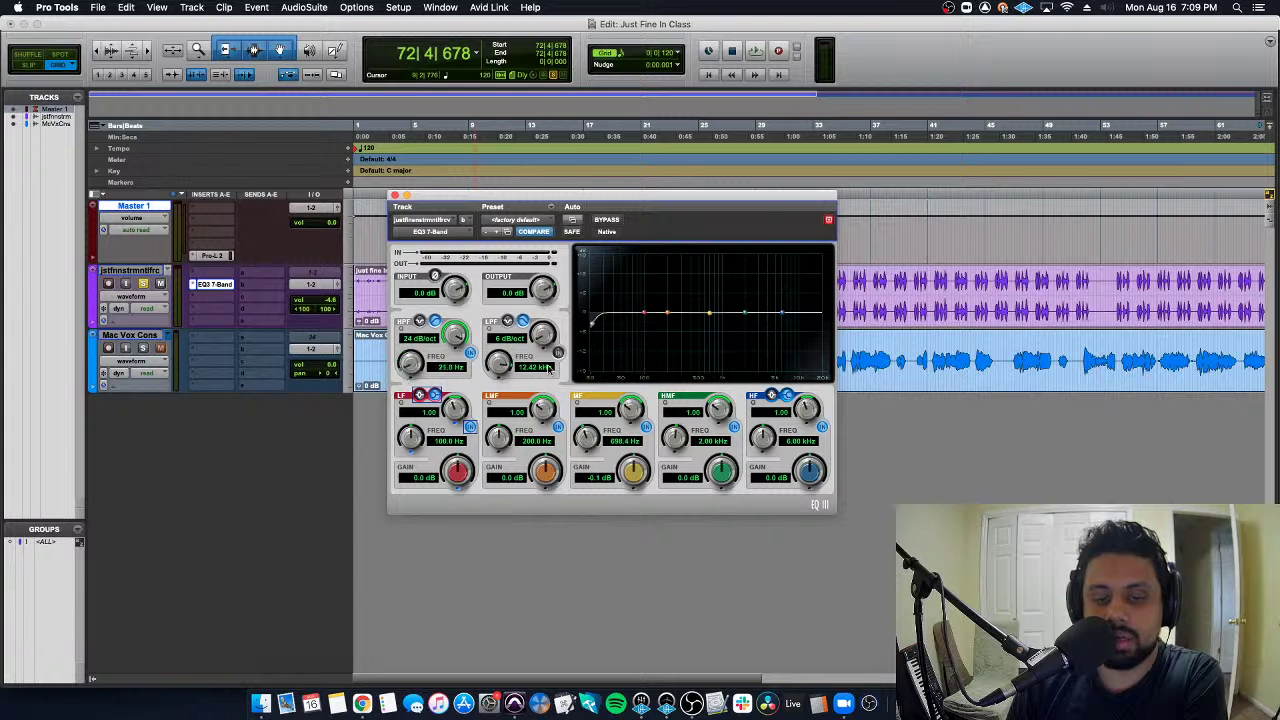
Re-enable the low-pass filter and set it to 857.5 Hz with a 24 dB/oct slope
left_click(558, 352)
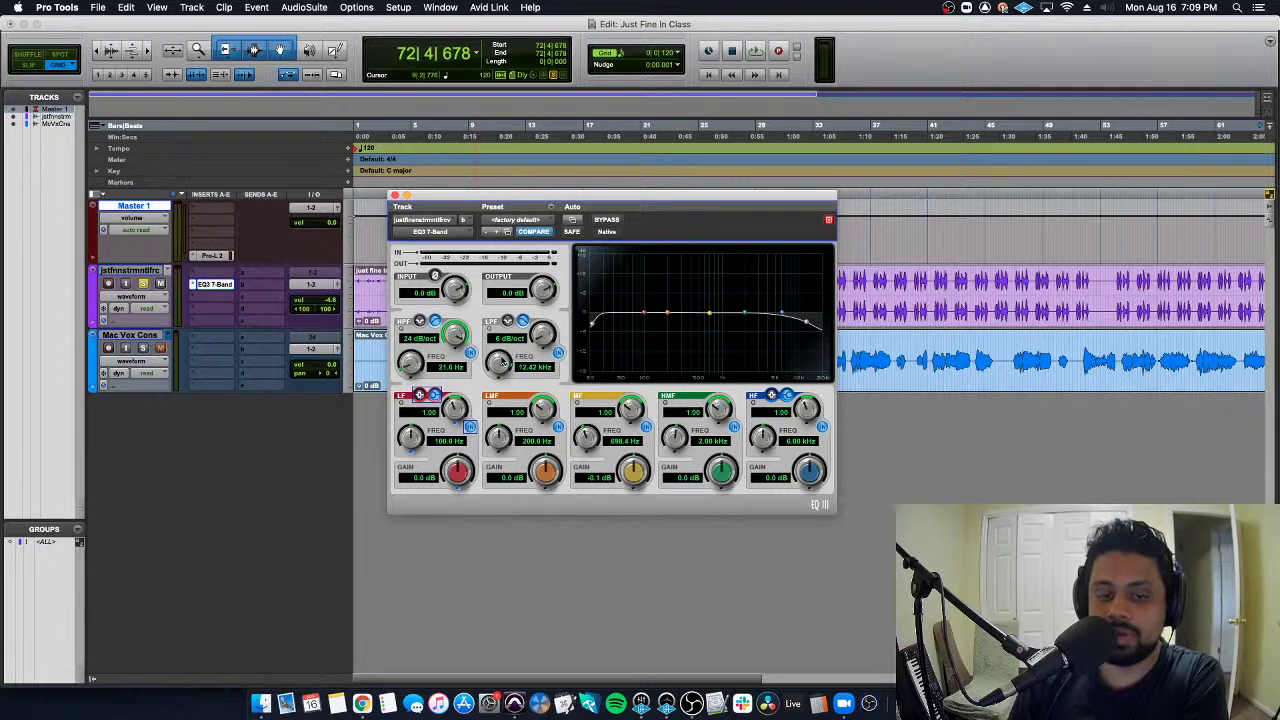
left_click_drag(518, 360, 486, 428)
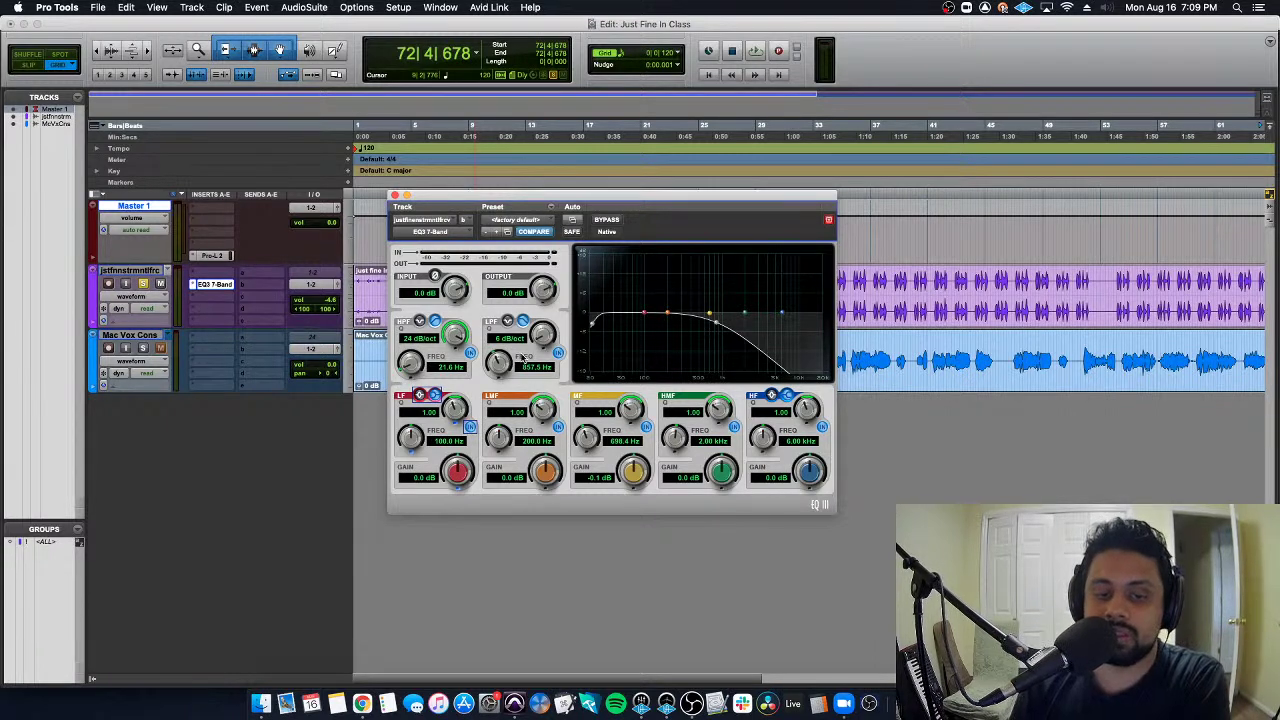
left_click_drag(543, 336, 546, 300)
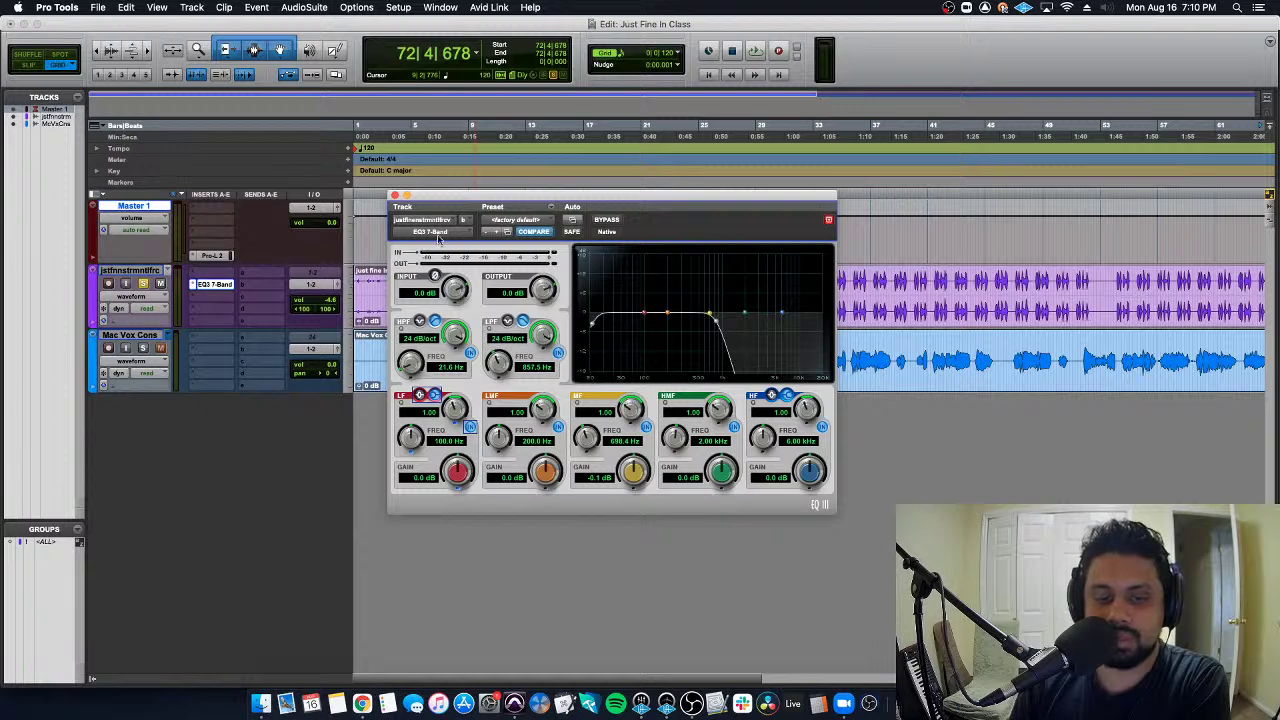
Remove the EQ3 7-Band plug-in from the instrumental track's insert and close its window
left_click(430, 231)
left_click(425, 186)
left_click(395, 196)
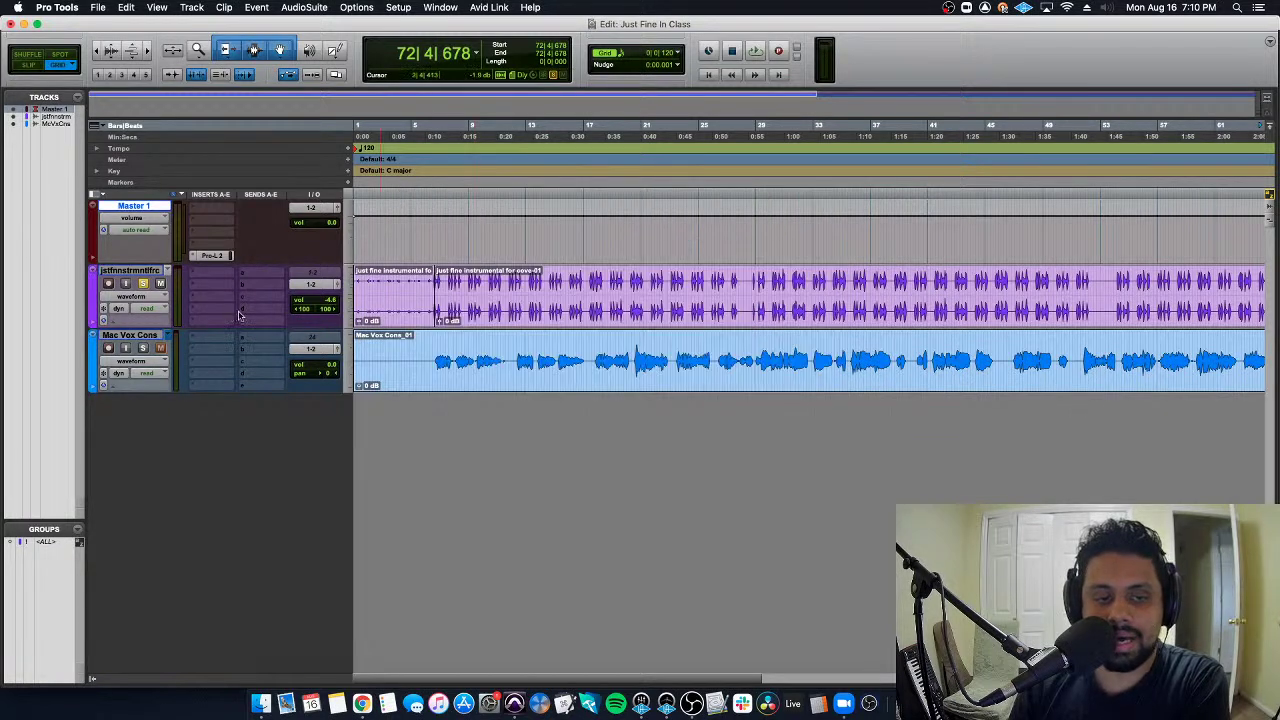
Insert the mono EQ3 7-Band plug-in on the Mac Vox Cons track, with playback returned to the session start
left_click(421, 340)
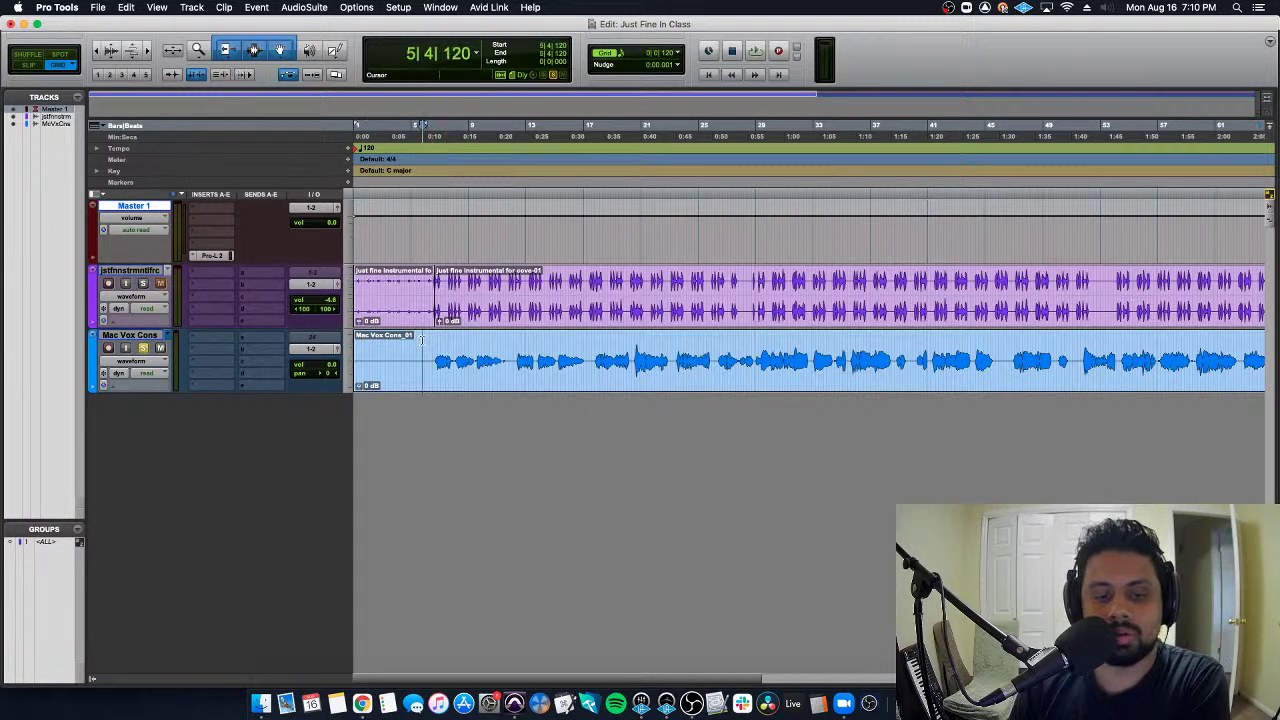
key("Return")
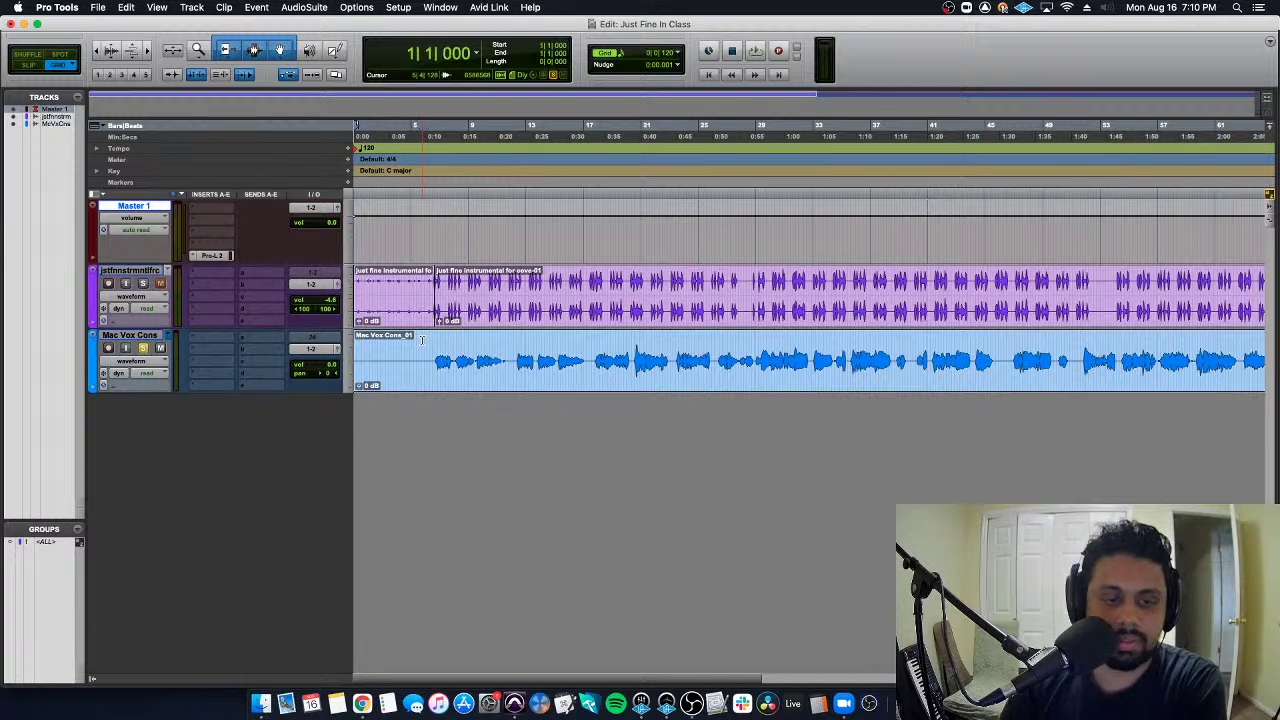
left_click(196, 350)
left_click(196, 352)
left_click(206, 351)
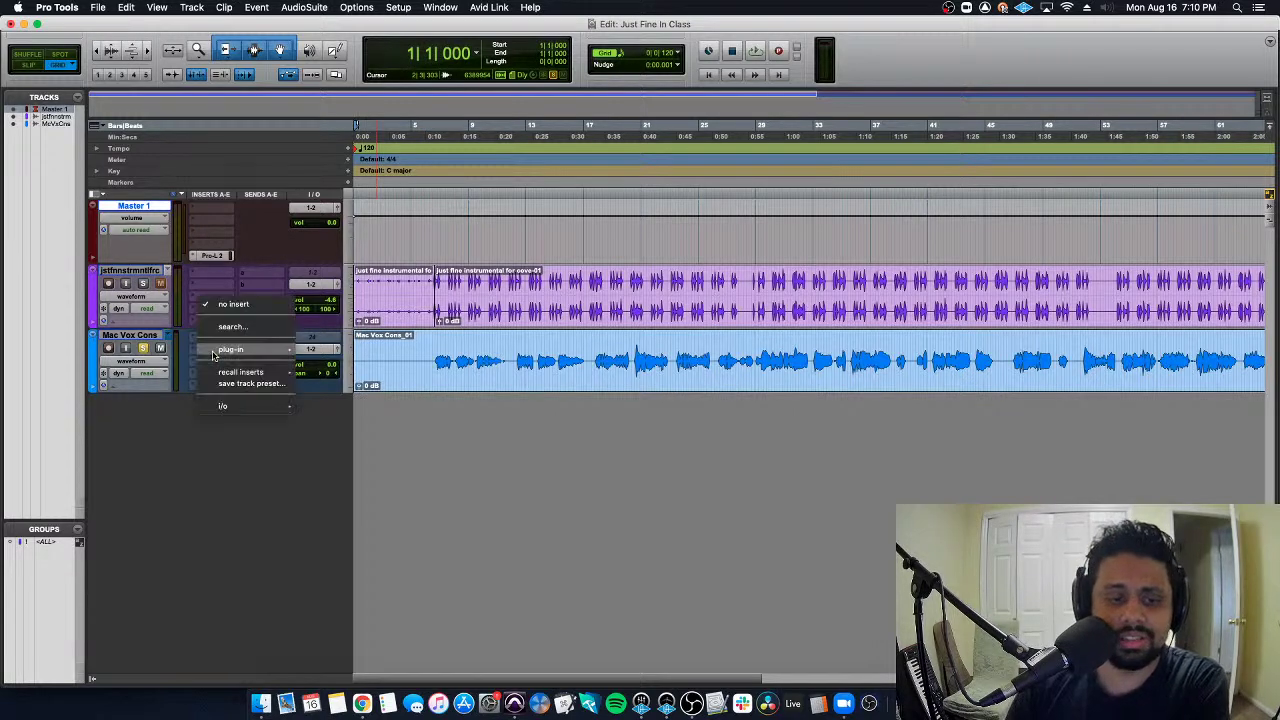
mouse_move(256, 350)
mouse_move(330, 336)
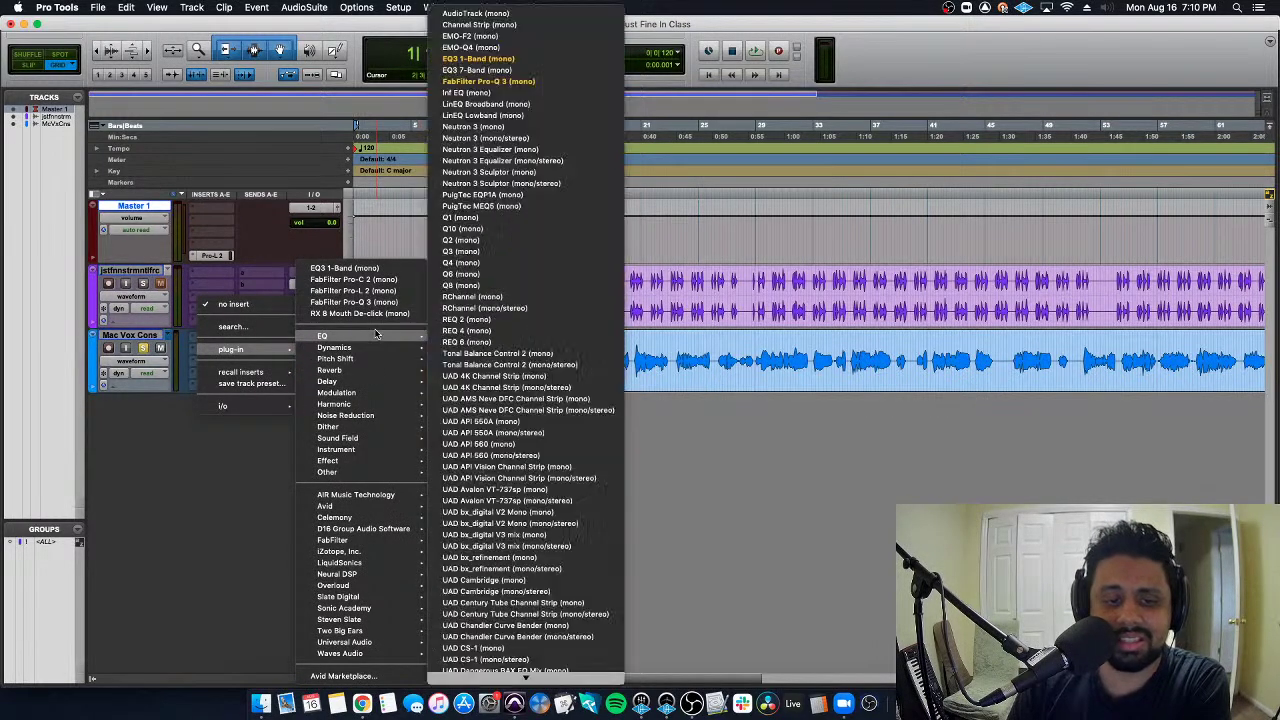
left_click(576, 70)
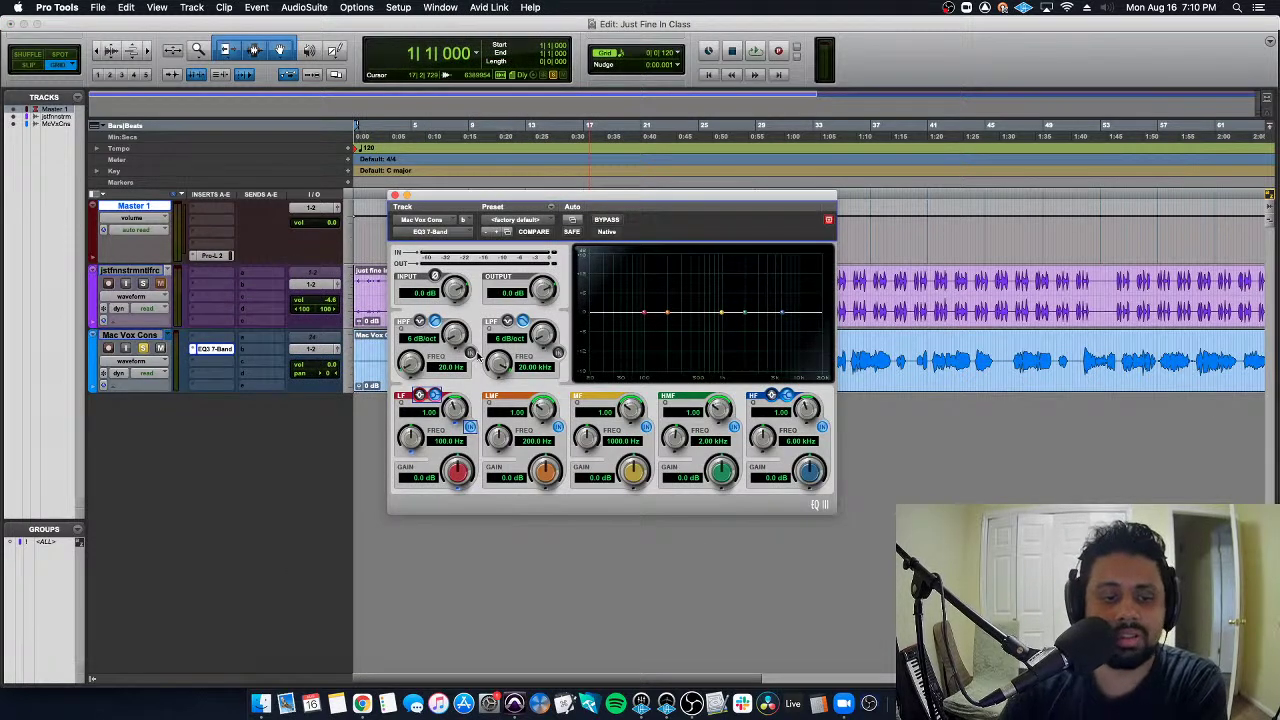
Move the EQ window clear of the clips and audition the vocal from just before its first phrase
key("space")
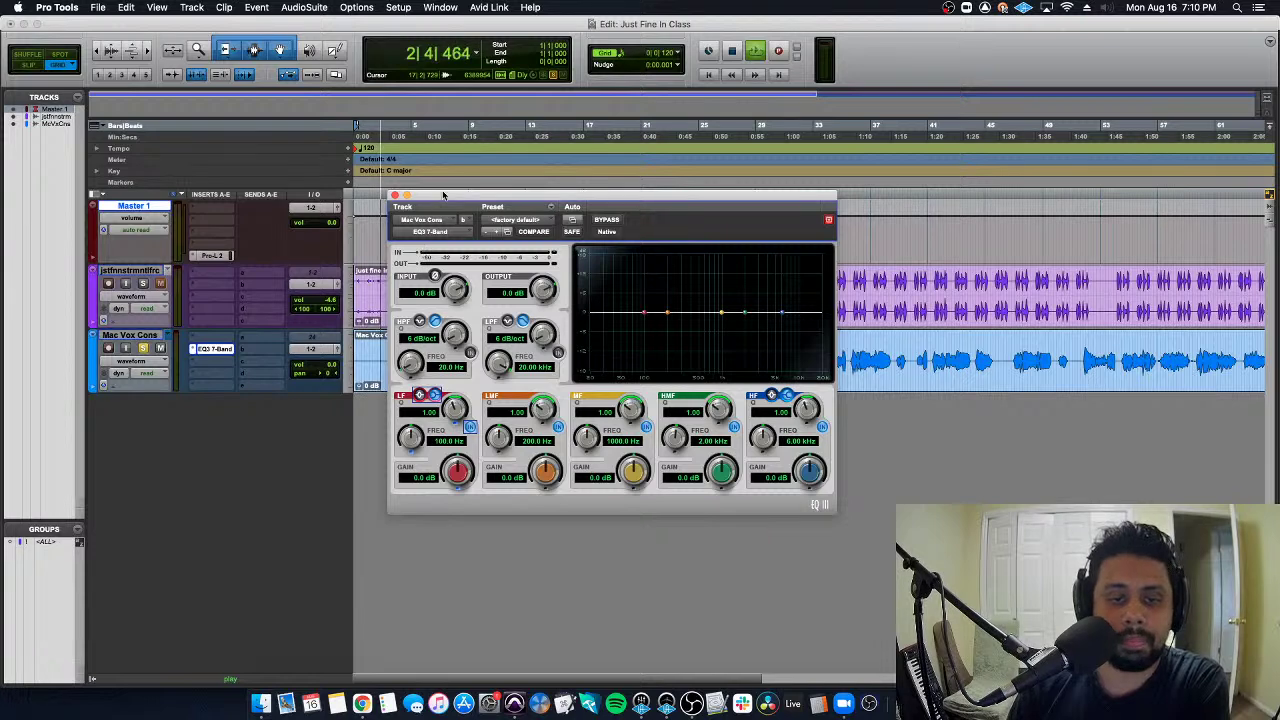
left_click_drag(444, 198, 686, 191)
left_click(428, 370)
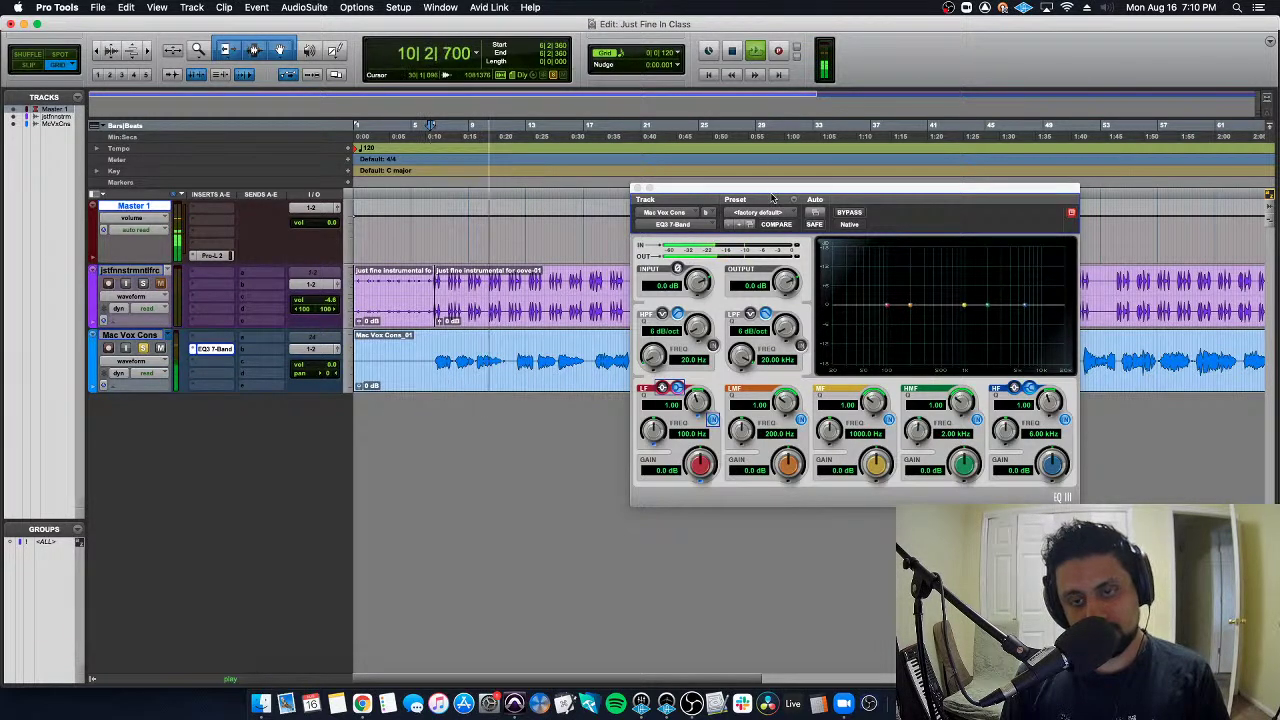
left_click_drag(773, 192, 783, 185)
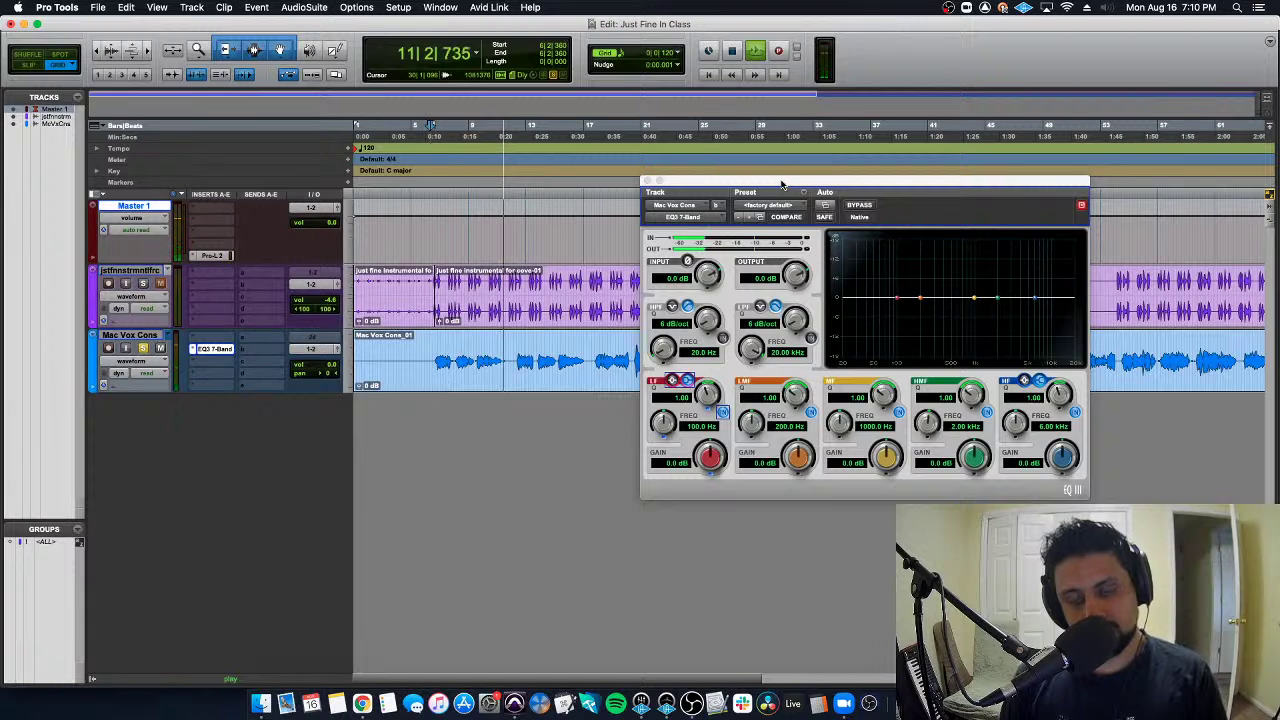
key("space")
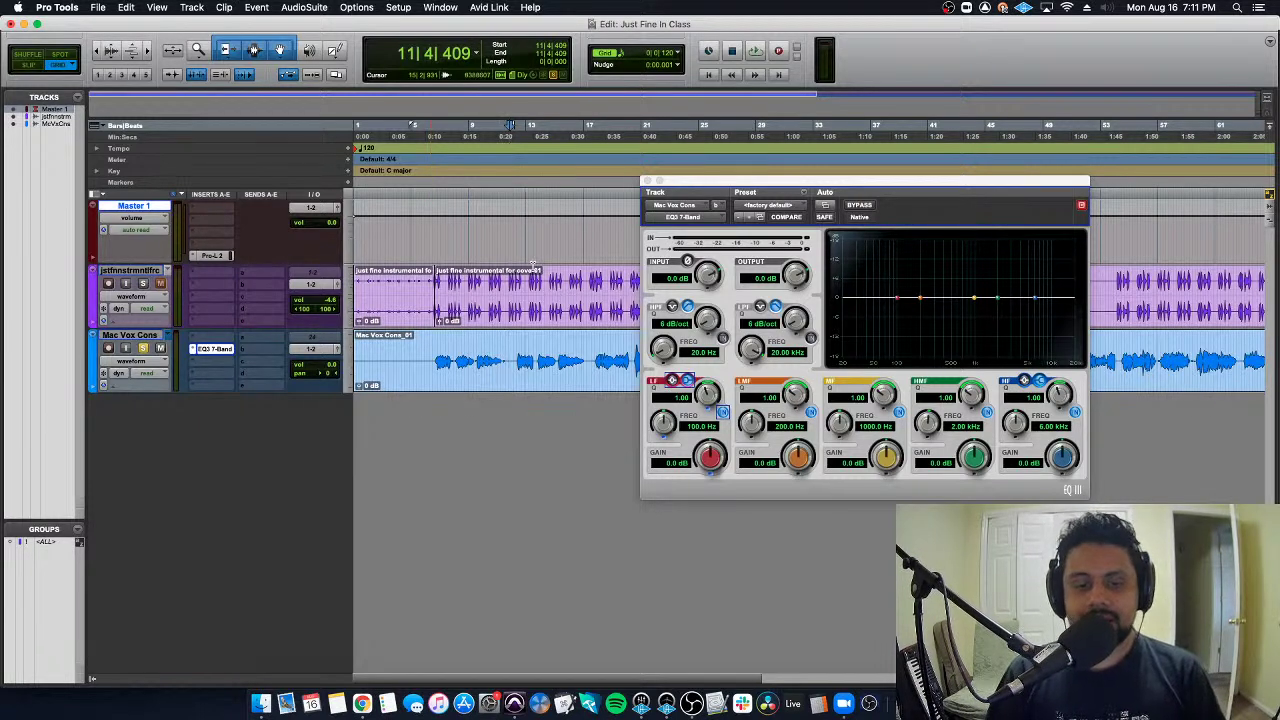
Locate the louder vocal passage near bar 23 and play the vocal from 23|3|240
left_click(434, 338)
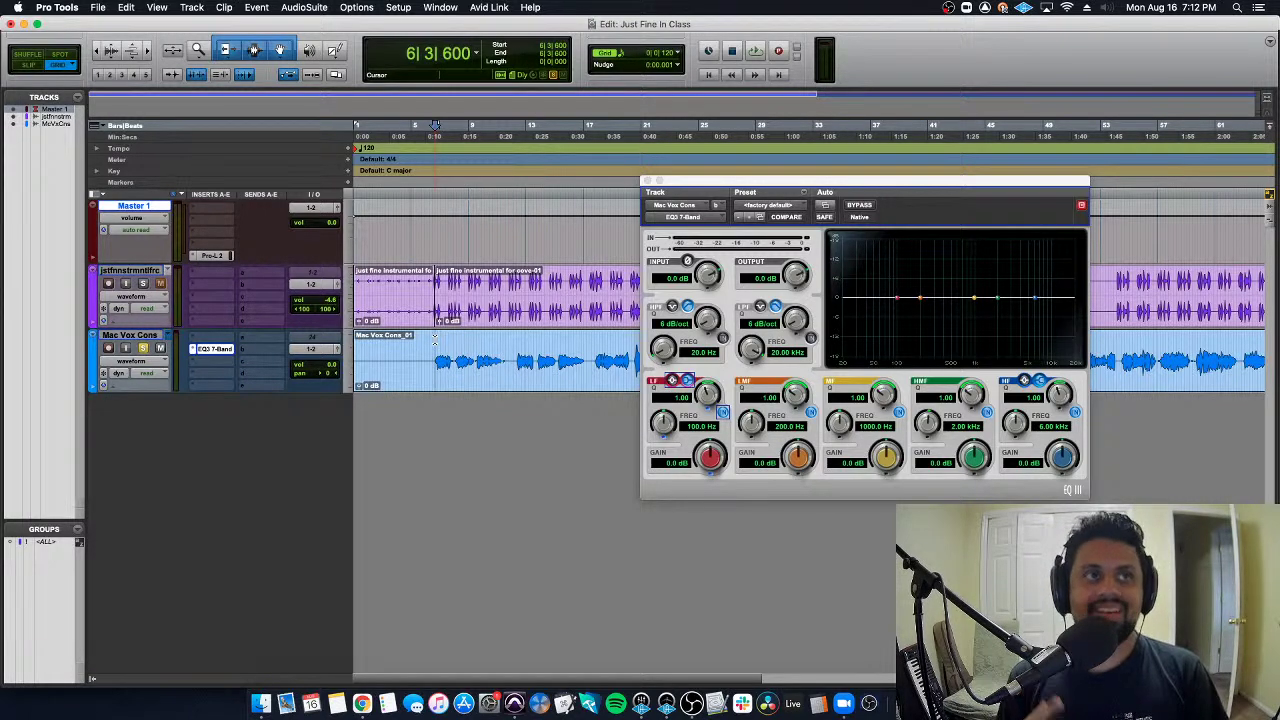
key("super+bracketleft")
key("super+bracketleft")
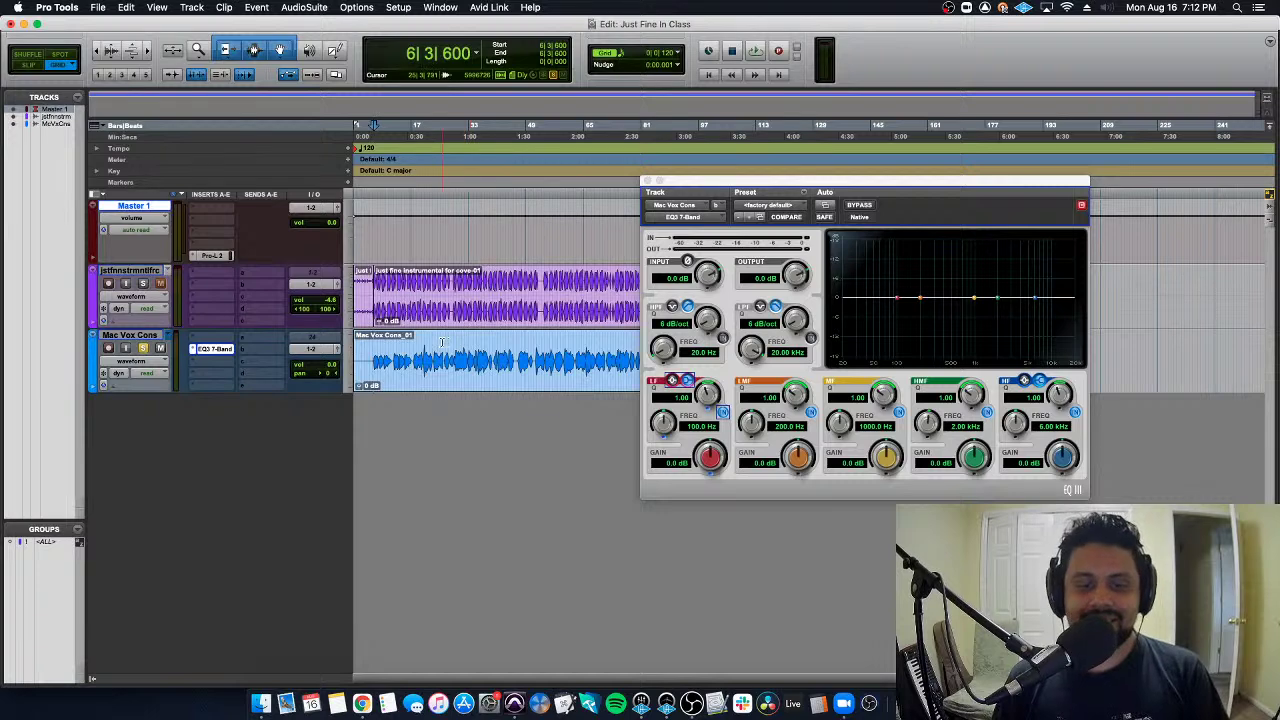
left_click(447, 343)
key("super+bracketright")
key("super+bracketright")
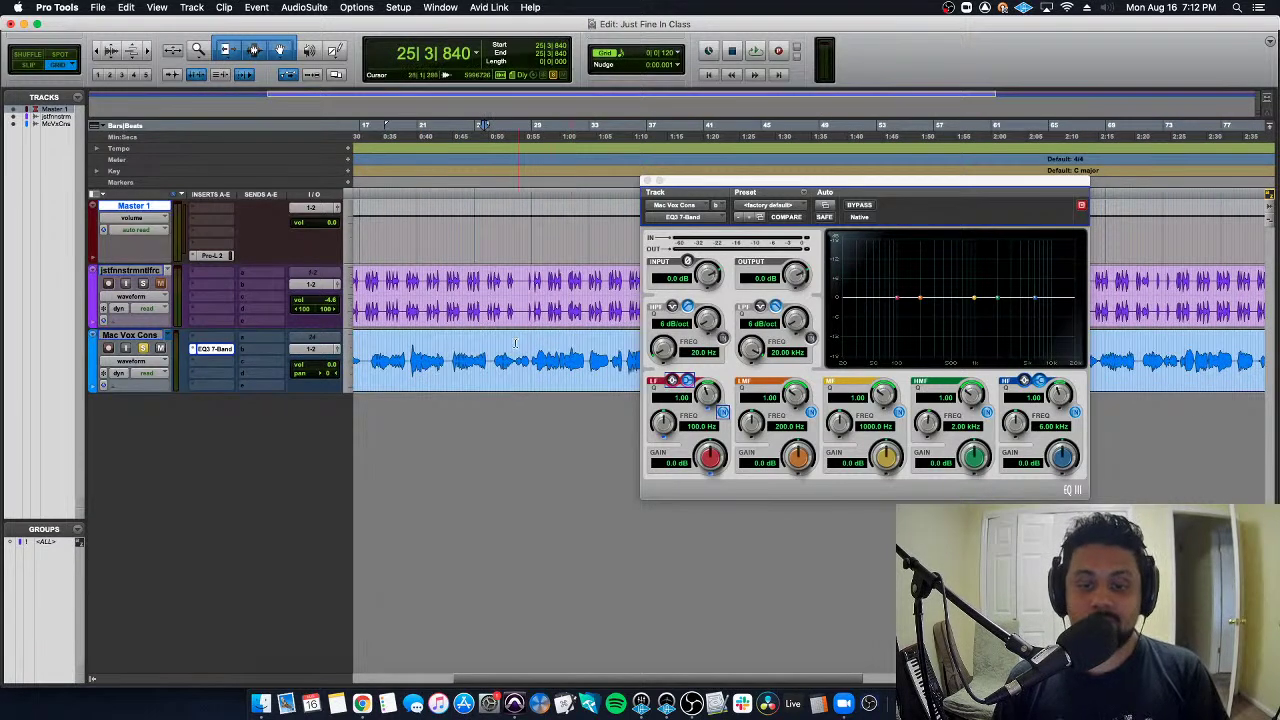
left_click(454, 339)
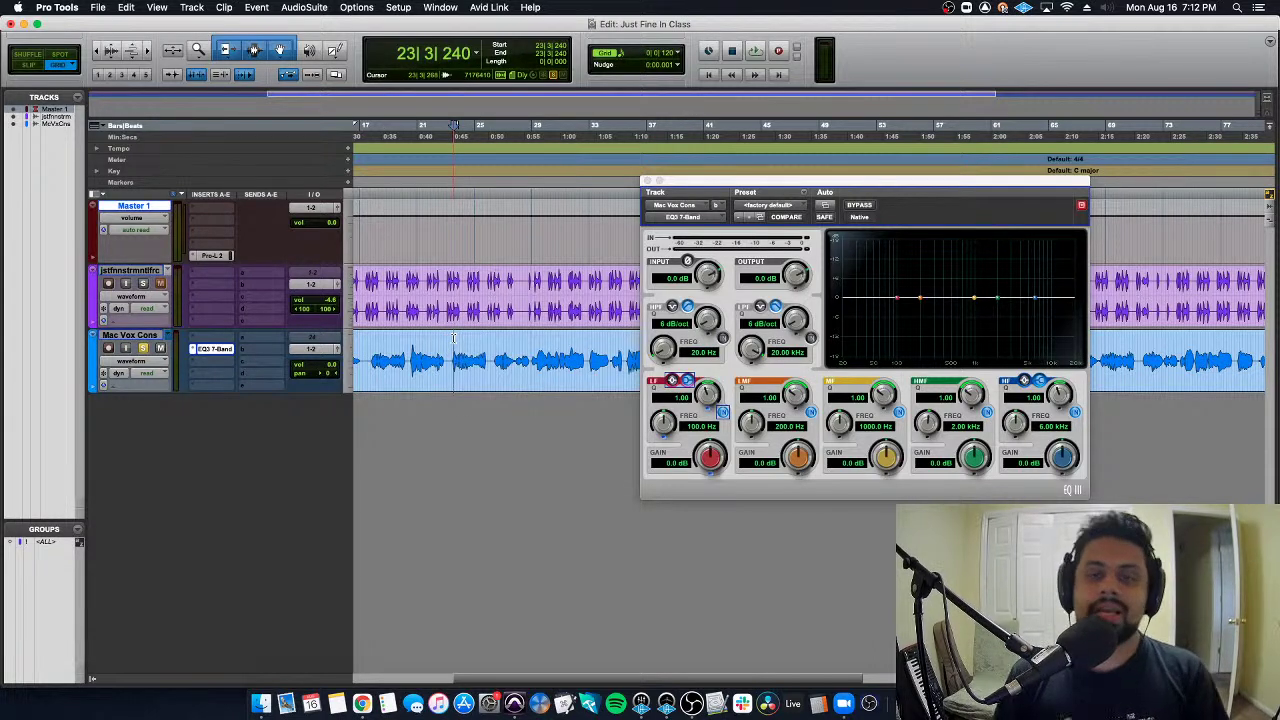
key("super+bracketleft")
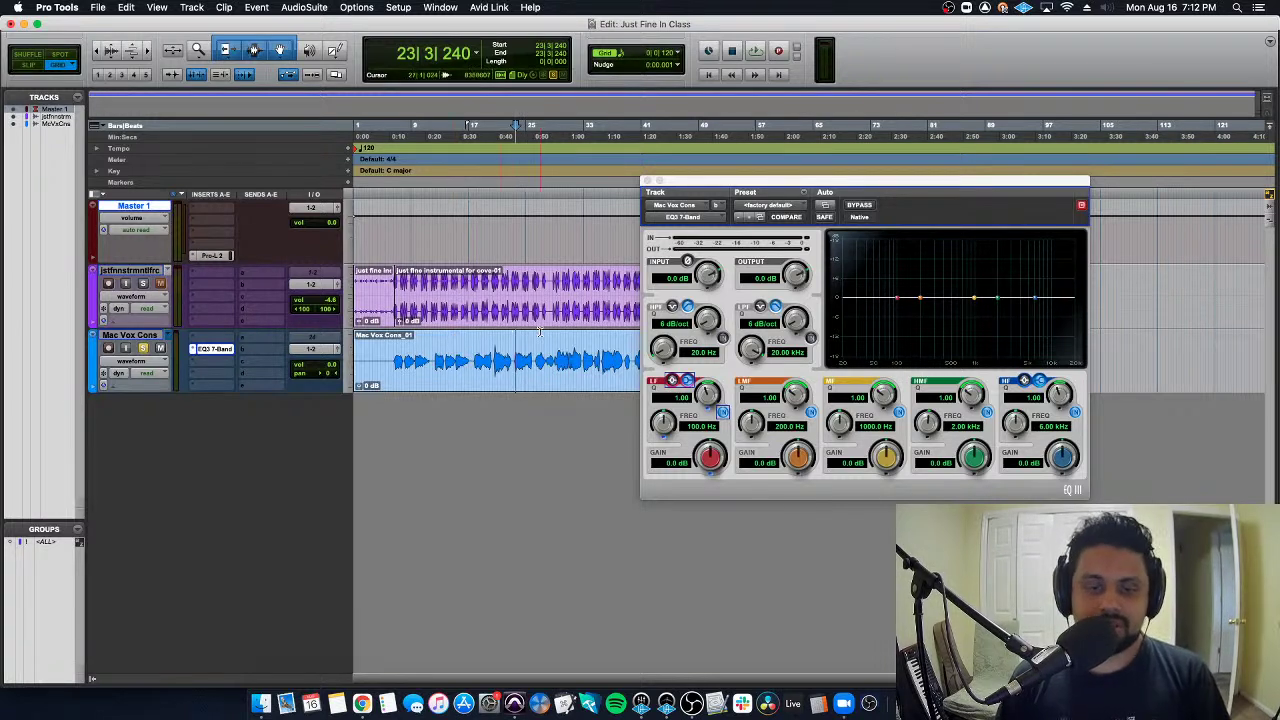
key("space")
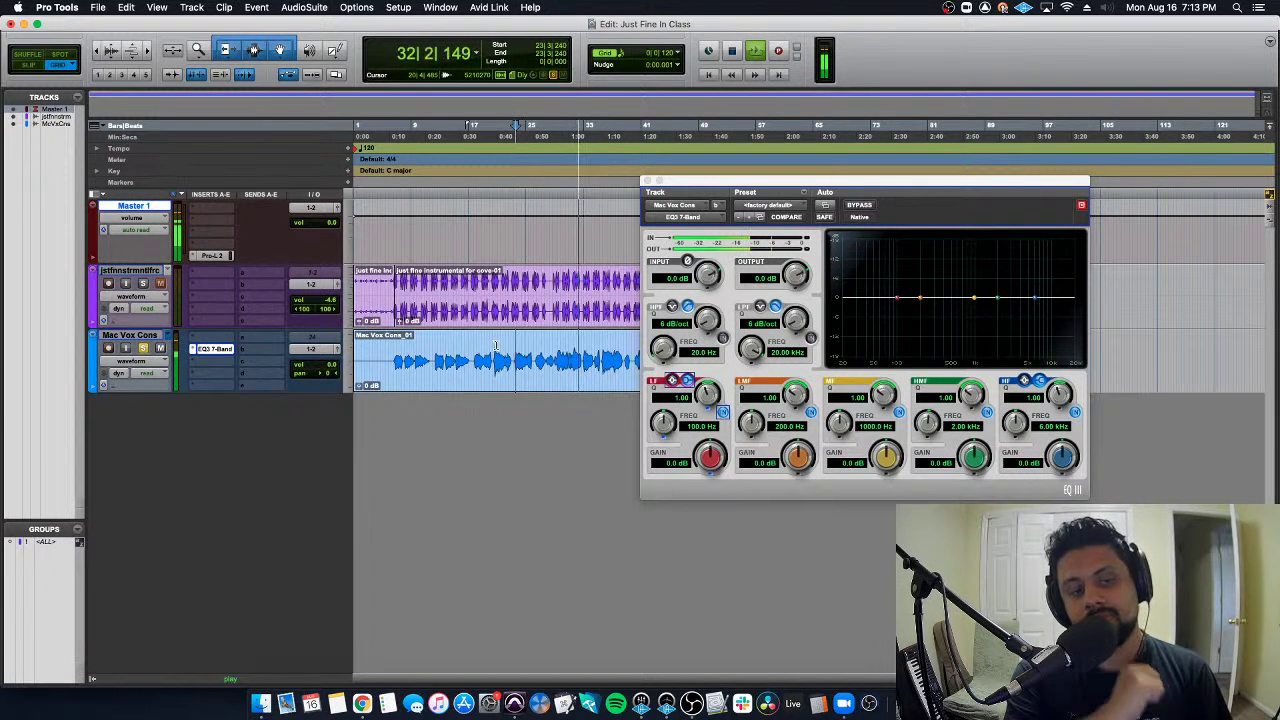
Audition the vocal's opening phrase and place the playback cursor just before it at 6|3|720
left_click(395, 344)
key("t")
key("t")
scroll(602, 358, "right", 2)
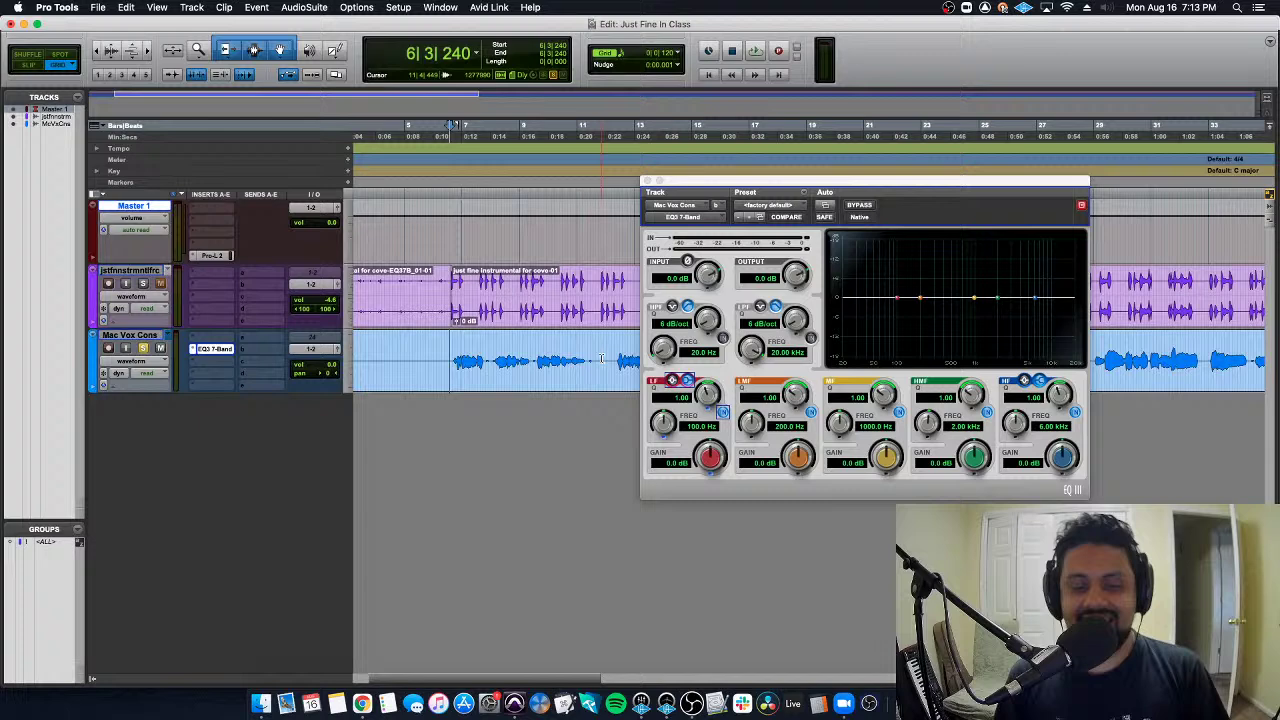
left_click(458, 345)
key("t")
key("t")
scroll(606, 341, "right", 3)
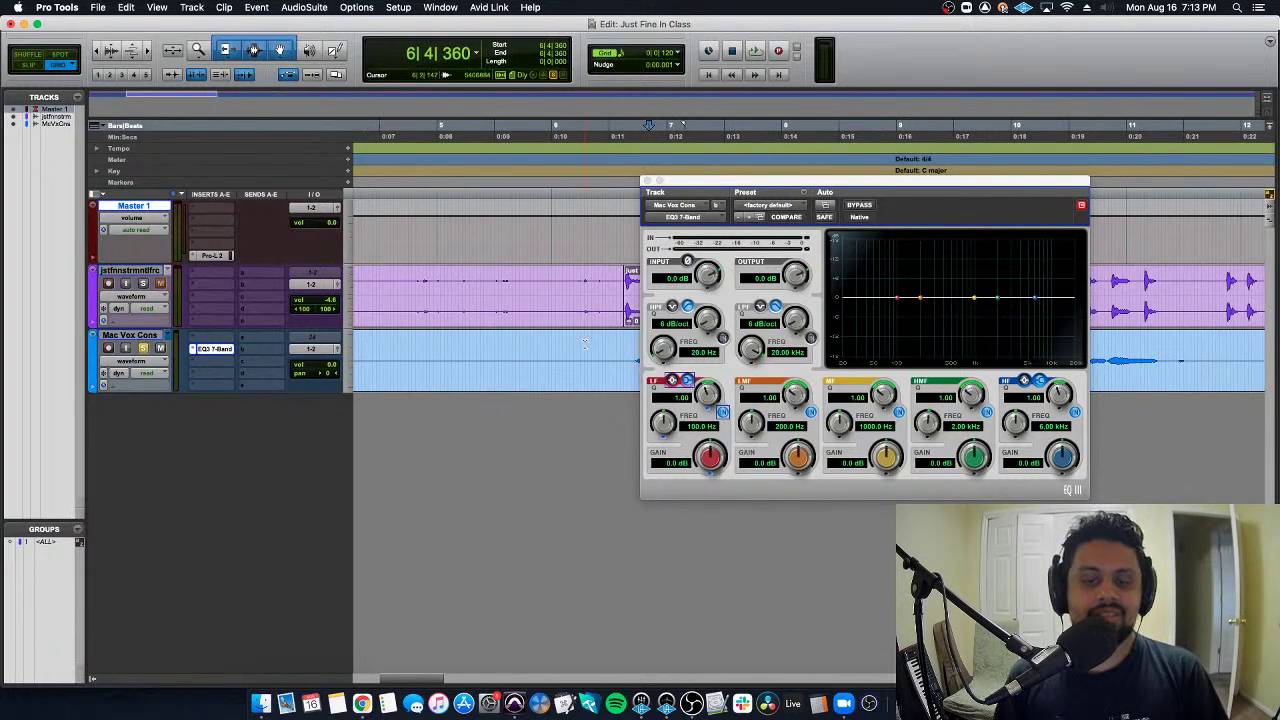
left_click(488, 343)
key("space")
scroll(486, 343, "right", 3)
key("r")
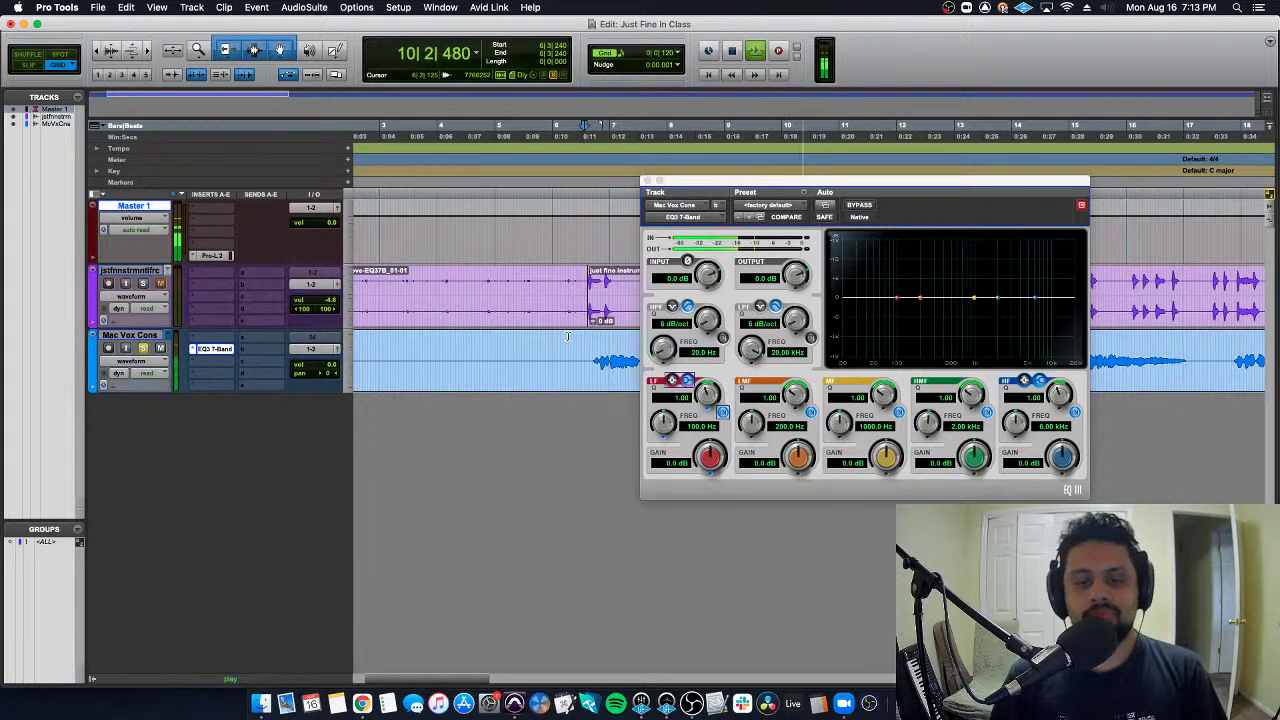
scroll(568, 337, "right", 3)
key("space")
left_click(496, 342)
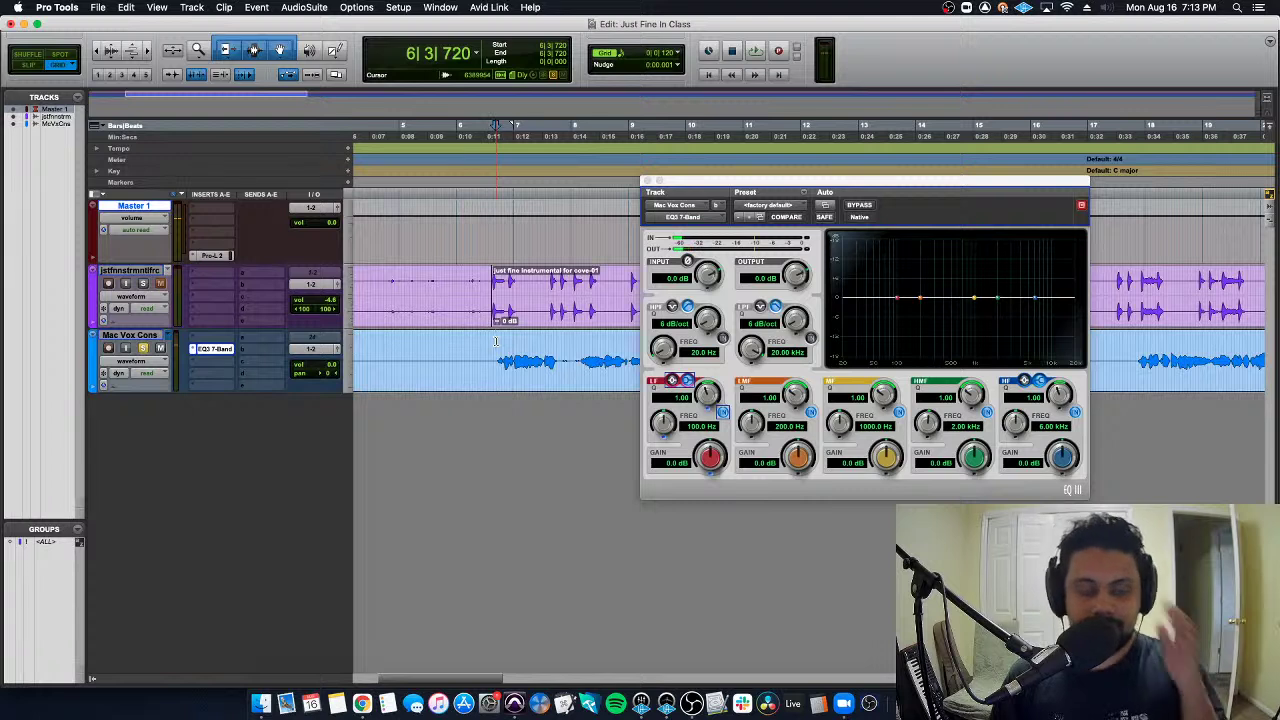
Enable the vocal EQ's low-pass filter at 20.00 kHz with a 24 dB/oct slope, and briefly play the vocal
left_click(811, 339)
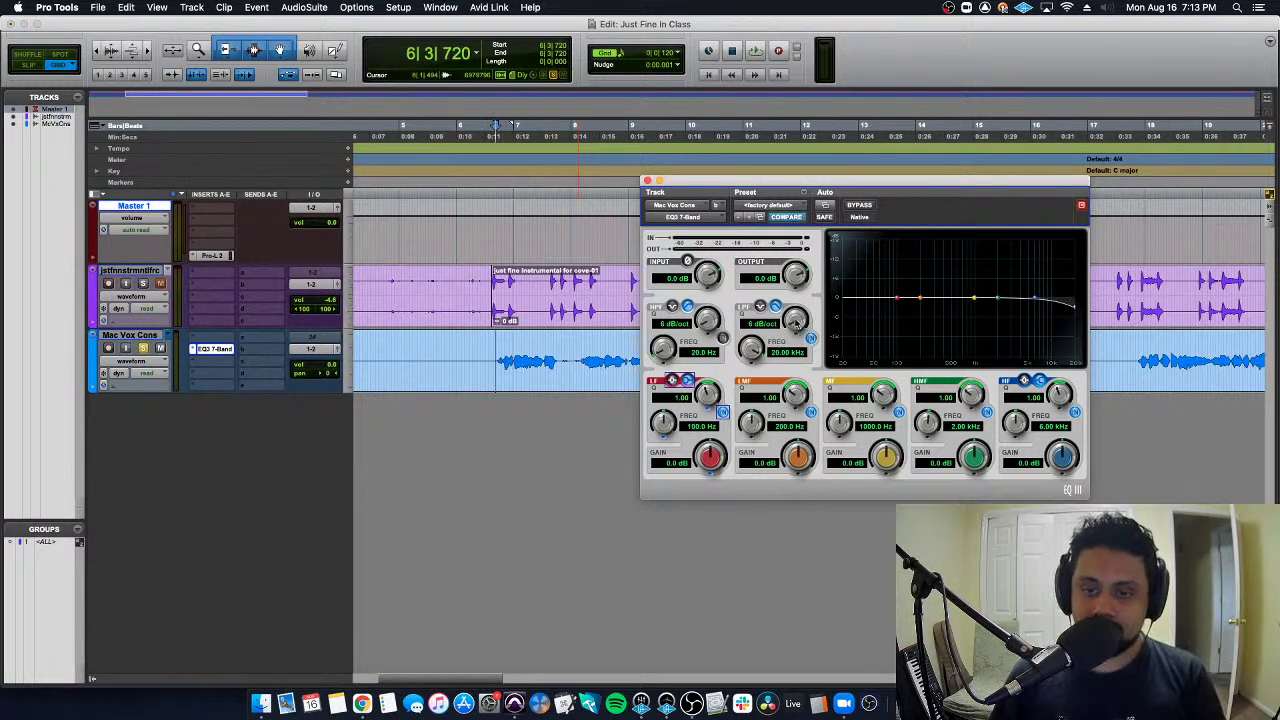
left_click_drag(797, 319, 828, 175)
mouse_move(1078, 305)
left_mouse_down()
mouse_move(900, 313)
mouse_move(1078, 312)
left_mouse_up()
key("space")
key("space")
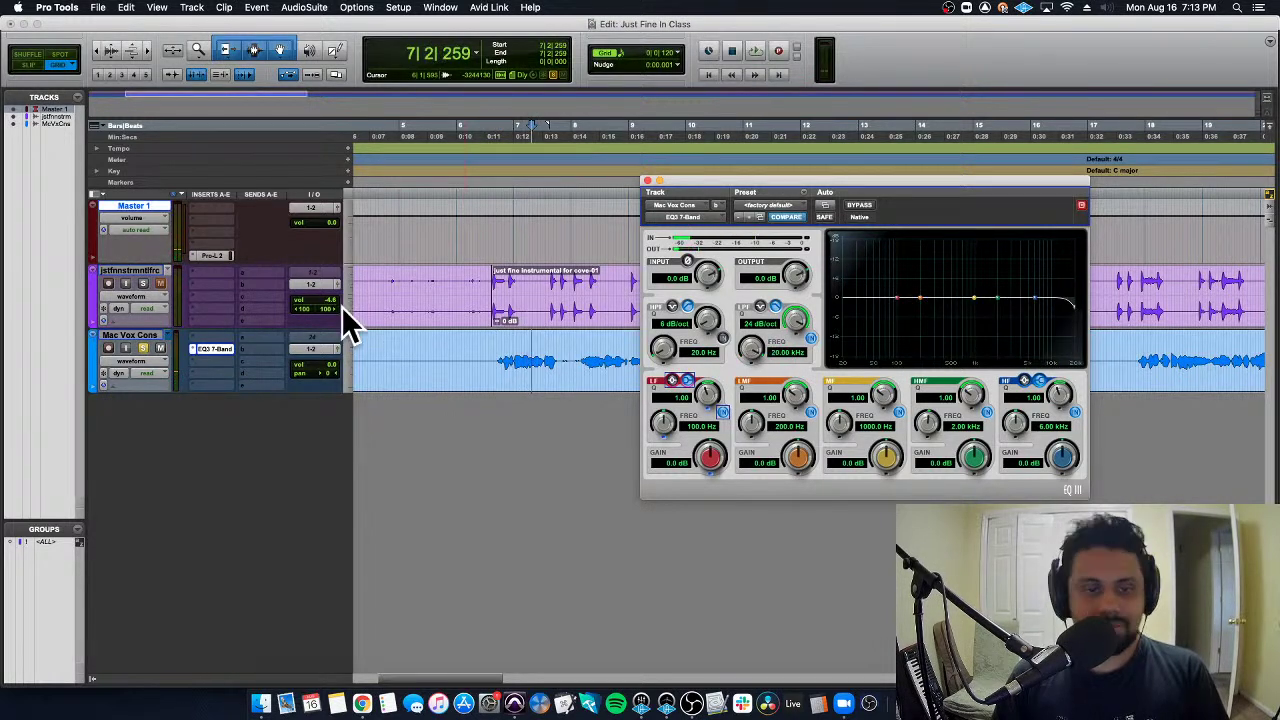
Make the EQ3 7-Band inactive on the vocal track and insert FabFilter Pro-Q 3 (mono) in the slot above it
left_click(207, 349, "ctrl+super")
left_click(213, 338)
mouse_move(259, 341)
mouse_move(363, 335)
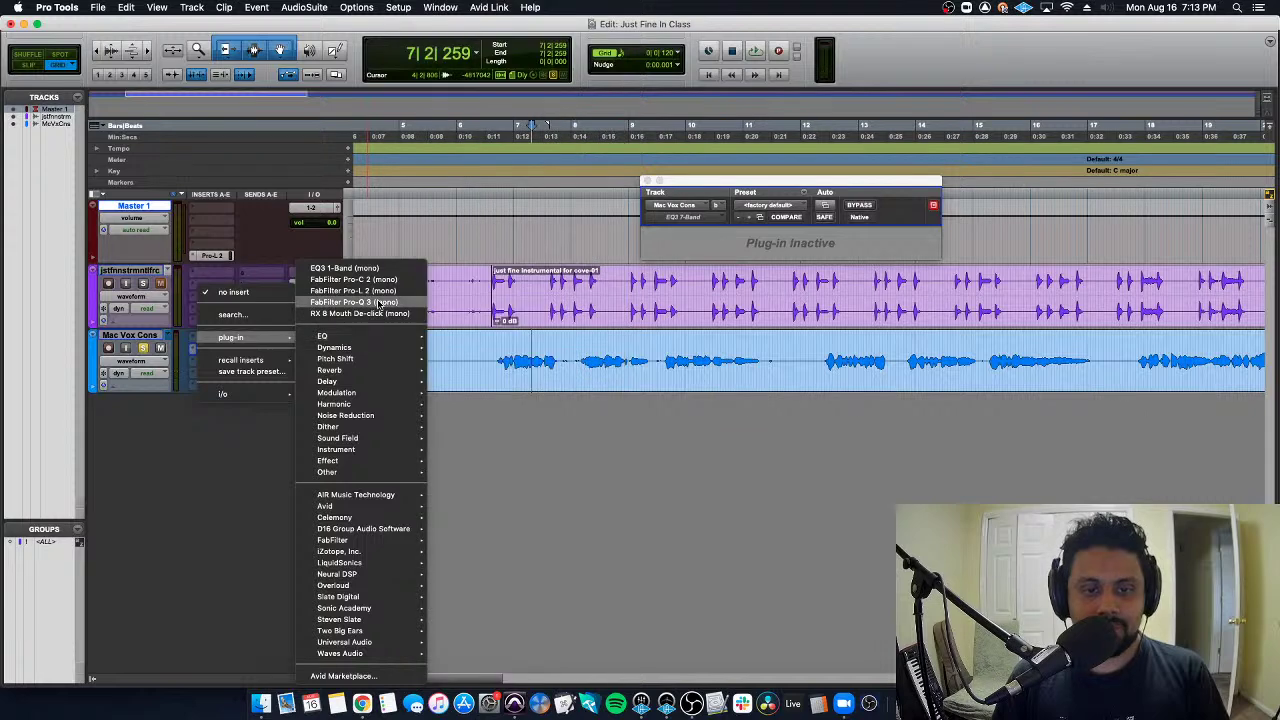
left_click(353, 301)
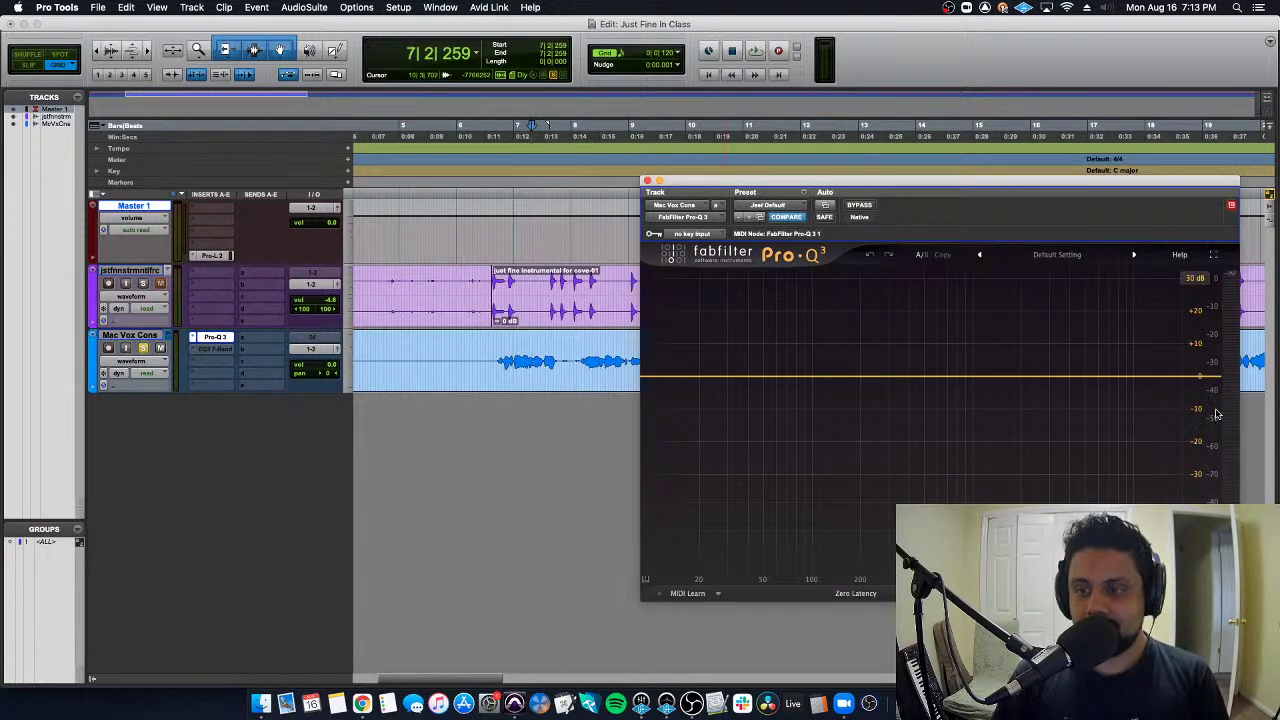
Demonstrate a steep 48 dB/oct high cut with a bell boost of 15.91 dB at about 54.5 Hz while playing the vocal
double_click(1215, 410)
left_click(1160, 356)
left_click(1152, 444)
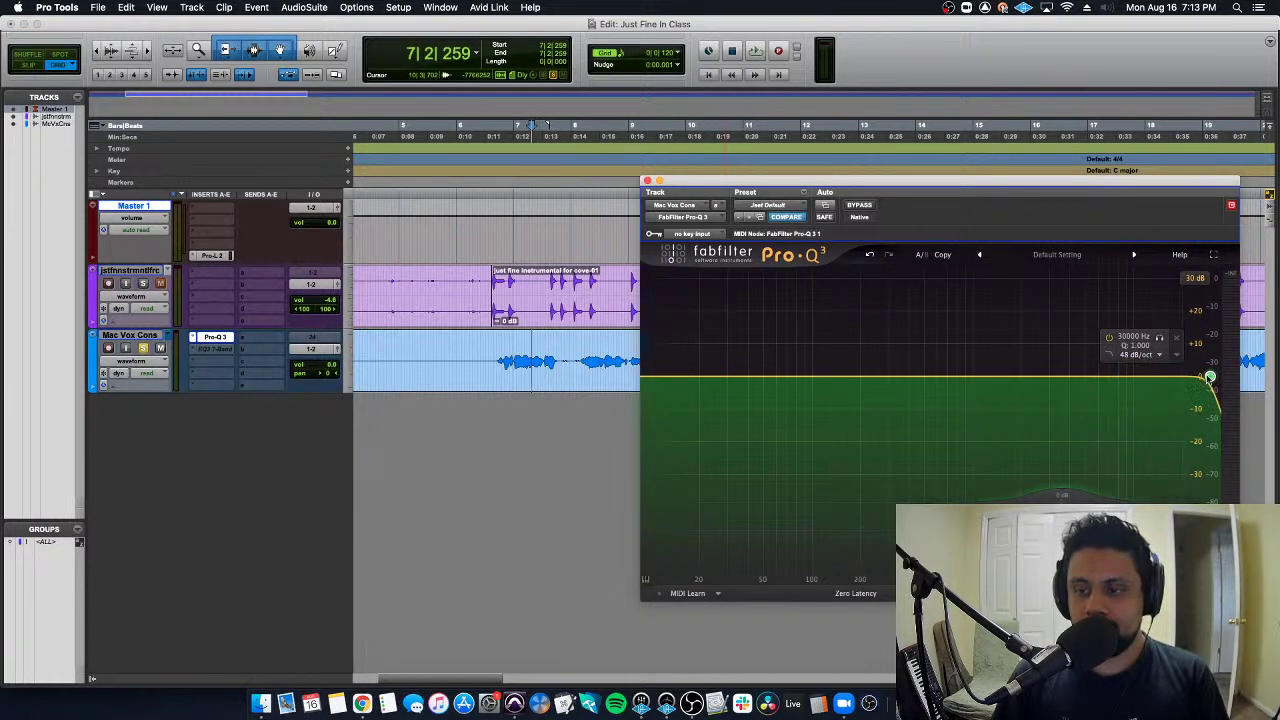
left_click_drag(1210, 376, 769, 327)
key("space")
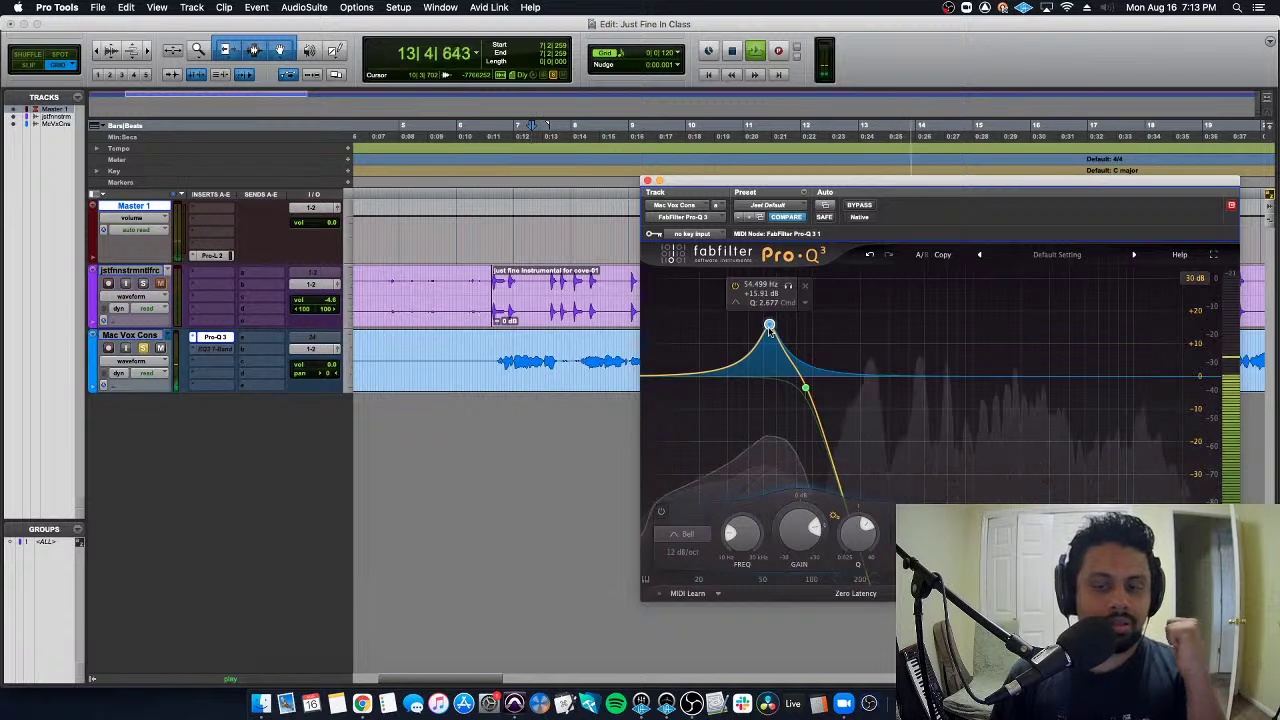
key("space")
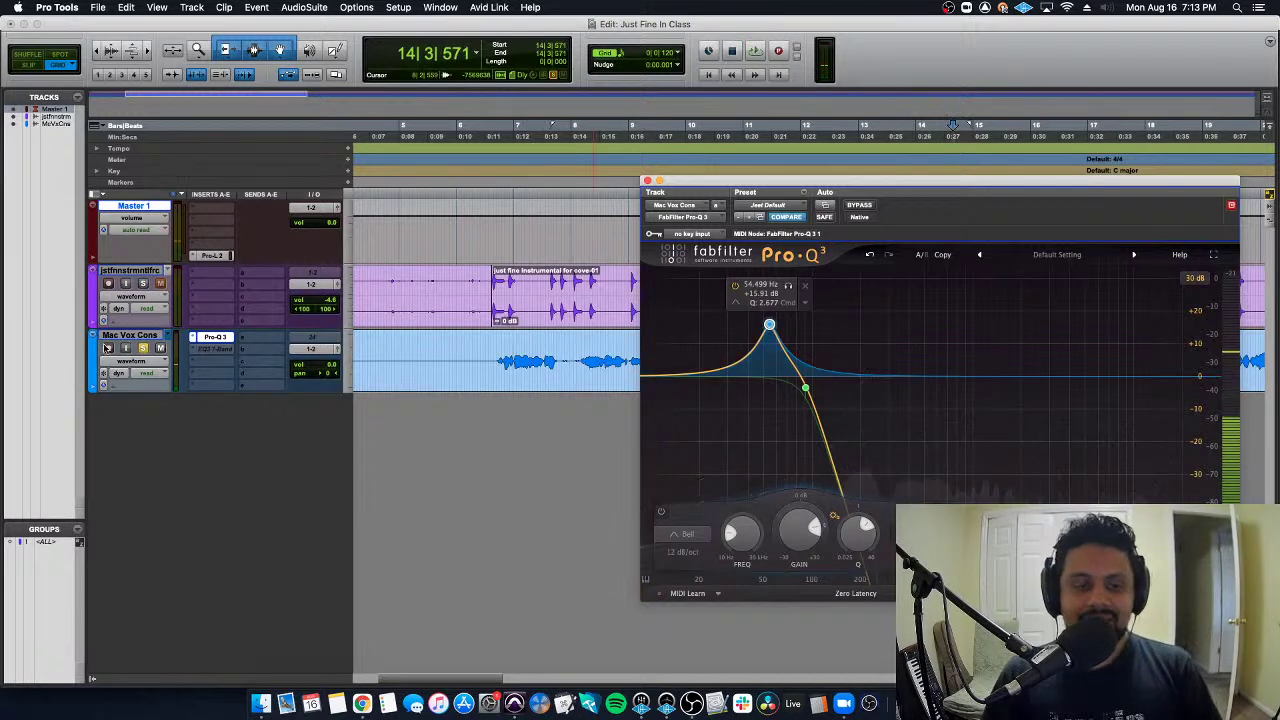
Remove FabFilter Pro-Q 3 from the vocal track and bring back the active EQ3 7-Band
left_click(210, 300)
left_click(220, 292)
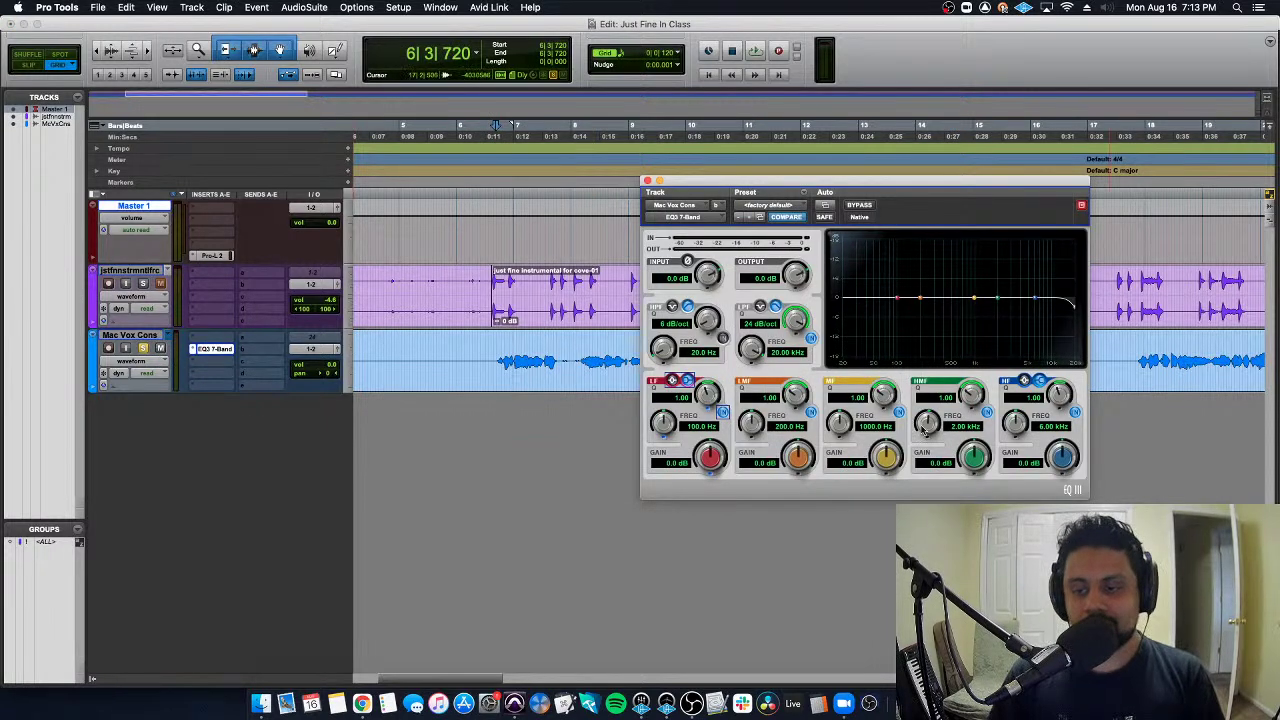
Disable the vocal EQ's low-pass filter, and enable its high-pass filter with a 24 dB/oct slope
left_click(811, 338)
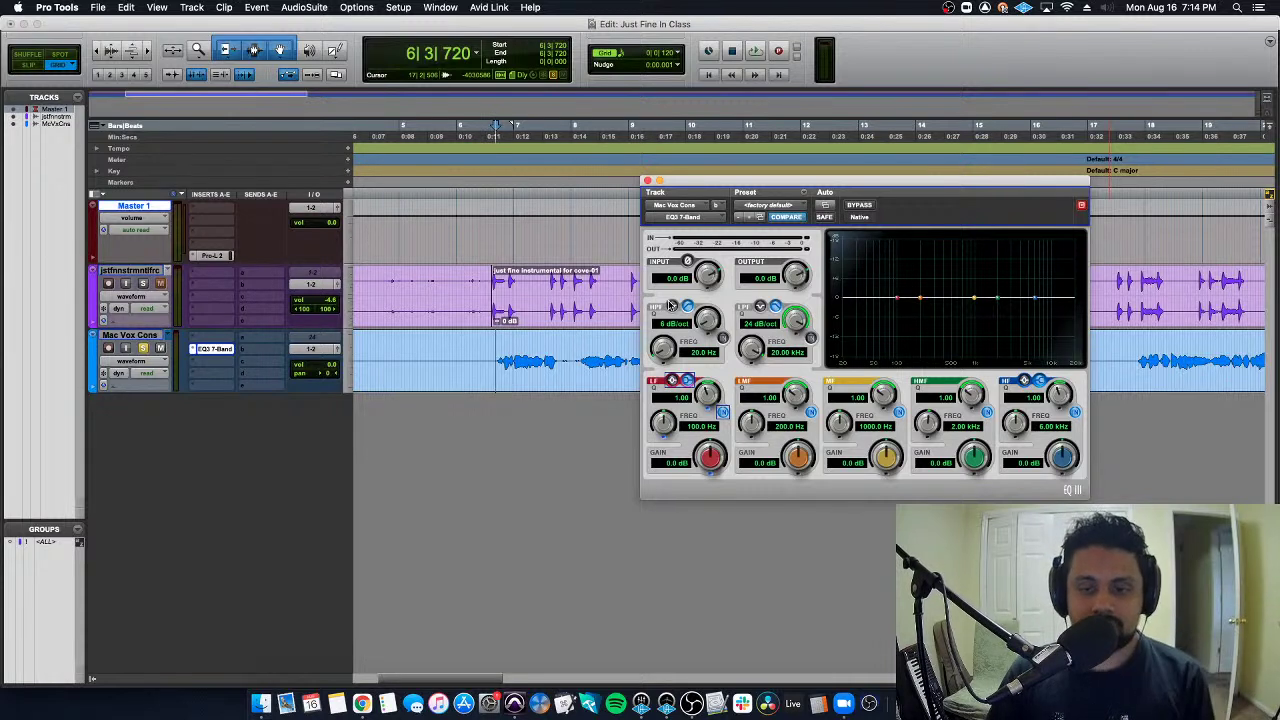
left_click(723, 338)
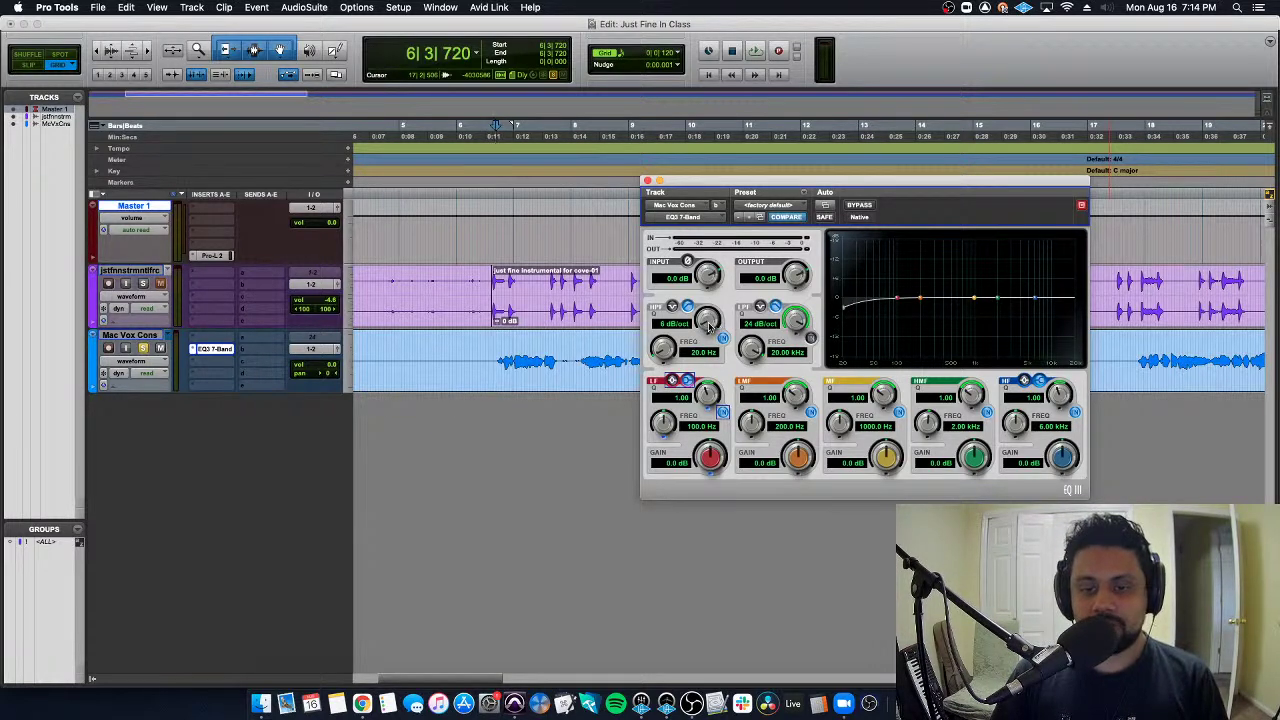
left_click_drag(708, 326, 710, 300)
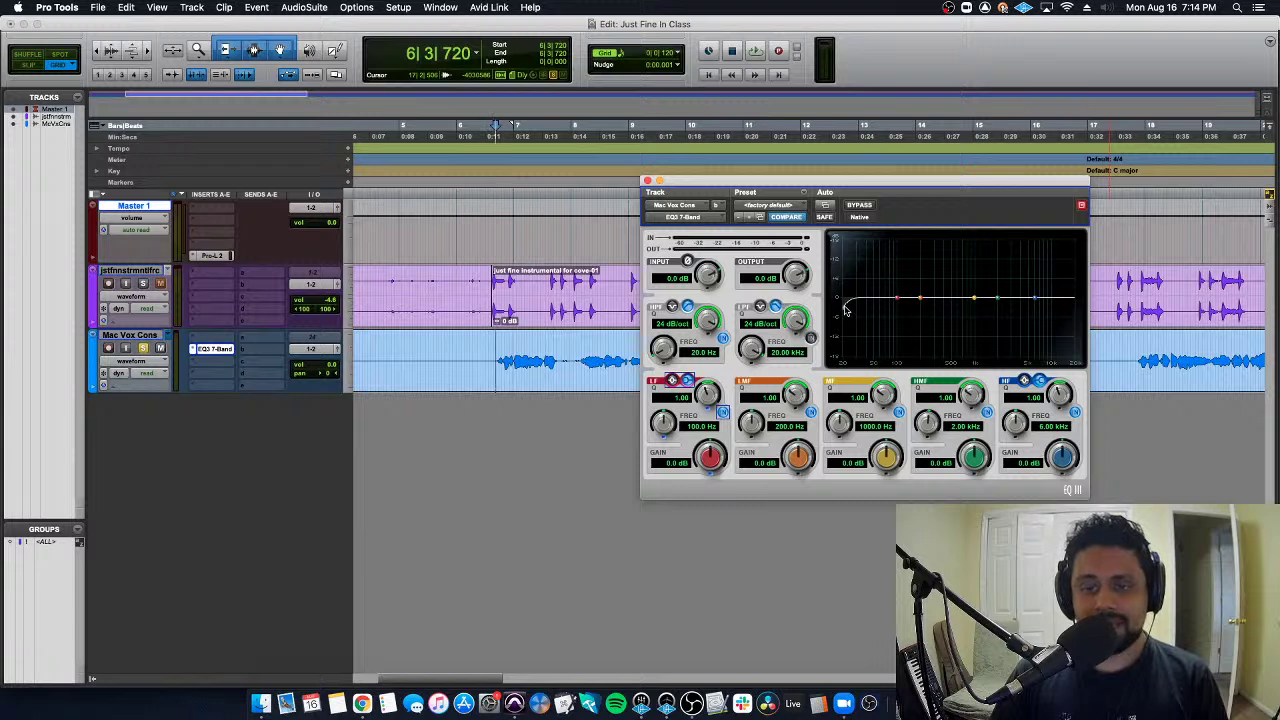
Sweep the vocal EQ's high-pass frequency up to 106.0 Hz, and bring it back down to 47.0 Hz
left_click_drag(845, 310, 884, 316)
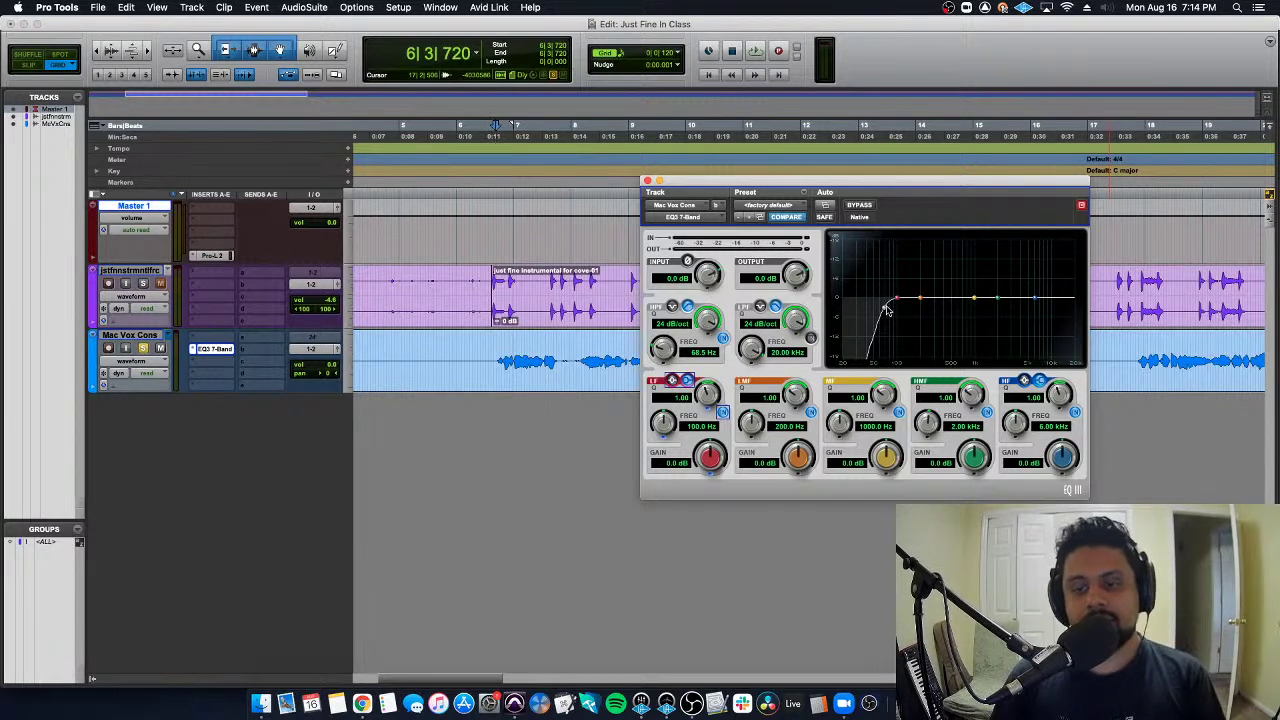
left_click_drag(885, 309, 887, 309)
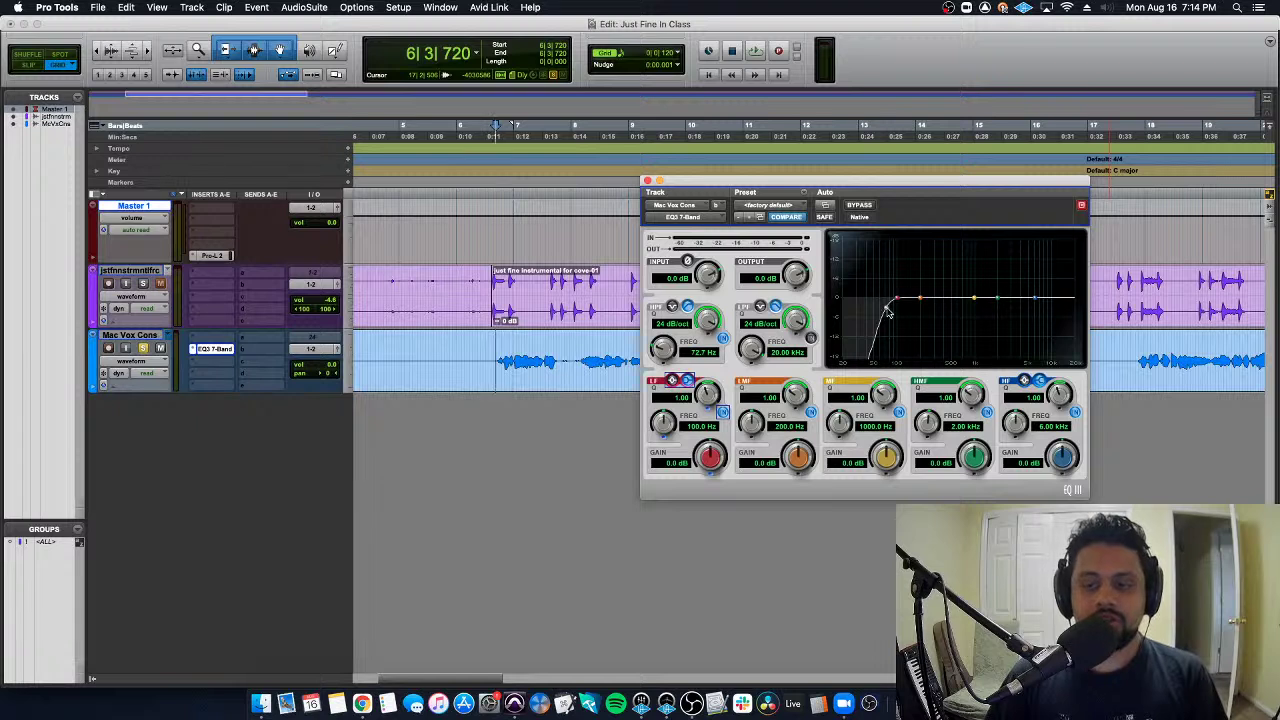
left_click_drag(887, 313, 891, 311)
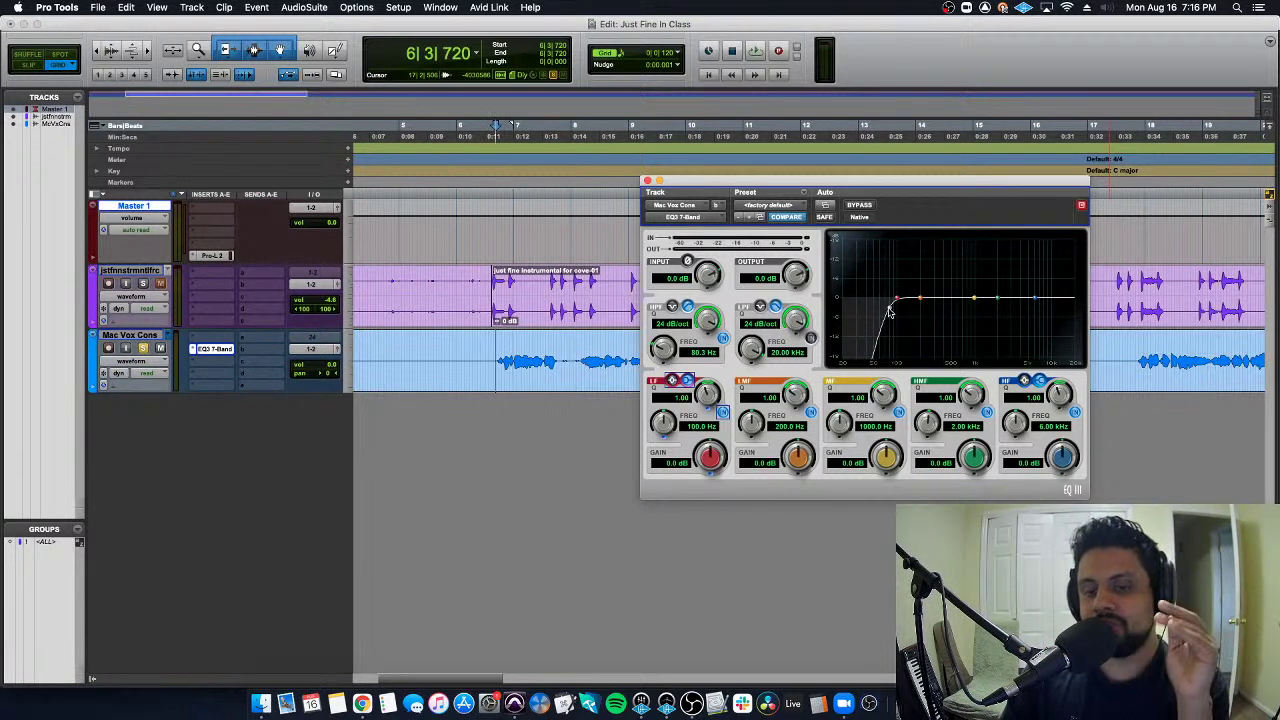
left_click_drag(890, 312, 899, 311)
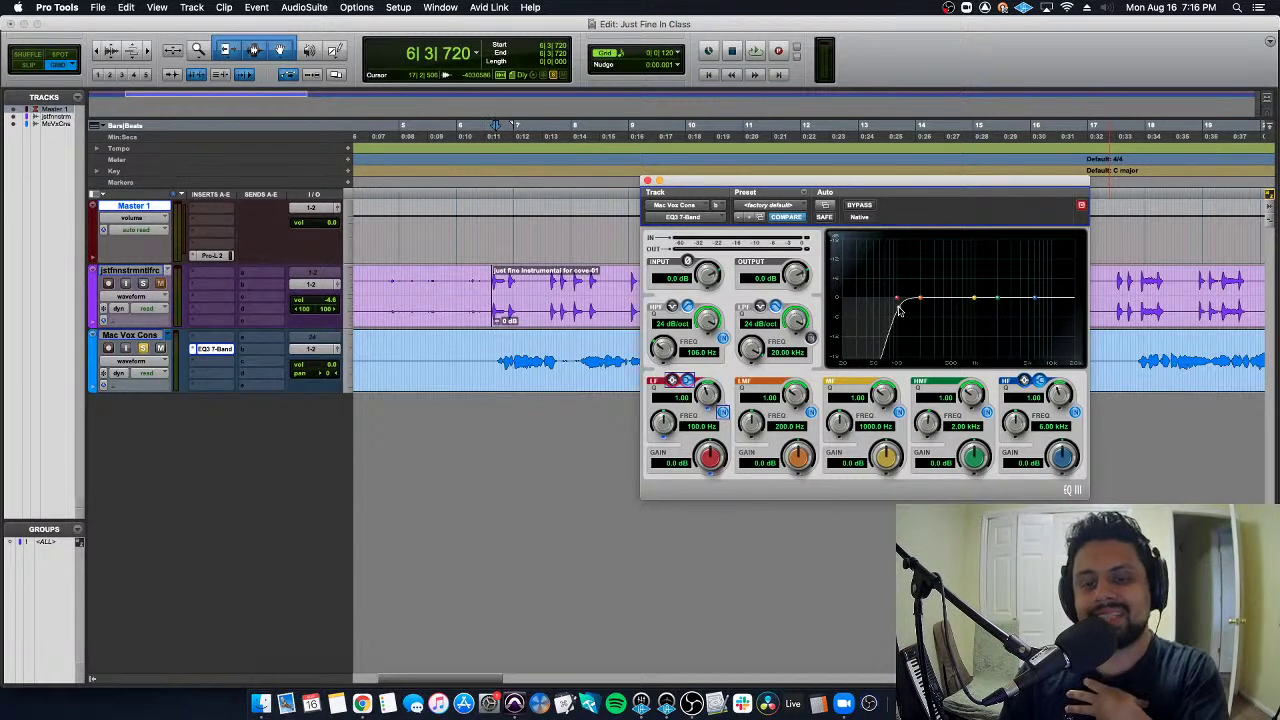
left_click_drag(899, 311, 872, 314)
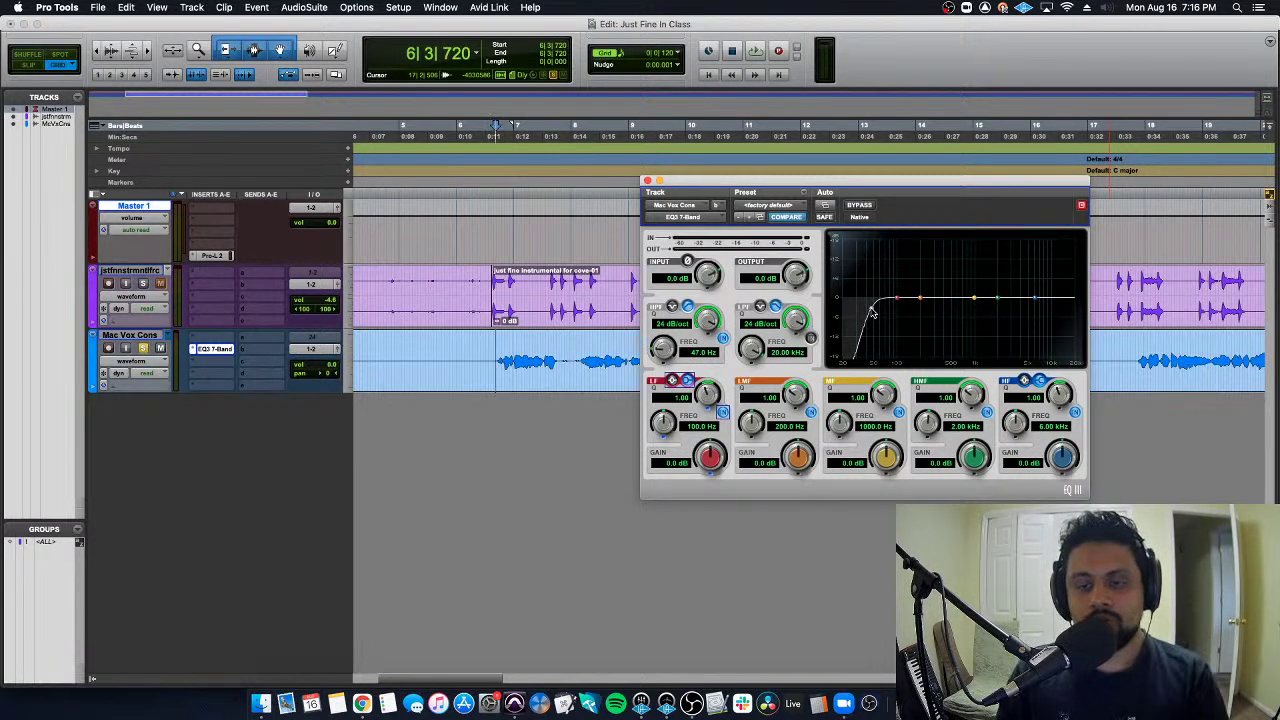
Sweep the vocal EQ's high-pass frequency up to 167.3 Hz while playing the vocal
key("space")
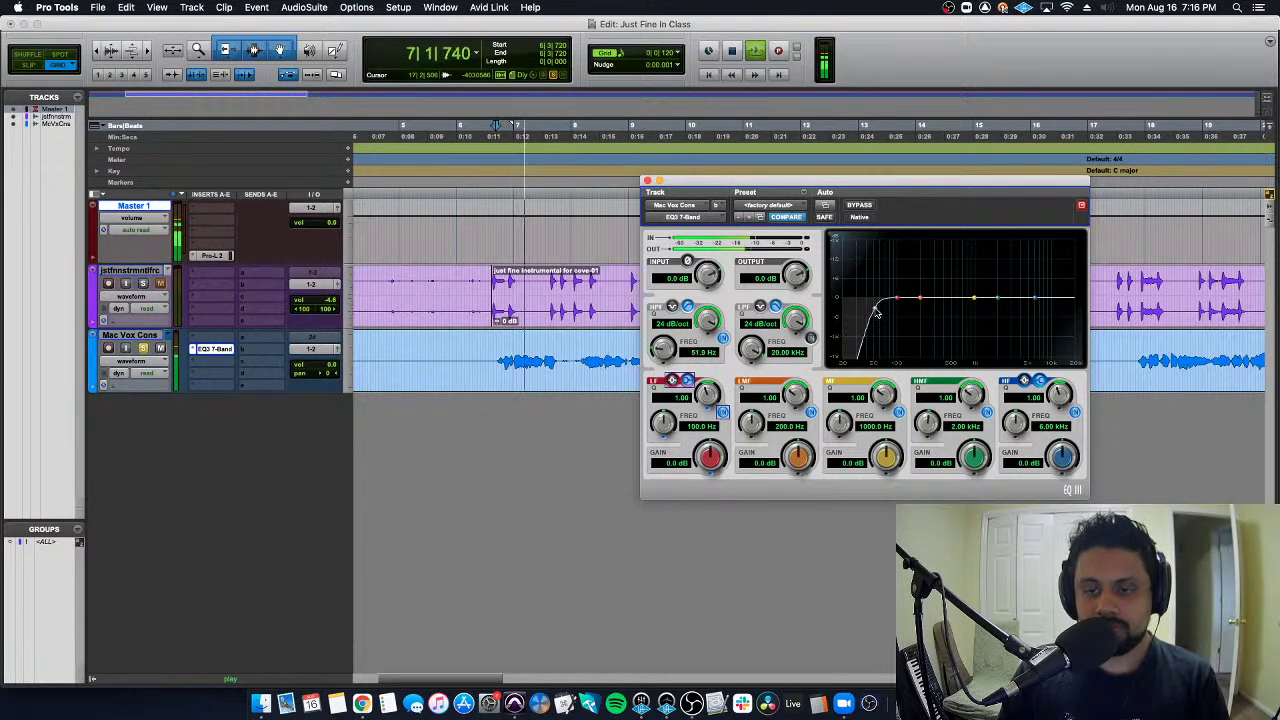
left_click_drag(872, 314, 914, 308)
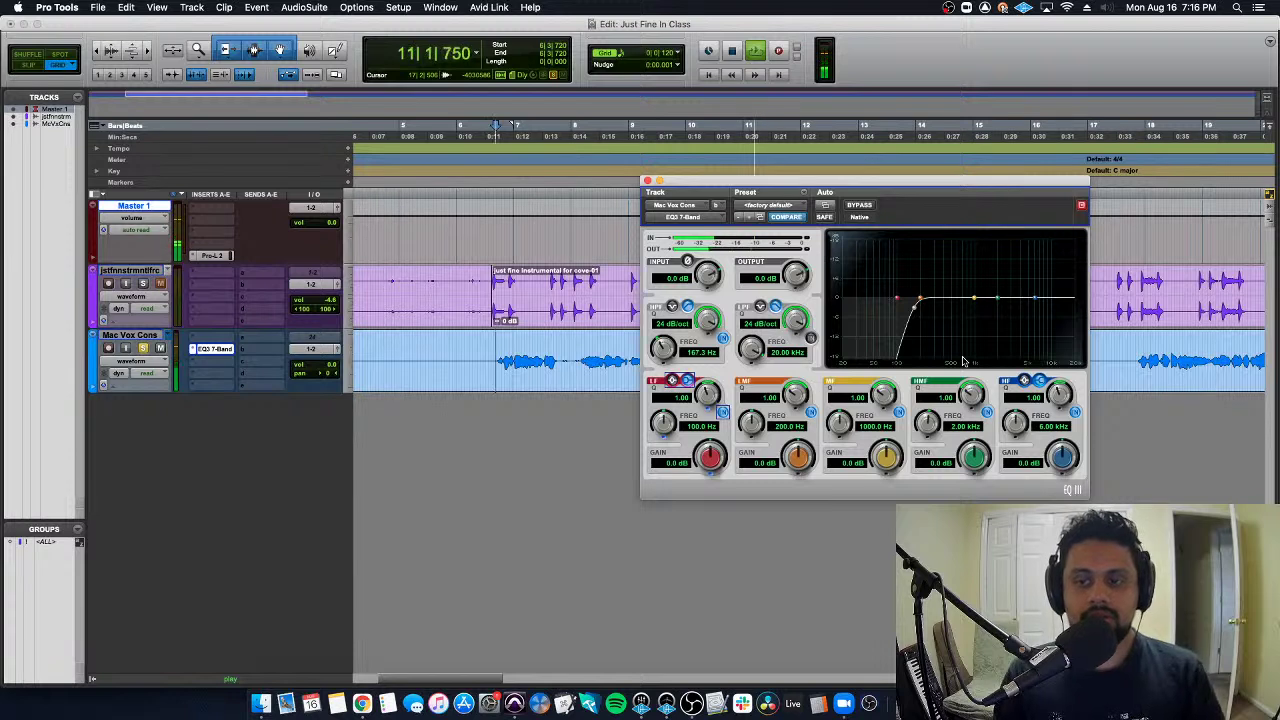
key("space")
key("space")
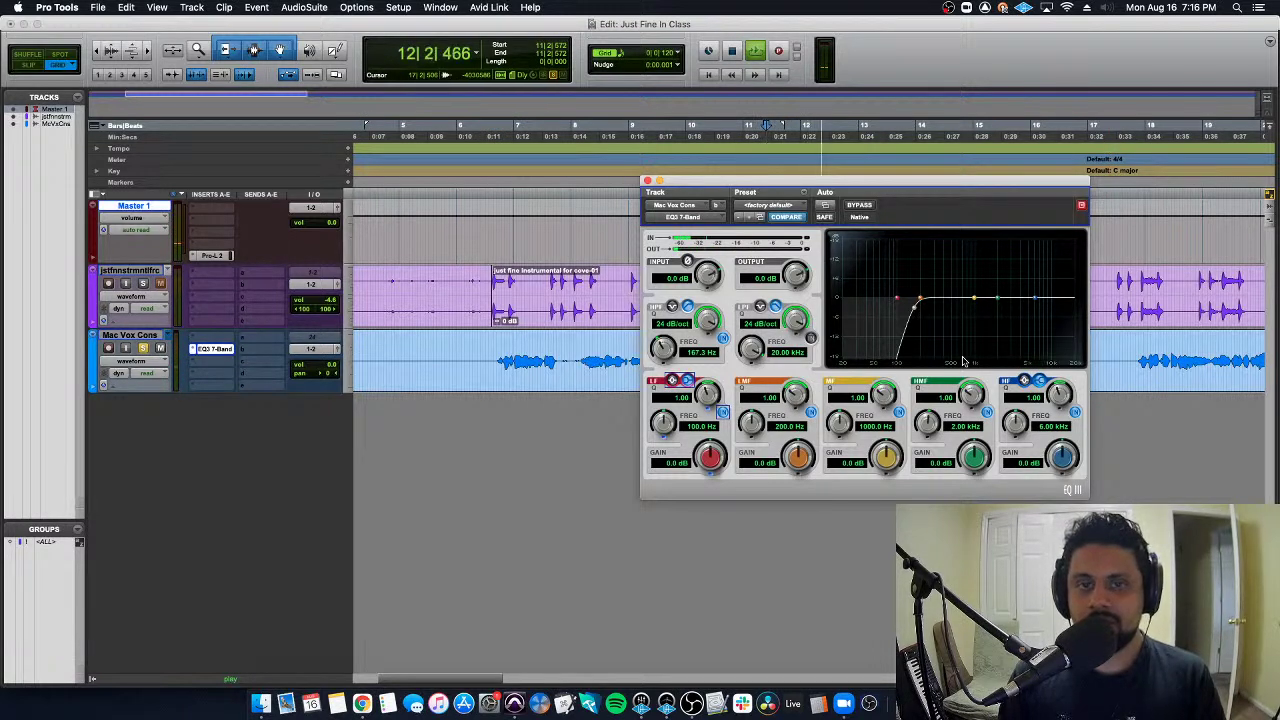
key("space")
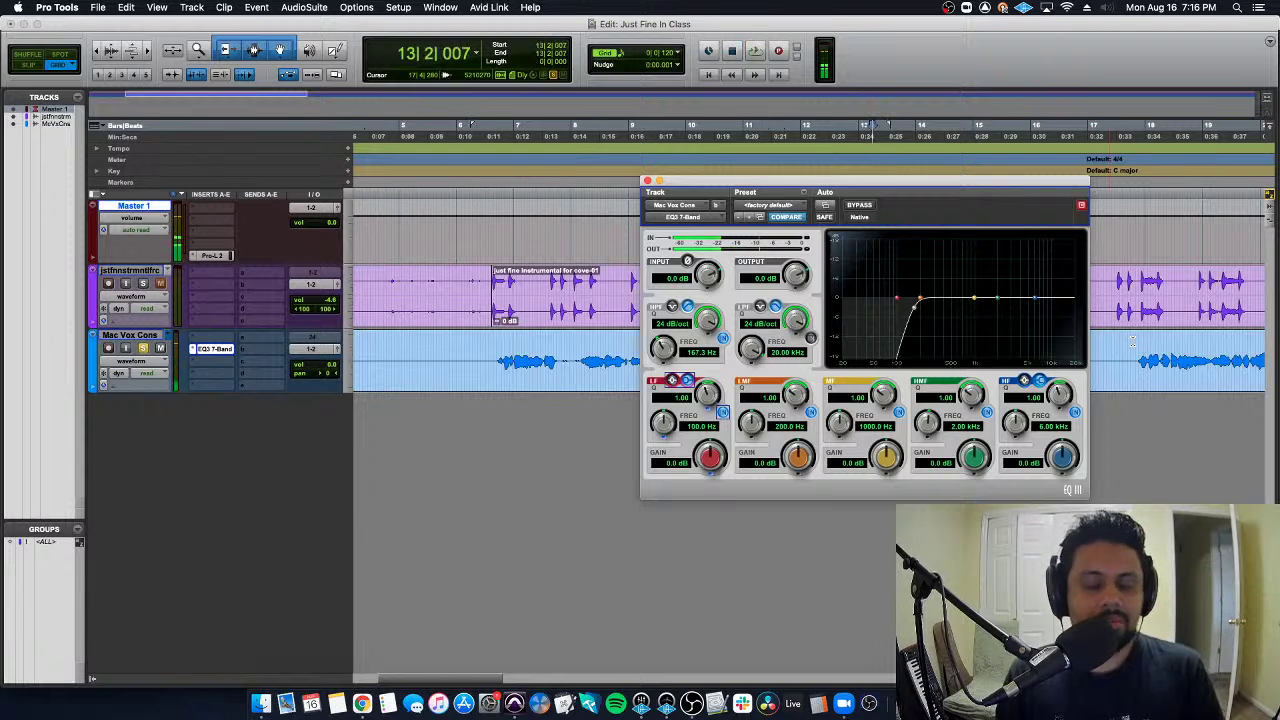
Sweep the vocal EQ's high-pass frequency during playback to 103.9 Hz, up to 196.1 Hz, and back down to 99.8 Hz
left_click_drag(913, 311, 906, 316)
key("space")
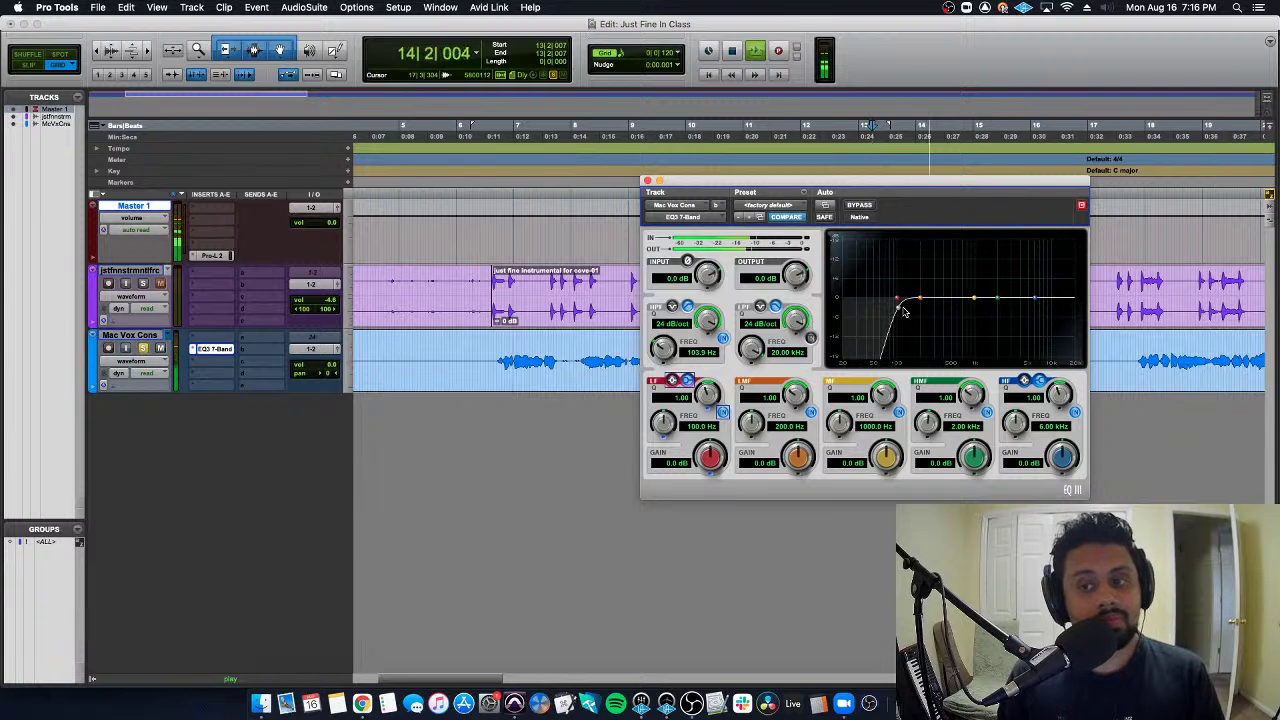
left_click_drag(903, 312, 920, 310)
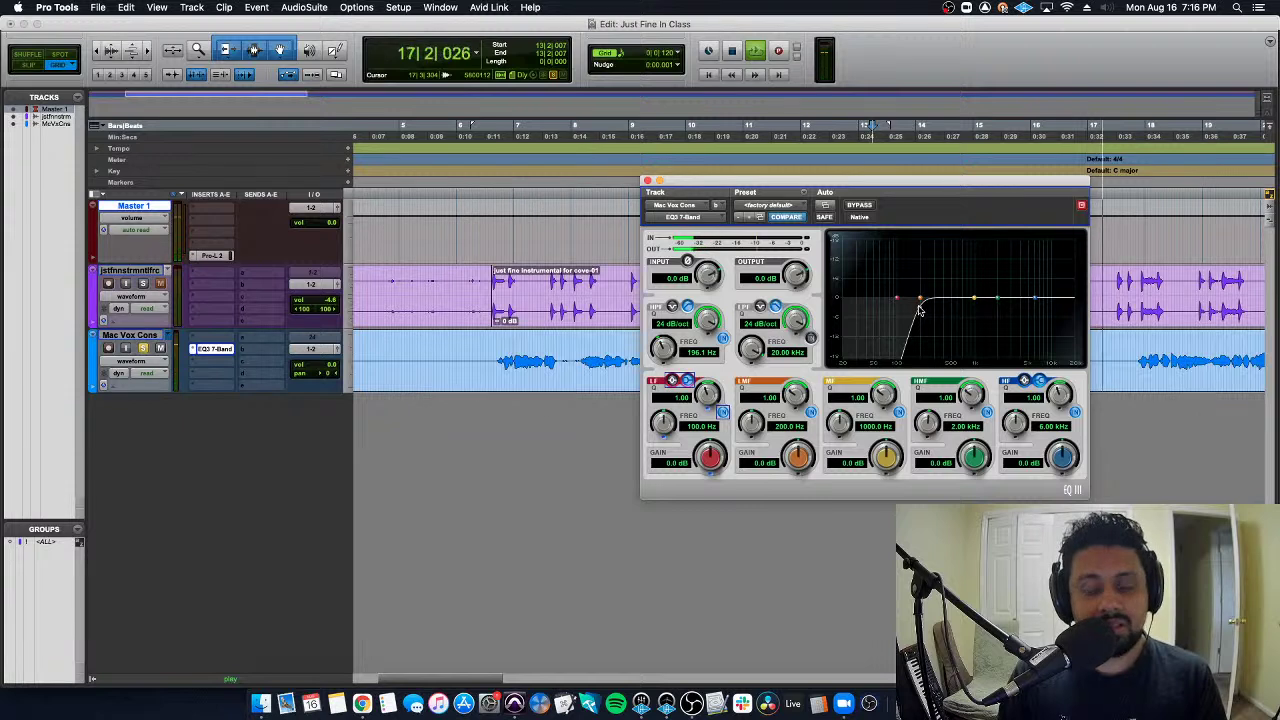
left_click_drag(920, 311, 896, 311)
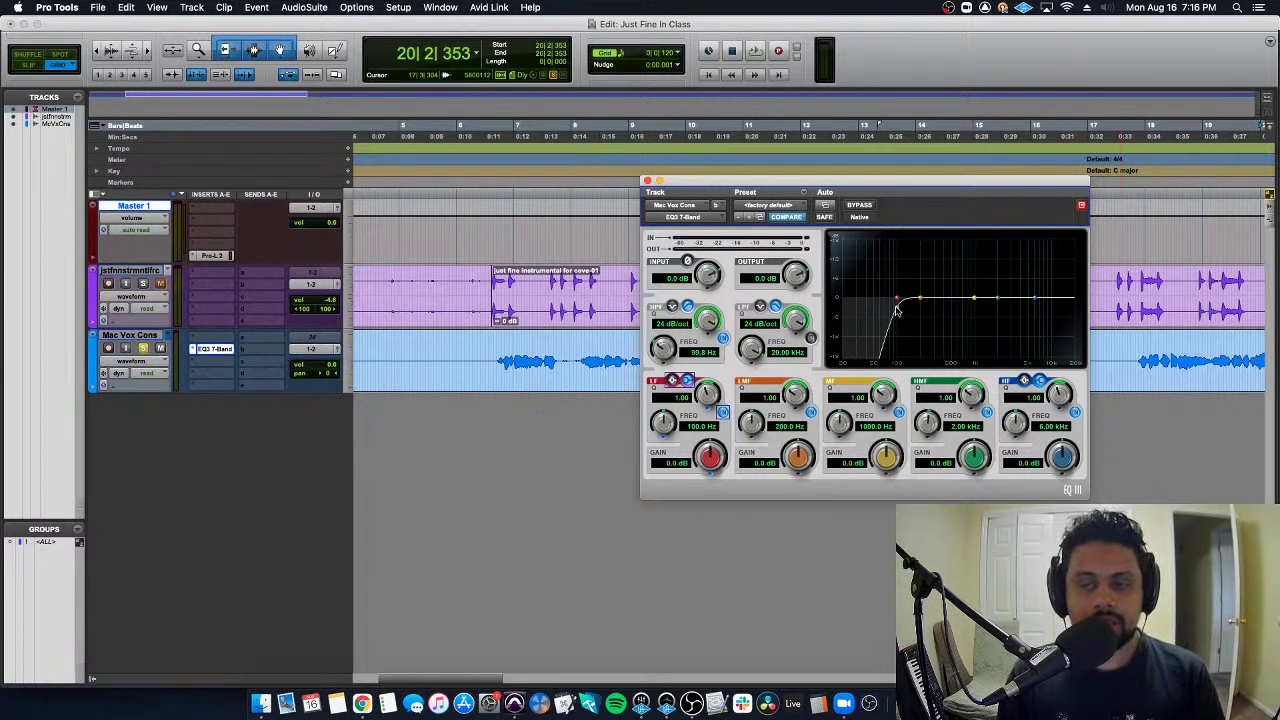
Lower the vocal's high-pass frequency through 80.3 and 64.5 Hz to 47.9 Hz, and settle it at 65.8 Hz during playback
left_click_drag(897, 311, 890, 312)
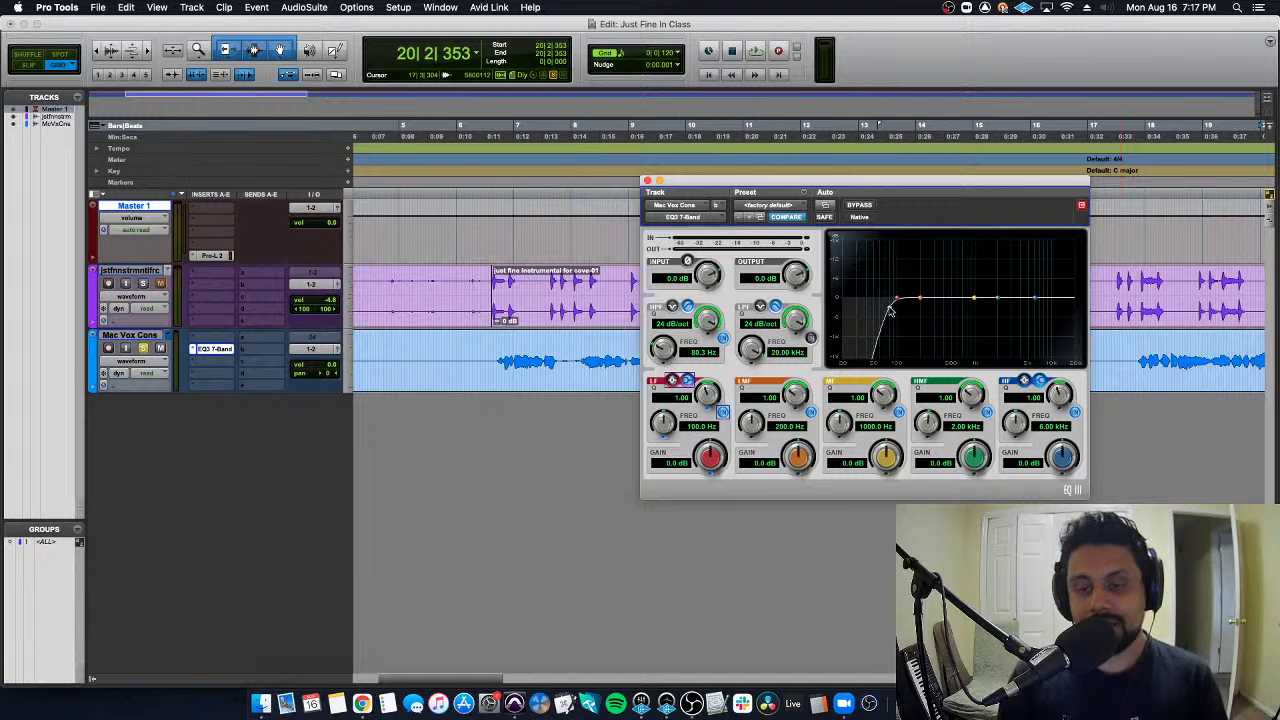
left_click_drag(890, 312, 882, 314)
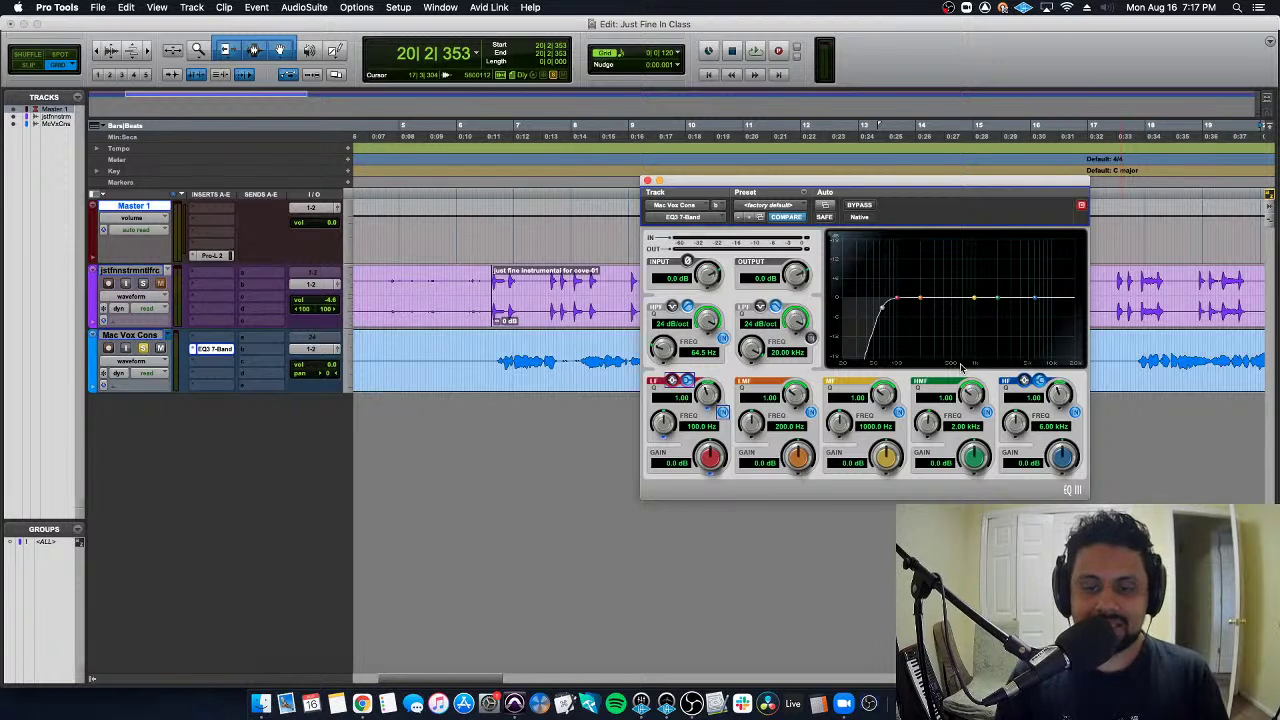
key("space")
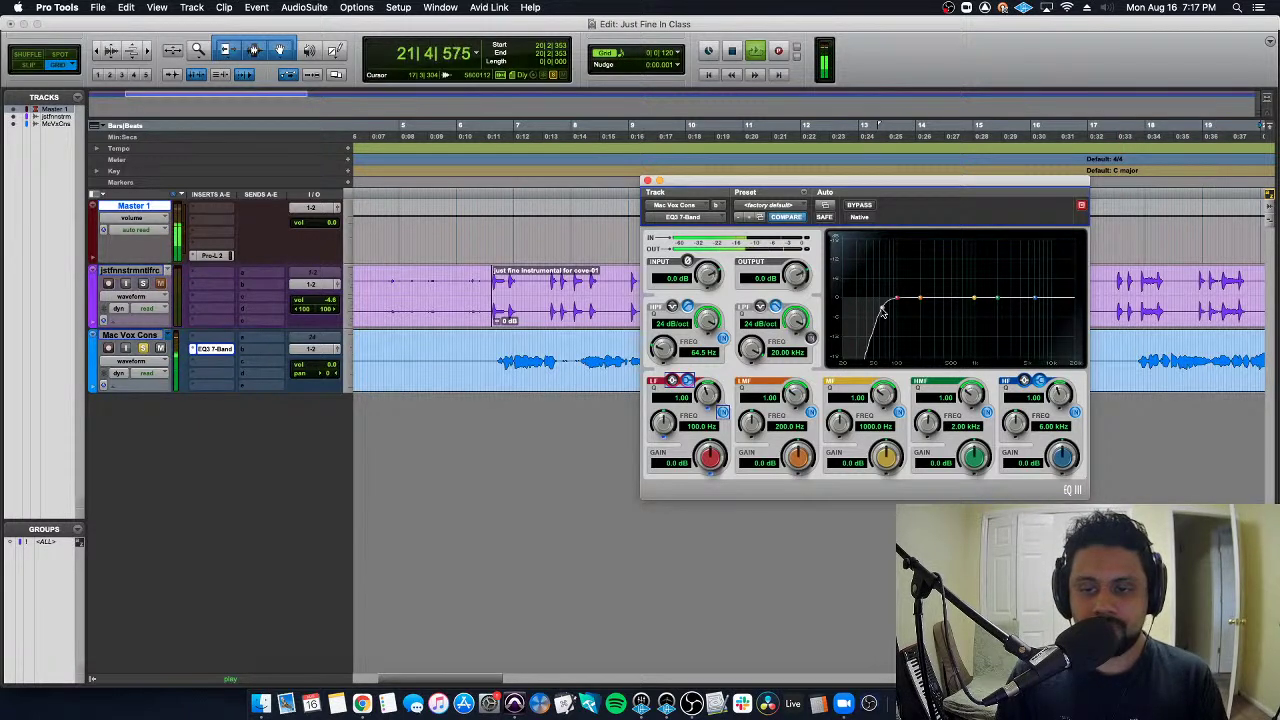
left_click_drag(882, 312, 871, 313)
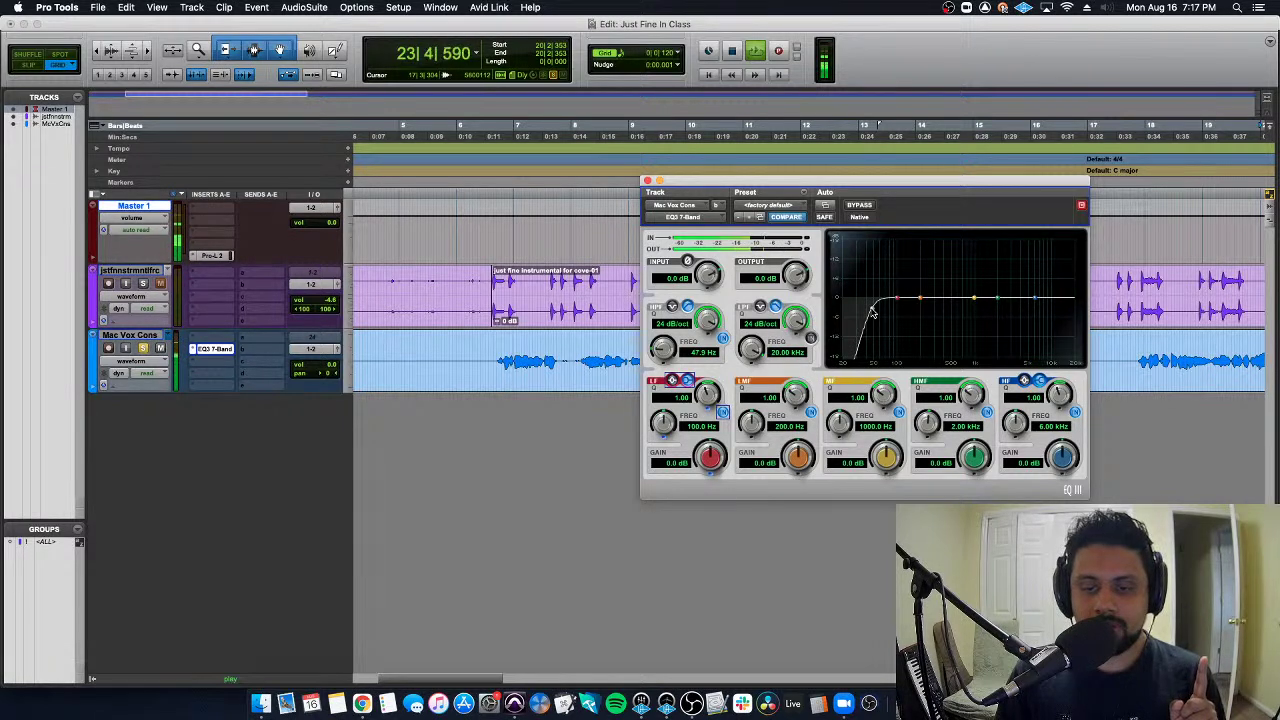
left_click_drag(871, 313, 884, 311)
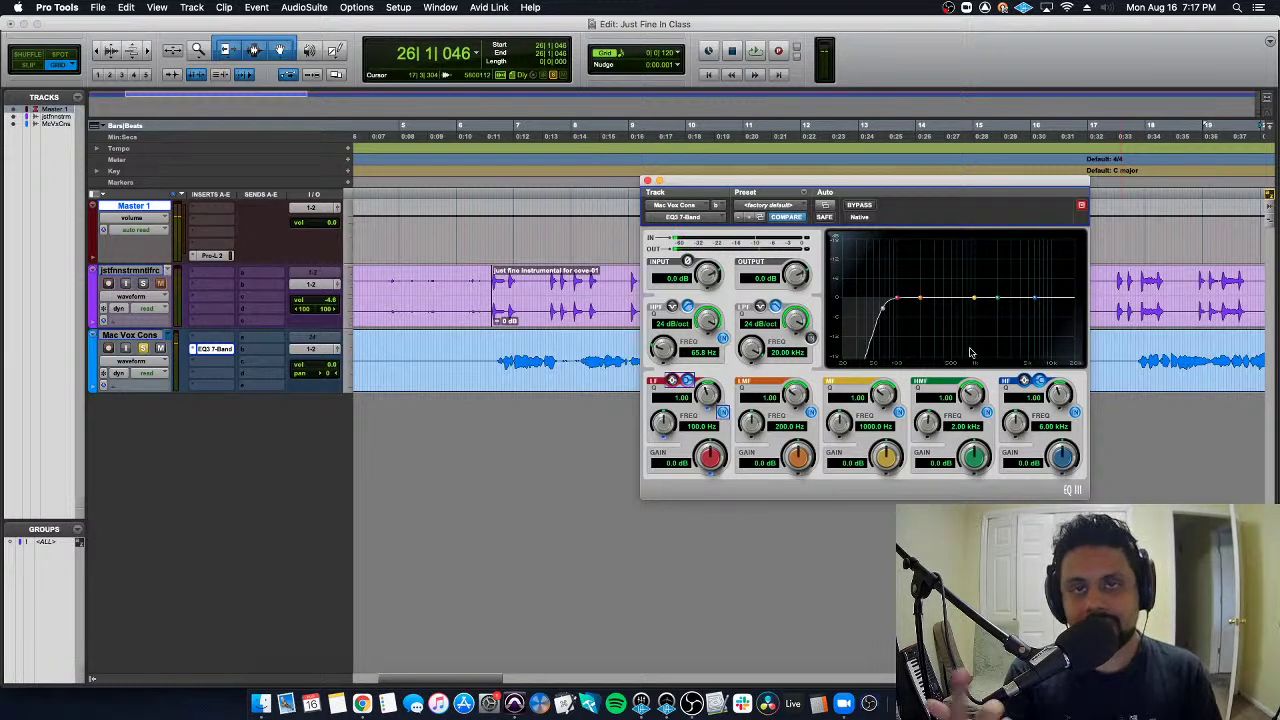
Audition the vocal from bar 29|2|600 with the timeline zoomed out to show more of the song
key("super+bracketleft")
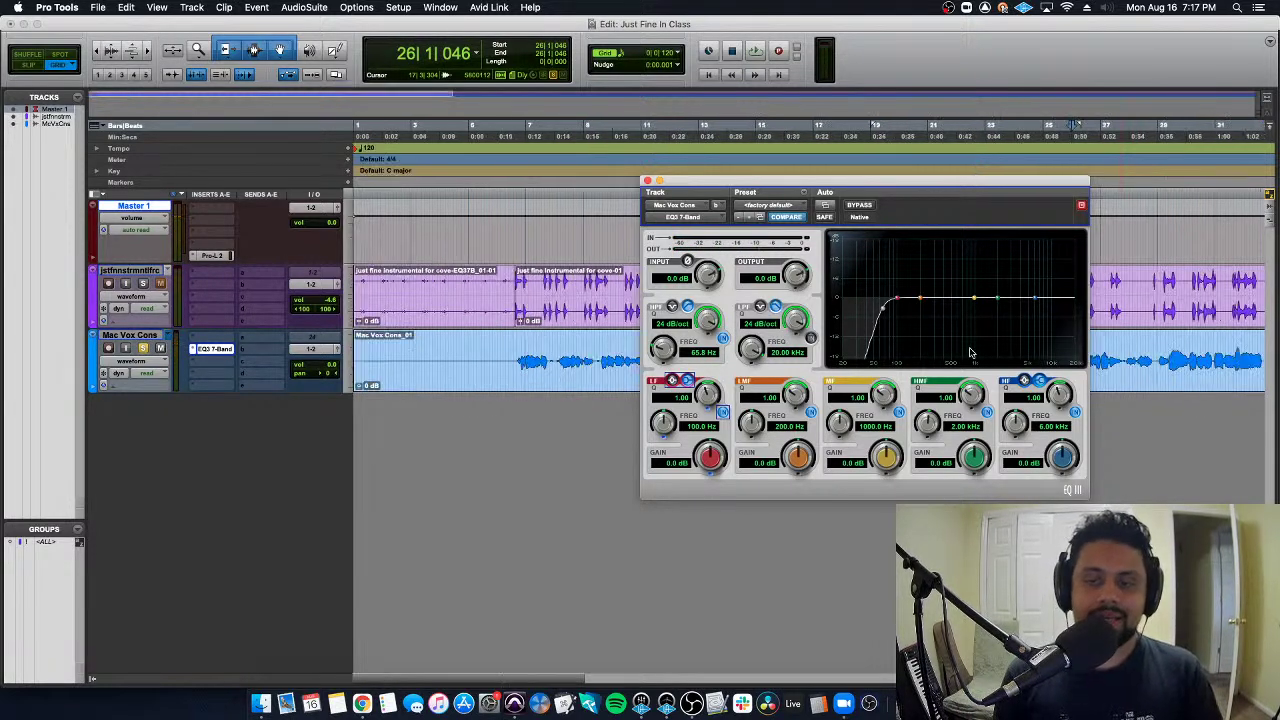
key("super+bracketleft")
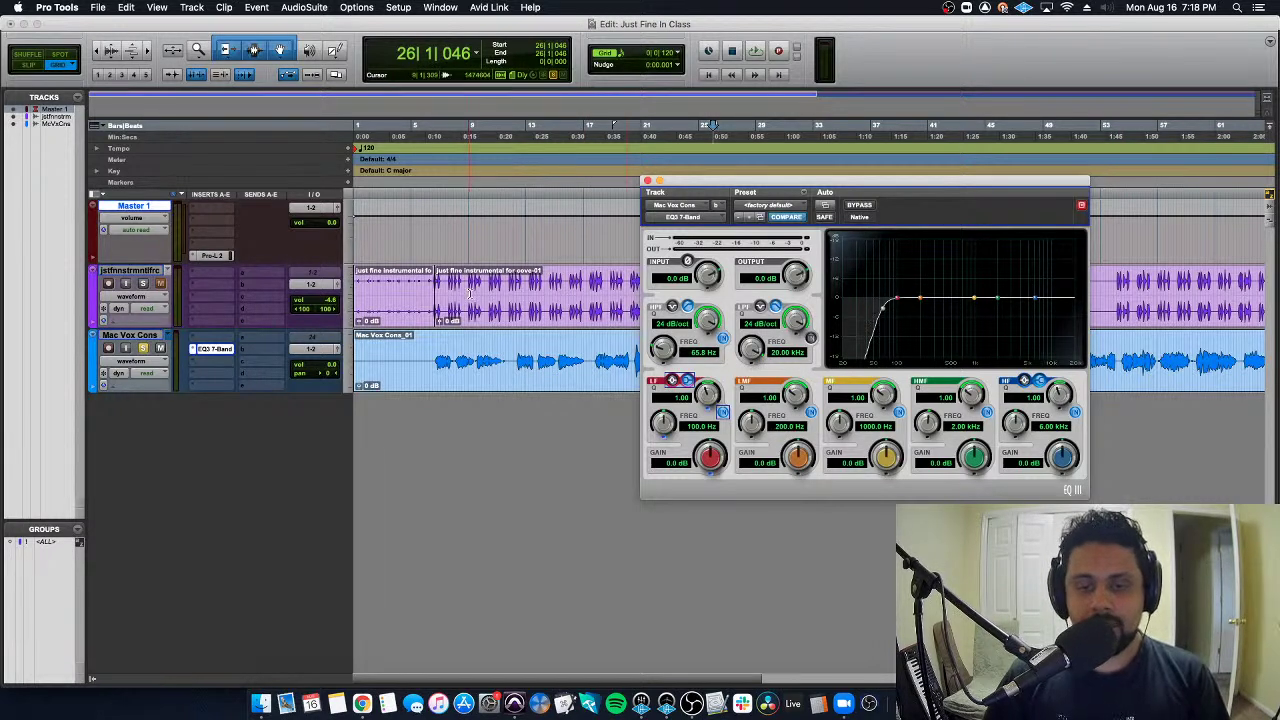
key("r")
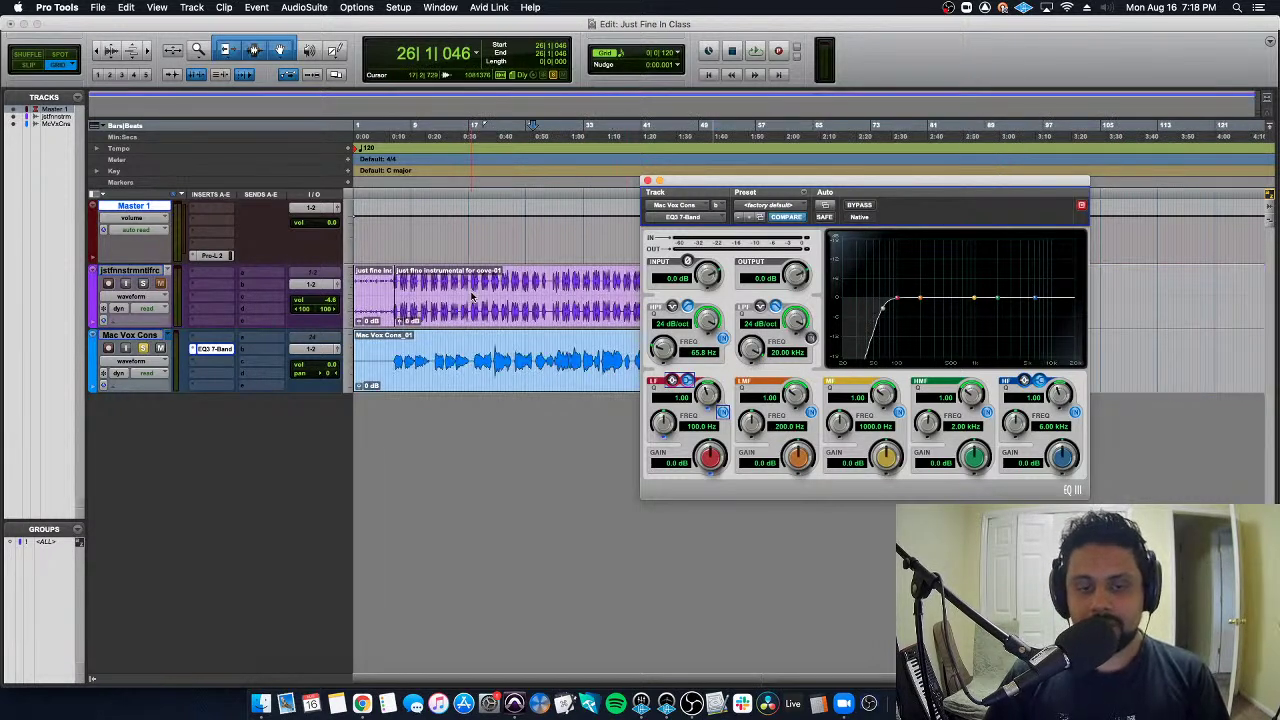
left_click(557, 348)
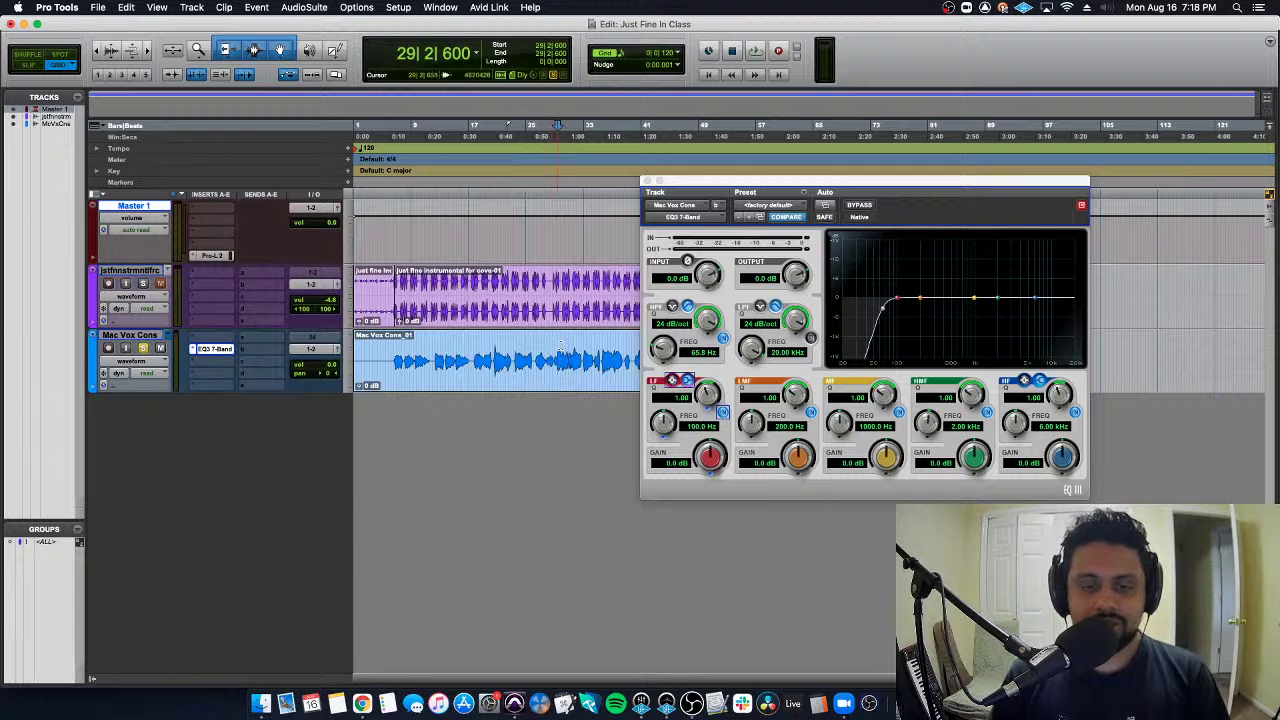
key("space")
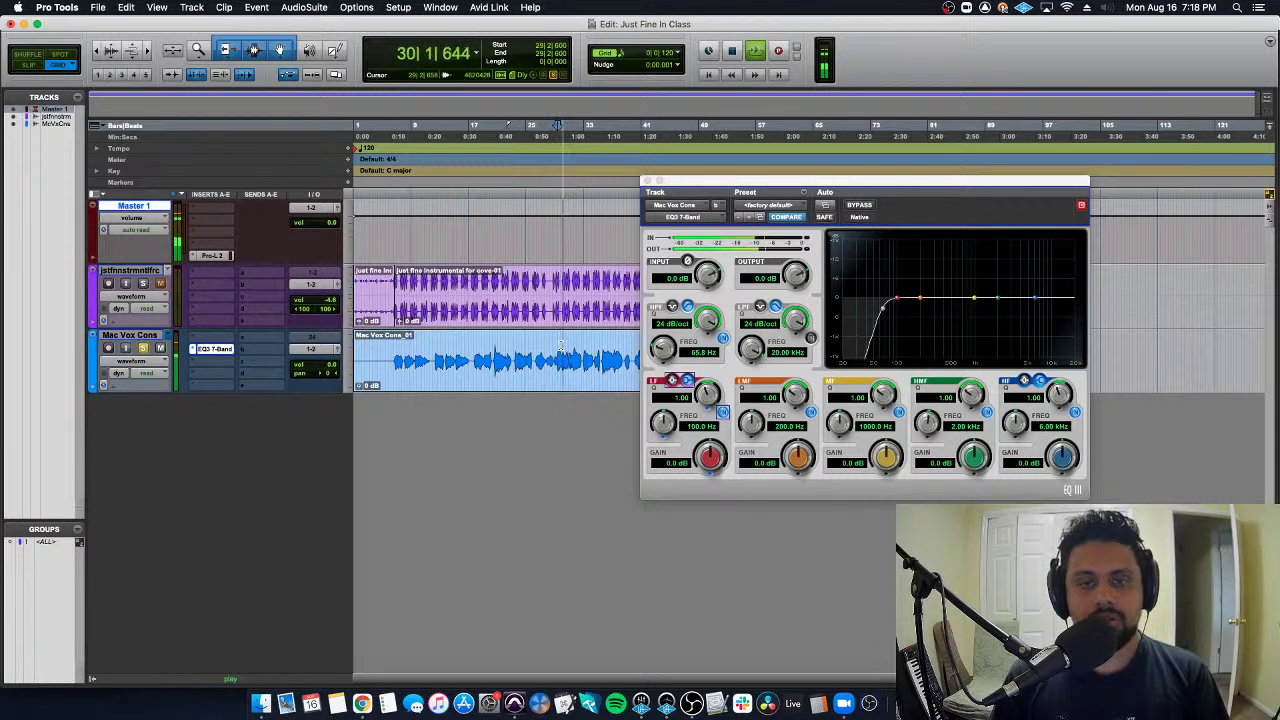
key("space")
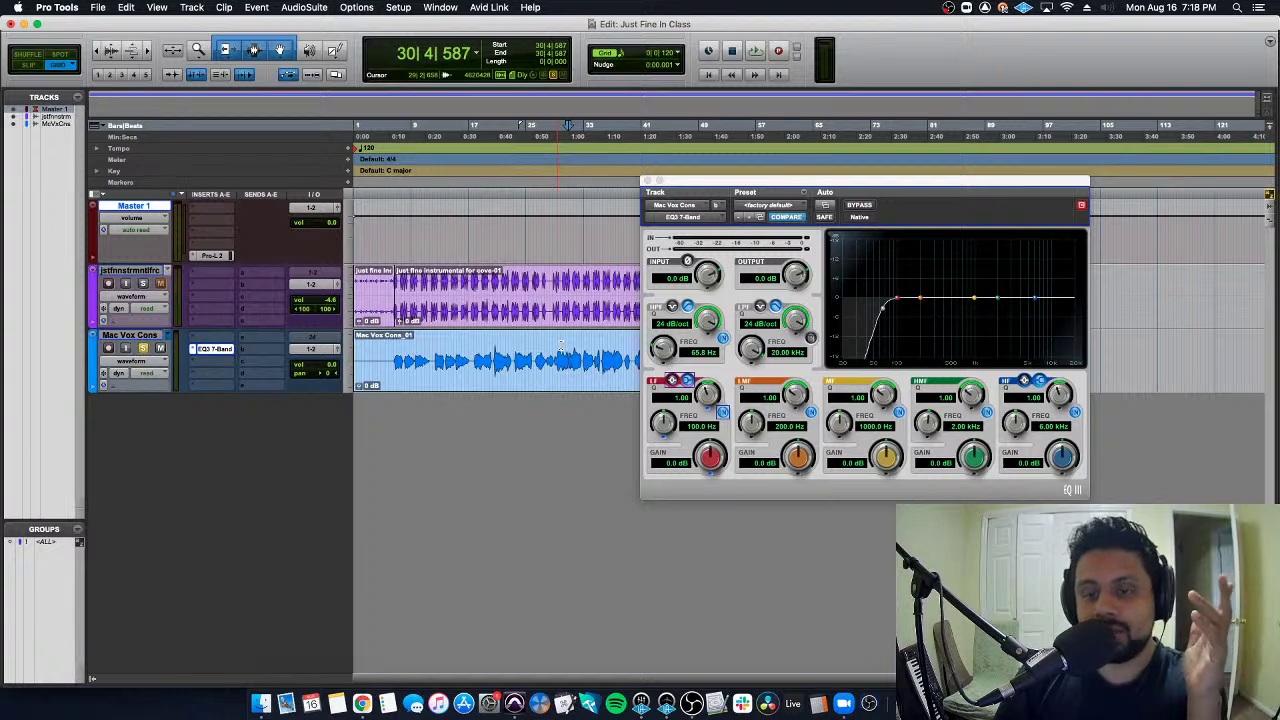
Boost the vocal EQ's LMF band 6.7 dB at 184.7 Hz with a Q of 2.19, and flatten it to -0.1 dB at 291.6 Hz
left_click_drag(915, 304, 918, 280)
left_click_drag(795, 400, 797, 383)
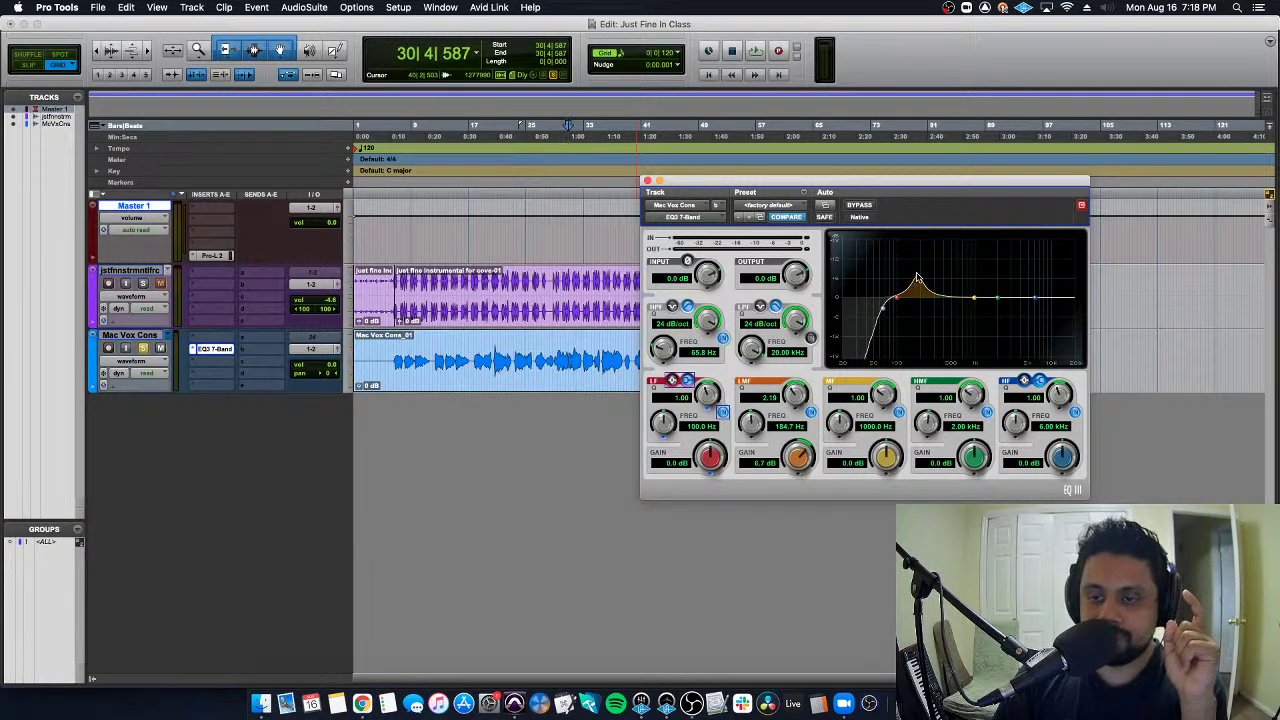
left_click_drag(918, 280, 953, 303)
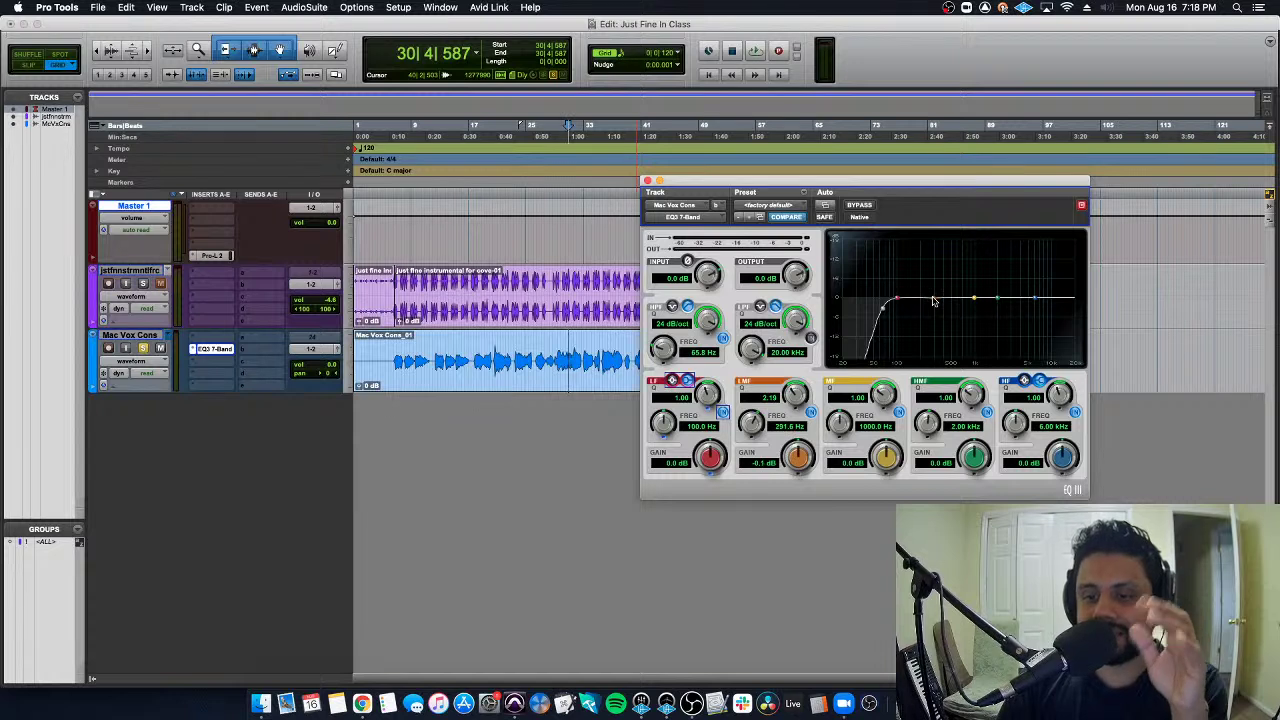
Boost the LMF band 8.1 dB at 607.8 Hz while playing the vocal, and cut it to -3.8 dB at 658.1 Hz
left_click_drag(933, 300, 958, 276)
key("space")
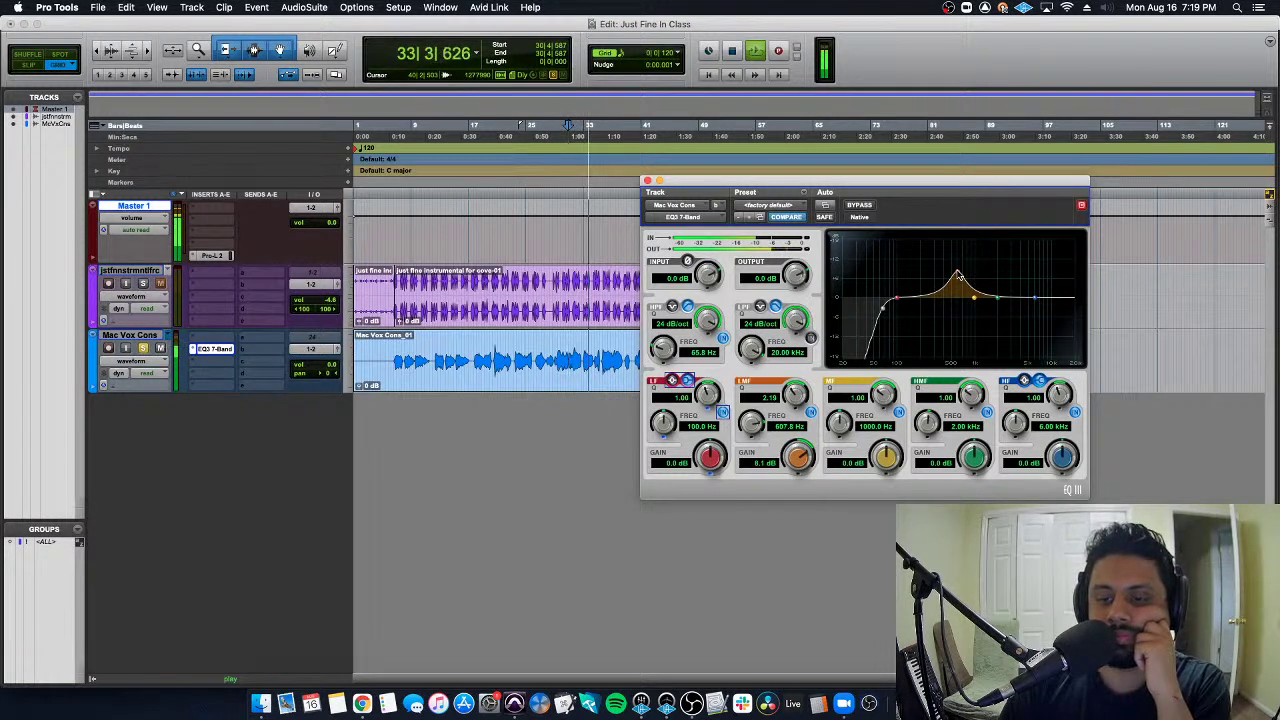
left_click_drag(958, 276, 960, 307)
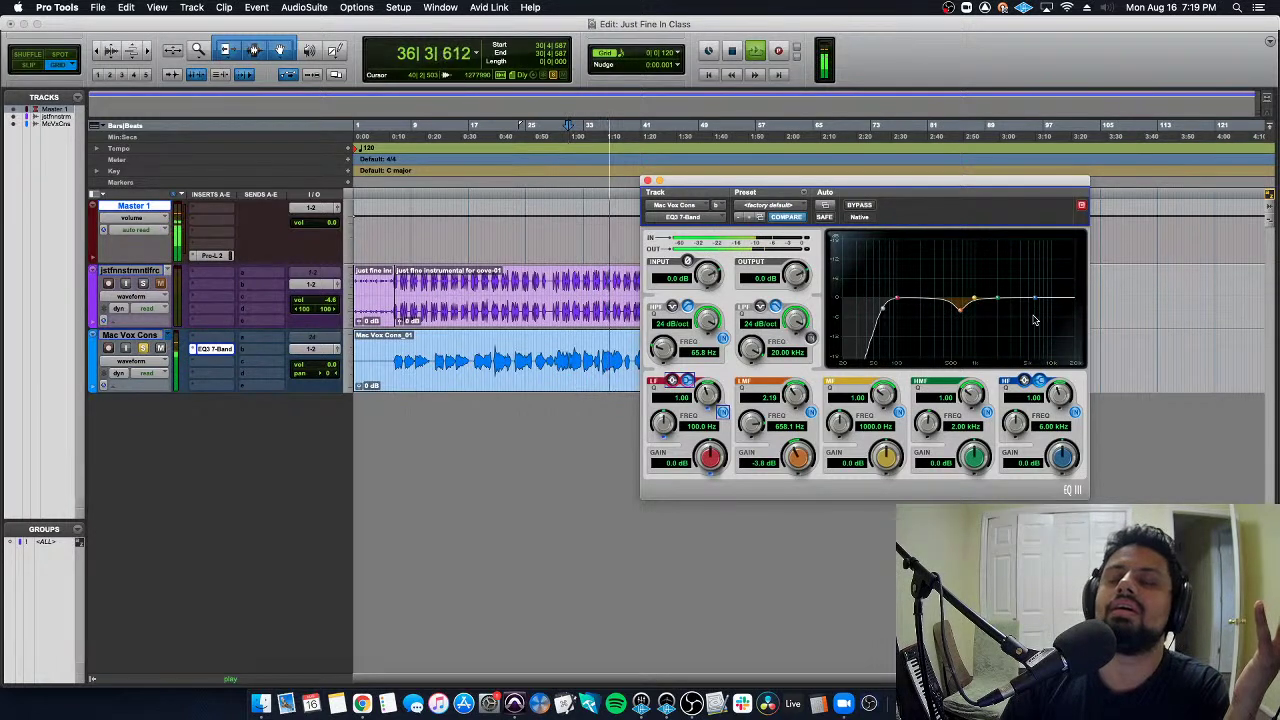
key("space")
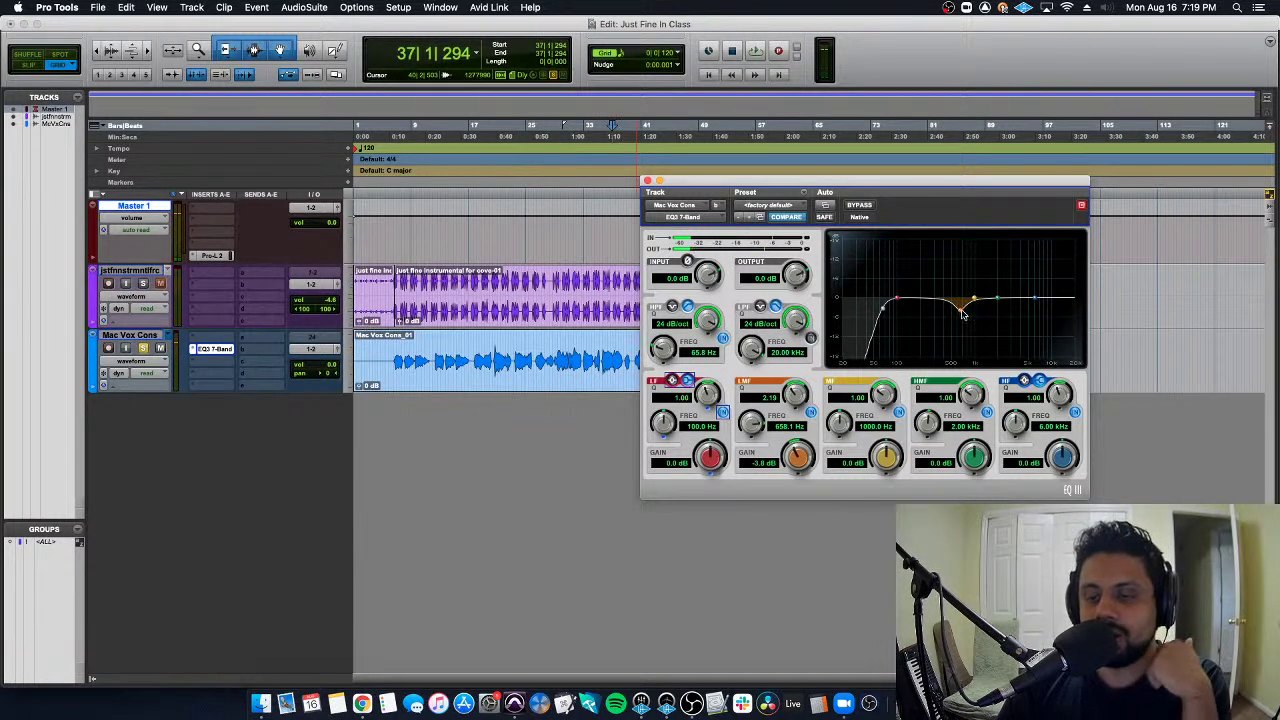
Demonstrate LMF boosts of 6.7 dB at 134.5 Hz and 8.5 dB at 771.3 Hz, flattening the band after each
left_click_drag(962, 314, 906, 280)
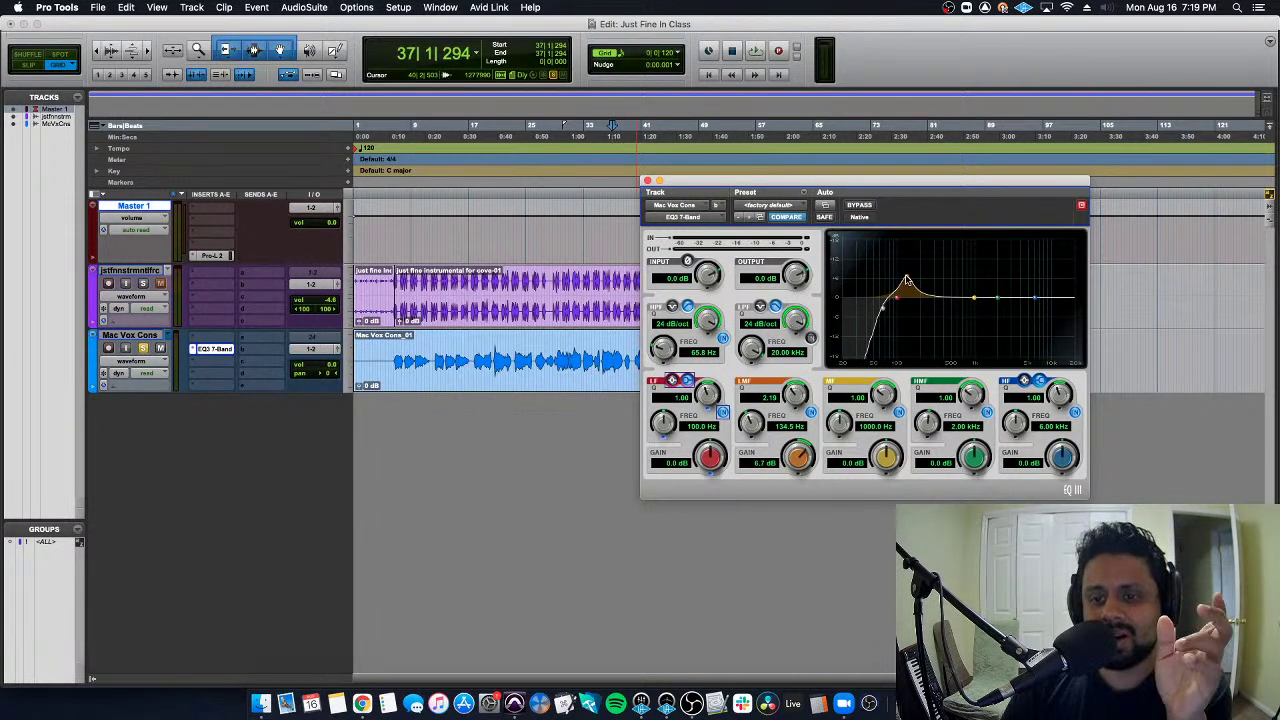
mouse_move(906, 280)
left_mouse_down()
mouse_move(995, 279)
mouse_move(975, 290)
mouse_move(913, 273)
mouse_move(911, 300)
left_mouse_up()
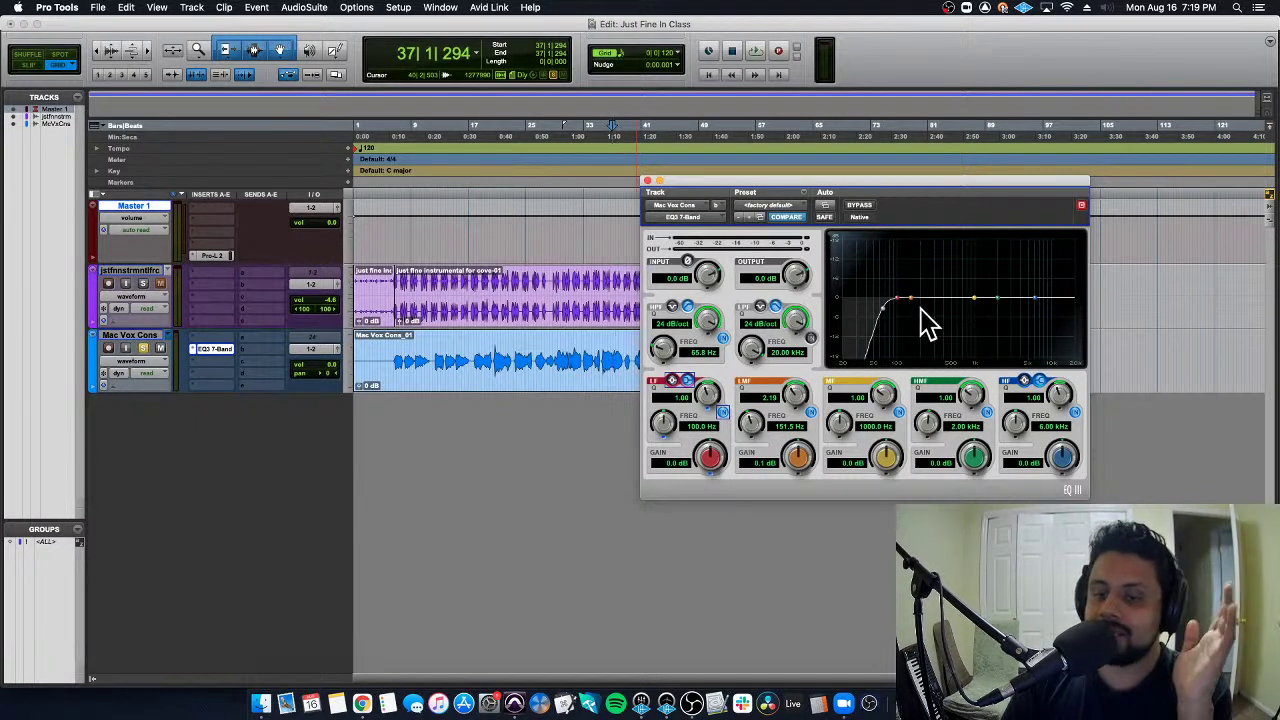
key("space")
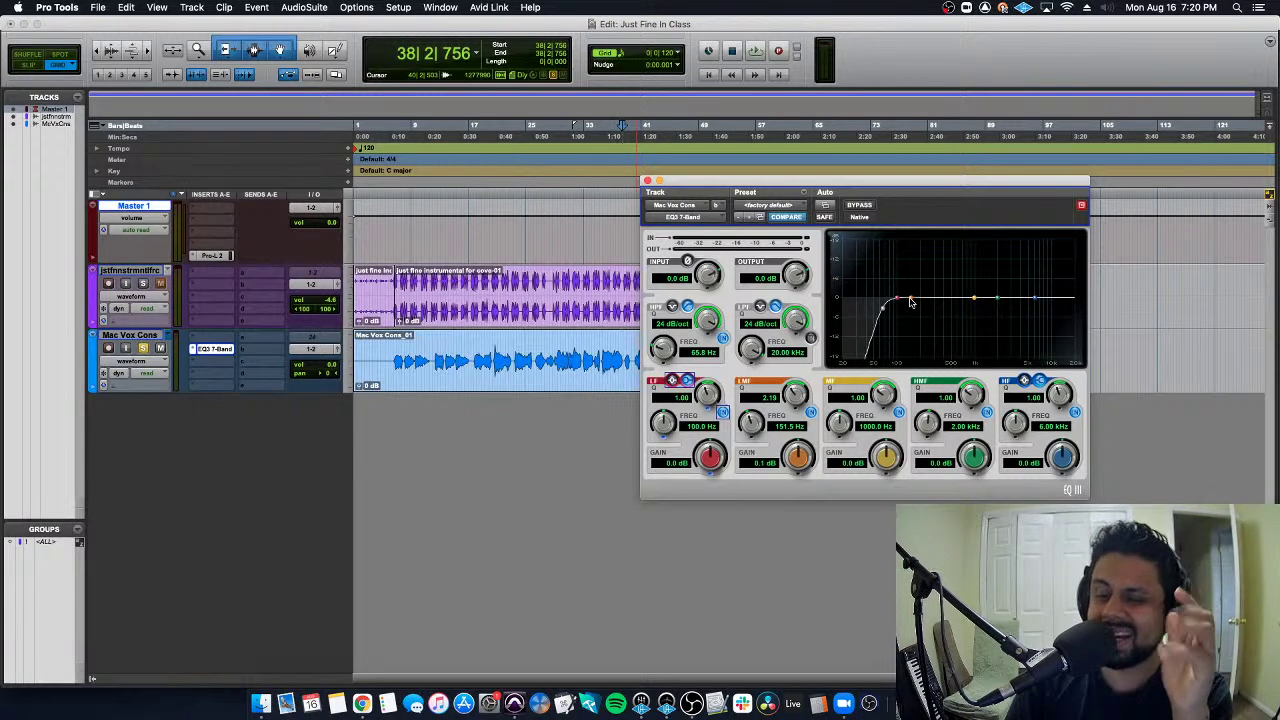
left_click_drag(911, 302, 966, 273)
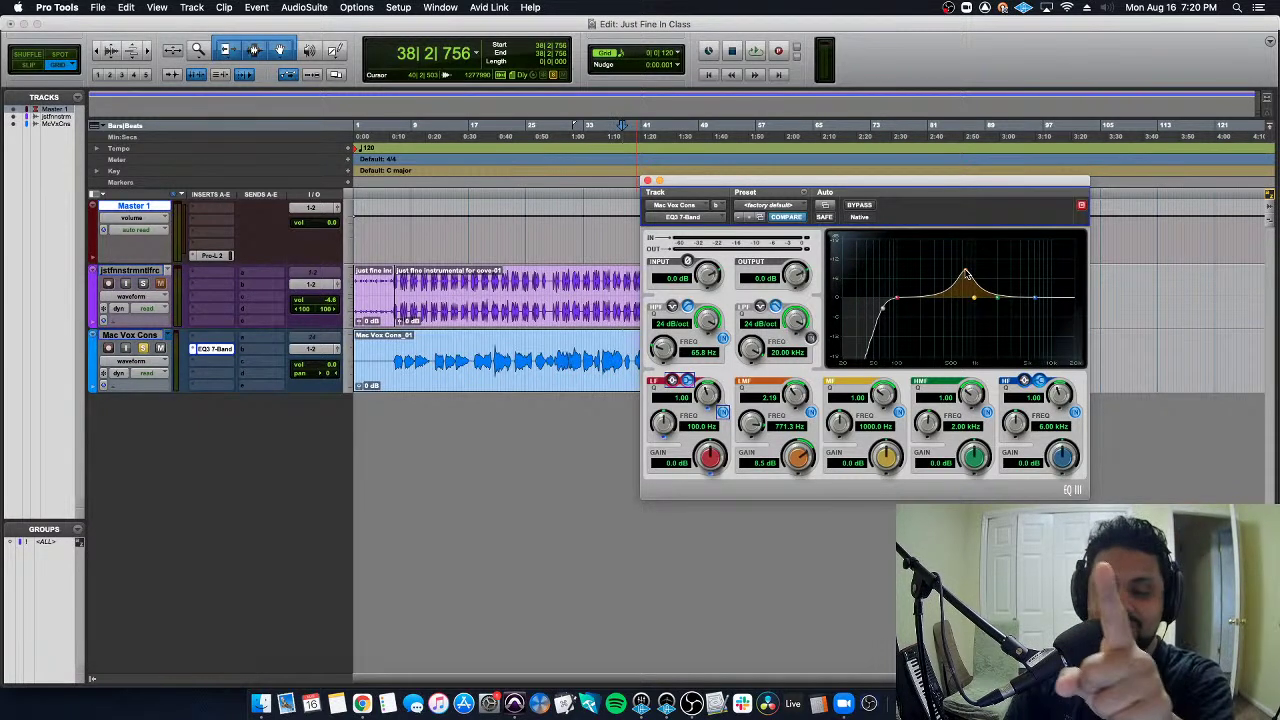
left_click_drag(966, 273, 916, 302)
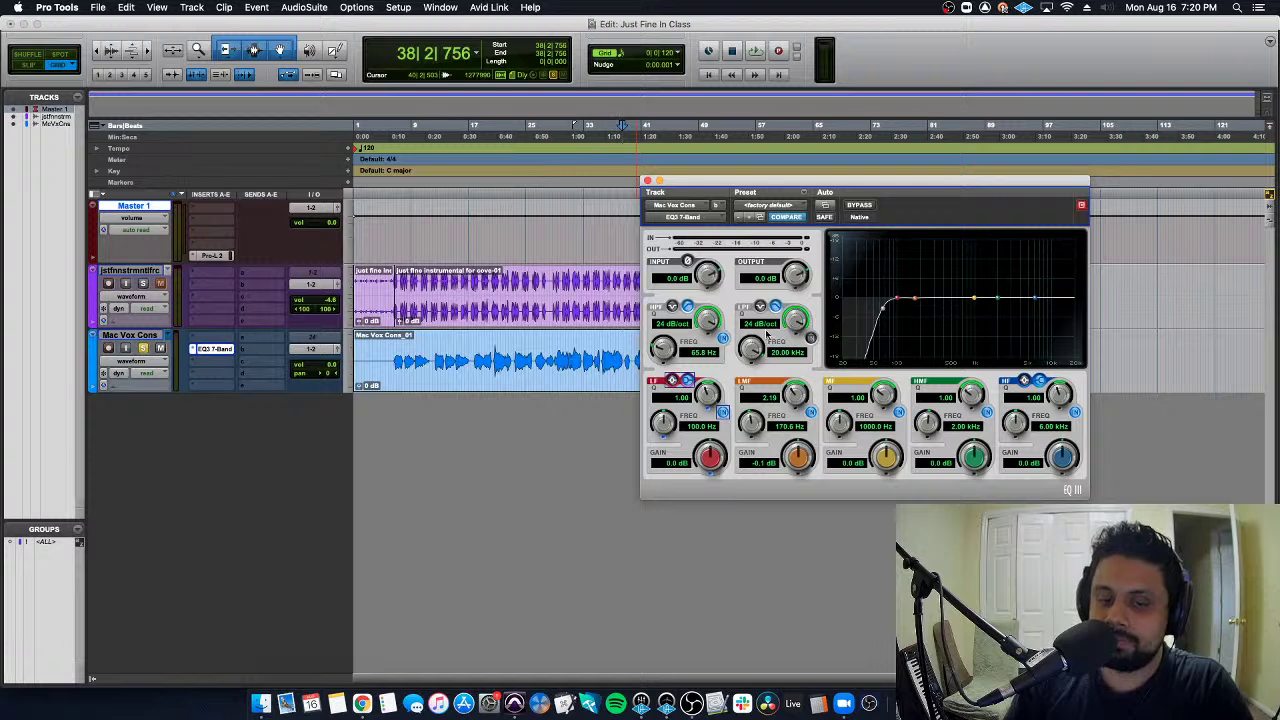
Sweep a boosted LMF band to 607.8 Hz while playing the vocal, and set its gain to -2.5 dB
key("space")
left_click_drag(915, 297, 957, 281)
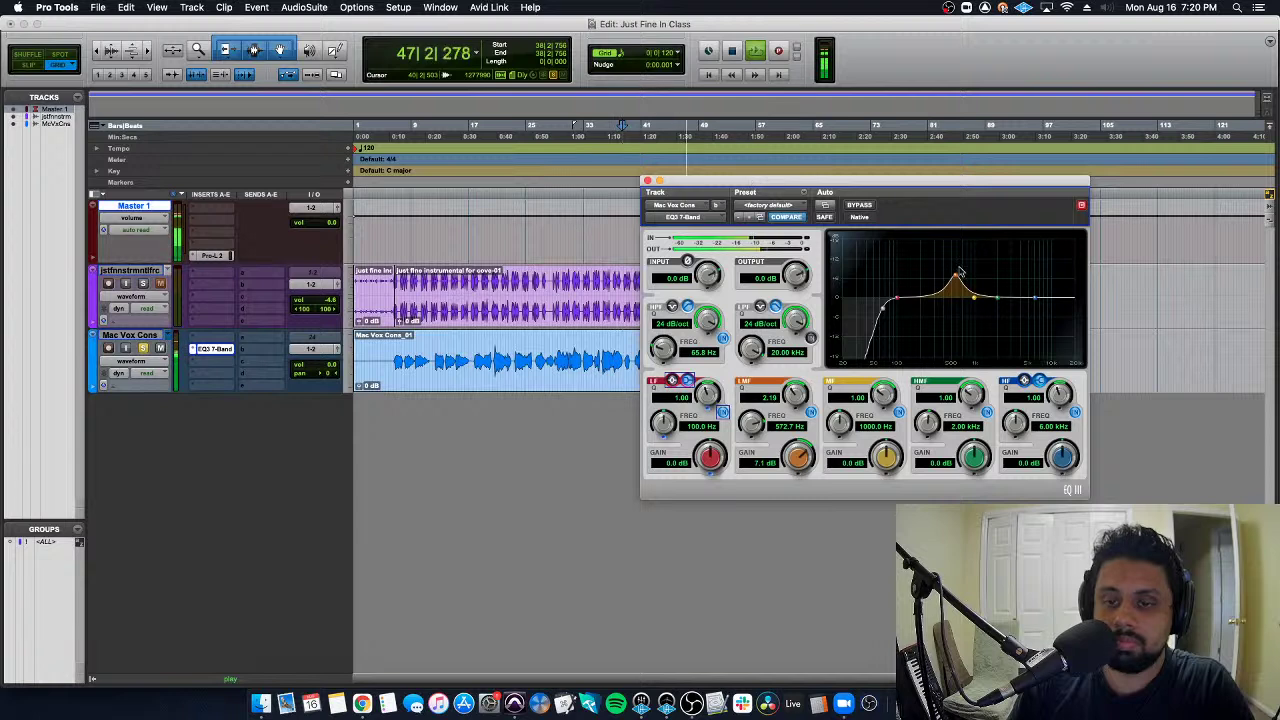
mouse_move(959, 271)
left_mouse_down()
mouse_move(960, 305)
mouse_move(959, 272)
left_mouse_up()
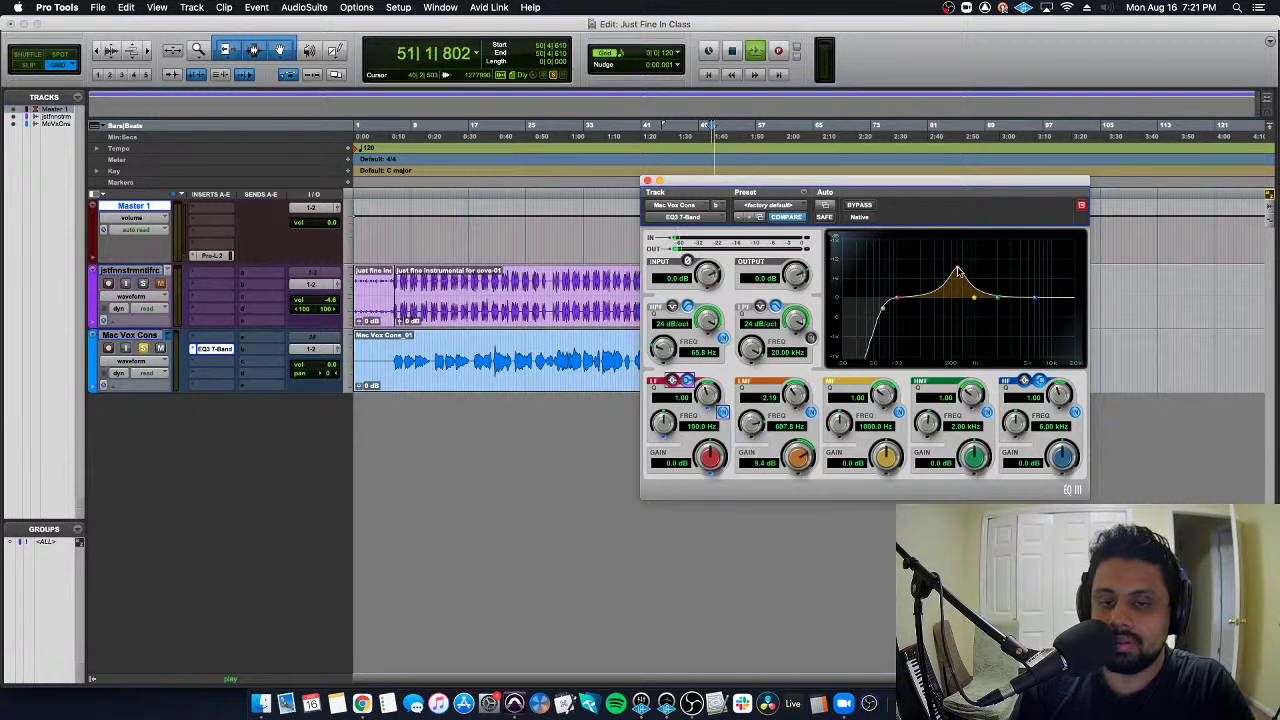
left_click_drag(792, 455, 790, 496)
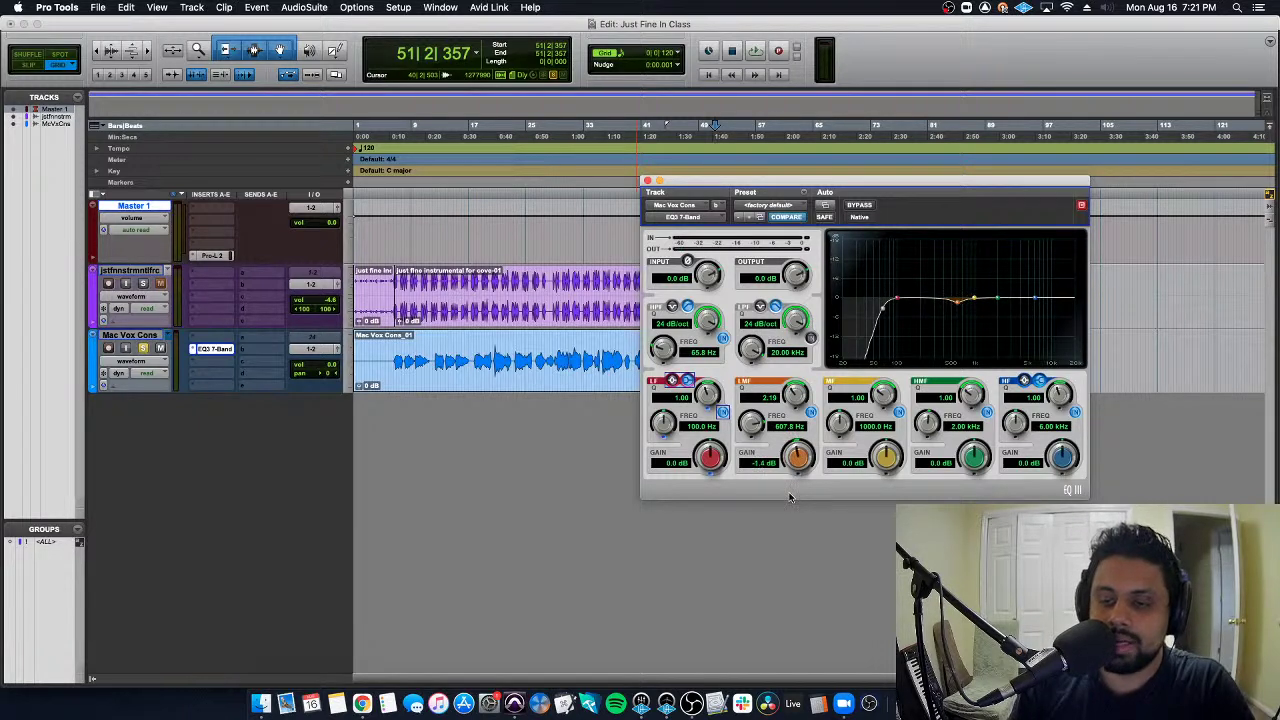
left_click_drag(795, 450, 795, 458)
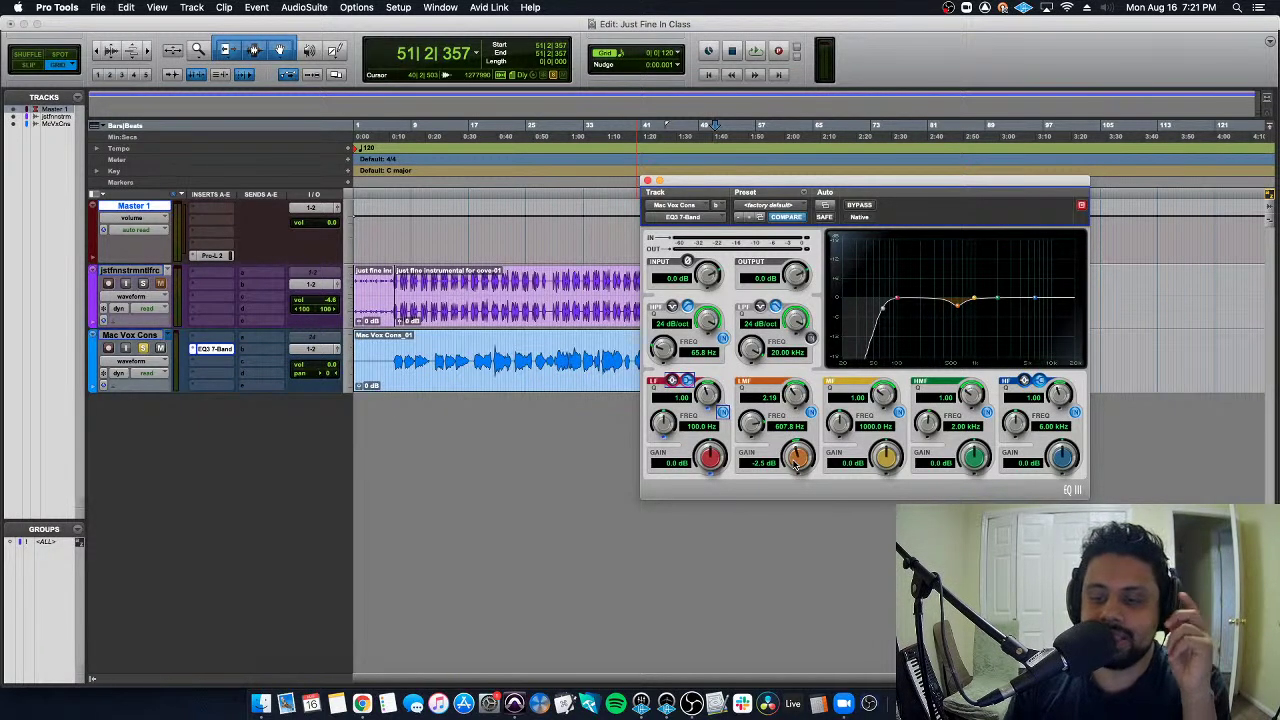
Demonstrate MF band boosts on the vocal EQ of 4.4 dB at 1.10 kHz, 13.5 dB at 1.48 kHz and 12.2 dB at 539.6 Hz
left_click_drag(973, 298, 978, 288)
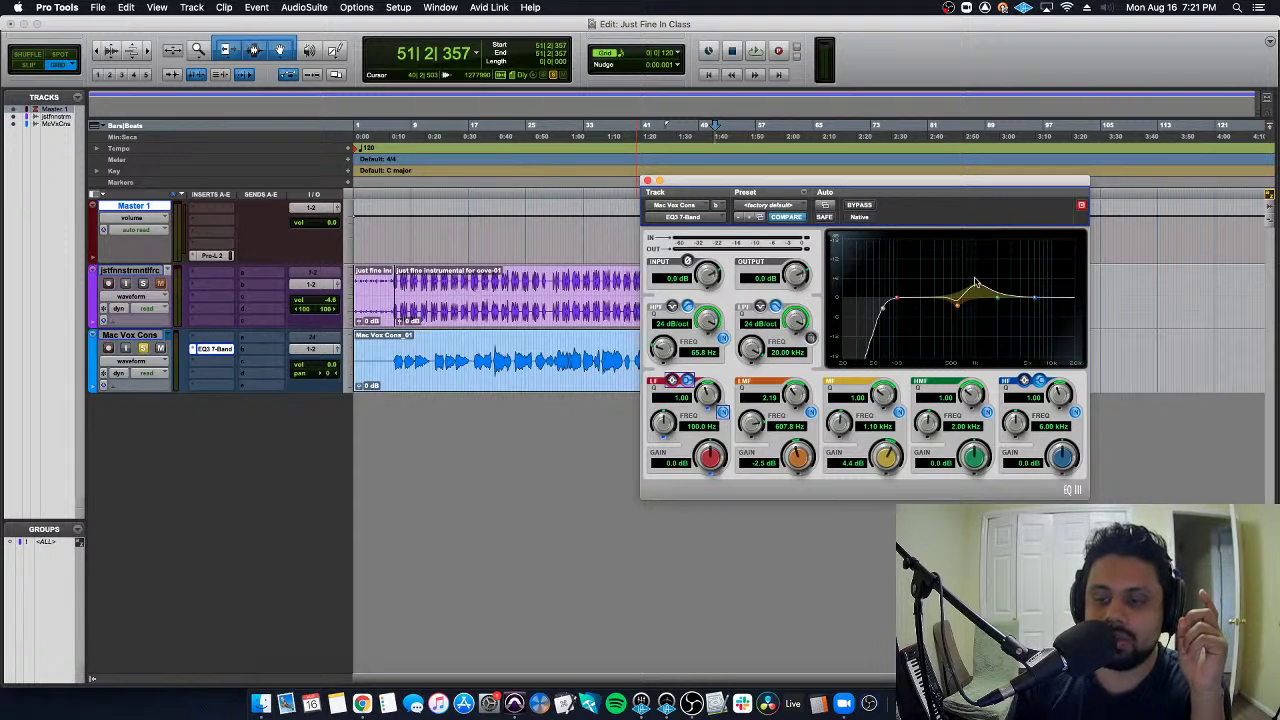
left_click_drag(978, 289, 988, 258)
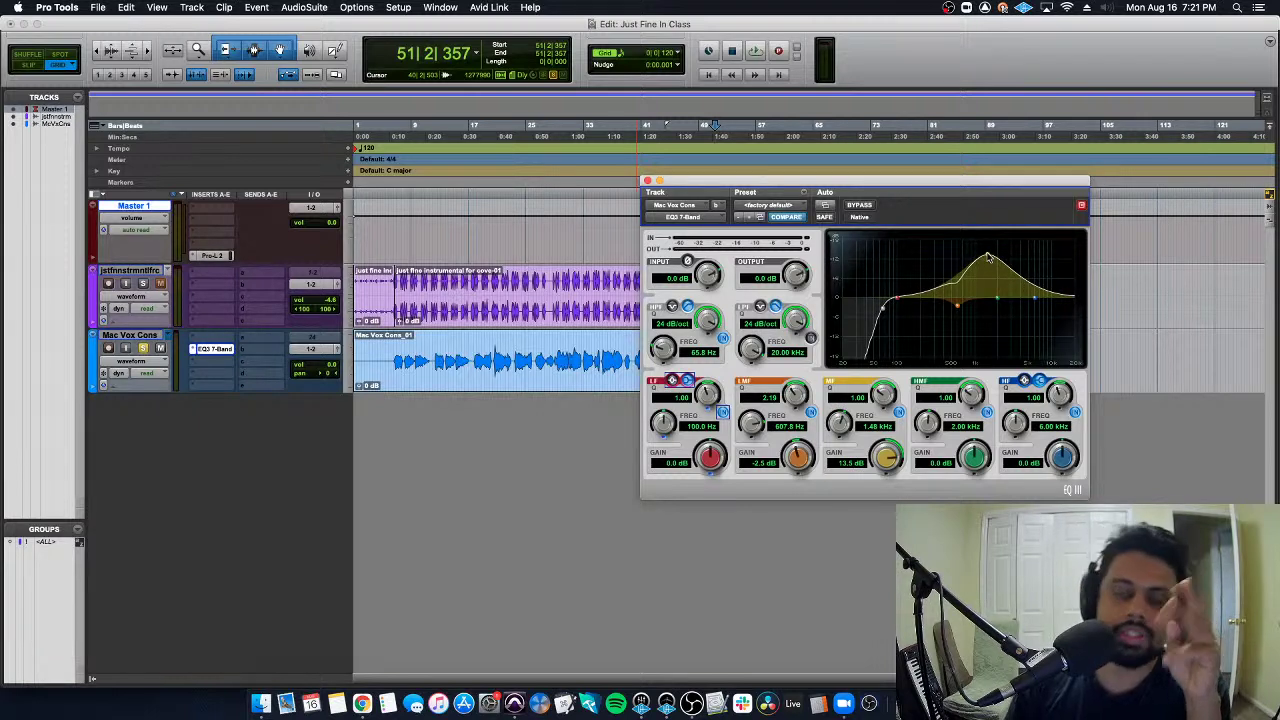
left_click_drag(988, 258, 953, 263)
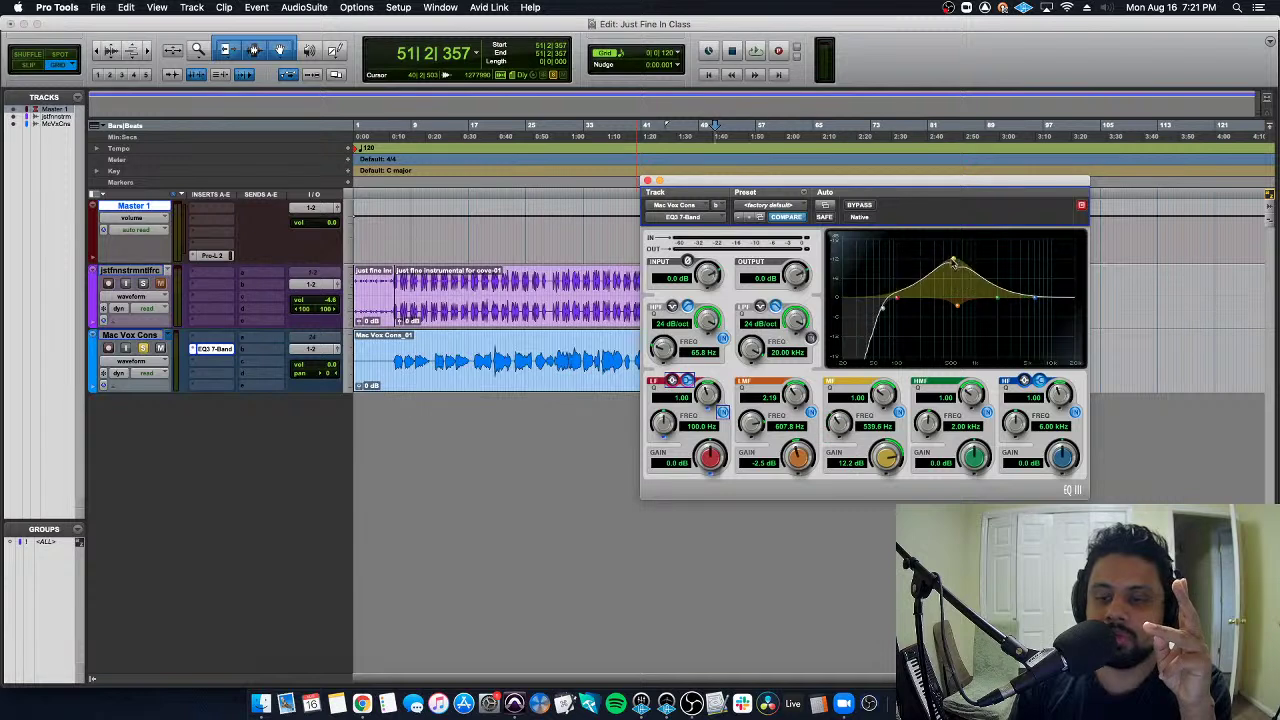
Compare an 8.8 dB MF boost at 1.14 kHz with a Q of 0.78 against the disabled band, and flatten it to -0.1 dB at 1.22 kHz
left_click_drag(835, 419, 884, 386)
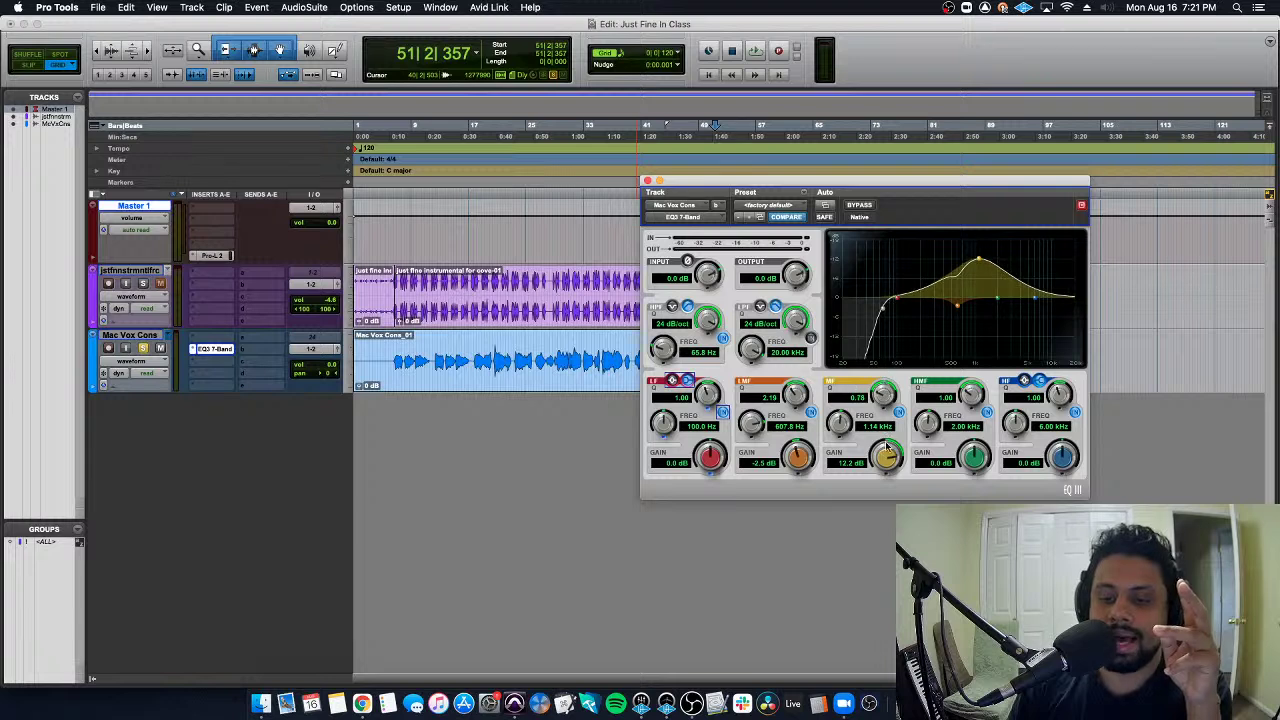
left_click_drag(885, 453, 880, 481)
left_click_drag(881, 476, 898, 425)
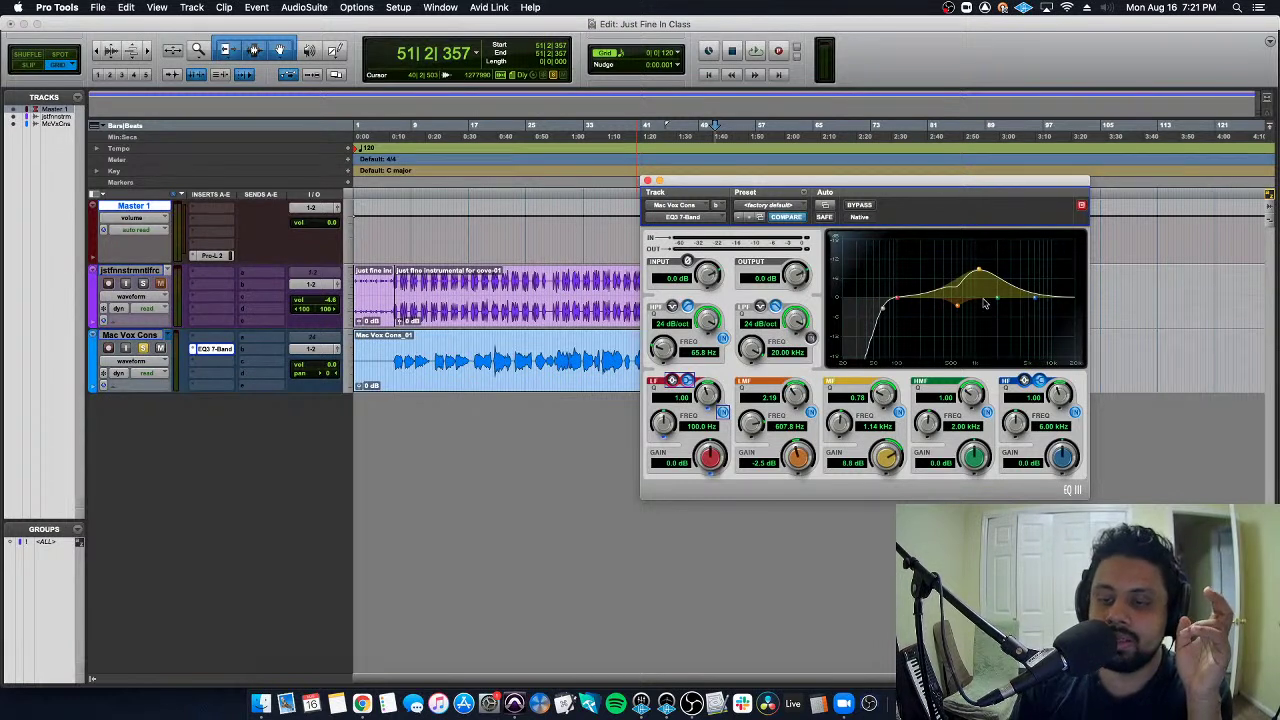
left_click(899, 412)
left_click(899, 412)
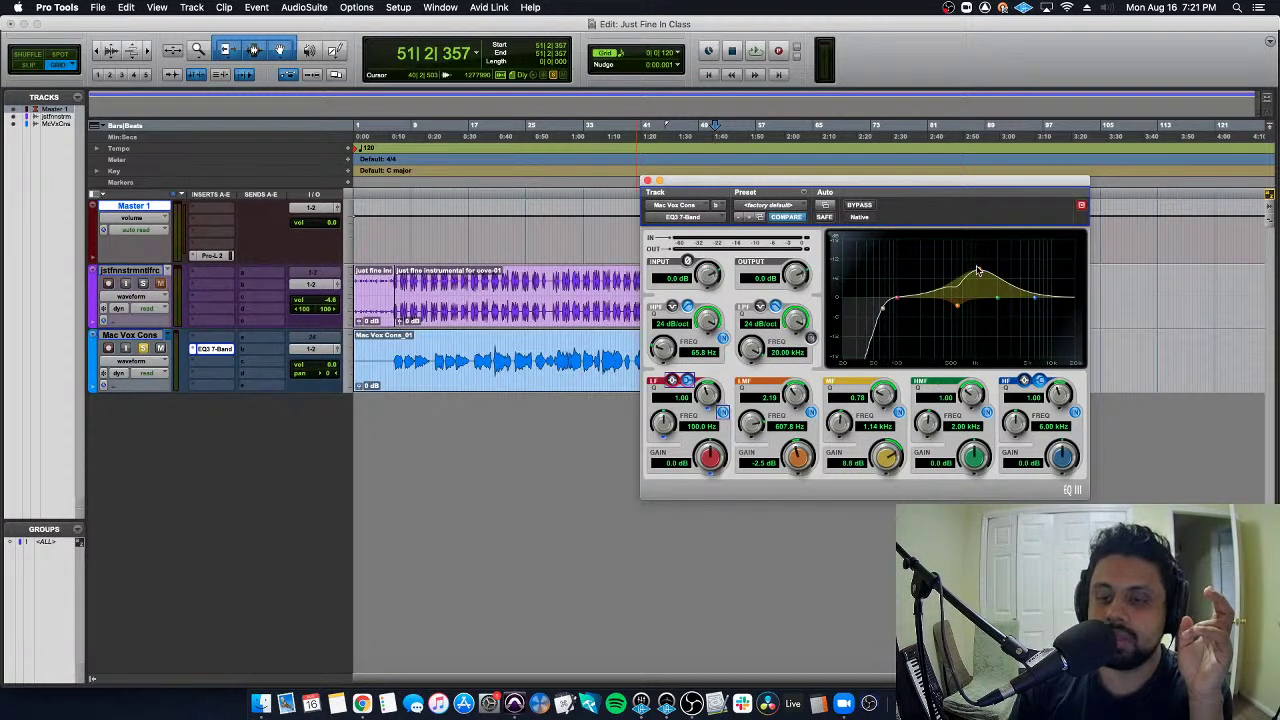
left_click_drag(979, 270, 981, 300)
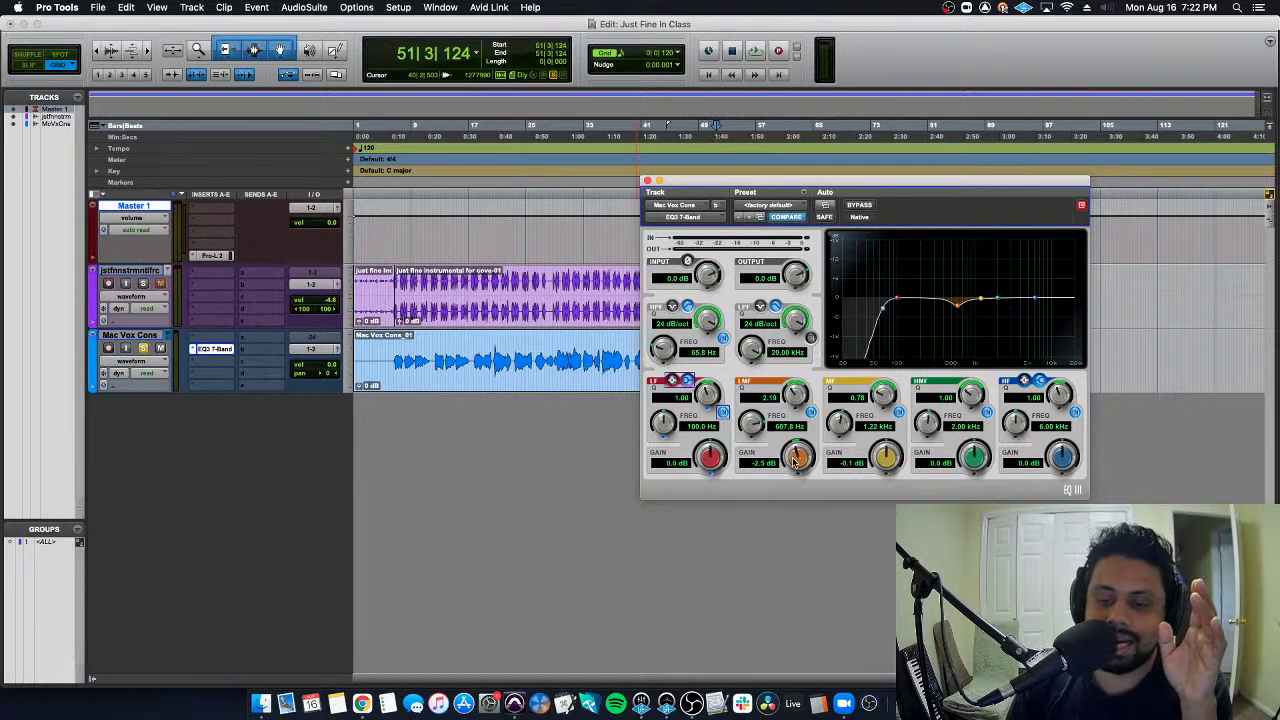
Demonstrate LMF gains of -2.3 dB and -7.0 dB at 607.8 Hz, and restore the band's cut to -2.5 dB
mouse_move(796, 460)
left_mouse_down()
mouse_move(788, 488)
mouse_move(797, 464)
left_mouse_up()
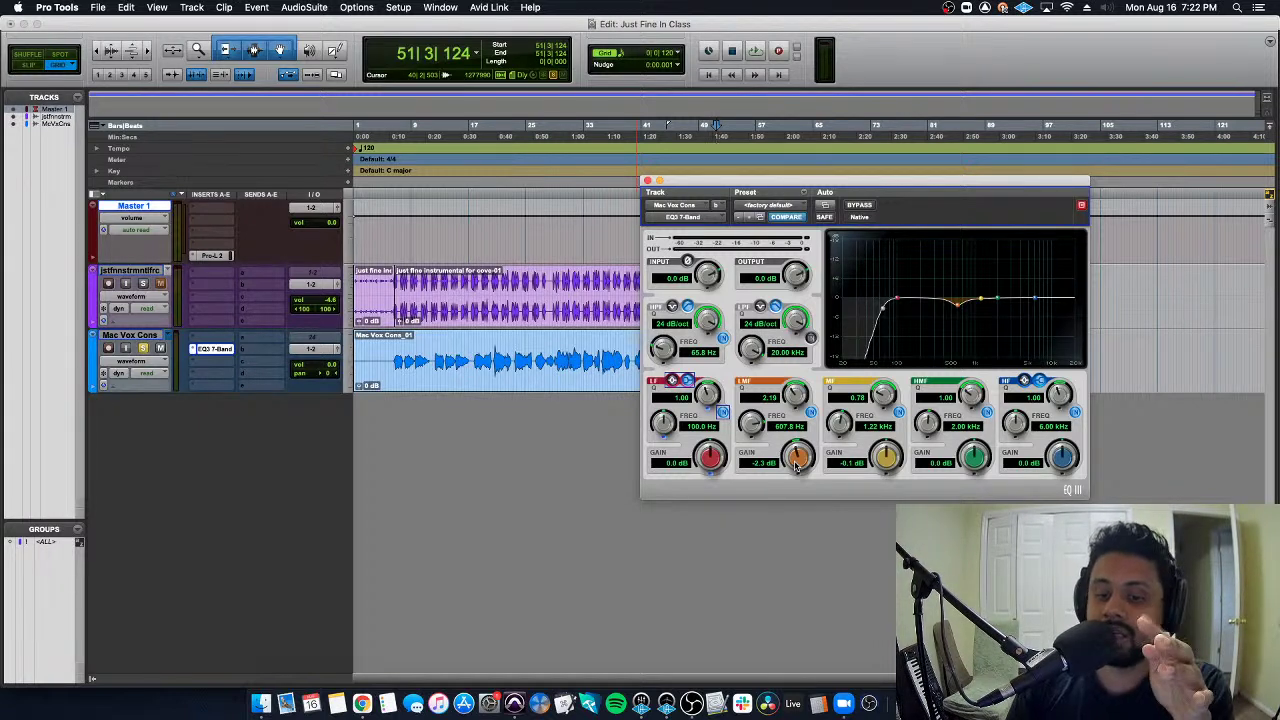
left_click_drag(797, 465, 797, 503)
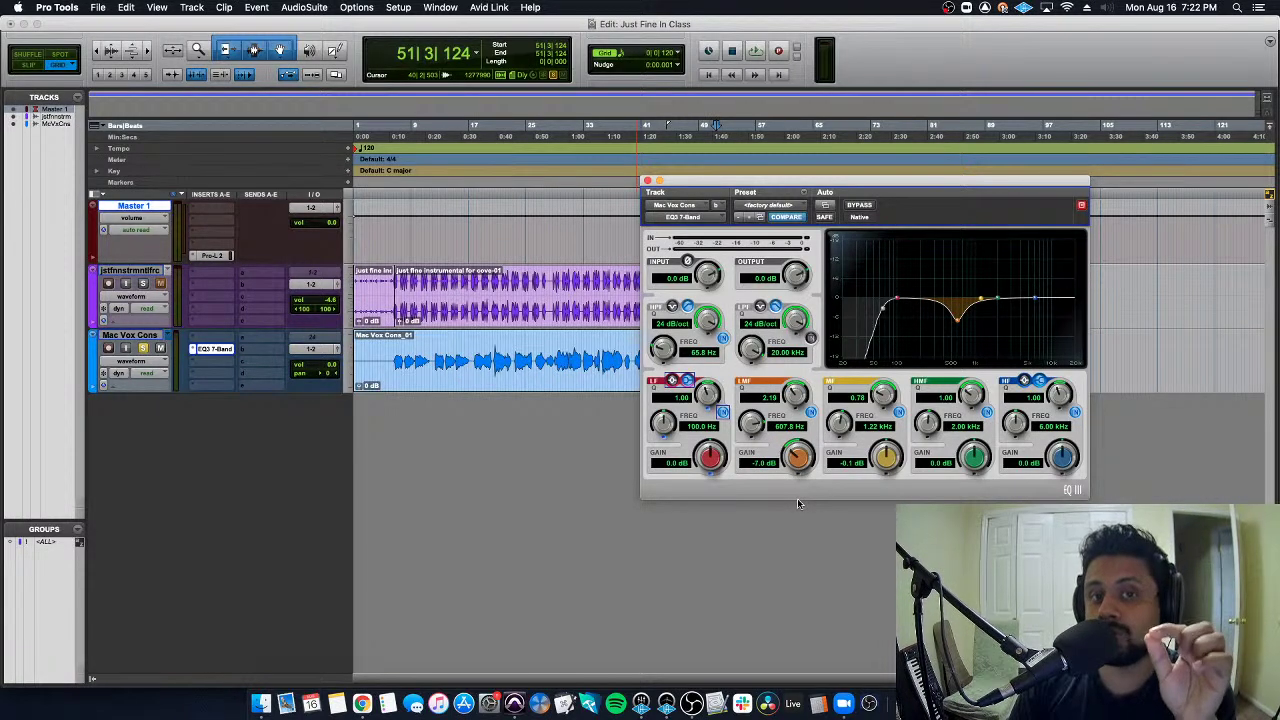
left_click_drag(801, 466, 801, 446)
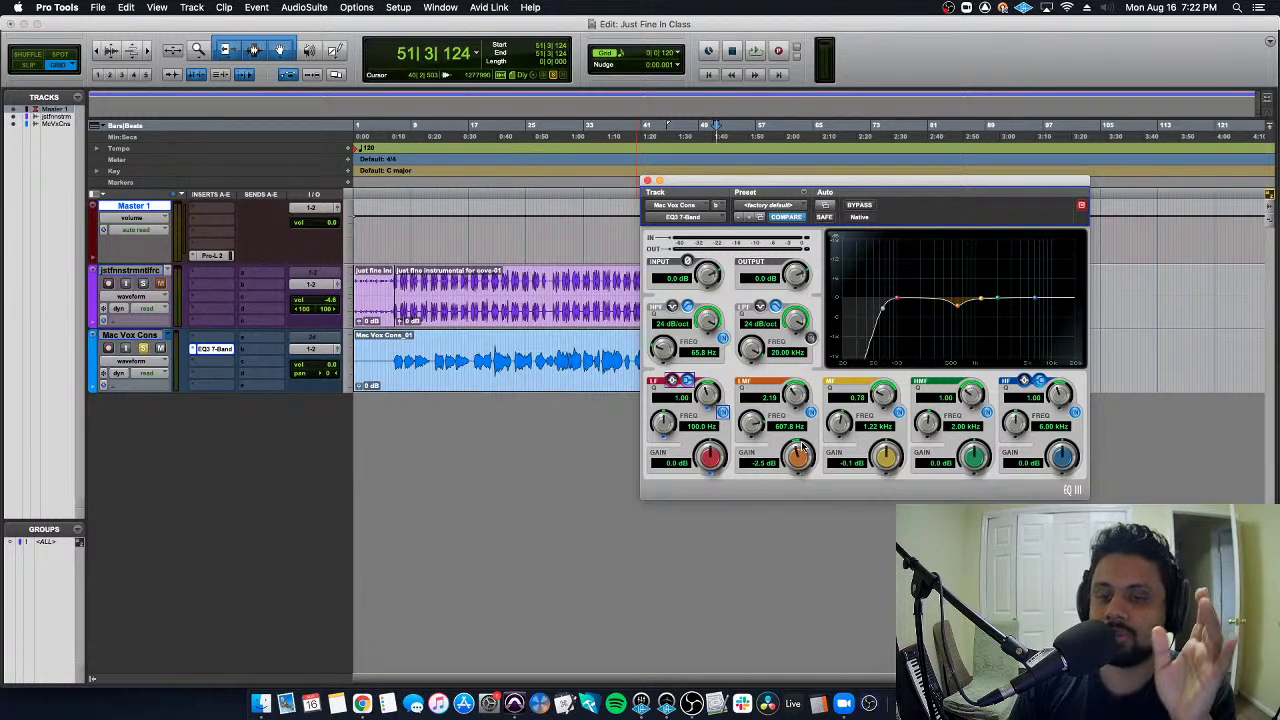
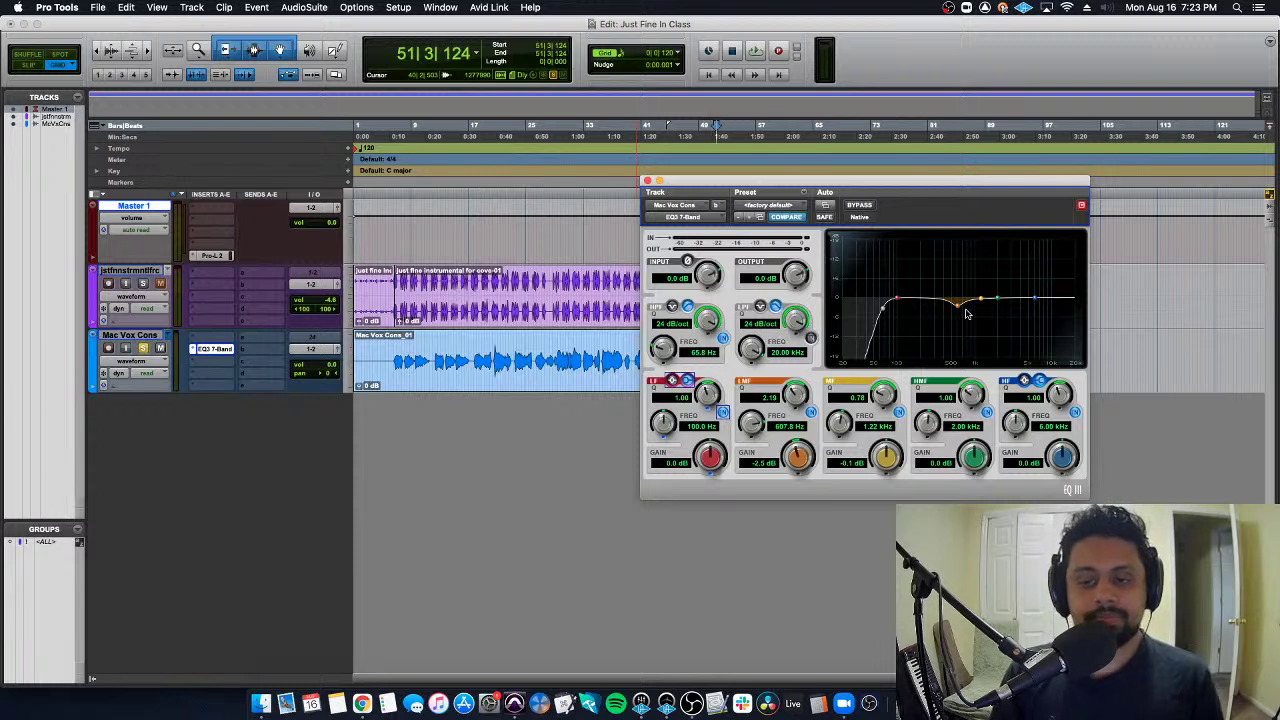
Boost the HF band as a shelf by 3.0 dB at 5.19 kHz, and play the vocal from about bar 29
left_click(557, 345)
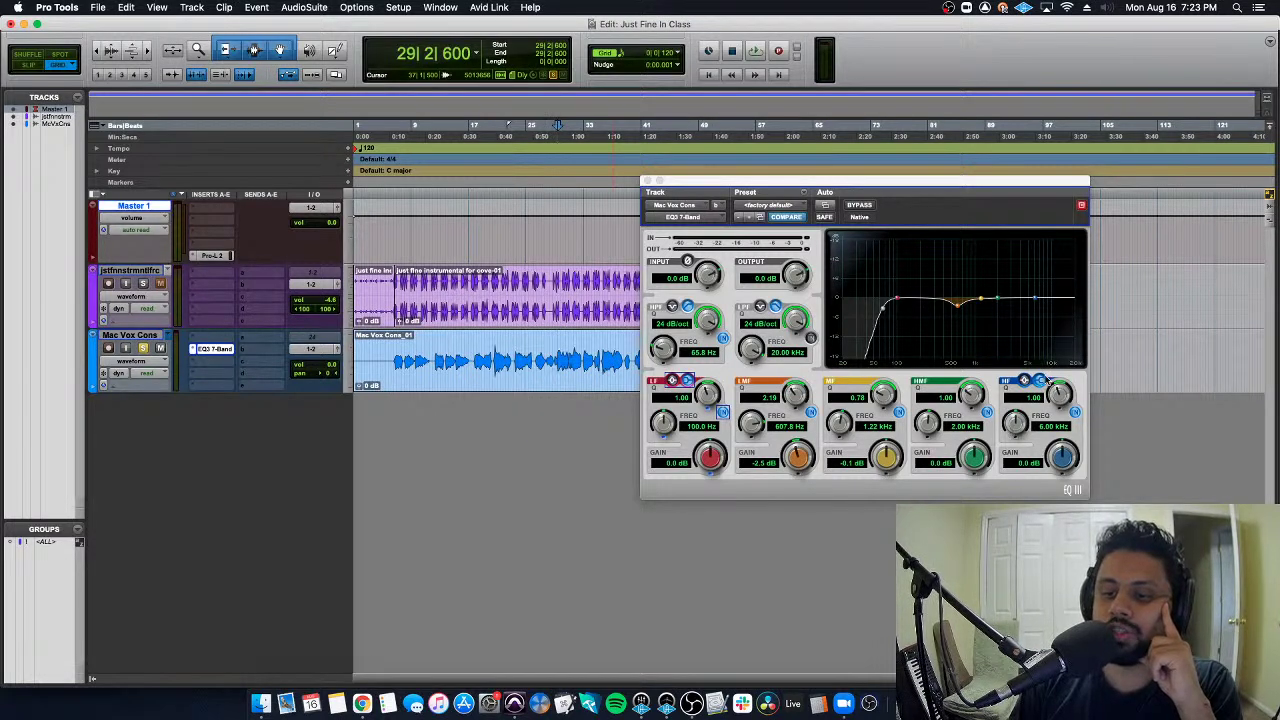
left_click(1040, 383)
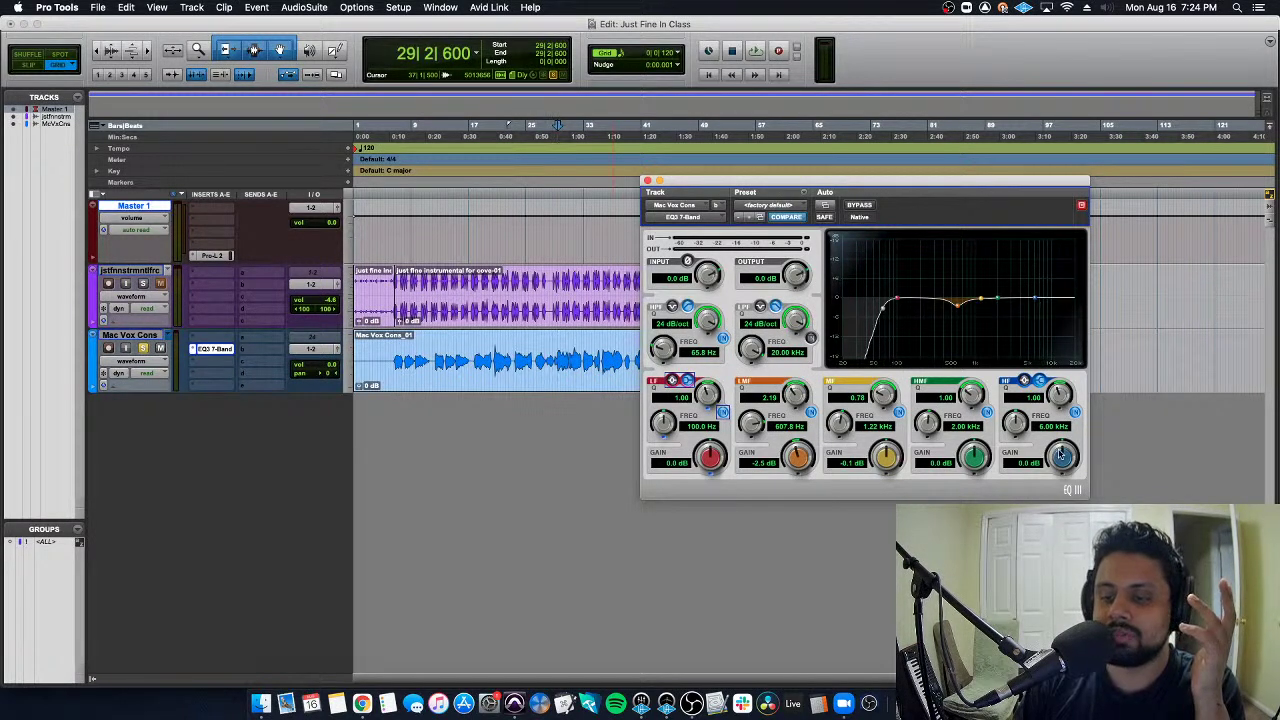
left_click_drag(1063, 458, 1061, 441)
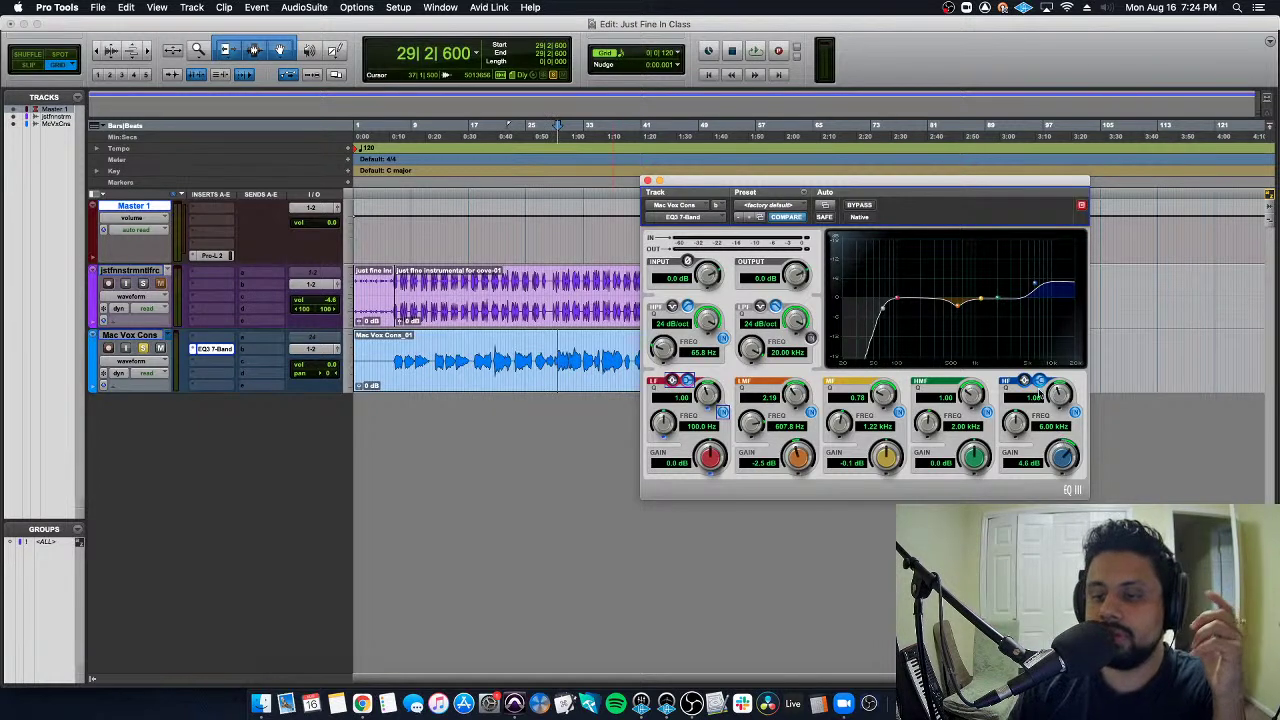
mouse_move(1038, 283)
left_mouse_down()
mouse_move(1030, 301)
mouse_move(1015, 295)
mouse_move(1031, 290)
left_mouse_up()
key("space")
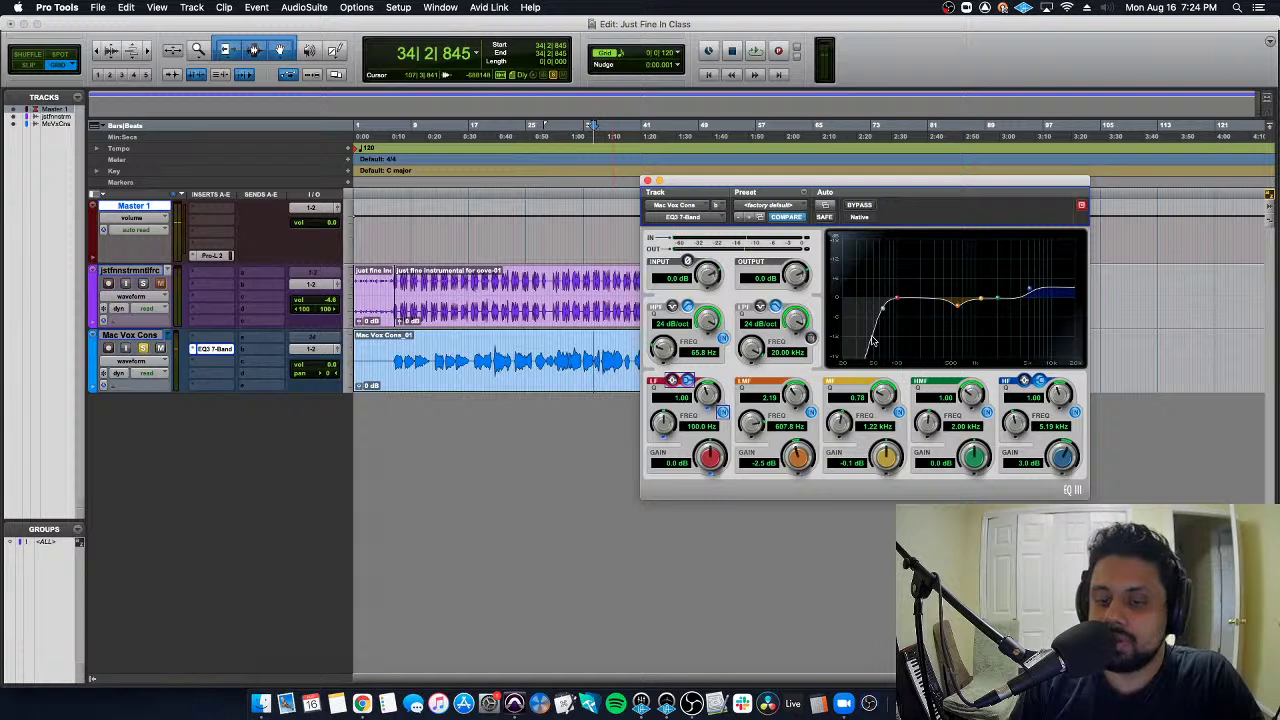
Compare the playing vocal with the EQ bypassed and active
key("space")
left_click(857, 205)
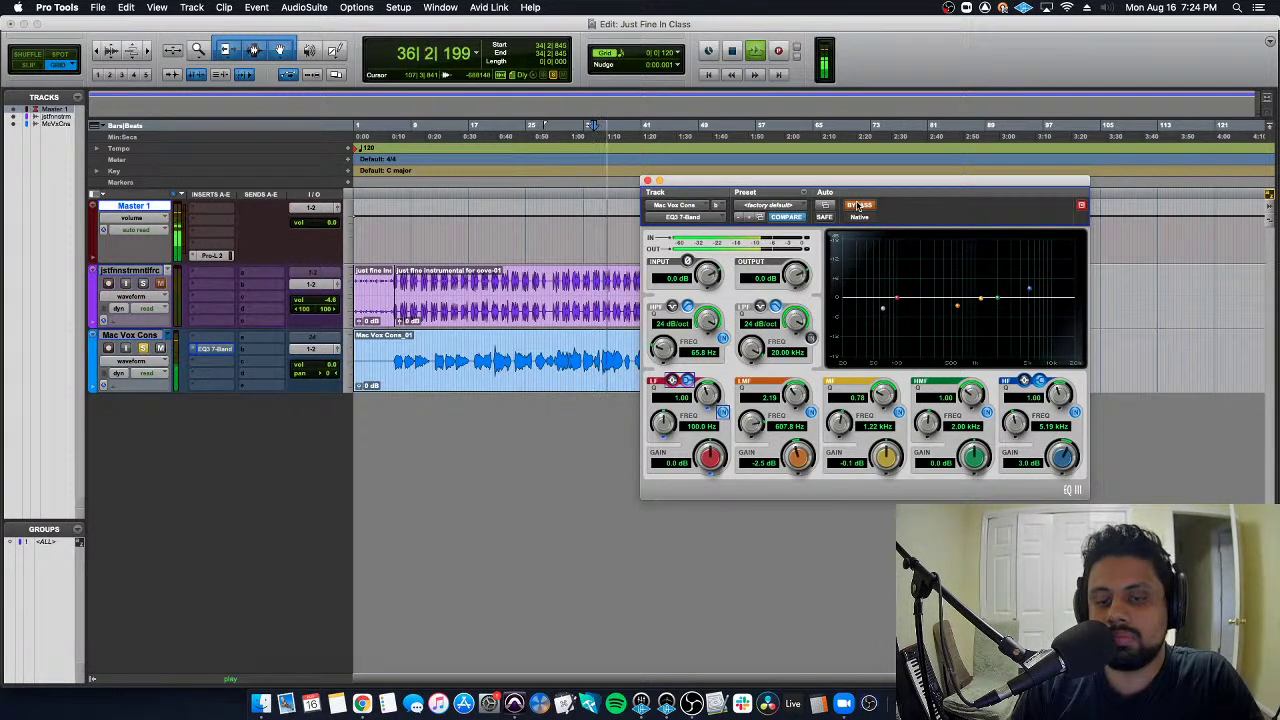
left_click(857, 205)
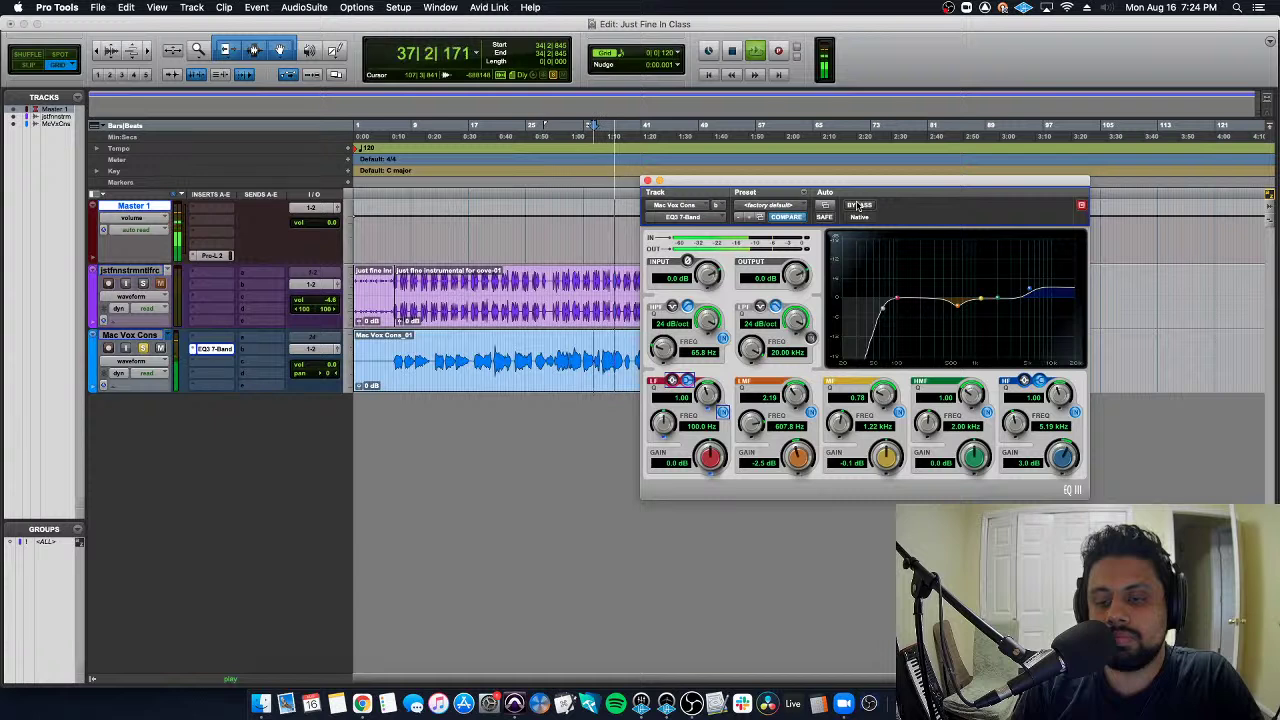
Sweep a boosted MF band while playing the vocal, and cut it to -1.1 dB at 1.02 kHz with a Q of 1.95
mouse_move(981, 298)
left_mouse_down()
mouse_move(975, 287)
mouse_move(983, 302)
left_mouse_up()
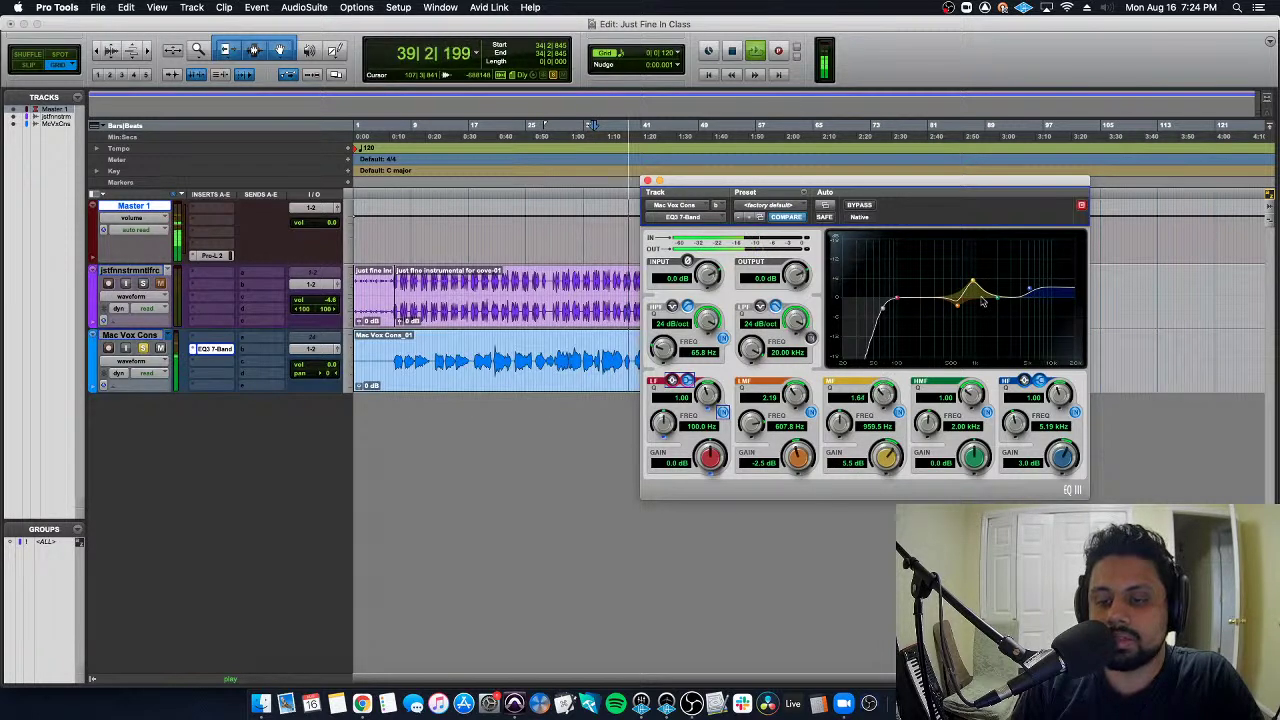
key("space")
left_click(561, 345)
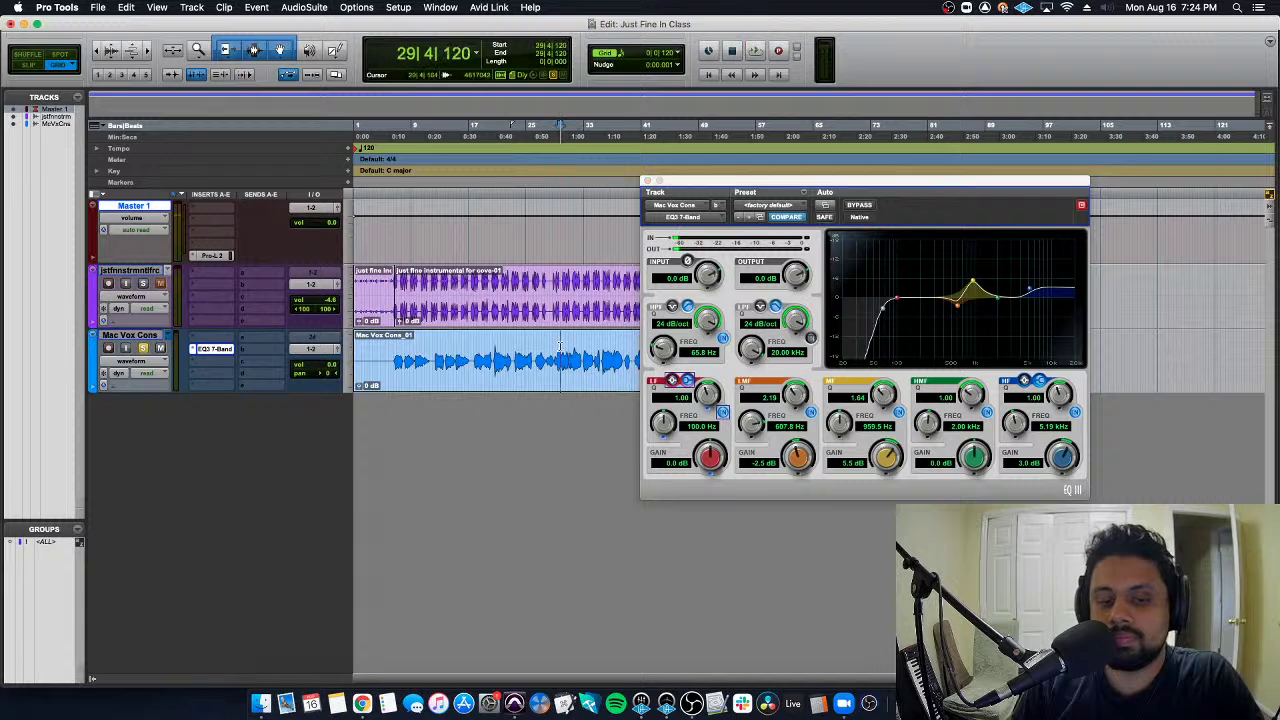
key("space")
mouse_move(975, 289)
left_mouse_down()
mouse_move(965, 273)
mouse_move(976, 305)
left_mouse_up()
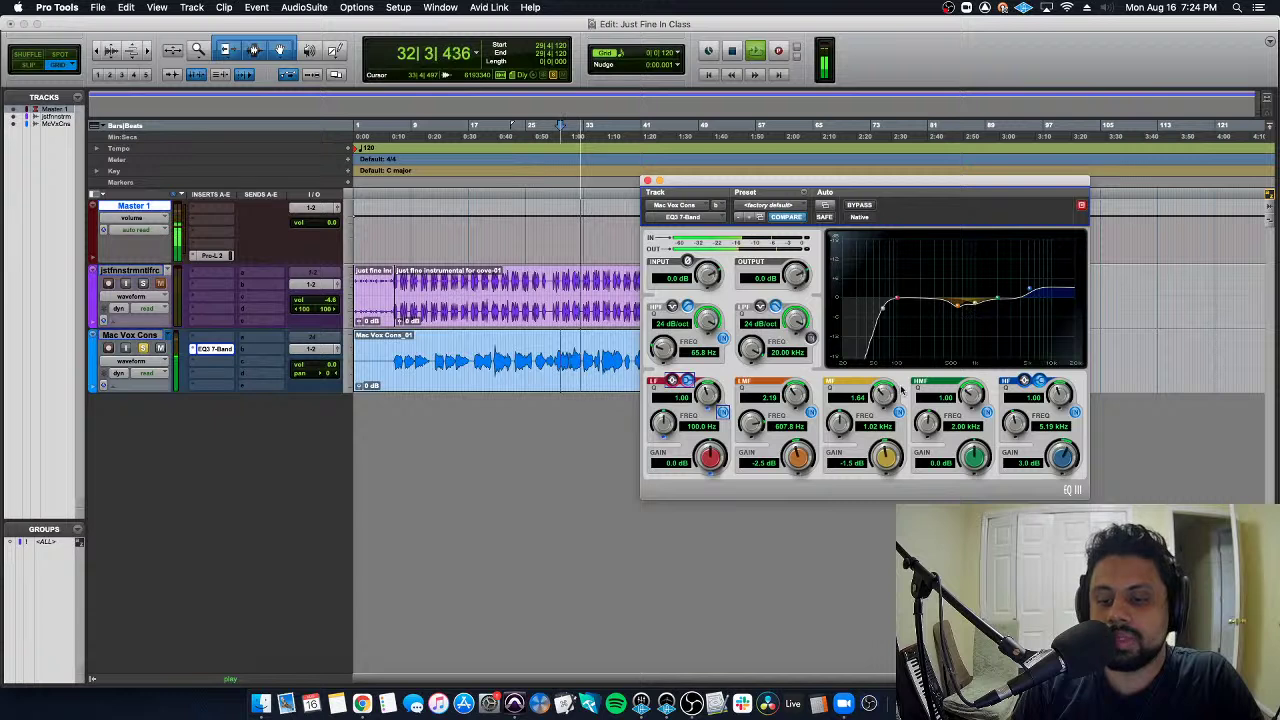
left_click_drag(877, 396, 877, 390)
left_click_drag(883, 464, 884, 463)
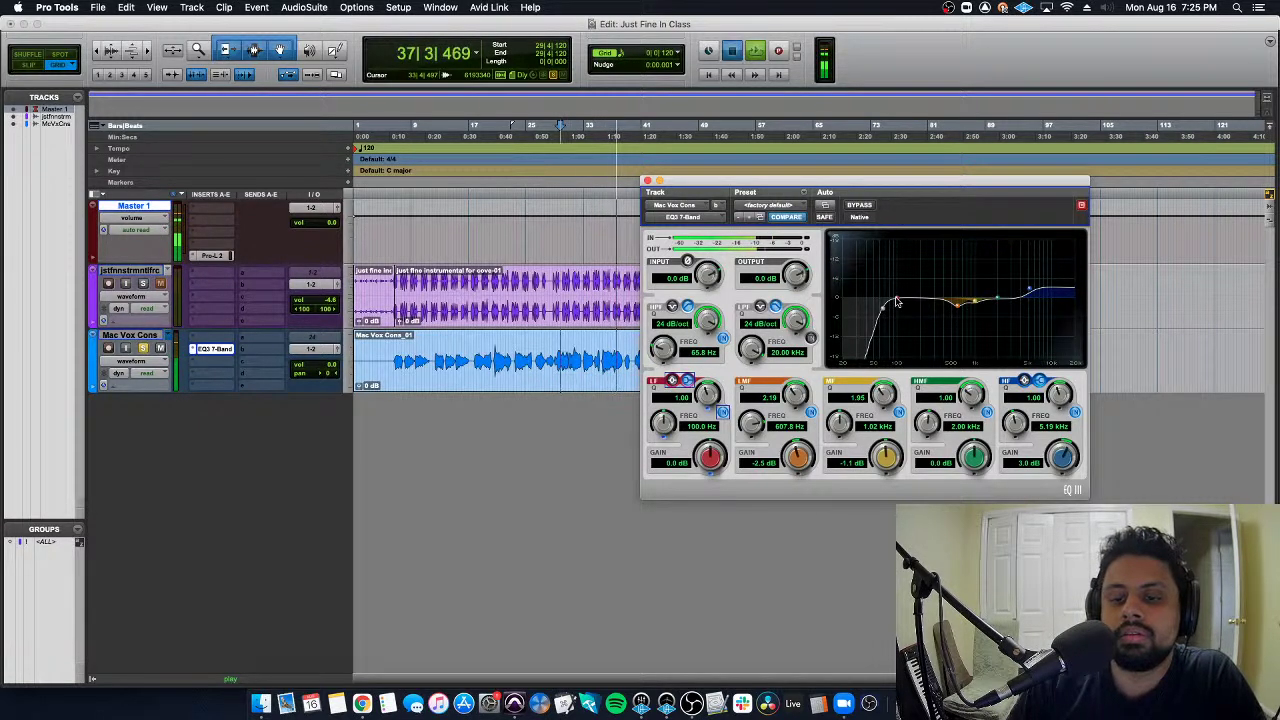
key("space")
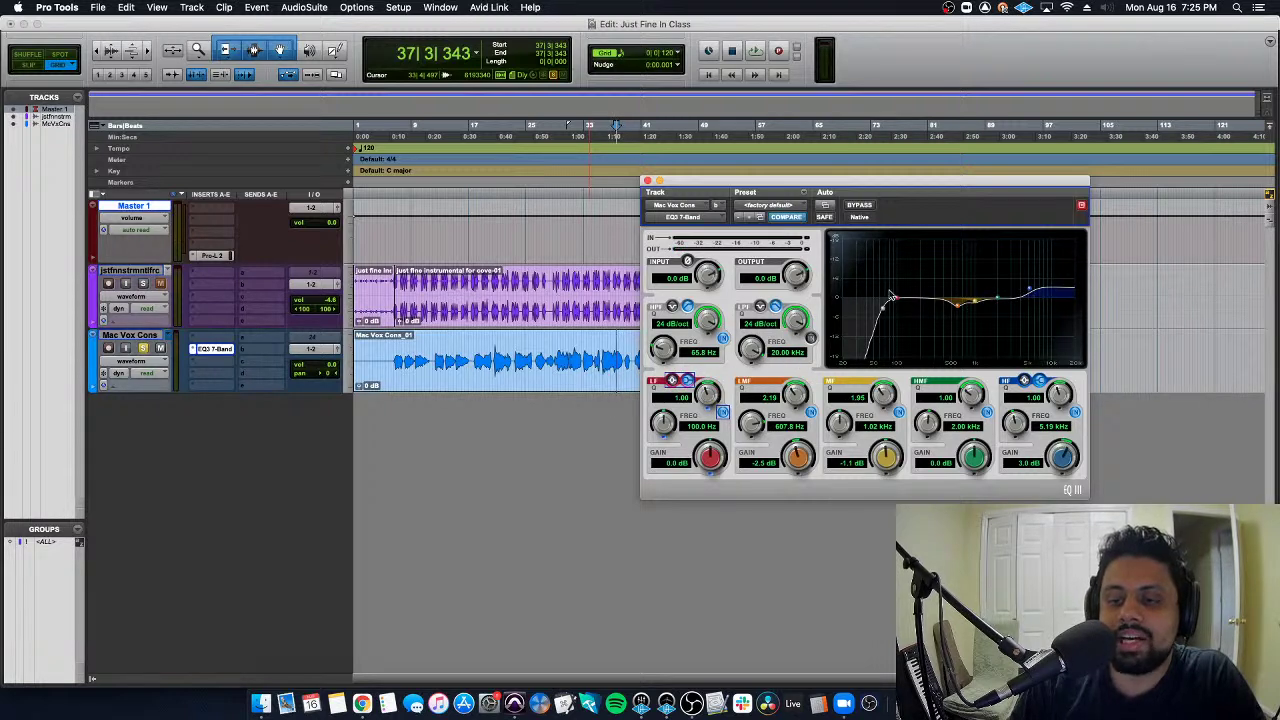
Boost the LF band 4.0 dB at 108.1 Hz, compare its shelf and peak shapes, and leave it as a peak with a Q of 1.58
left_click_drag(891, 298, 900, 289)
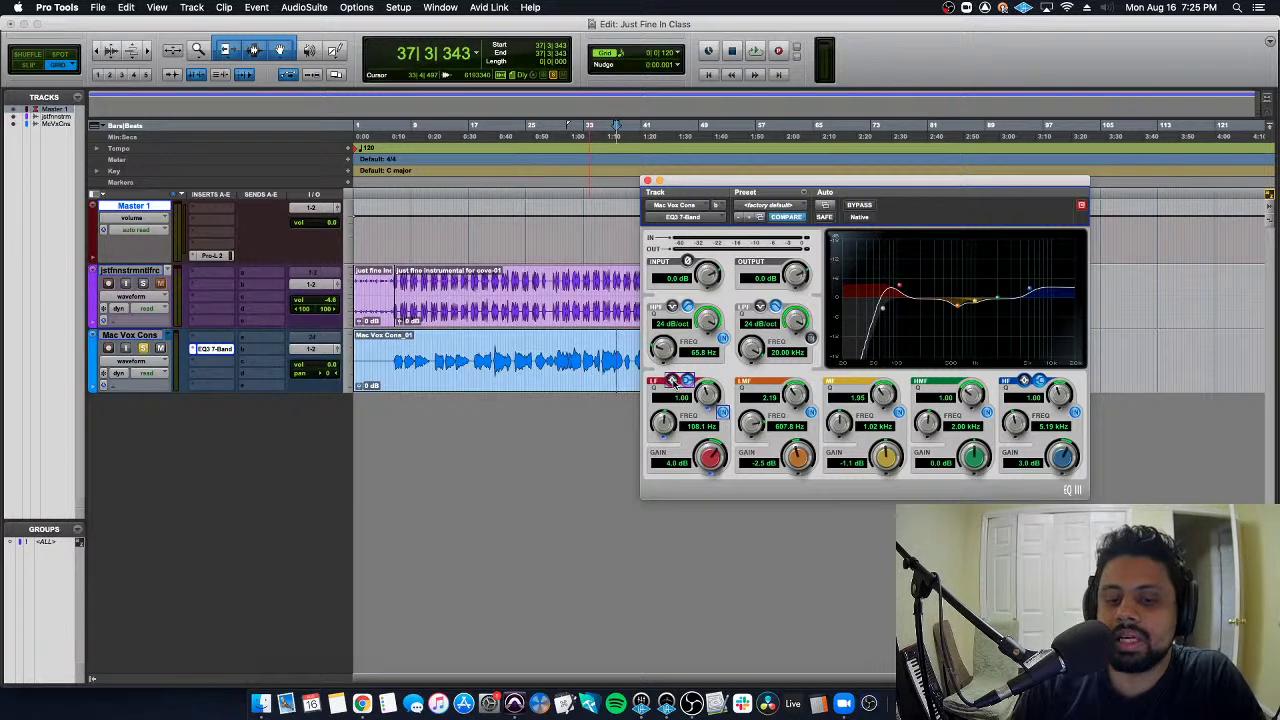
left_click(676, 382)
left_click(686, 382)
left_click(674, 382)
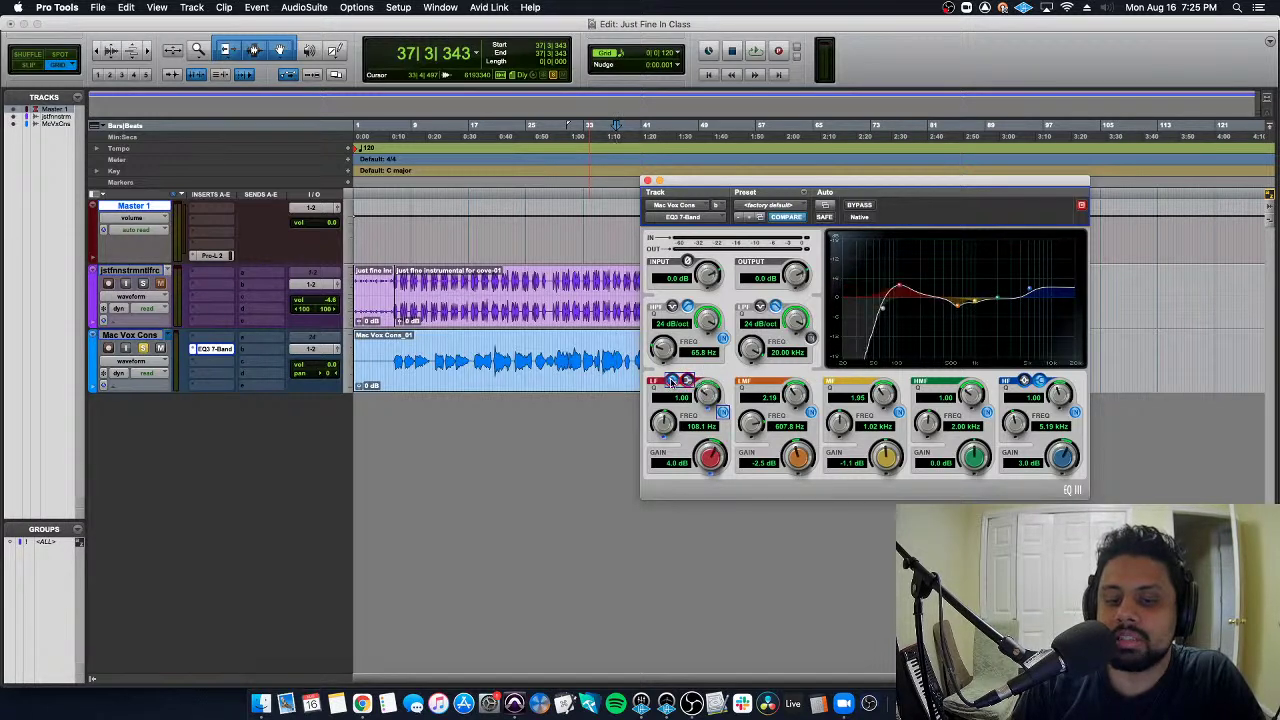
left_click(686, 382)
left_click(675, 382)
left_click(686, 382)
left_click(675, 382)
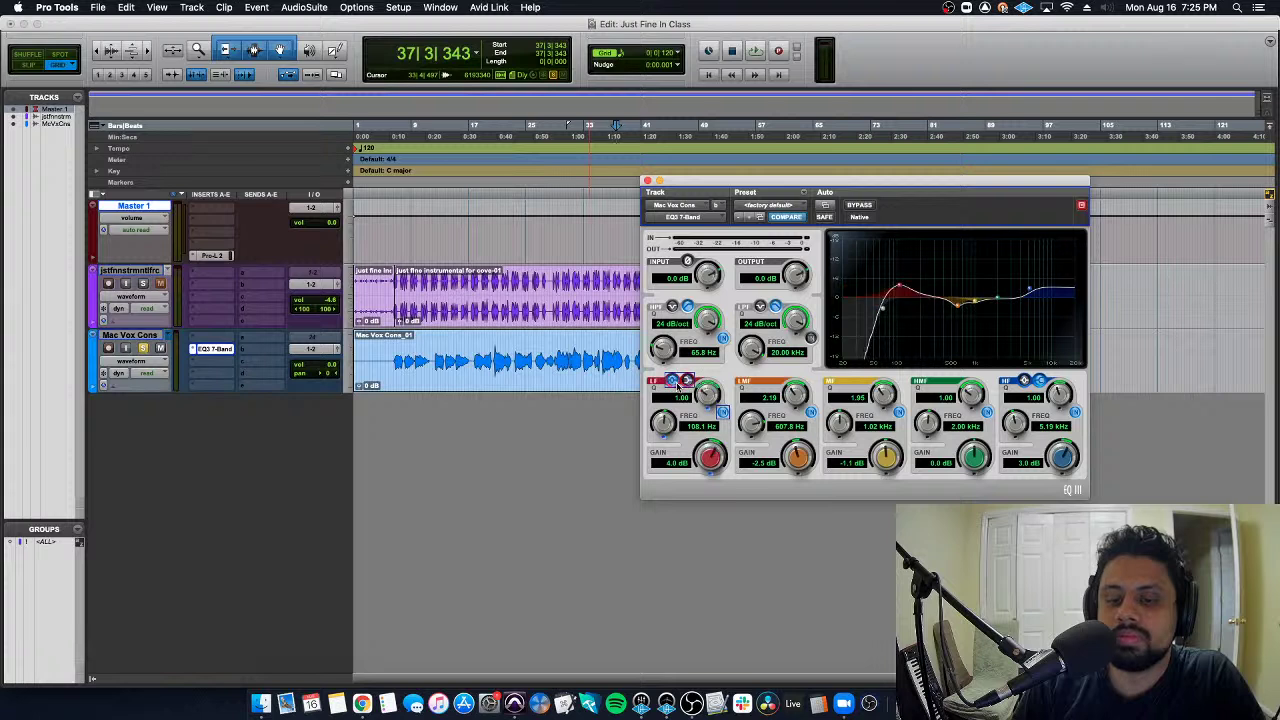
left_click(686, 382)
left_click(675, 382)
left_click(686, 382)
left_click(675, 382)
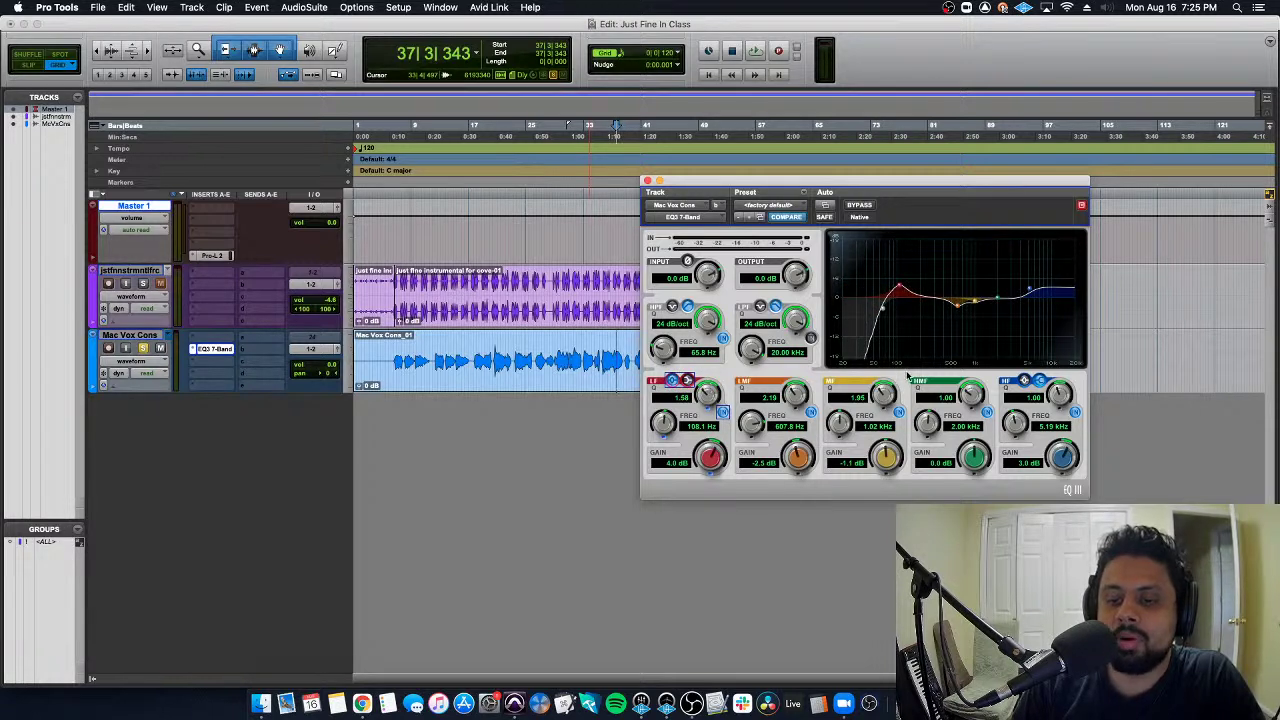
Tune the LF peak to 0.6 dB at 177.5 Hz with a Q of 1.86 while playing the vocal
key("space")
mouse_move(900, 289)
left_mouse_down()
mouse_move(910, 278)
mouse_move(914, 296)
left_mouse_up()
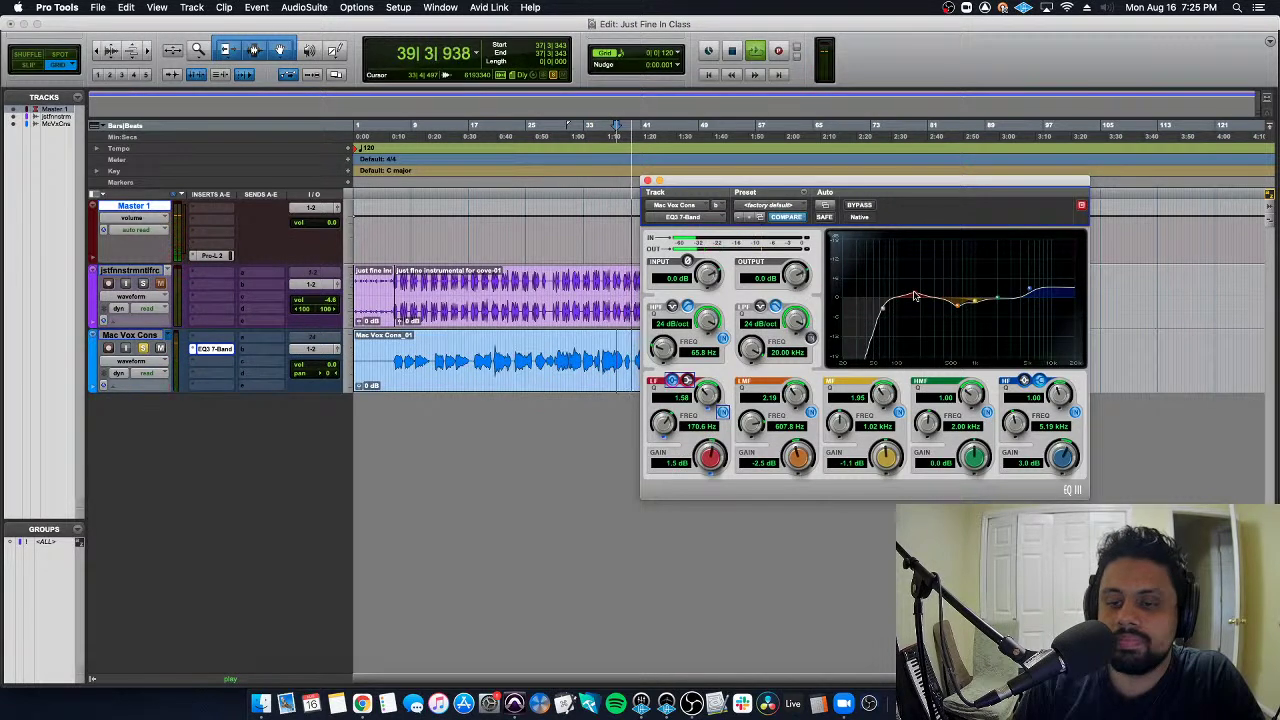
left_click_drag(656, 427, 656, 435)
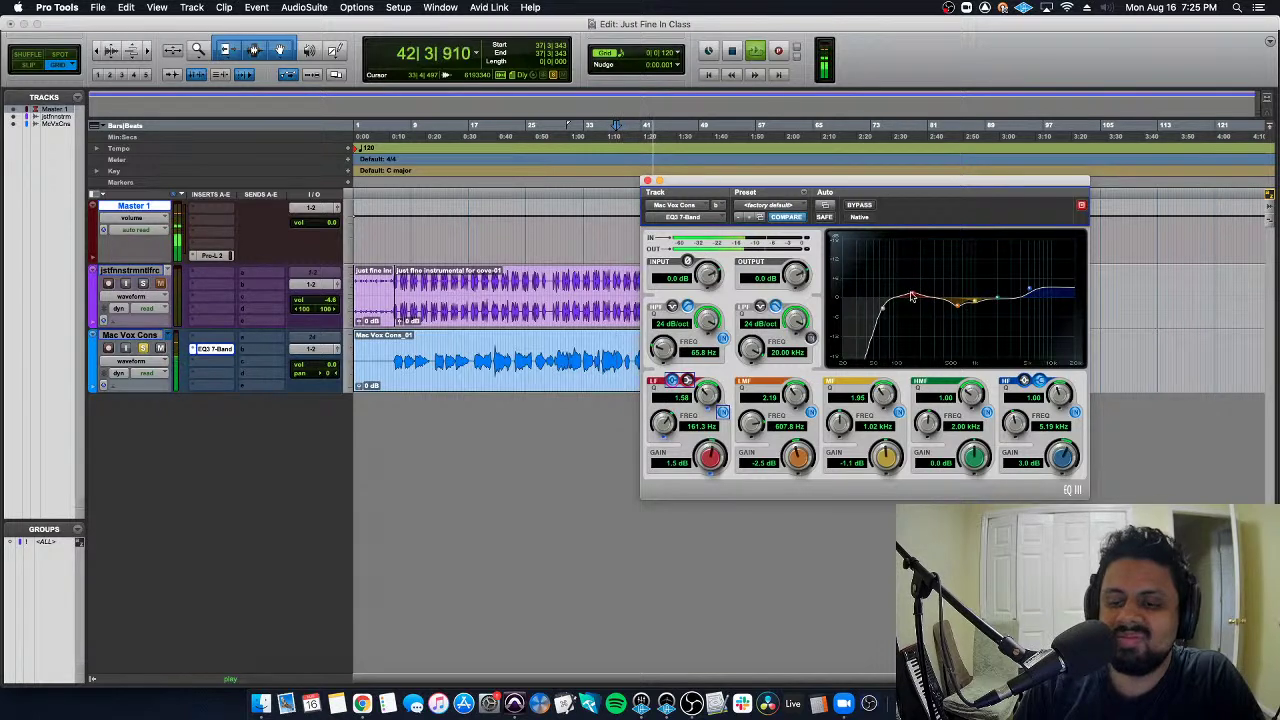
left_click_drag(913, 296, 916, 300)
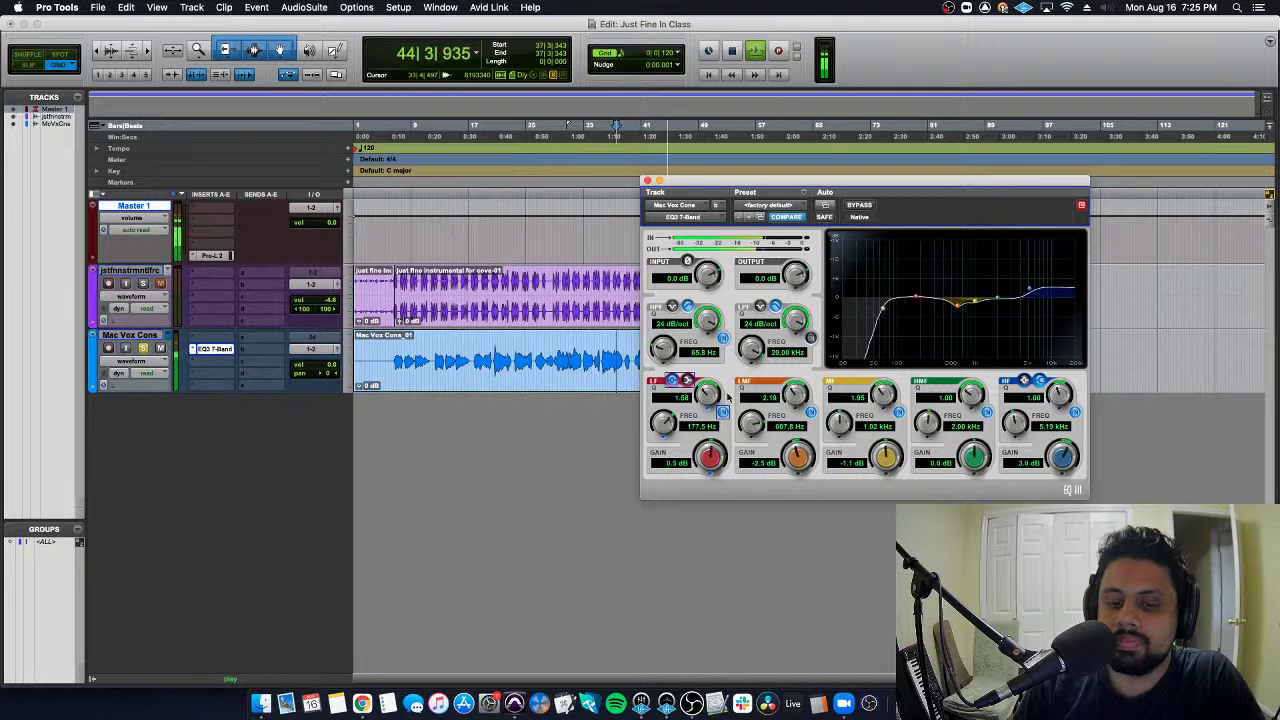
left_click_drag(709, 397, 709, 393)
left_click_drag(703, 467, 706, 470)
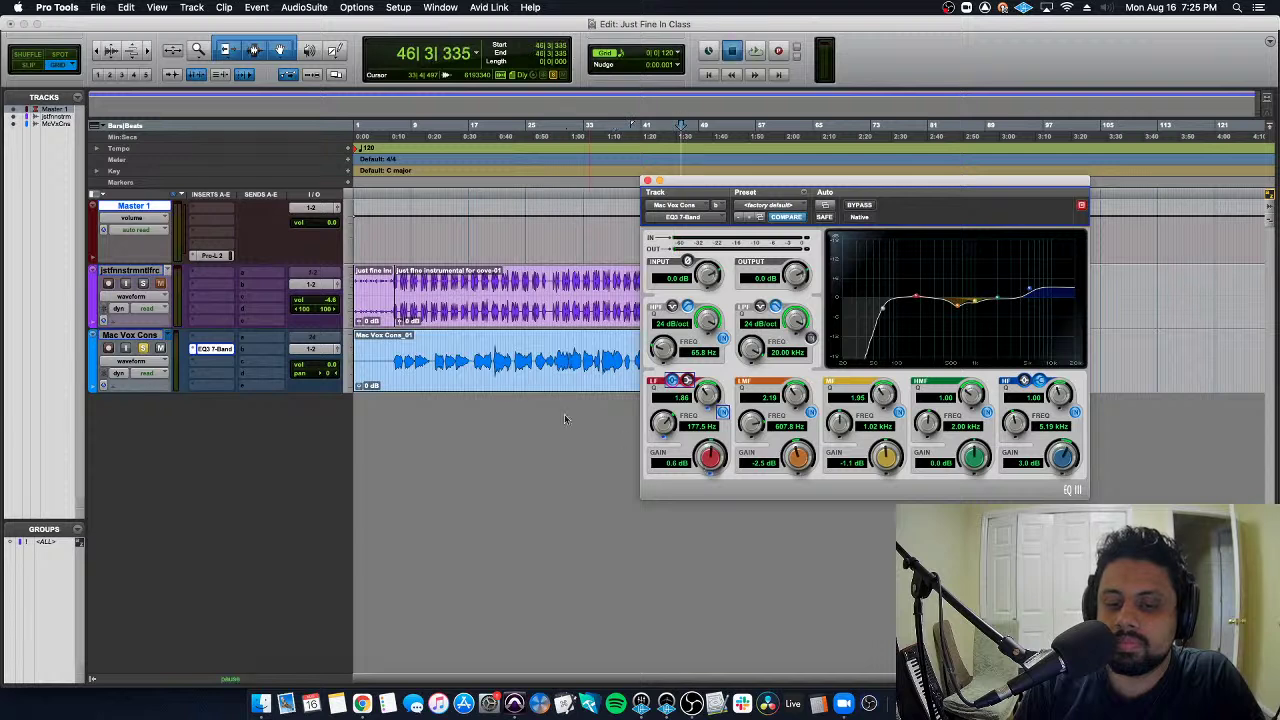
Compare the vocal with the EQ bypassed and active from bar 29, and toggle the bypass again with playback positioned at bar 23
left_click(561, 360)
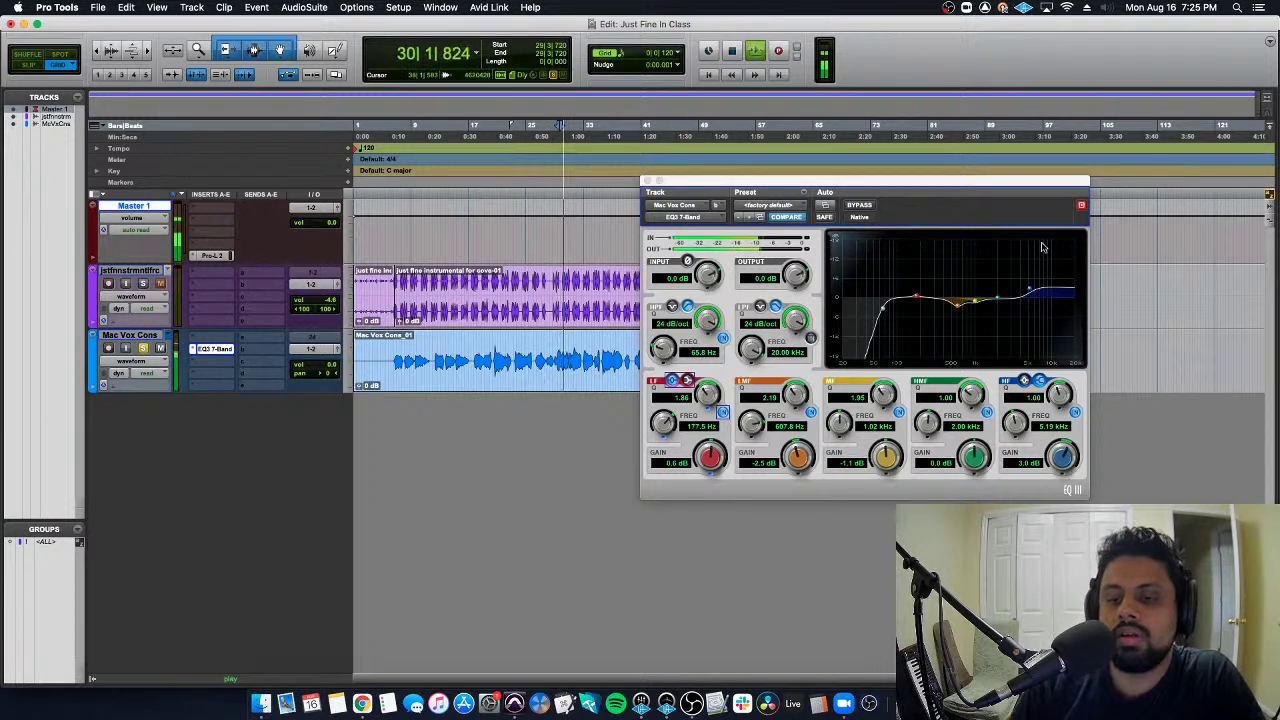
left_click(859, 205)
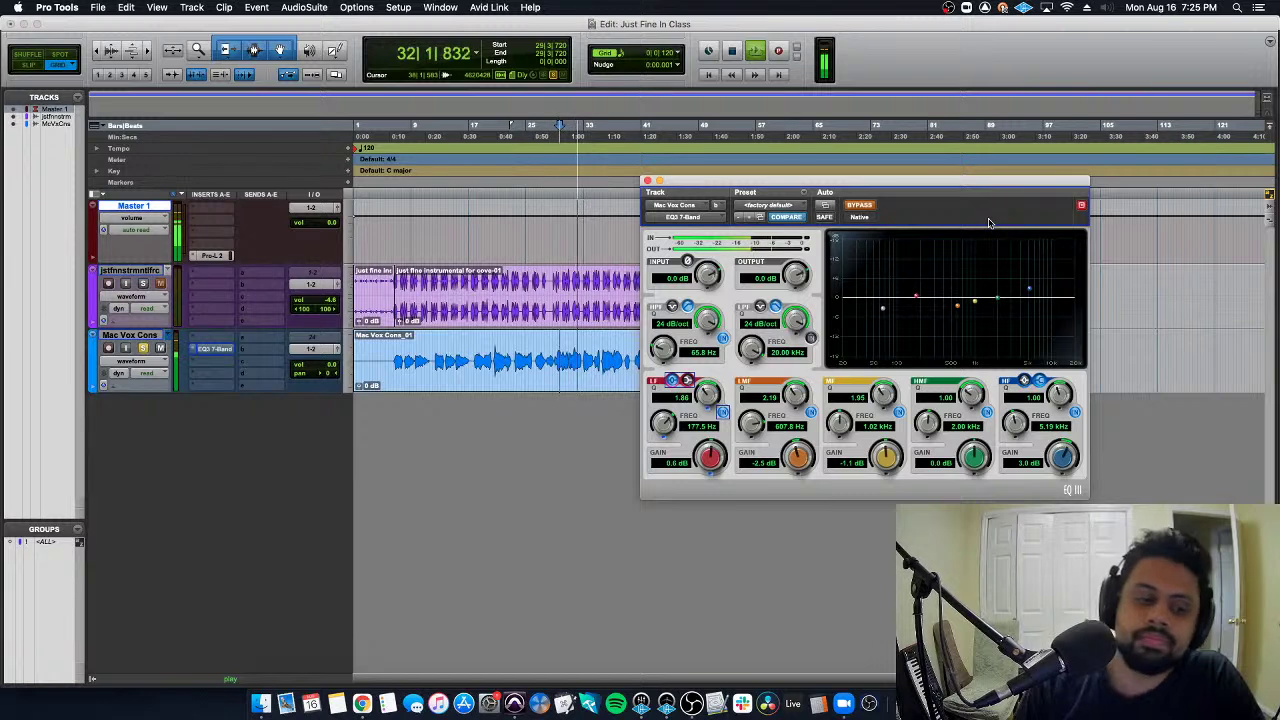
left_click(859, 205)
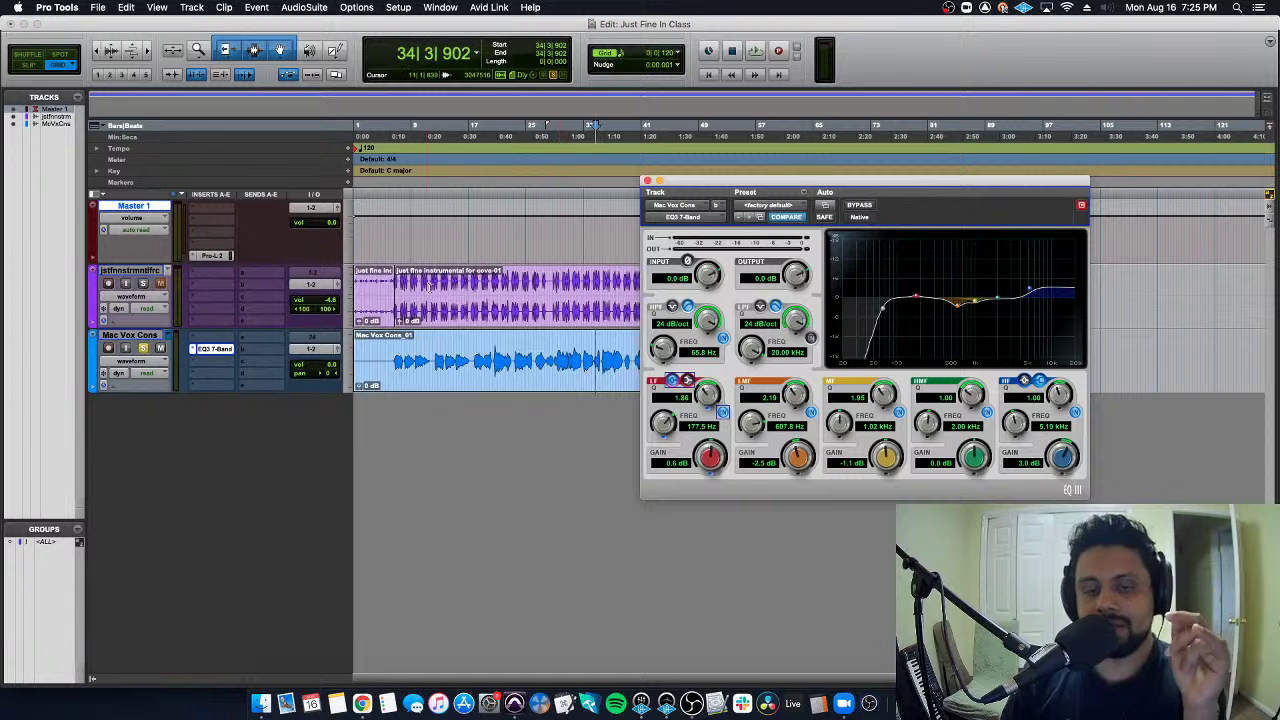
left_click(514, 338)
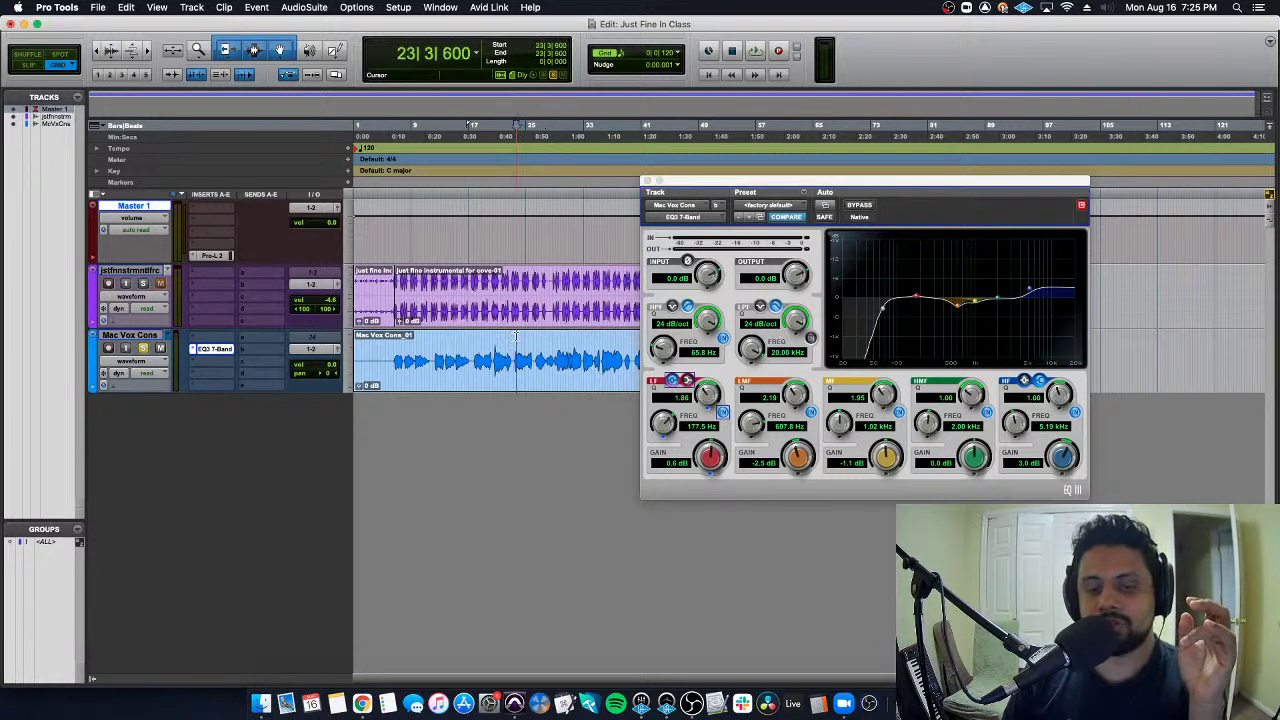
left_click(868, 205)
left_click(868, 205)
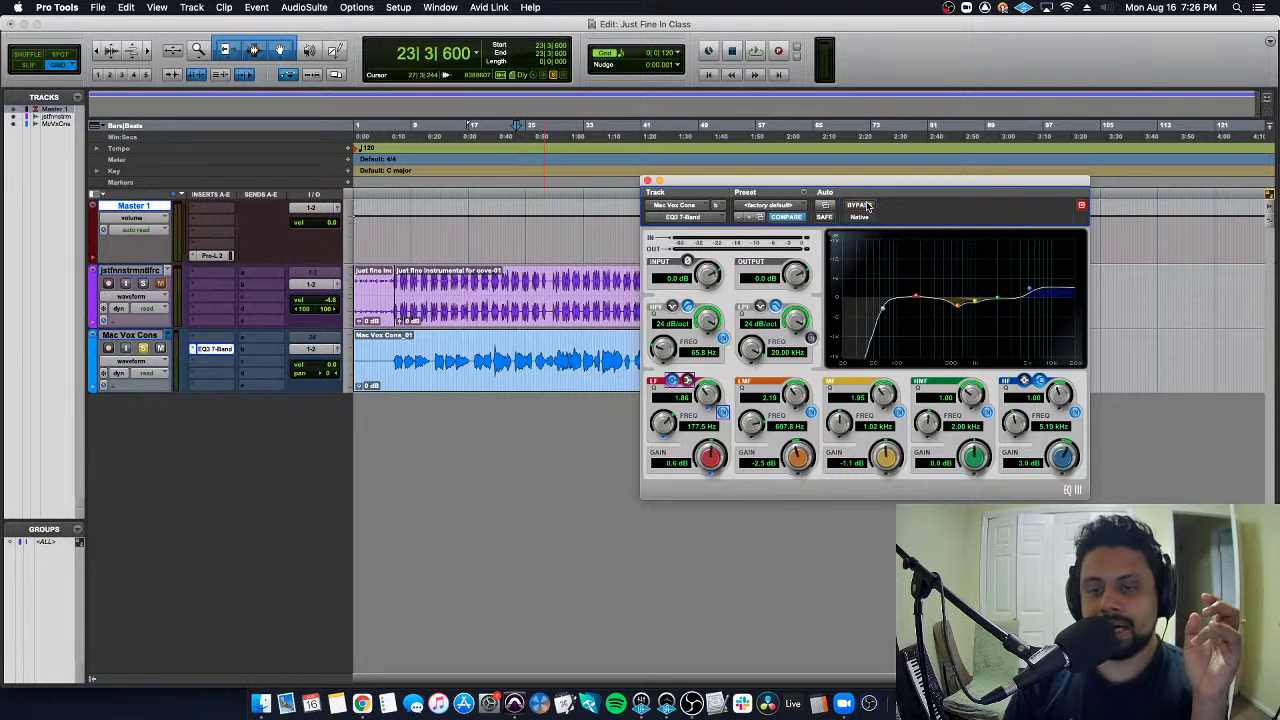
Toggle the vocal EQ's bypass repeatedly in its plug-in window to compare the flat and shaped curves, leaving the EQ active
left_click(868, 205)
left_click(868, 205)
left_click(868, 205)
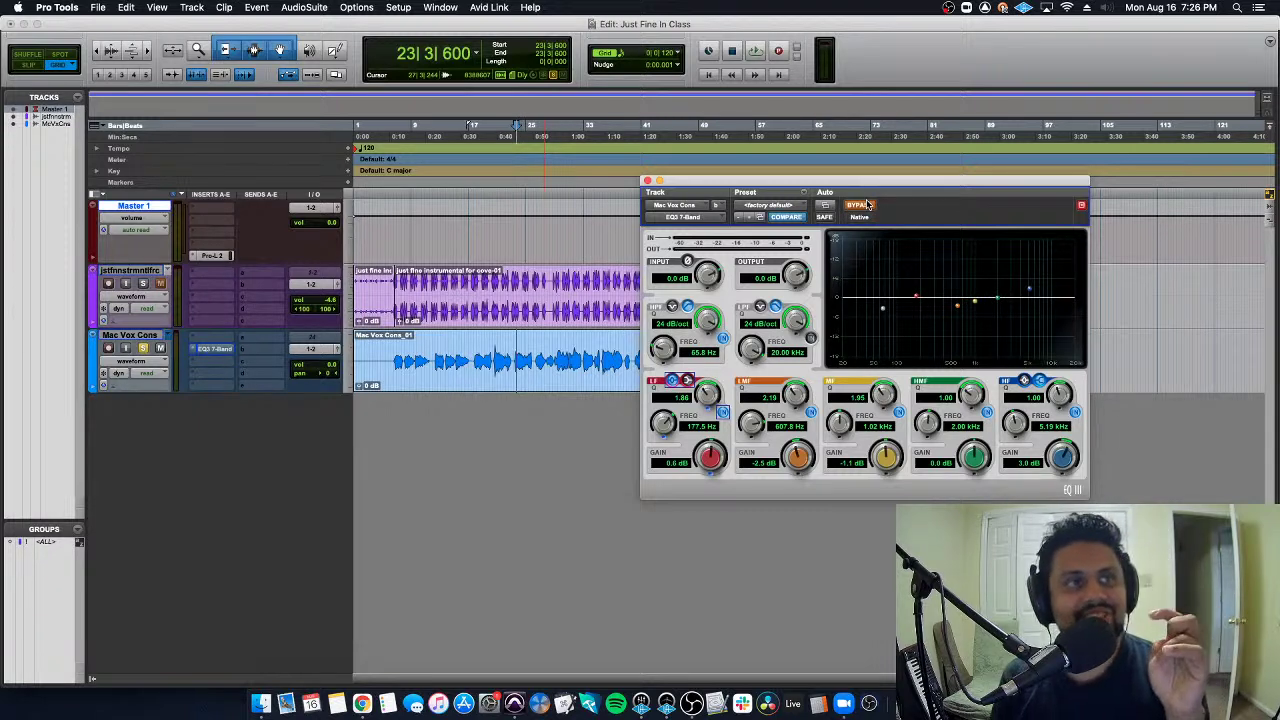
left_click(868, 205)
left_click(868, 205)
left_click(868, 205)
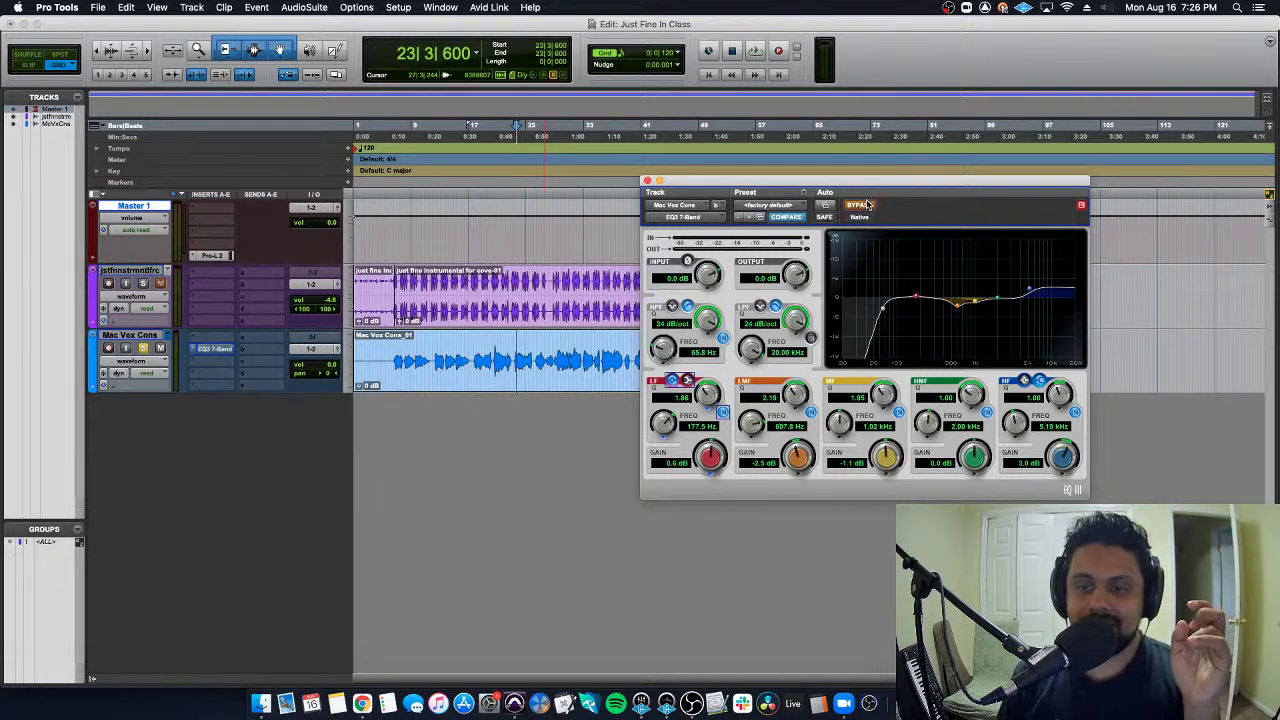
left_click(869, 205)
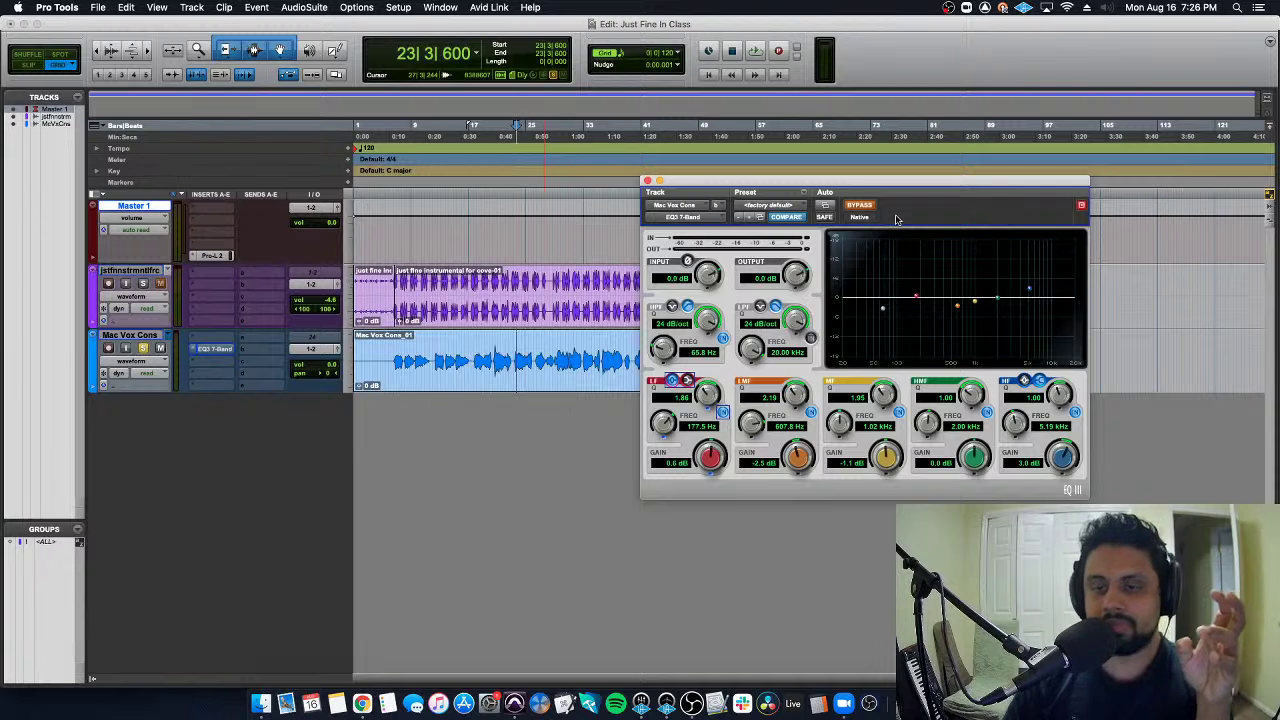
left_click(860, 205)
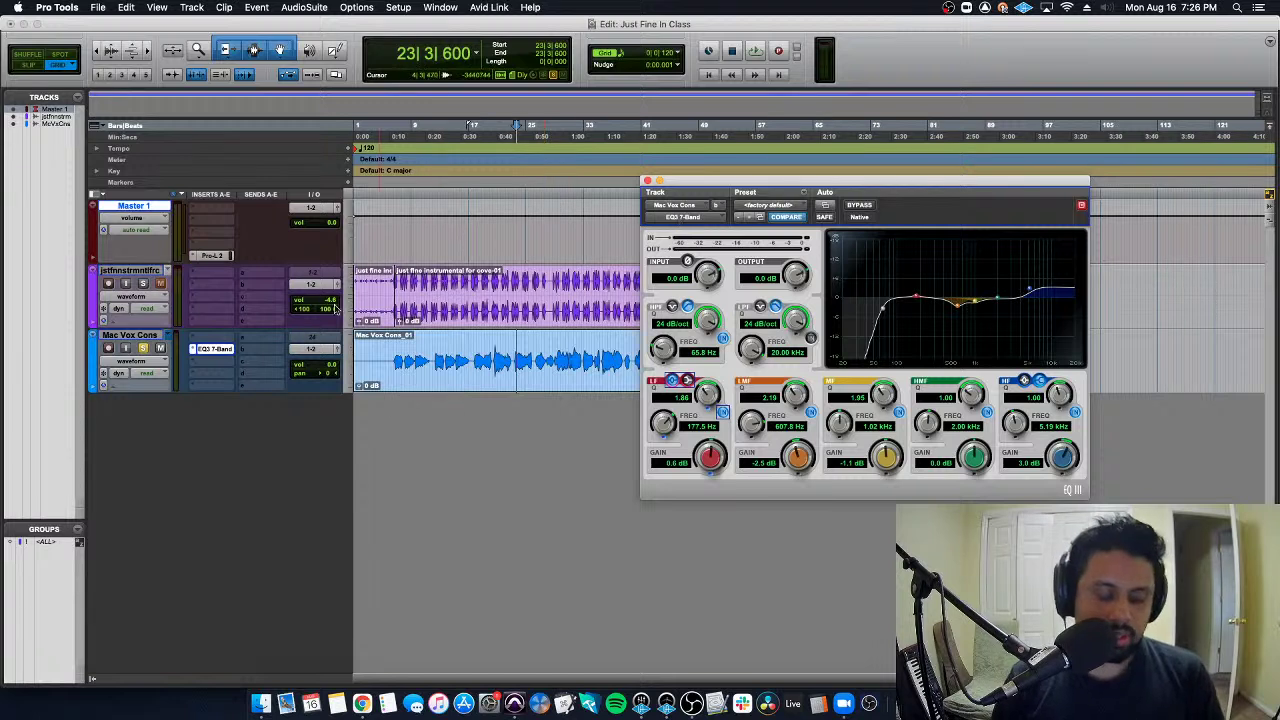
Toggle the EQ3 7-Band bypass repeatedly from the Mac Vox Cons track's insert slot, leaving the EQ active
left_click(232, 348, "super")
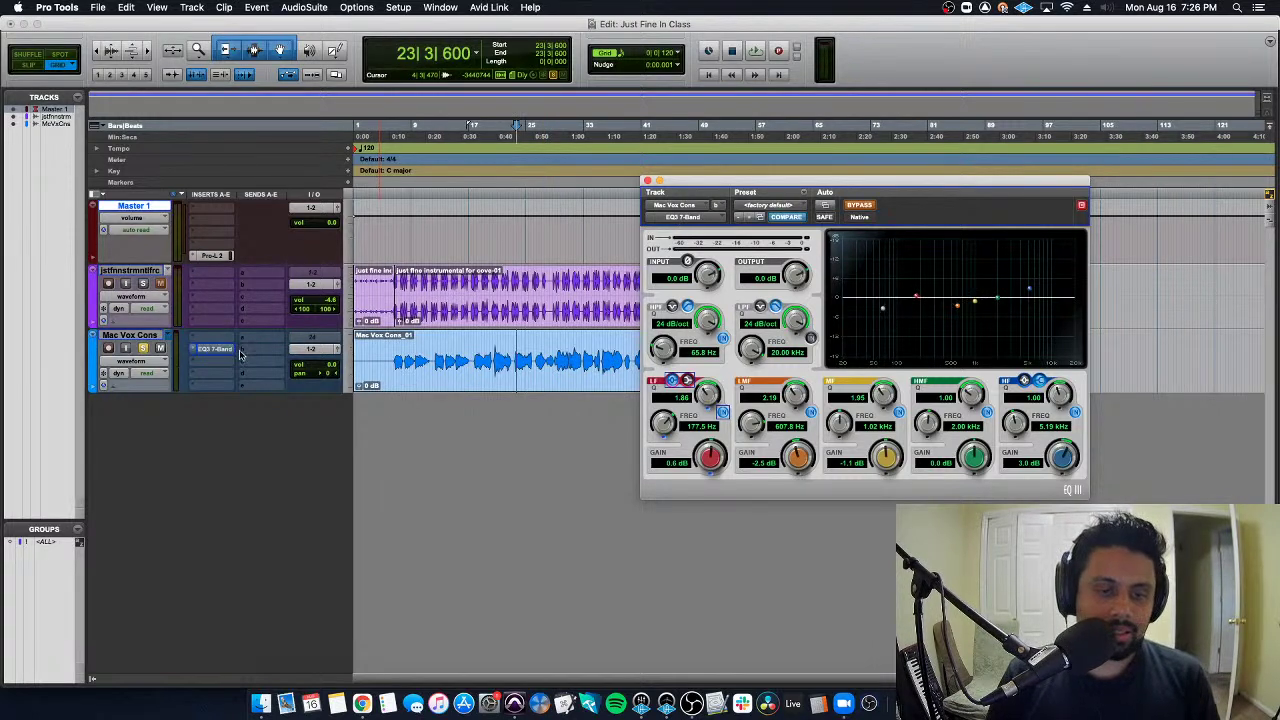
left_click(227, 352, "super")
left_click(227, 352, "super")
left_click(227, 352, "super")
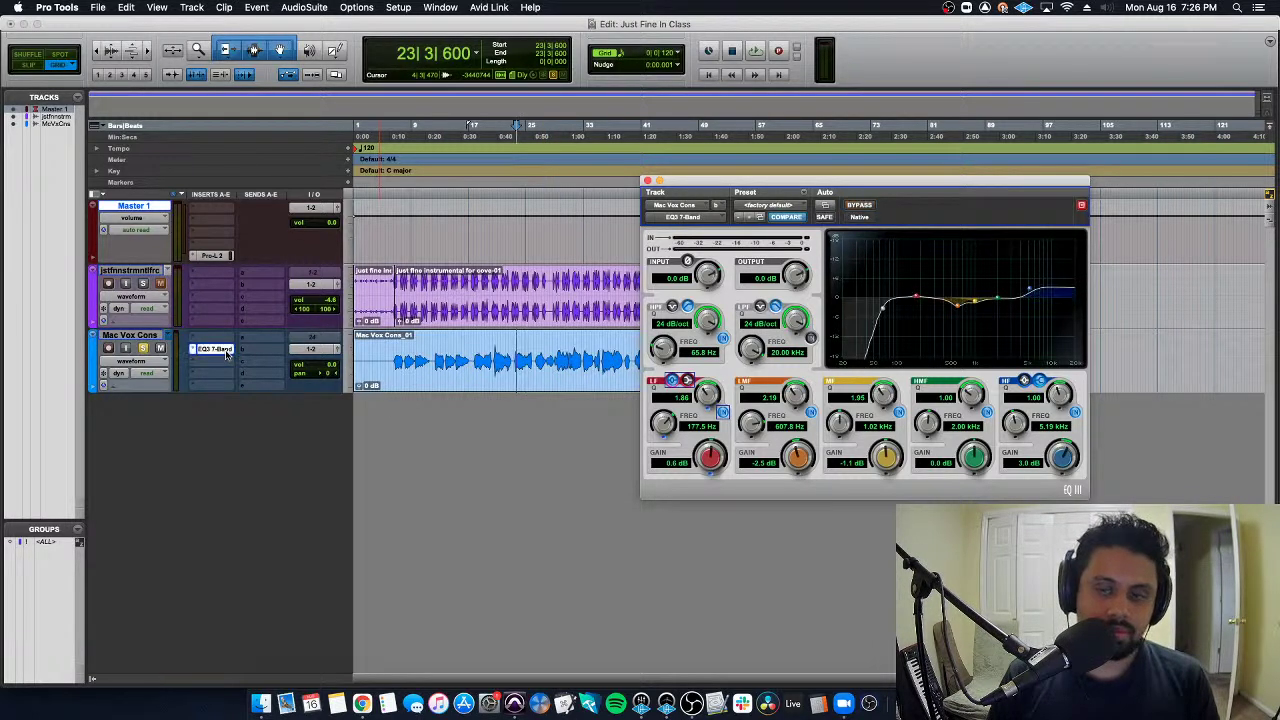
left_click(227, 352, "super")
left_click(227, 352, "super")
left_click(227, 352, "super")
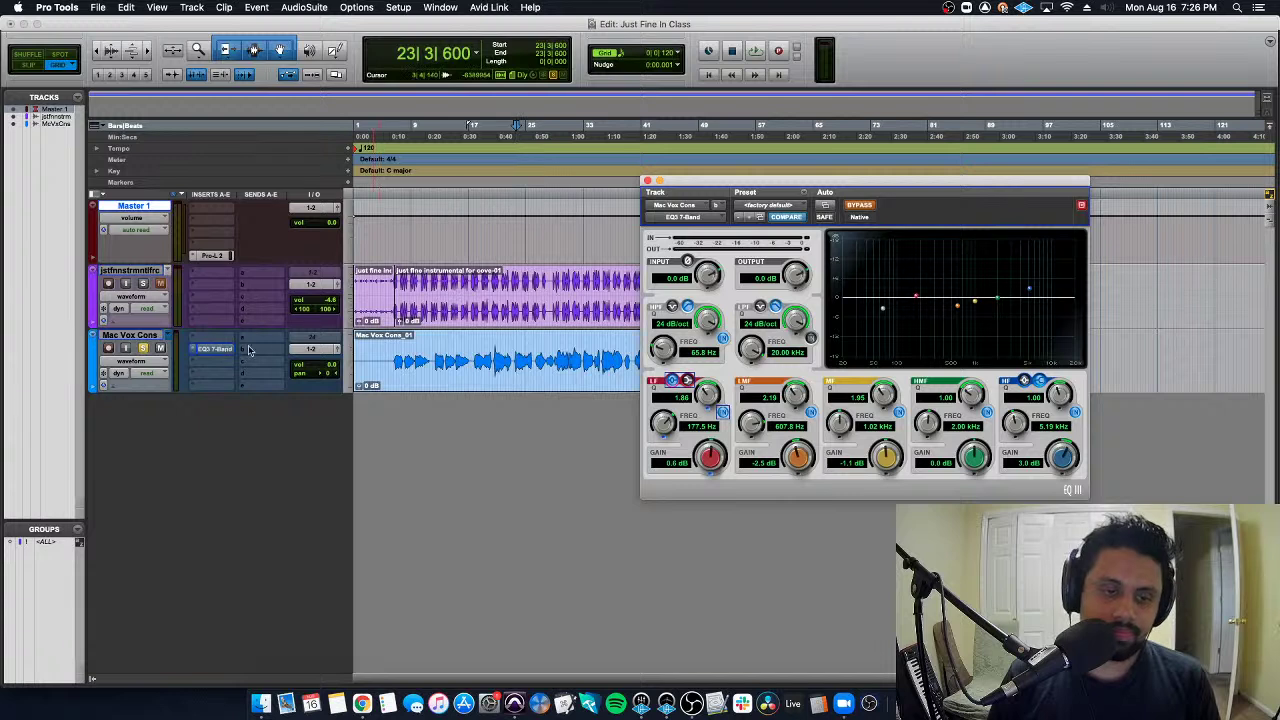
left_click(230, 352, "super")
left_click(230, 352, "super")
left_click(230, 352, "super")
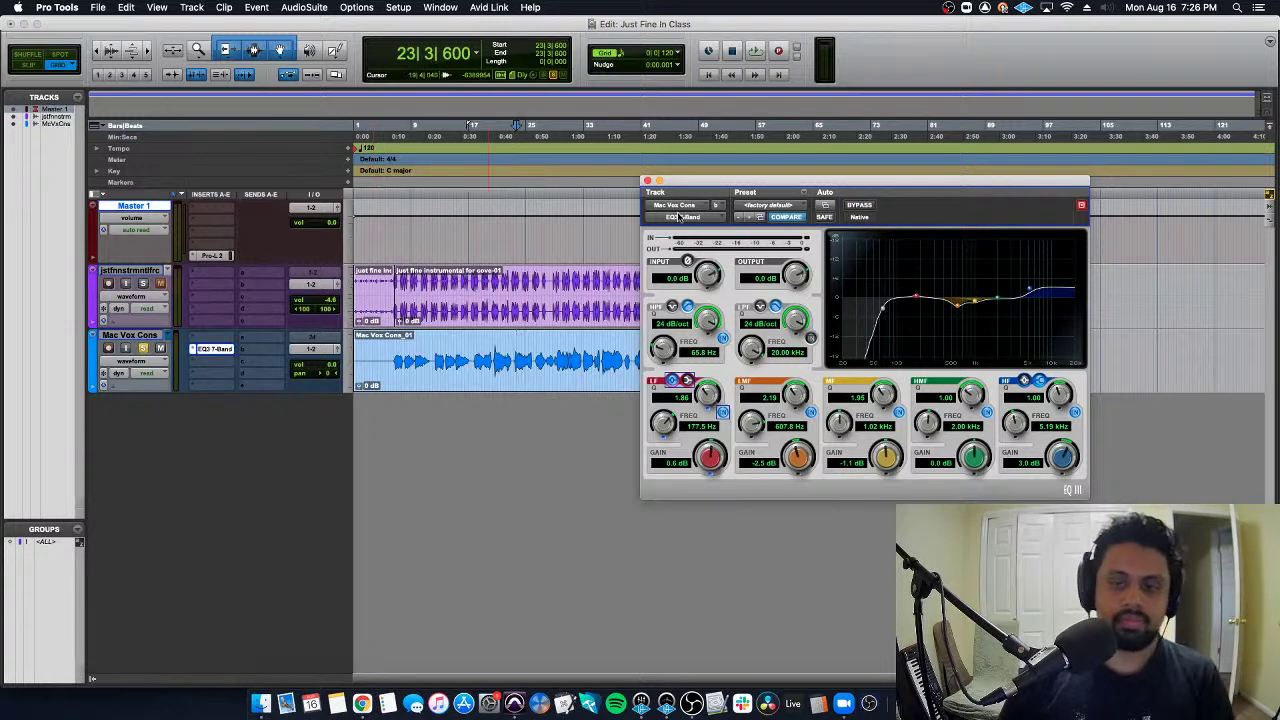
Play the vocal from bar 23, move playback to bar 31, and switch off the EQ's LF band
key("space")
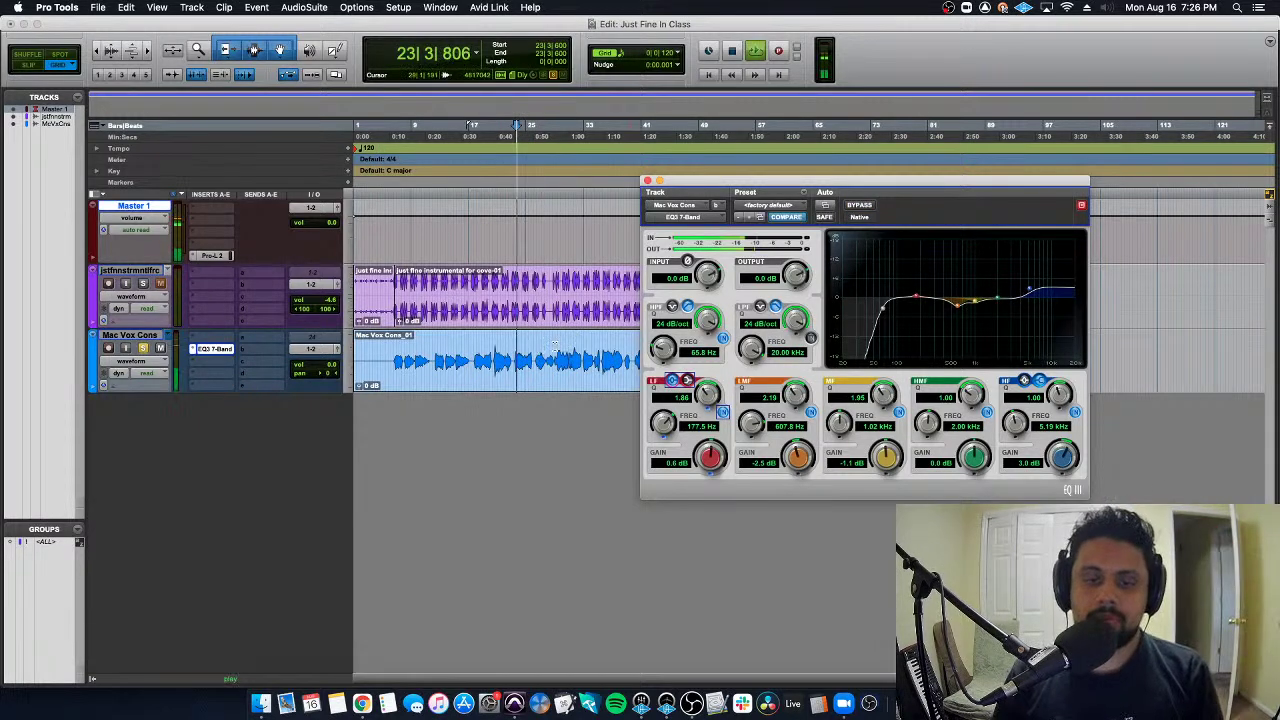
left_click(555, 345)
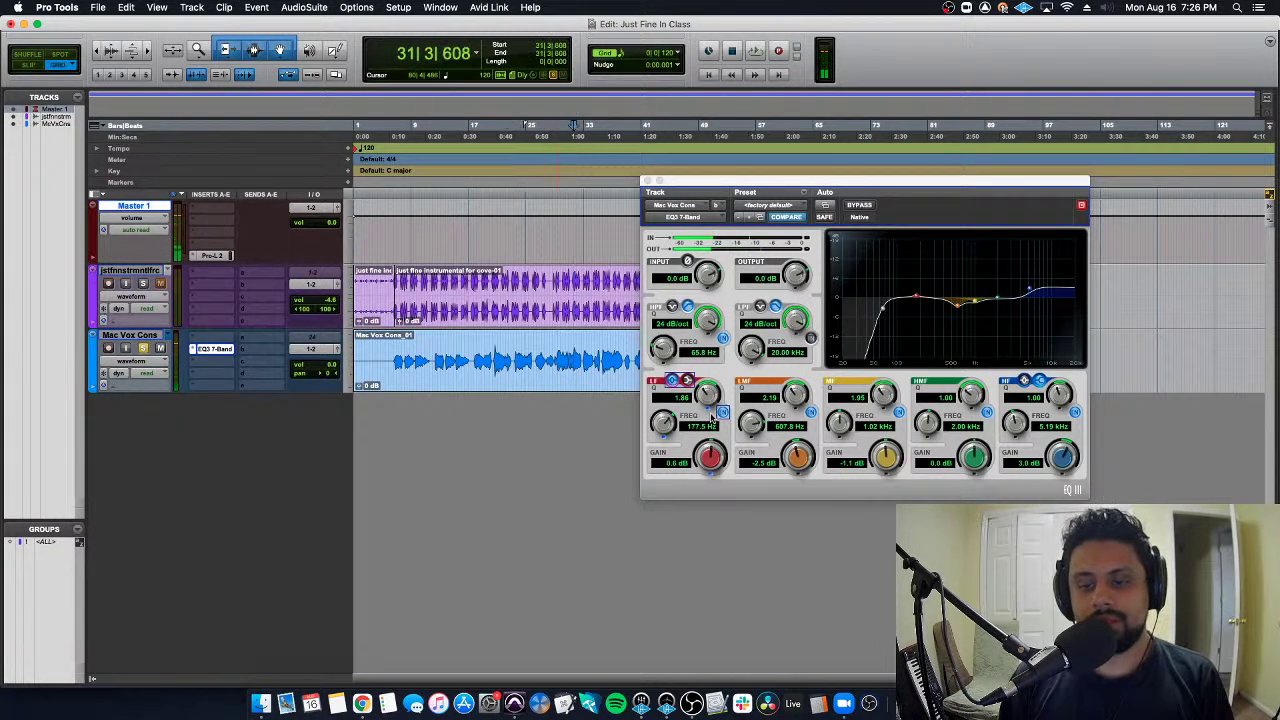
left_click(722, 412)
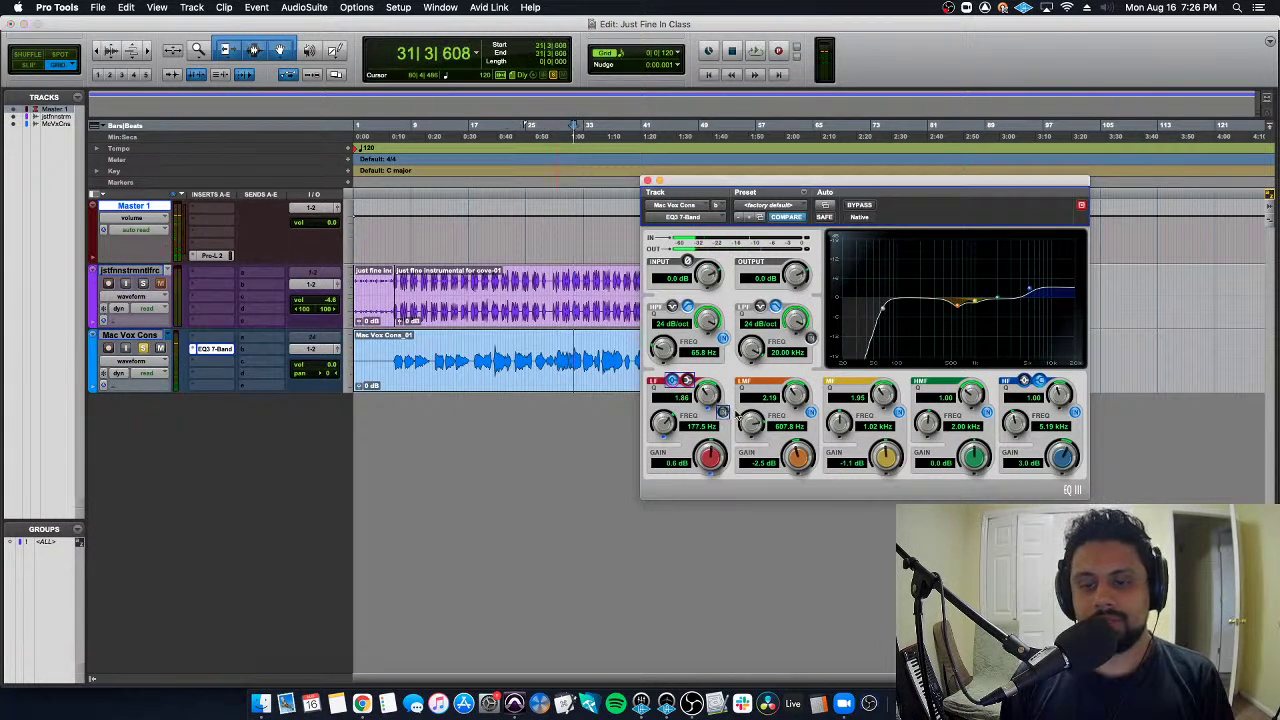
Compare the playing vocal with the EQ bypassed and active, and set the LMF band's gain to -2.0 dB
left_click(859, 206)
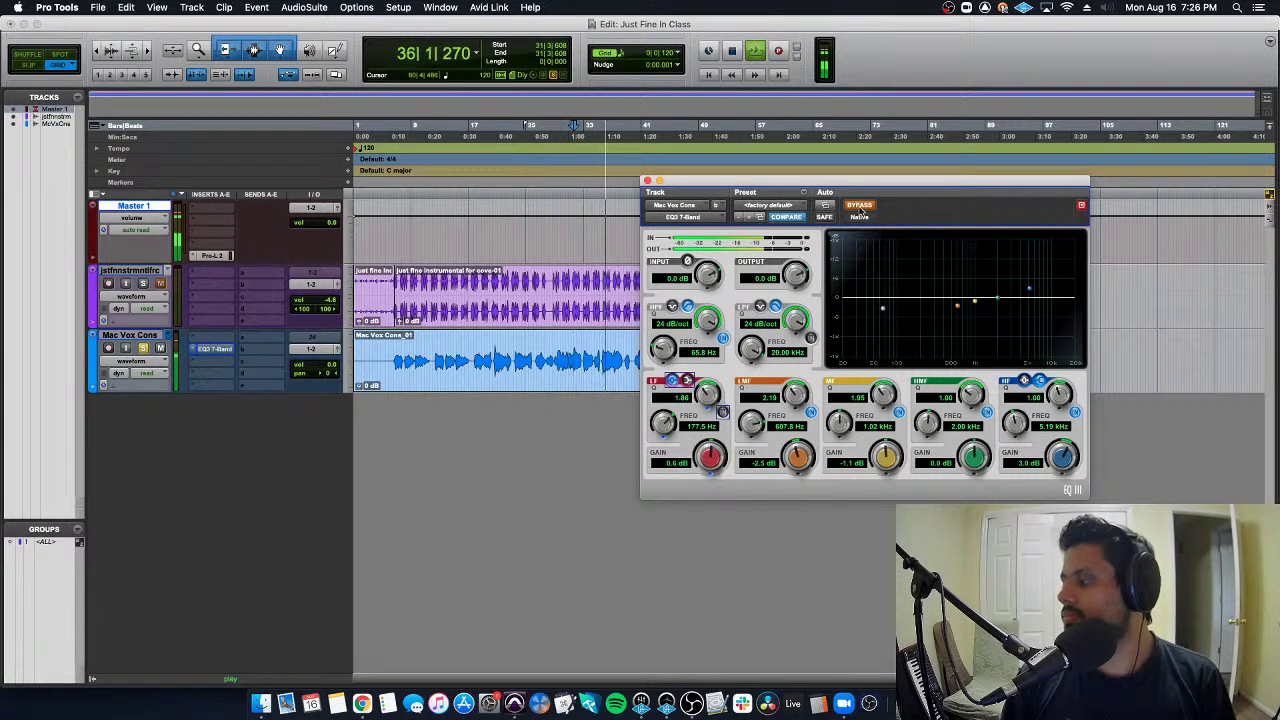
left_click(860, 206)
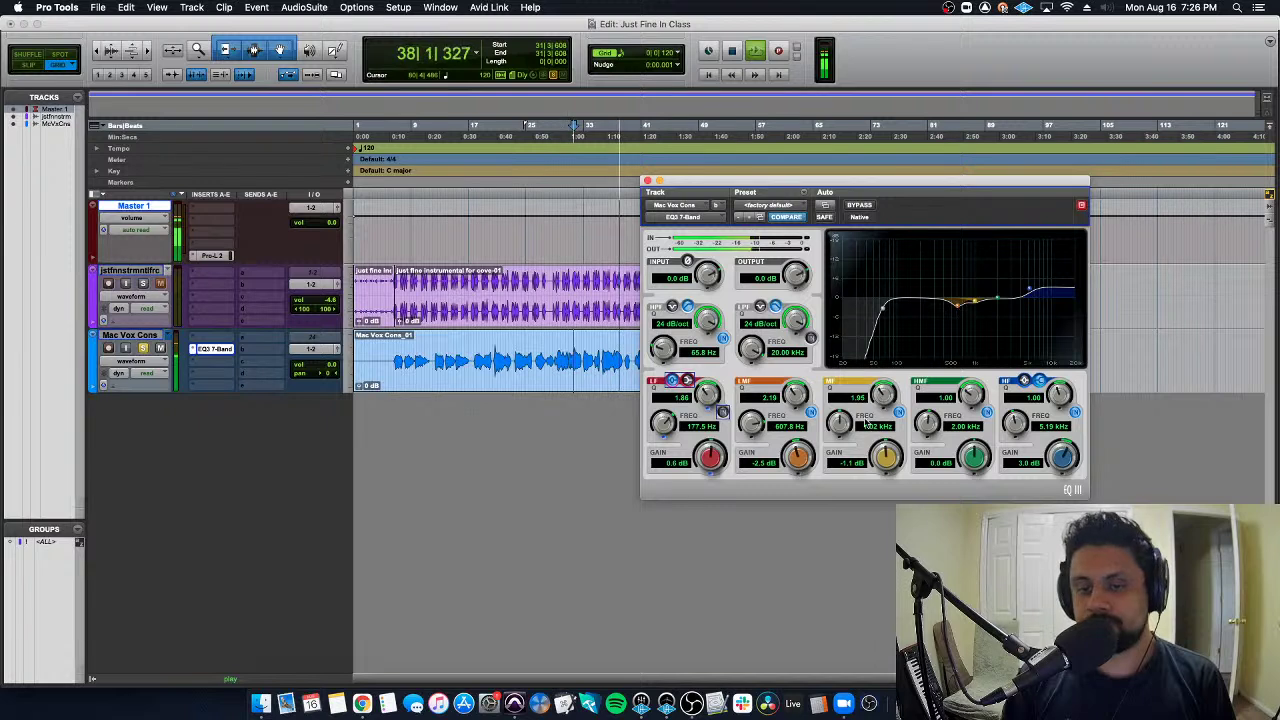
left_click_drag(788, 466, 788, 462)
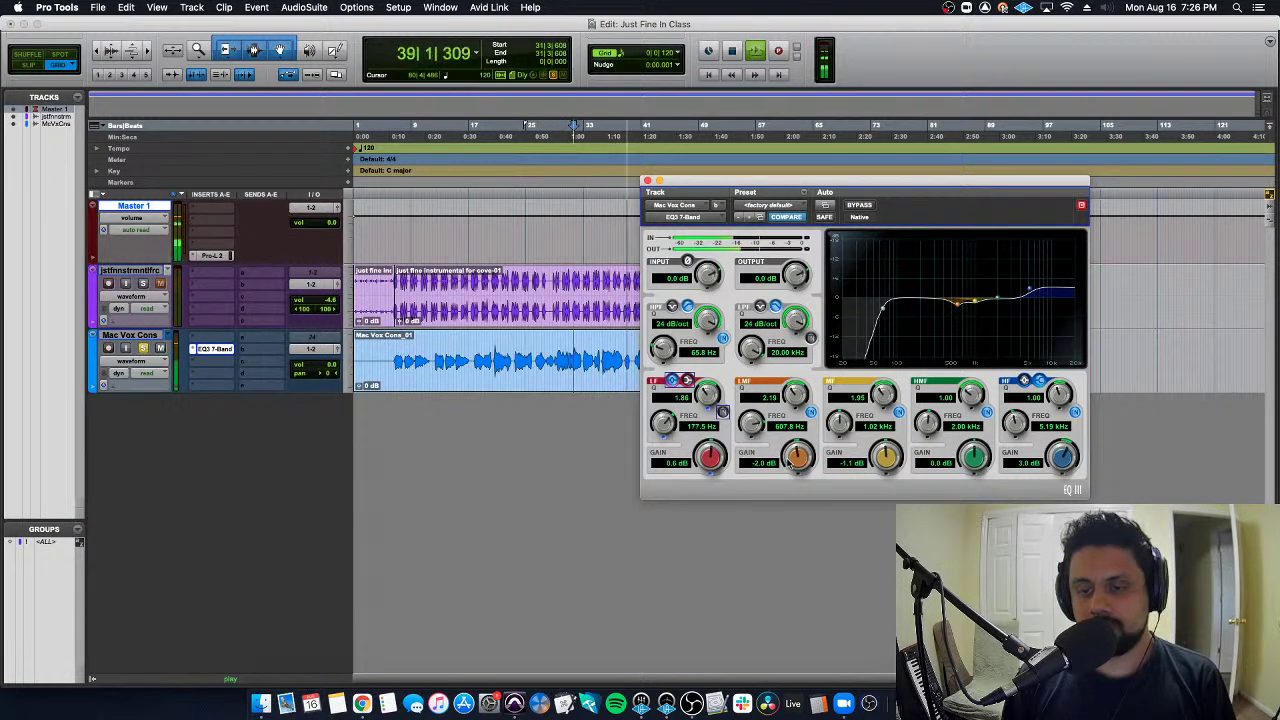
Solo the instrumental track instead of the vocal, play it from bar 14, and close the vocal's EQ window
key("space")
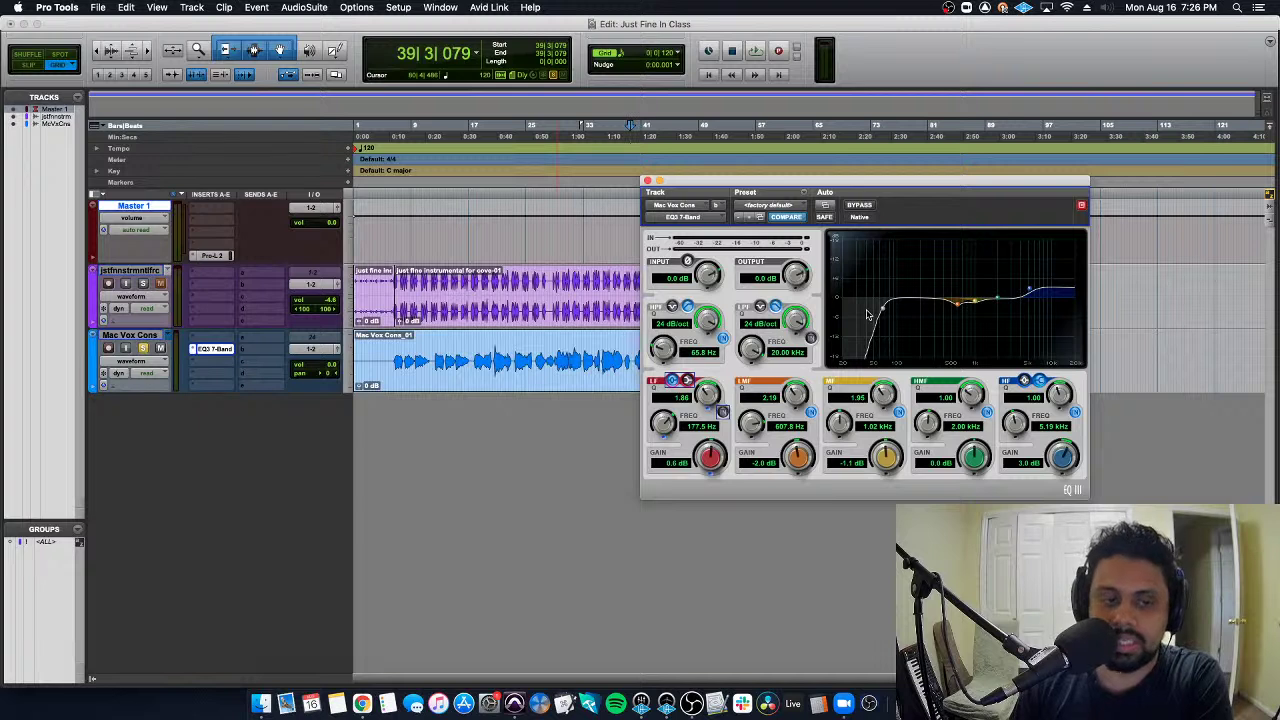
left_click(455, 300)
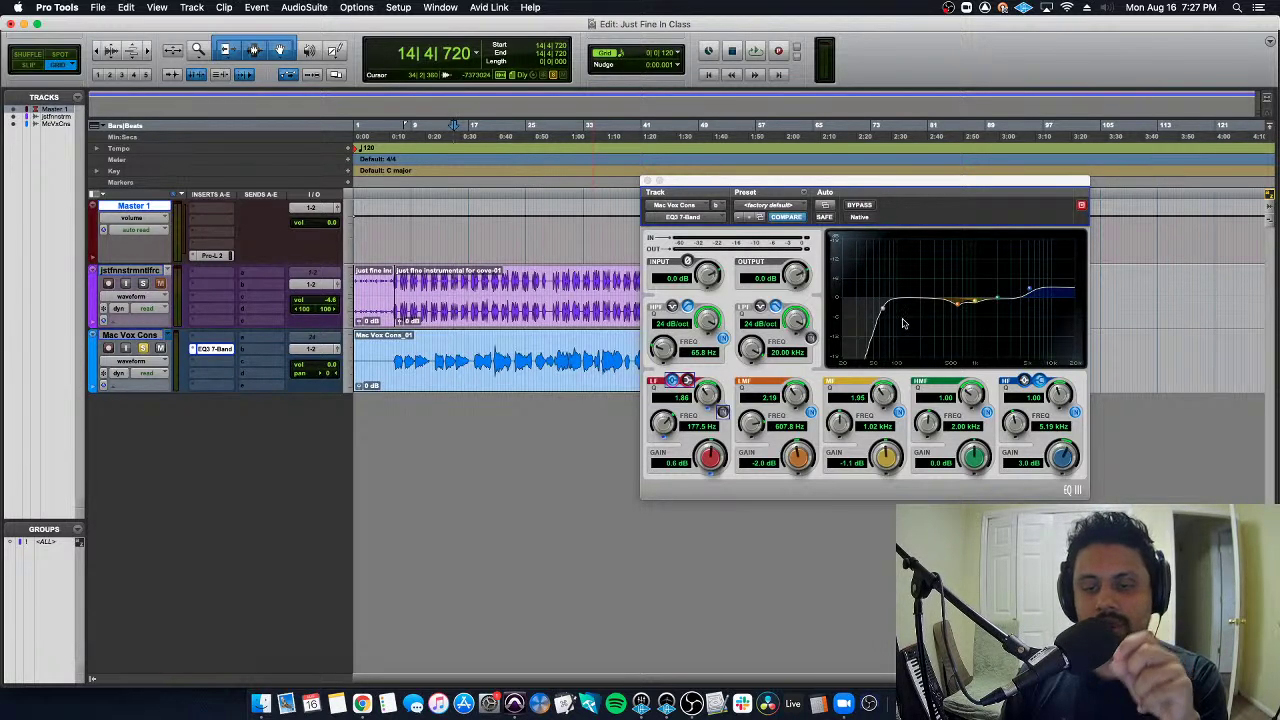
left_click(143, 284)
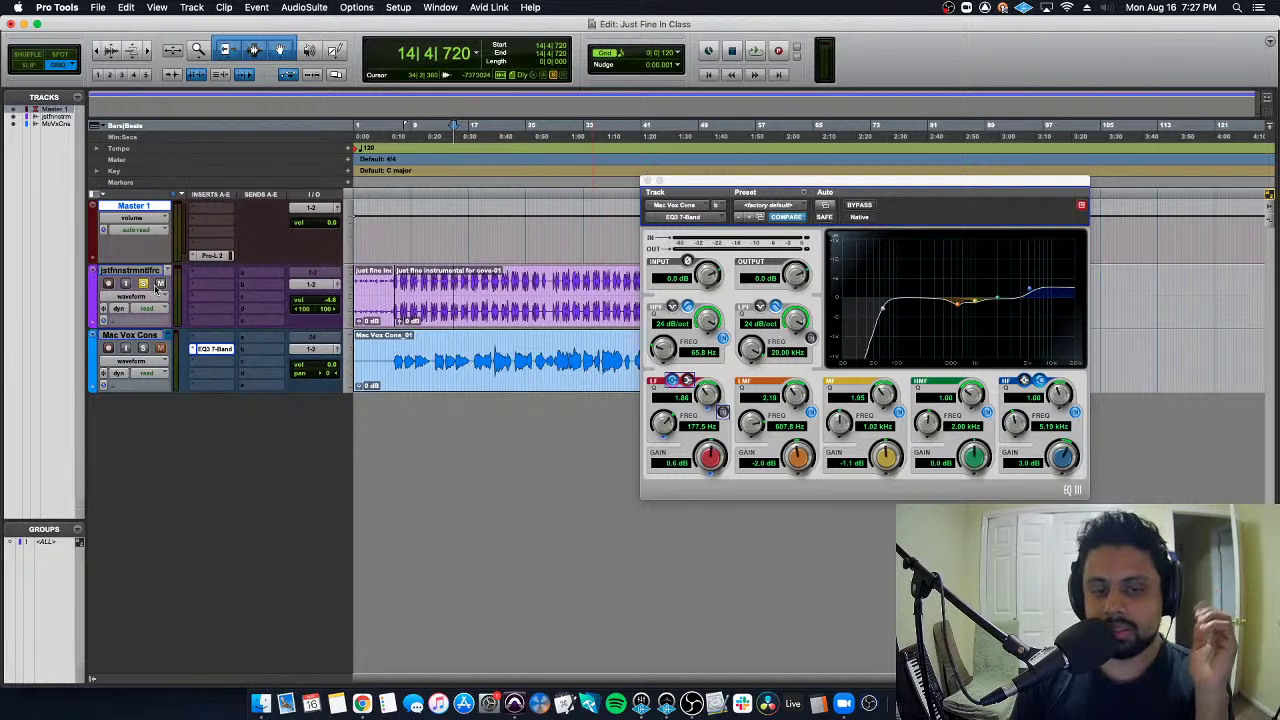
key("space")
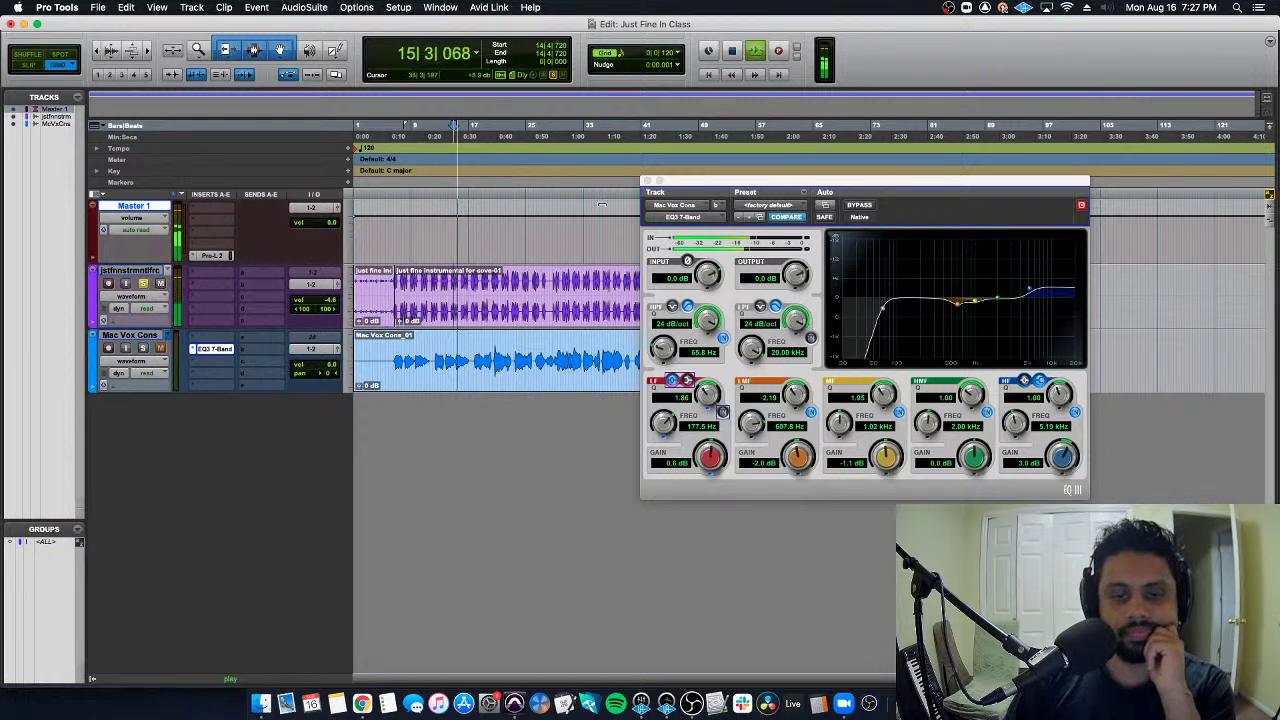
left_click(647, 181)
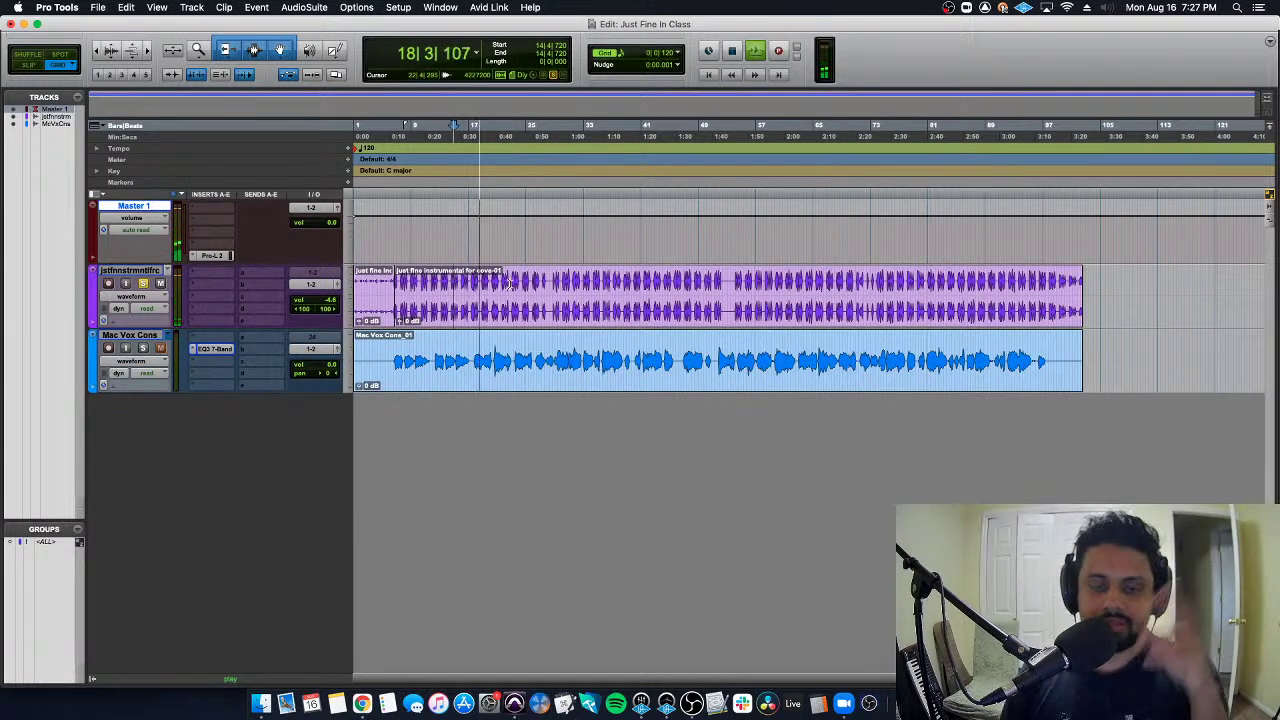
Insert a stereo EQ3 7-Band in the second insert slot of the instrumental track
left_click(221, 290)
mouse_move(221, 290)
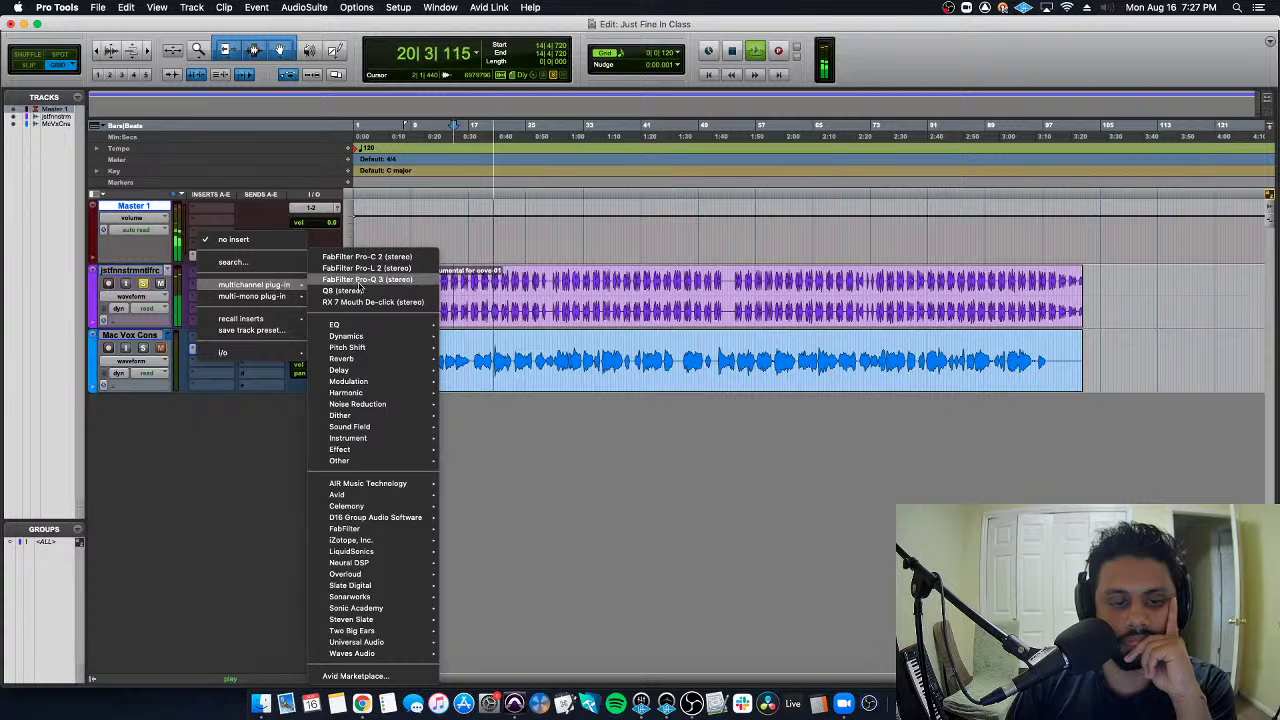
mouse_move(366, 325)
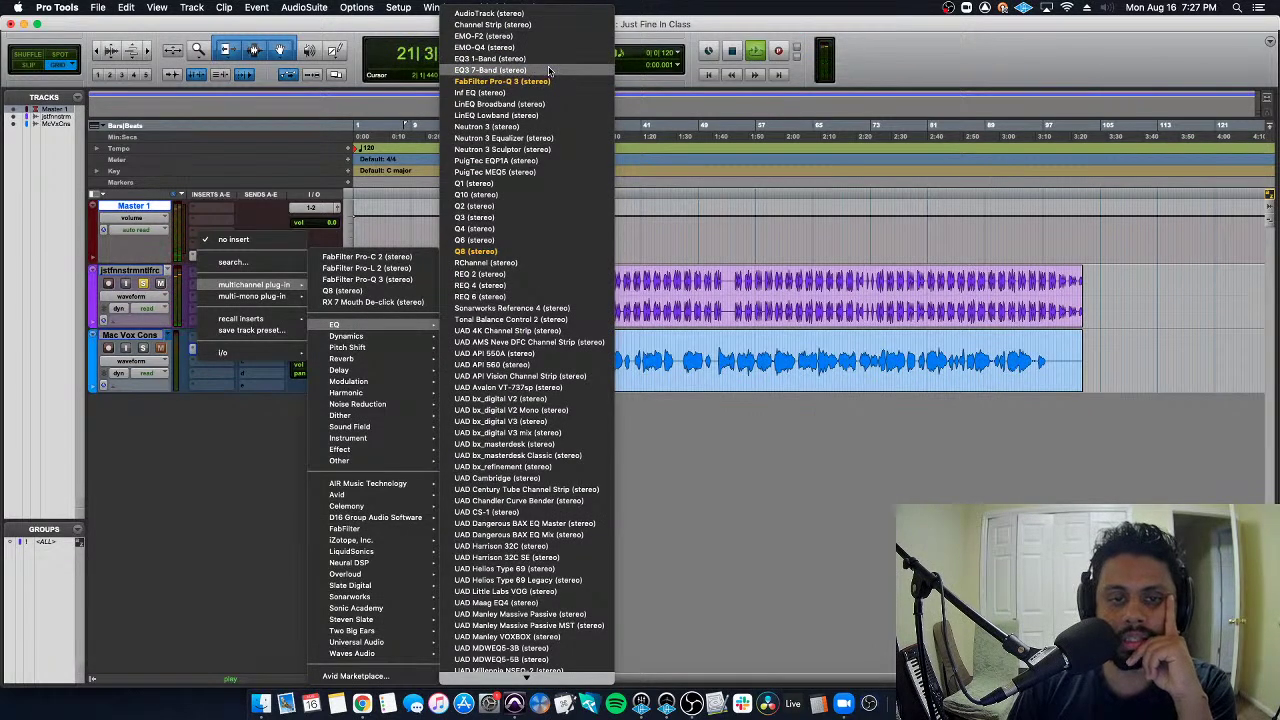
left_click(490, 70)
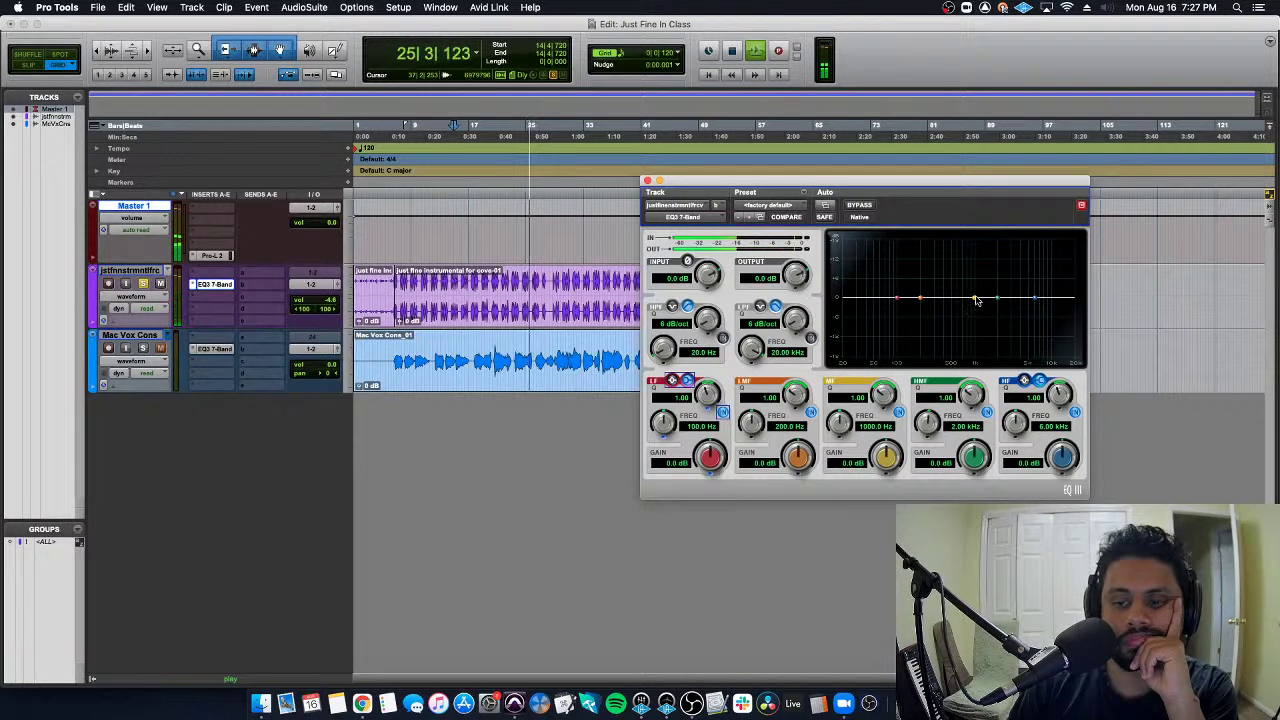
Boost the instrumental's mid band 1.5 dB at 818.7 Hz with Q 1.55, and its high shelf 1.5 dB at 4.89 kHz
left_click_drag(974, 297, 965, 287)
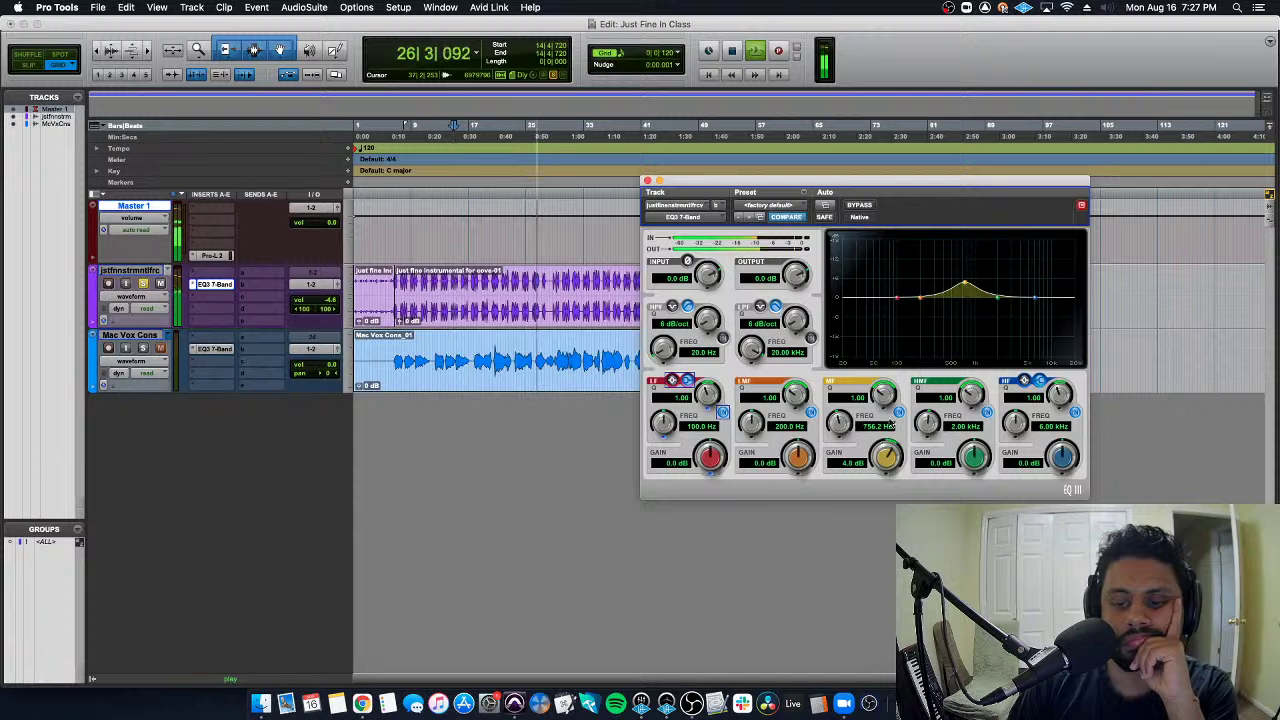
left_click_drag(884, 396, 882, 390)
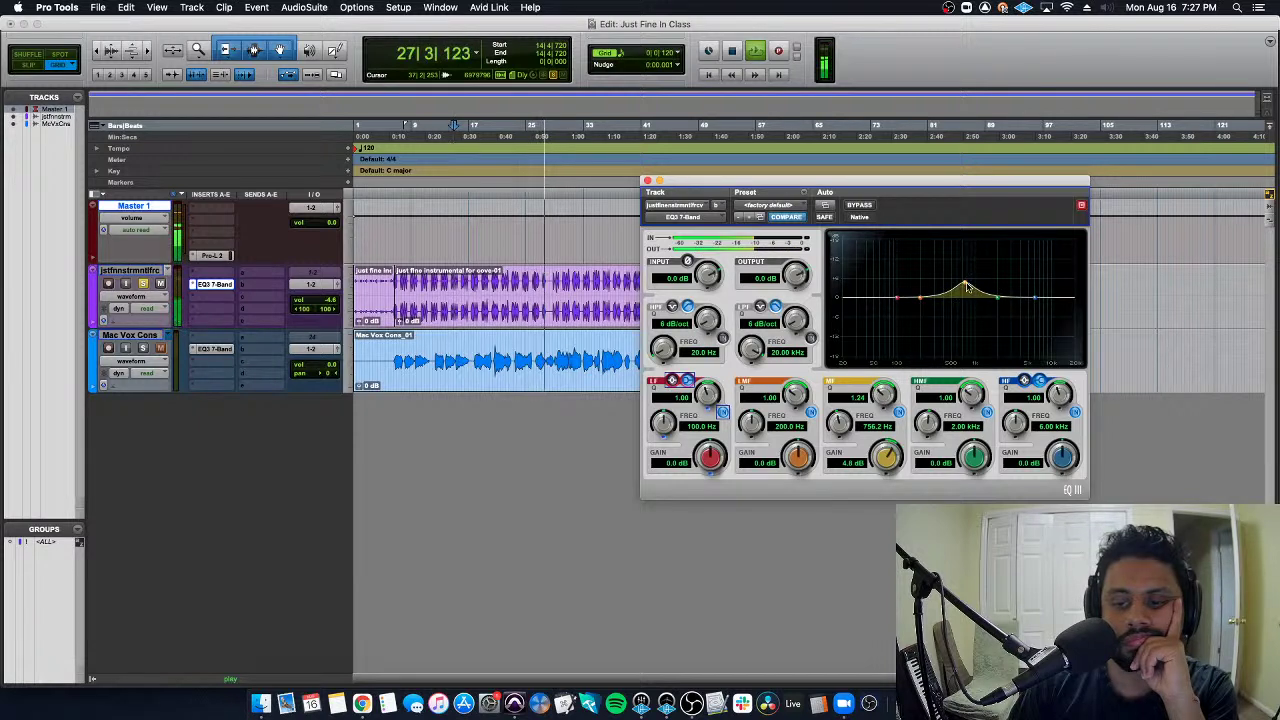
mouse_move(965, 284)
left_mouse_down()
mouse_move(966, 270)
mouse_move(968, 295)
left_mouse_up()
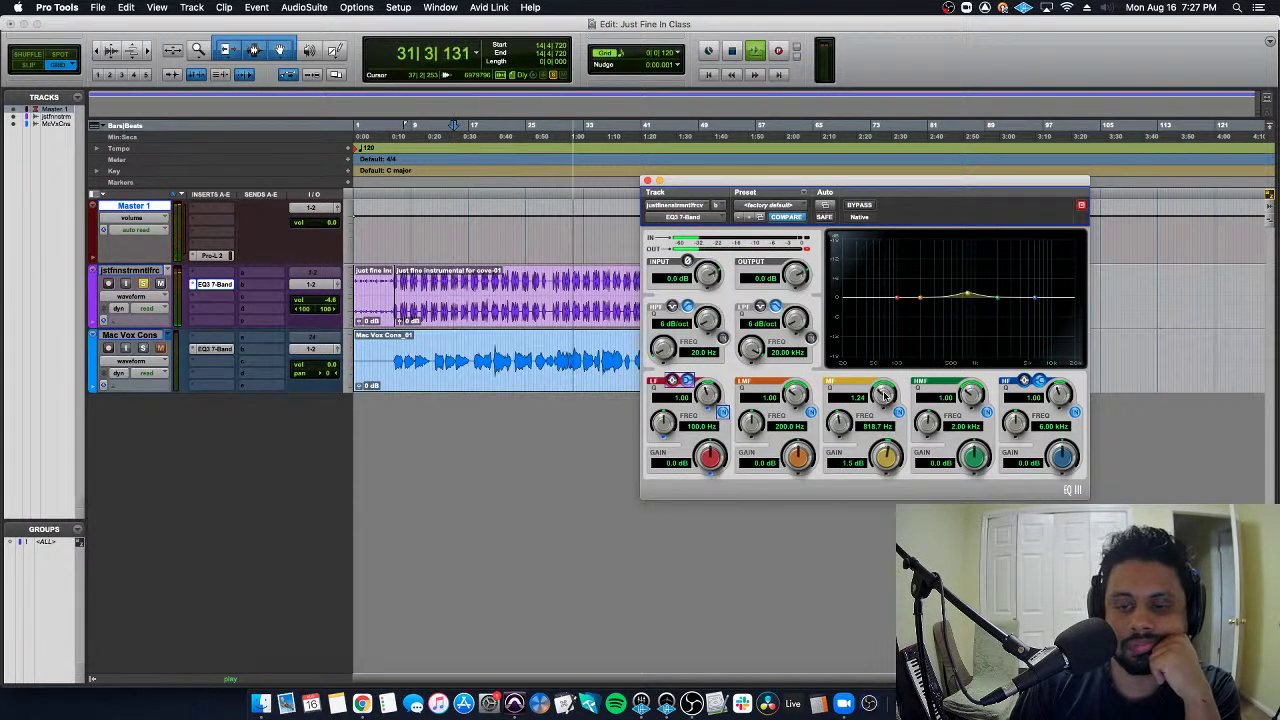
scroll(968, 296, "up", 2)
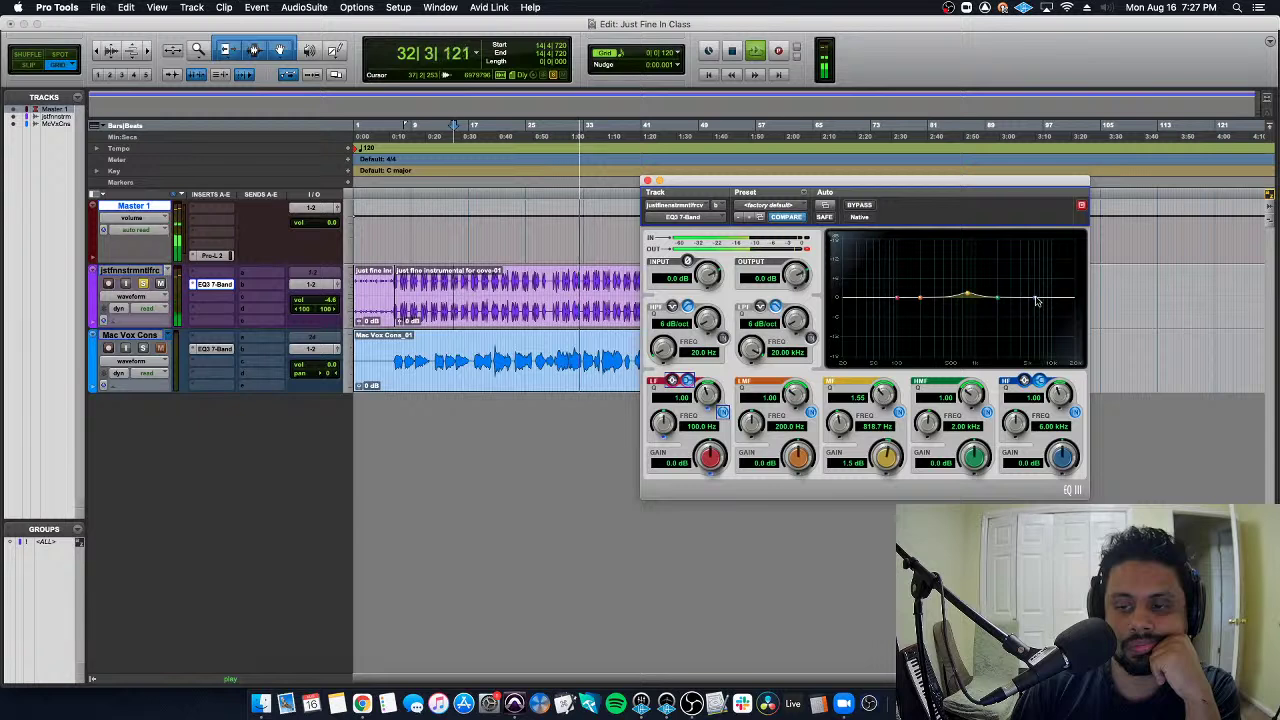
left_click_drag(1036, 301, 1027, 296)
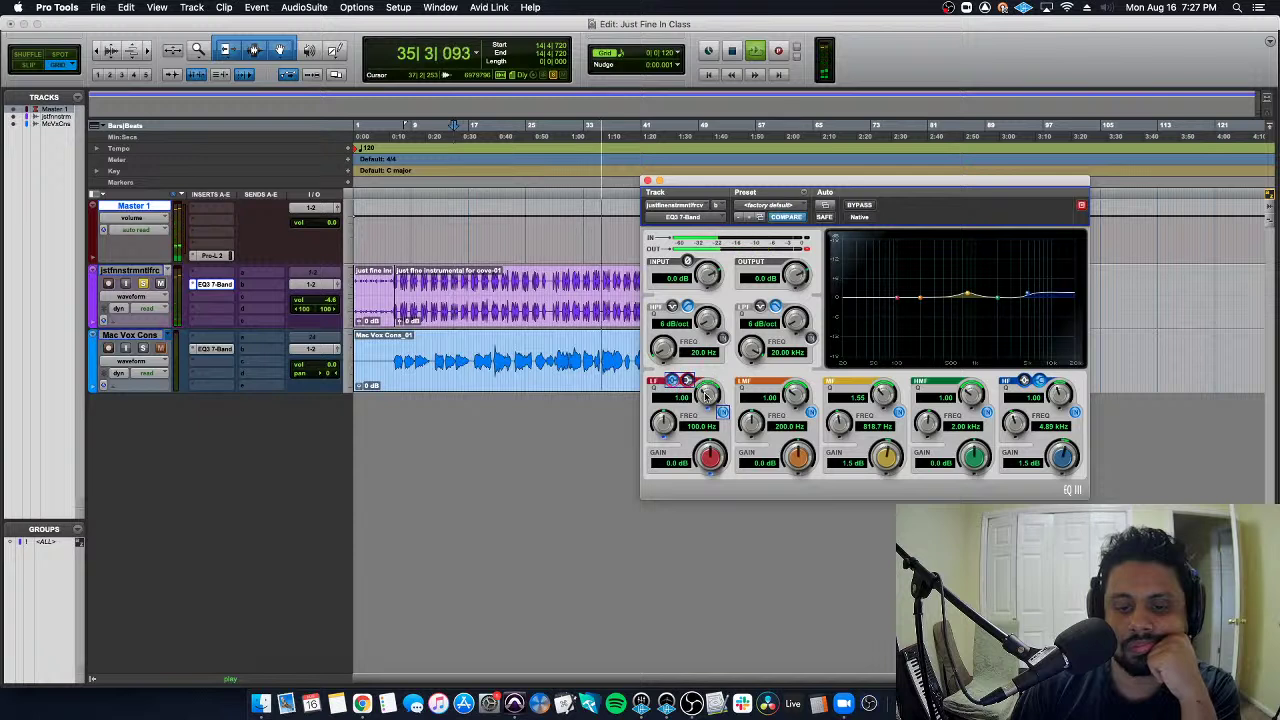
Change the instrumental's low band to a peak with Q 3.13 and boost it 1.0 dB at 60.6 Hz
left_click_drag(706, 395, 709, 377)
left_click_drag(898, 298, 880, 277)
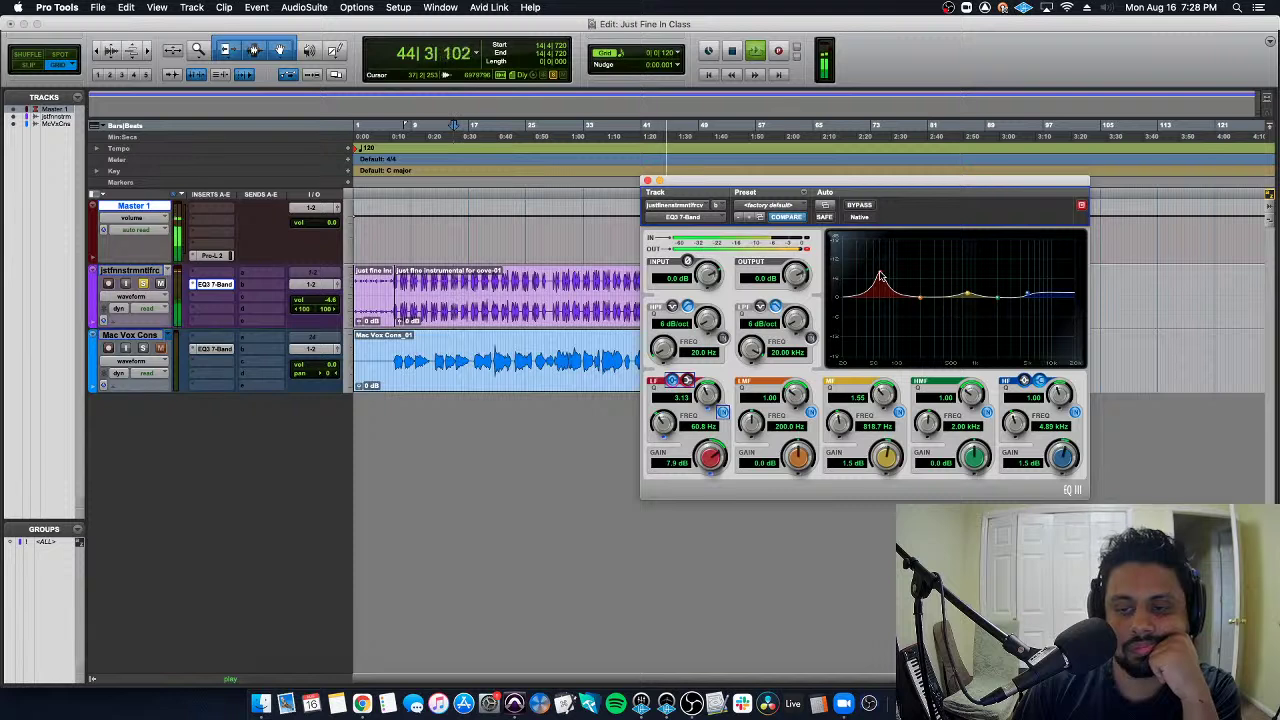
left_click_drag(711, 456, 708, 487)
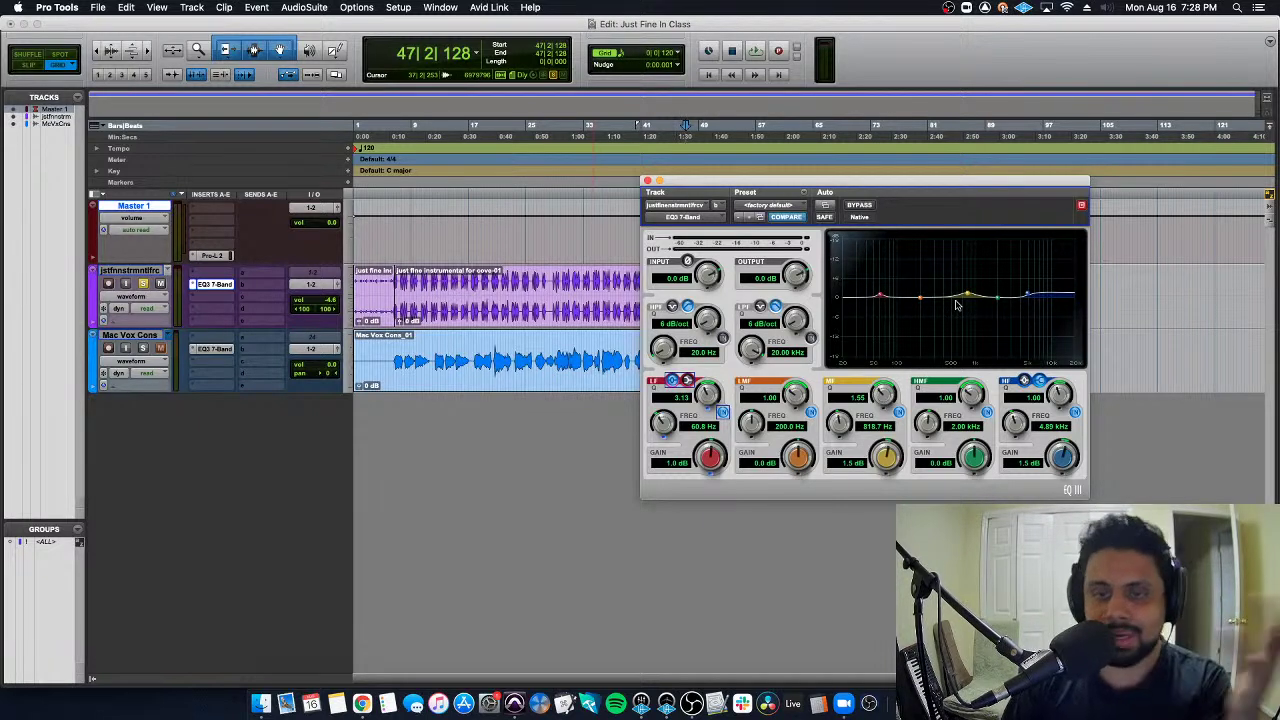
Play the soloed instrumental from bar 37 to listen to the EQ
left_click(576, 281)
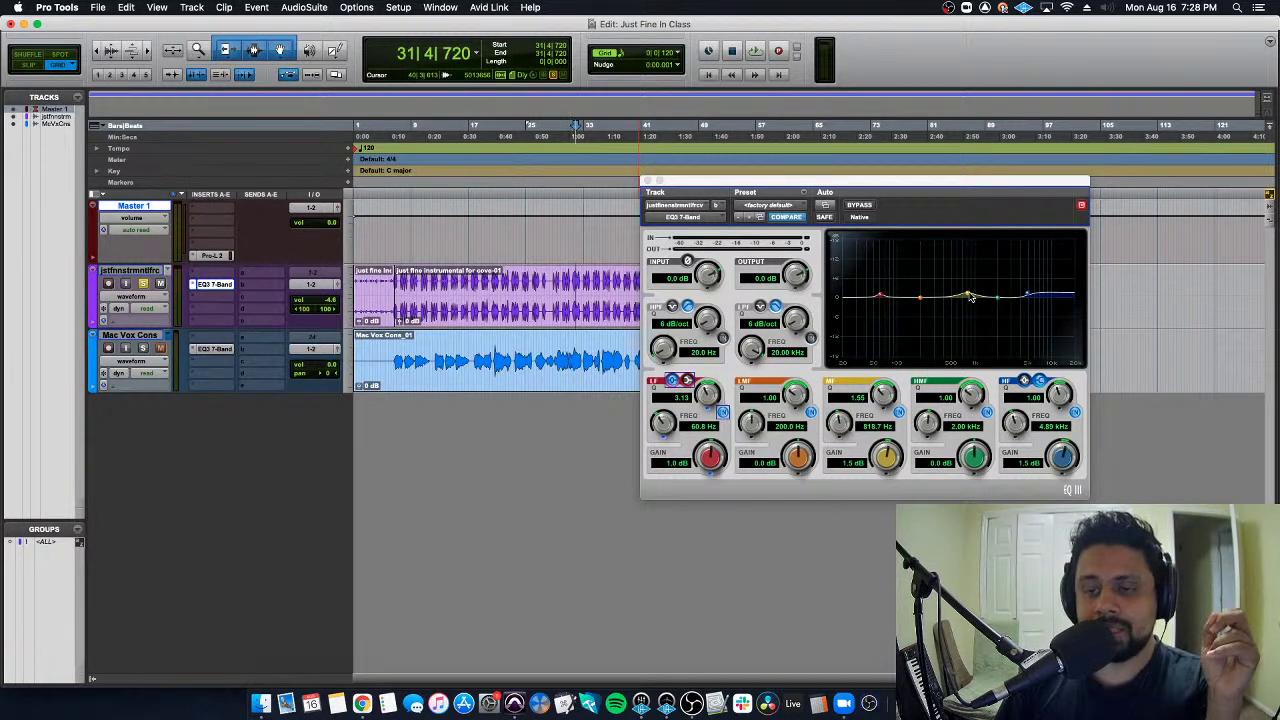
left_click(604, 274)
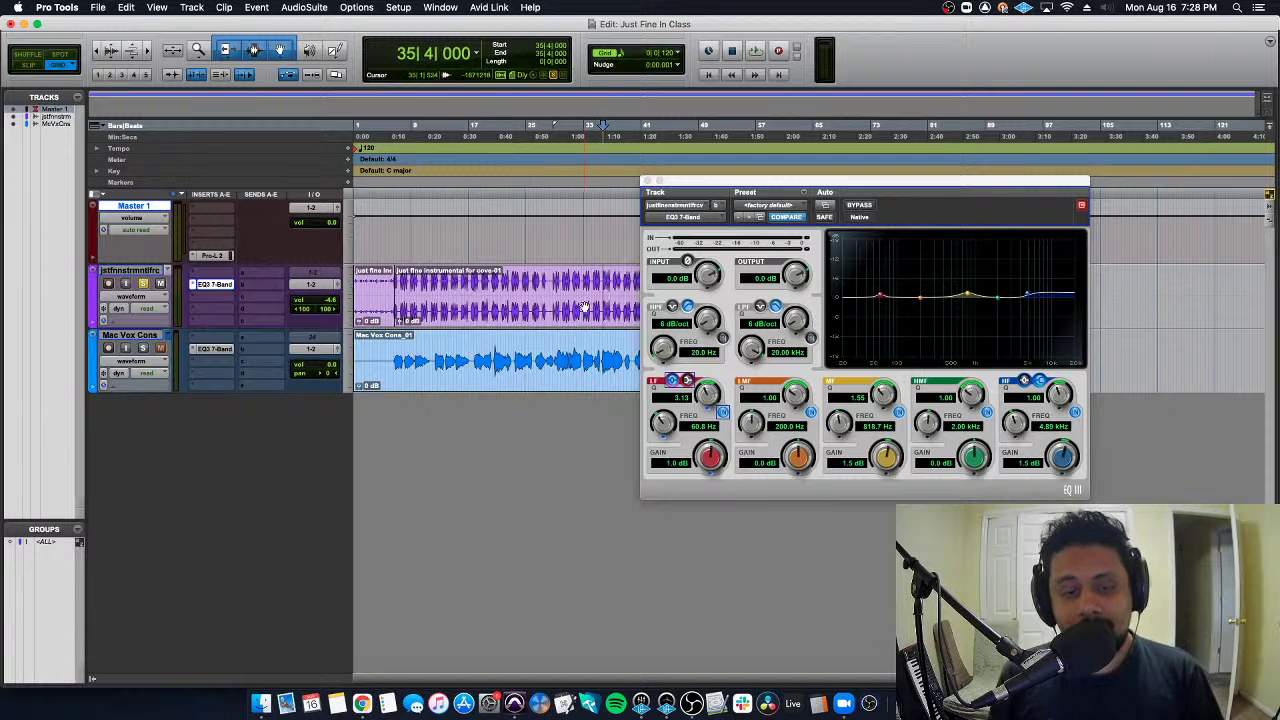
left_click(584, 308)
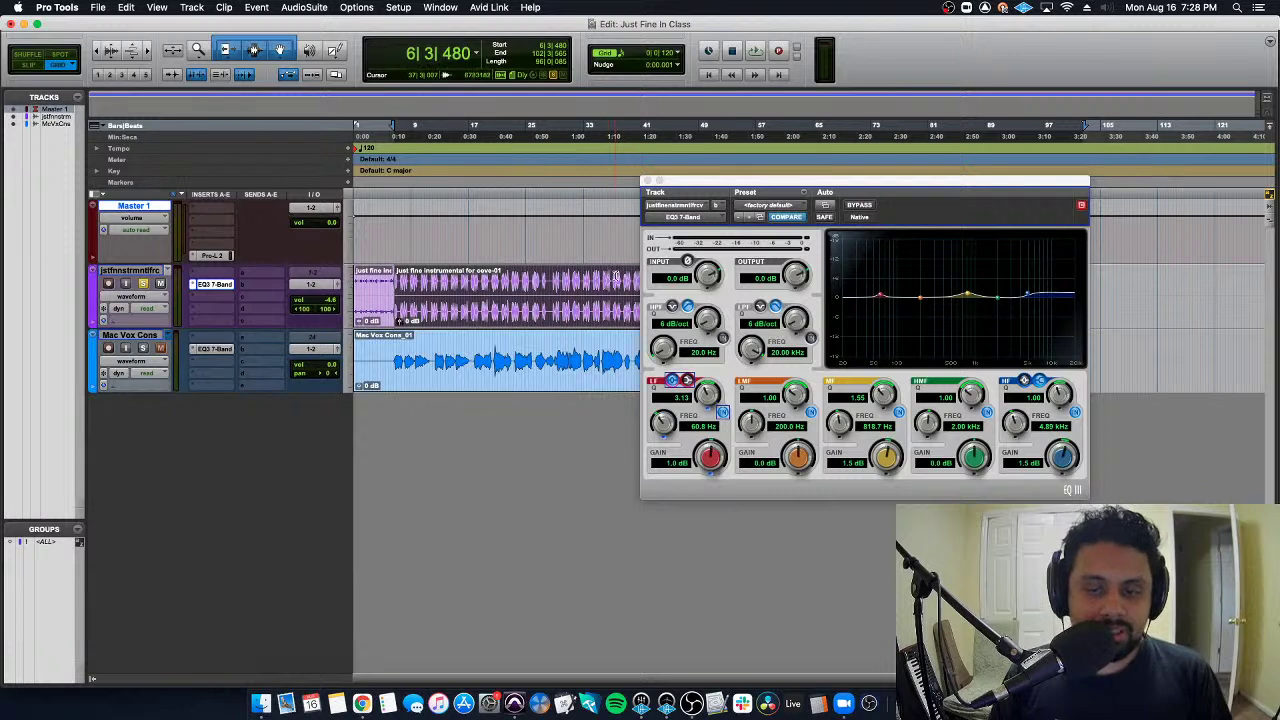
left_click(614, 276)
key("space")
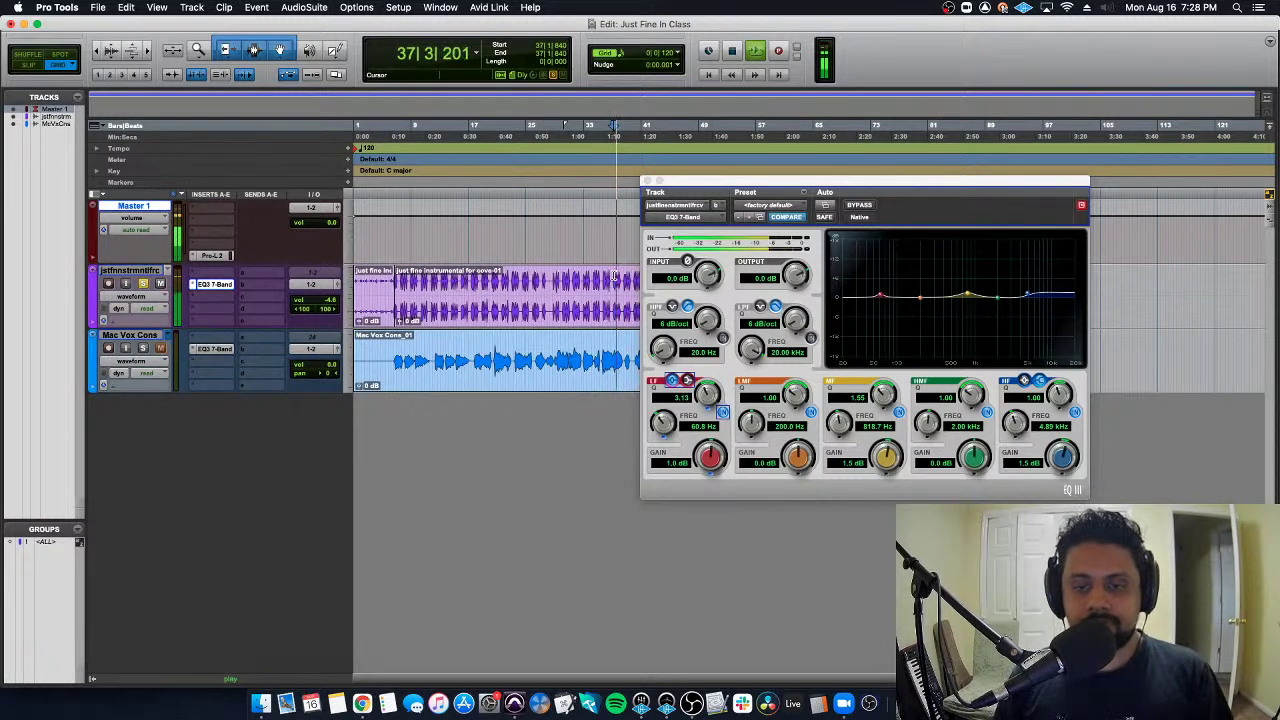
Cut the instrumental's high-mid band 0.9 dB at 3.22 kHz and set its high shelf to 1.3 dB at 5.29 kHz
left_click(968, 295)
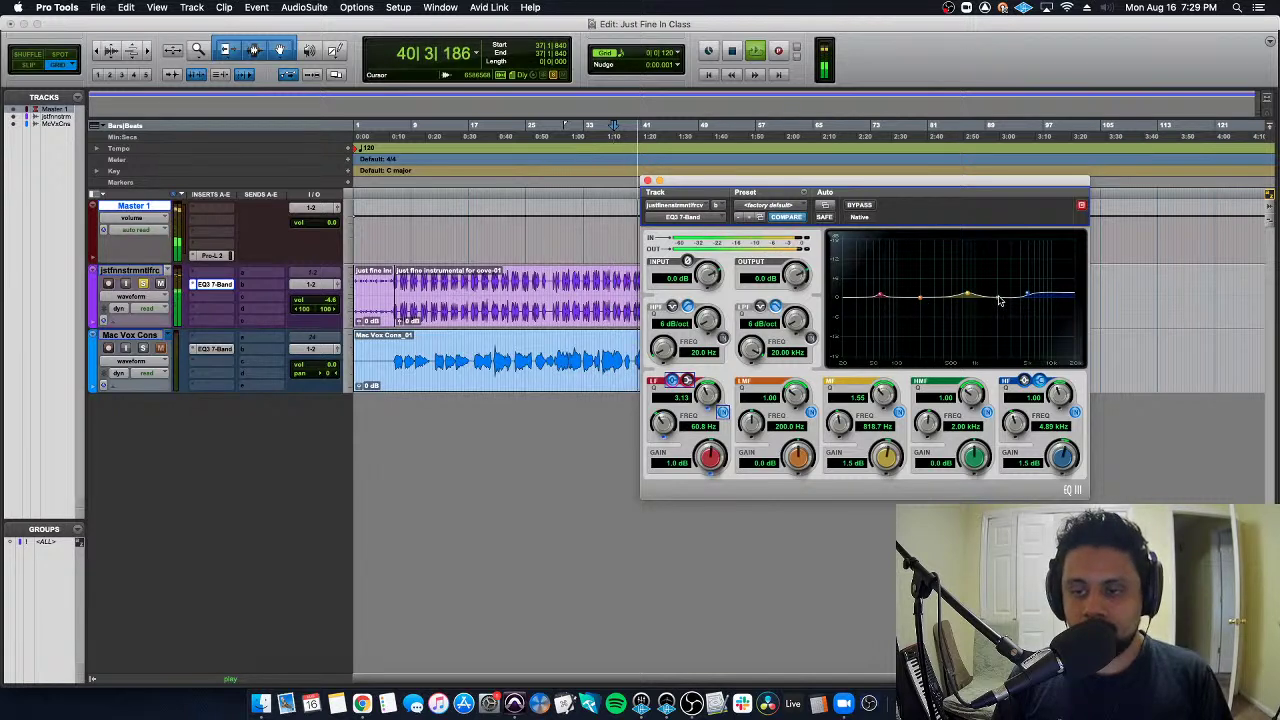
mouse_move(999, 300)
left_mouse_down()
mouse_move(998, 276)
mouse_move(1012, 305)
left_mouse_up()
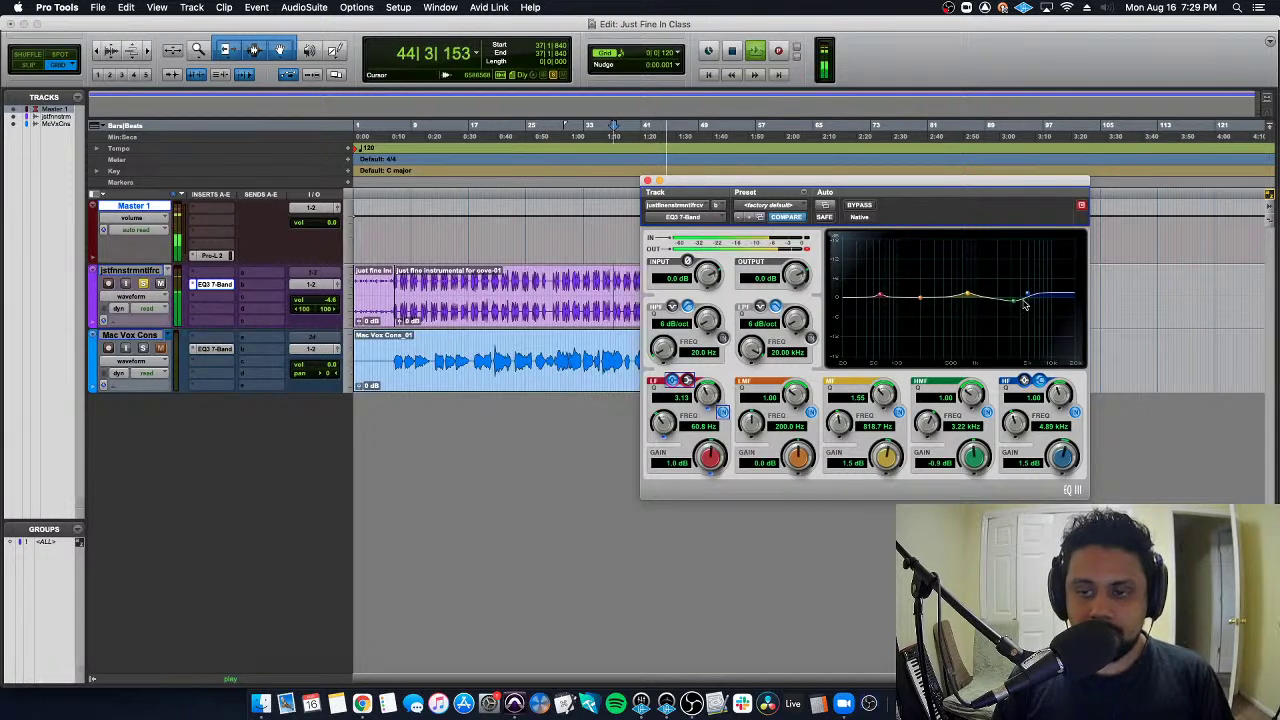
left_click_drag(1013, 305, 1019, 308)
key("space")
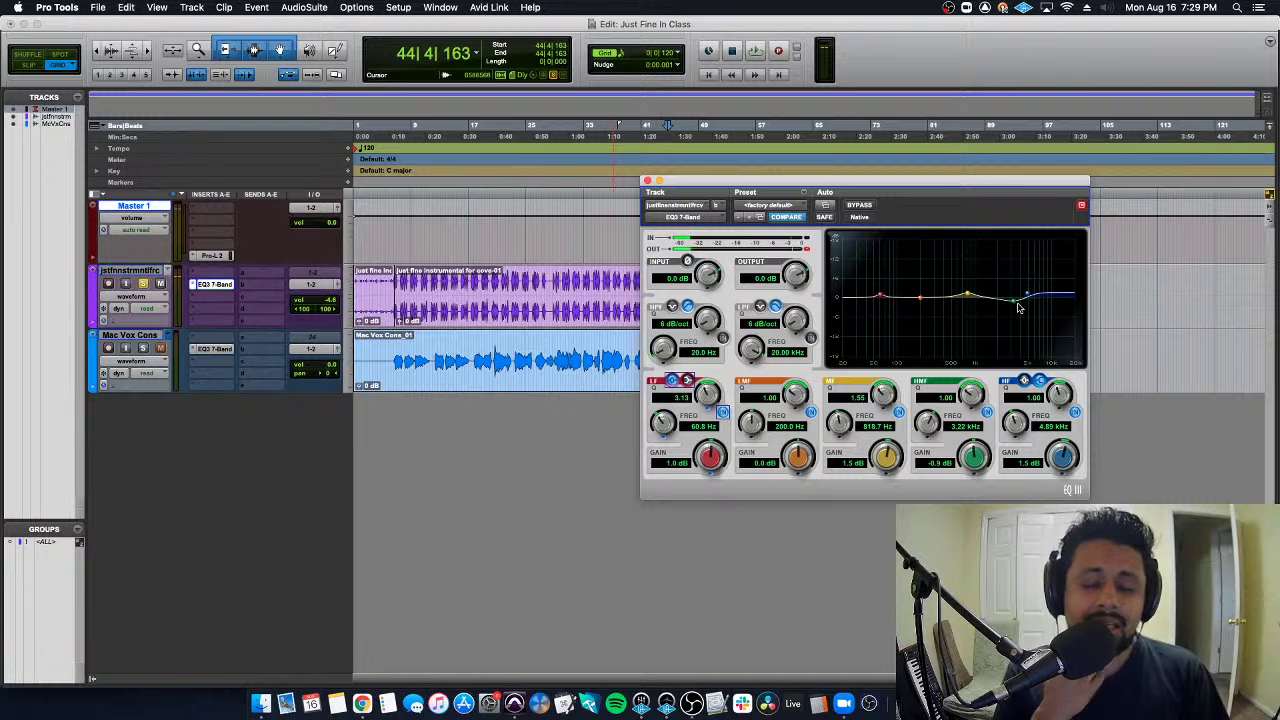
left_click_drag(1026, 296, 1030, 297)
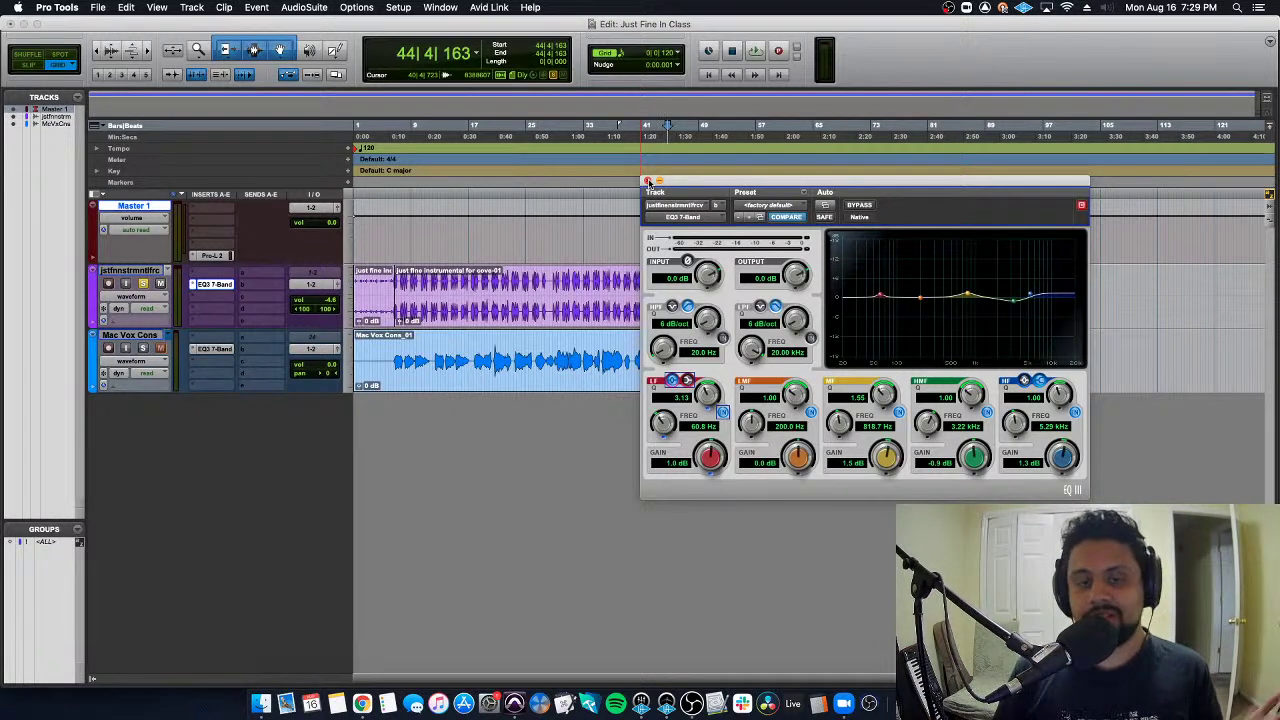
left_click(647, 181)
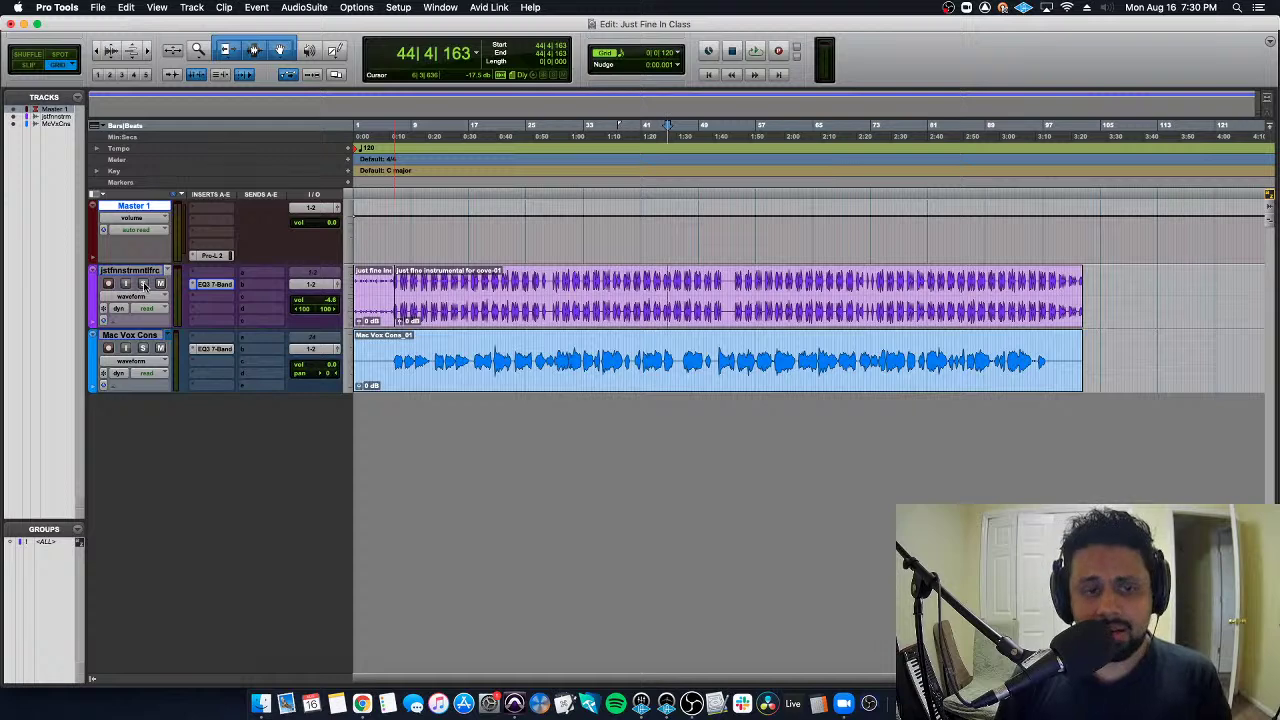
Review the vocal's EQ, and play the full mix from bar 17 while toggling the insert bypass to compare the processing
left_click(222, 349)
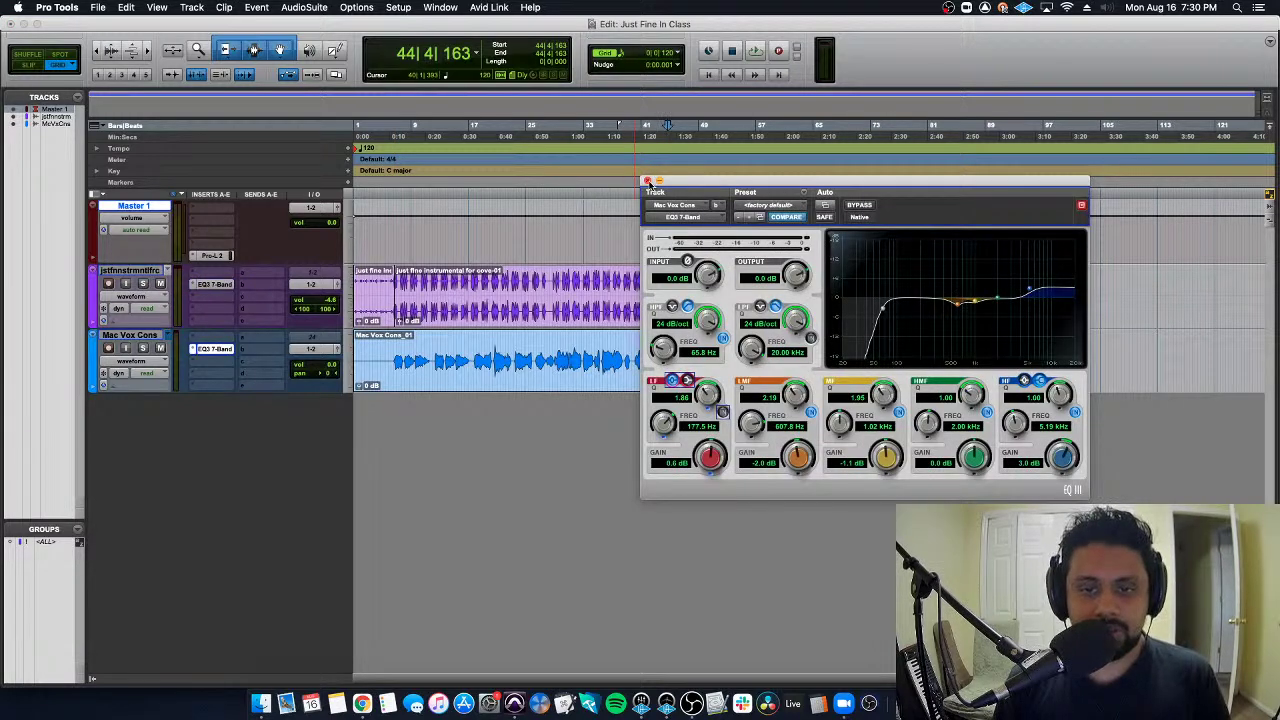
left_click(648, 181)
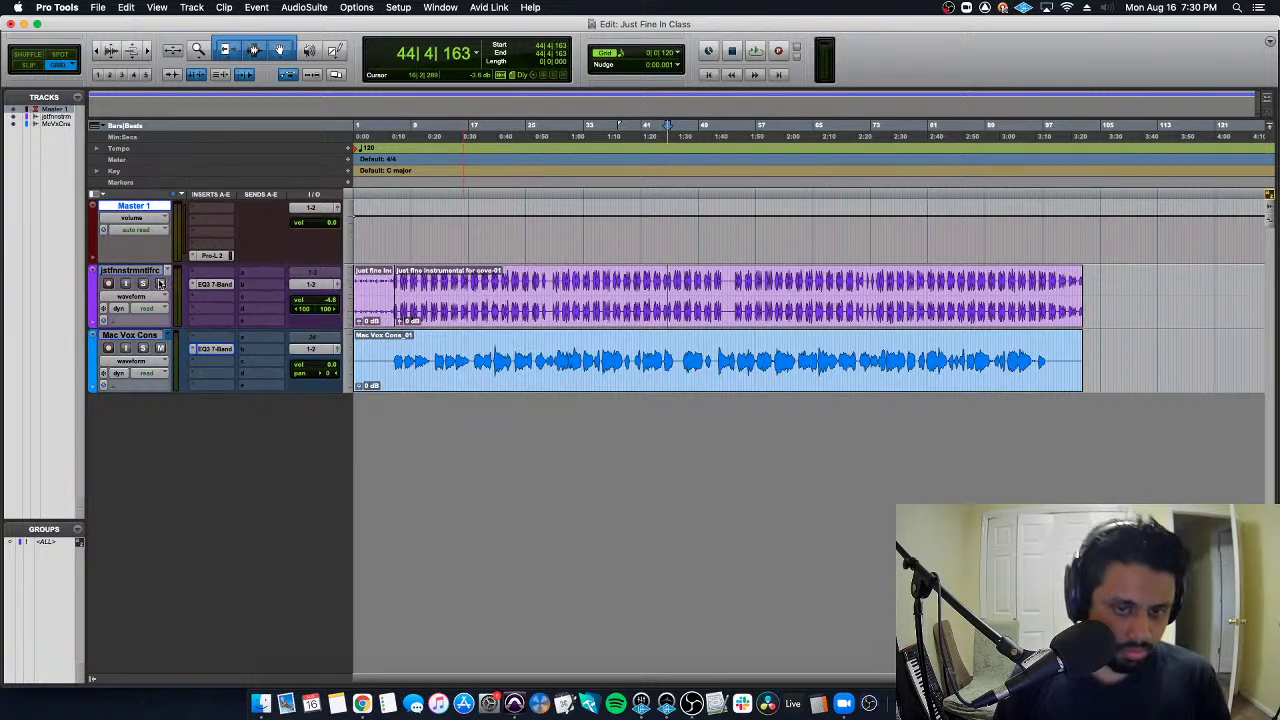
left_click(476, 349)
key("space")
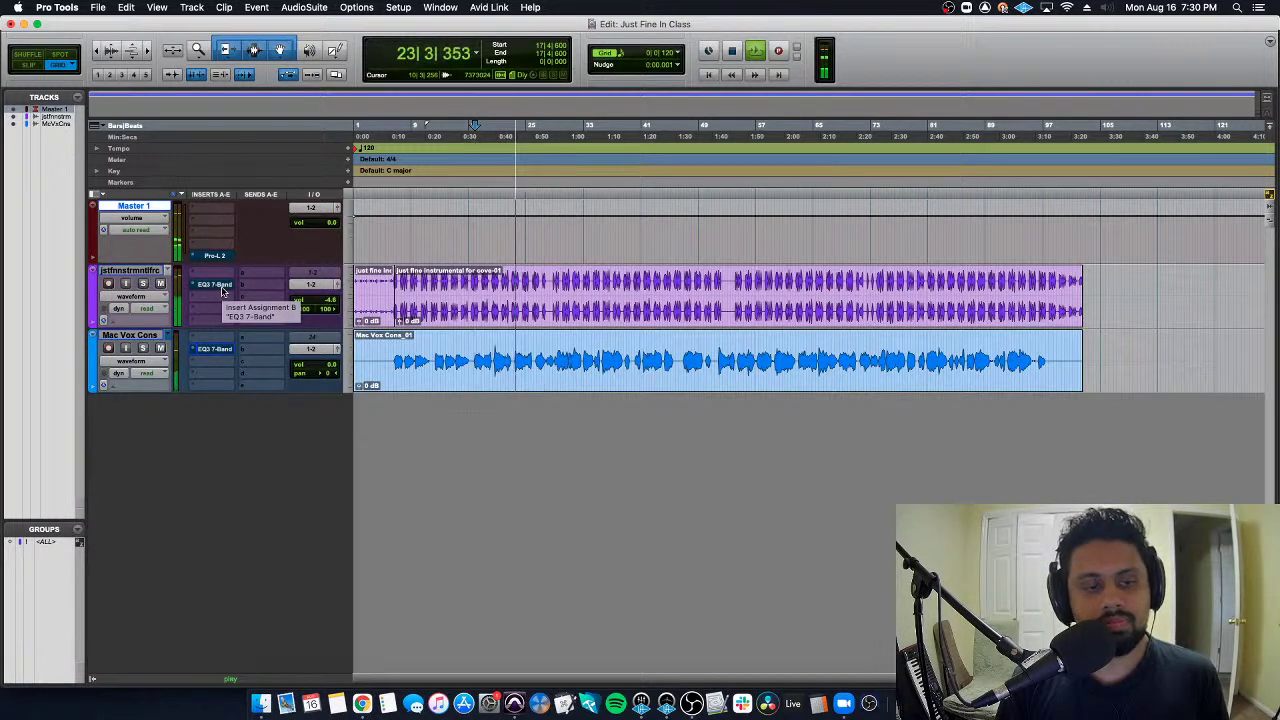
key("shift+a")
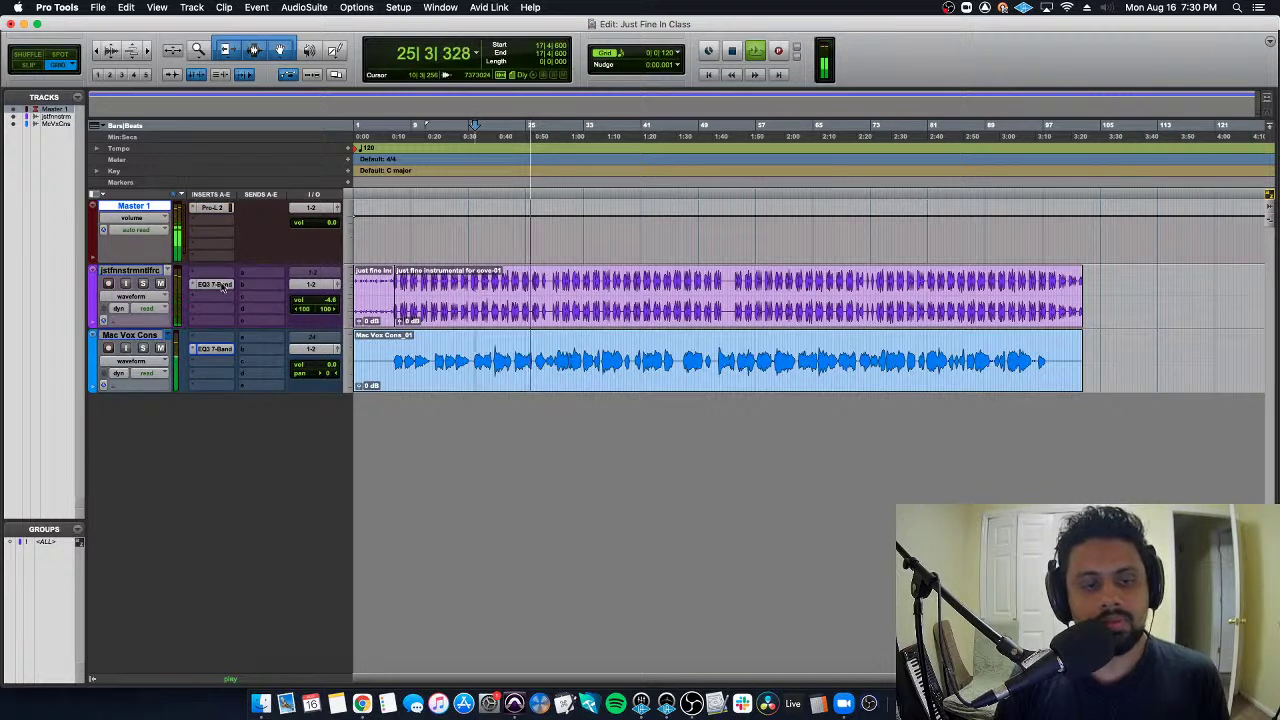
key("shift+e")
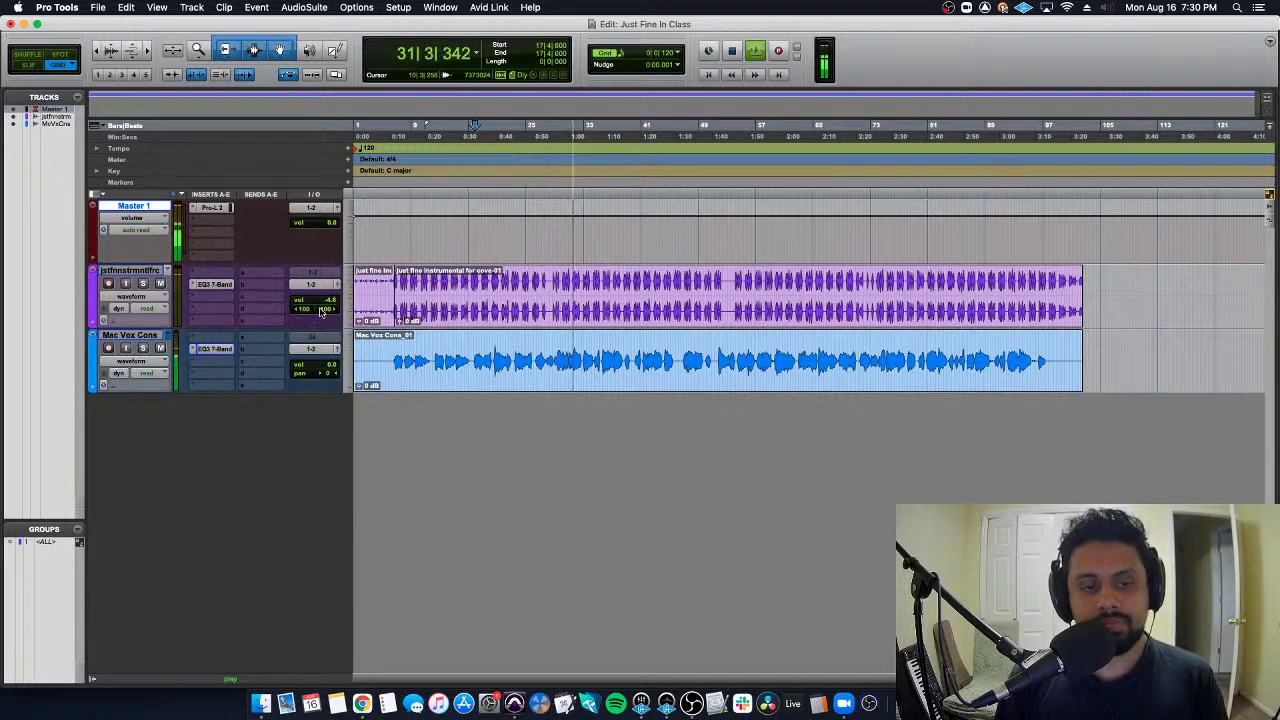
Set the instrumental track's volume to 0.0 dB and the vocal track's volume to -1.0 dB
left_click_drag(322, 306, 331, 287)
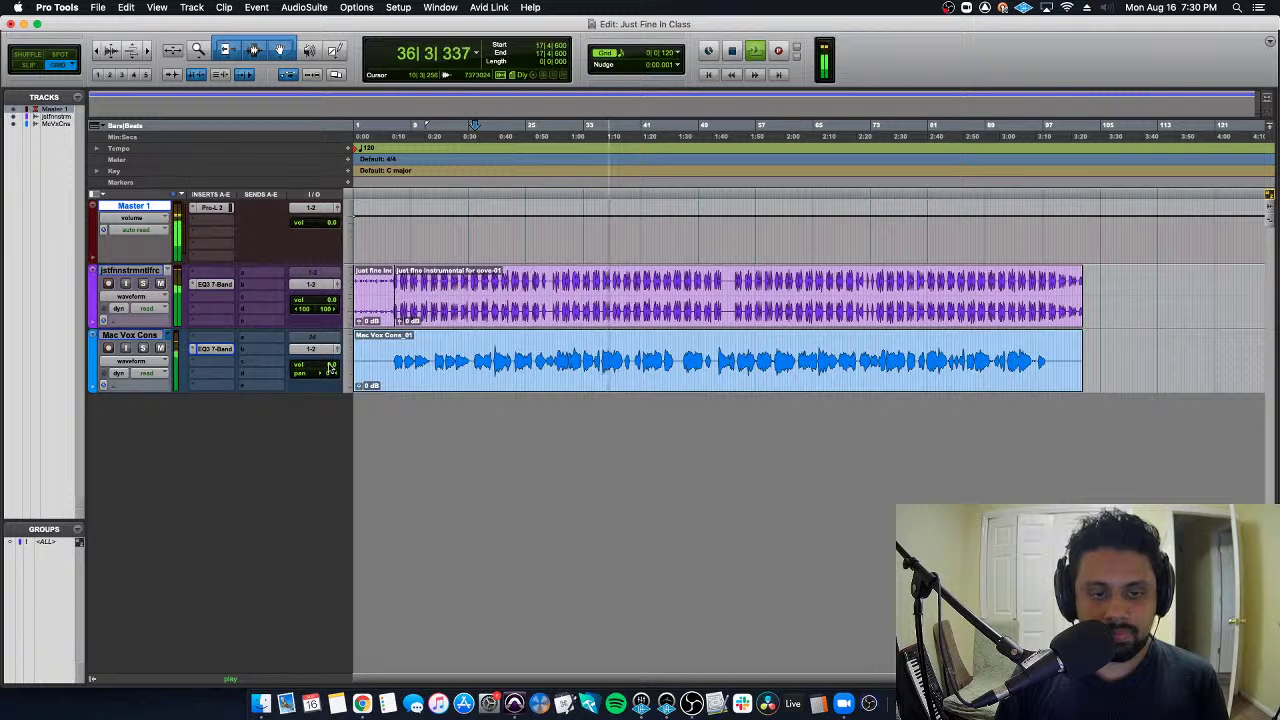
left_click_drag(331, 368, 333, 383)
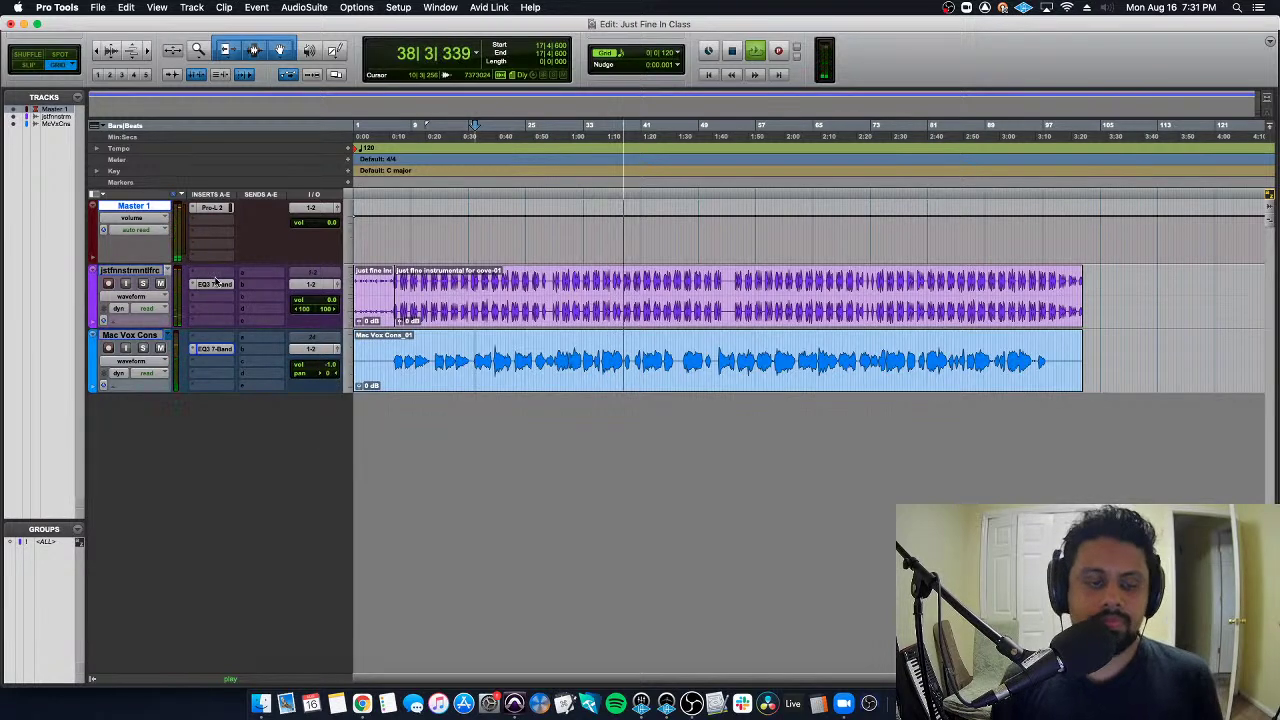
key("space")
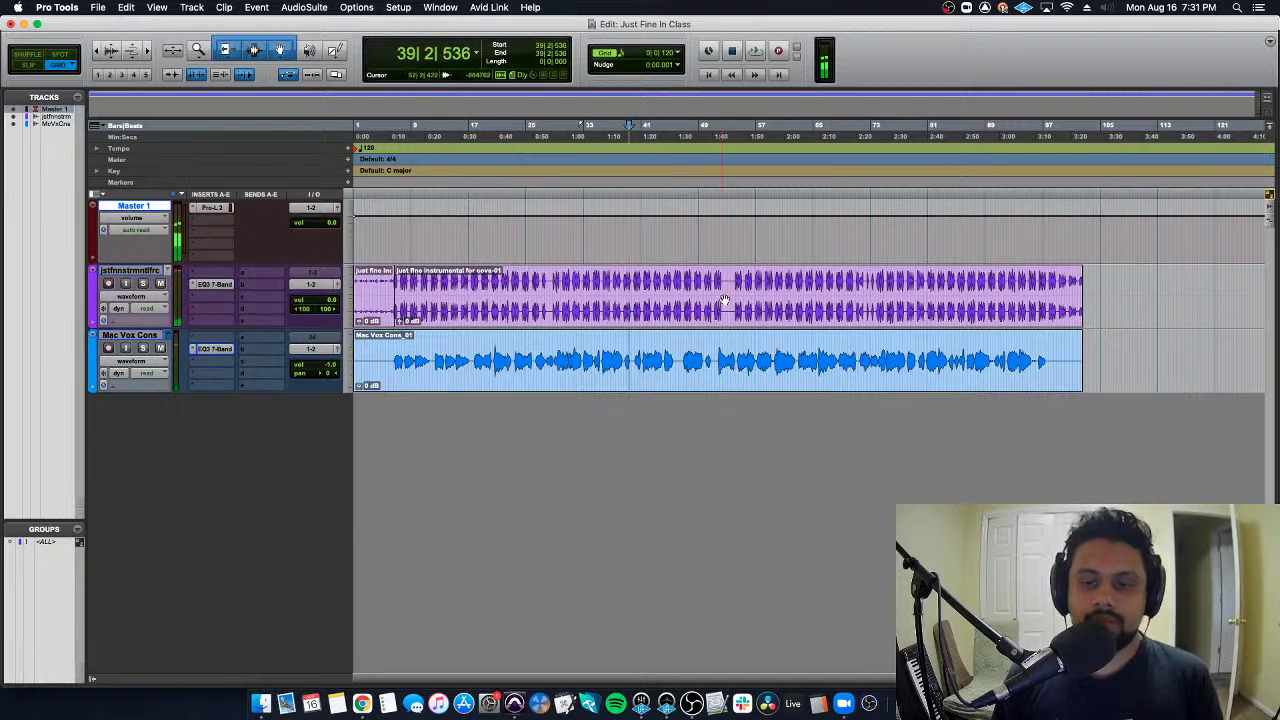
Select the instrumental track and switch to the Mix window
left_click(736, 300)
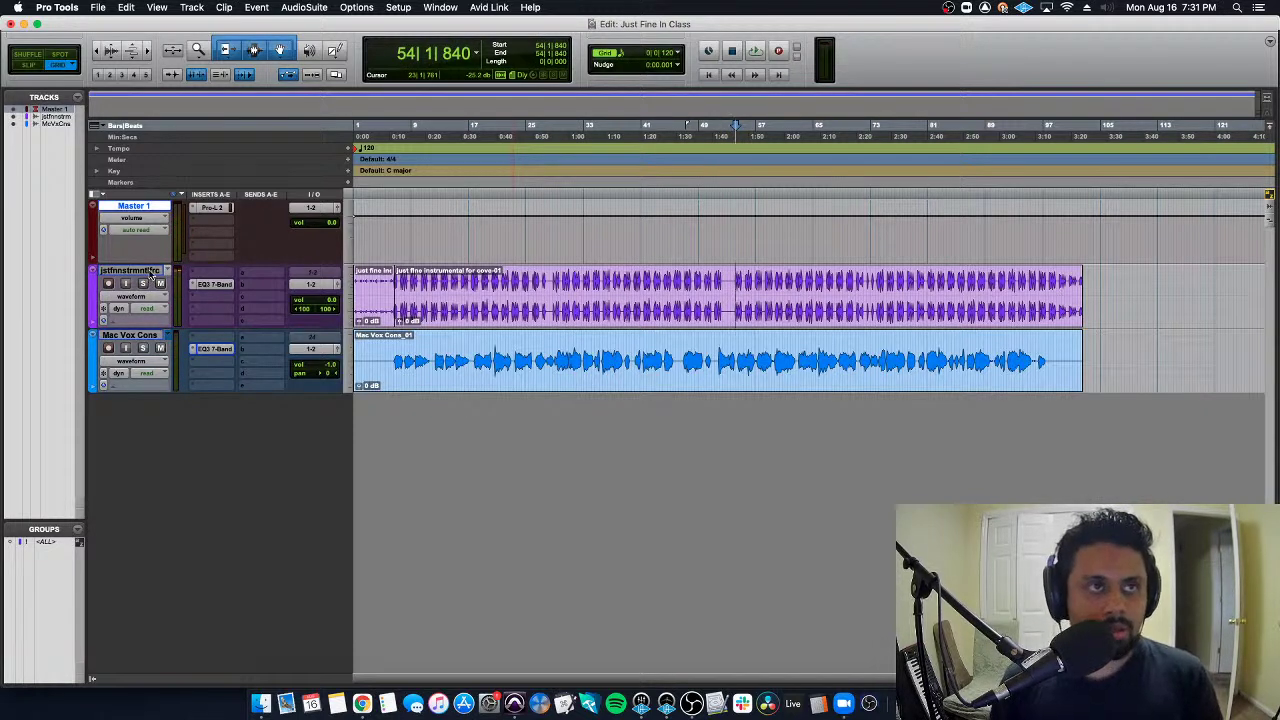
left_click(150, 273)
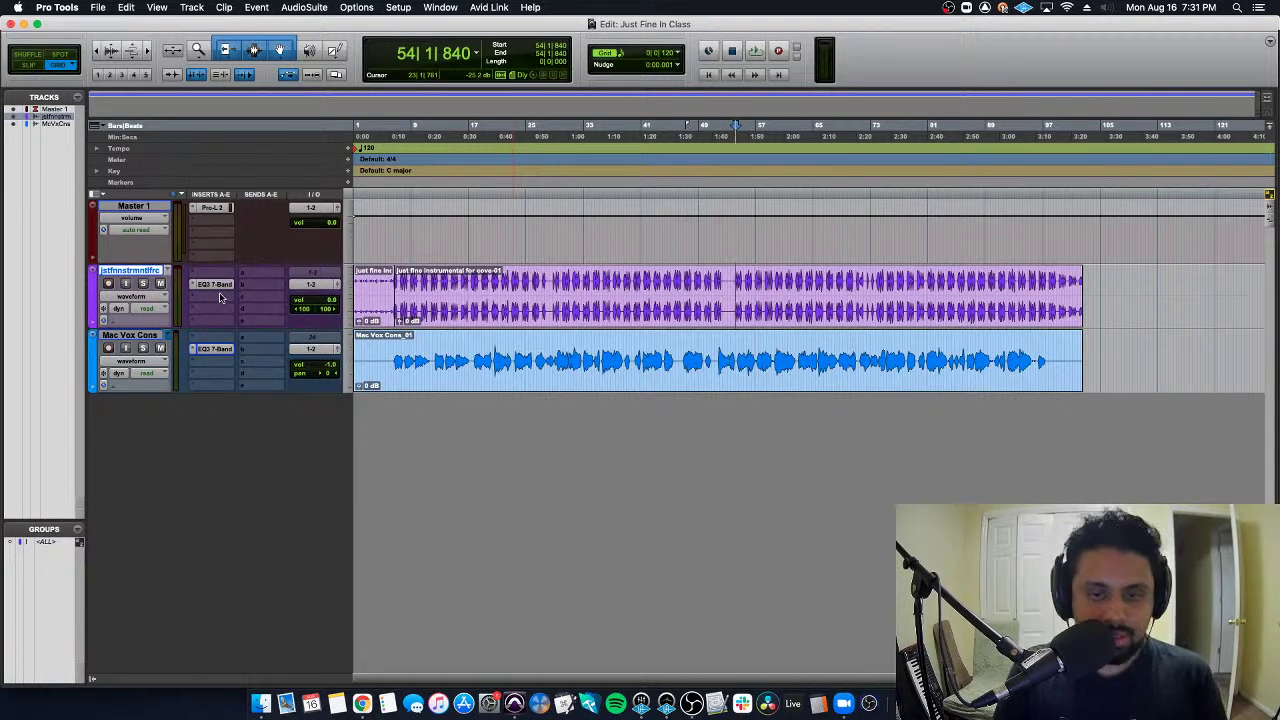
key("super+equal")
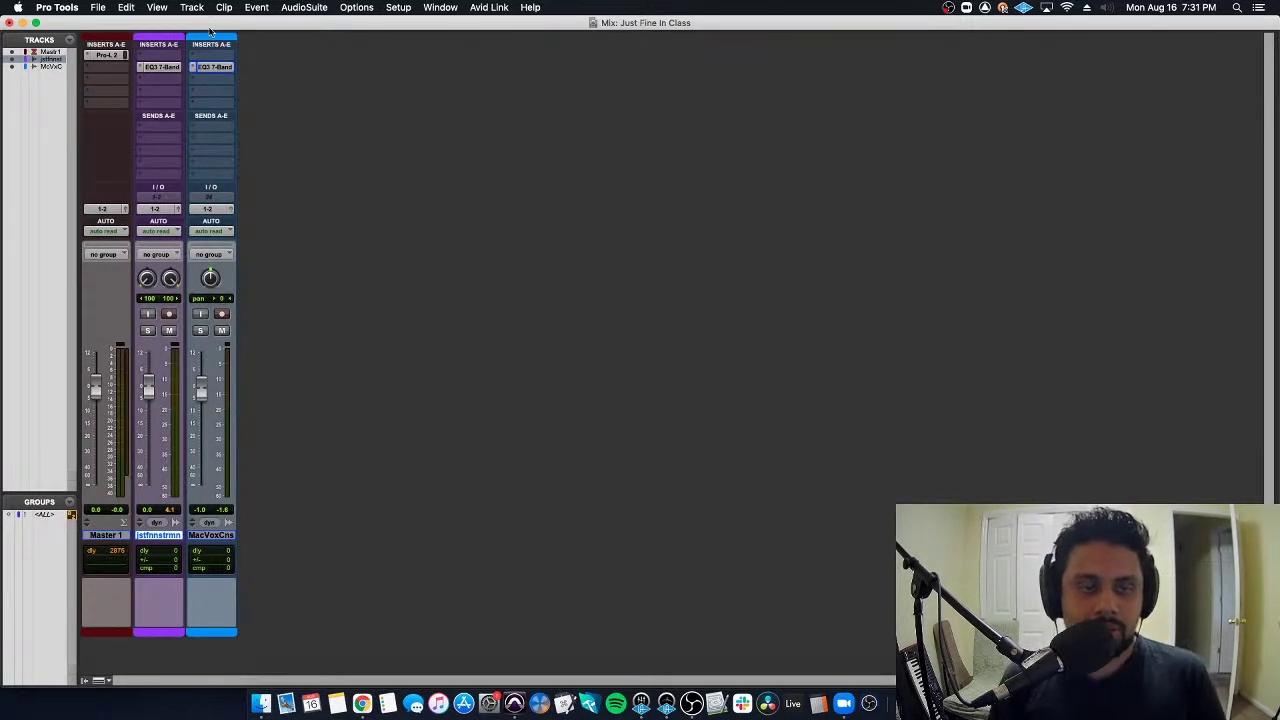
Move the vocal's EQ3 7-Band to insert slot C, repeatedly toggle the EQ bypass, and return the plug-in to slot B
left_click_drag(214, 67, 216, 80)
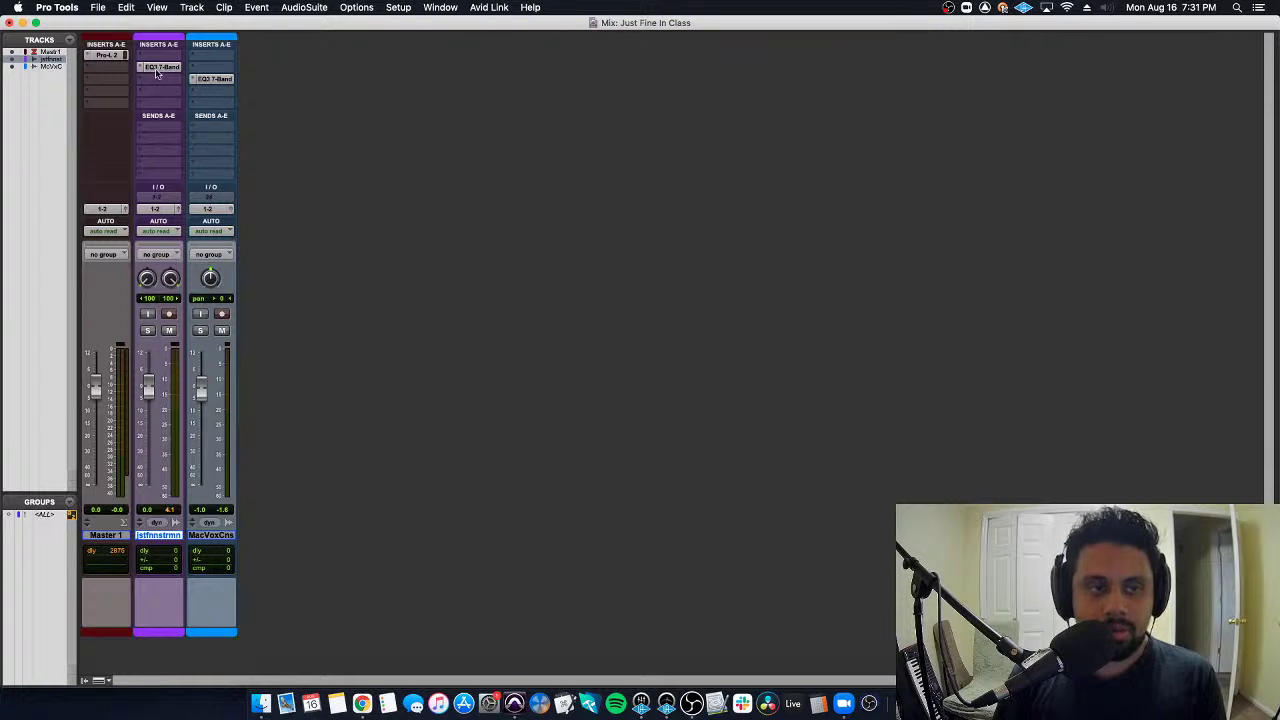
key("shift+e")
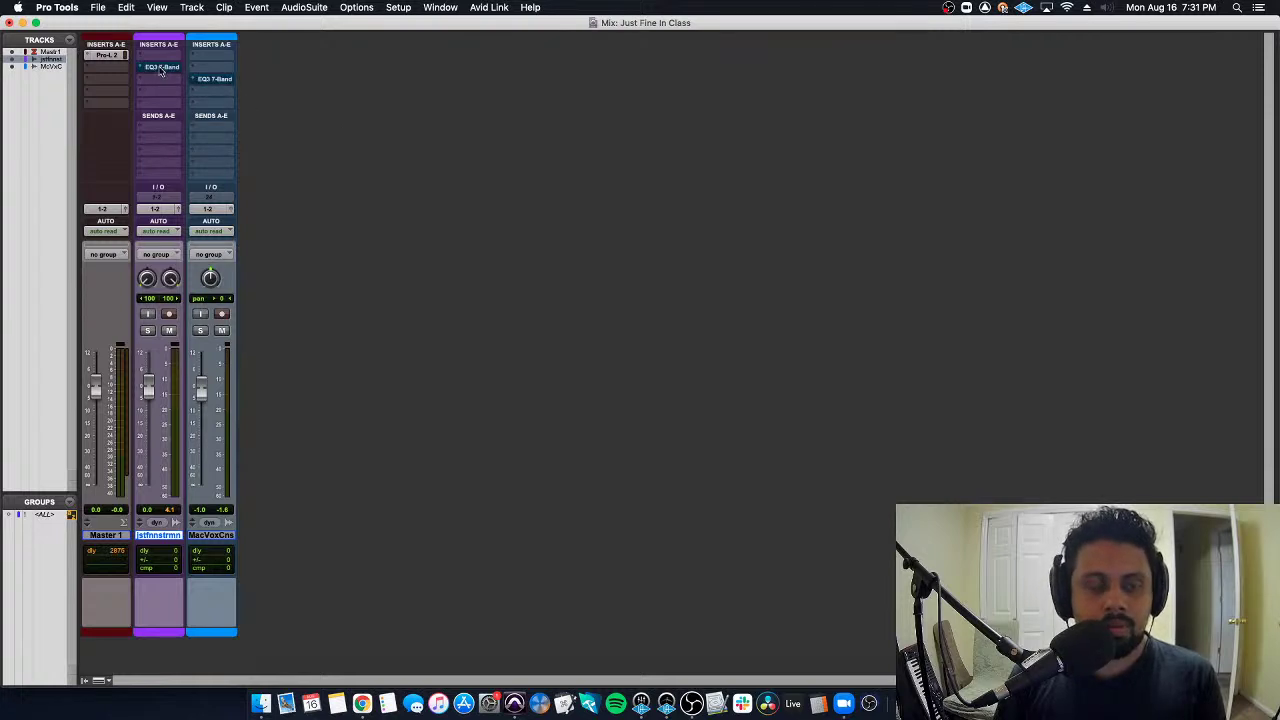
key("shift+e")
key("shift+e")
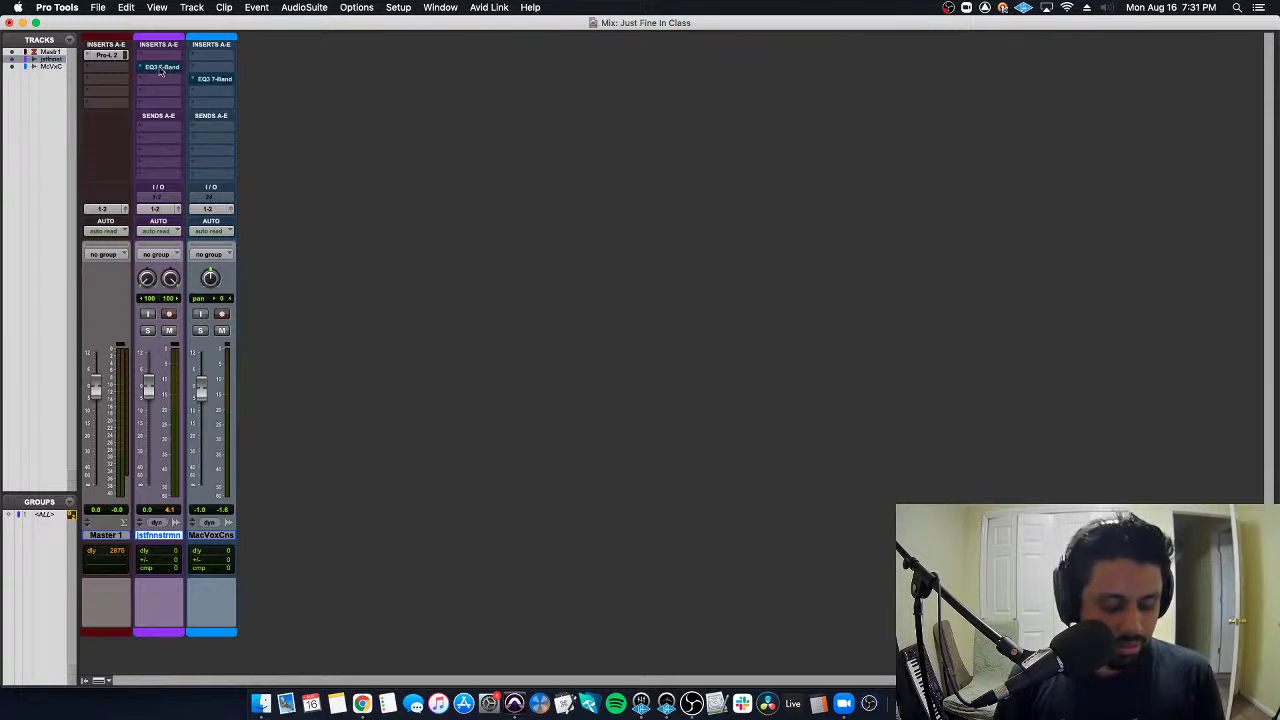
key("shift+e")
key("shift+e")
key("shift+e")
key("shift+e")
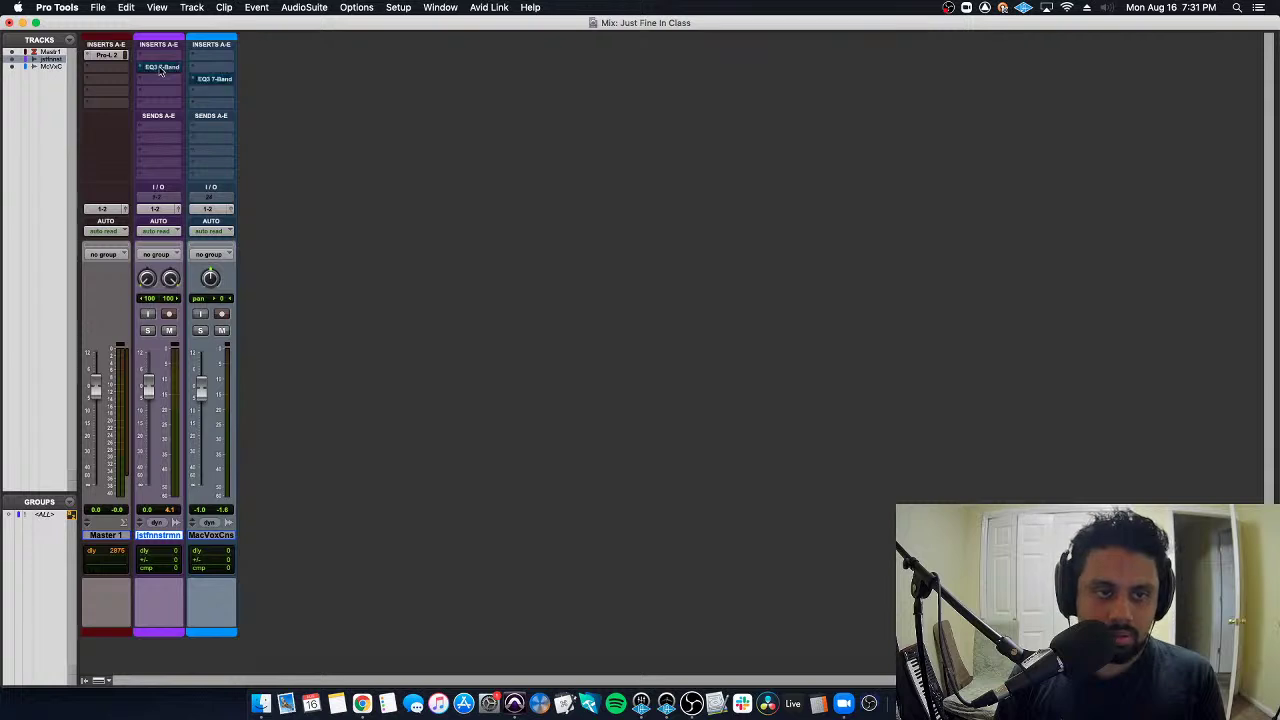
key("shift+e")
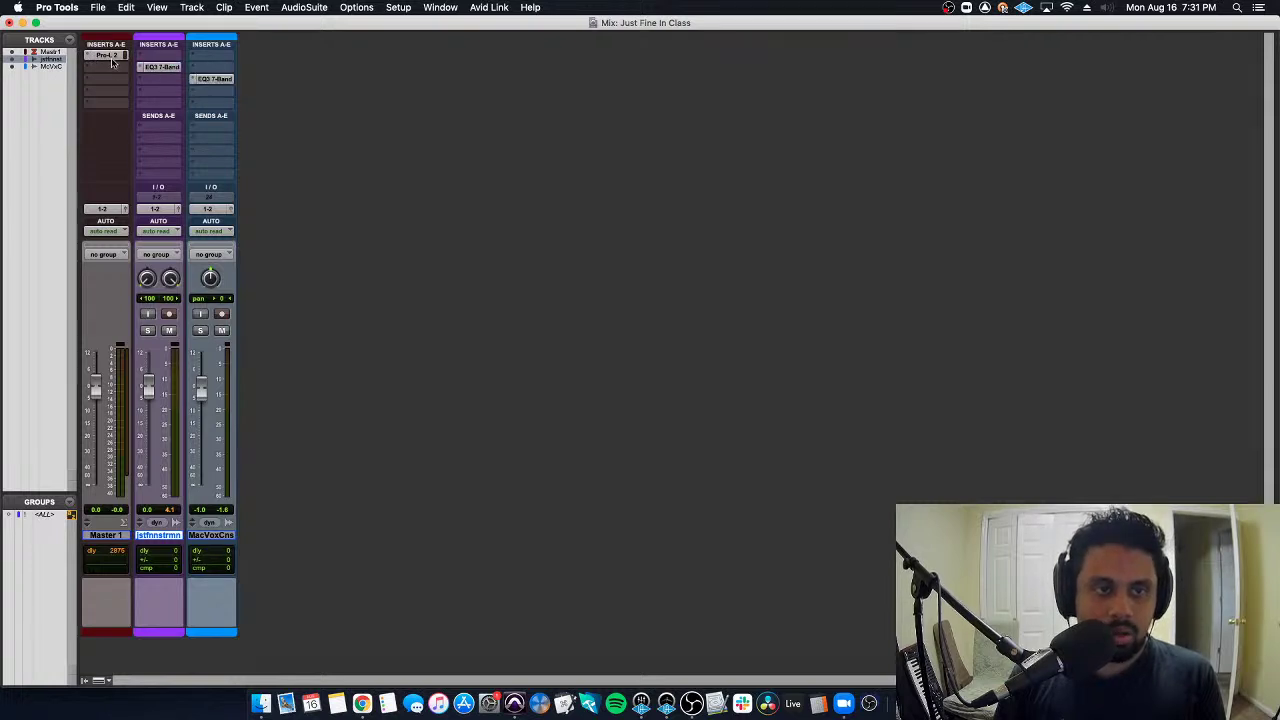
key("shift+e")
key("shift+e")
left_click(112, 59, "alt+super")
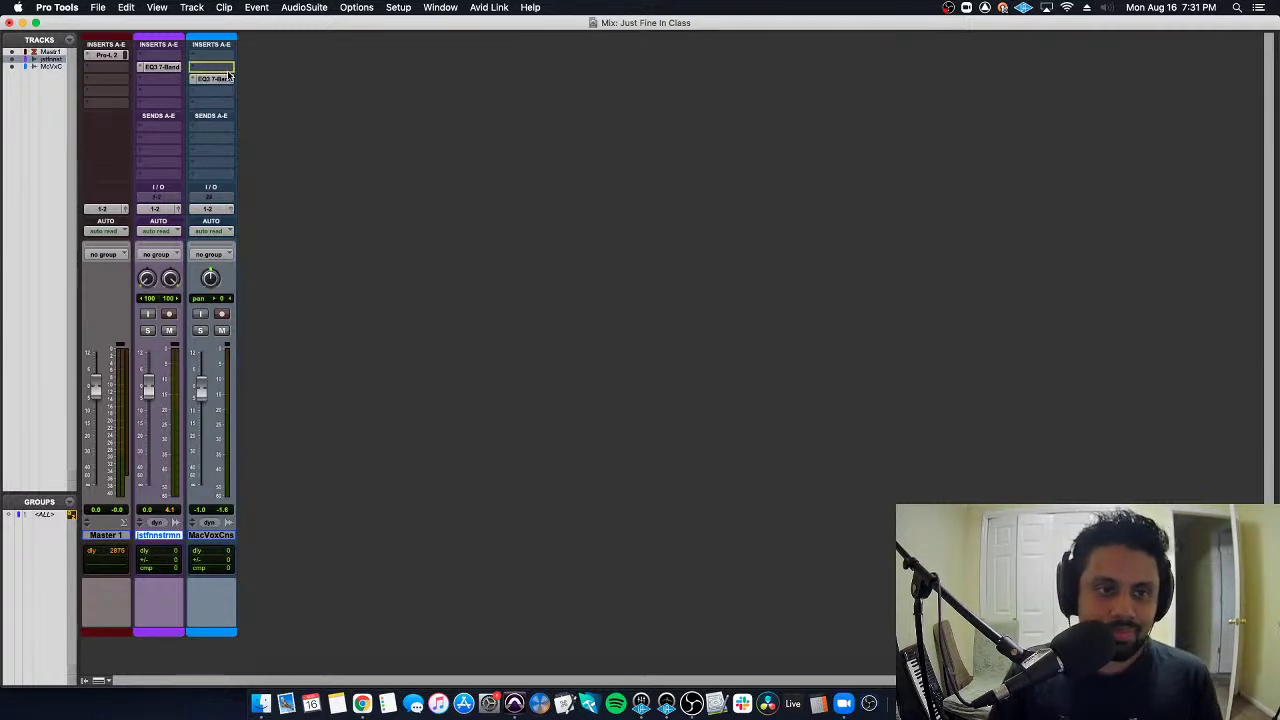
Switch to the Edit window, play the full mix from bar 34, and return the playhead to the session start
key("super+equal")
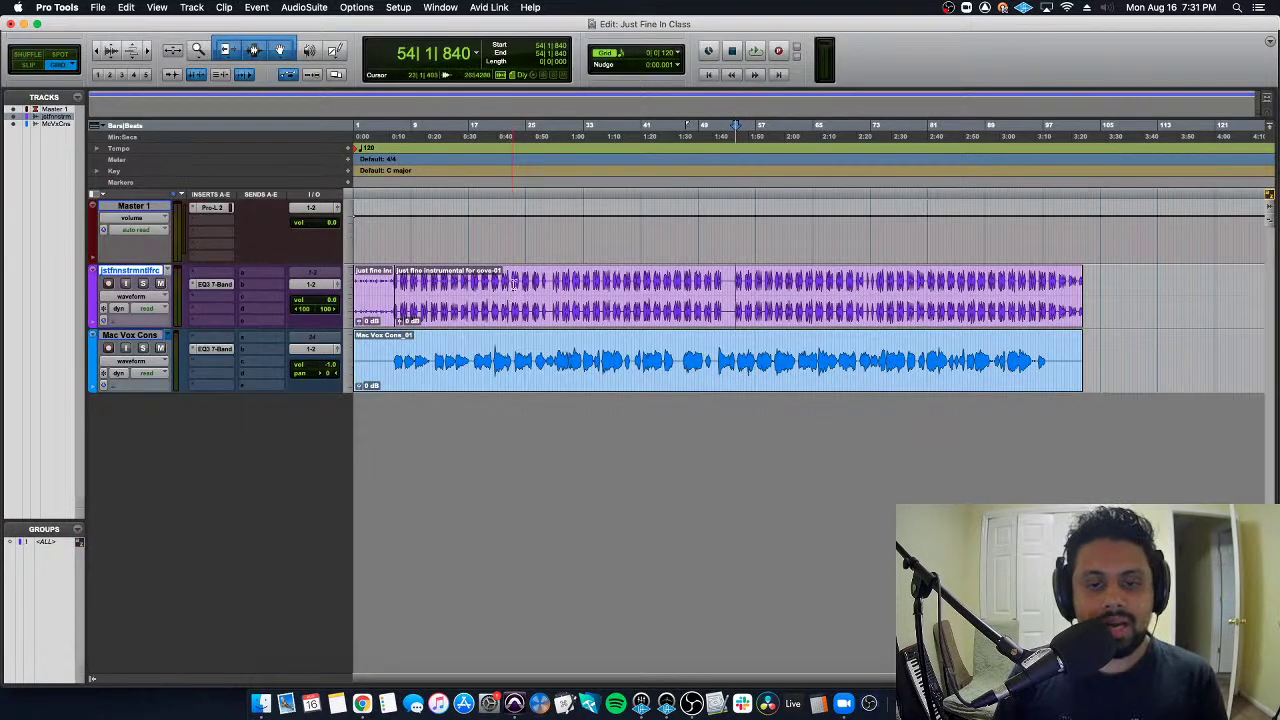
left_click(589, 276)
left_click(594, 272)
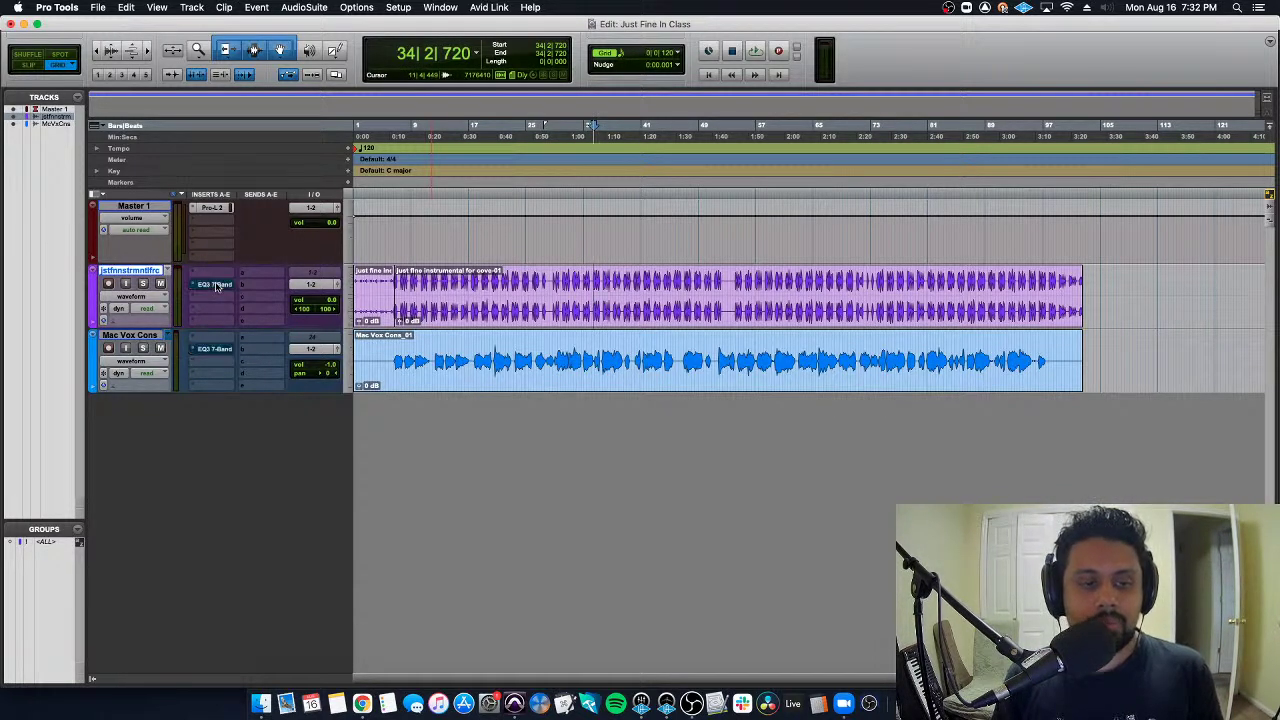
key("space")
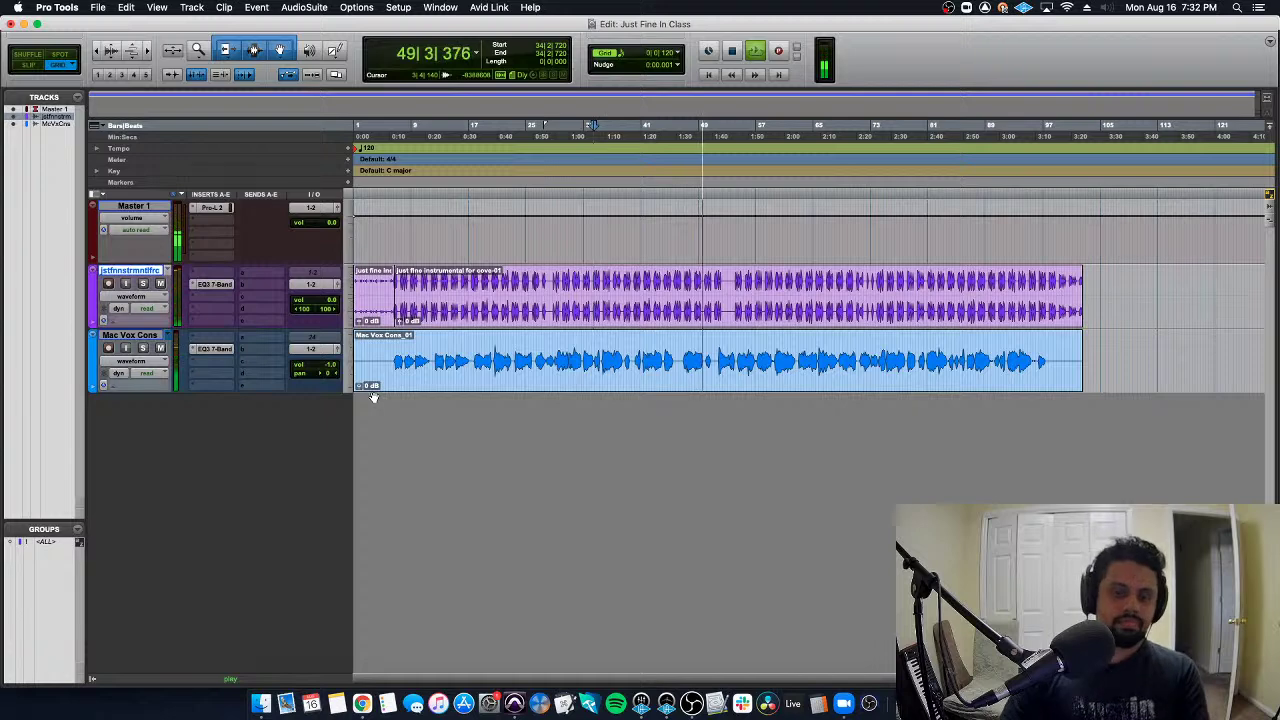
key("space")
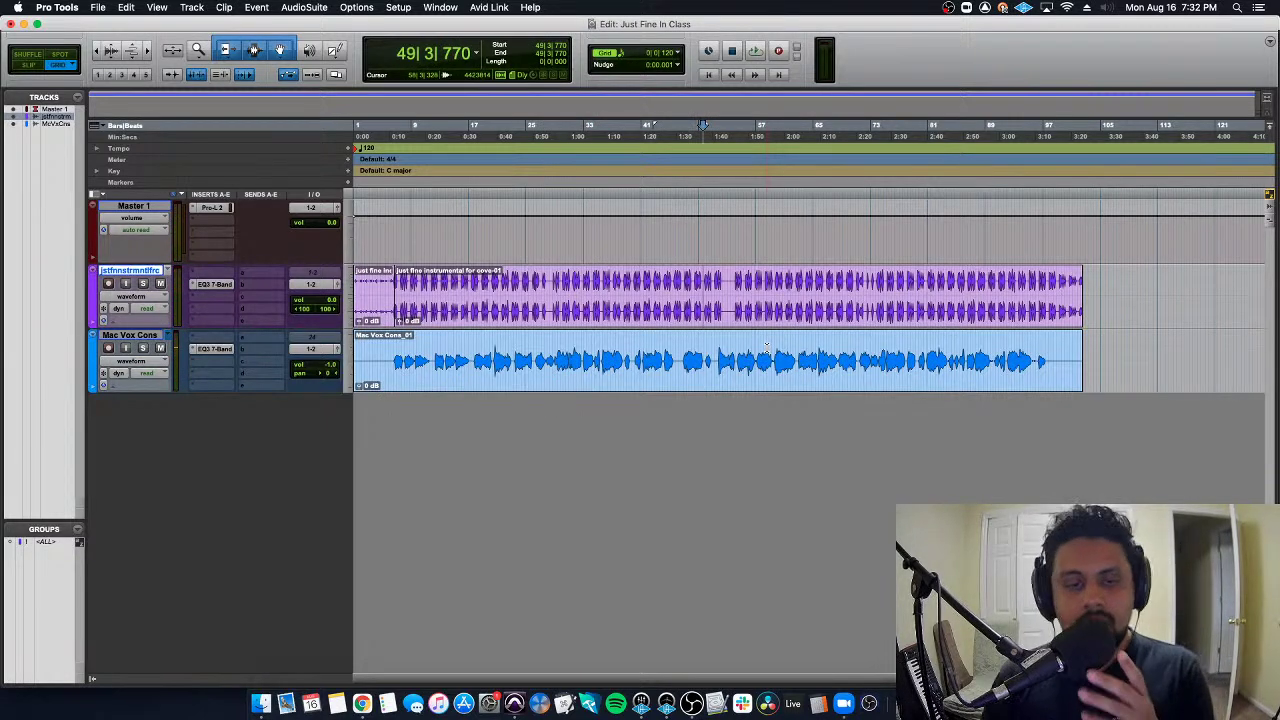
key("Return")
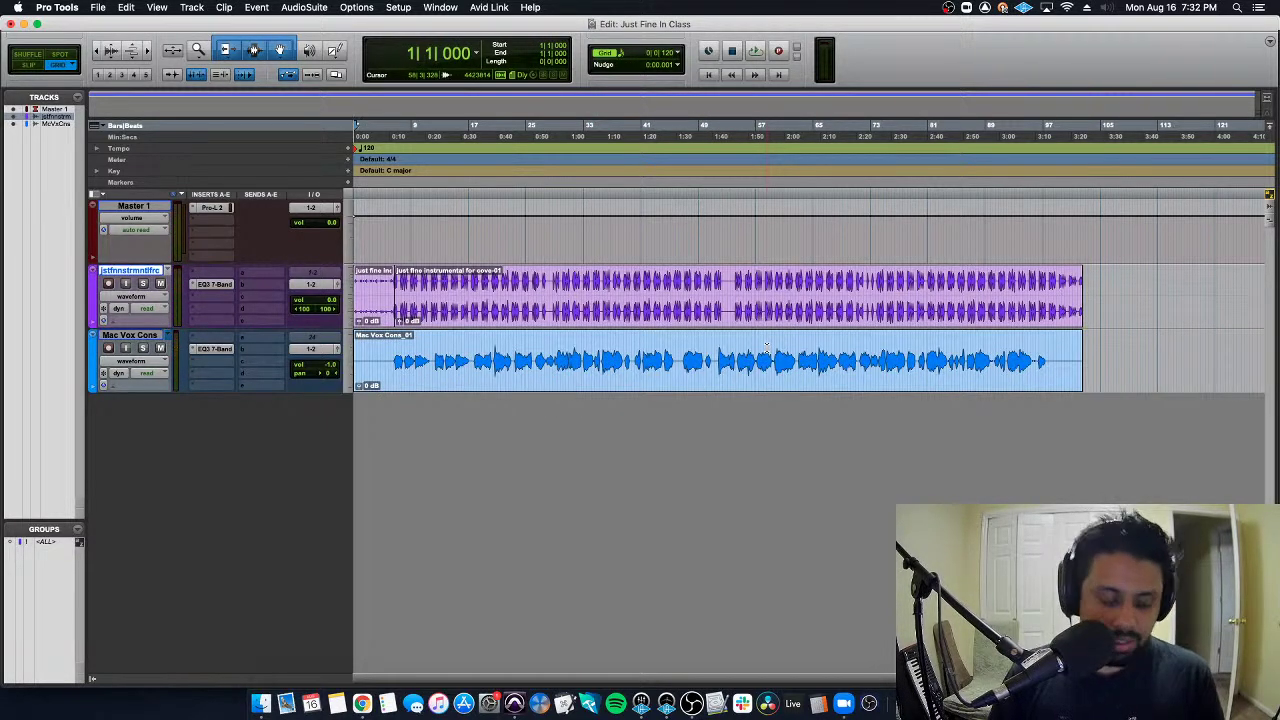
key("super+bracketright")
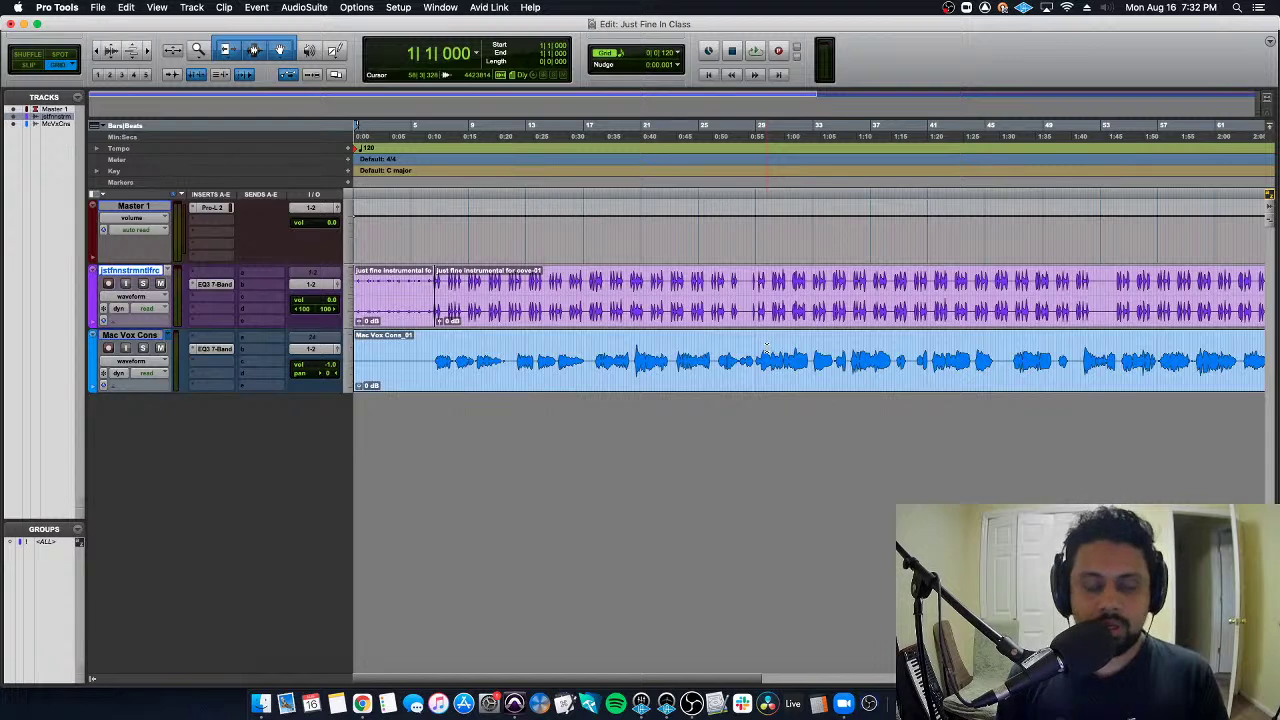
key("super+bracketleft")
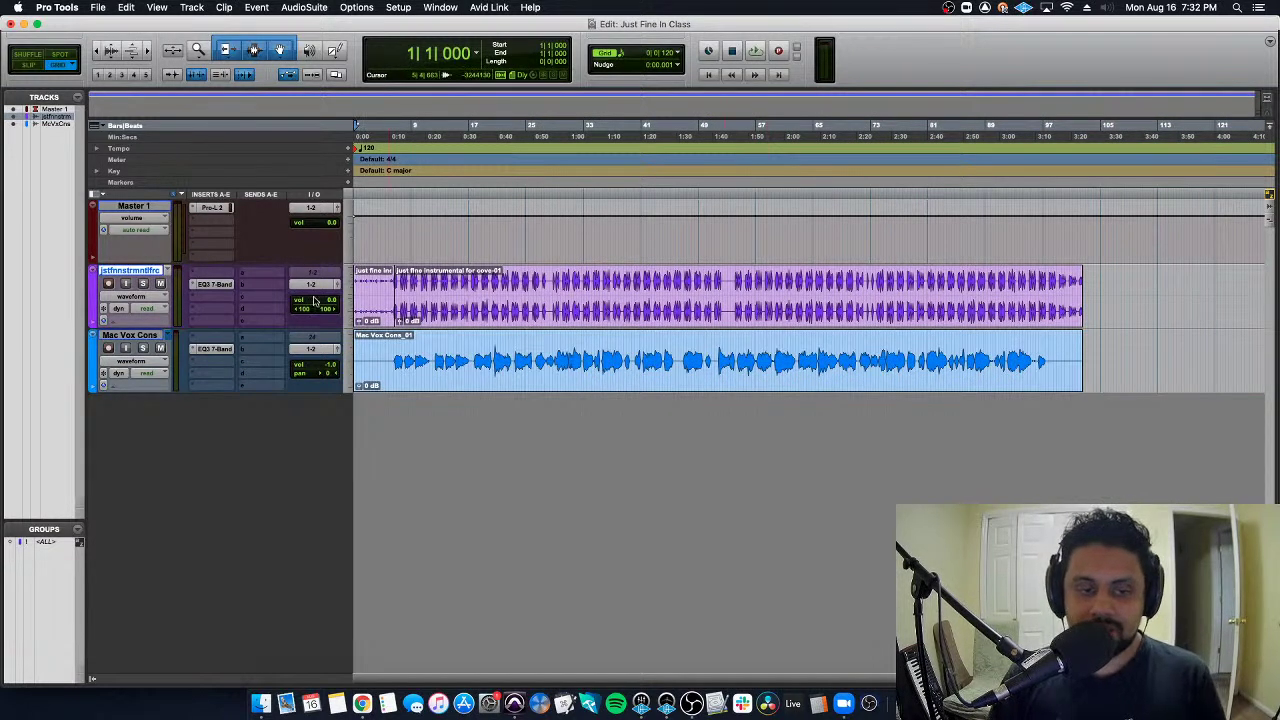
Try exaggerated low and mid boosts in the instrumental's EQ, and set the low band to 1.5 dB and the mid band to 2.0 dB
left_click(214, 284)
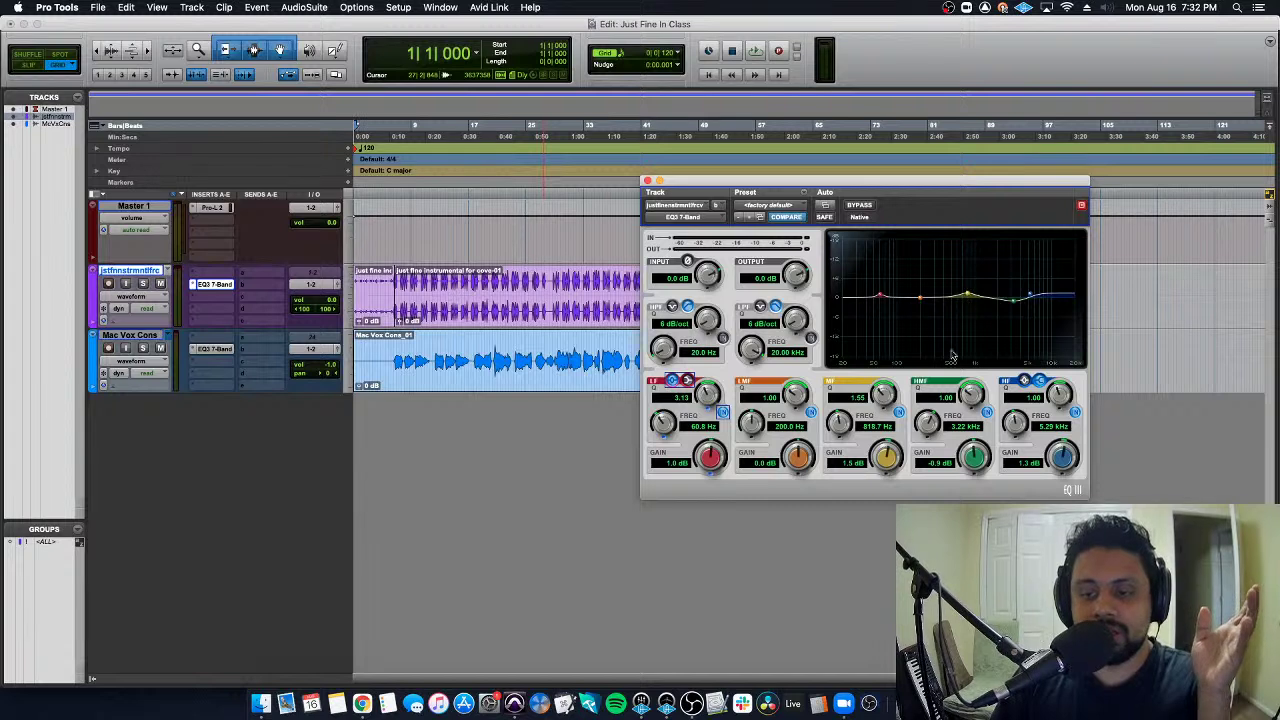
left_click_drag(873, 463, 873, 410)
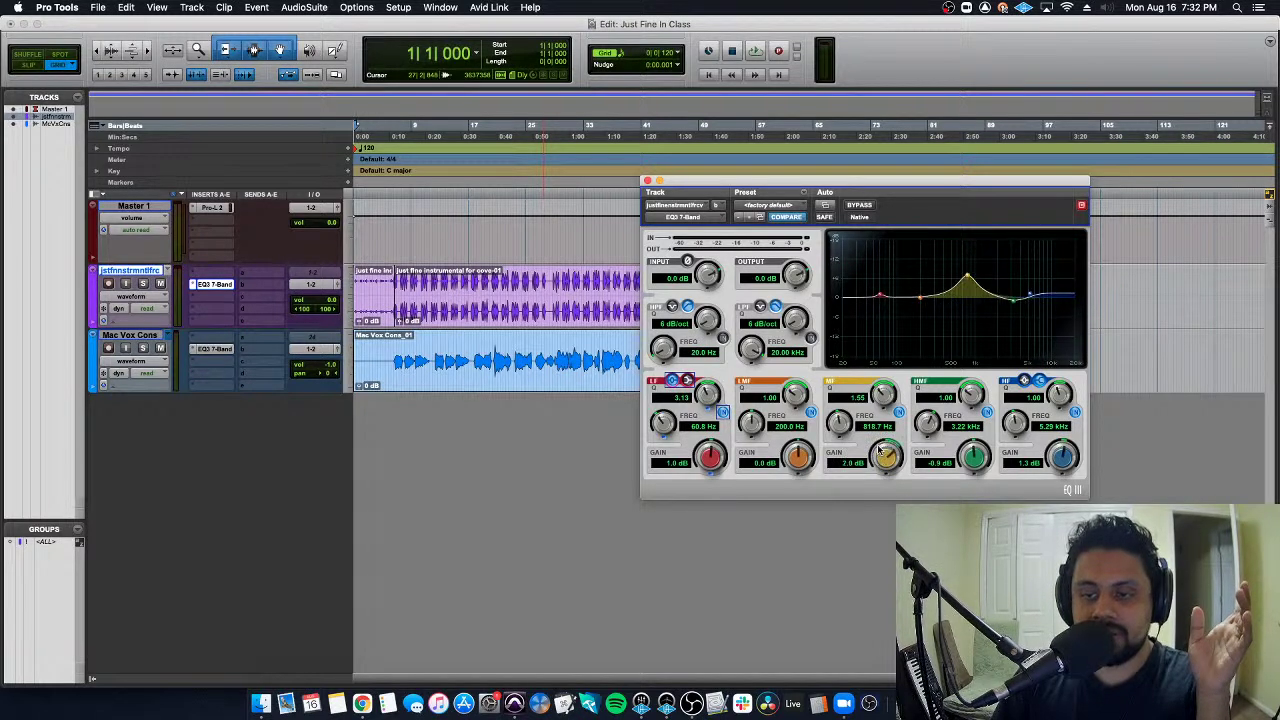
left_click_drag(709, 452, 707, 446)
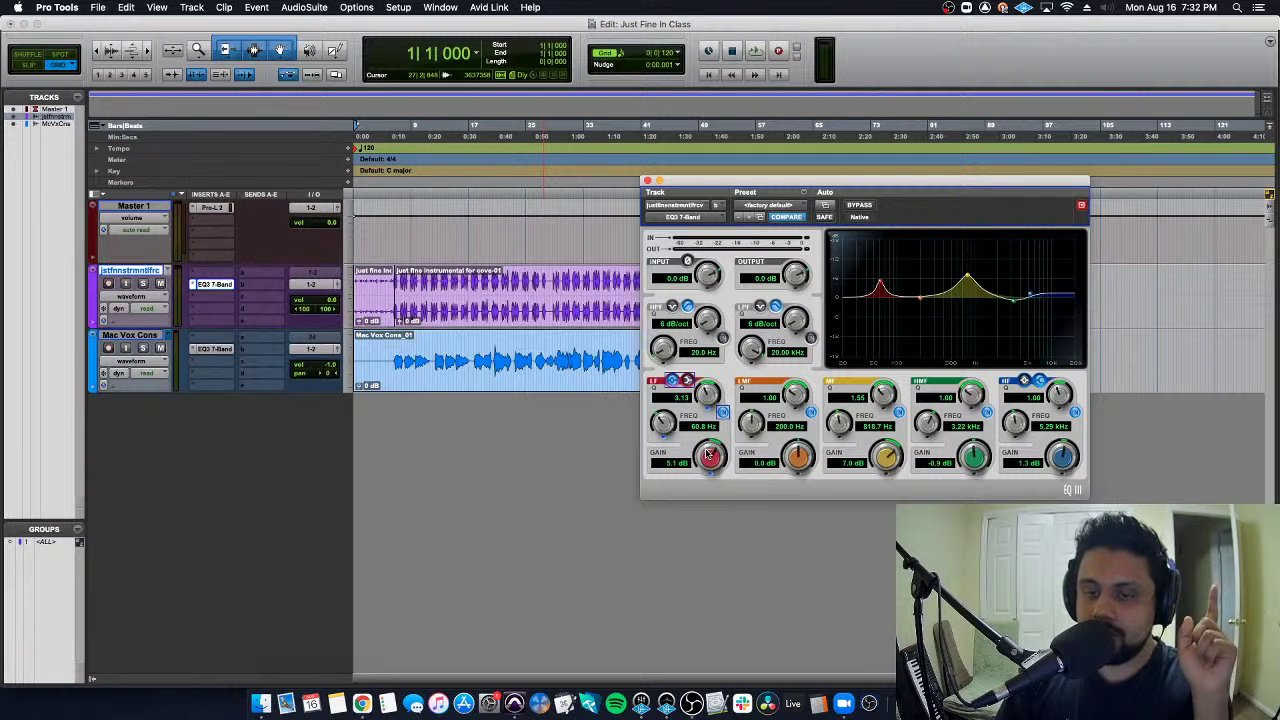
left_click_drag(707, 455, 707, 474)
left_click_drag(894, 467, 878, 476)
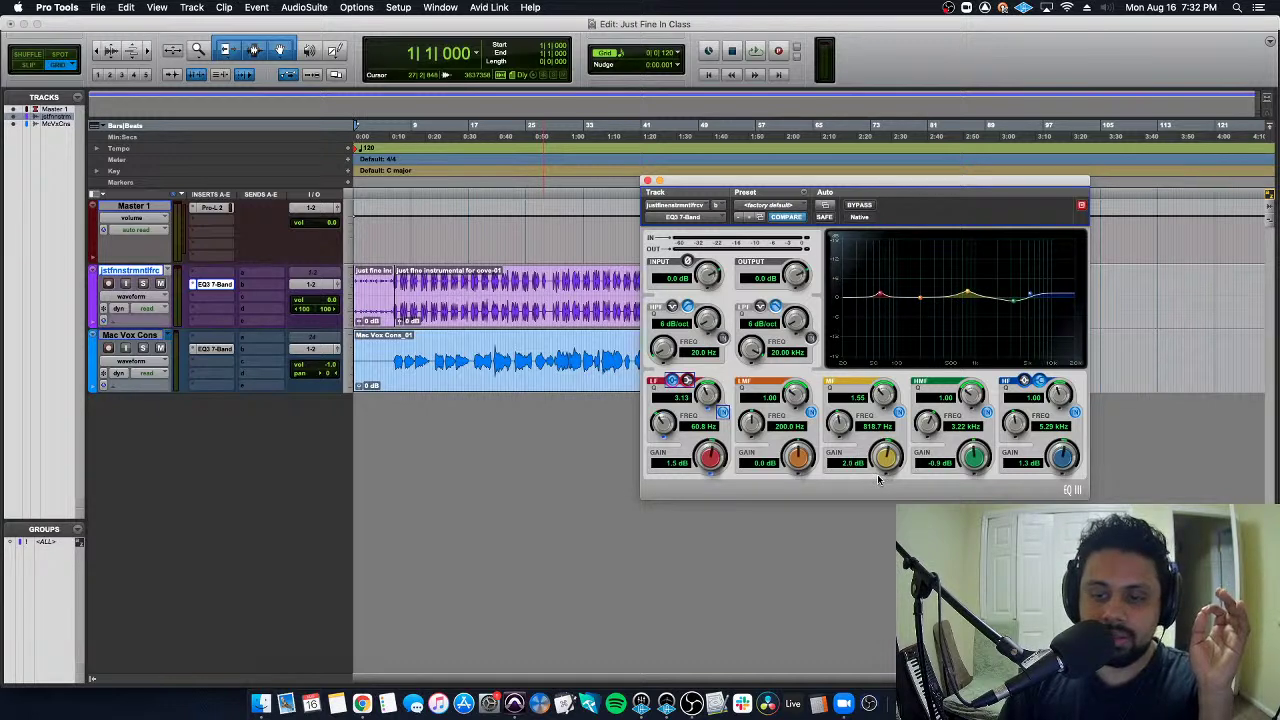
left_click(647, 181)
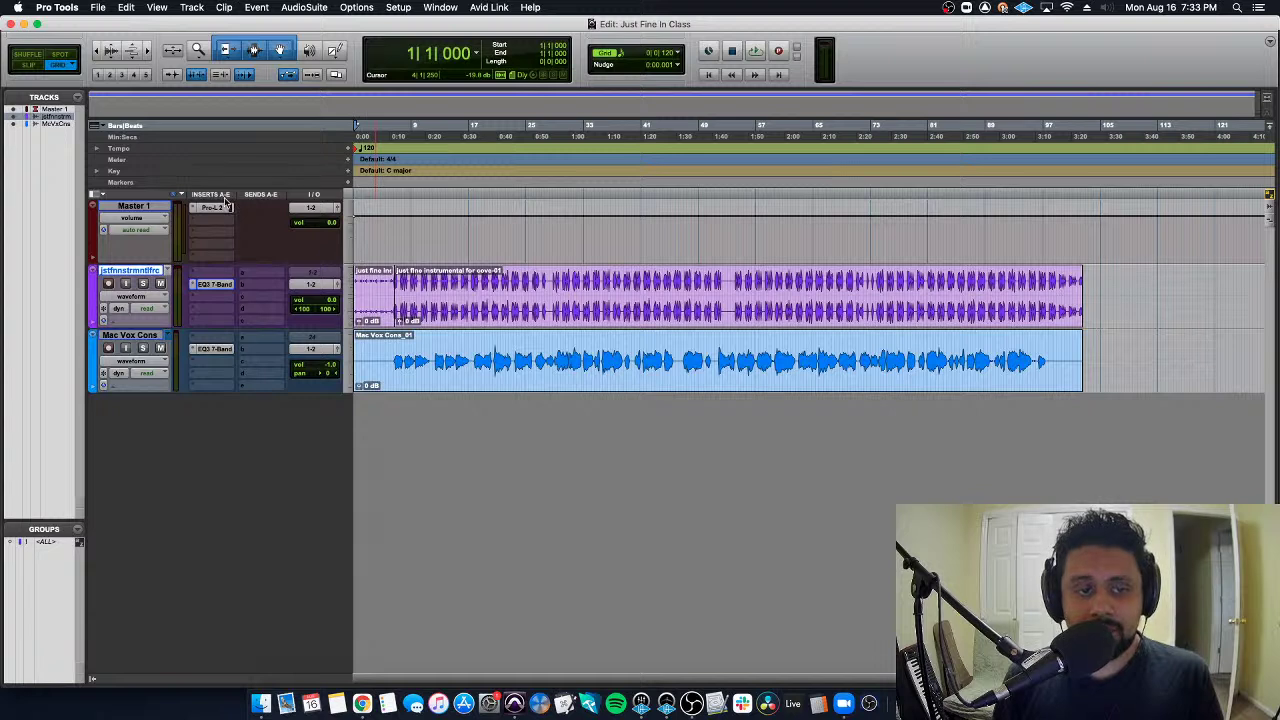
Move the master track's Pro-L 2 to insert slot E and select Master 1 in the Mix window
left_click_drag(222, 210, 230, 256)
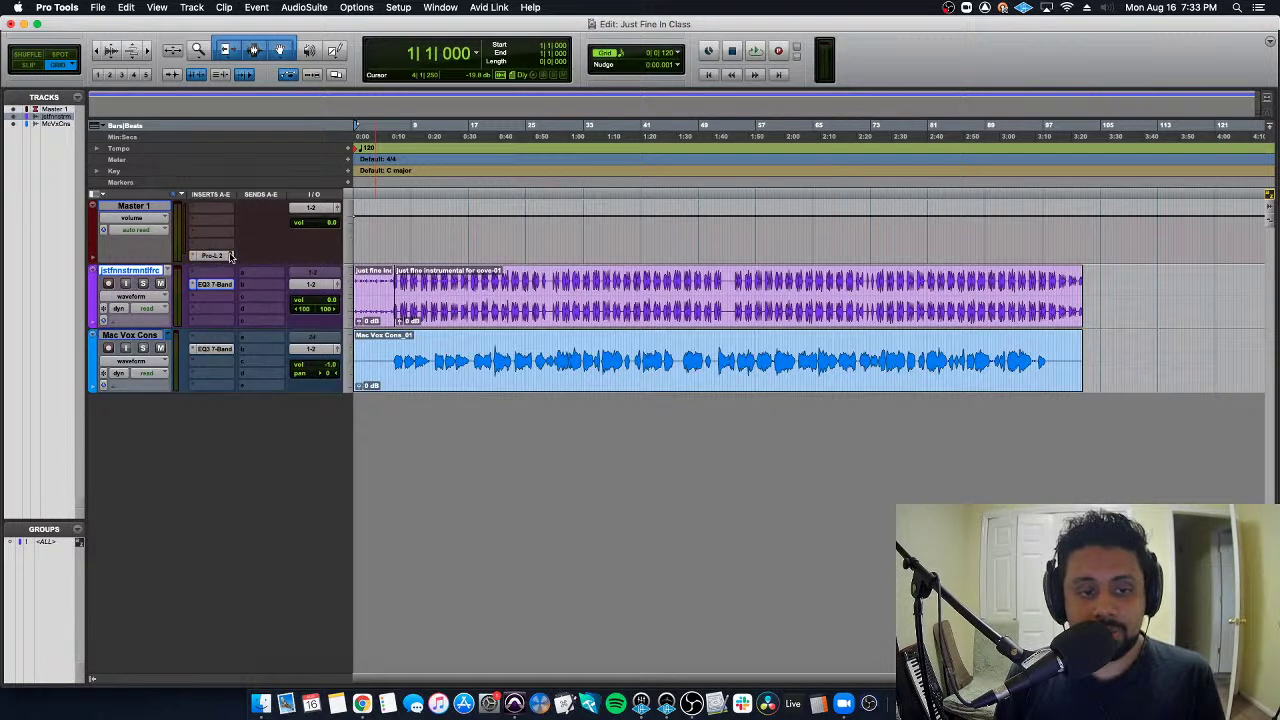
key("super+equal")
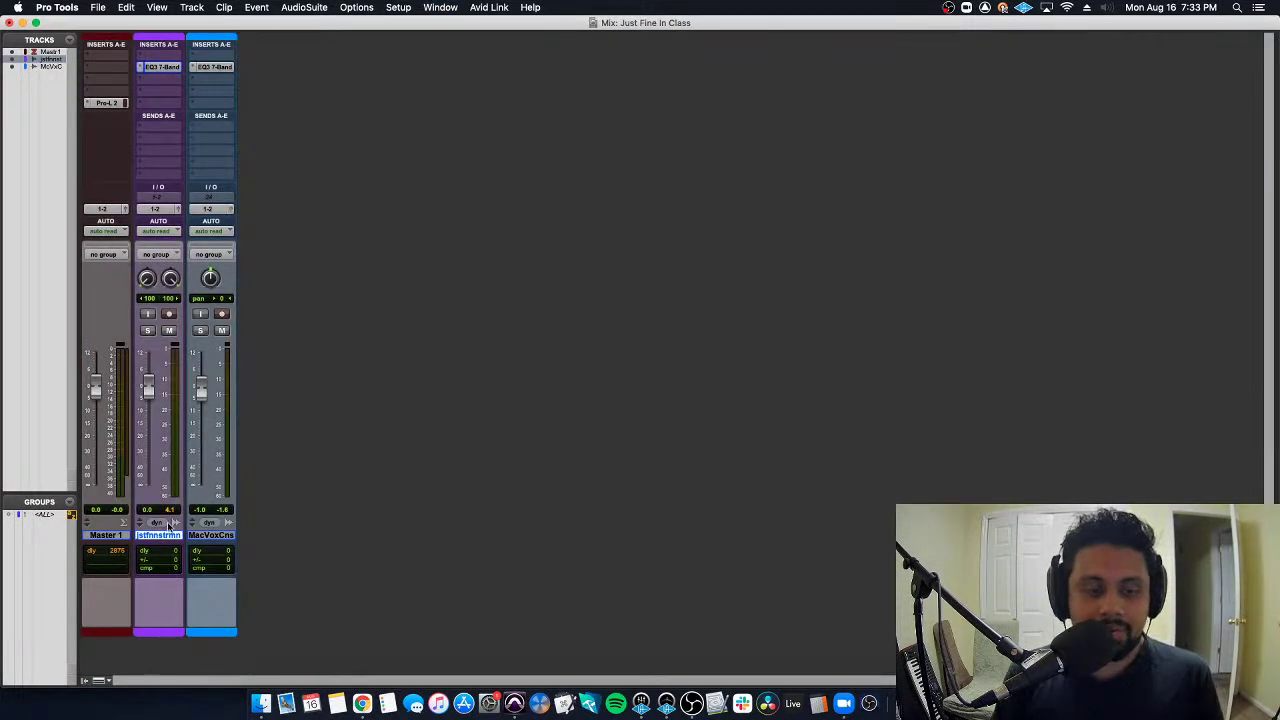
left_click(226, 537)
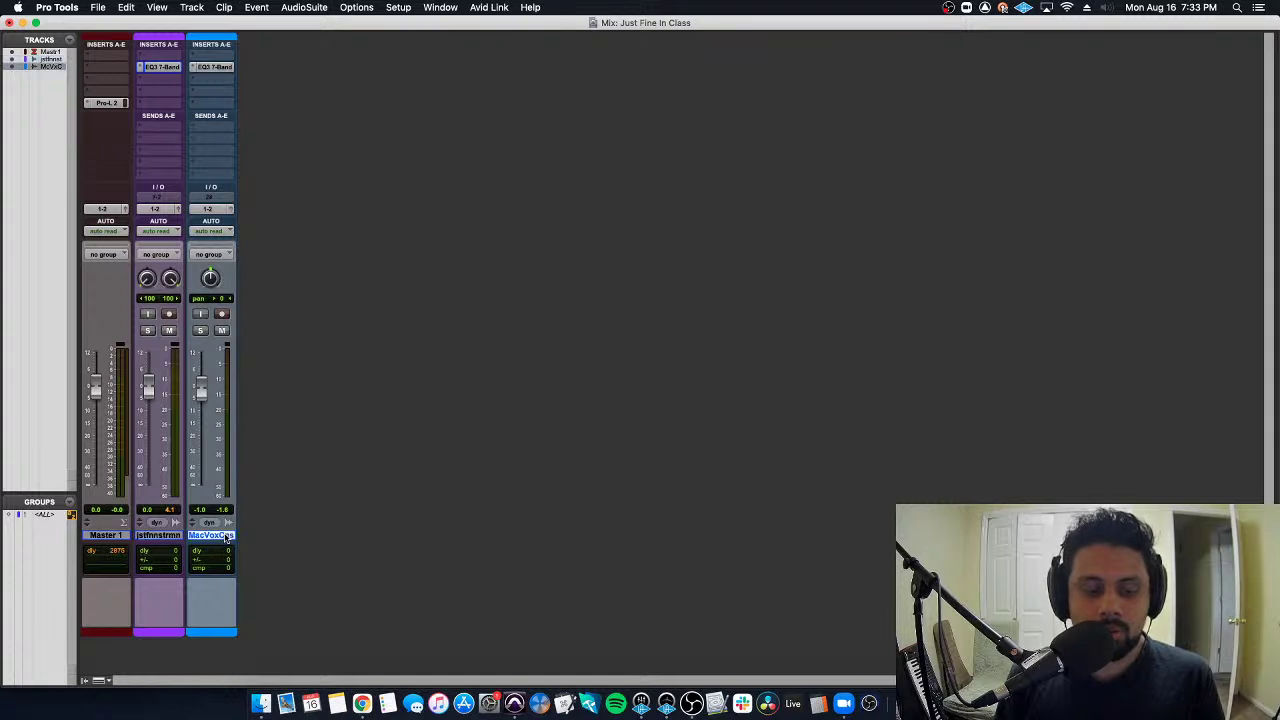
left_click(165, 537)
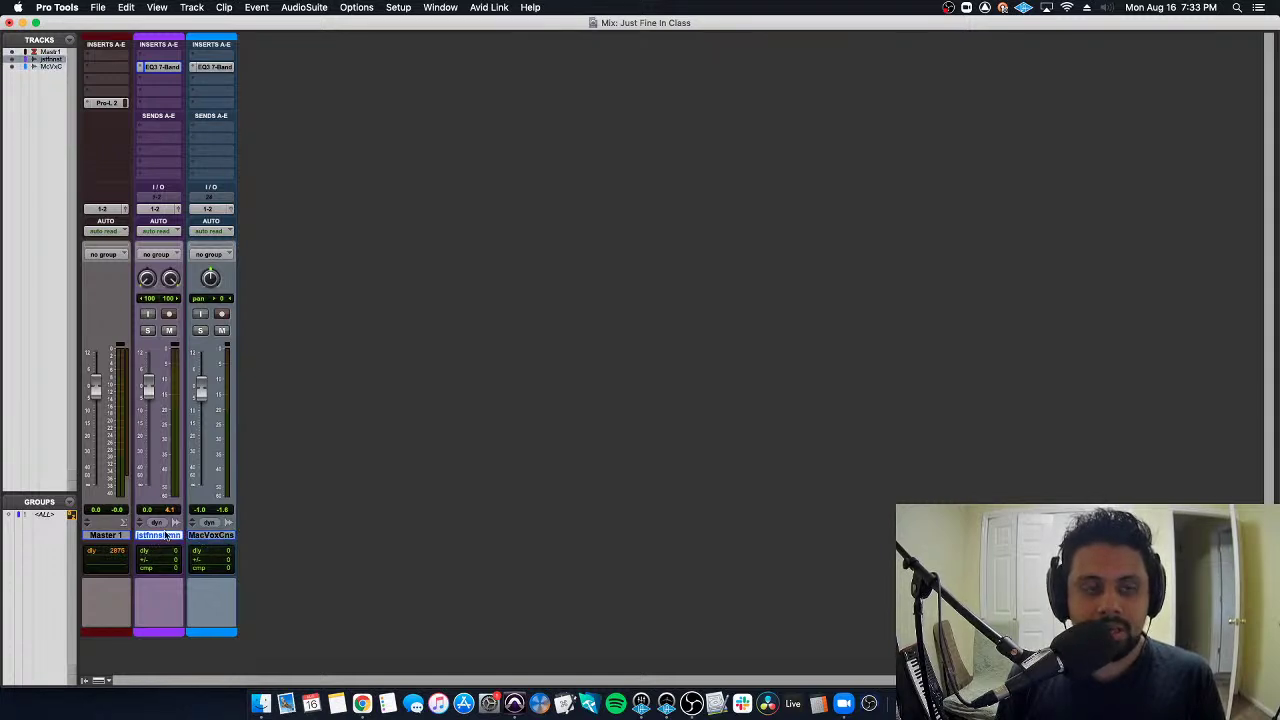
left_click(105, 537, "shift")
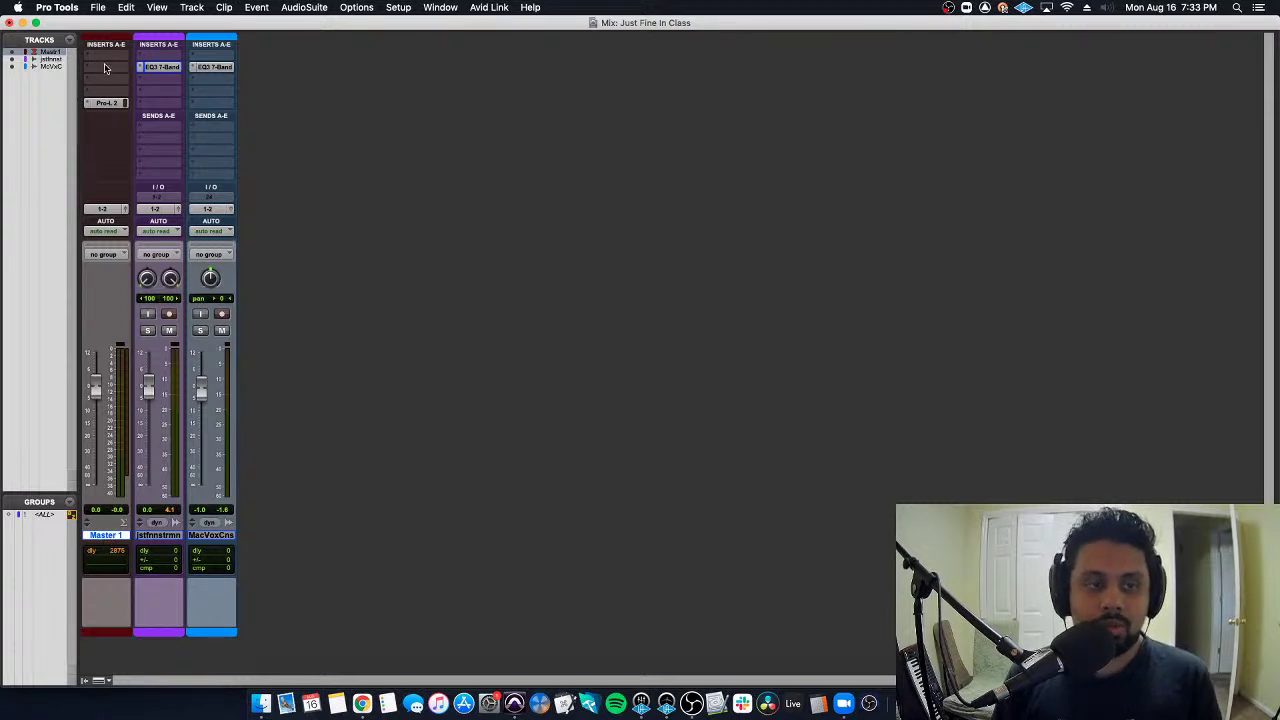
Insert a stereo EQ3 7-Band in the master track's insert slot B
left_click(113, 72)
mouse_move(150, 67)
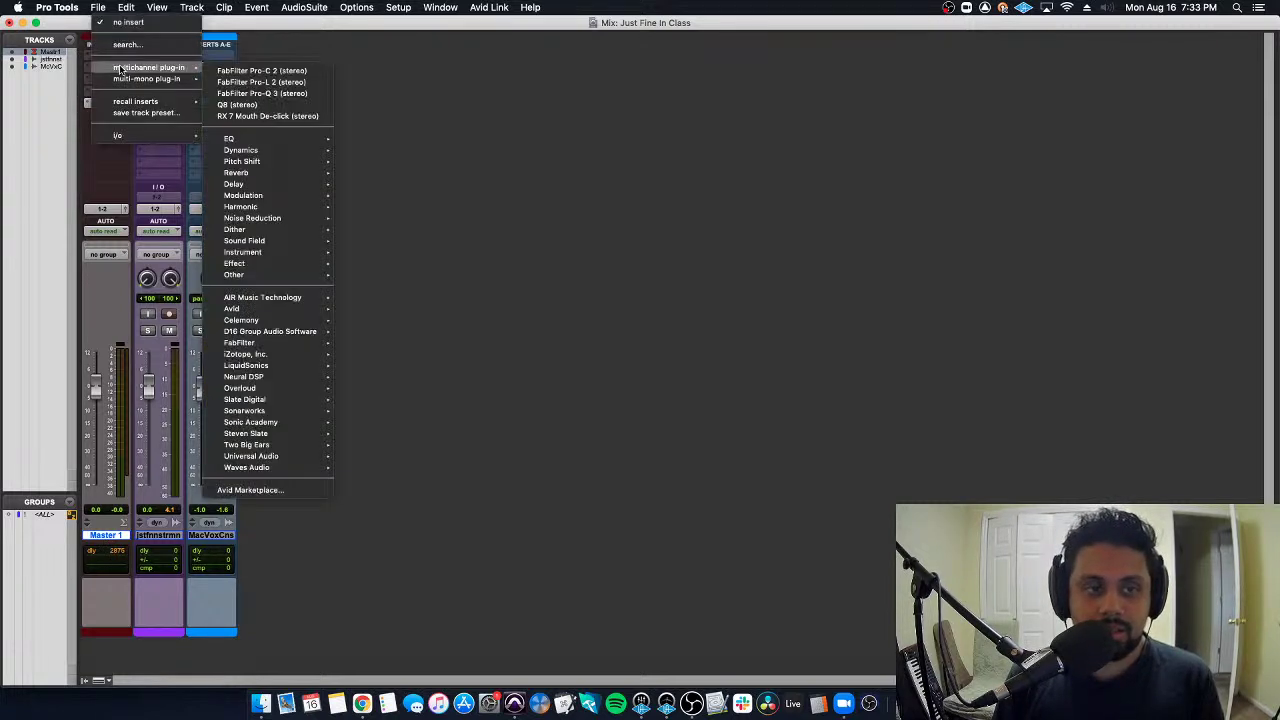
mouse_move(263, 145)
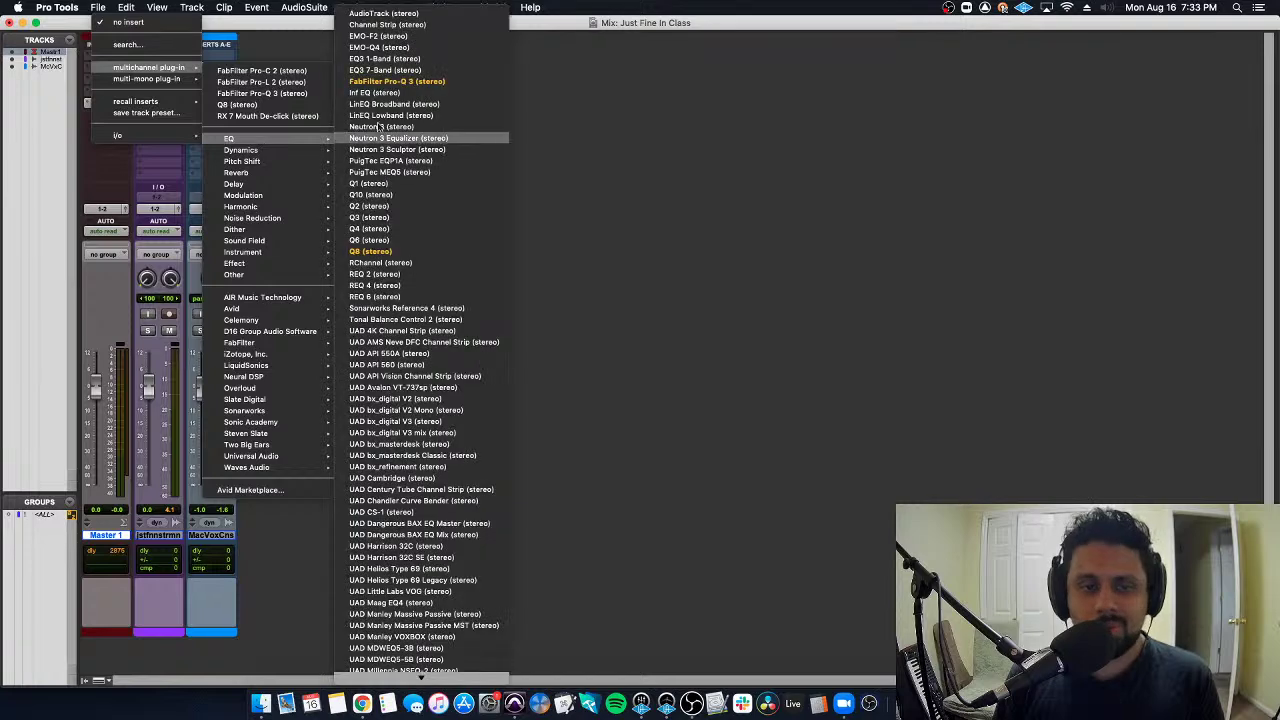
left_click(440, 70, "alt+shift")
left_click(158, 536)
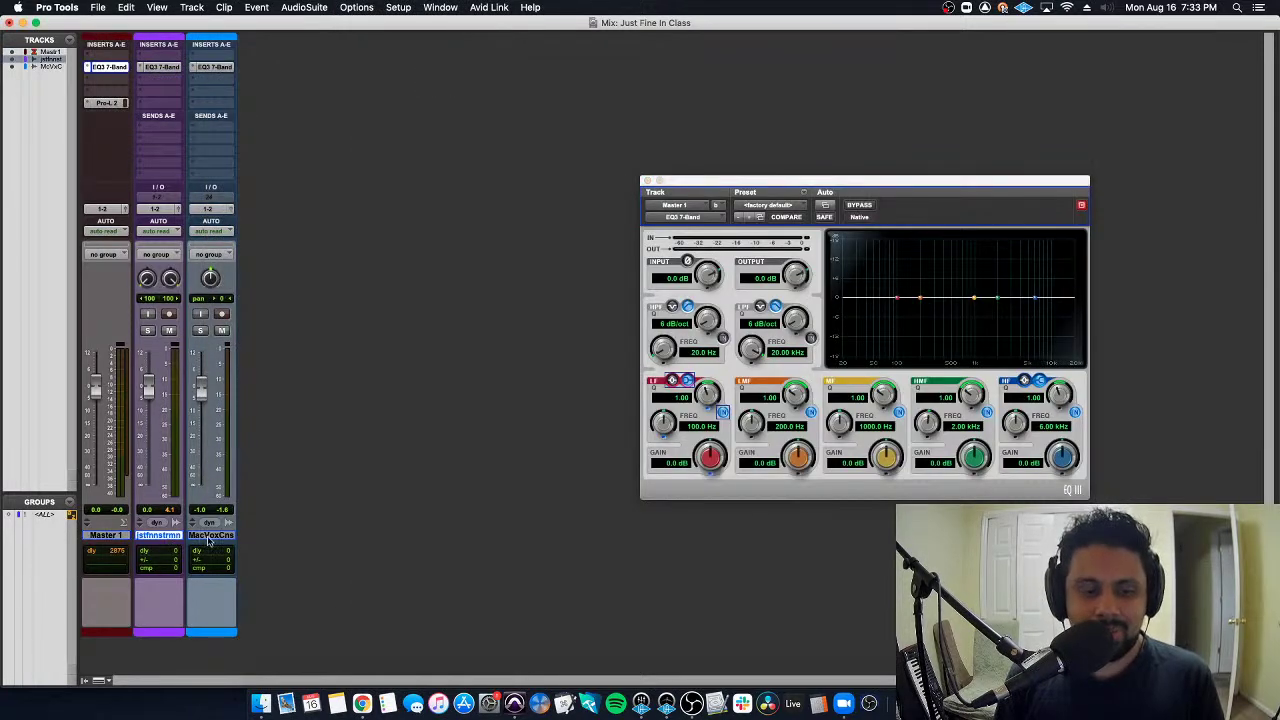
left_click(98, 540)
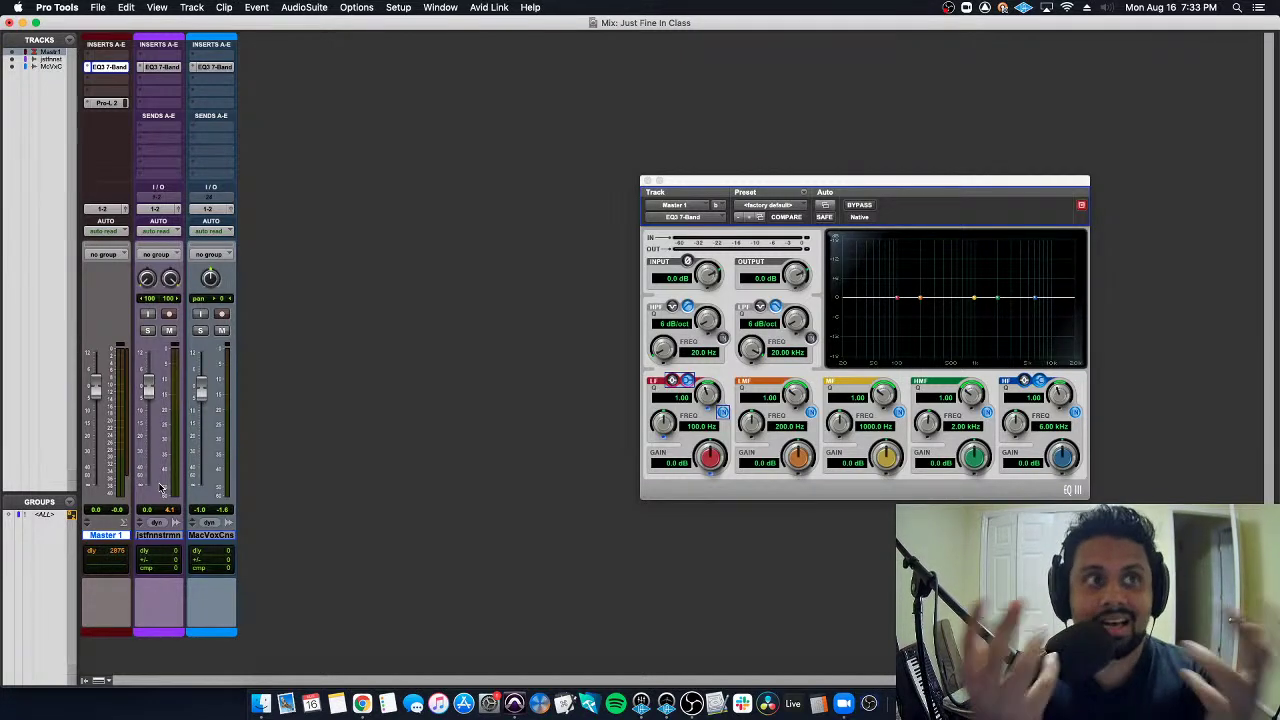
left_click(170, 536)
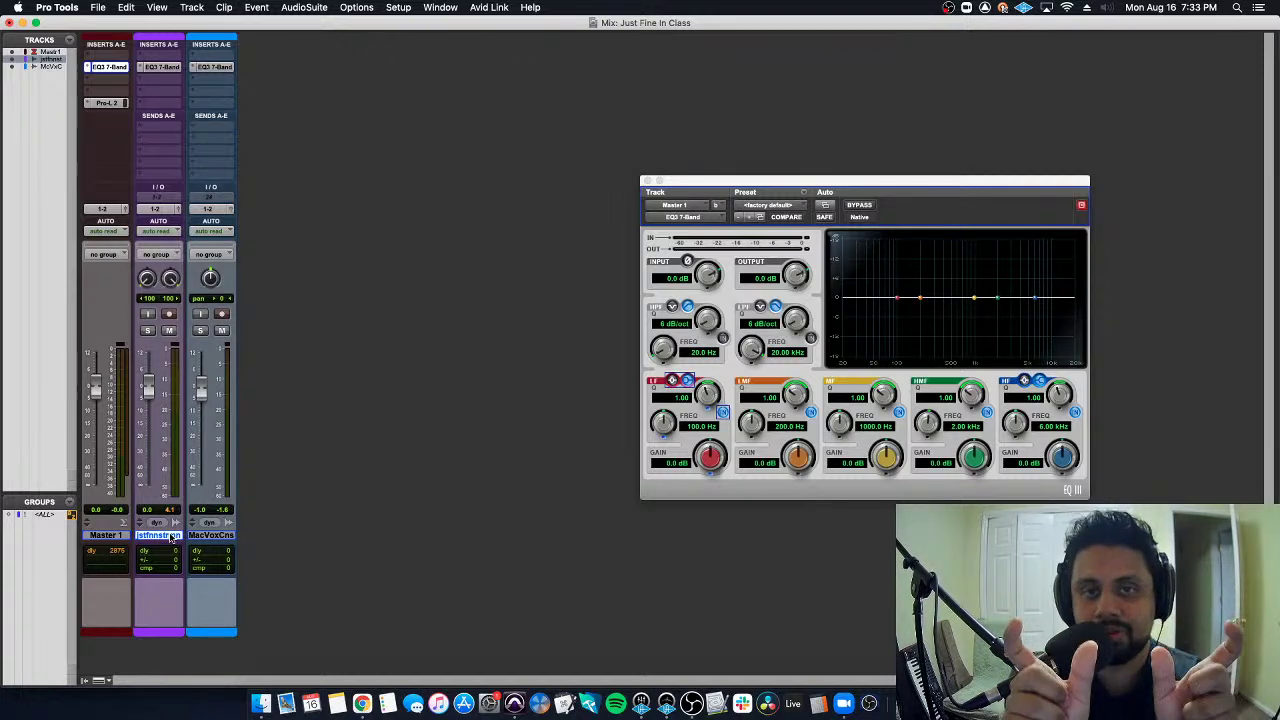
left_click(110, 68)
left_click(110, 68)
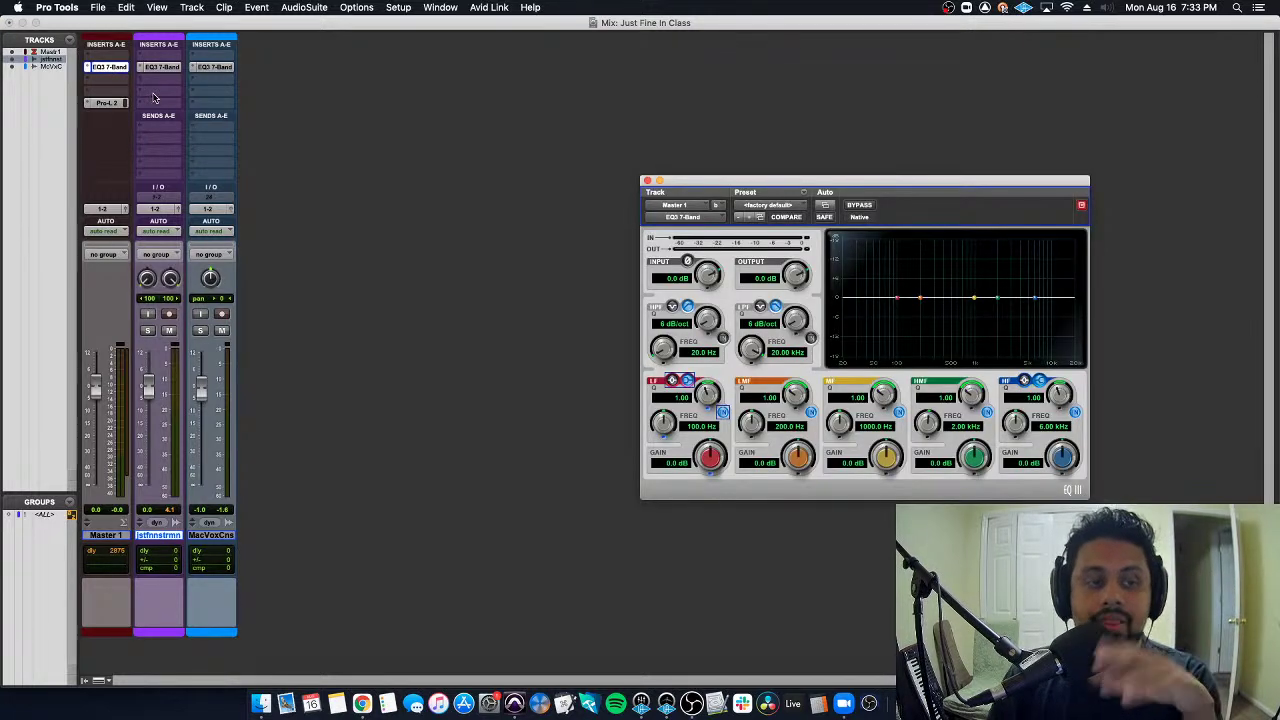
Move the master track's Pro-L 2 back to insert slot A, above the EQ, and reposition the EQ window
left_click(123, 105)
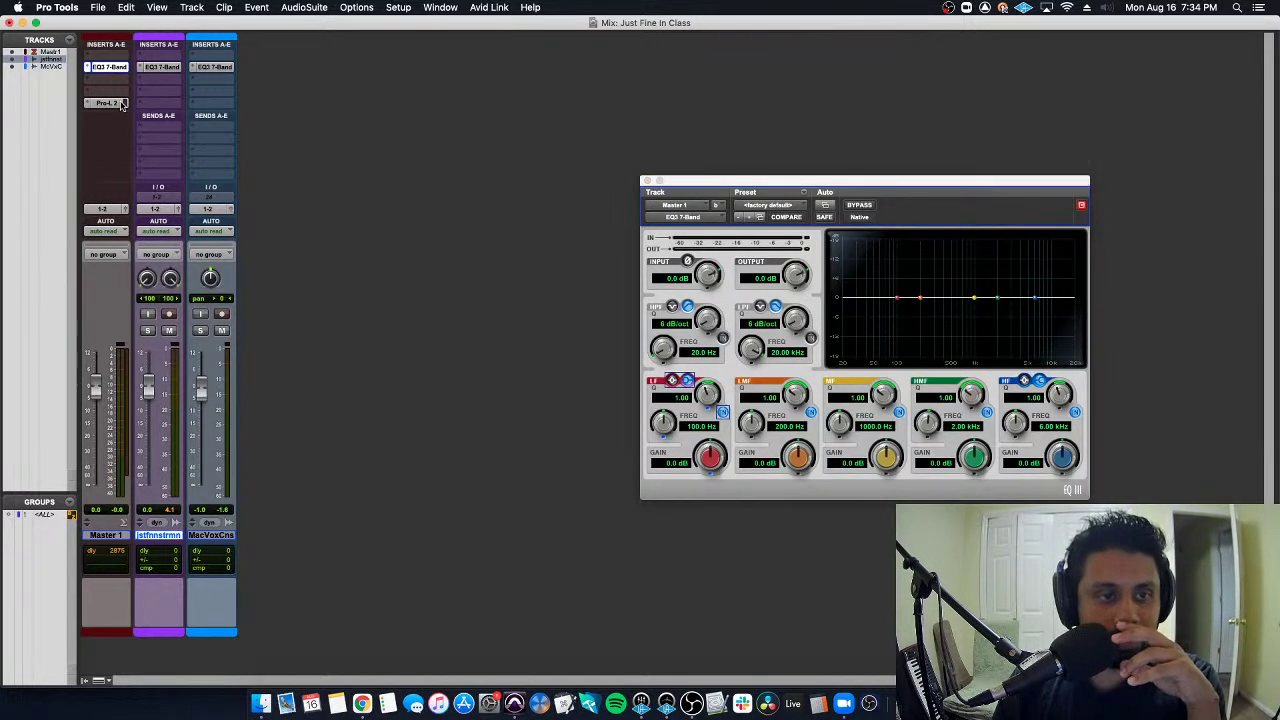
left_click_drag(123, 105, 108, 55)
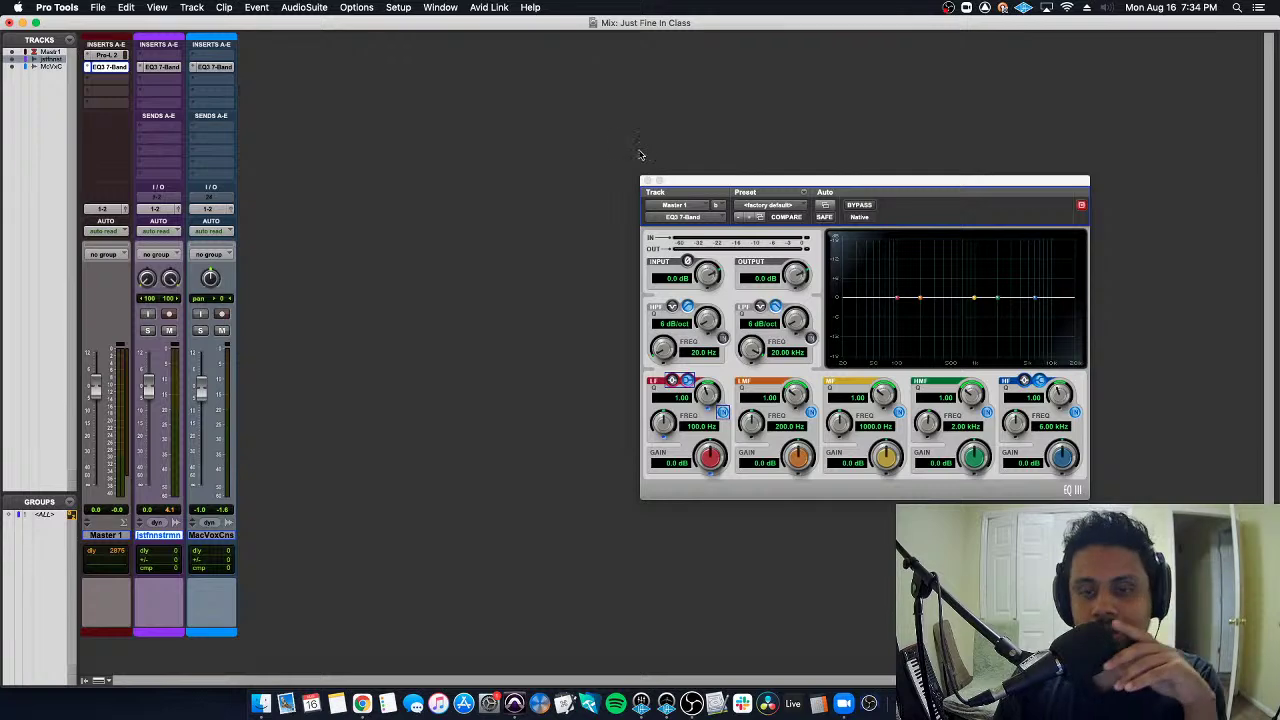
left_click_drag(700, 183, 630, 161)
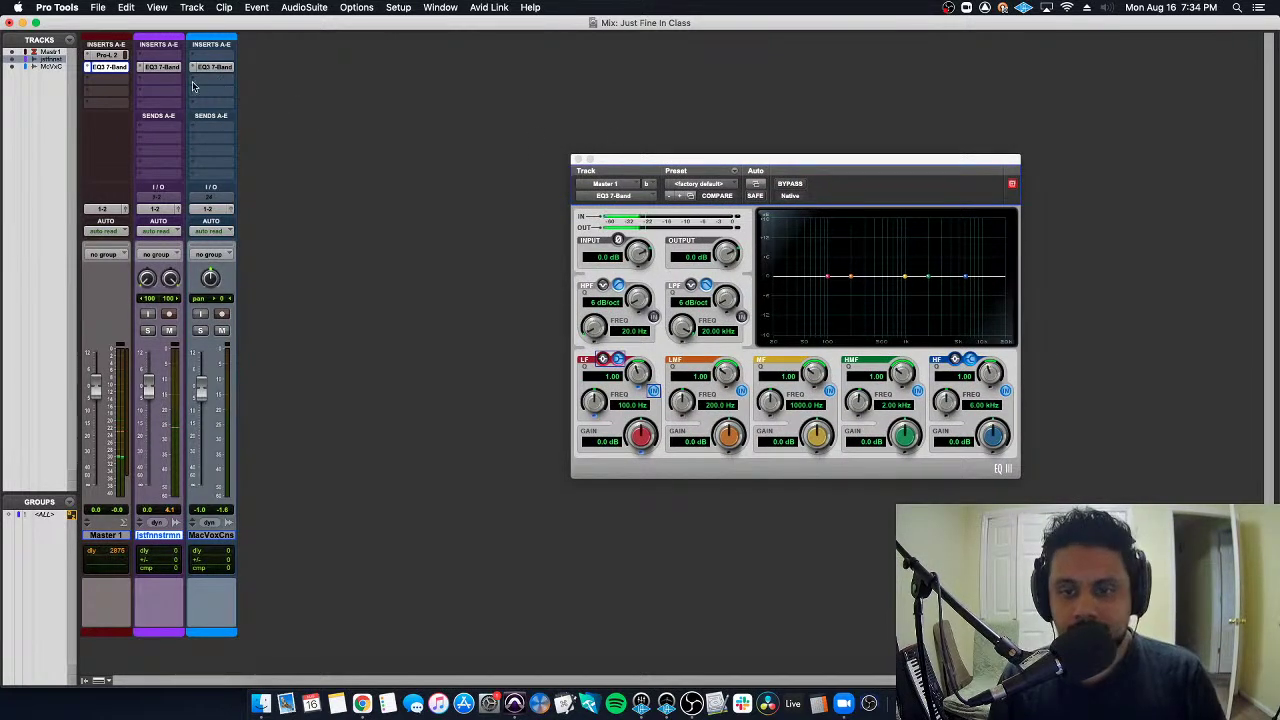
Play the mix and raise the master EQ's high shelf to 1.3 dB at 5.40 kHz
key("super+equal")
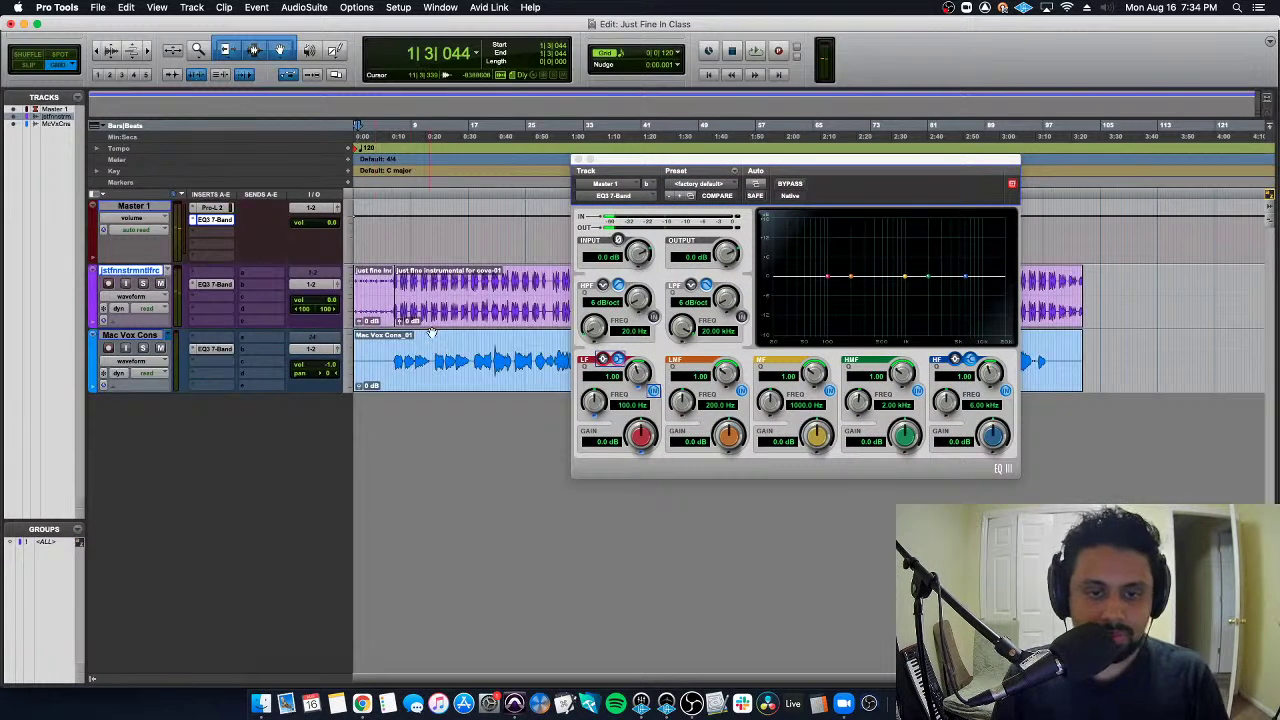
key("space")
key("super+equal")
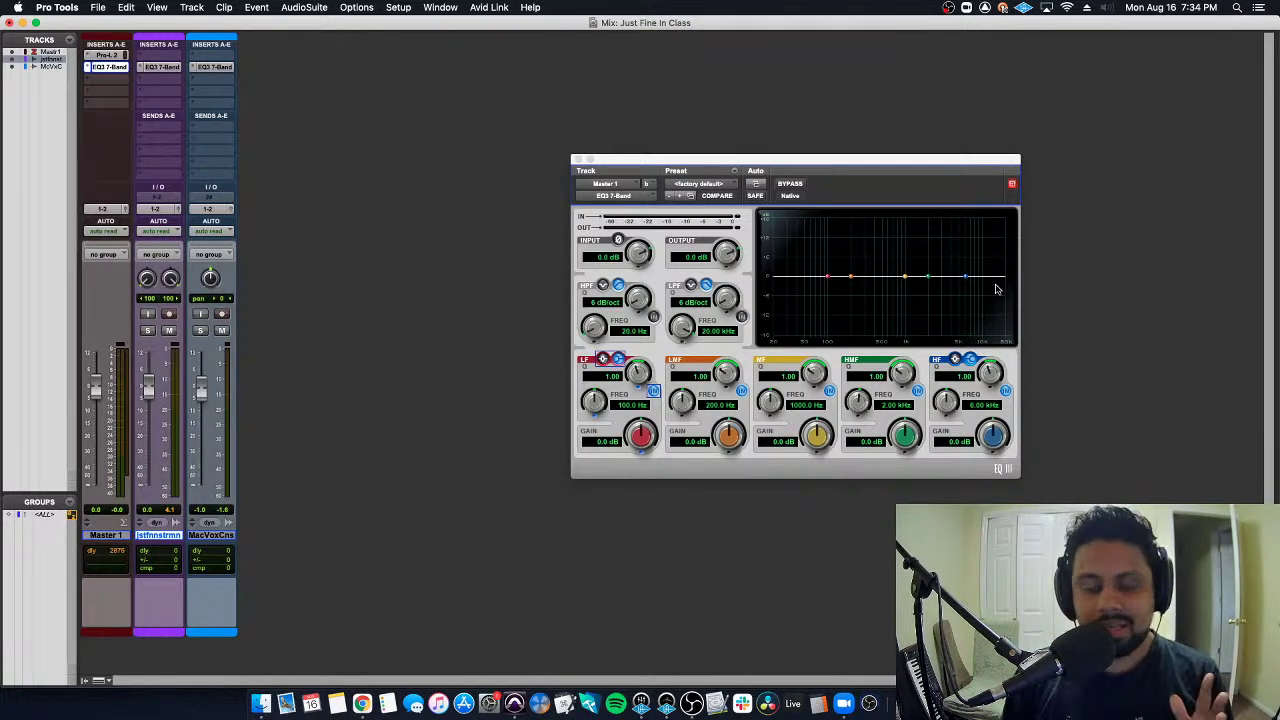
left_click_drag(962, 278, 960, 274)
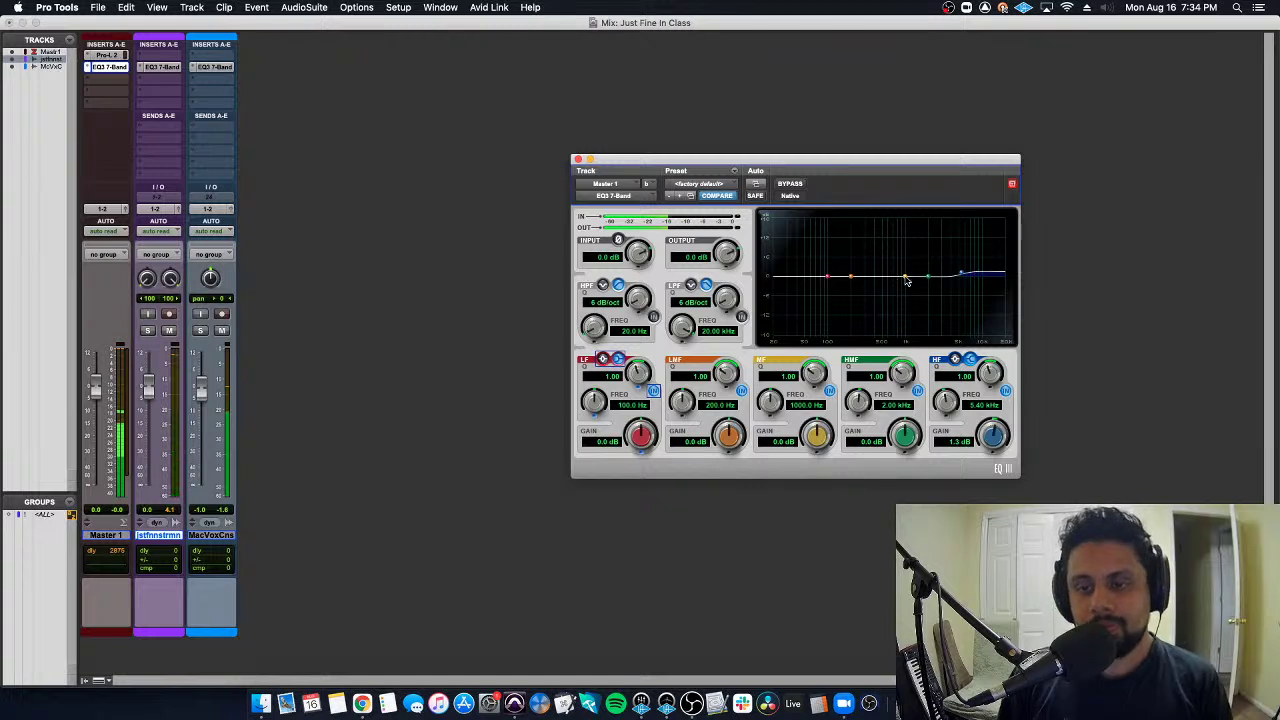
Cut the master EQ's MF band to -0.5 dB at 416.9 Hz with Q 1.20, and move Pro-L 2 below the EQ to insert slot E
left_click_drag(904, 276, 877, 282)
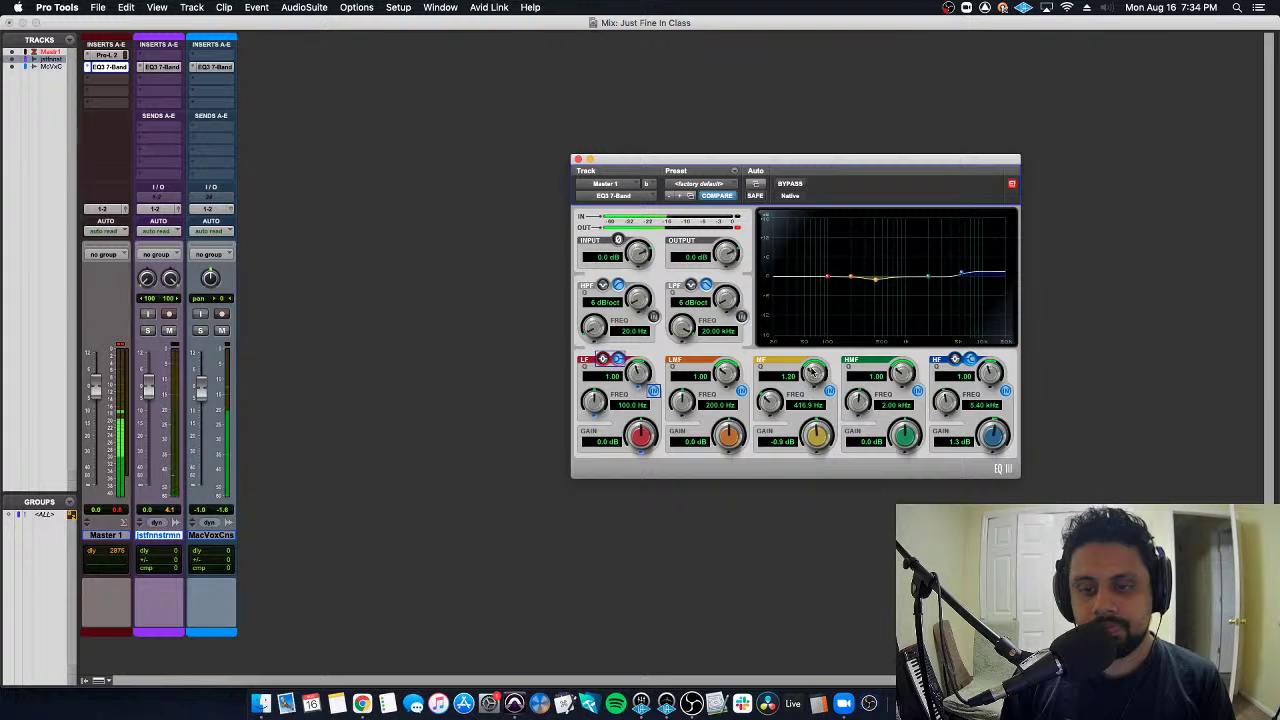
left_click_drag(812, 437, 812, 440)
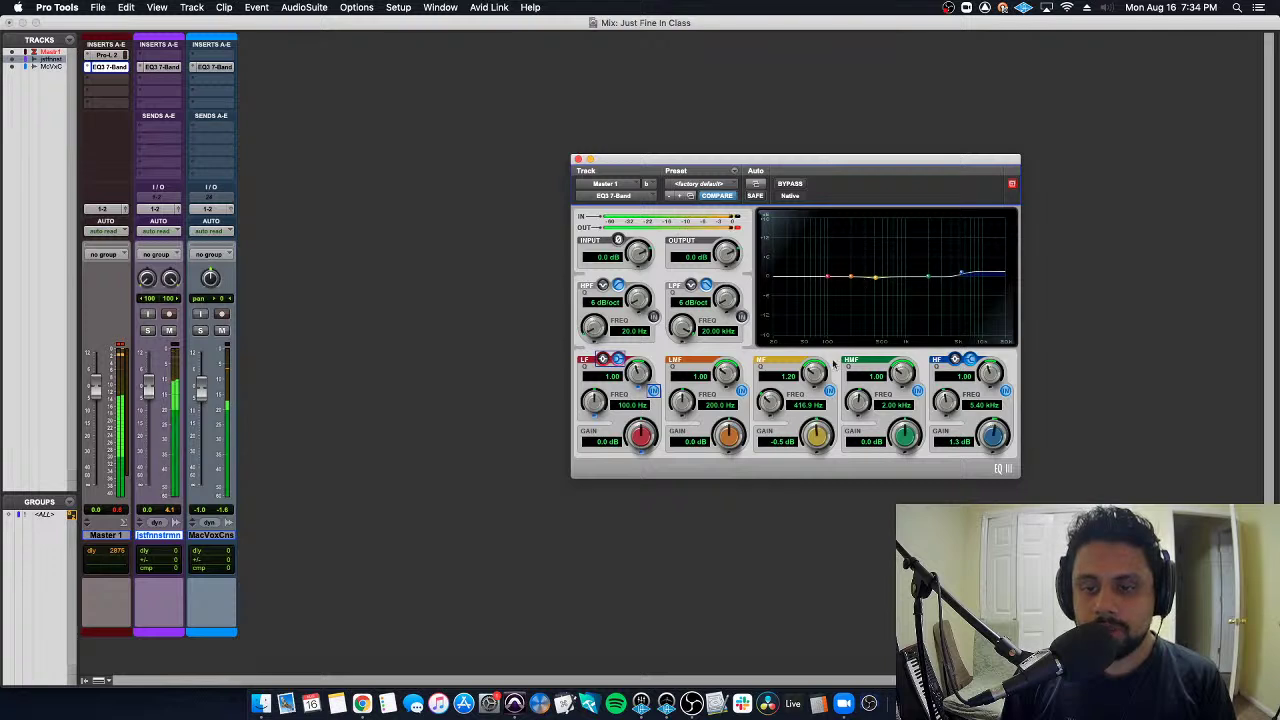
left_click(254, 366)
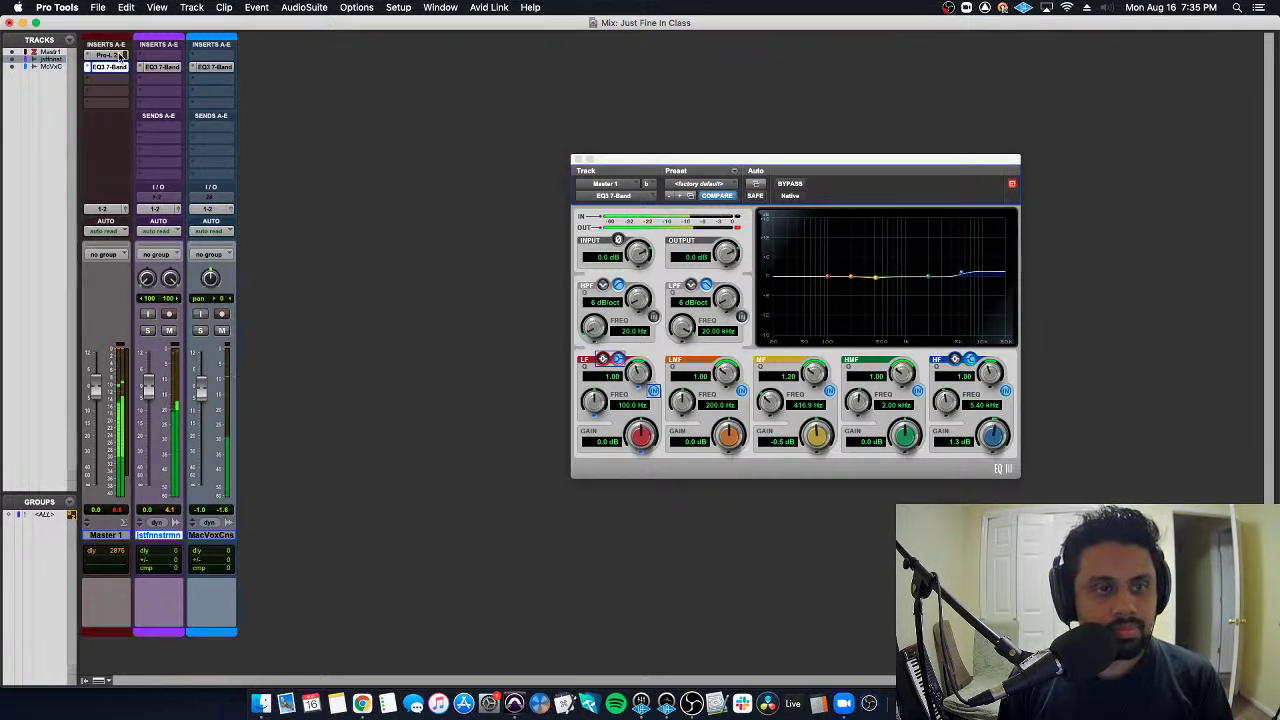
left_click_drag(119, 55, 122, 109)
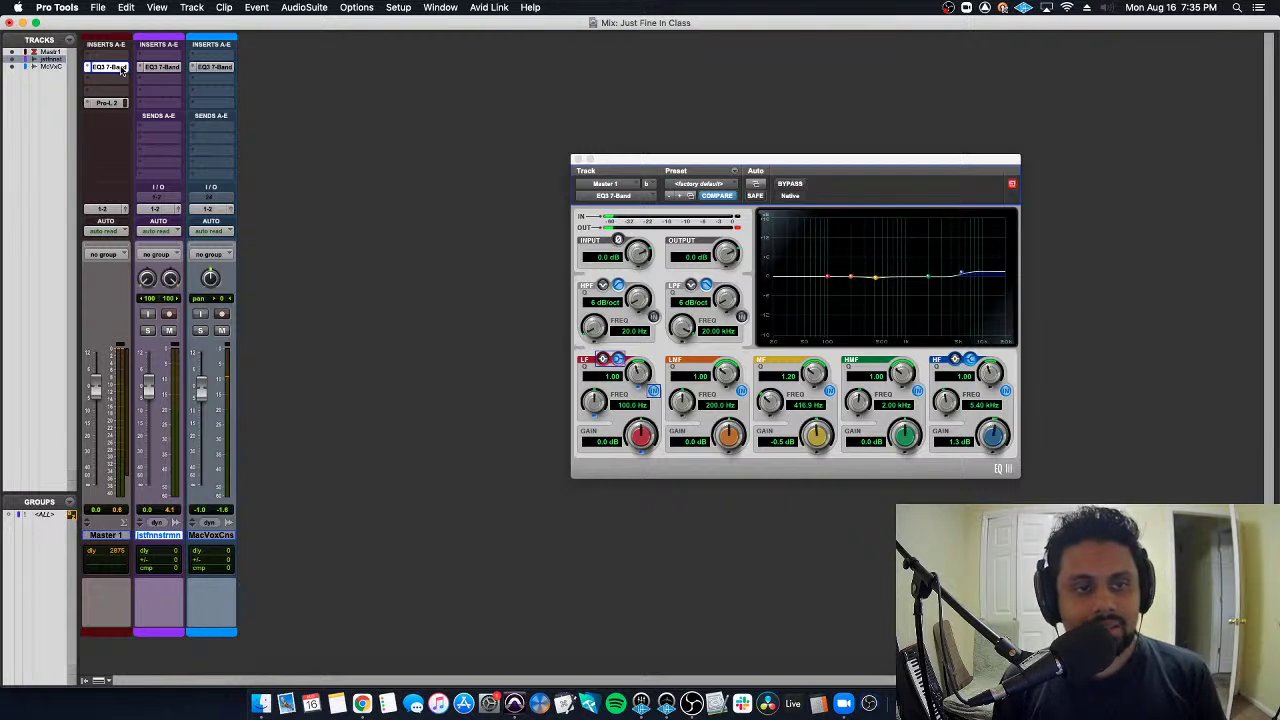
Compare the mix with the EQs on all tracks bypassed and active, then stop playback in the Edit window
left_click(122, 67, "super")
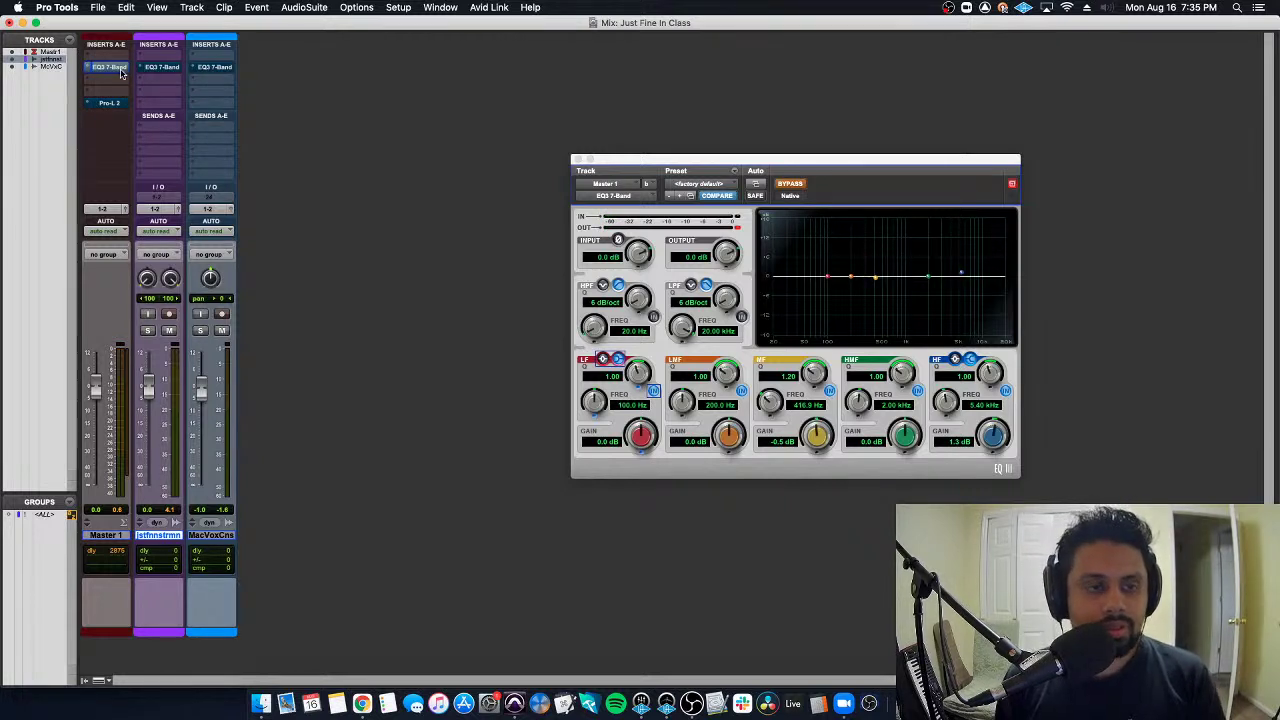
left_click(122, 67, "super")
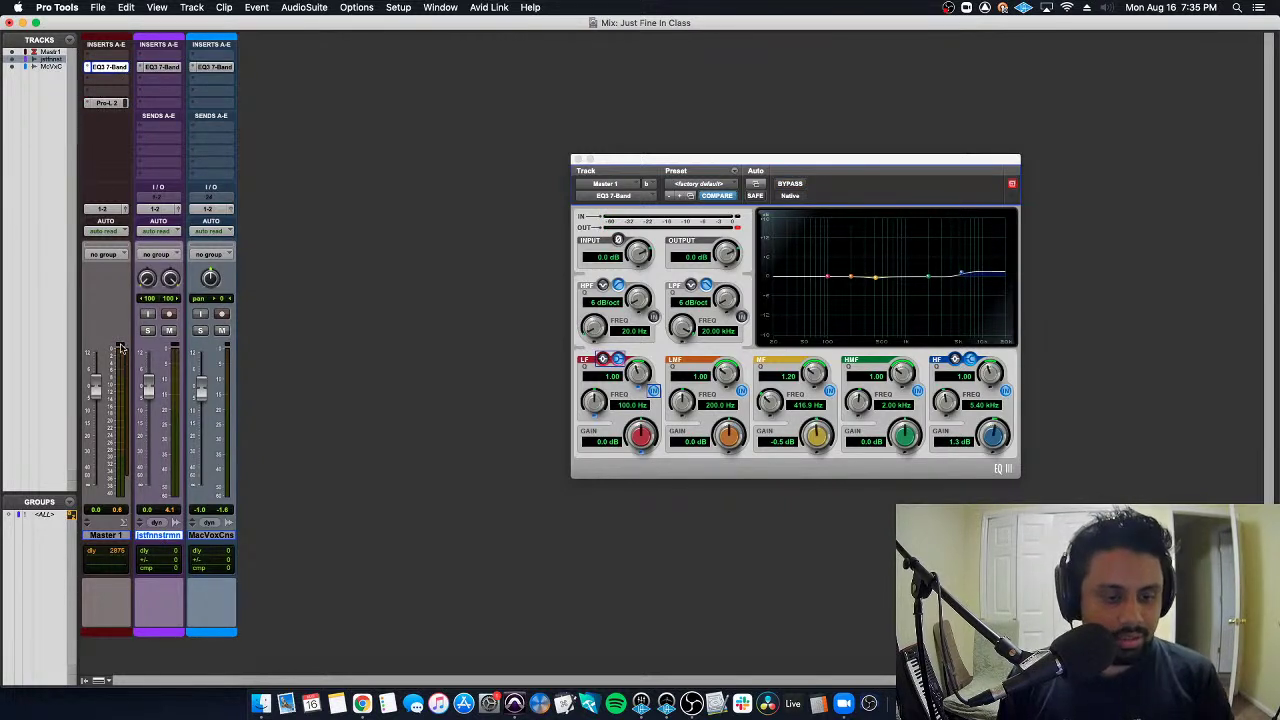
left_click(108, 68)
left_click(108, 68)
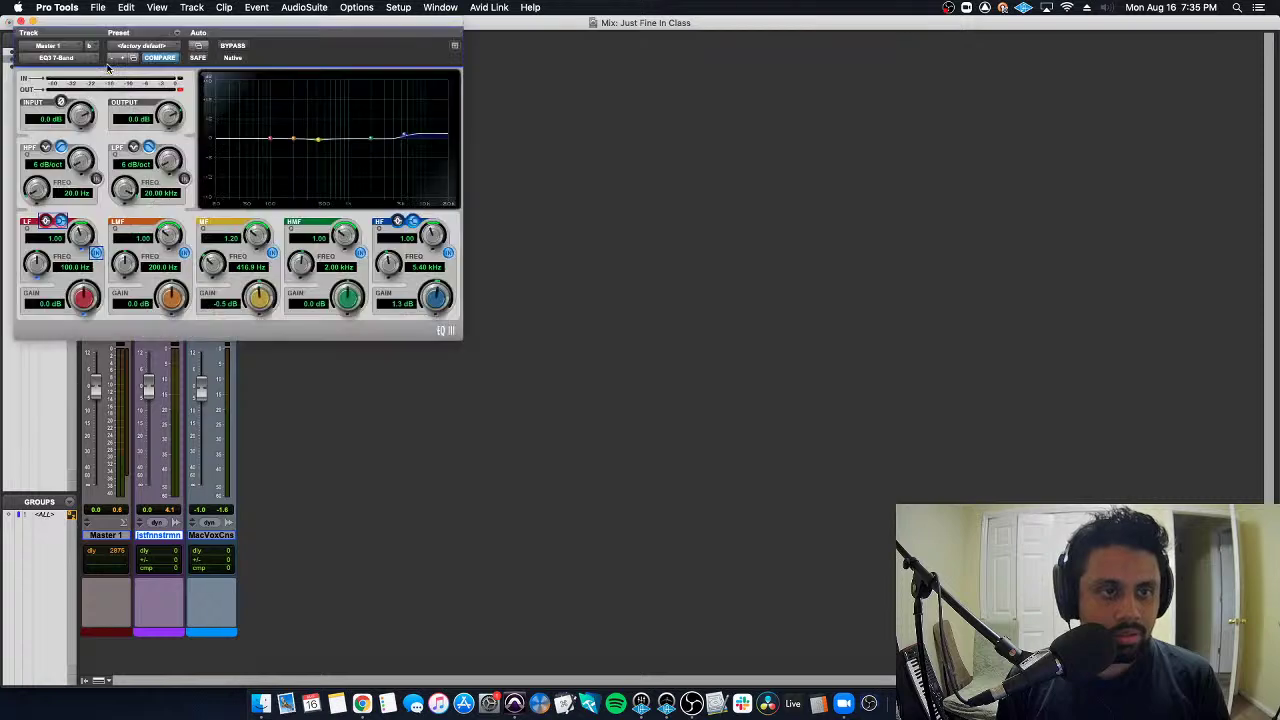
left_click(21, 20)
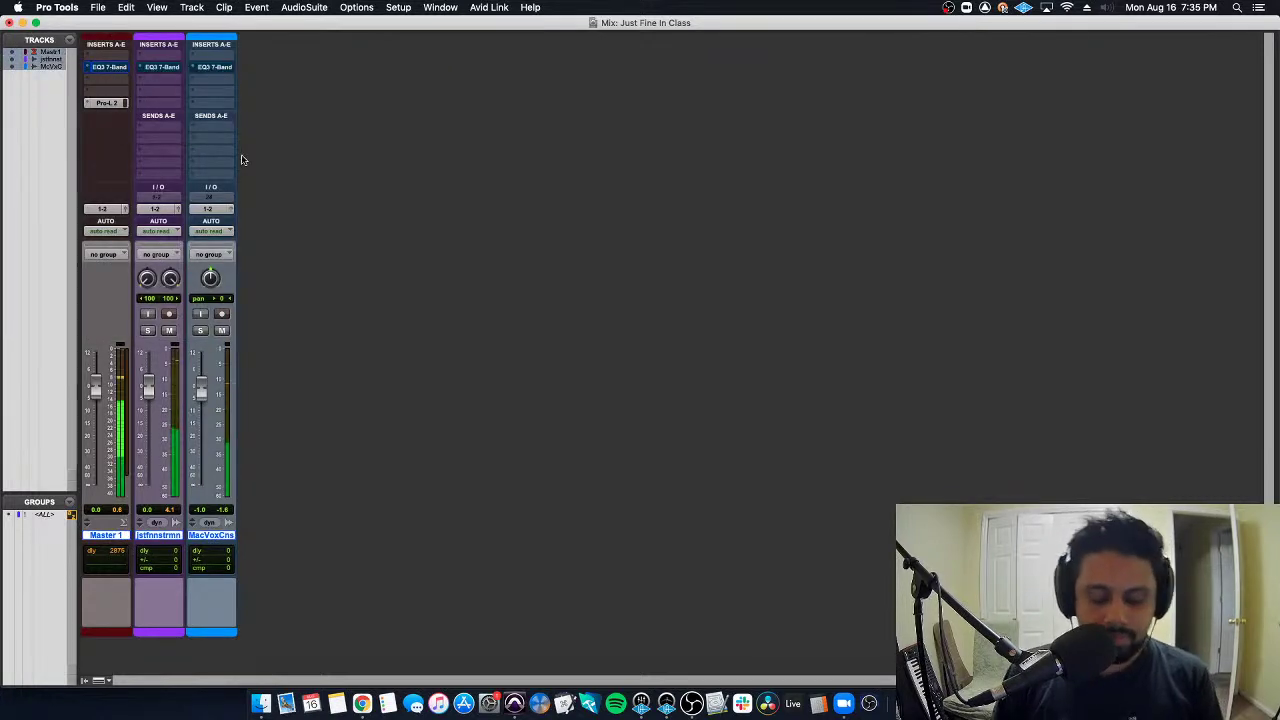
key("super+equal")
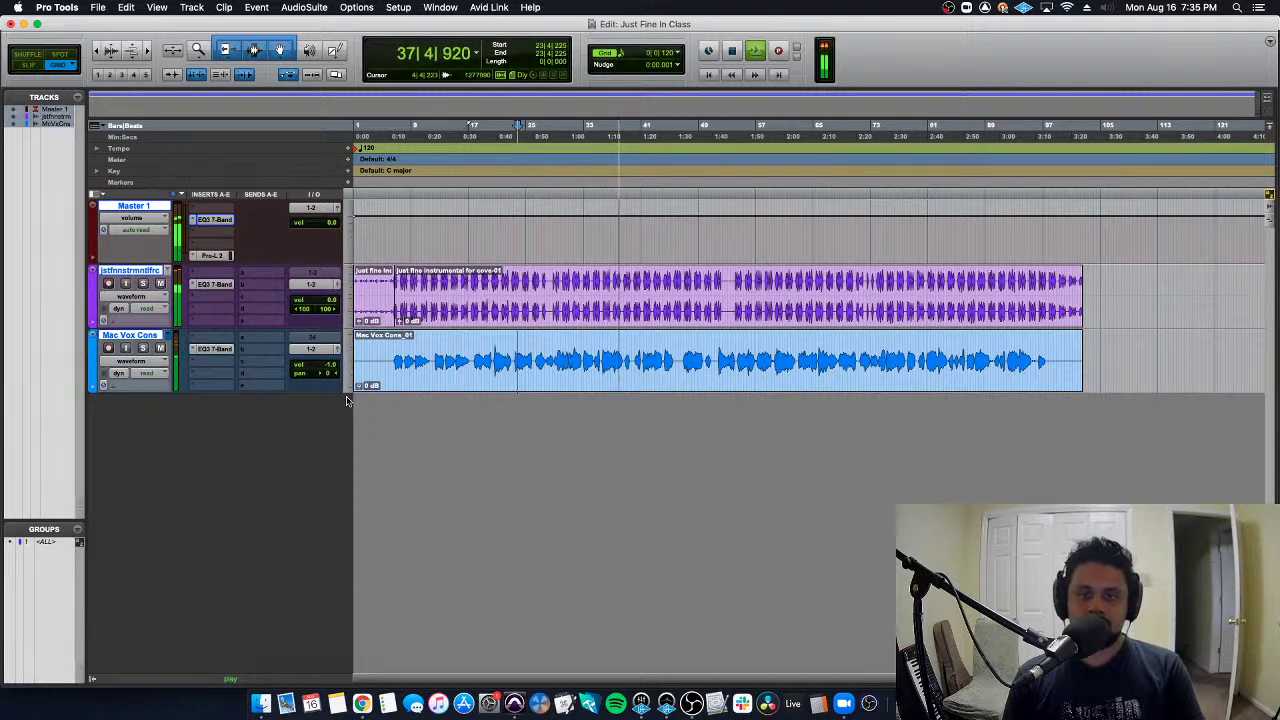
key("space")
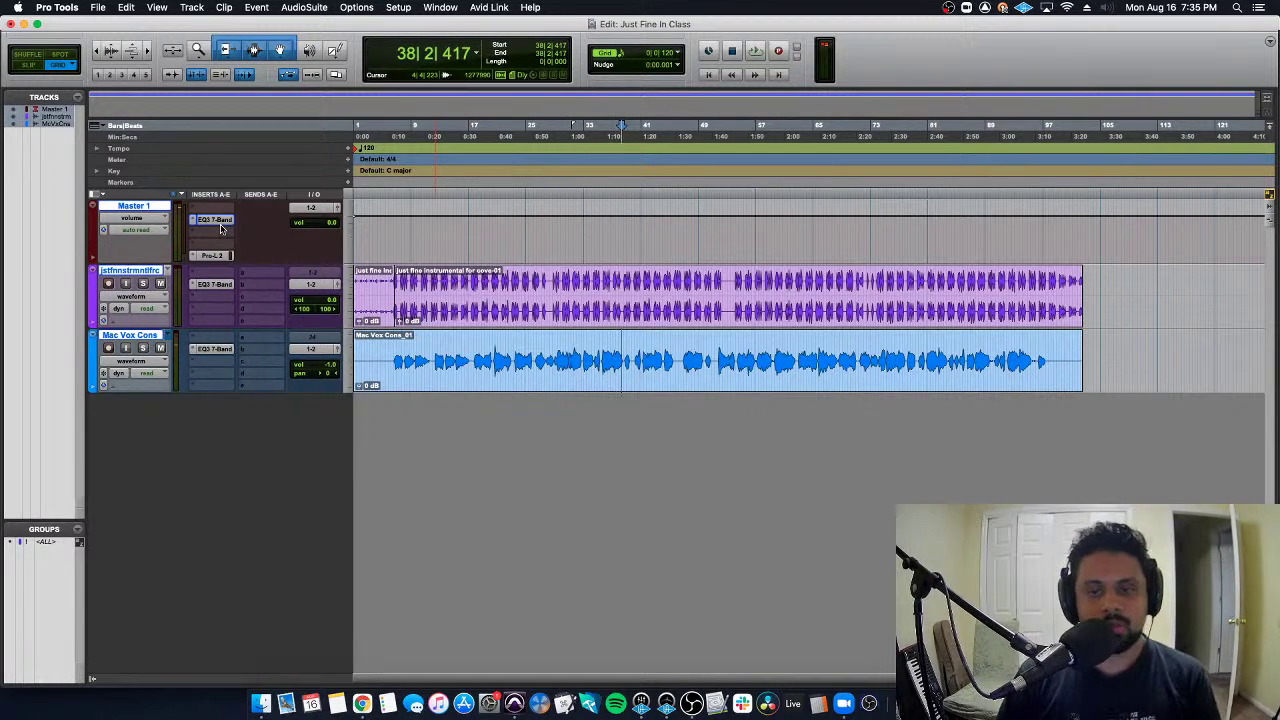
Lower the master EQ's high shelf to 0.3 dB at 5.96 kHz and close the plug-in window
left_click(212, 220)
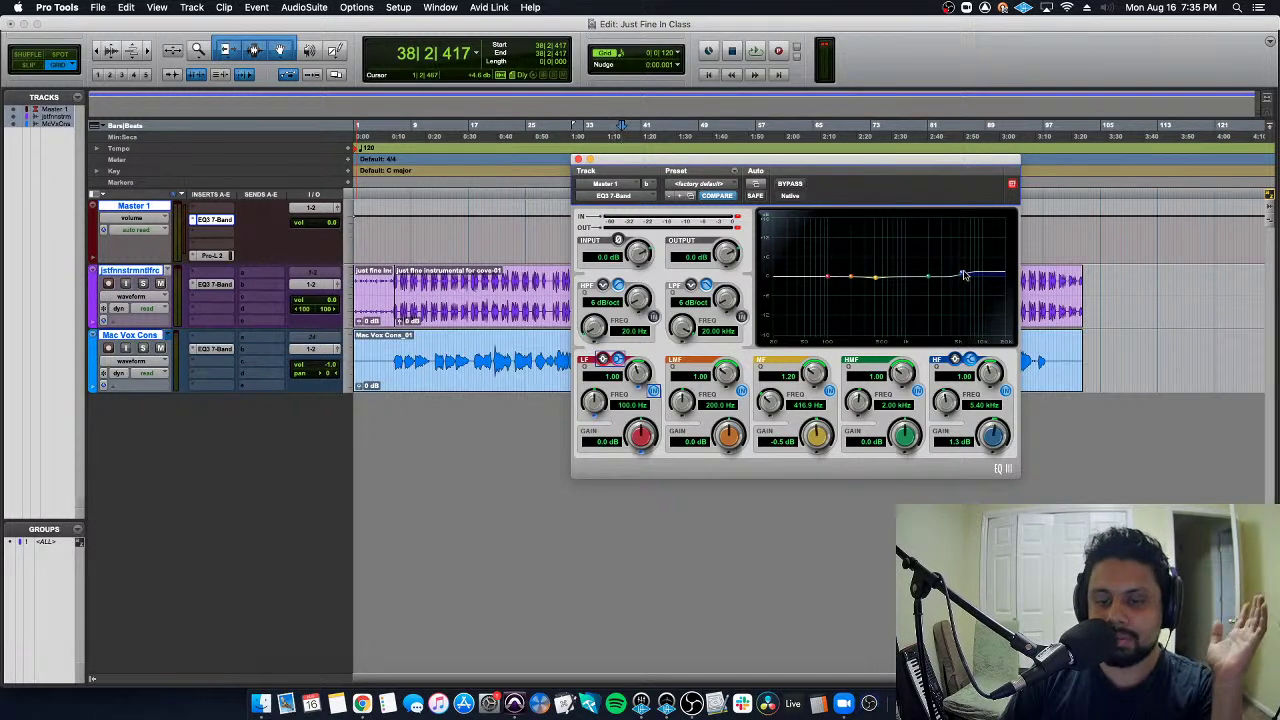
left_click_drag(963, 274, 965, 279)
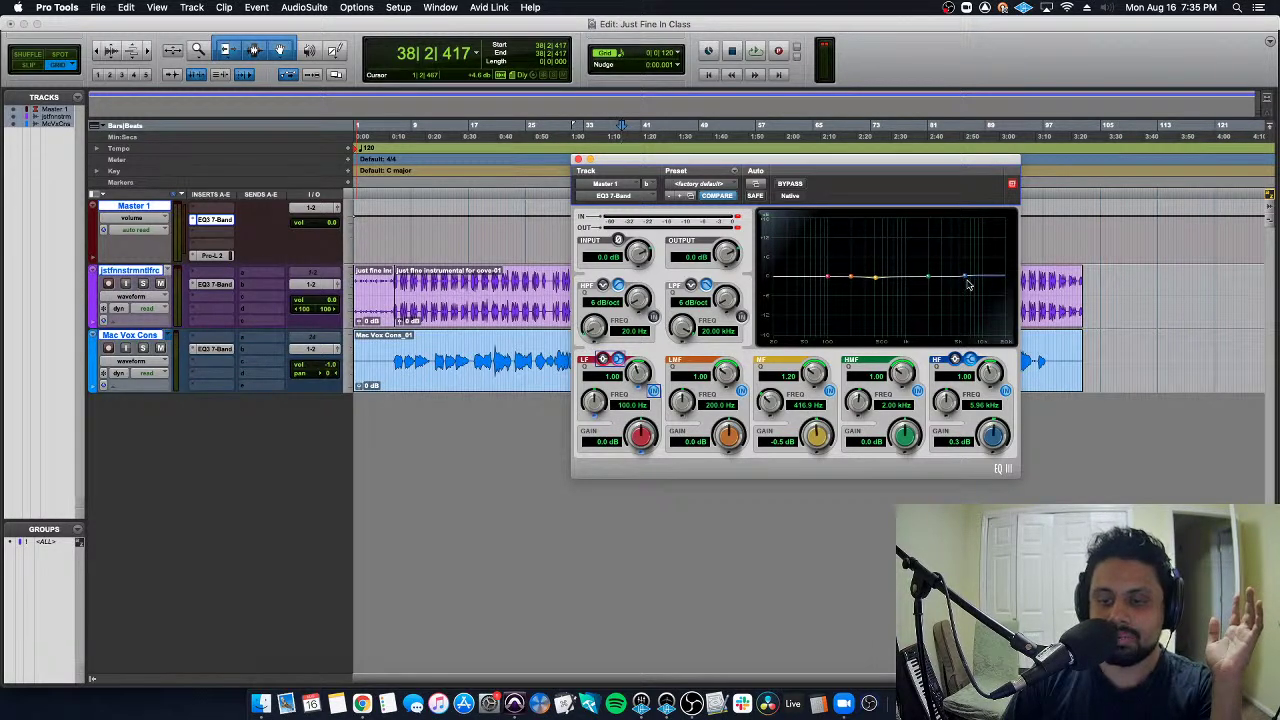
left_click(577, 160)
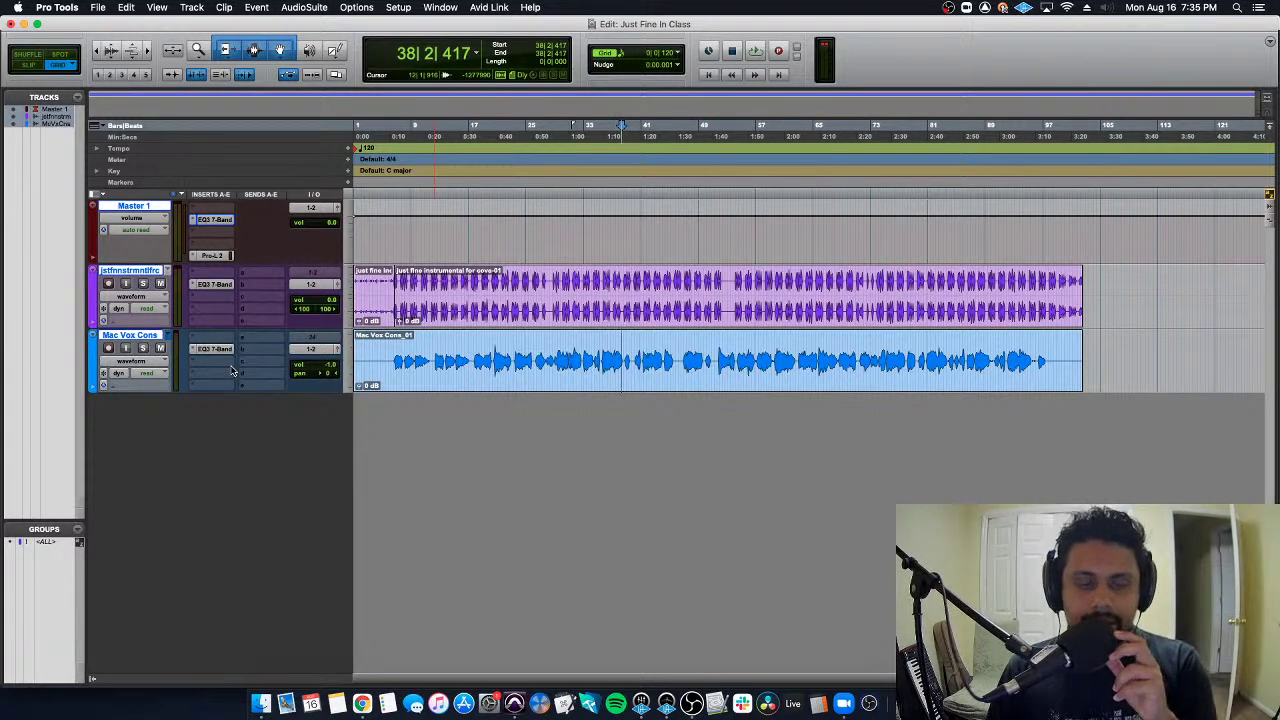
Insert a mono Dyn3 Compressor/Limiter in insert slot B of the Mac Vox Cons track and reposition its window
left_click(144, 339)
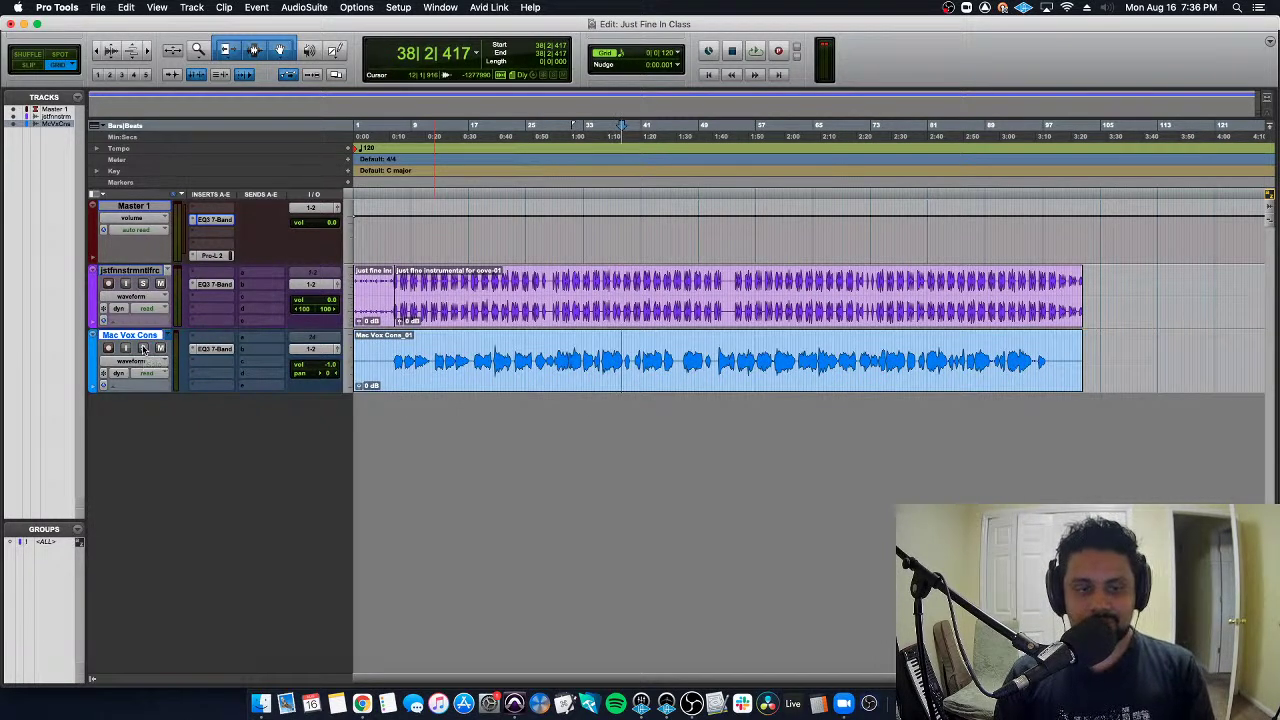
left_click(216, 363)
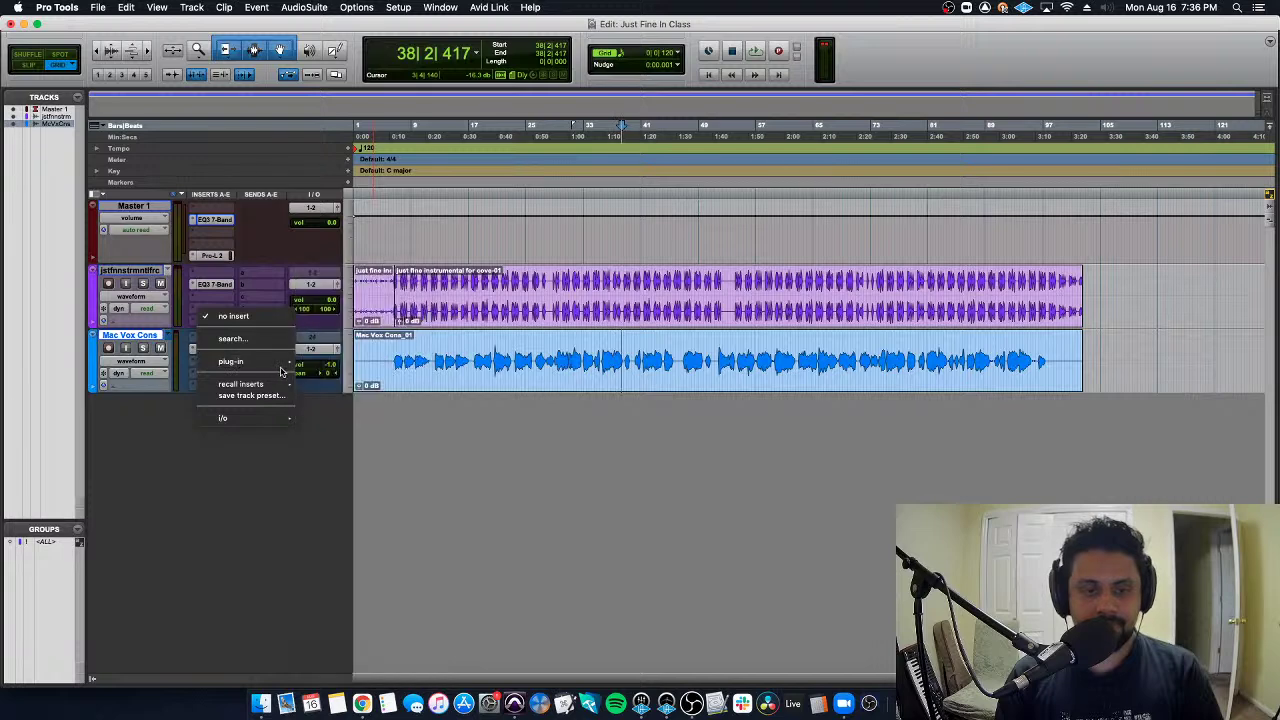
mouse_move(235, 361)
left_click(716, 358)
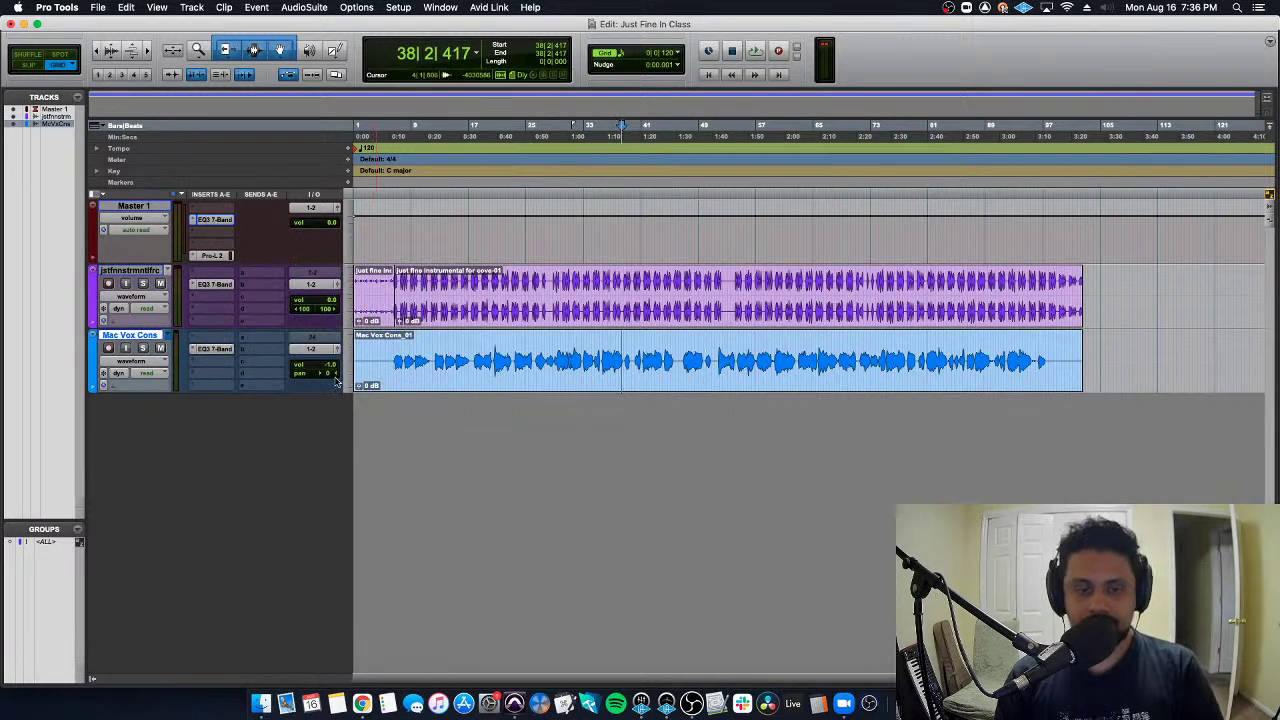
left_click(224, 368)
left_click(217, 364)
mouse_move(230, 364)
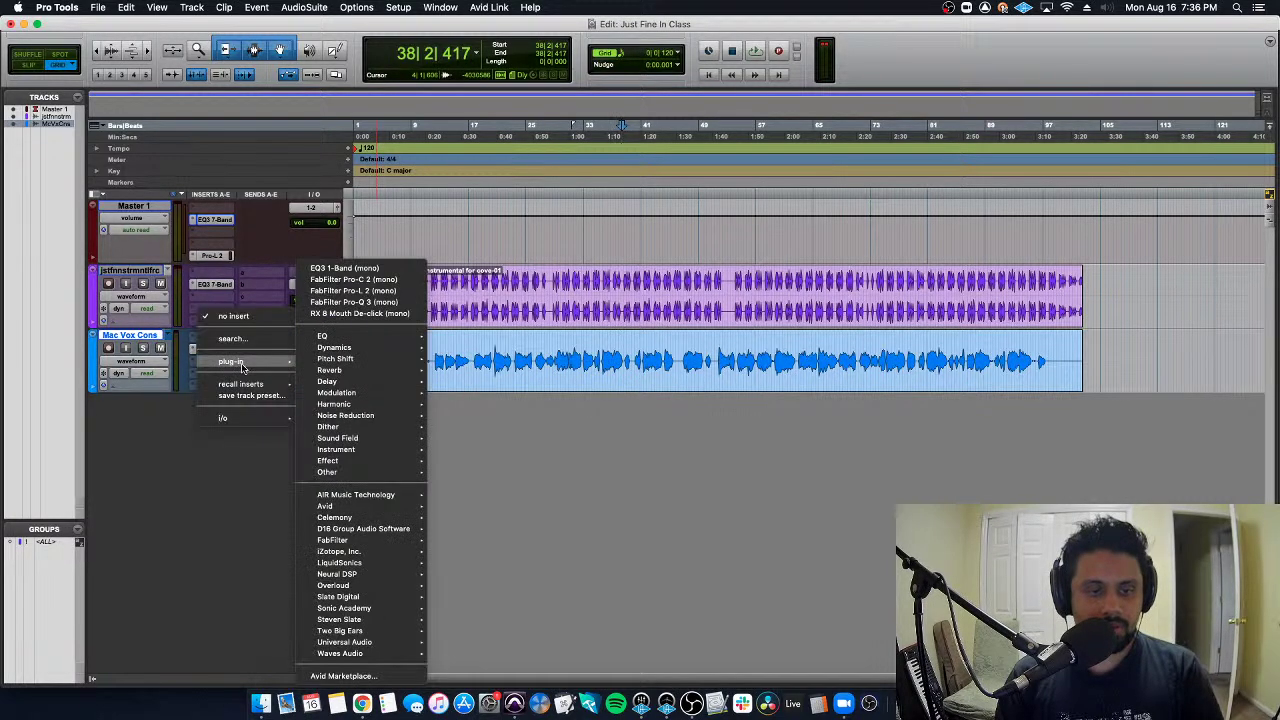
mouse_move(347, 351)
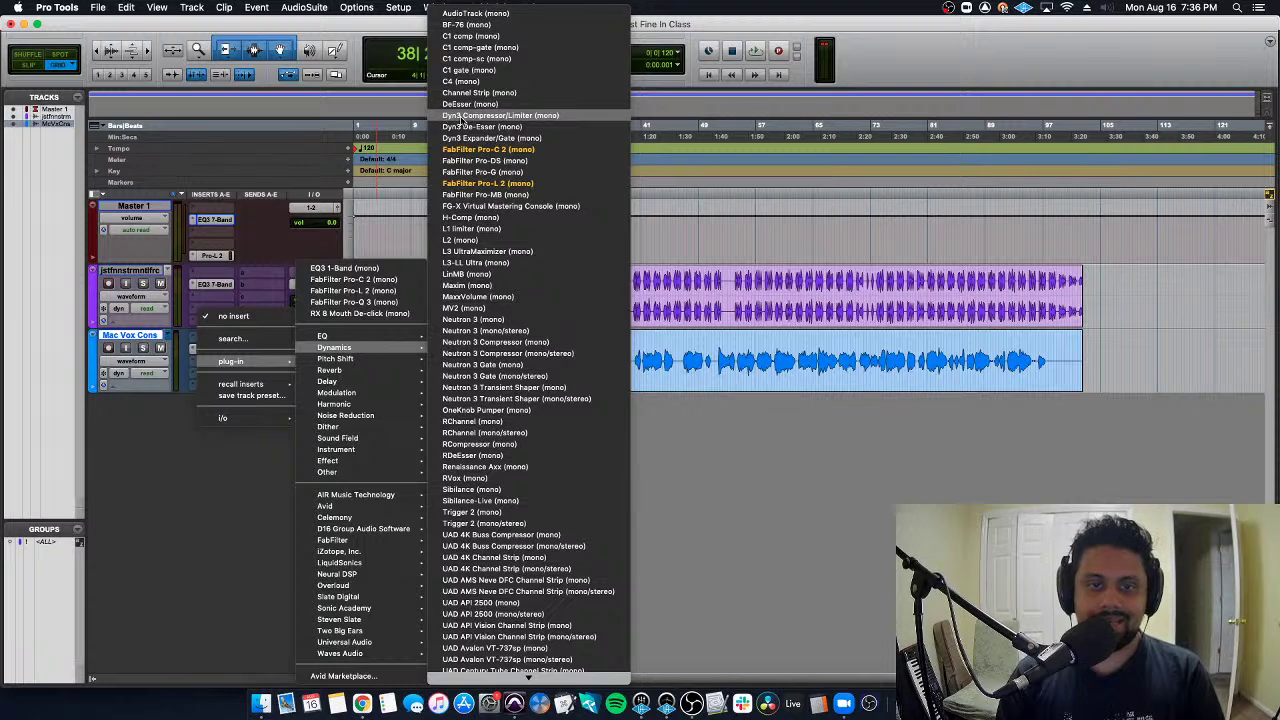
left_click(565, 120)
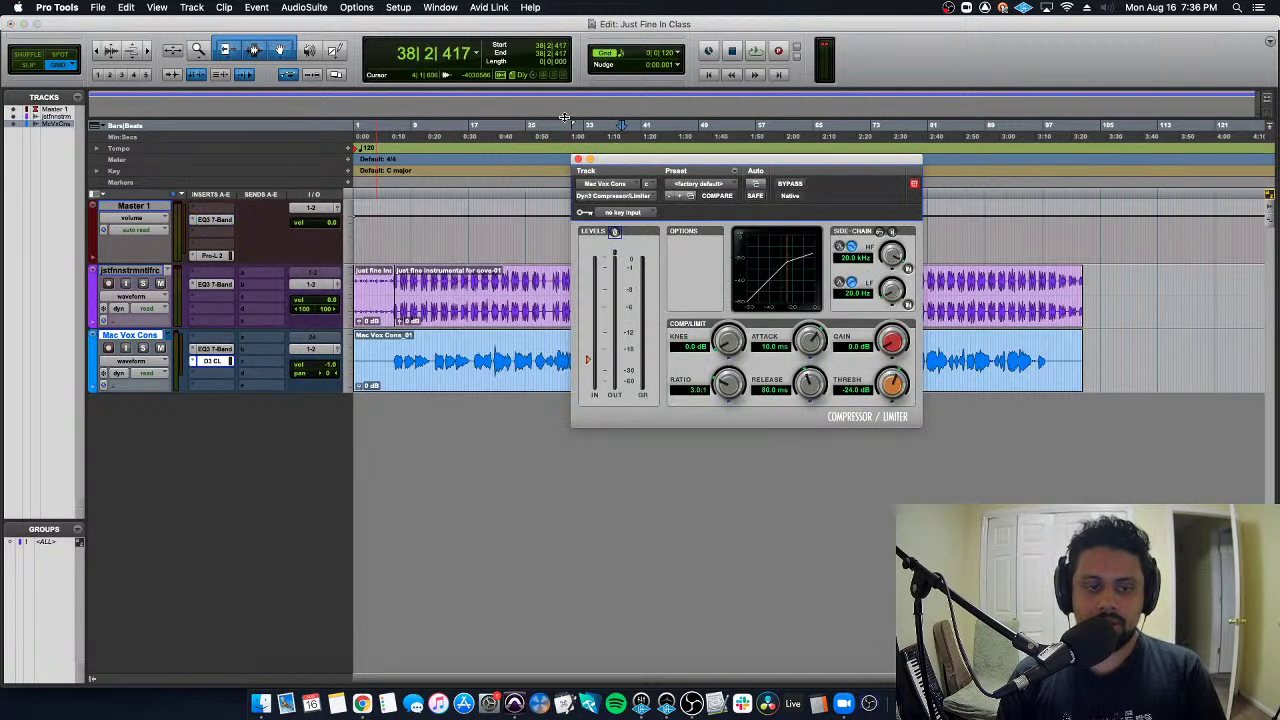
left_click_drag(690, 158, 607, 156)
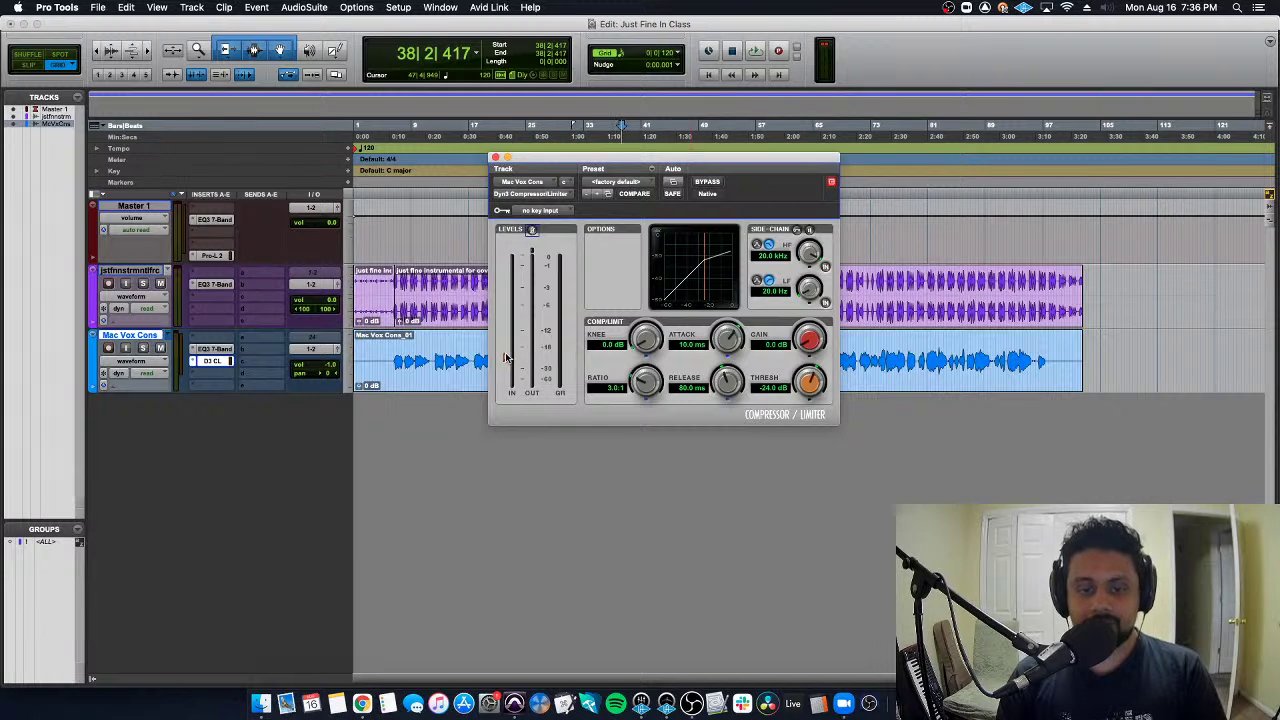
Raise the vocal compressor's threshold to 0.0 dB
left_click_drag(507, 357, 519, 272)
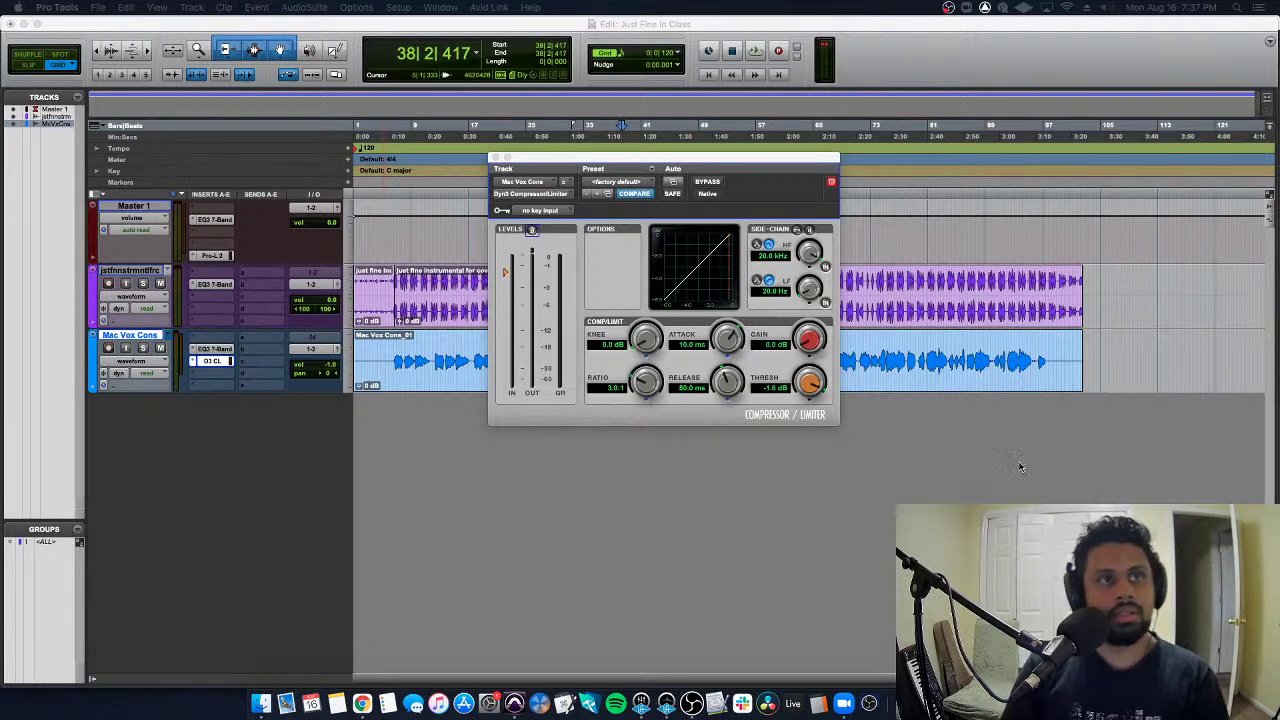
left_click(697, 164)
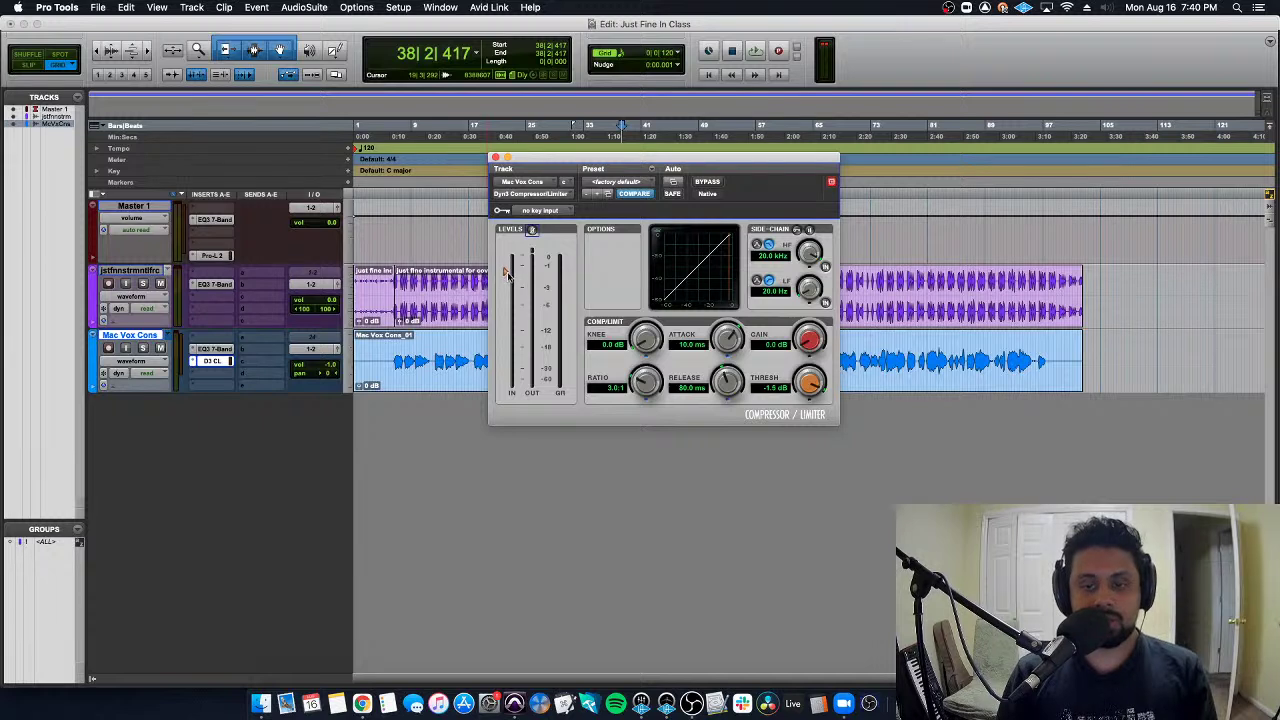
mouse_move(810, 383)
left_mouse_down()
mouse_move(803, 398)
mouse_move(807, 360)
left_mouse_up()
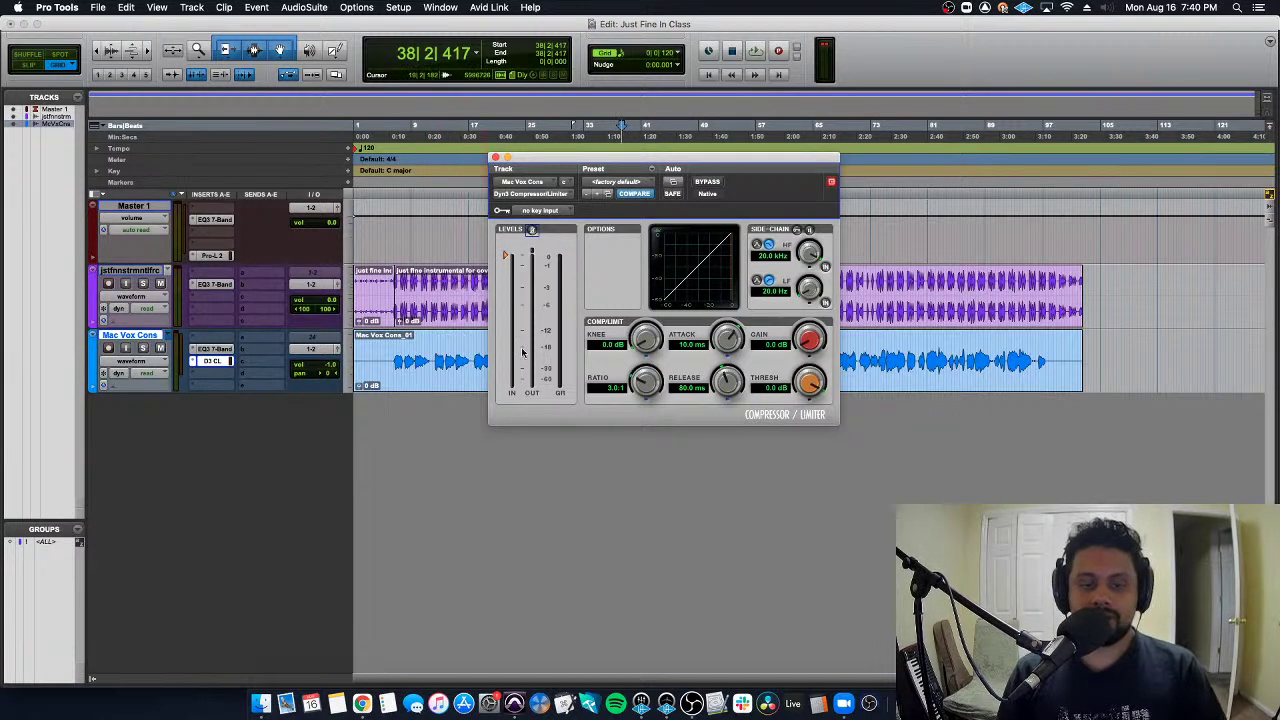
Solo the Mac Vox Cons track and play it from 71|3|000 in short passages to check the compressor's input level
left_click(859, 350)
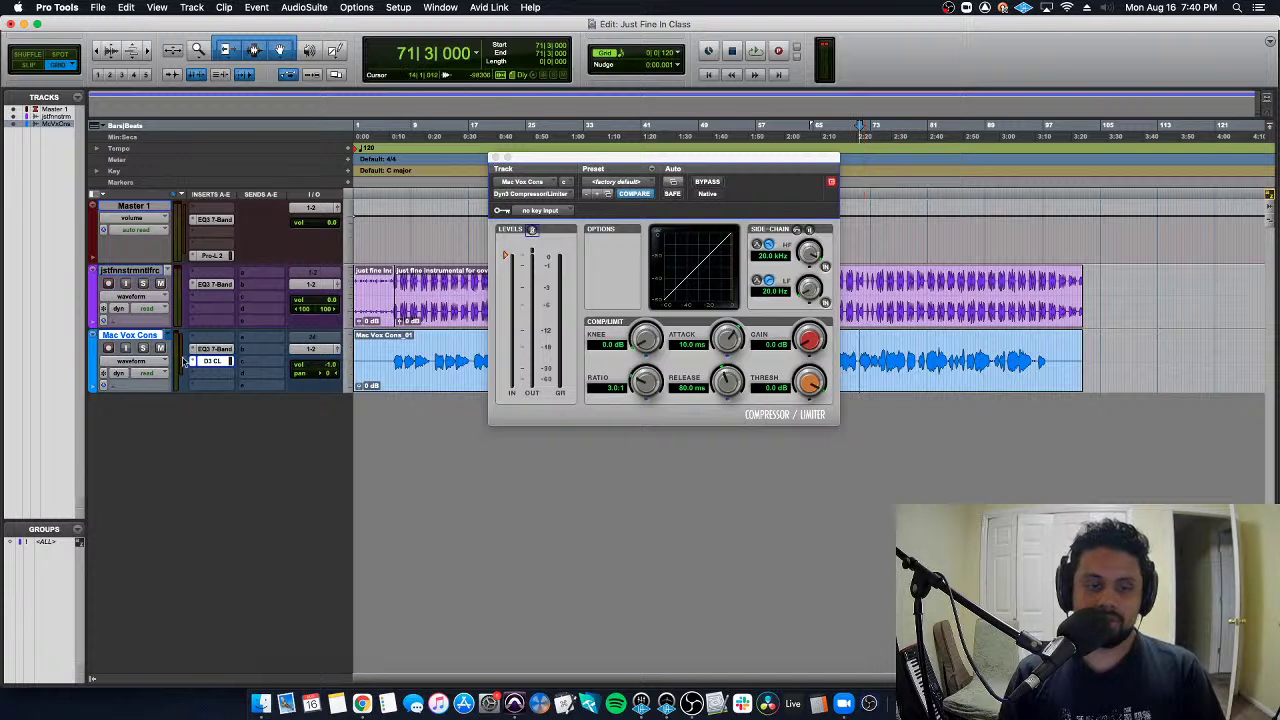
left_click(143, 348)
key("space")
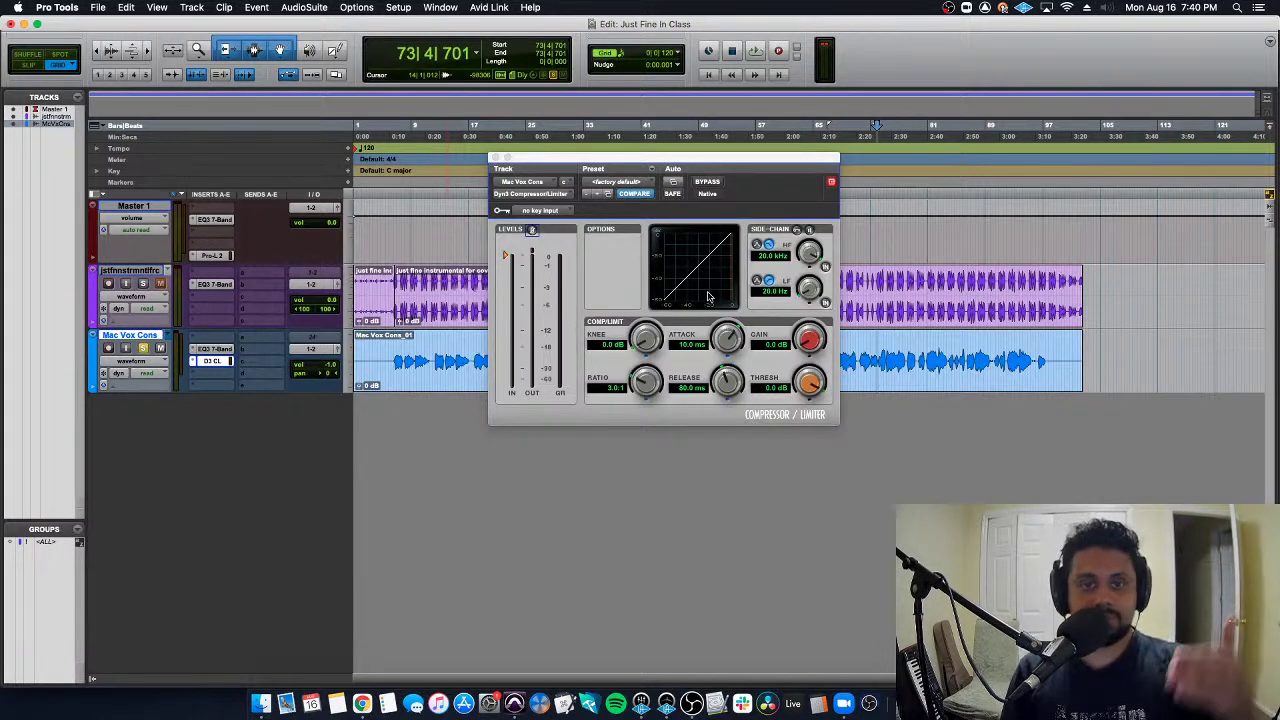
key("space")
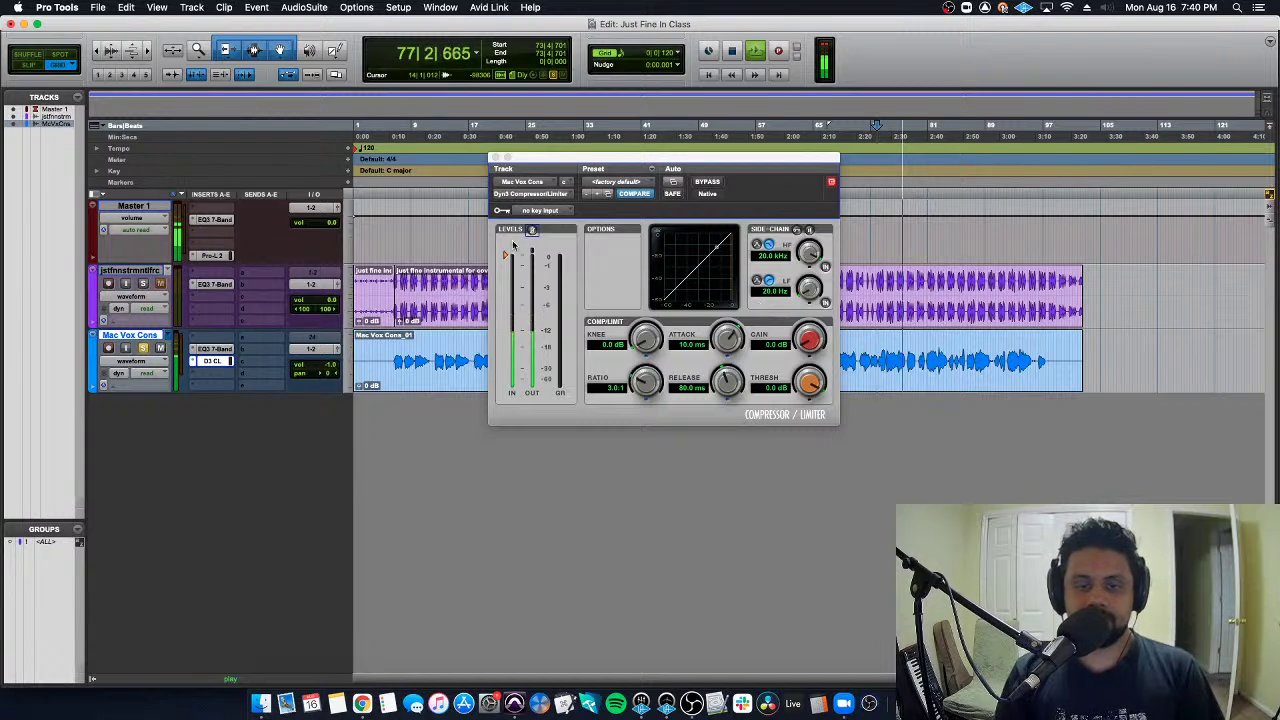
key("space")
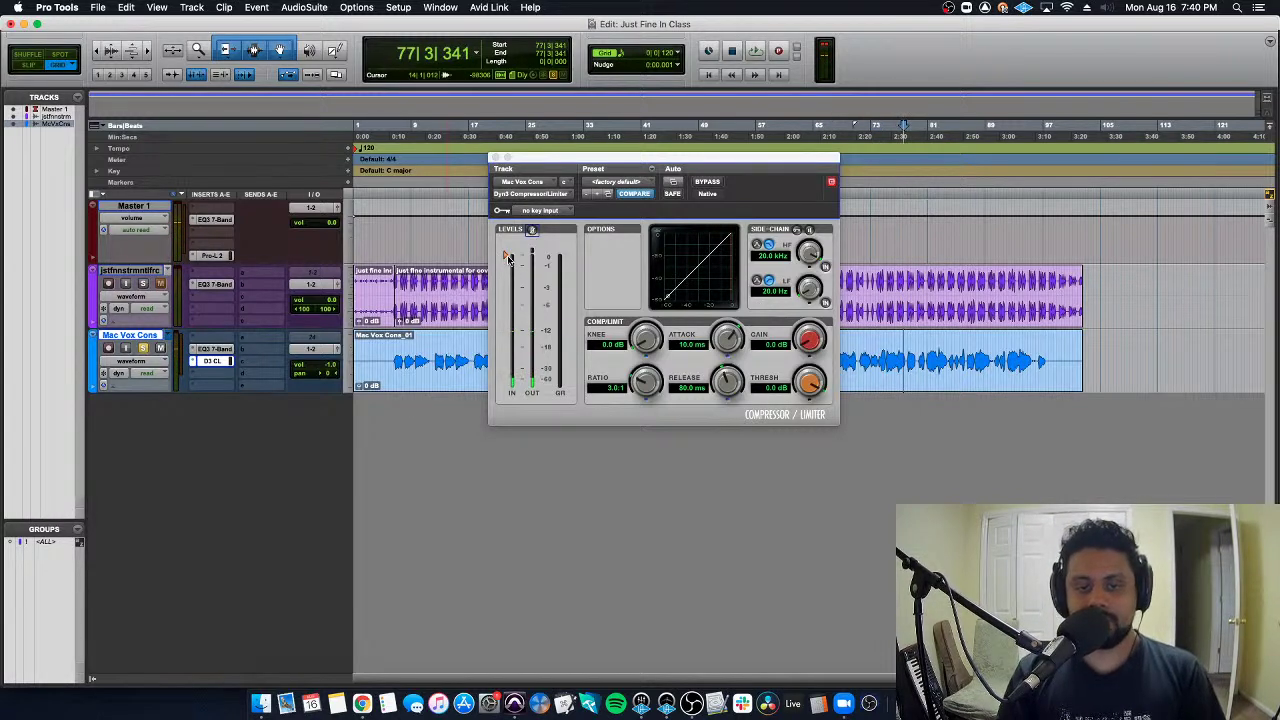
Lower the vocal compressor's threshold to -9.6 dB, then to -25.6 dB while playing the soloed vocal
left_click(508, 257)
left_click_drag(508, 257, 515, 322)
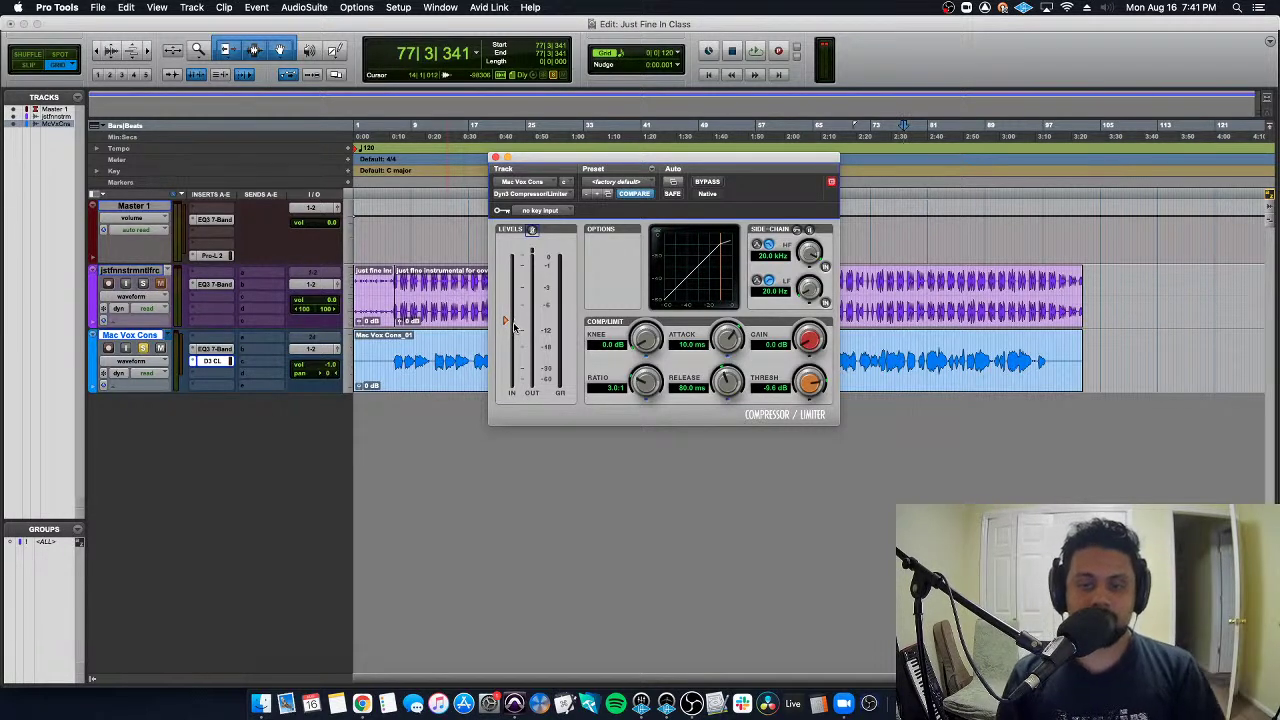
key("space")
left_click_drag(514, 327, 507, 365)
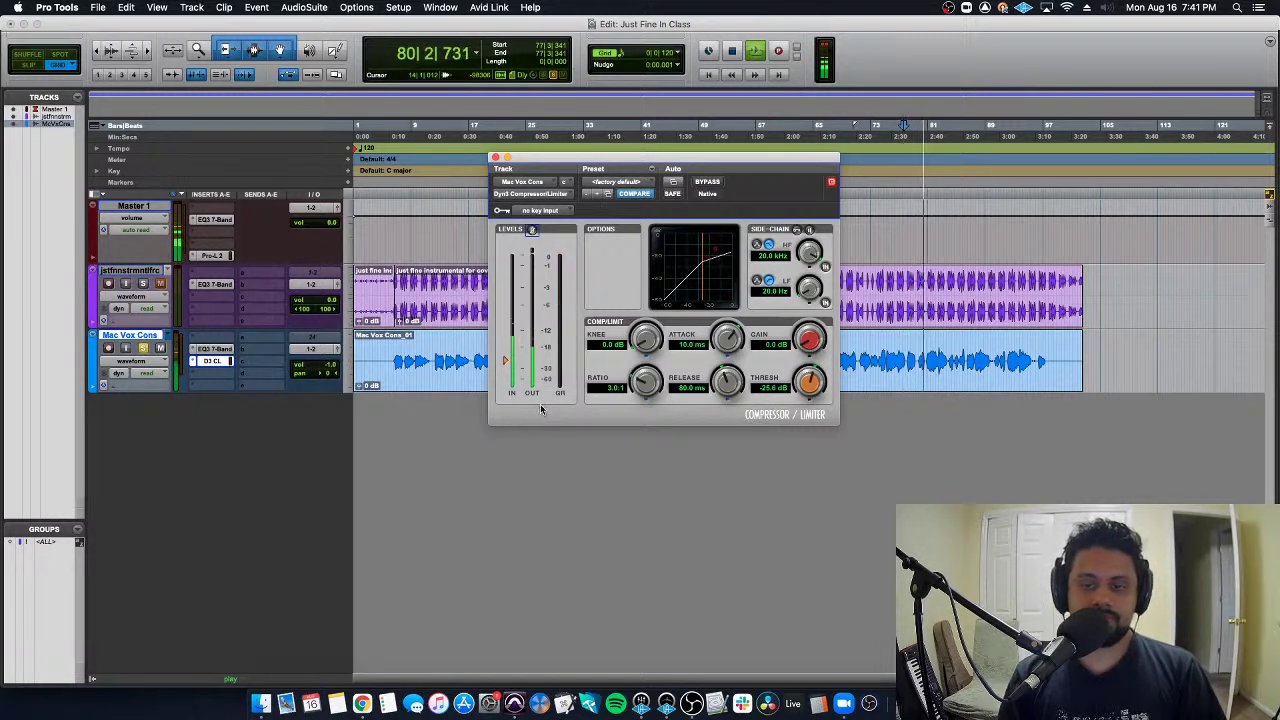
key("space")
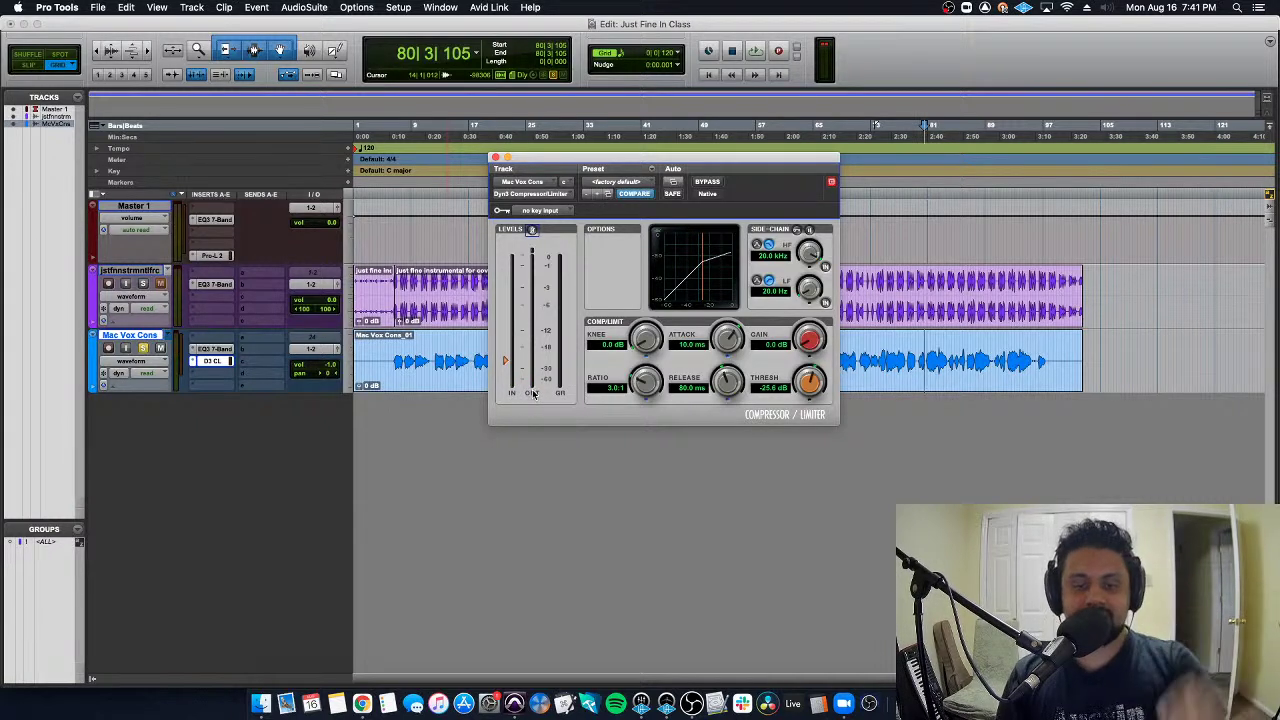
Audition the compressed vocal in short passages and lower the compressor's threshold to -60.0 dB during playback
key("space")
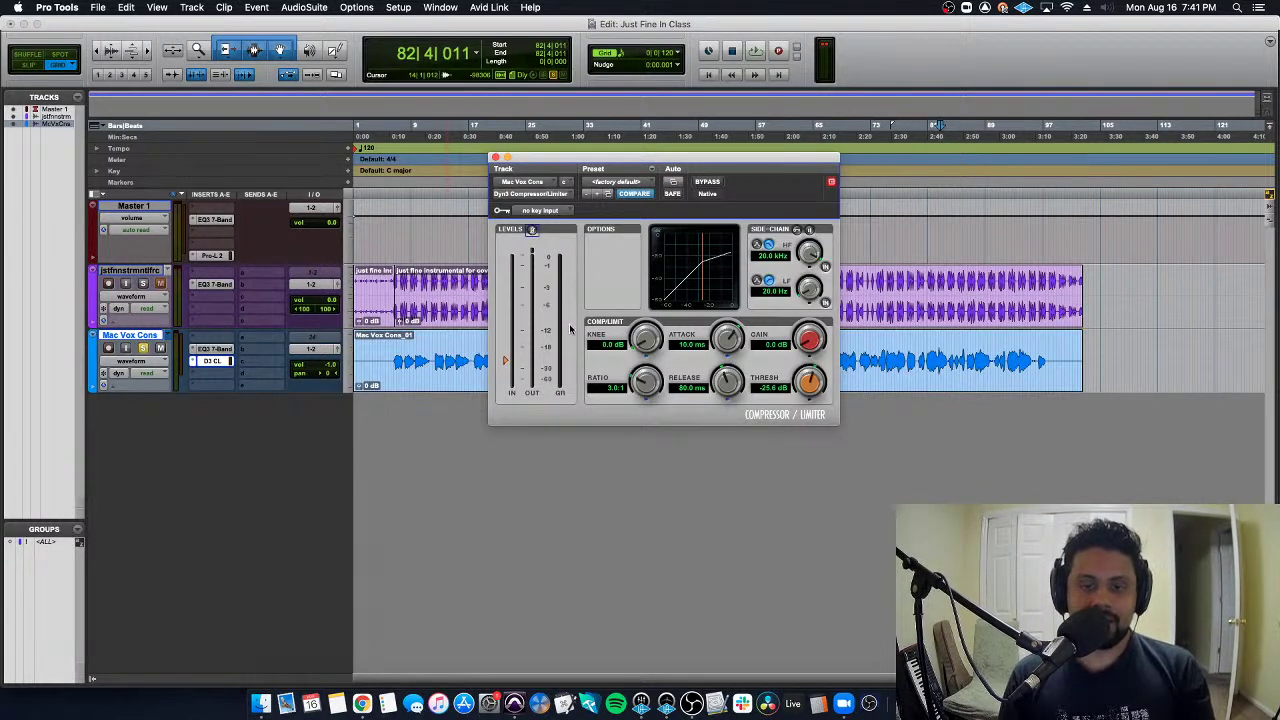
key("space")
key("space")
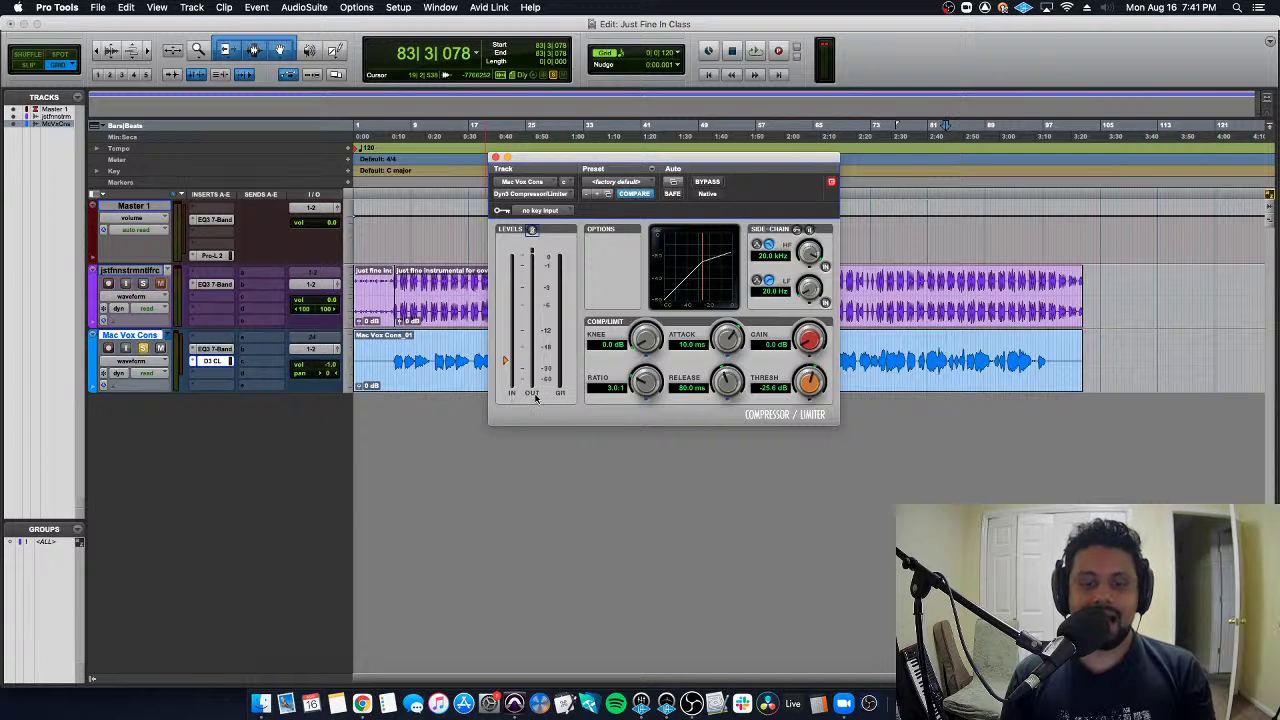
key("space")
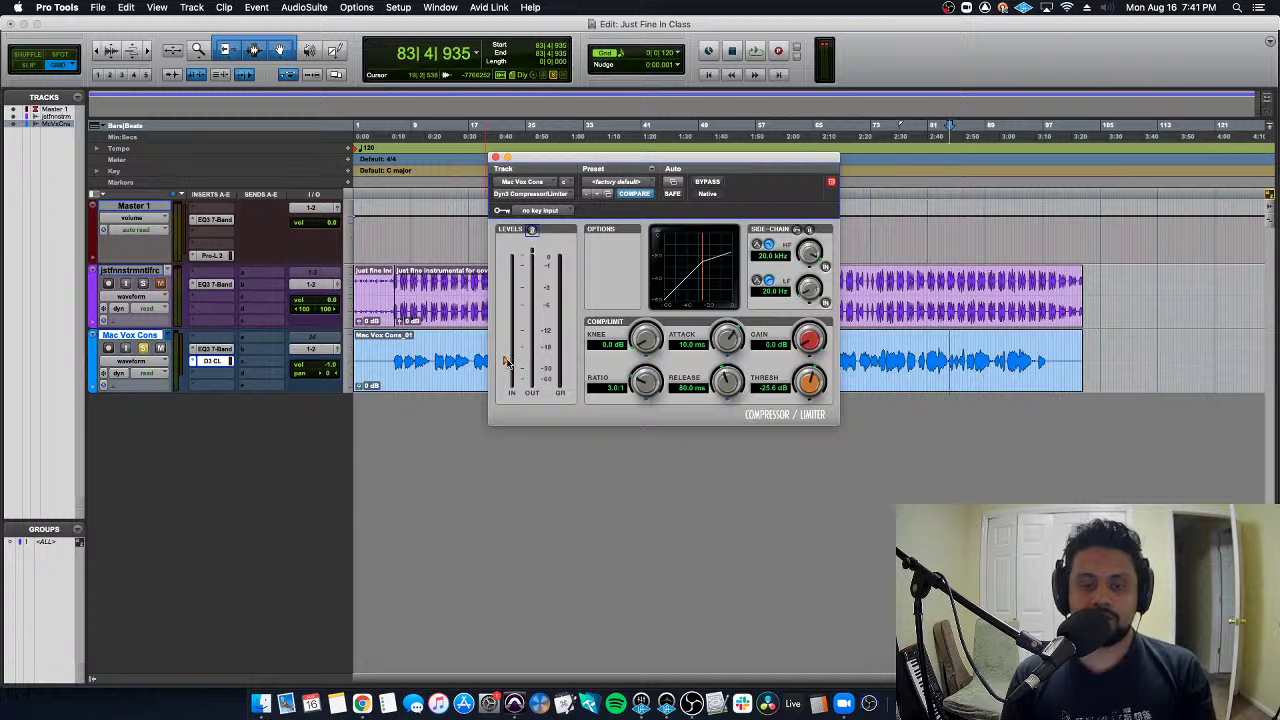
key("space")
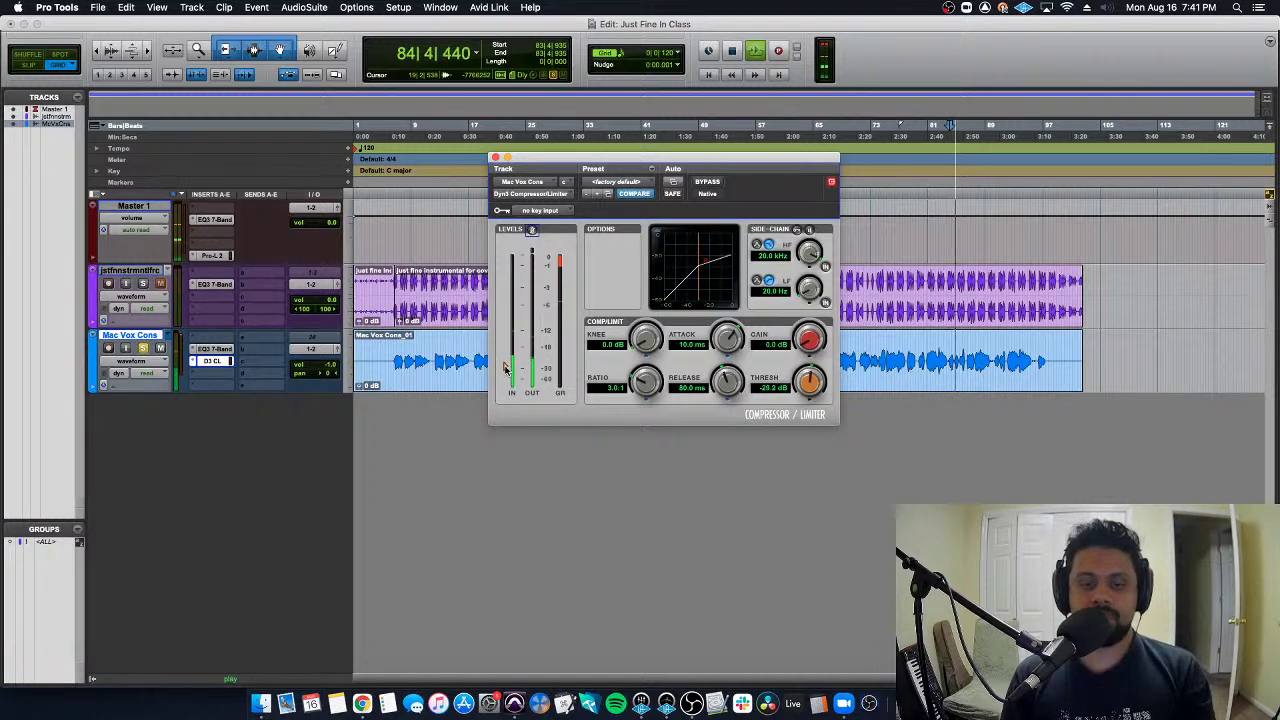
left_click_drag(505, 368, 507, 382)
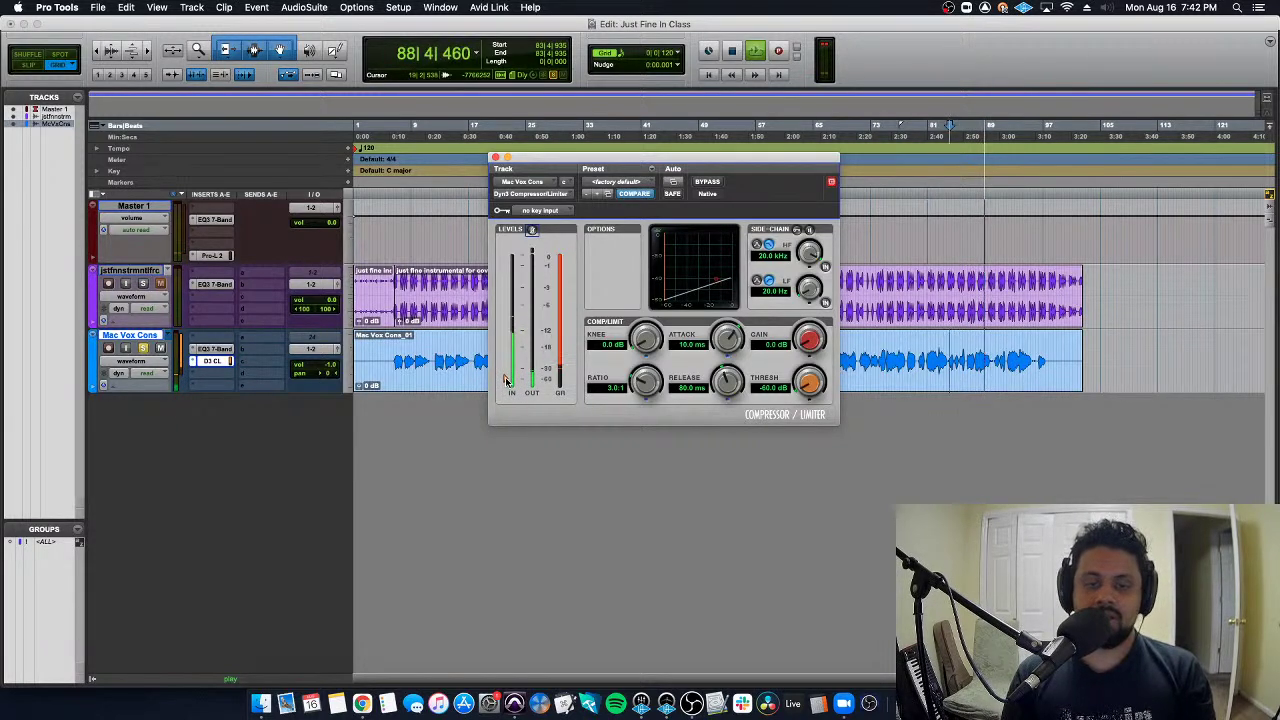
Set the vocal compressor's threshold to -22.0 dB and raise its ratio to 4.0:1, then to 5.0:1
mouse_move(506, 381)
left_mouse_down()
mouse_move(511, 342)
mouse_move(513, 357)
left_mouse_up()
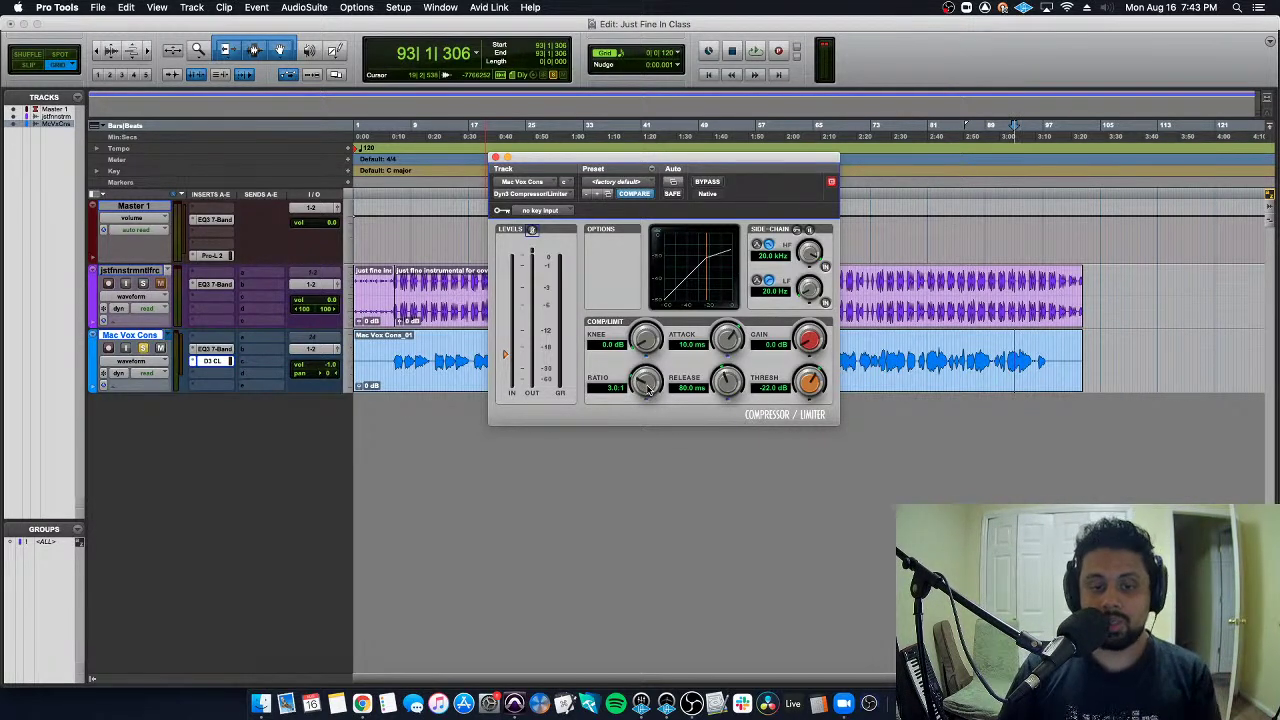
left_click_drag(650, 389, 650, 384)
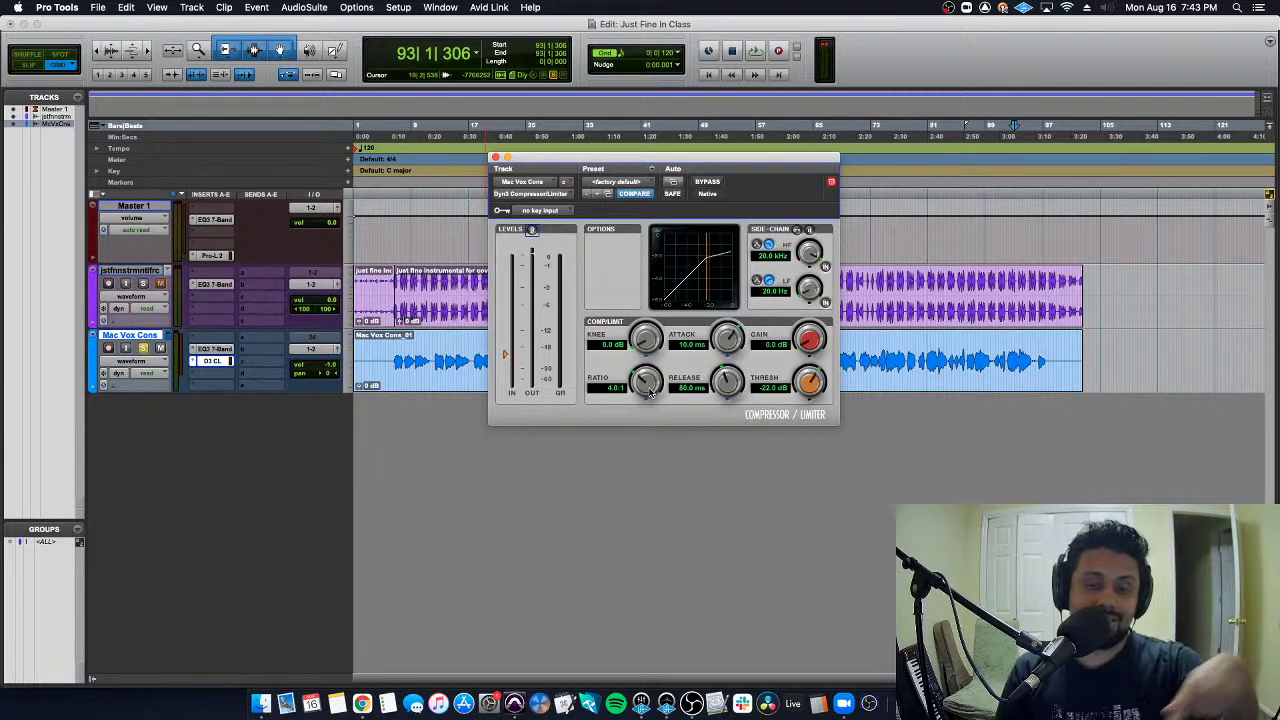
mouse_move(650, 393)
left_mouse_down()
mouse_move(648, 382)
mouse_move(643, 414)
mouse_move(652, 345)
mouse_move(647, 395)
left_mouse_up()
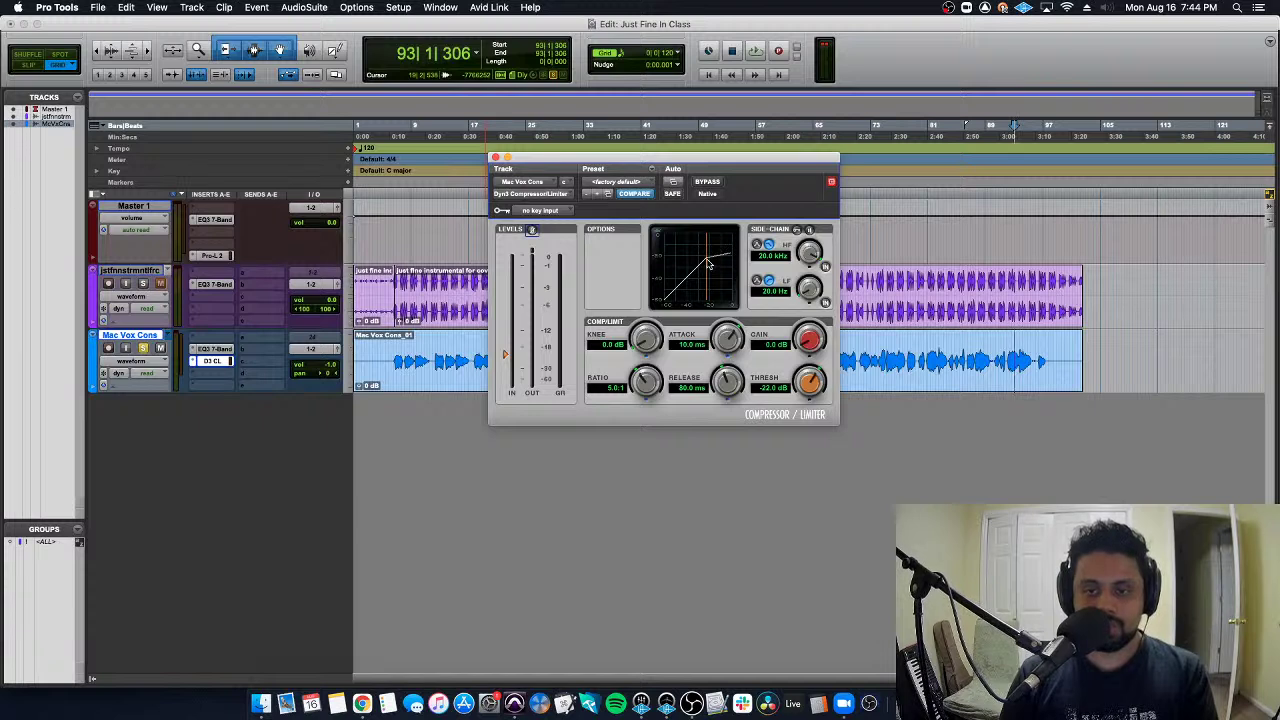
Raise the compressor's threshold to -18.0 dB, then fine-tune it to -16.6 dB while playing the soloed vocal from 74|4|000
key("space")
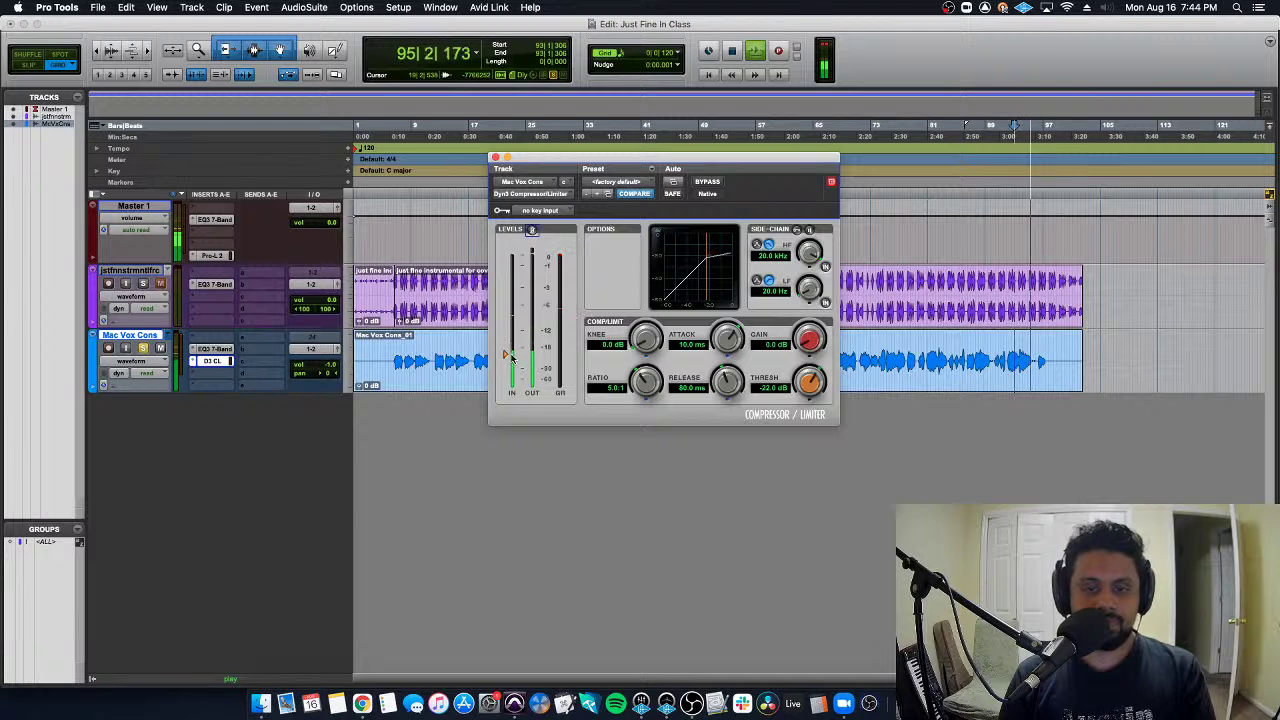
key("space")
left_click_drag(505, 357, 505, 347)
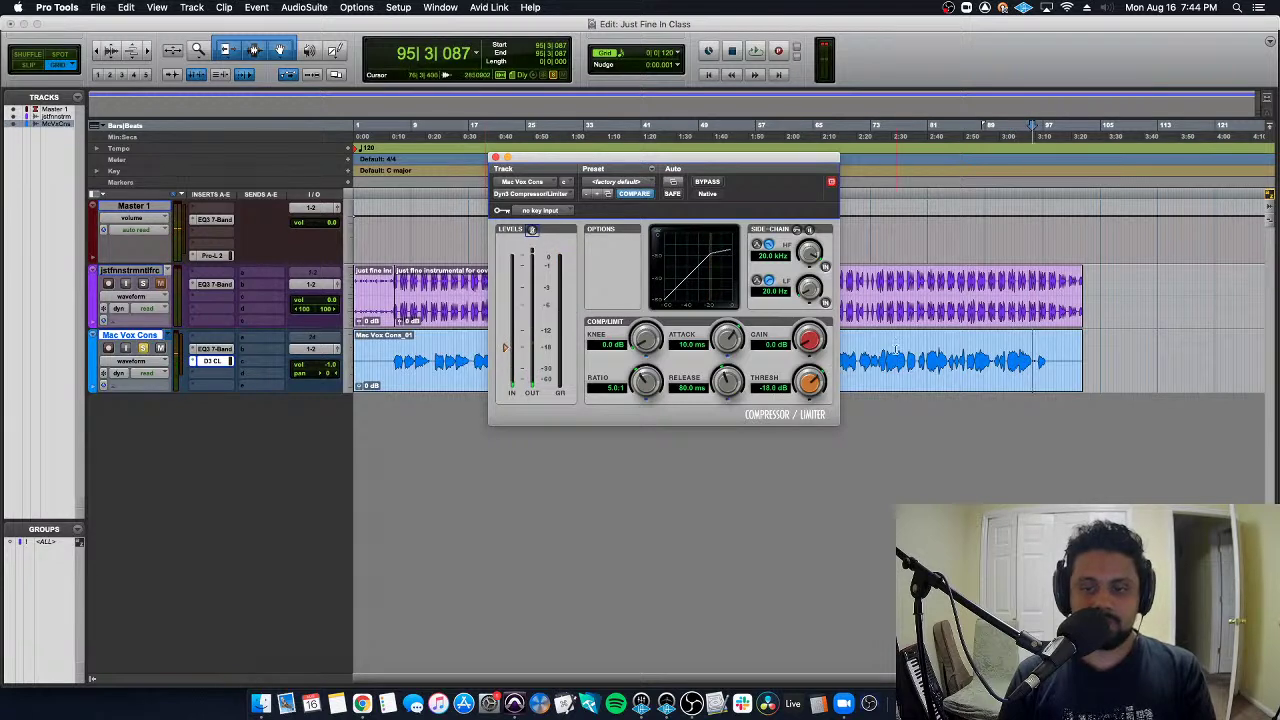
key("space")
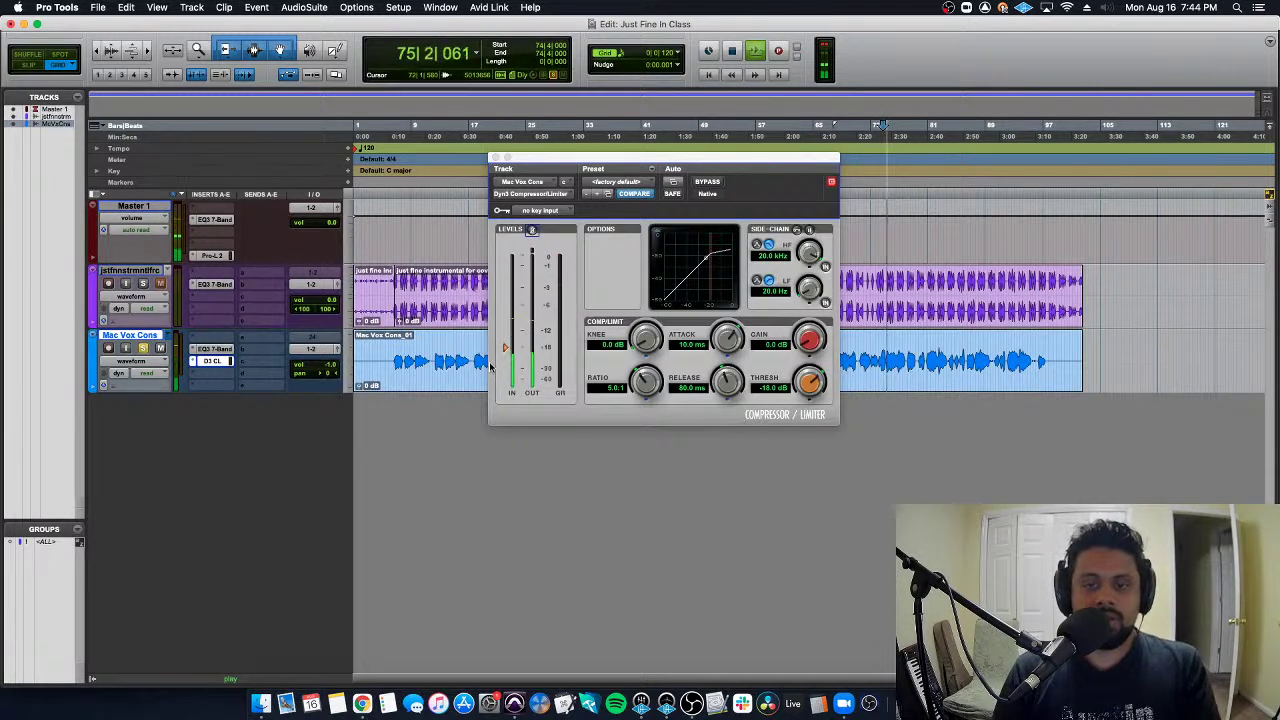
left_click_drag(506, 347, 506, 348)
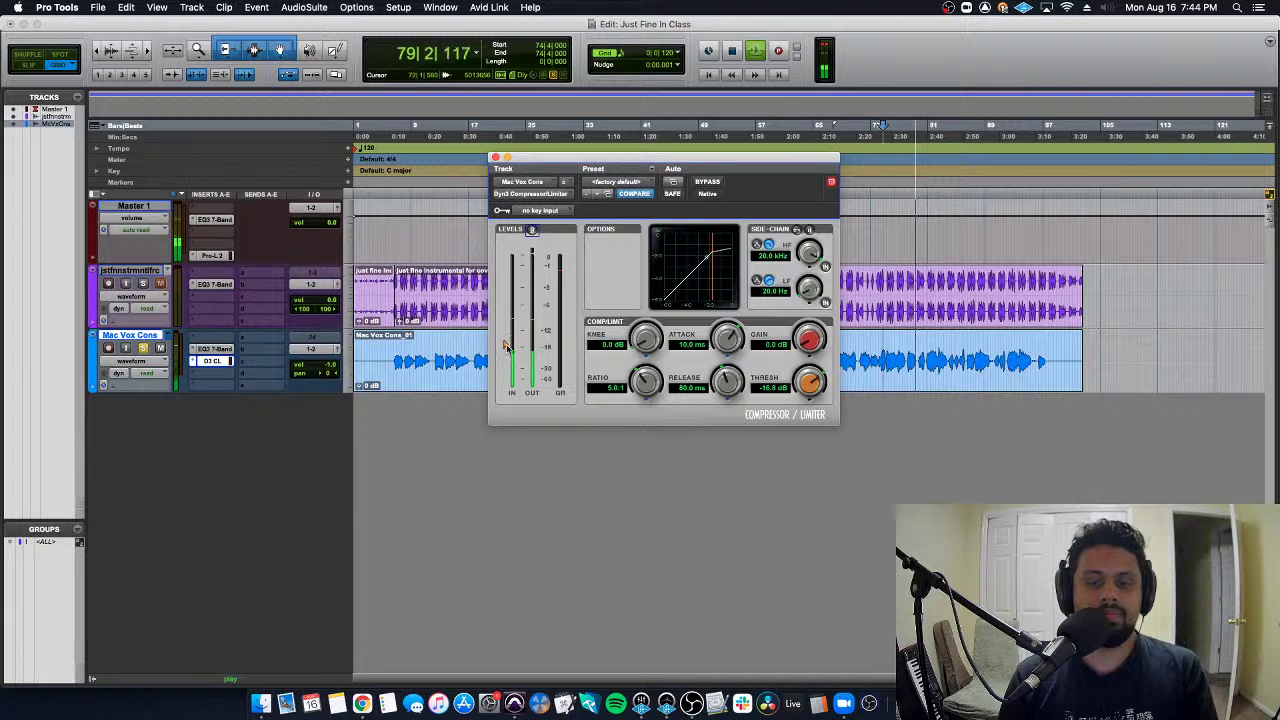
left_click_drag(506, 345, 506, 343)
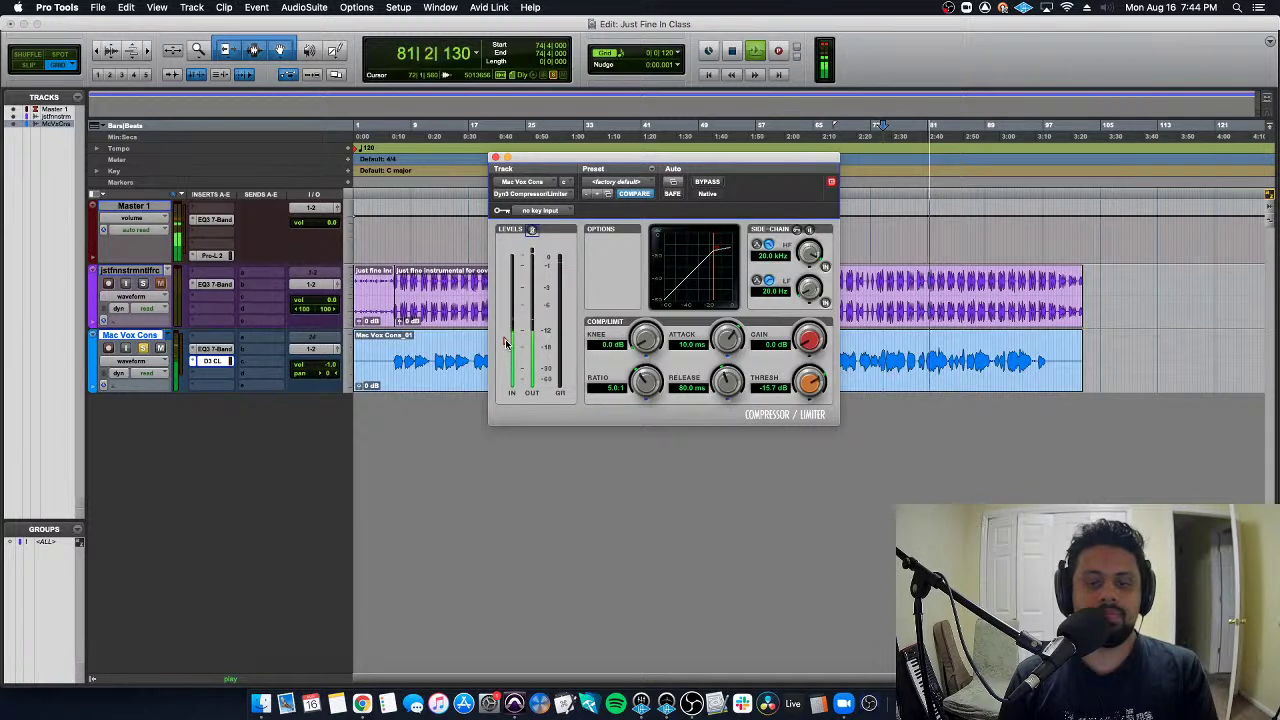
left_click_drag(505, 343, 505, 345)
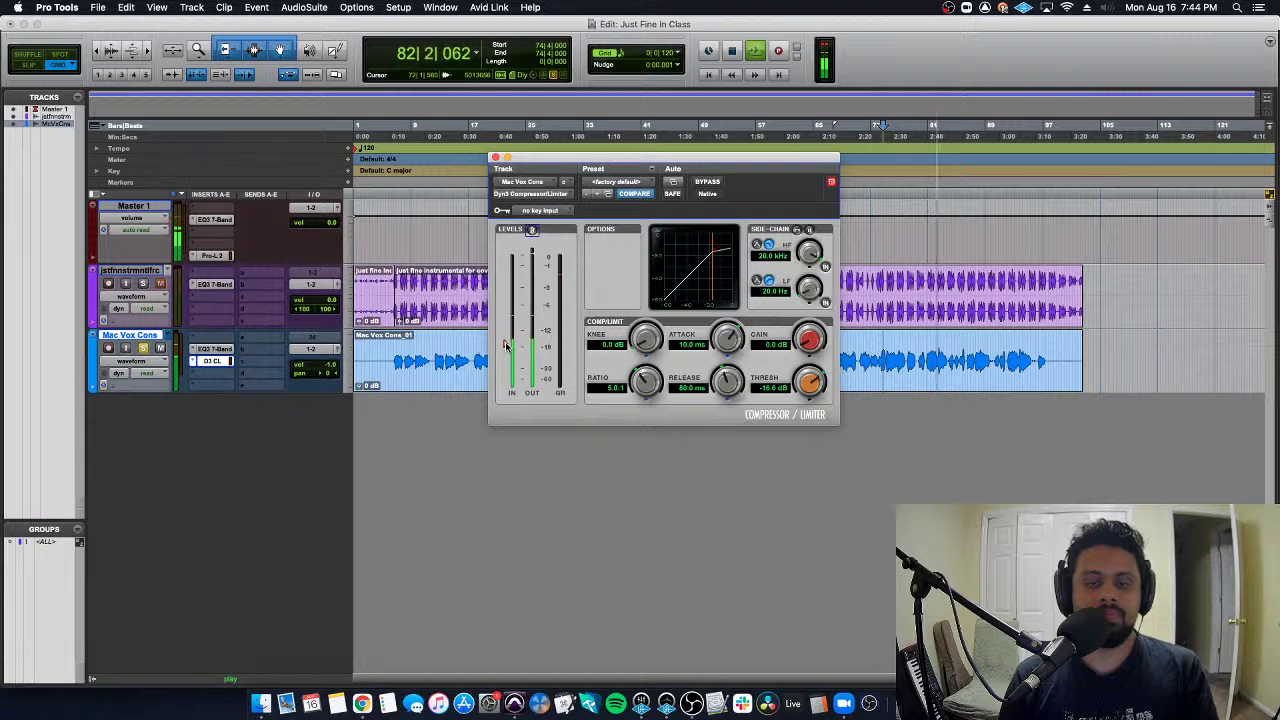
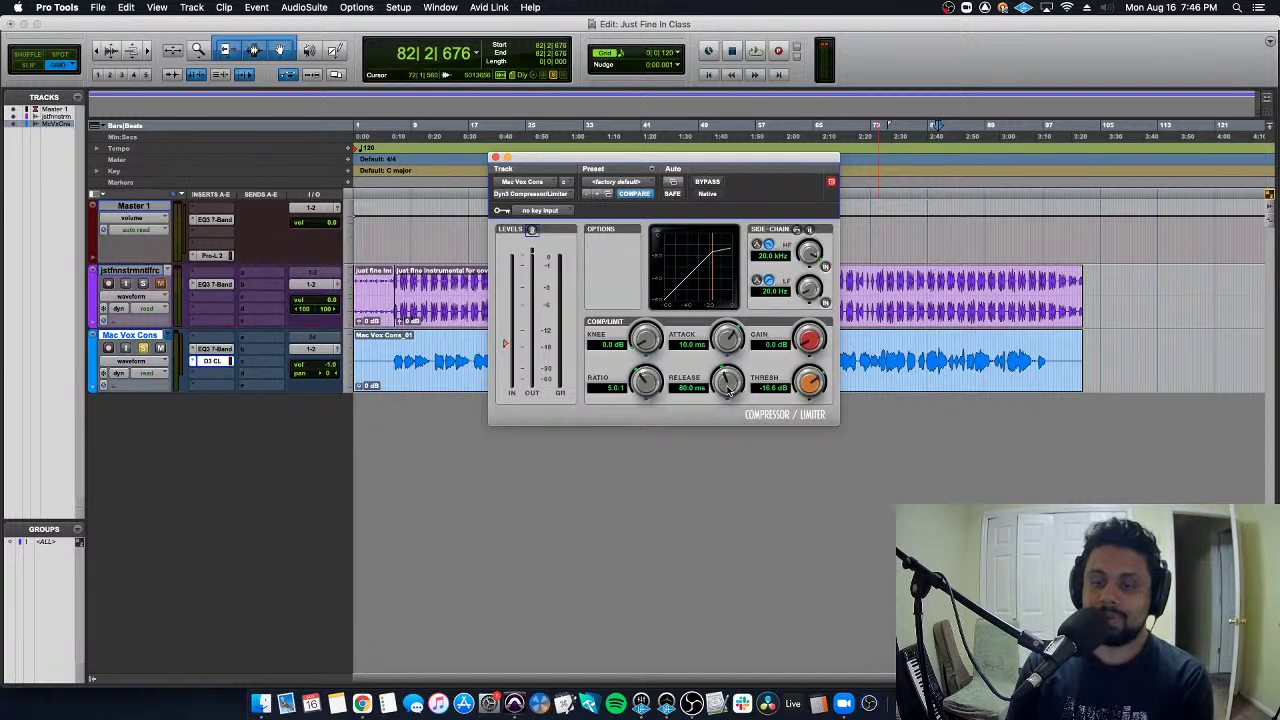
Shorten the compressor's release to 33.5 ms and lower its threshold to -21.2 dB during playback
left_click_drag(727, 390, 727, 410)
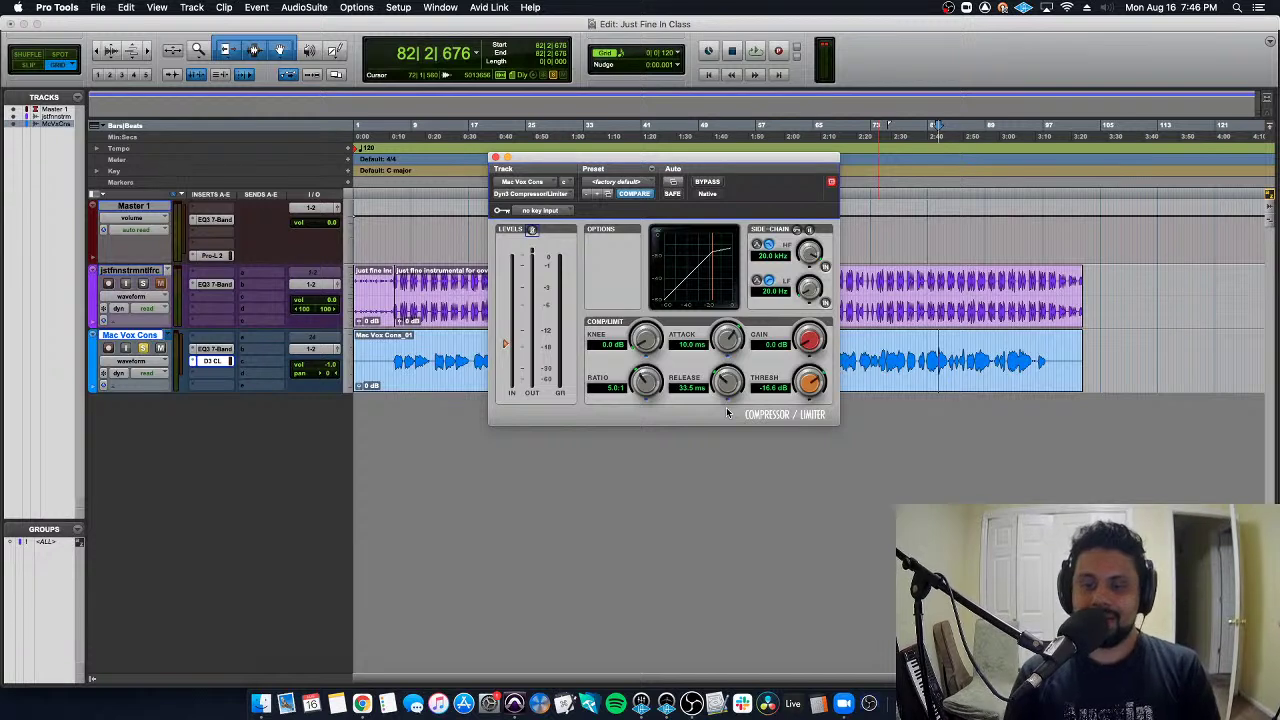
key("space")
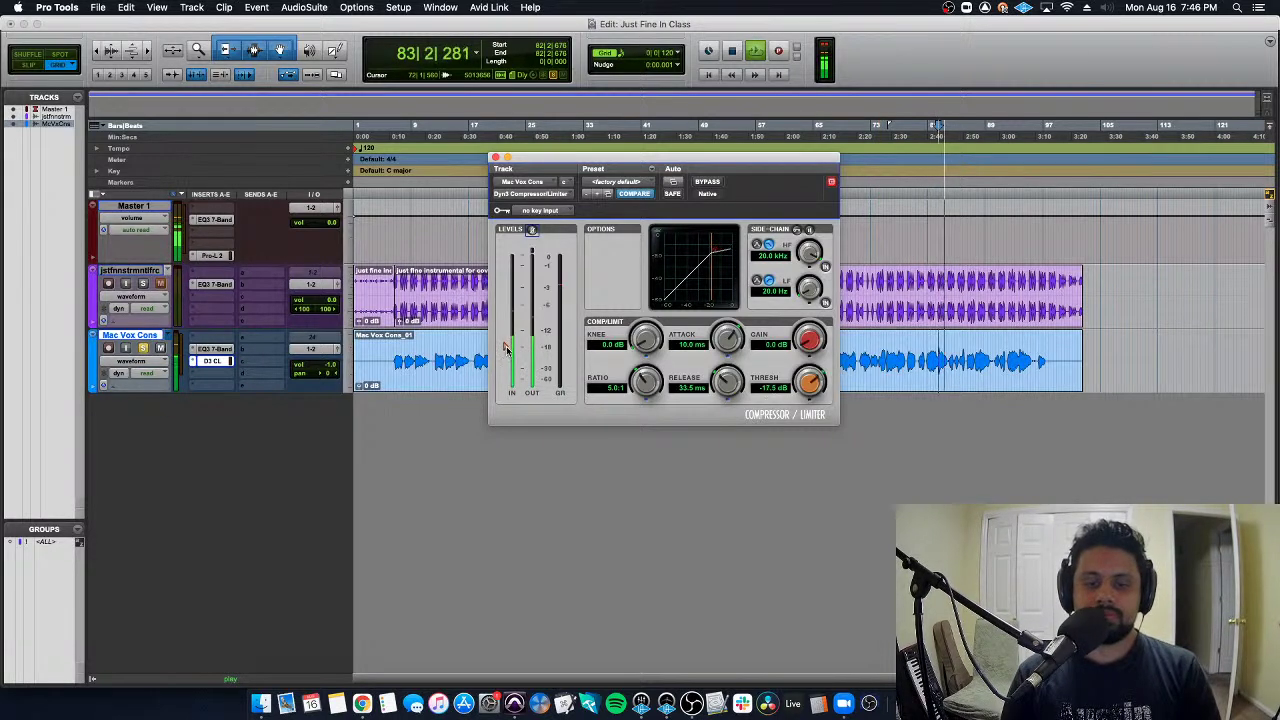
left_click_drag(505, 343, 505, 359)
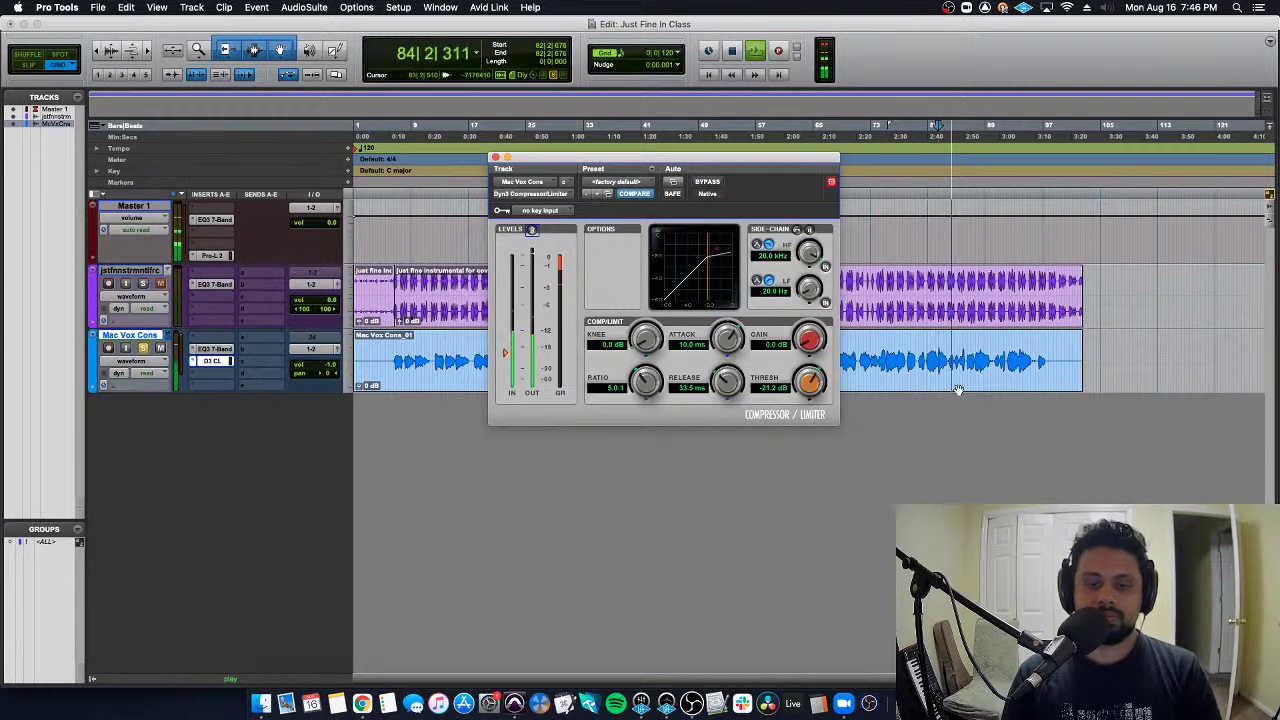
Move the compressor window clear of the earlier part of the vocal clip and audition the vocal from 29|2|000
left_click(612, 149)
key("space")
left_click_drag(612, 156, 823, 146)
left_click(557, 340)
key("space")
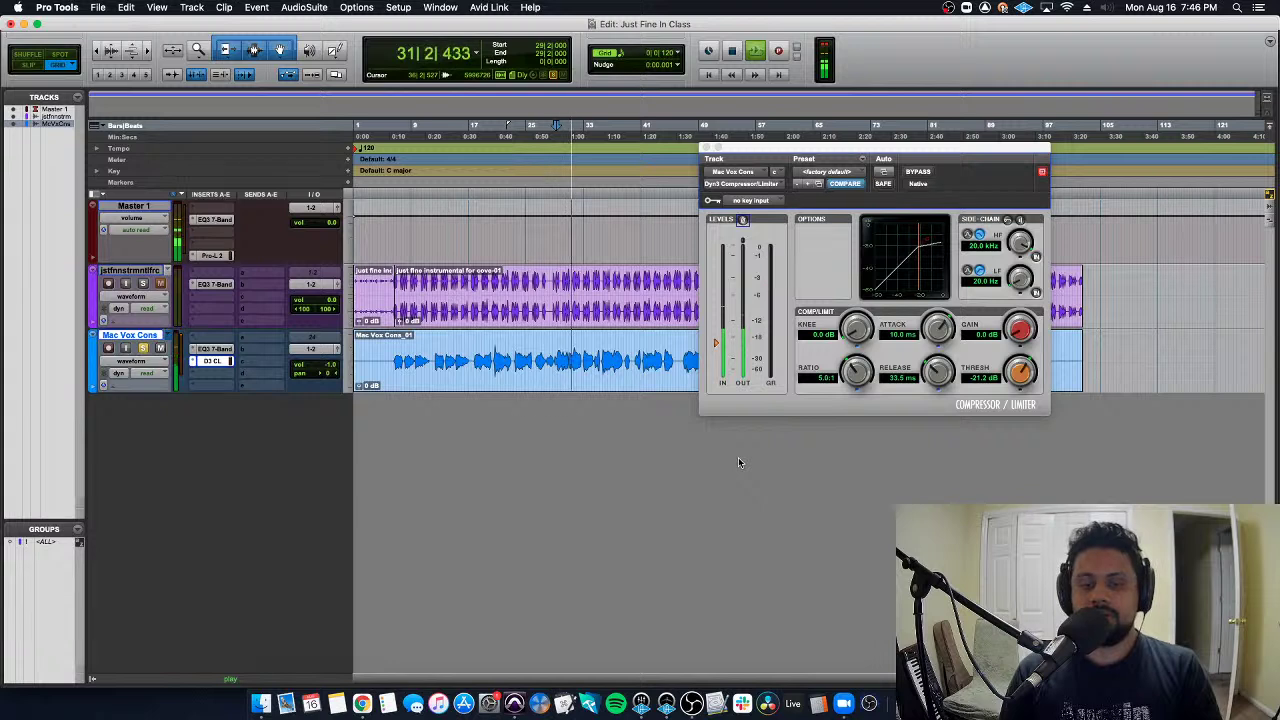
key("space")
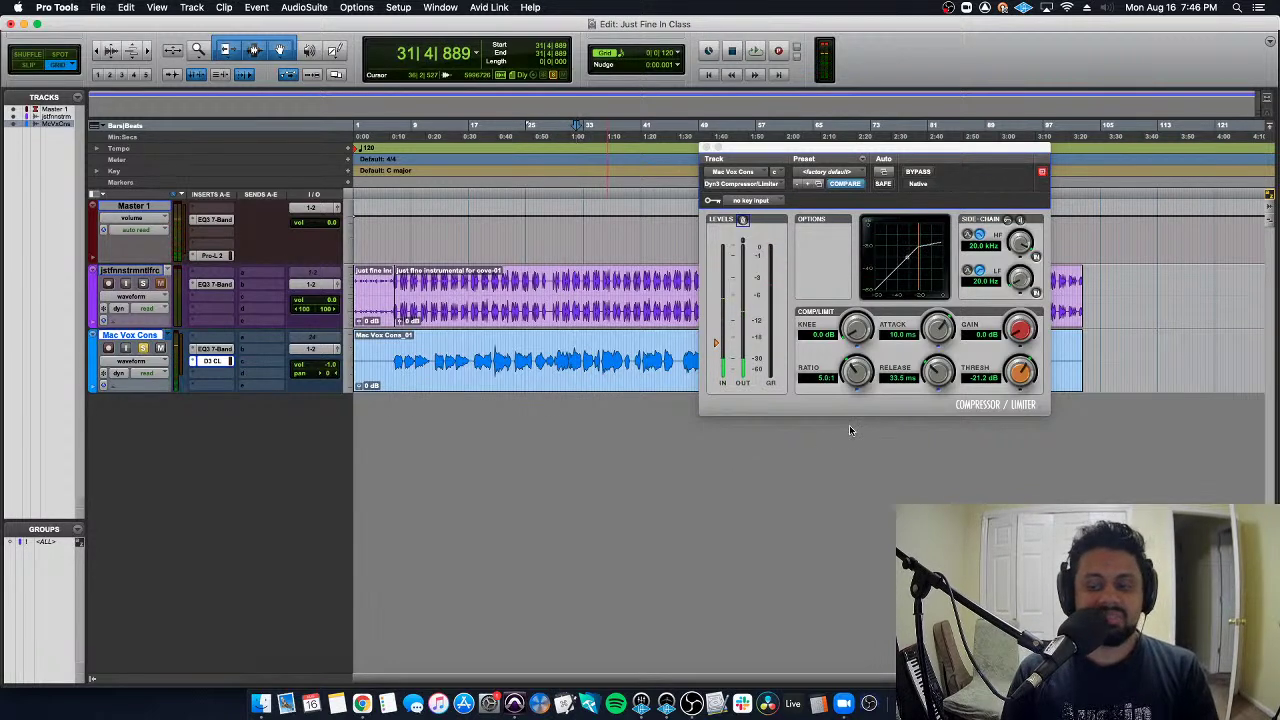
Lengthen the compressor's release to 887.6 ms, then to 4.0 s, while auditioning the vocal from 29|1|600
left_click_drag(928, 376, 930, 333)
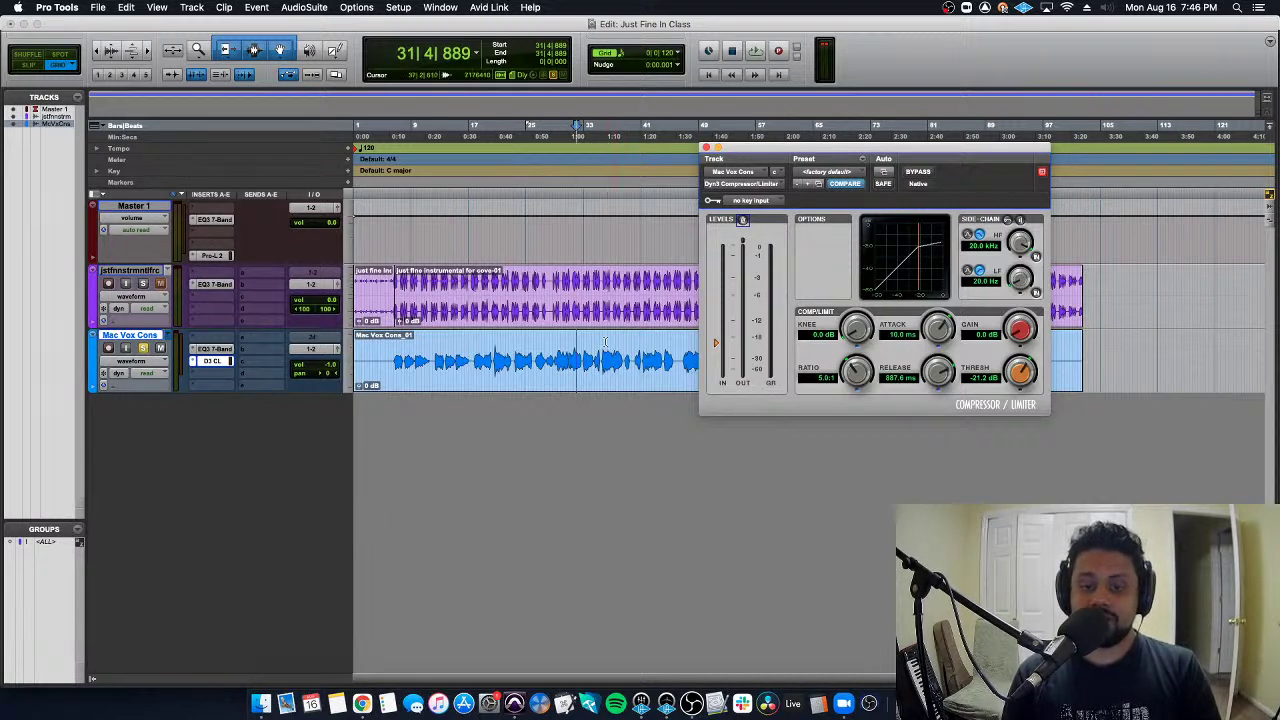
left_click(556, 350)
key("space")
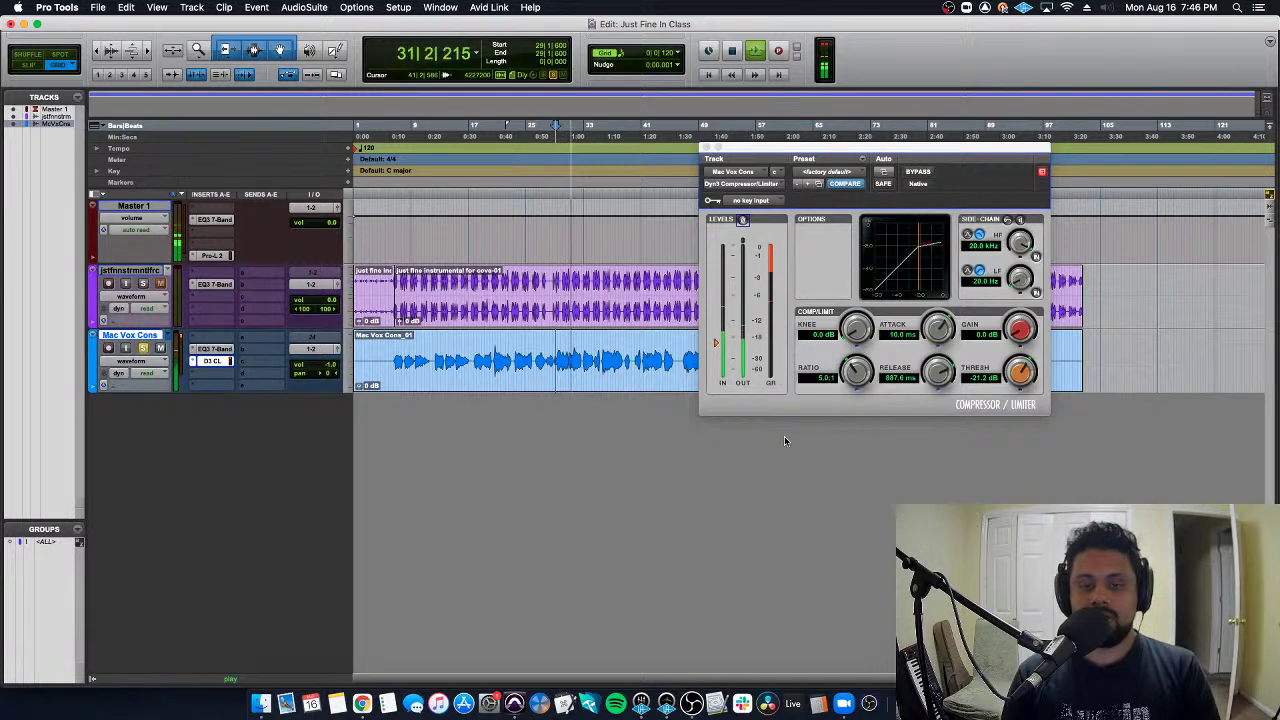
left_click_drag(936, 378, 934, 352)
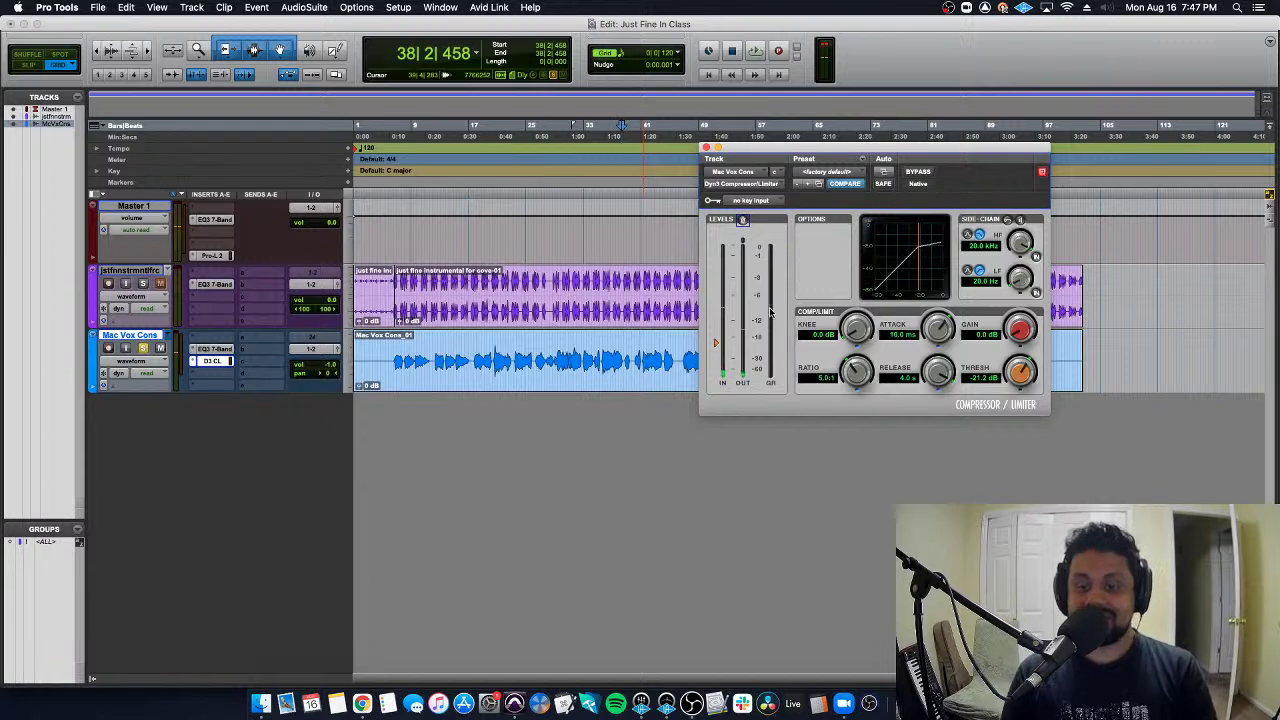
Set the compressor's release to 56.4 ms, then to 249.6 ms, and its threshold to -16.8 dB while playing from 29|2|000
mouse_move(941, 375)
left_mouse_down()
mouse_move(934, 400)
mouse_move(938, 373)
left_mouse_up()
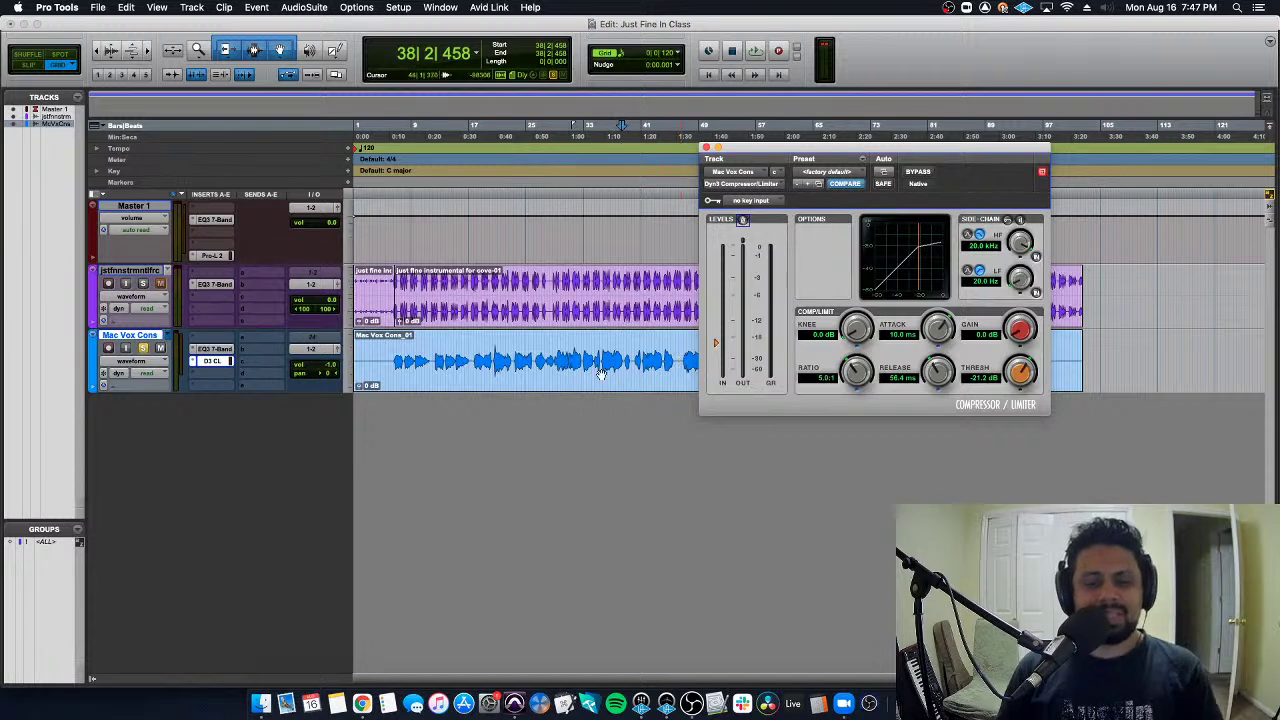
left_click(557, 342)
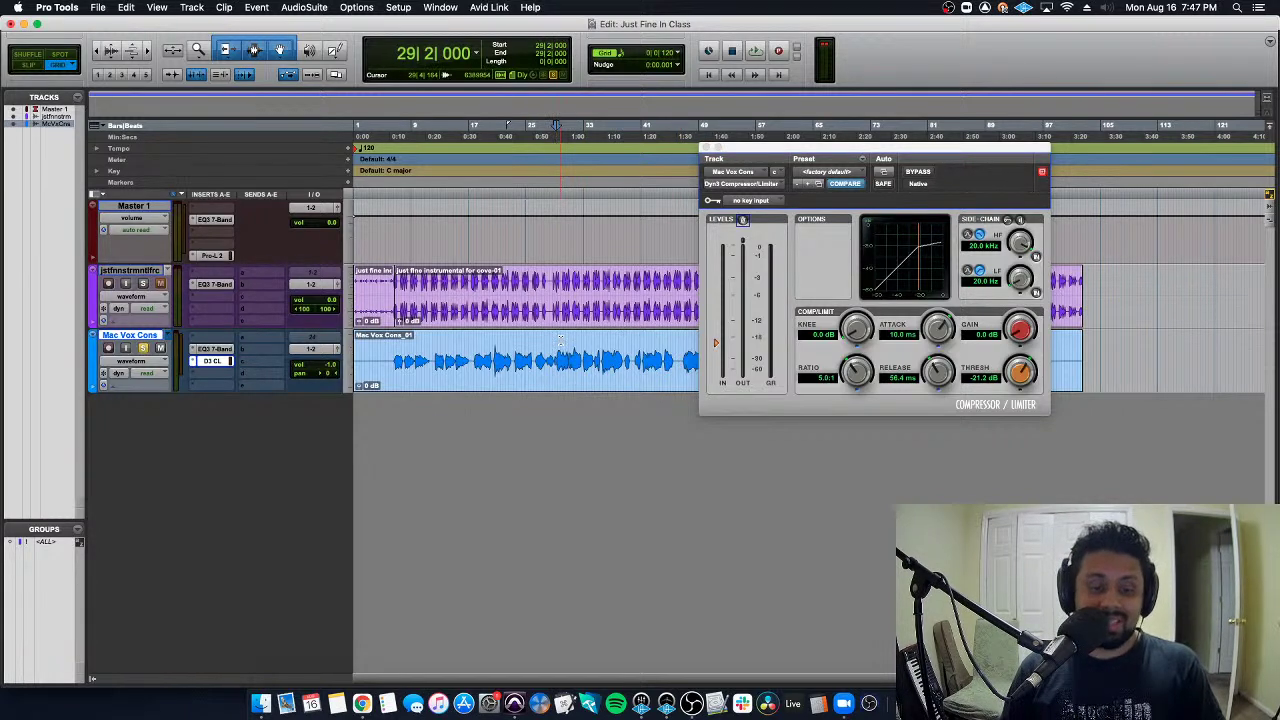
key("space")
left_click_drag(939, 379, 950, 357)
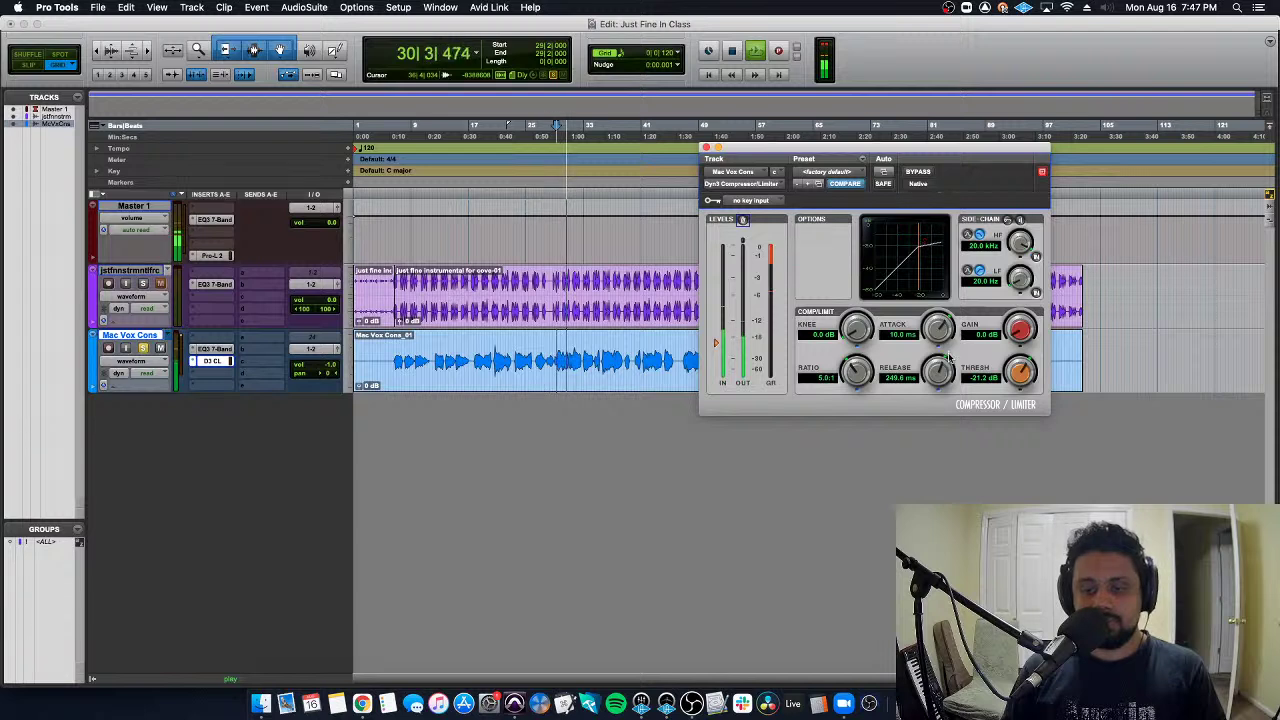
left_click_drag(715, 343, 716, 336)
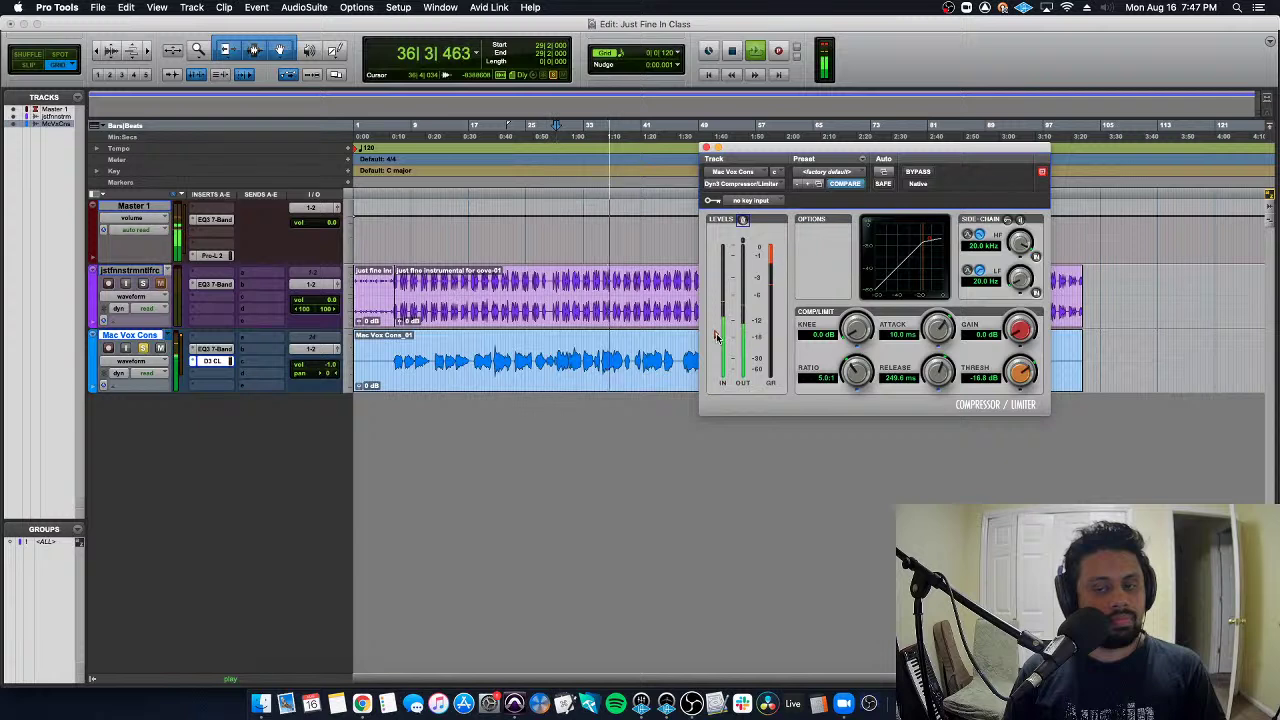
key("space")
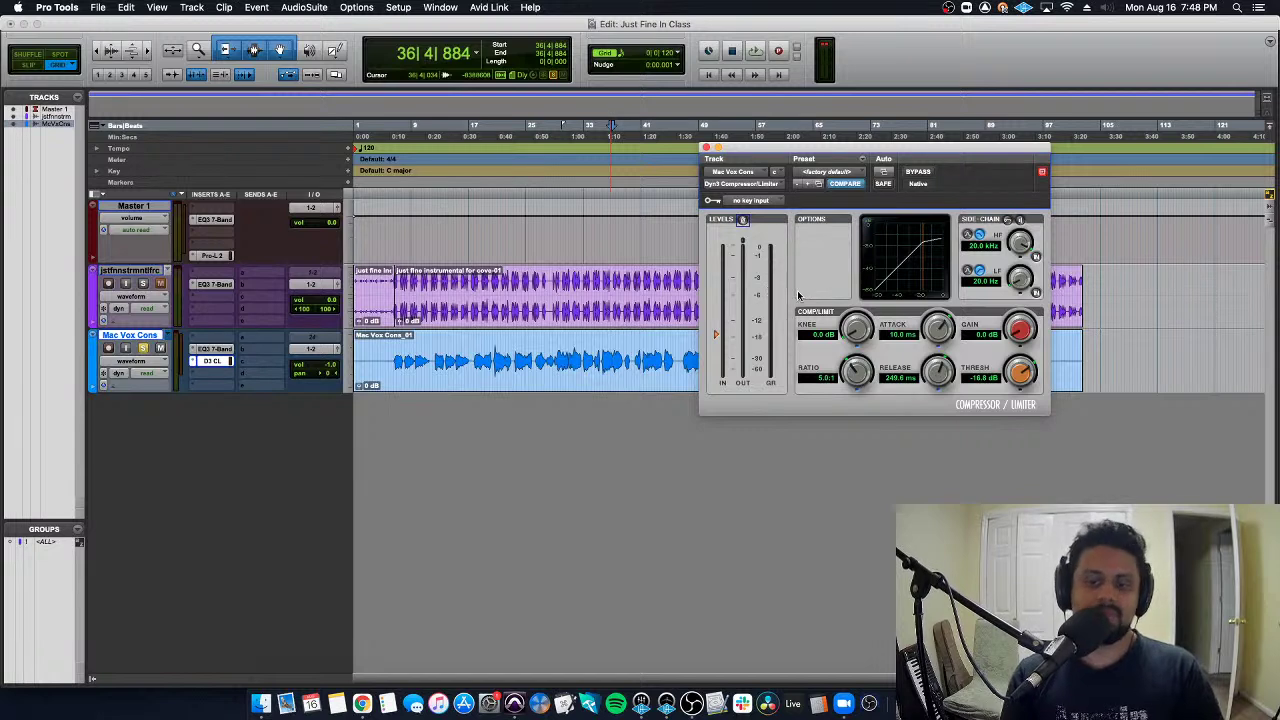
Add 3.8 dB of compressor gain and set the release to 310.2 ms and threshold to -17.7 dB while playing the vocal
key("space")
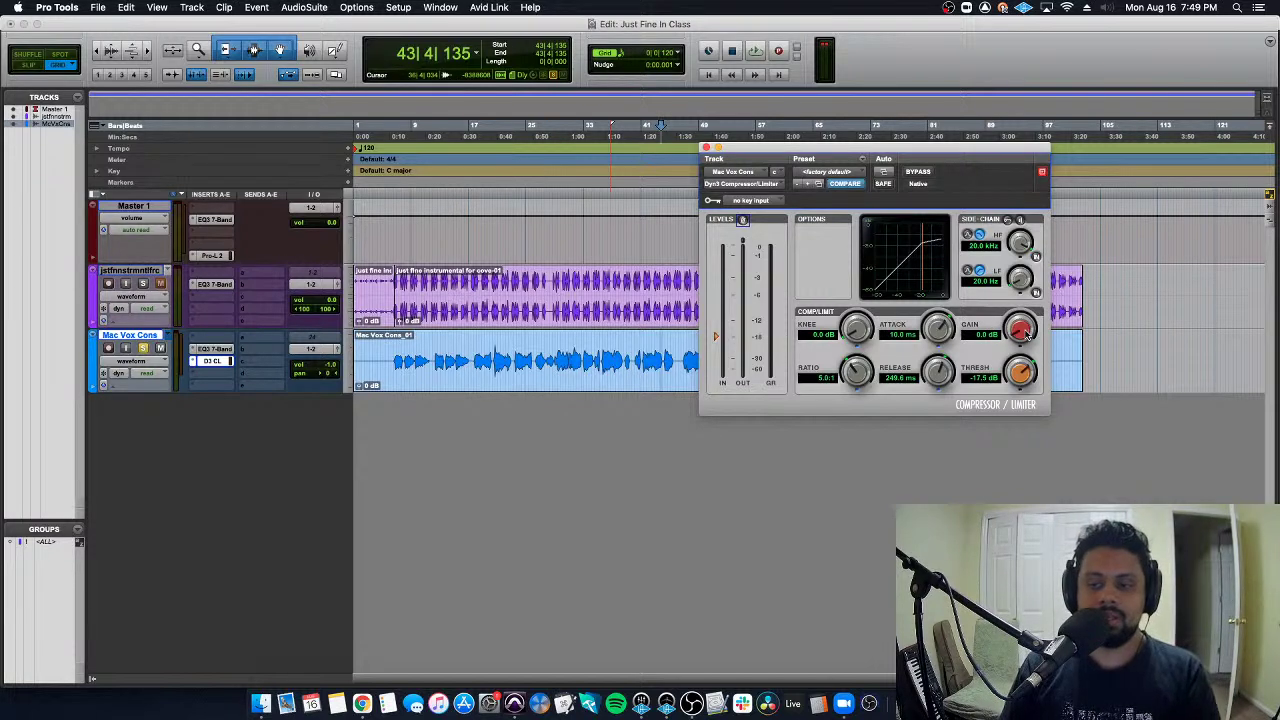
left_click_drag(1026, 334, 1029, 330)
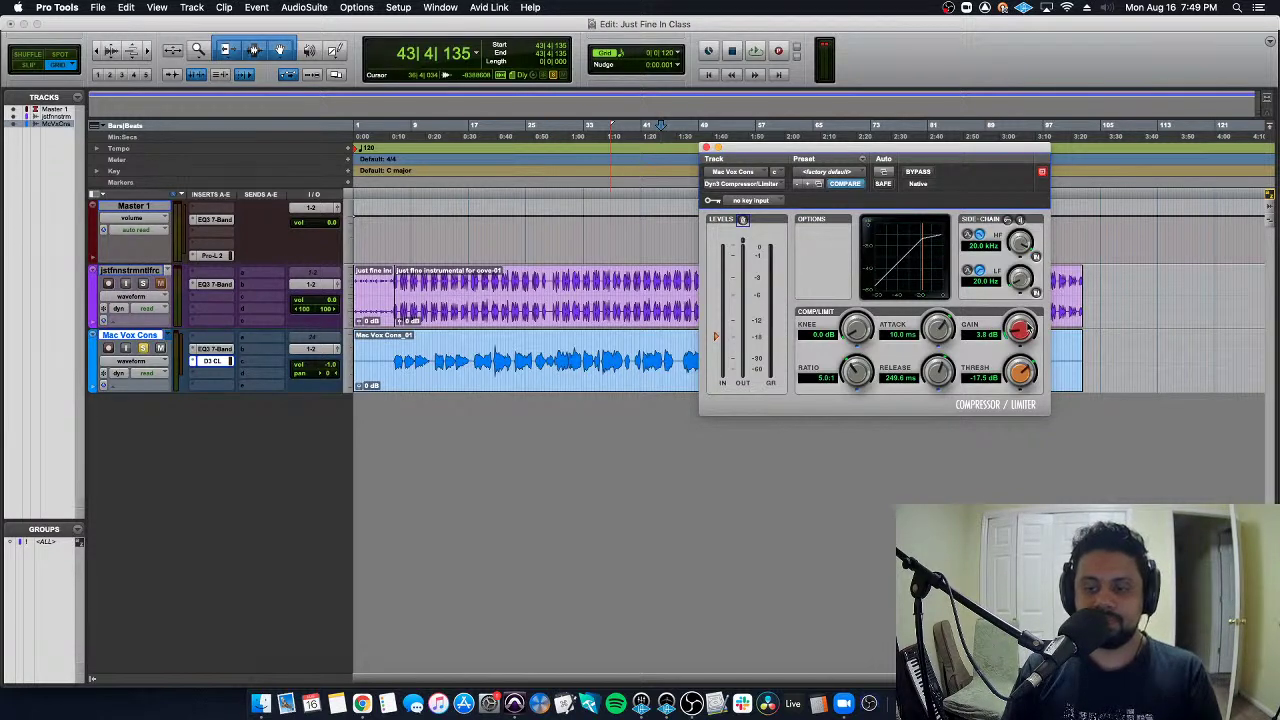
key("space")
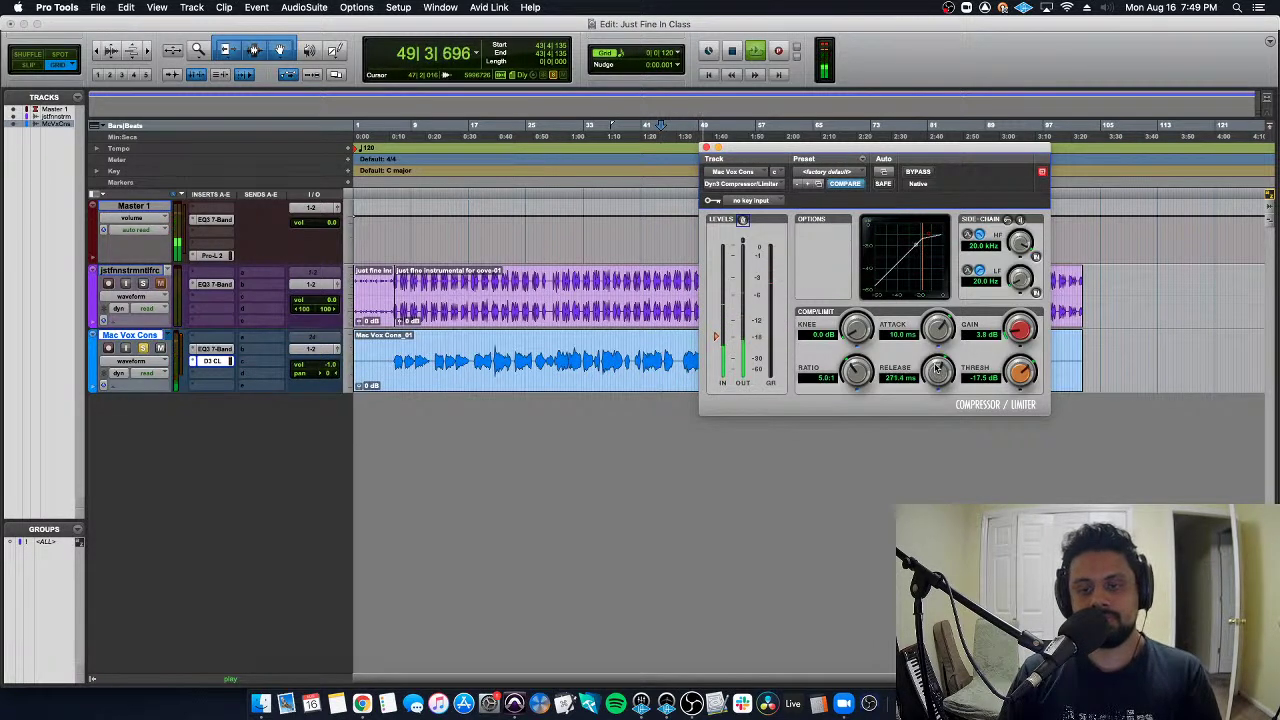
left_click_drag(935, 371, 938, 368)
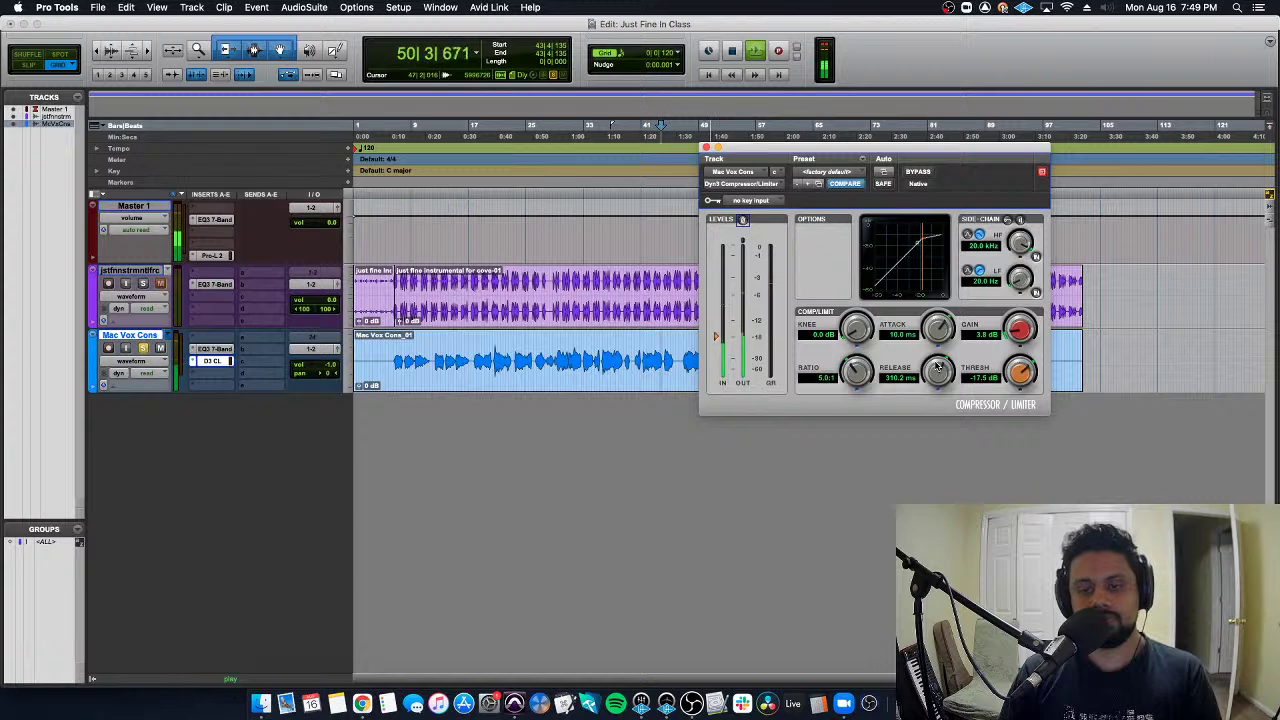
left_click_drag(716, 338, 716, 339)
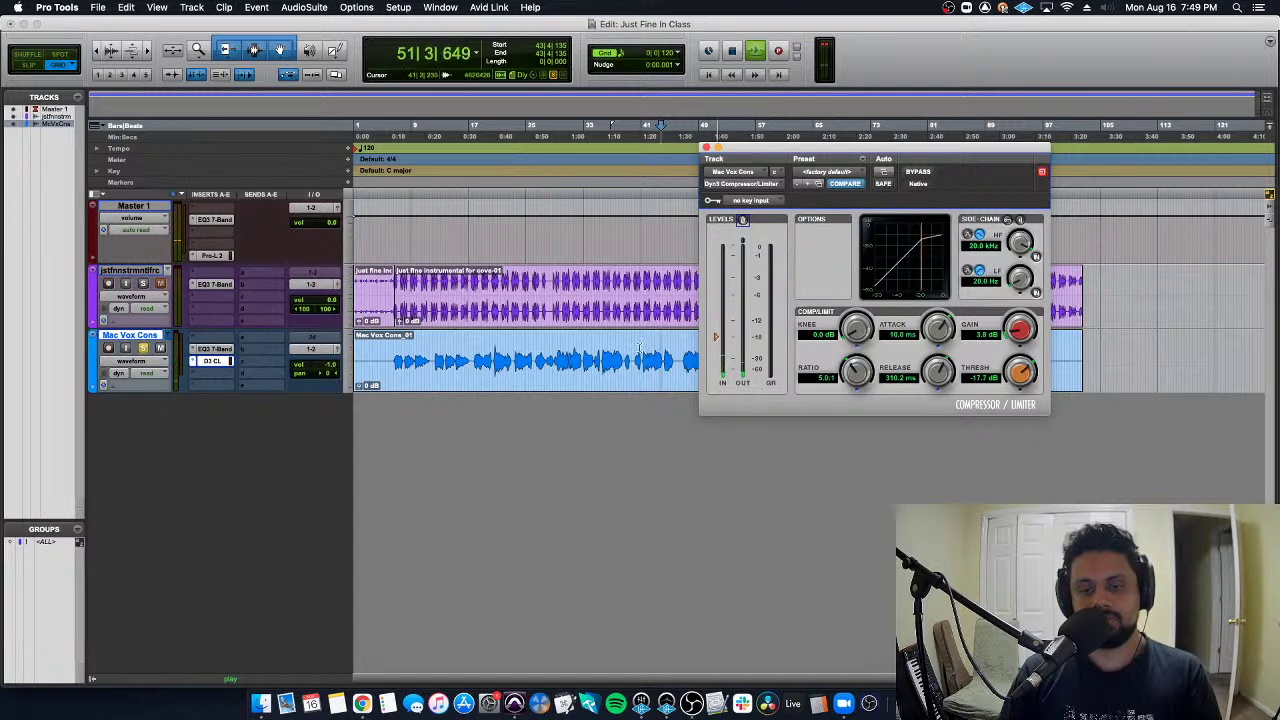
Set the compressor's gain to 4.0 dB, threshold to -16.8 dB and attack to 15.9 ms, auditioning from 35|4|000, and close the plug-in
left_click(603, 347)
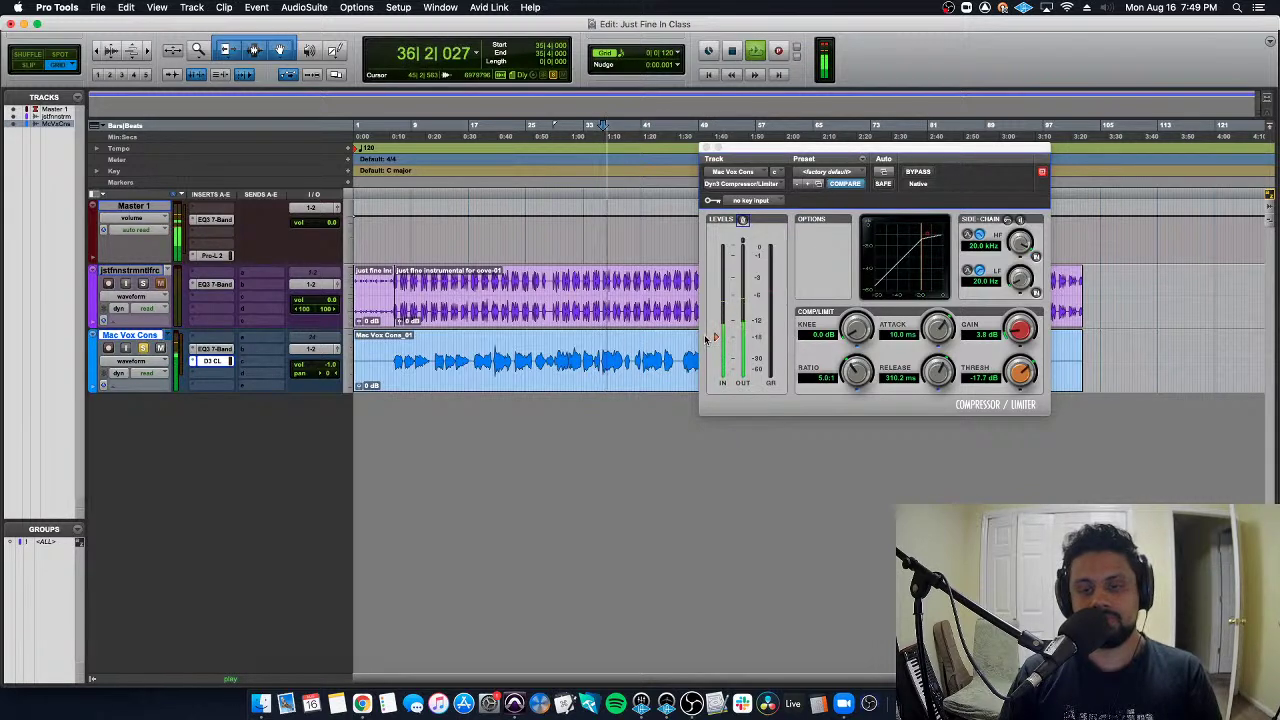
left_click_drag(997, 326, 997, 324)
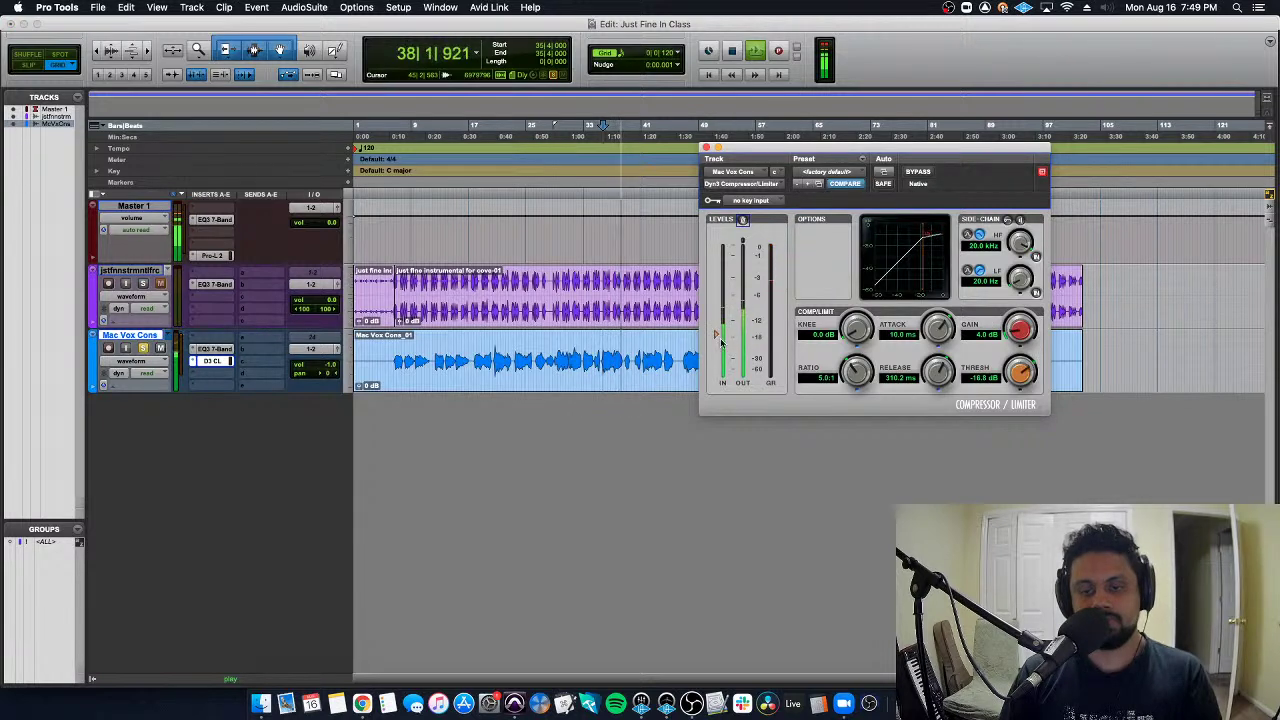
left_click_drag(714, 338, 716, 336)
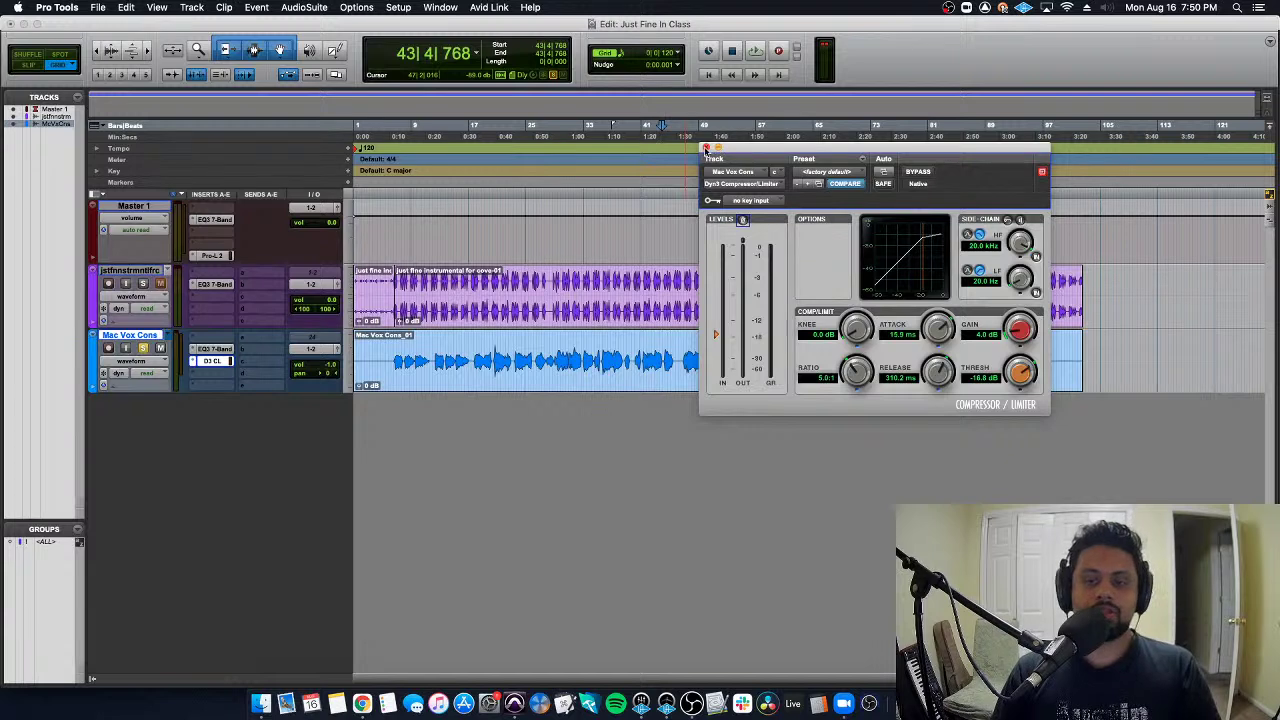
left_click(706, 149)
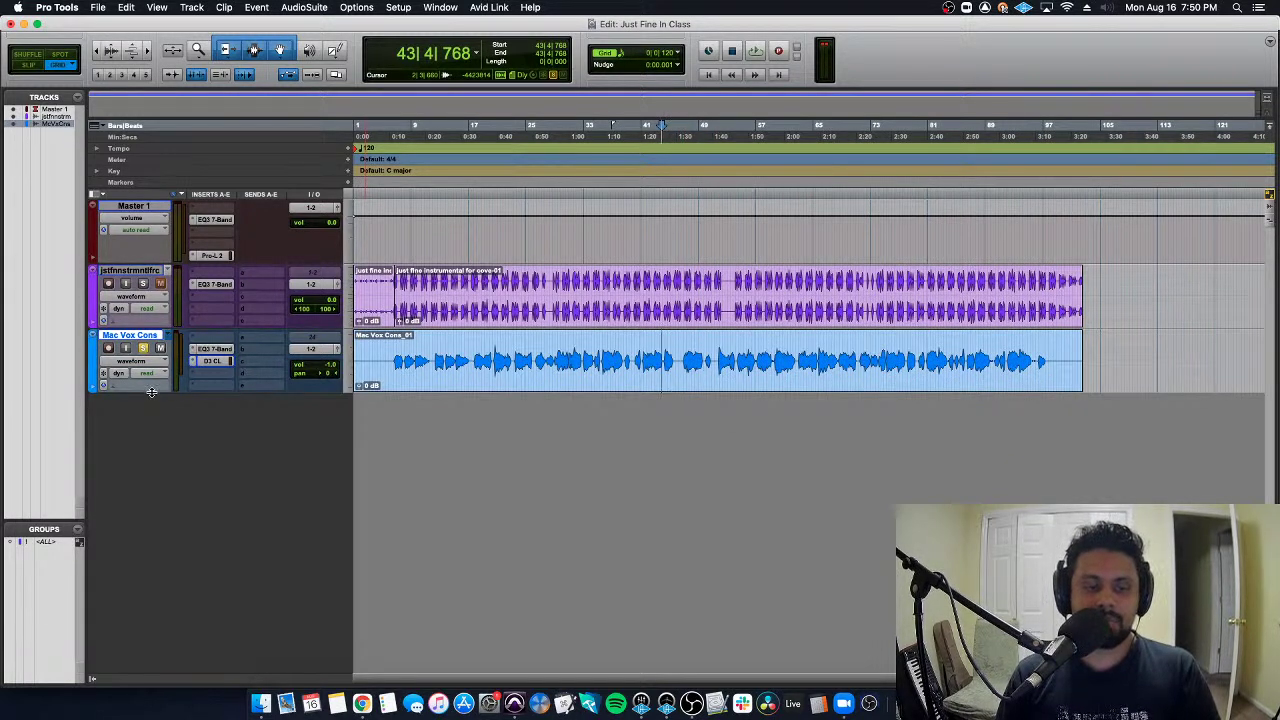
Increase the Mac Vox Cons track's height and show the Inserts F-J column in the Edit window
left_click_drag(151, 391, 152, 428)
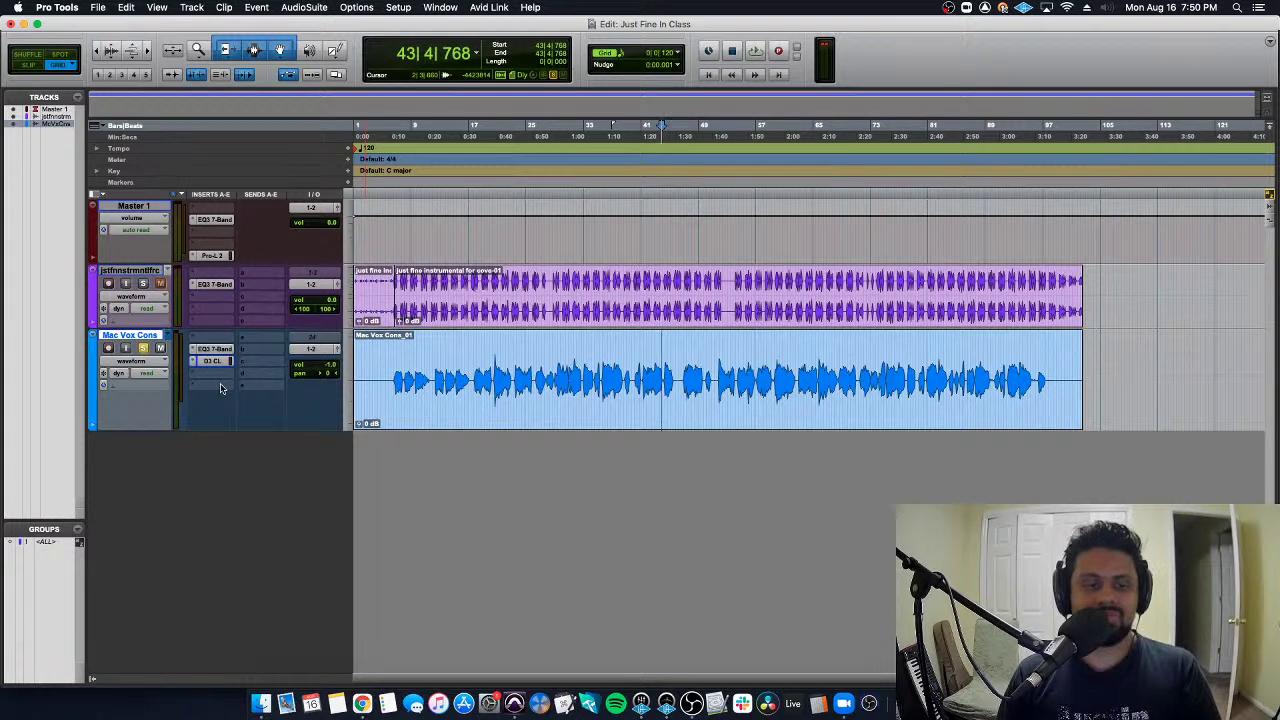
left_click(93, 194)
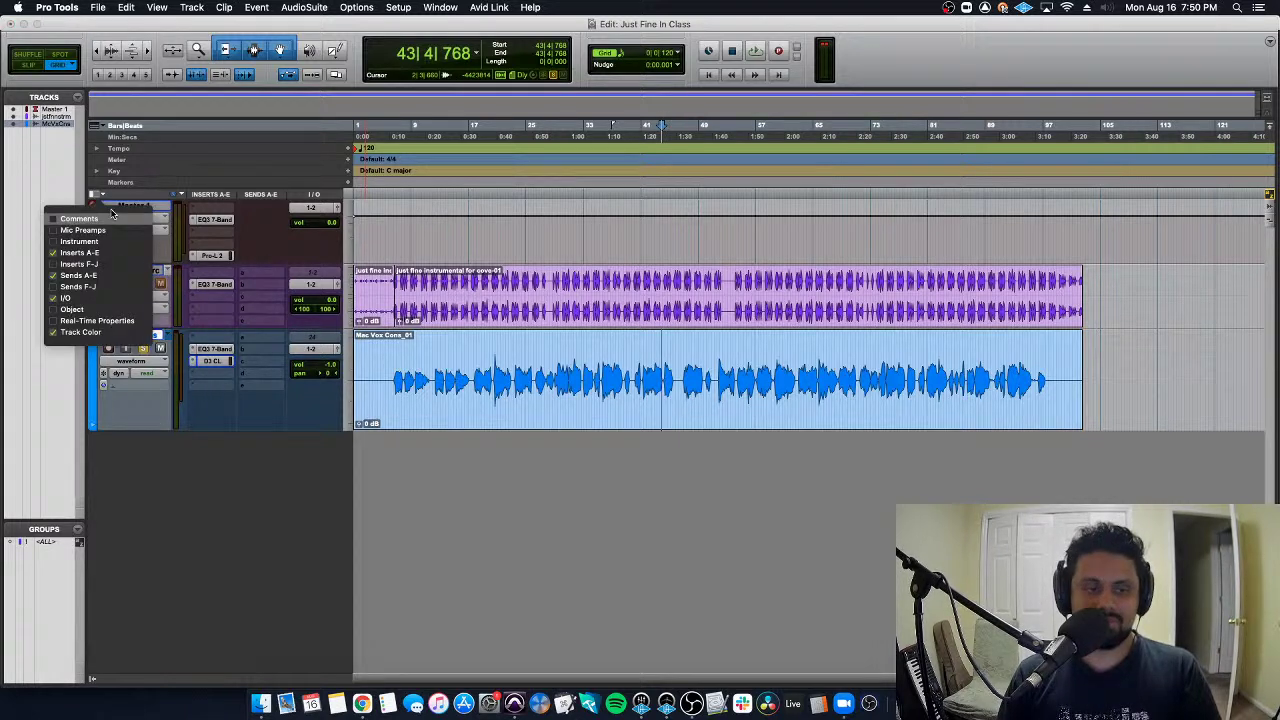
left_click(112, 264)
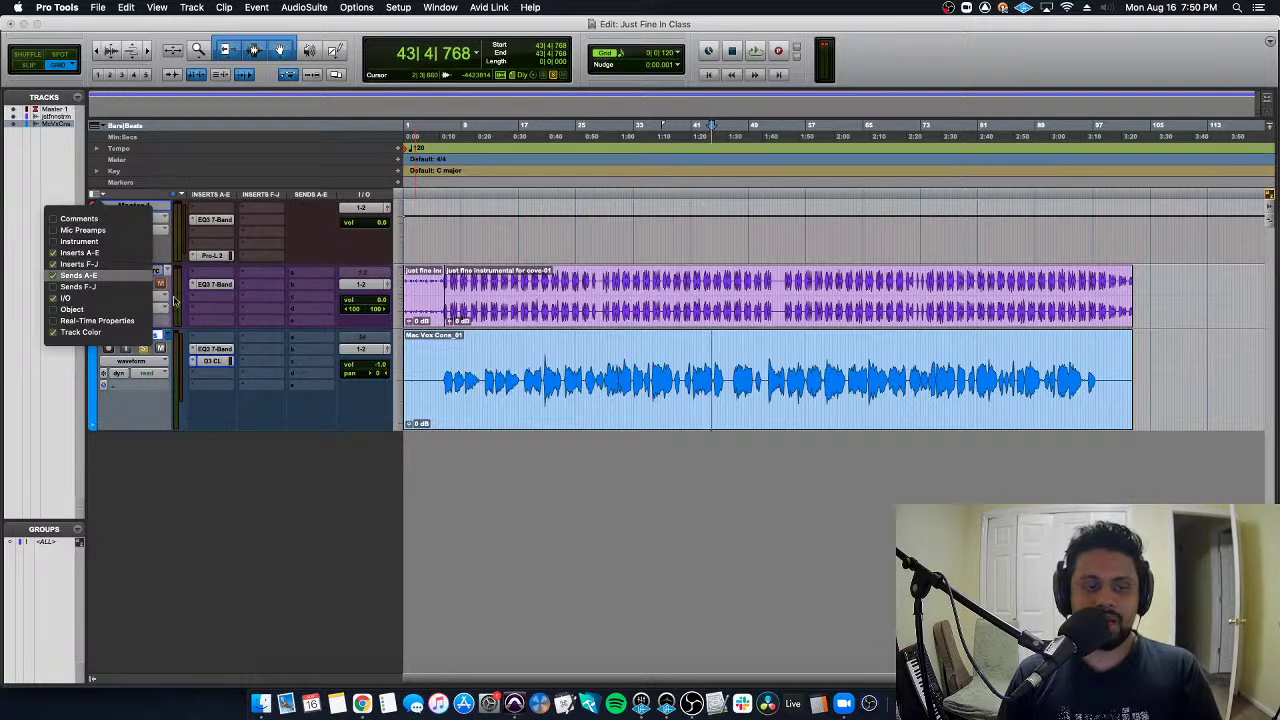
Insert the mono Maxim limiter in the last F-J insert slot of the Mac Vox Cons track
left_click(243, 403)
left_click(258, 389)
mouse_move(283, 389)
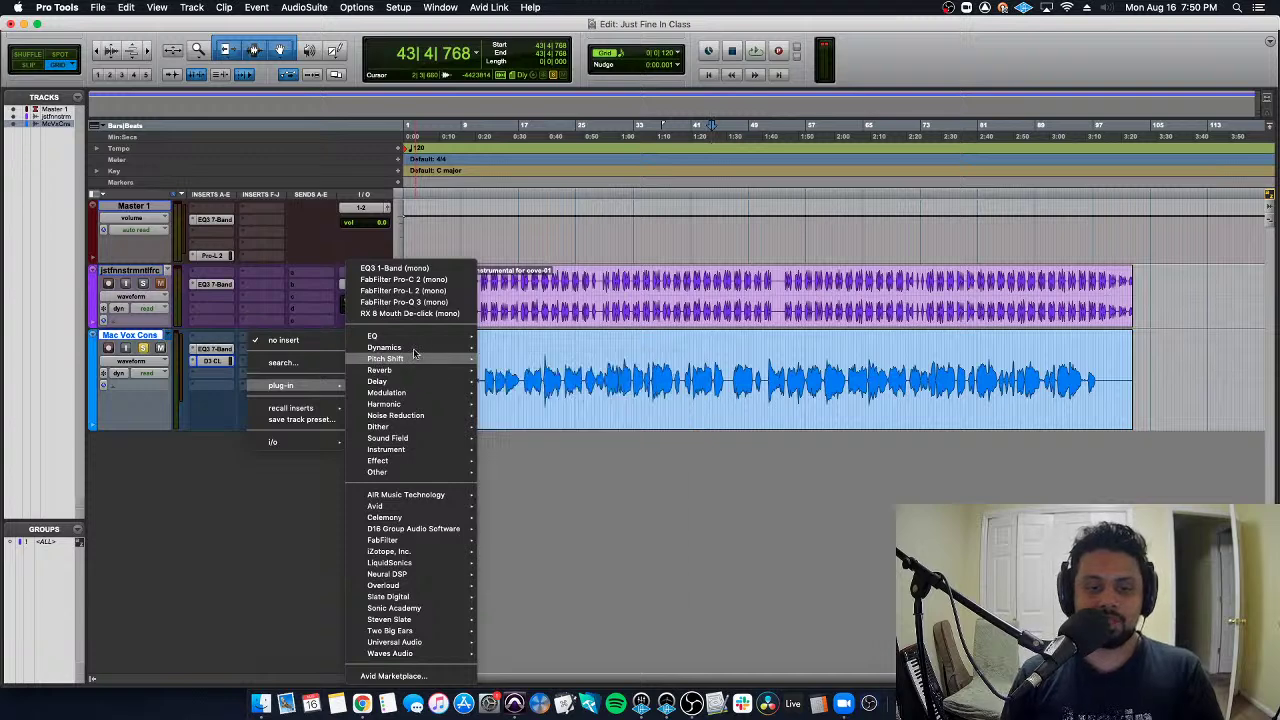
mouse_move(413, 351)
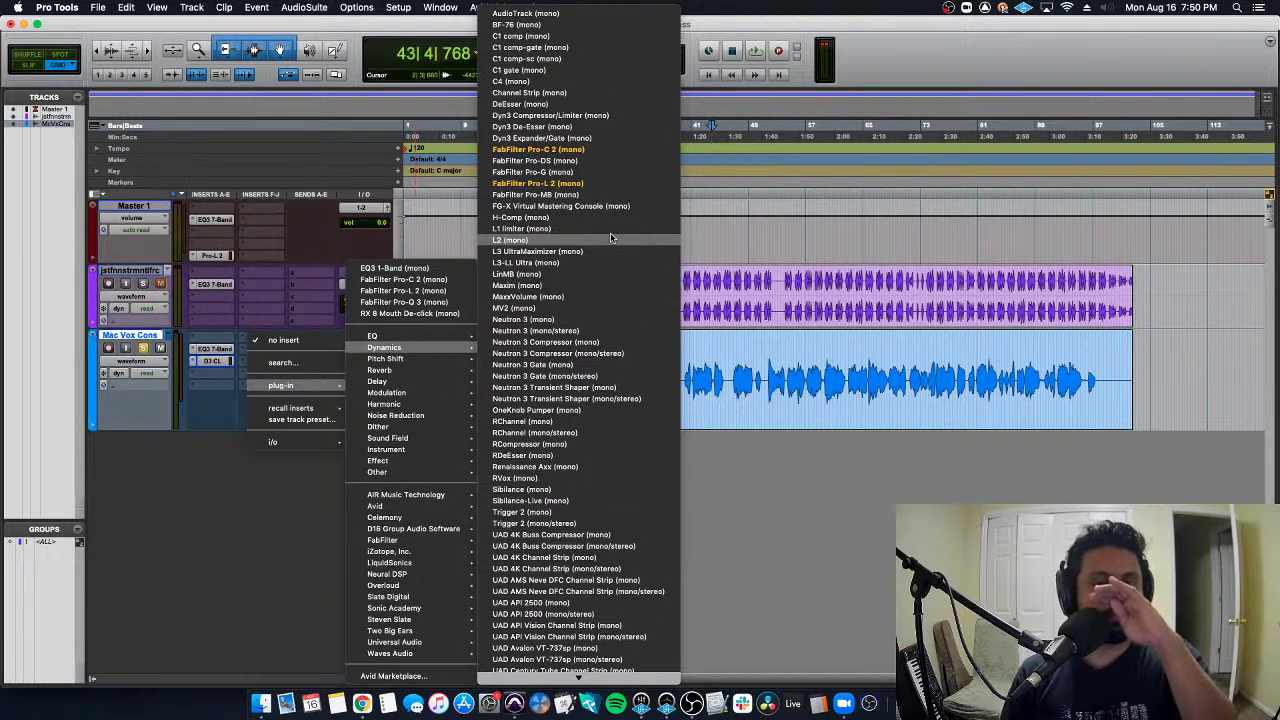
left_click(603, 285)
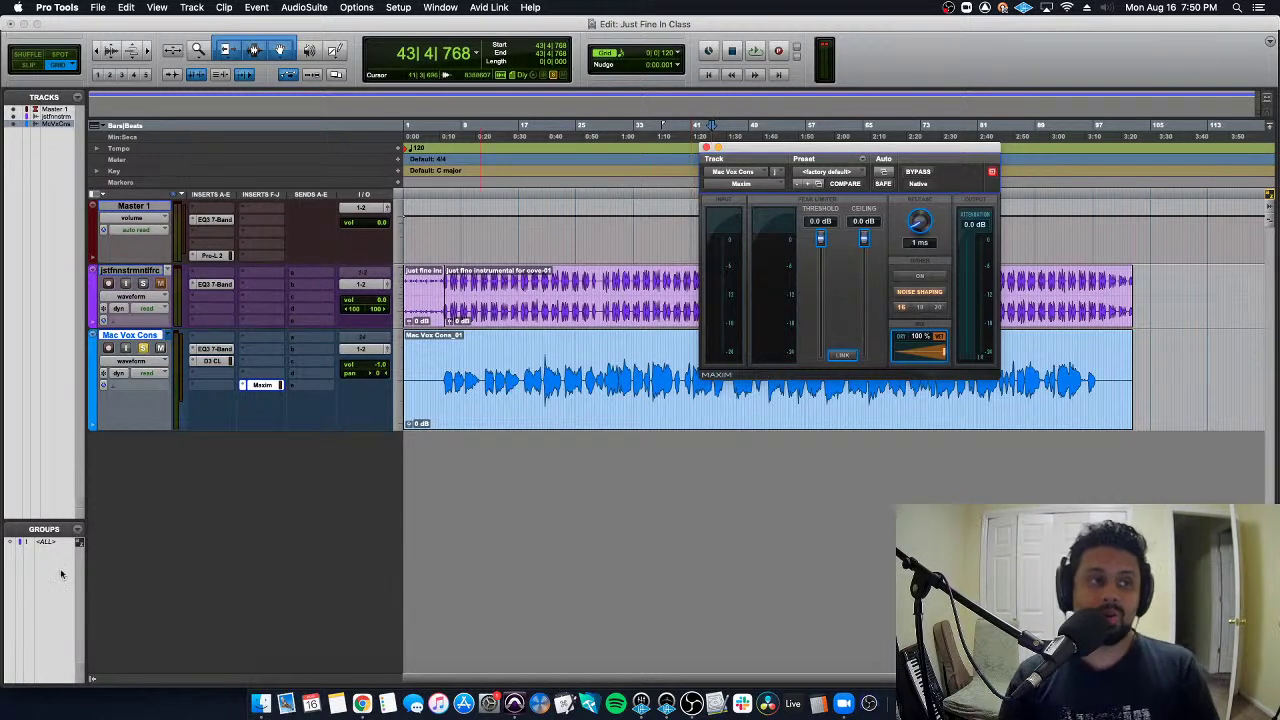
key("super+Tab")
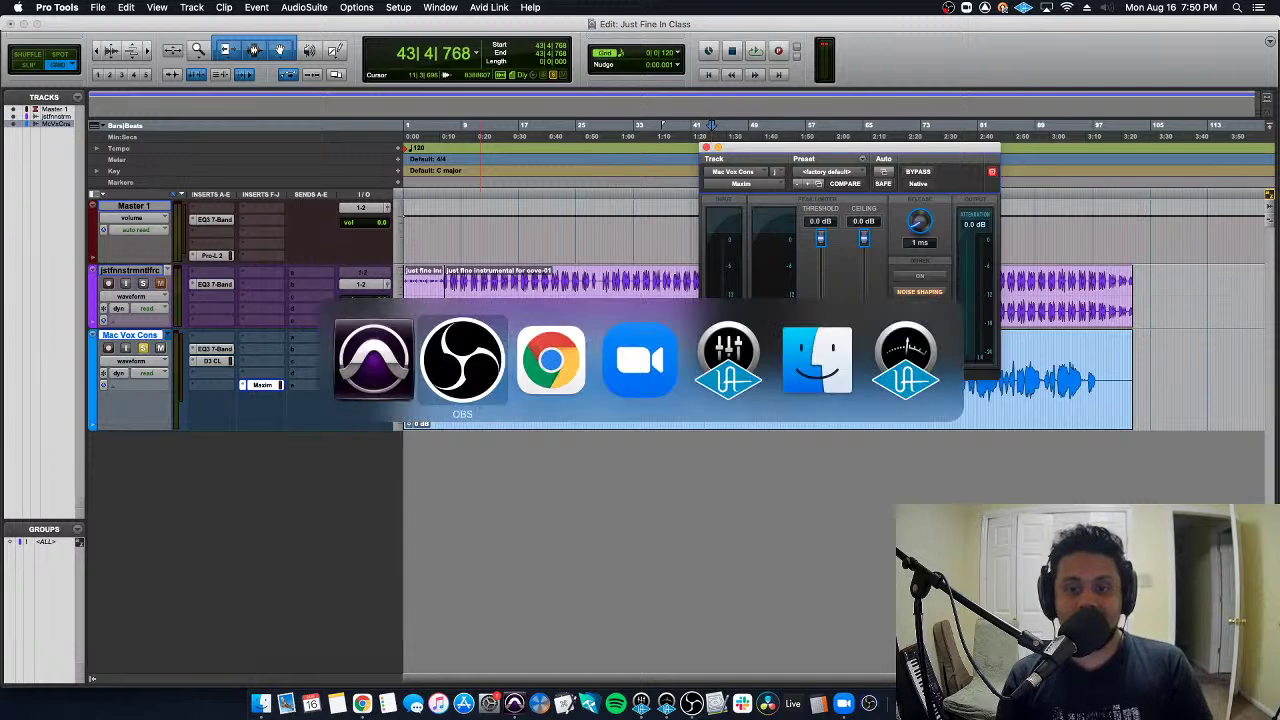
key("super+Tab")
key("super+Tab")
key("super+Tab")
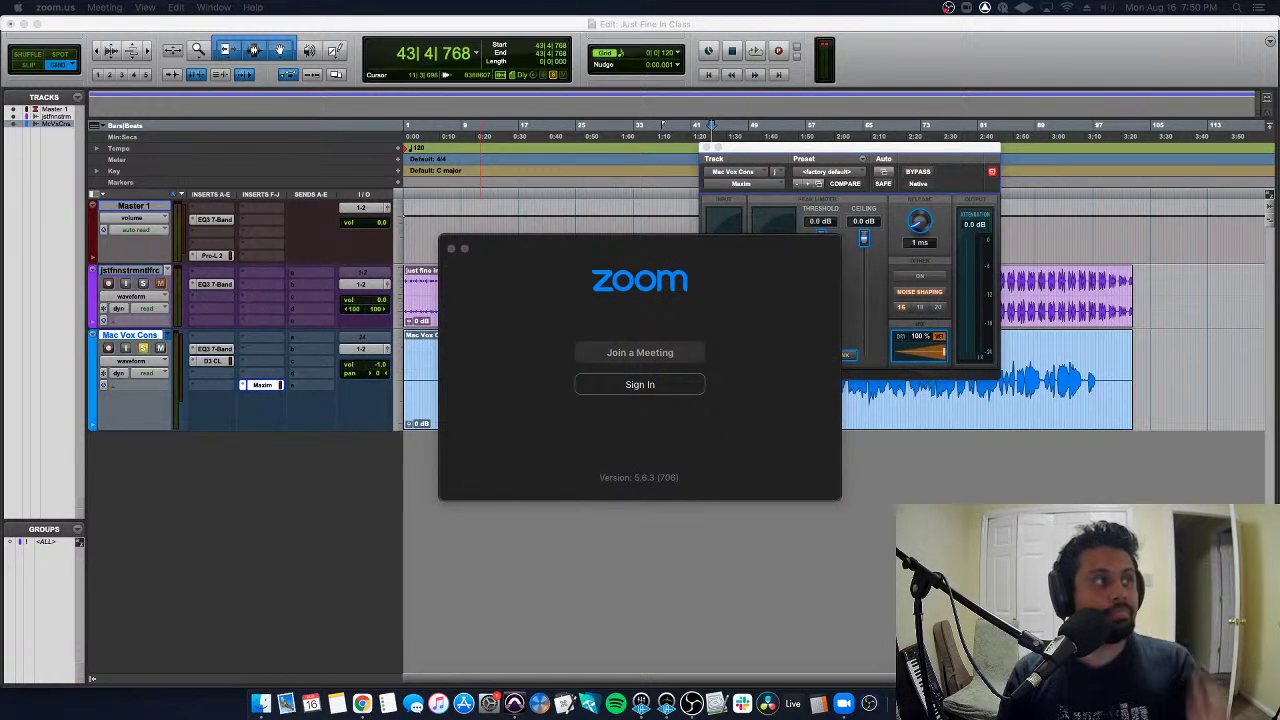
key("super+Tab")
key("super+Tab")
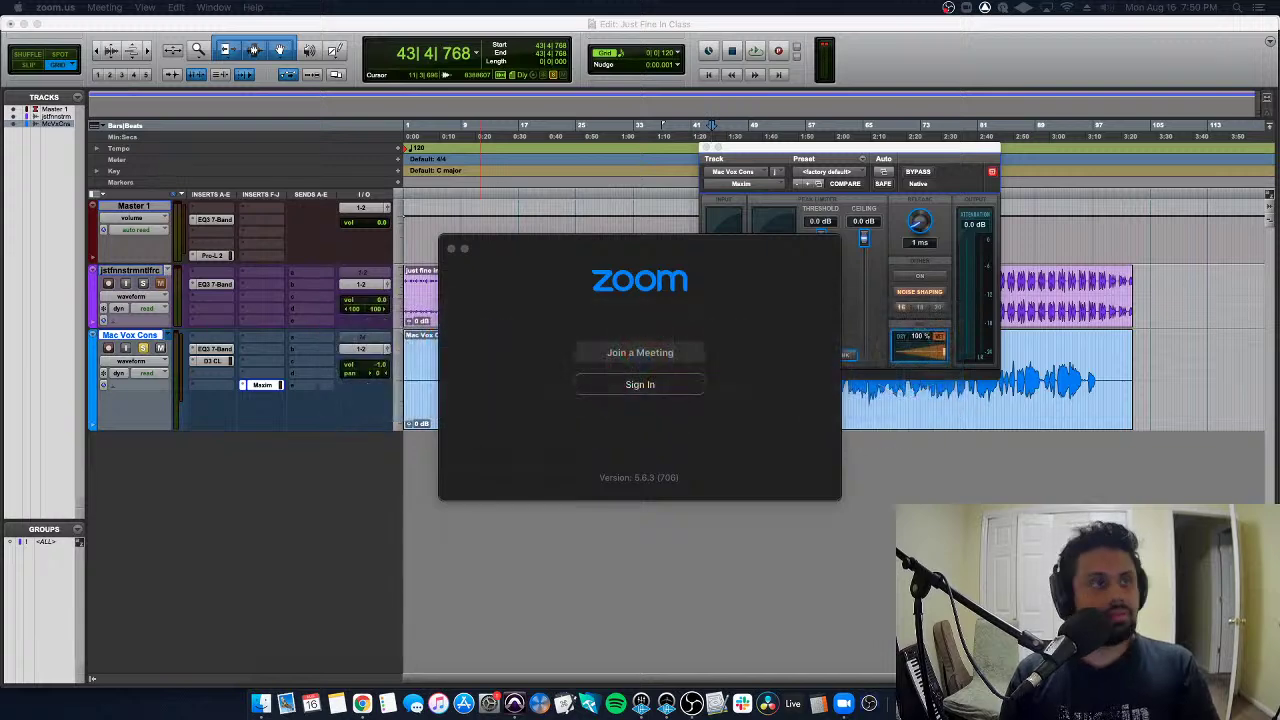
left_click(800, 148)
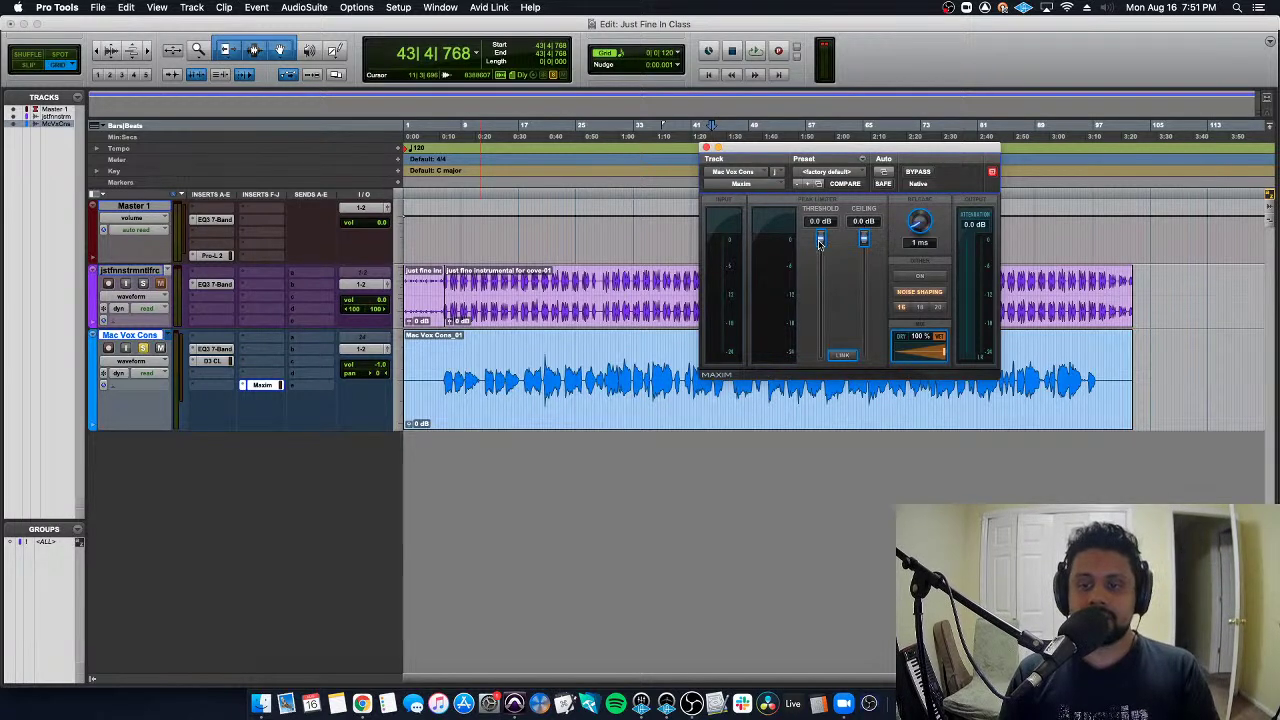
Audition the vocal through Maxim from around bar 31 and set its ceiling to -0.1 dB
mouse_move(820, 239)
left_mouse_down()
mouse_move(822, 281)
mouse_move(820, 240)
left_mouse_up()
left_click(612, 350)
key("space")
key("space")
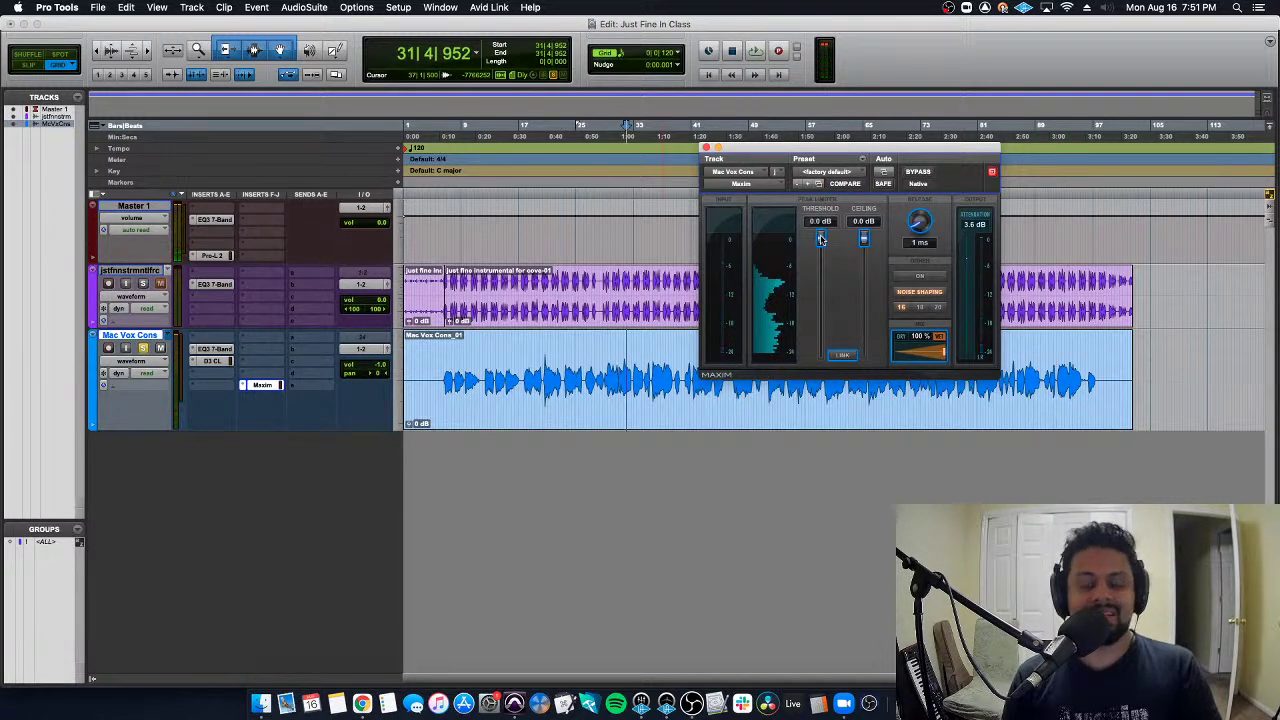
key("space")
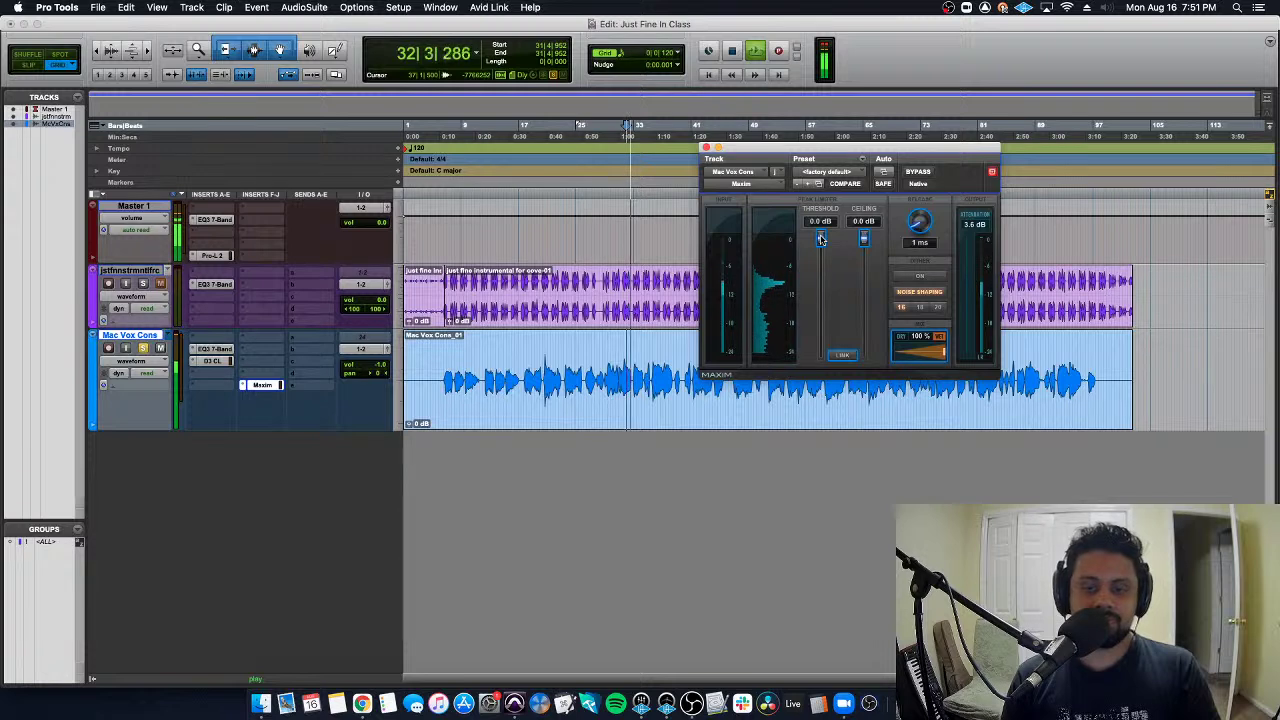
mouse_move(820, 240)
left_mouse_down()
mouse_move(818, 279)
mouse_move(815, 235)
left_mouse_up()
key("space")
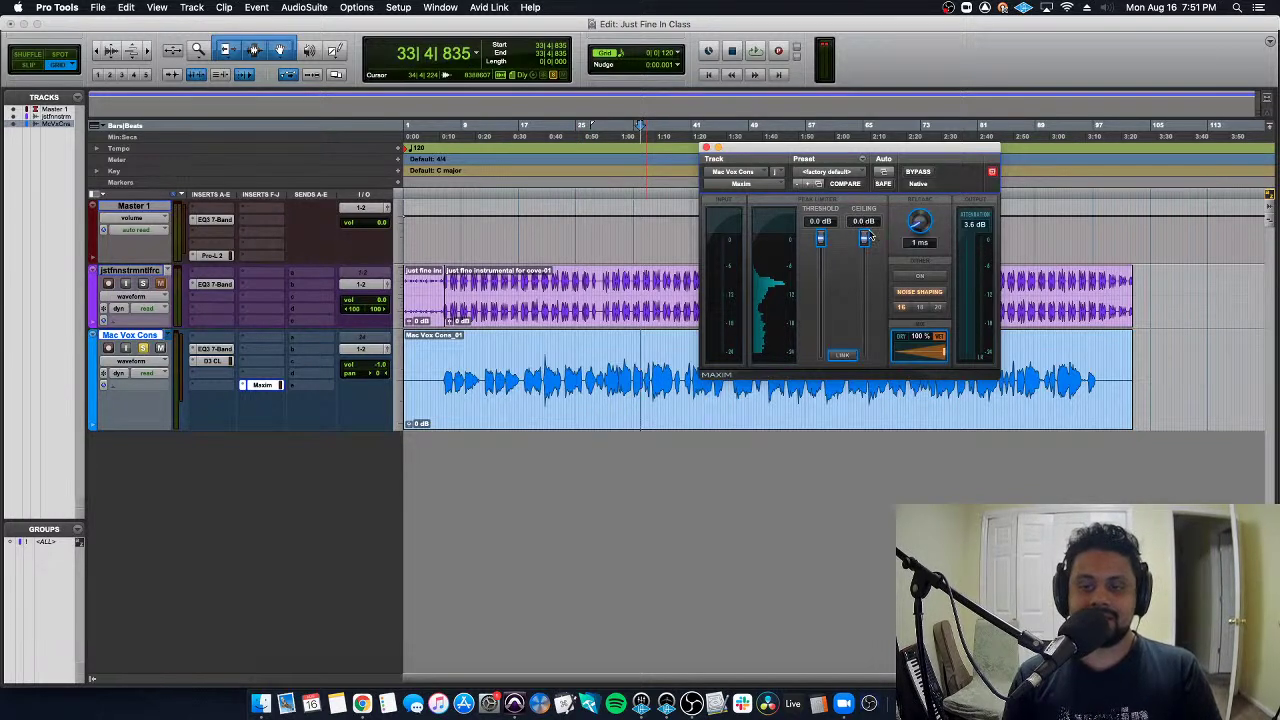
left_click_drag(865, 239, 865, 240)
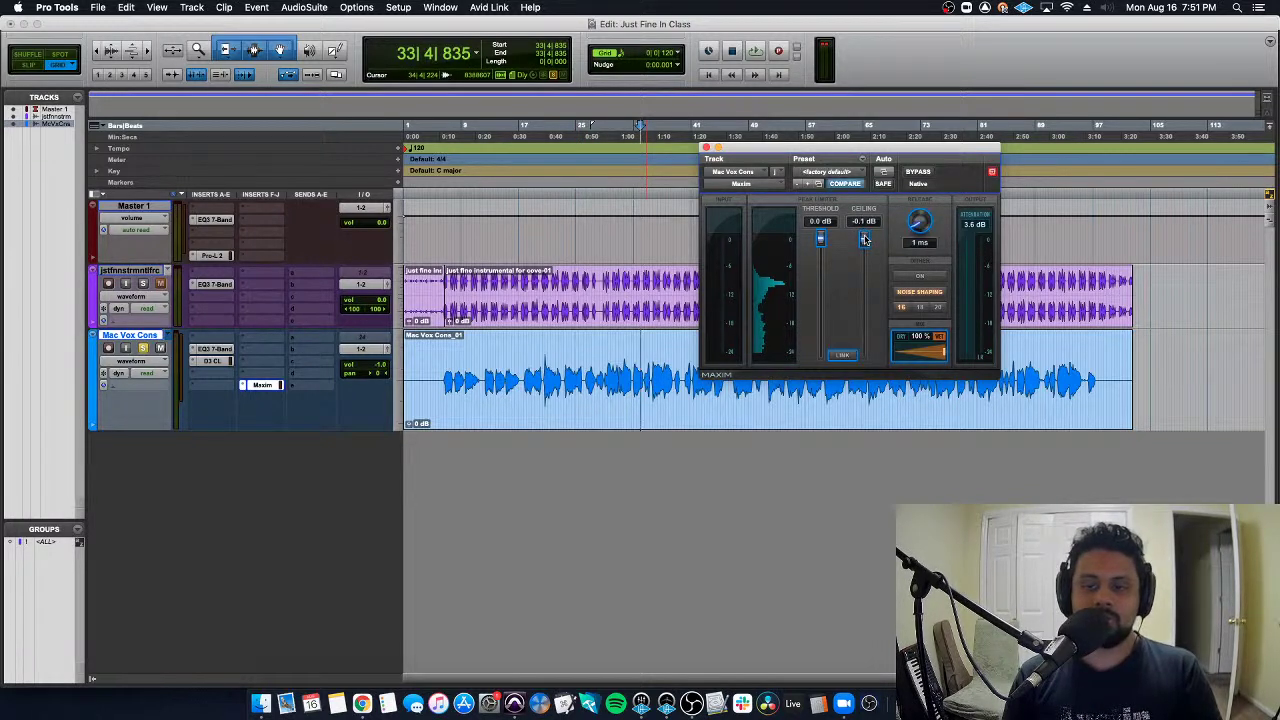
left_click(178, 339)
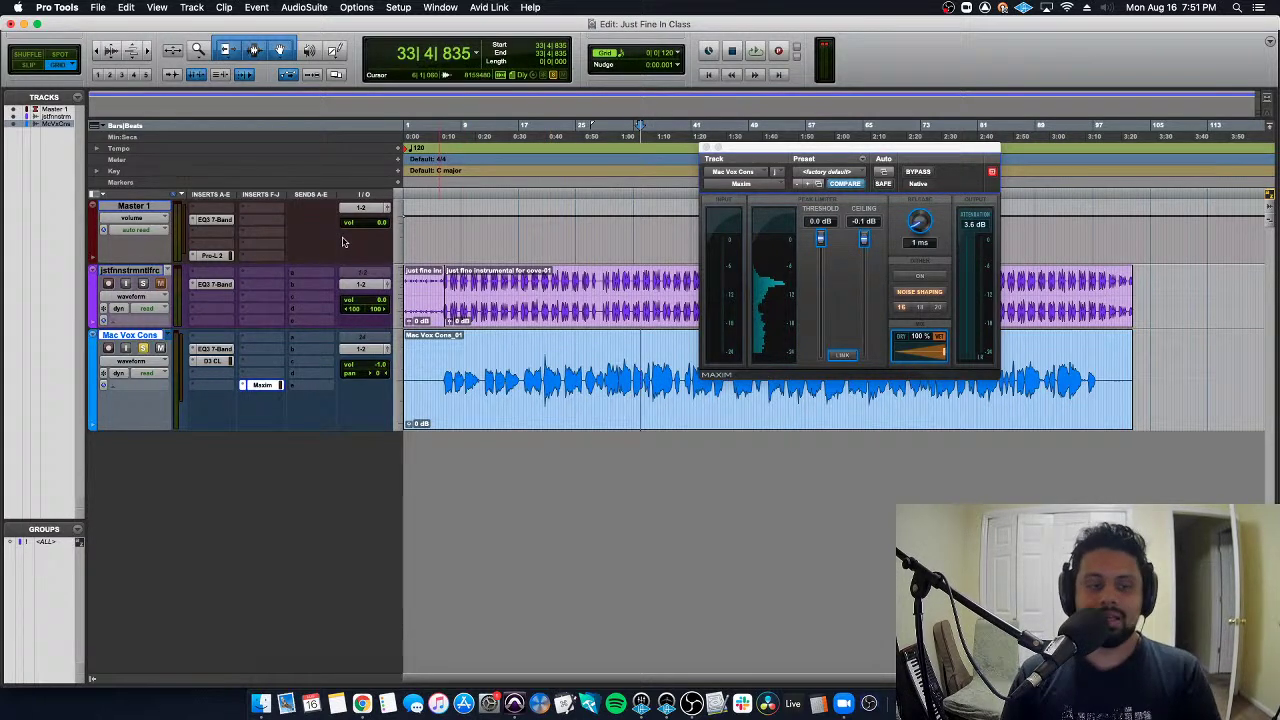
Open the Pro-L 2 limiter on Master 1 to examine its gain and output settings, and close it
left_click(213, 256)
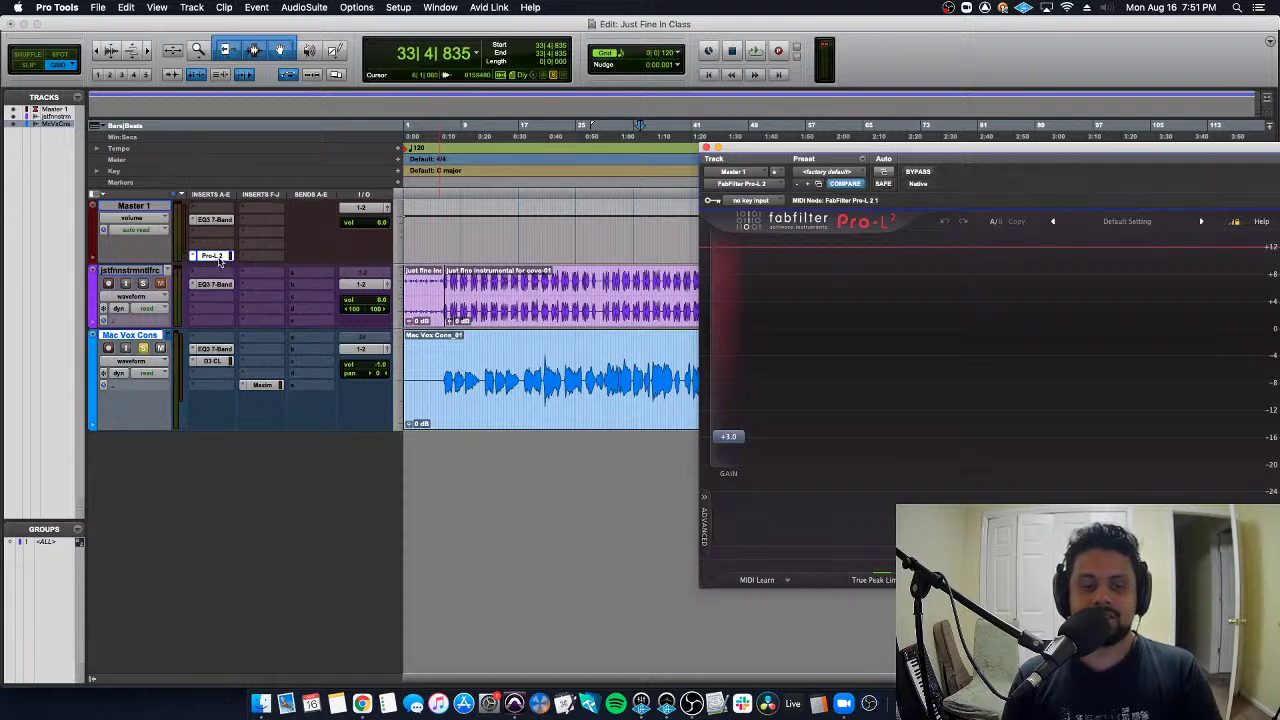
left_click_drag(763, 152, 493, 116)
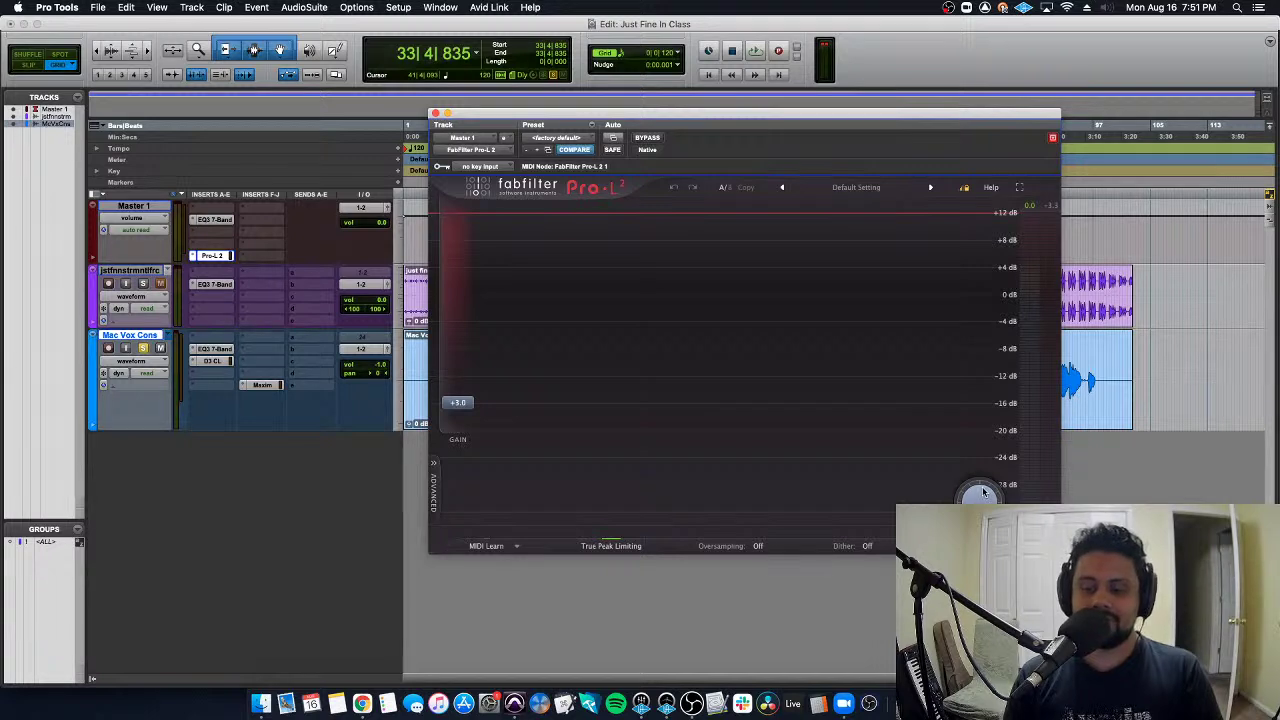
left_click(435, 113)
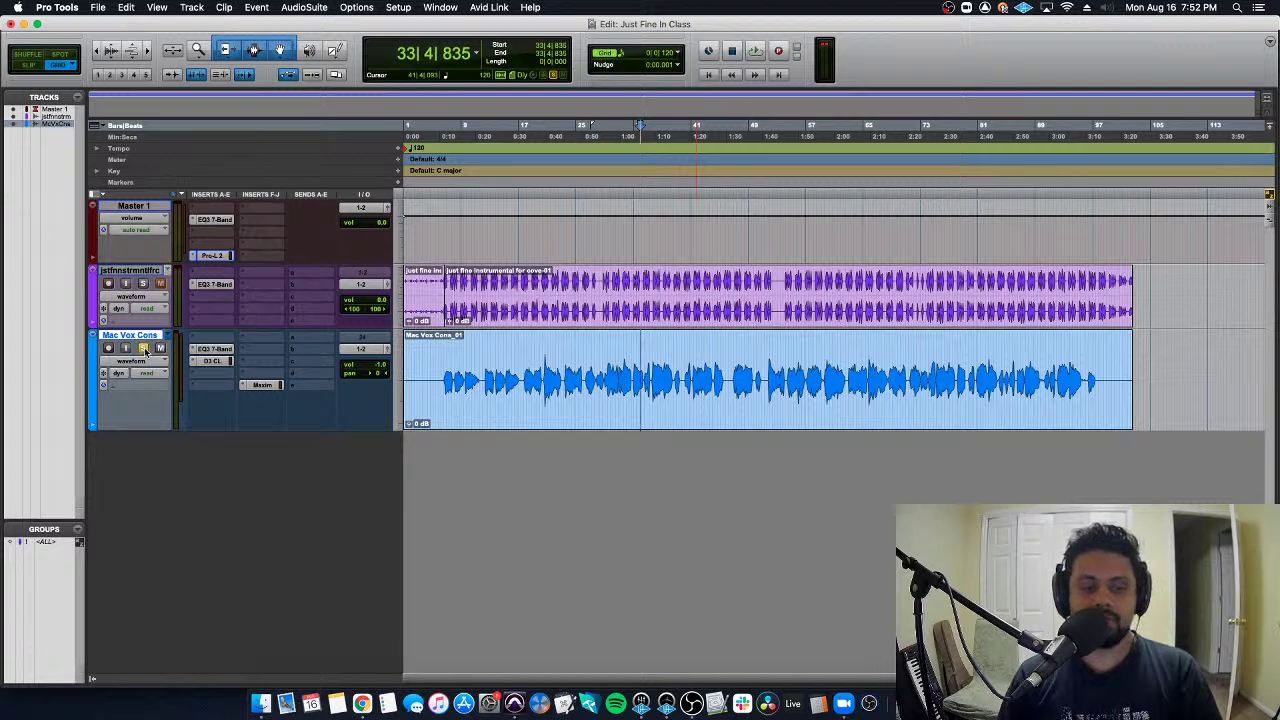
Solo the instrumental instead of the vocal, place the cursor at 30|1|240 and insert a stereo Dyn3 Compressor/Limiter after the instrumental's EQ
left_click(143, 284)
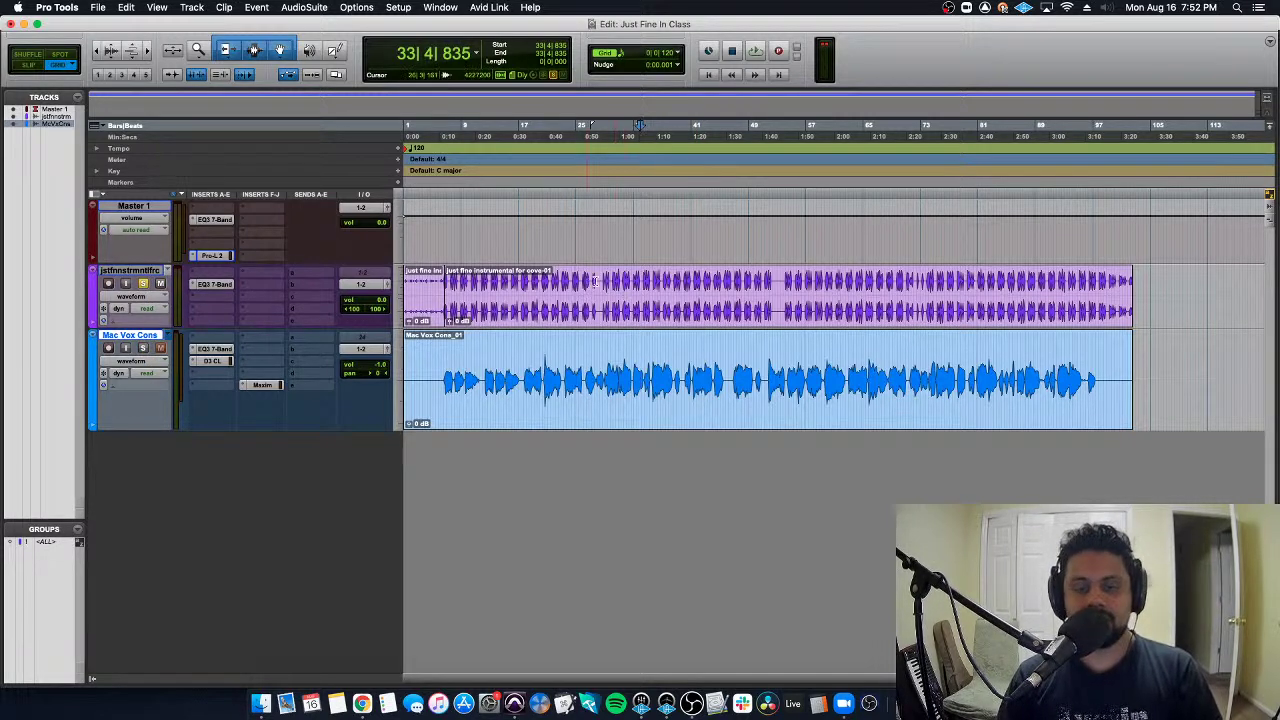
left_click(613, 280)
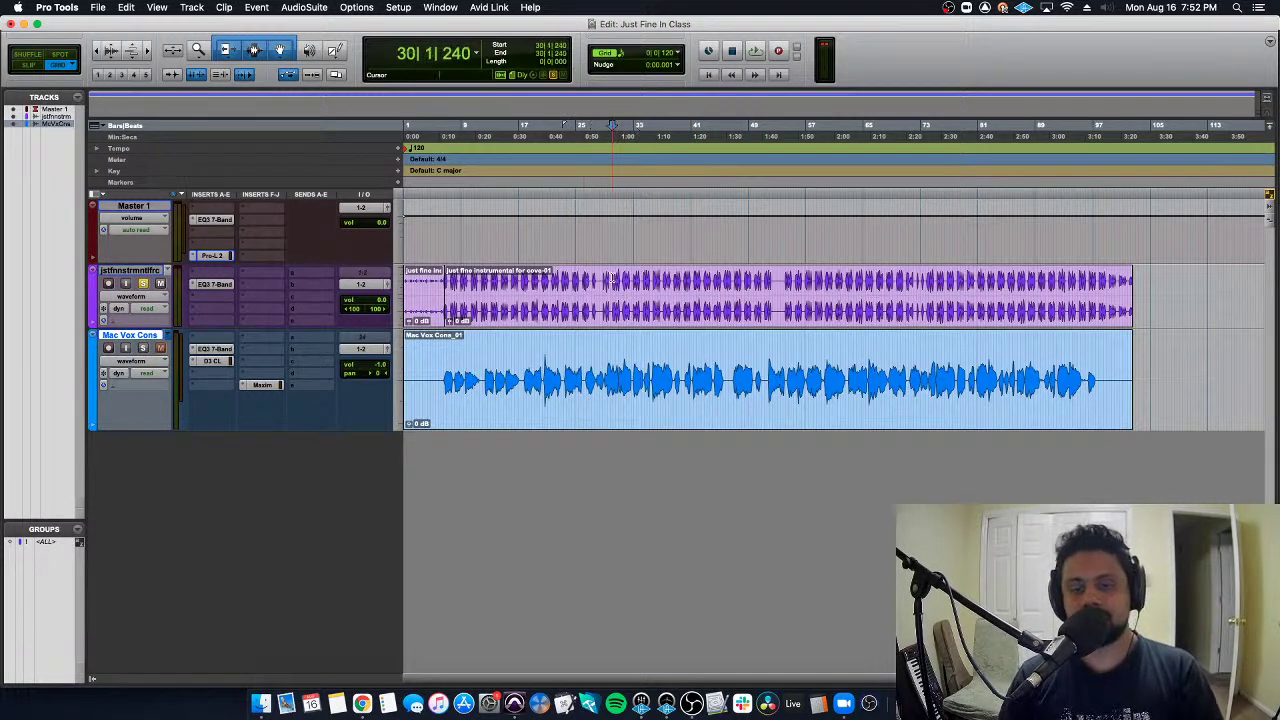
left_click(236, 297)
mouse_move(251, 297)
mouse_move(345, 336)
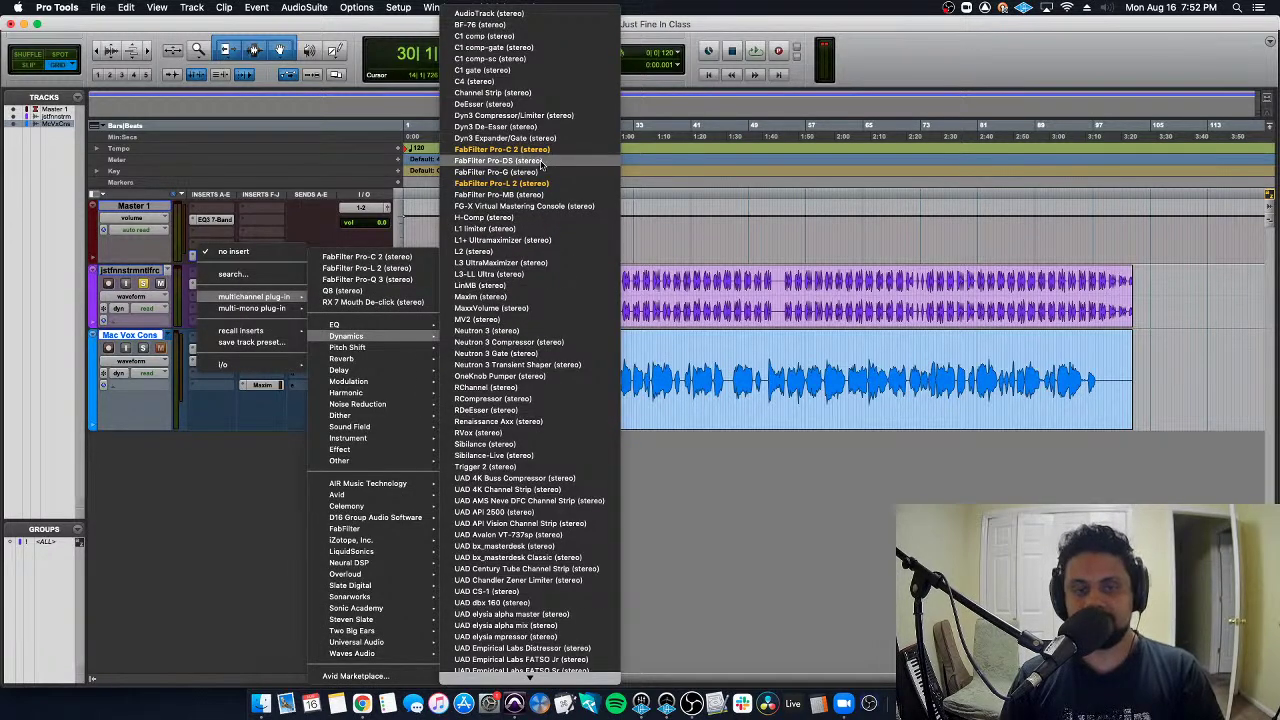
left_click(548, 118)
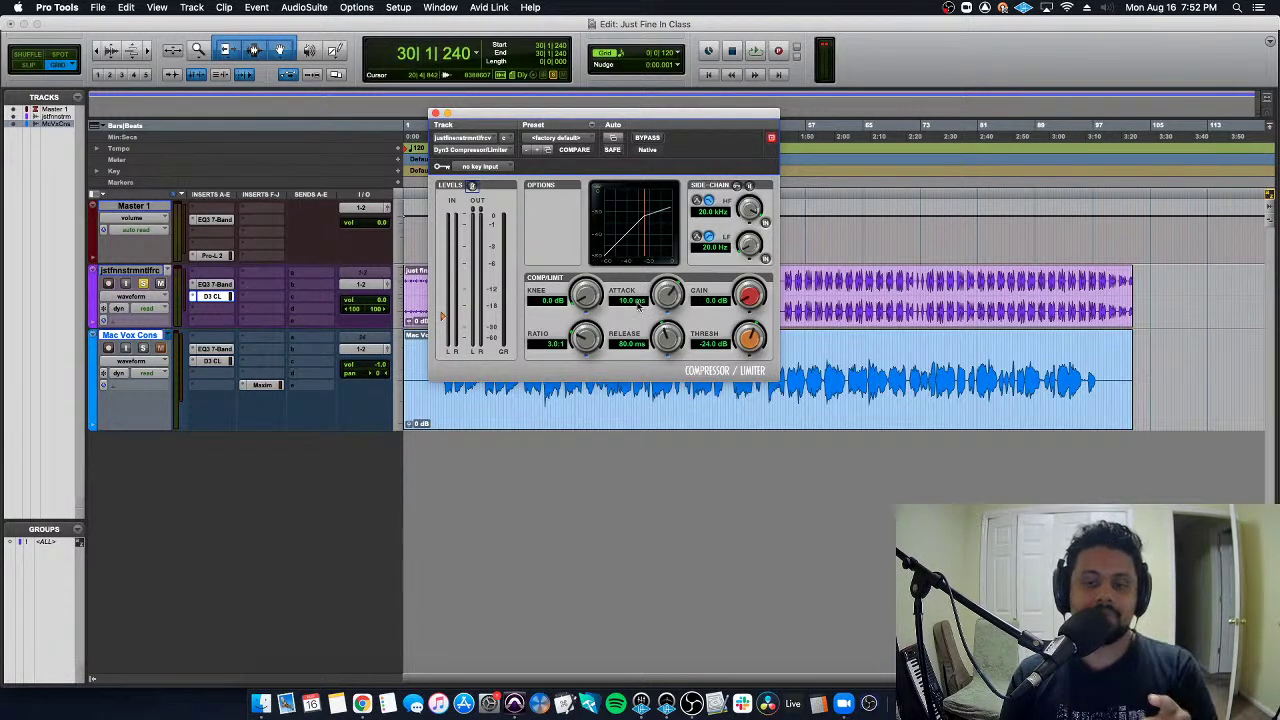
Set the instrumental compressor's attack to 28.8 ms, release to 143.6 ms and threshold to -8.3 dB while auditioning the track
left_click_drag(663, 300, 664, 284)
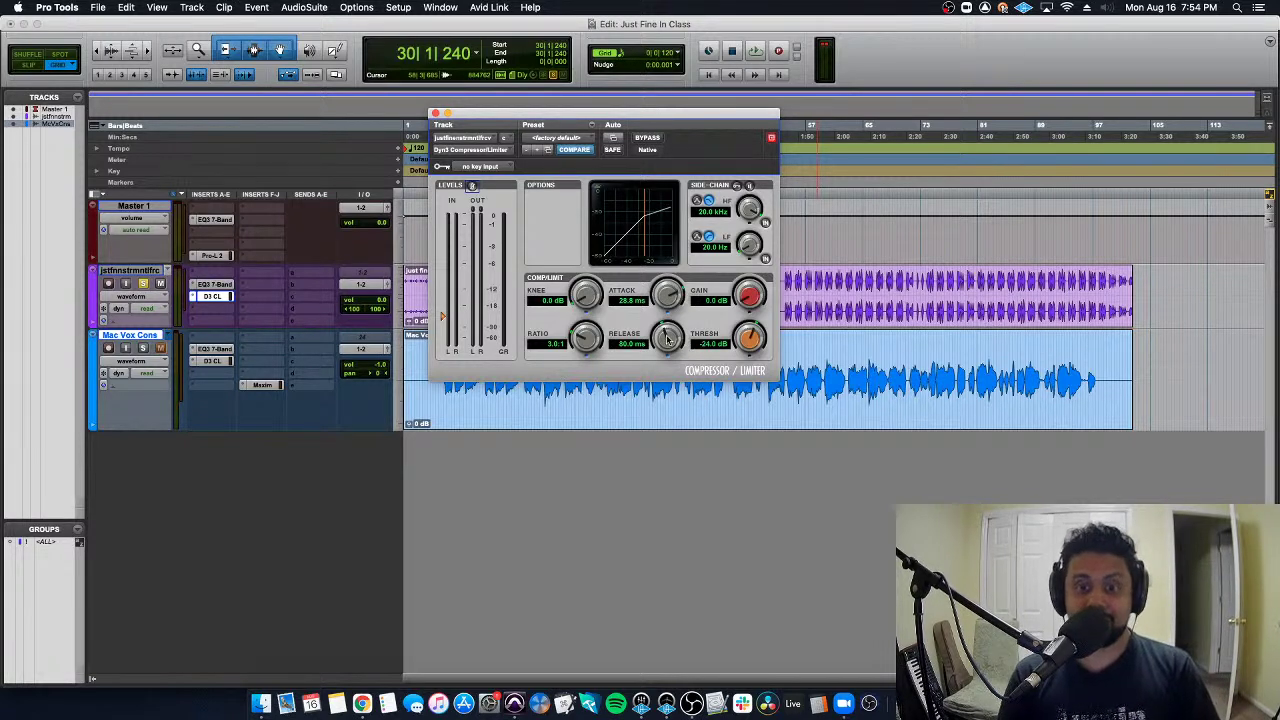
left_click_drag(671, 341, 668, 333)
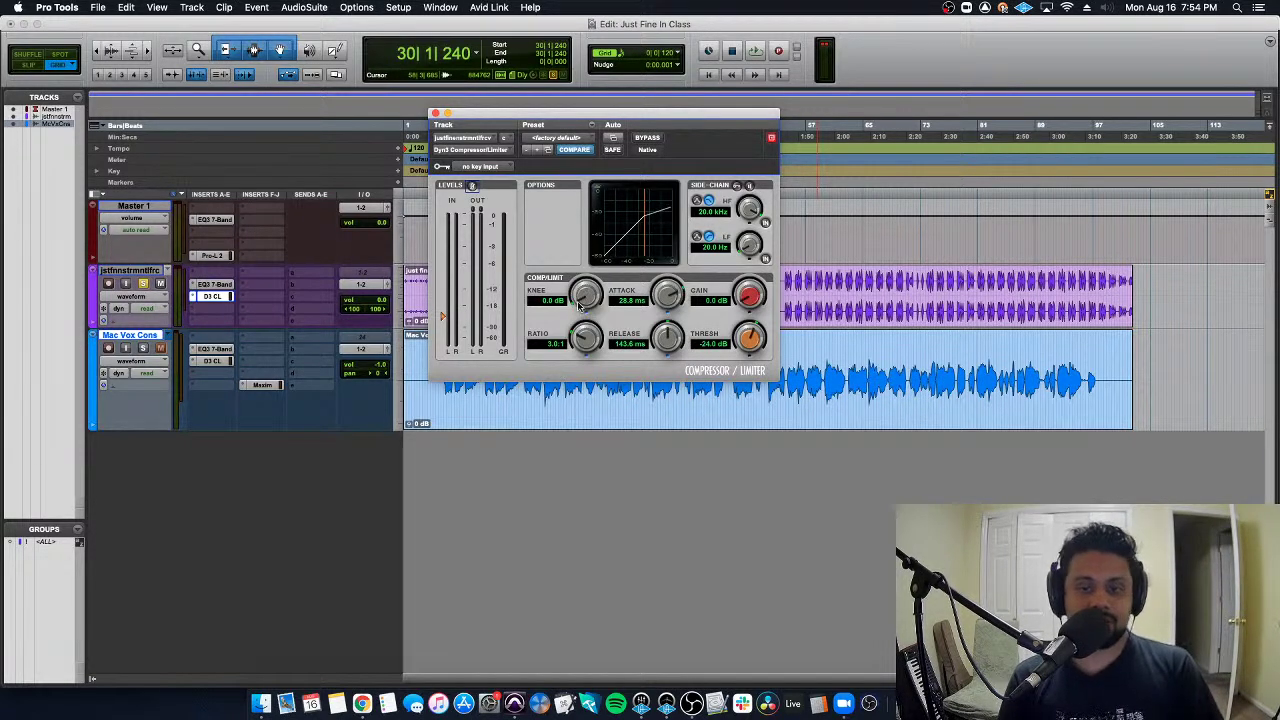
key("space")
key("space")
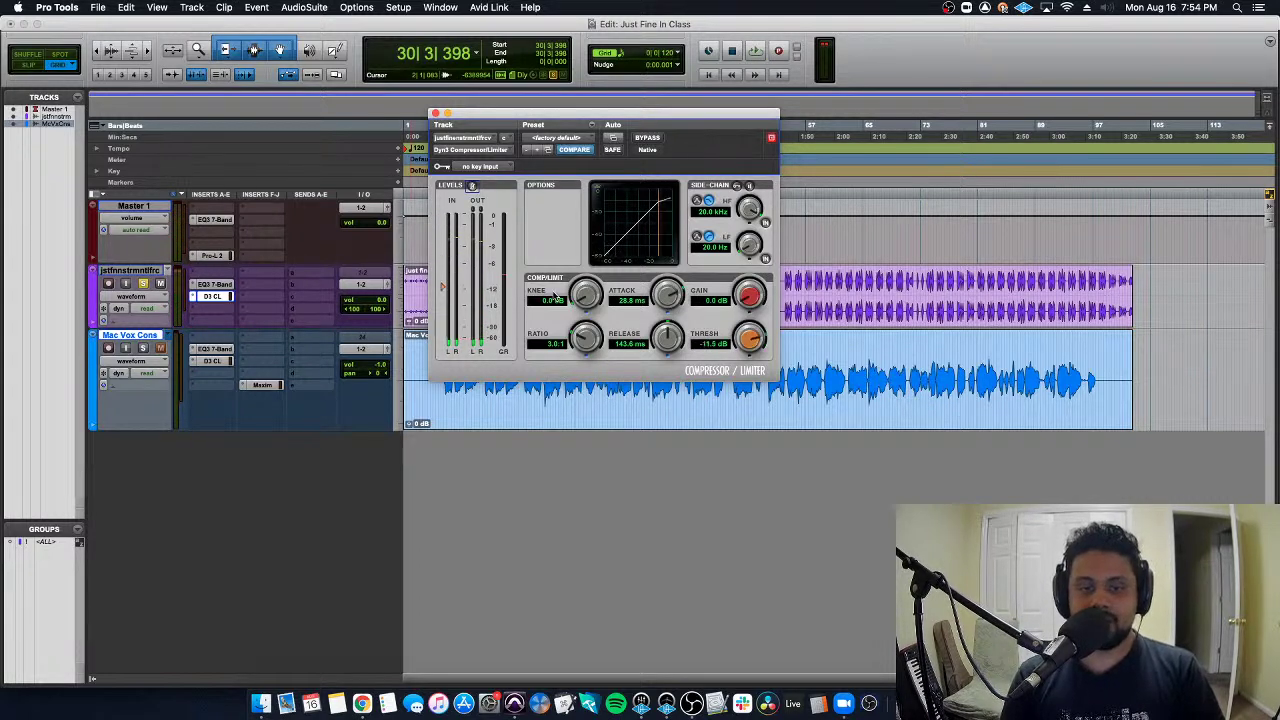
key("space")
key("space")
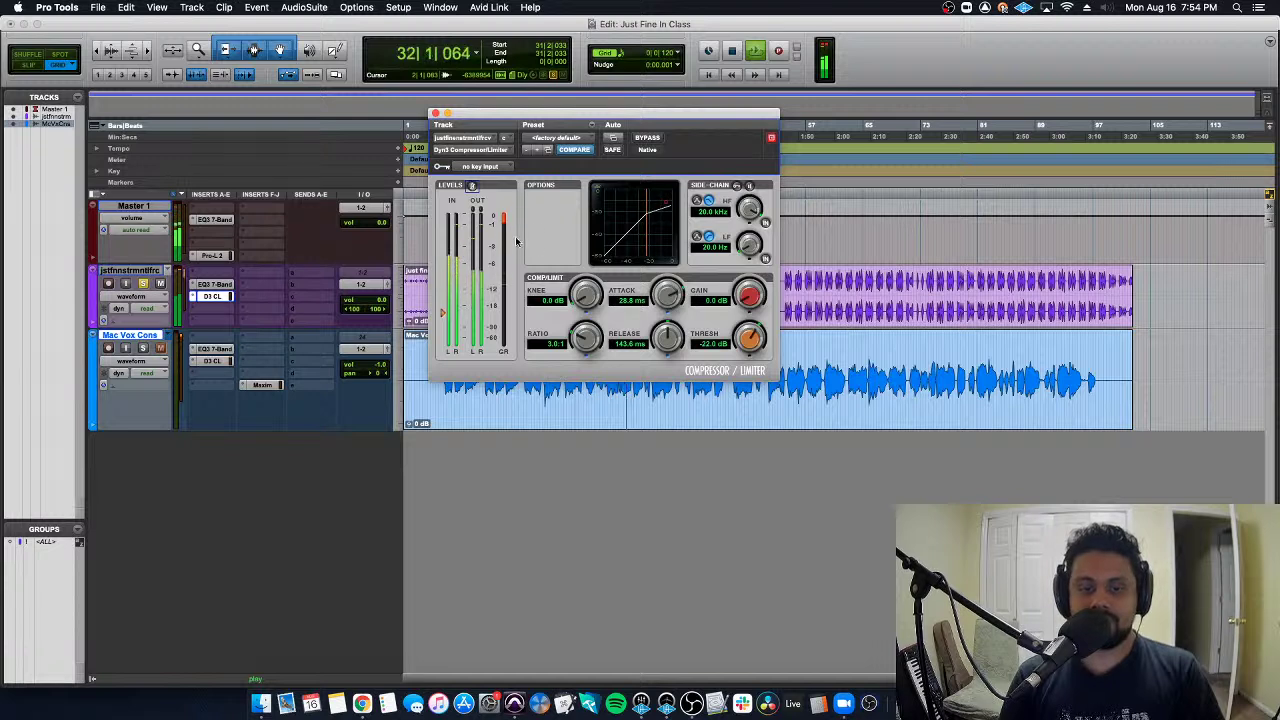
mouse_move(444, 316)
left_mouse_down()
mouse_move(444, 246)
mouse_move(443, 272)
left_mouse_up()
key("space")
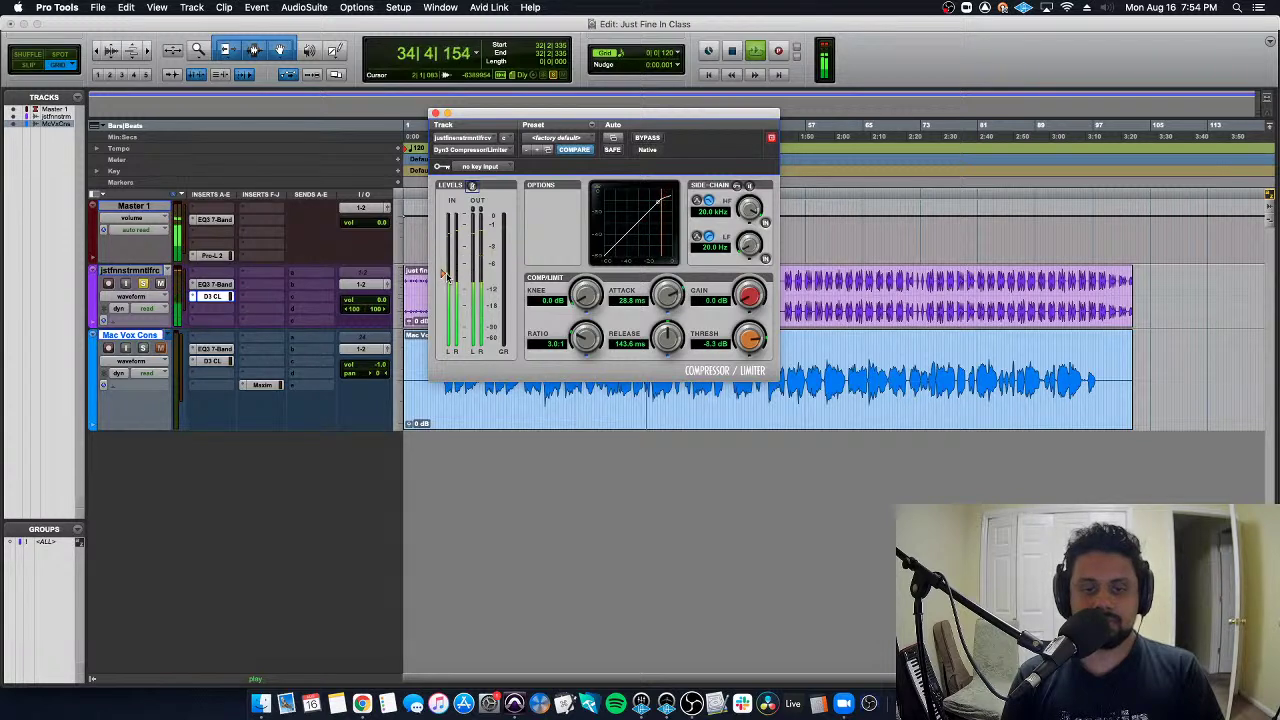
Set the compressor's ratio to 4.0:1, gain to 1.0 dB, release to 178.4 ms and threshold to -9.6 dB during playback
left_click_drag(593, 342, 667, 336)
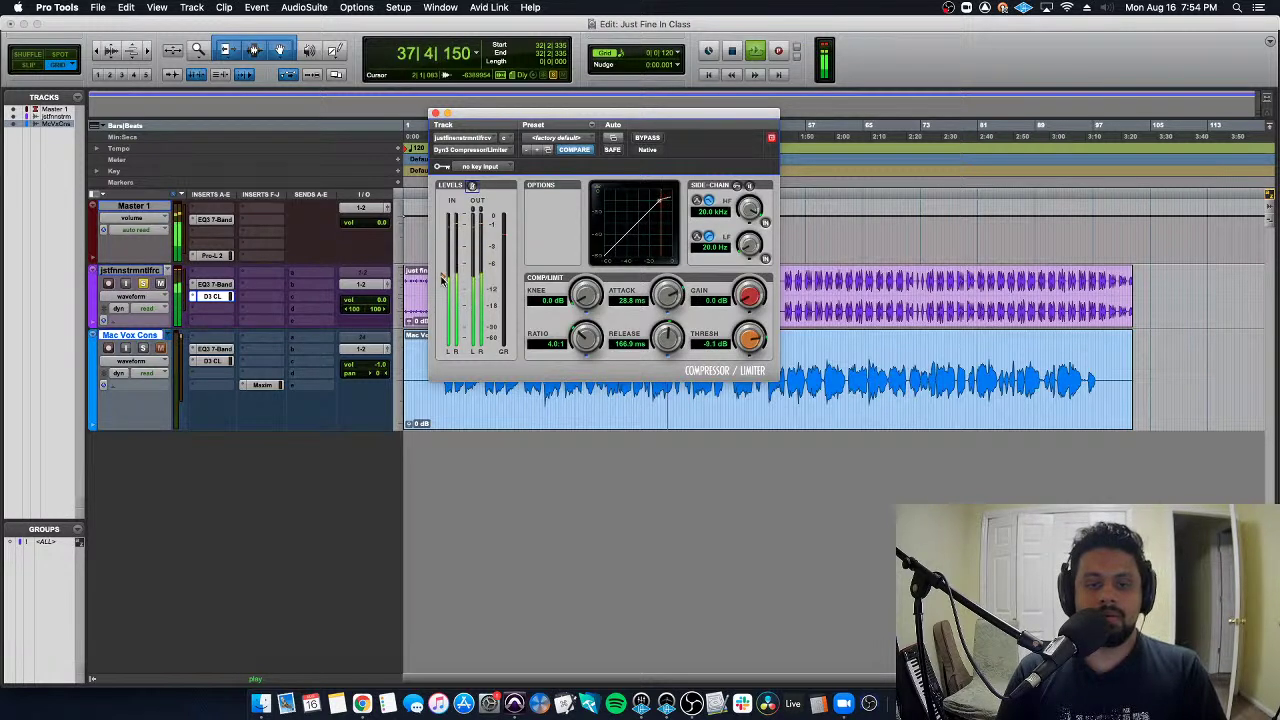
left_click_drag(443, 273, 443, 286)
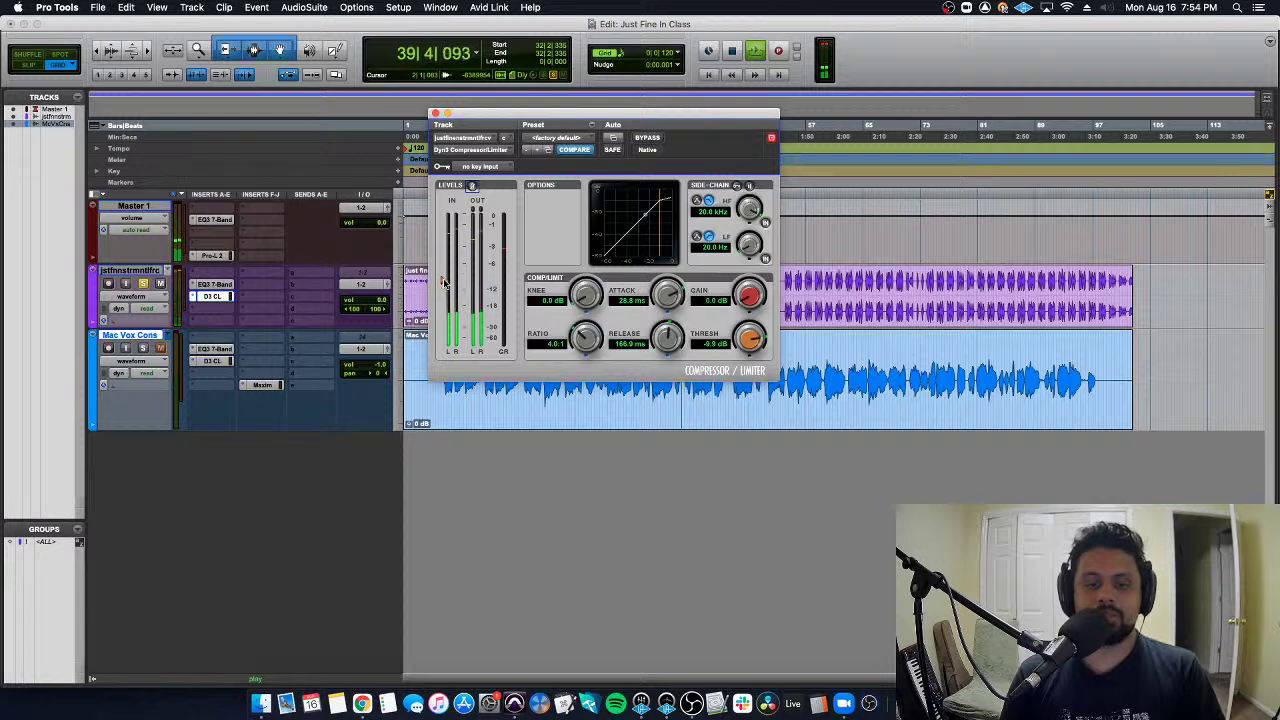
left_click_drag(443, 286, 446, 282)
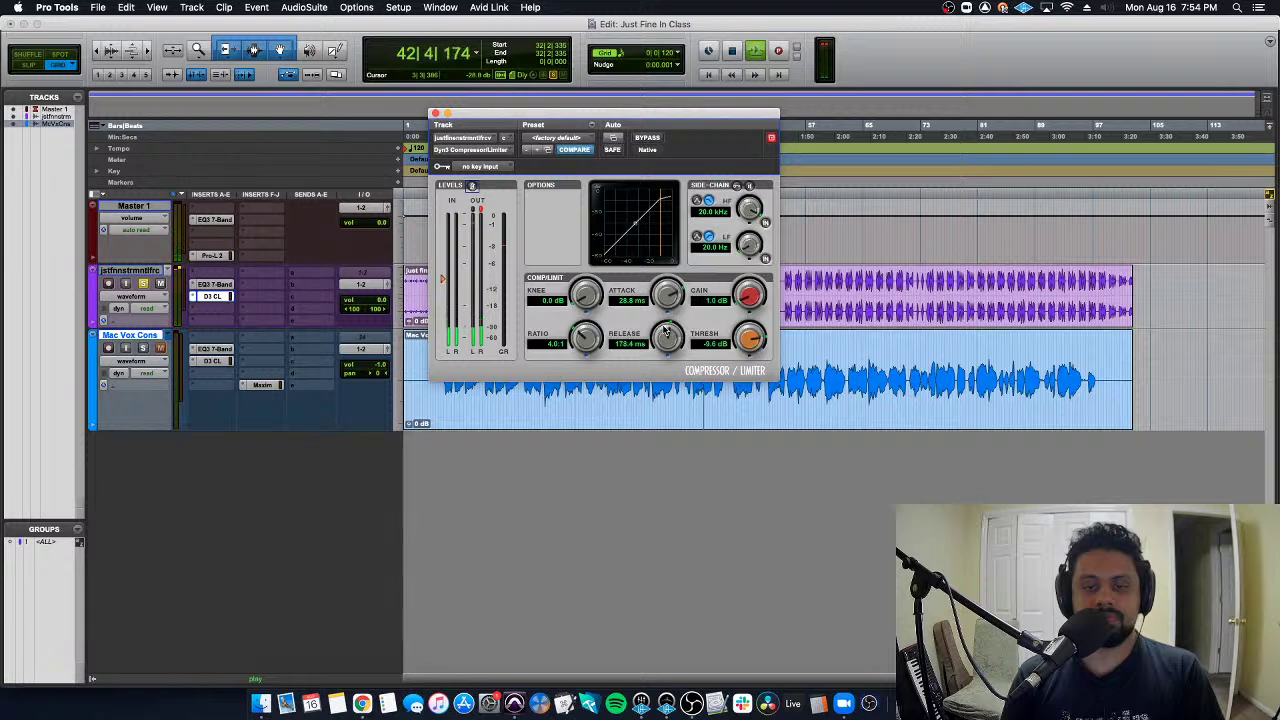
Set the compressor's release to 161.4 ms and threshold to -9.9 dB, and clear the output clip indicator
mouse_move(665, 332)
left_mouse_down()
mouse_move(661, 346)
mouse_move(660, 330)
left_mouse_up()
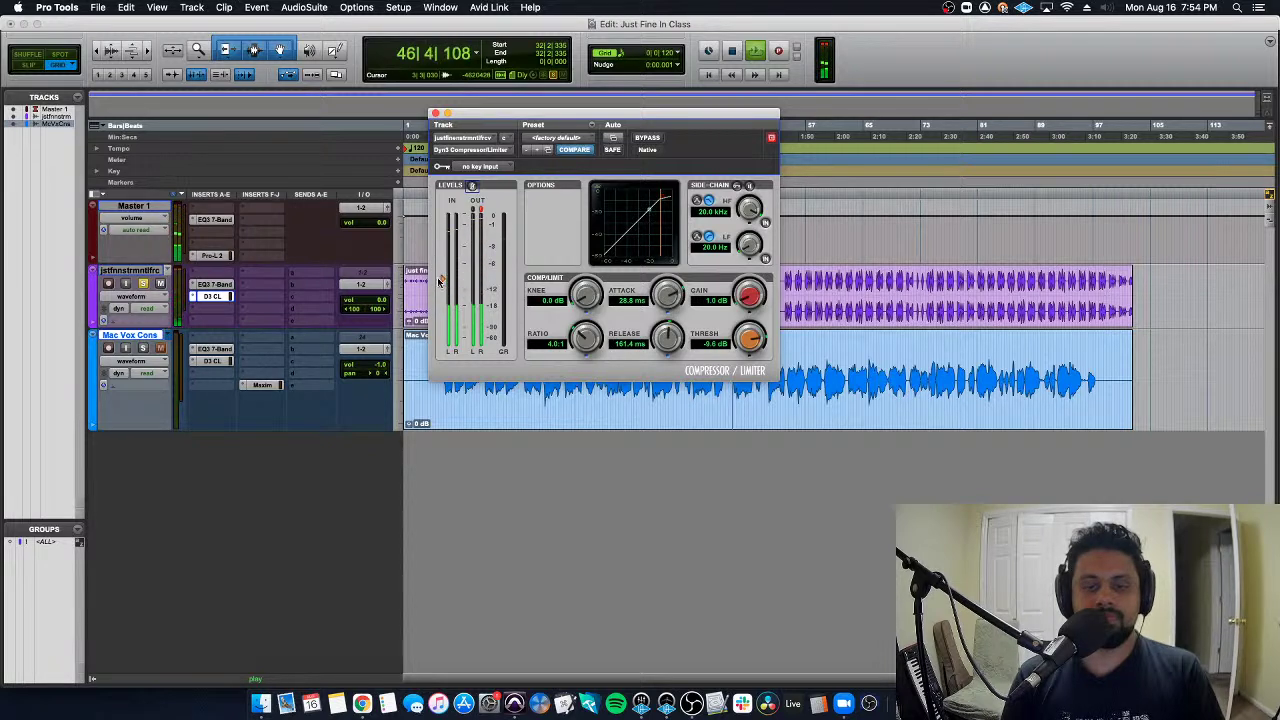
left_click_drag(439, 282, 439, 284)
left_click(481, 210)
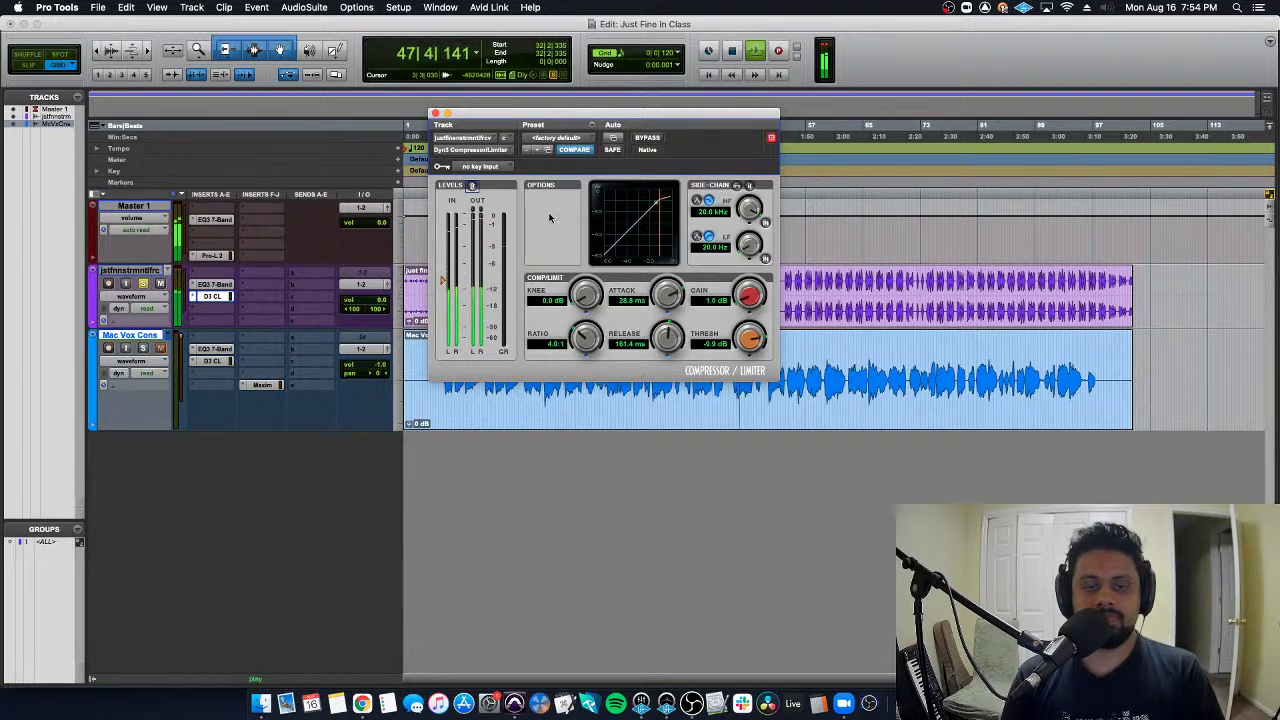
Return the compressor's gain to 0.0 dB, clear the output clip indicator and set the threshold to -10.4 dB while playing the instrumental
key("space")
left_click_drag(751, 297, 751, 338)
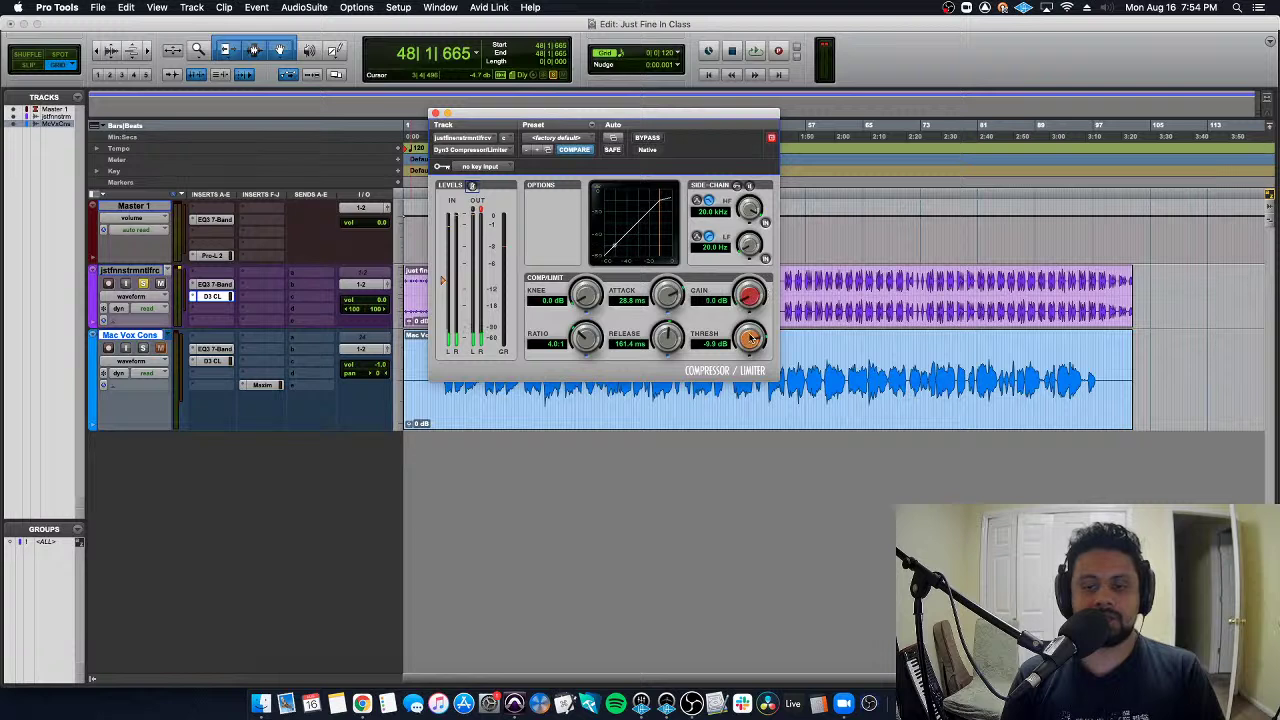
left_click(481, 210)
key("space")
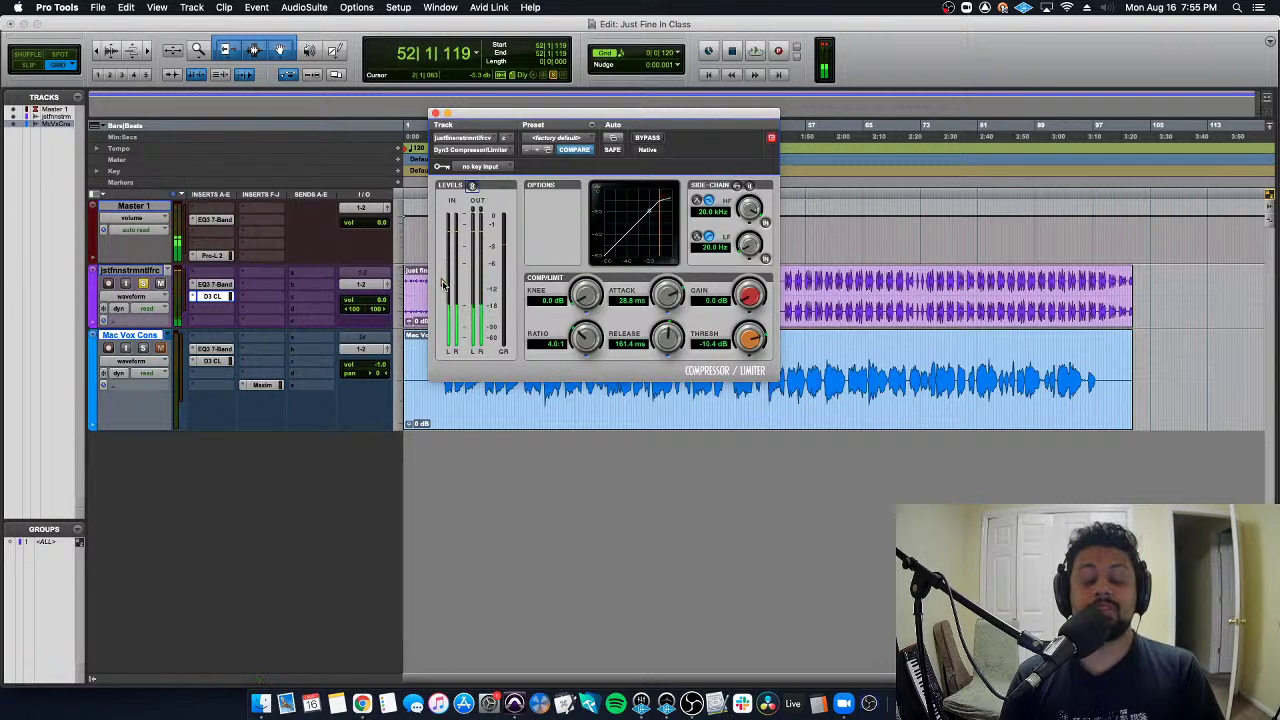
key("space")
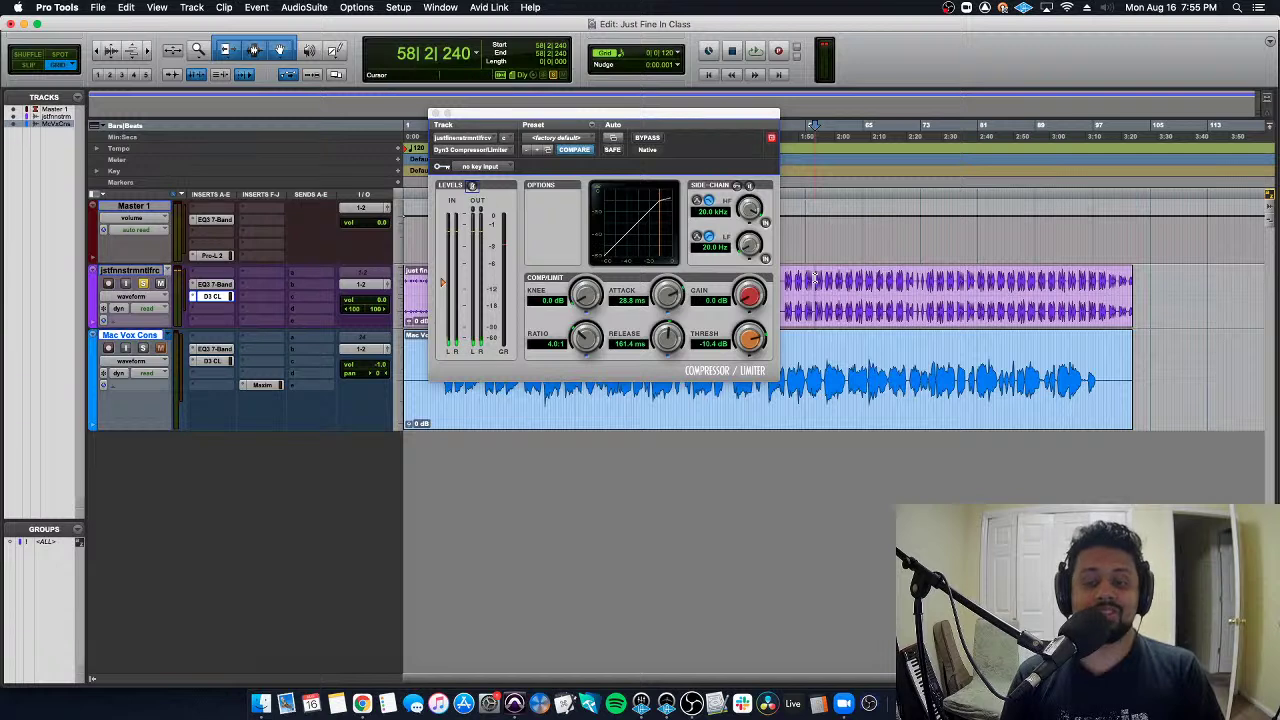
Bypass the instrumental's compressor and play from 58|2|240 to hear the uncompressed sound
left_click(660, 151)
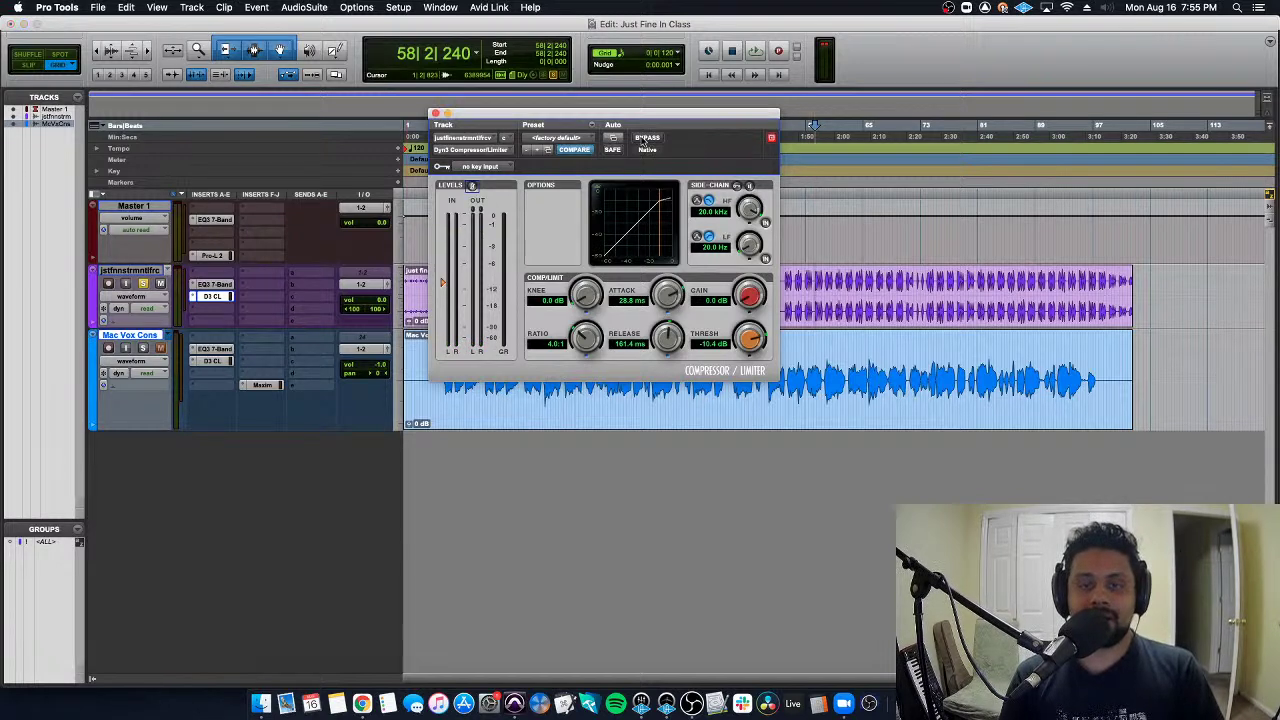
left_click(647, 139)
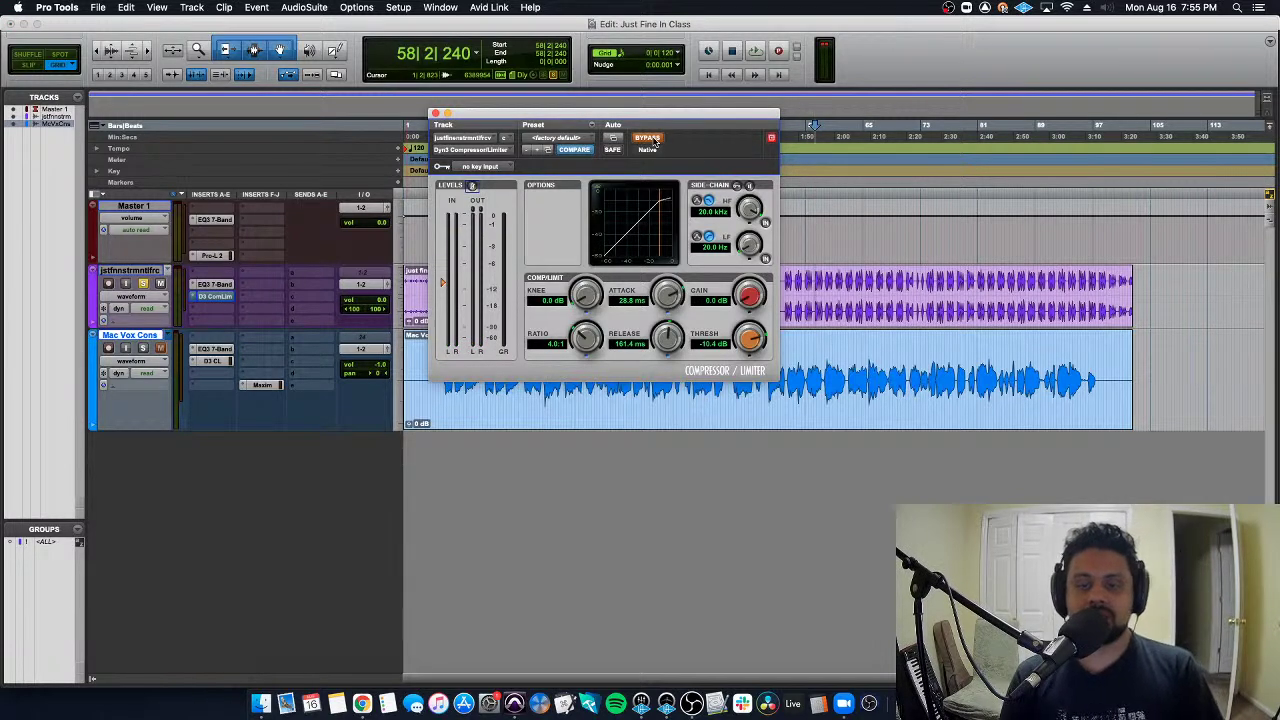
key("space")
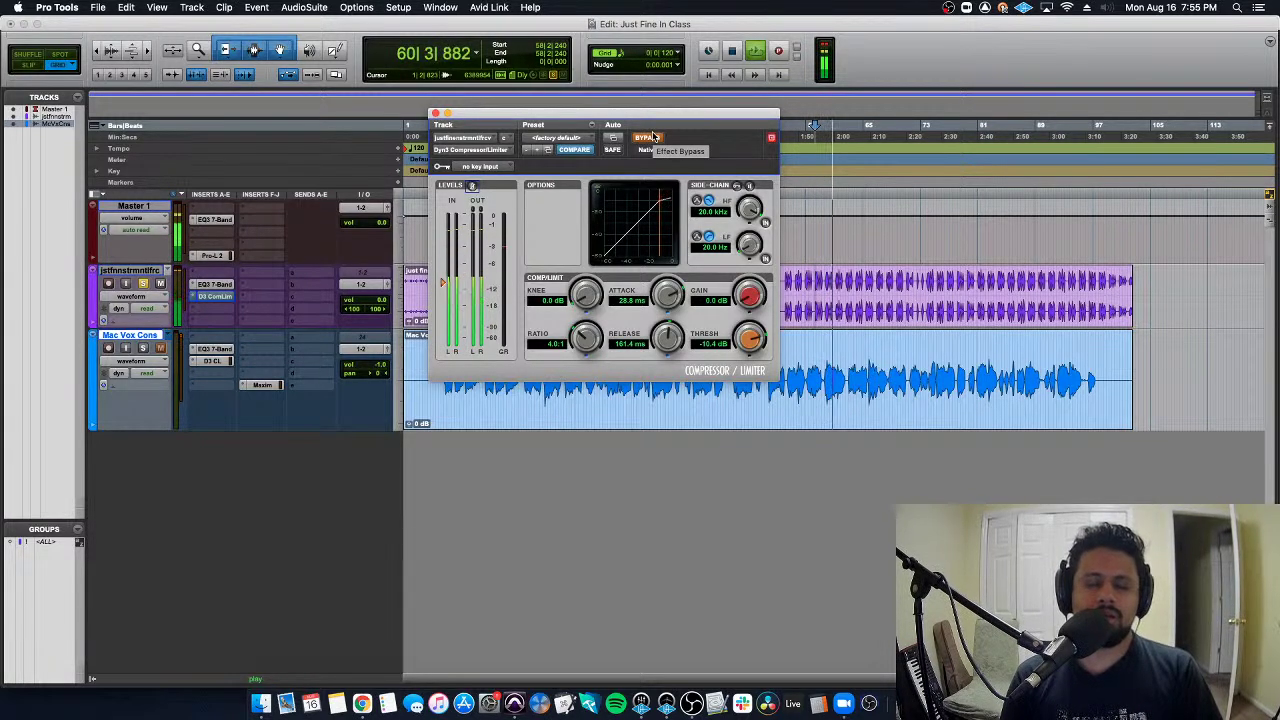
Toggle the instrumental compressor's bypass during playback to compare the processed and unprocessed sound, leaving the compressor active
left_click(648, 137)
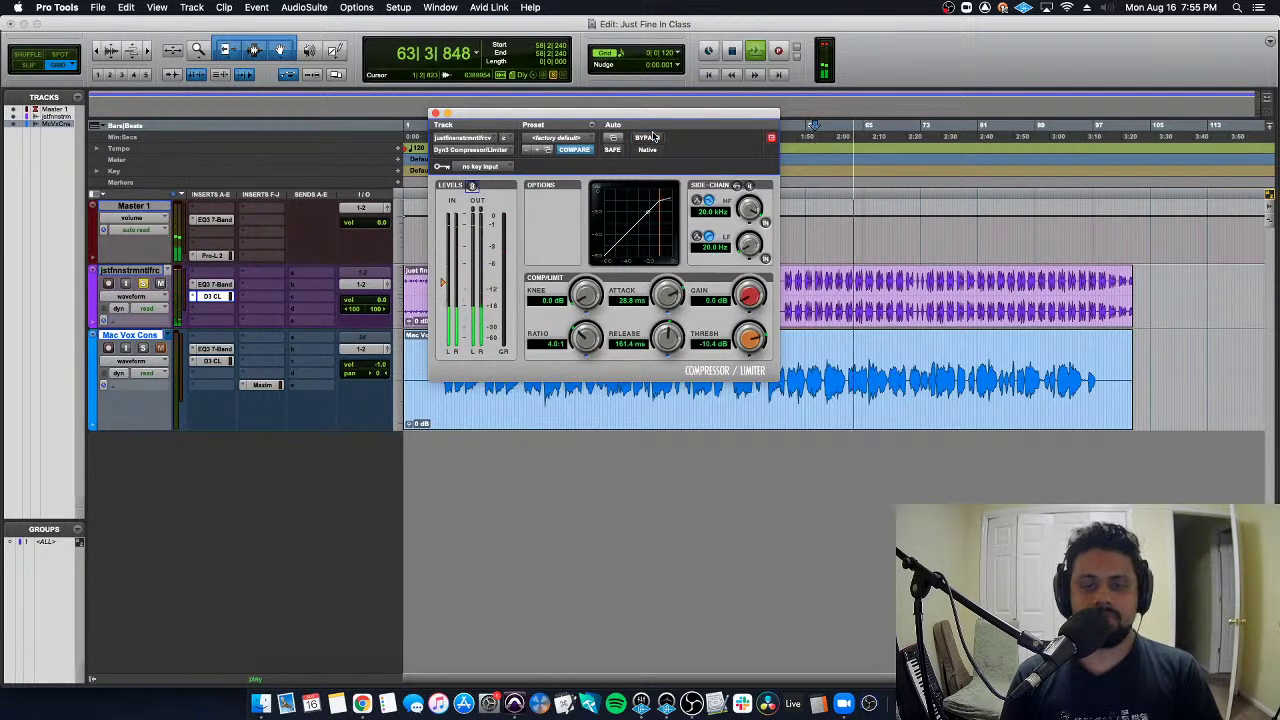
left_click(650, 137)
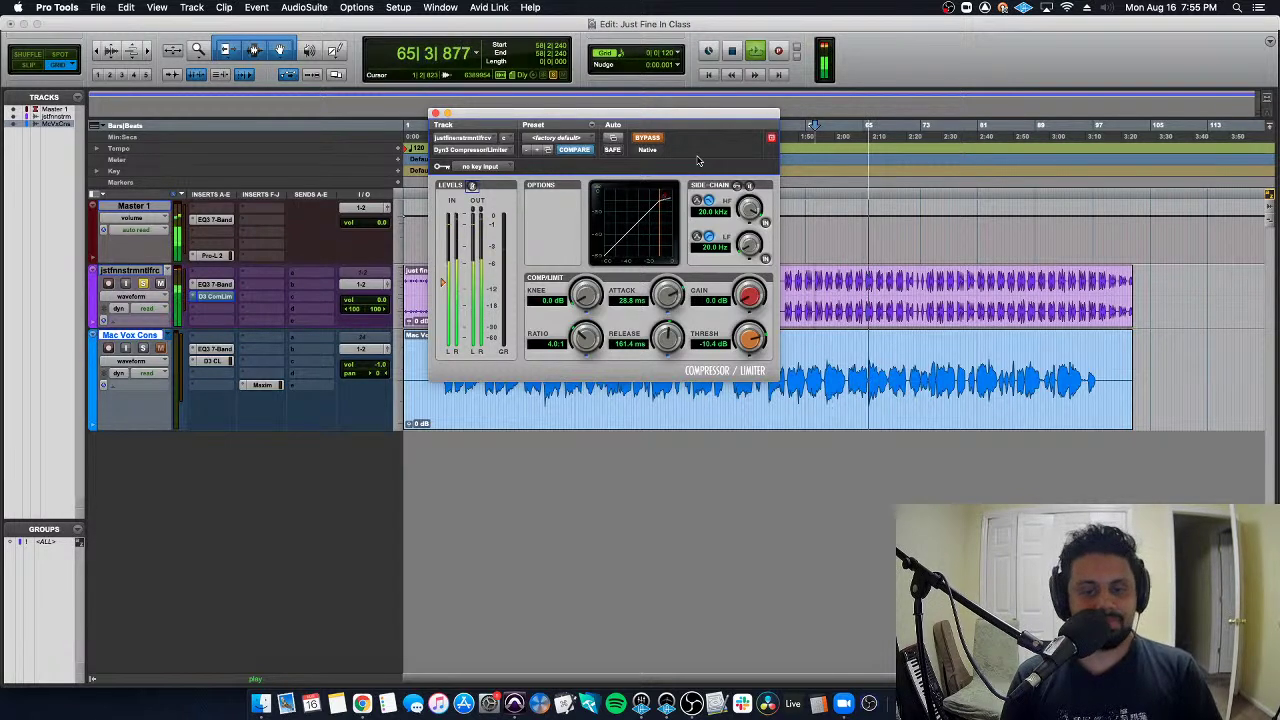
left_click(648, 137)
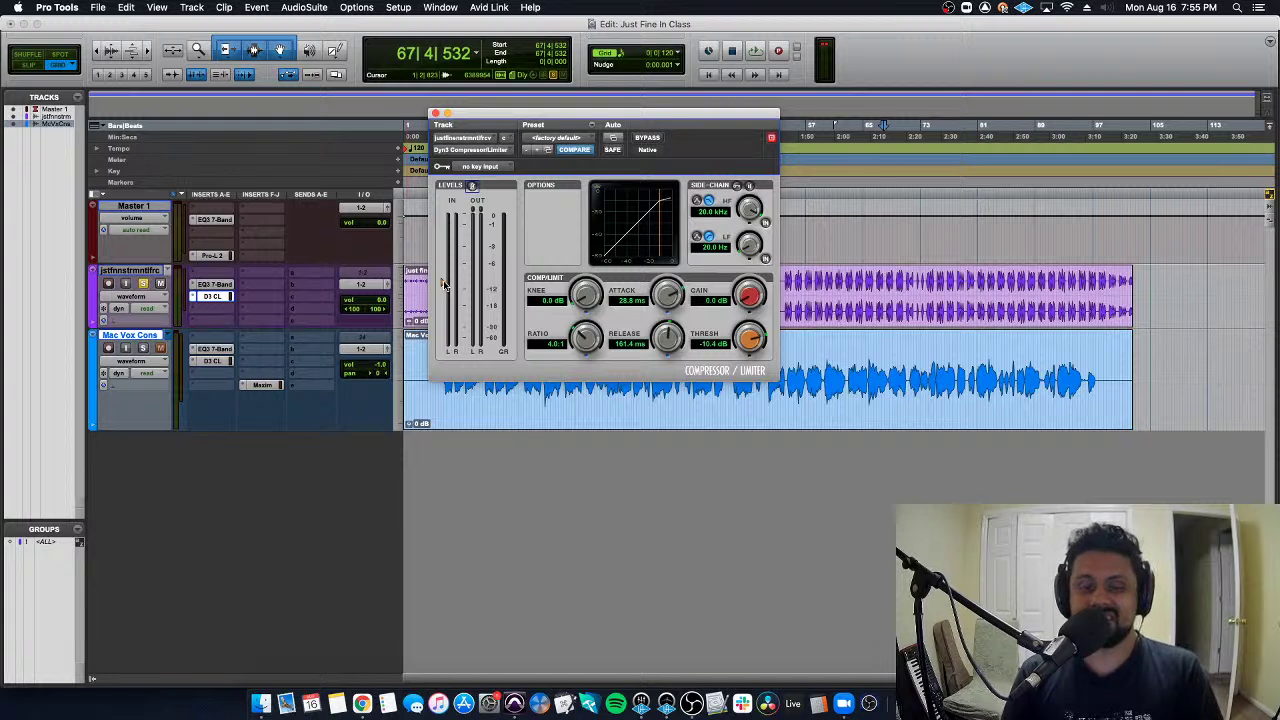
Set the instrumental compressor's threshold to -10.1 dB and release to 164.1 ms while comparing with bypass, then stop playback and close it
key("space")
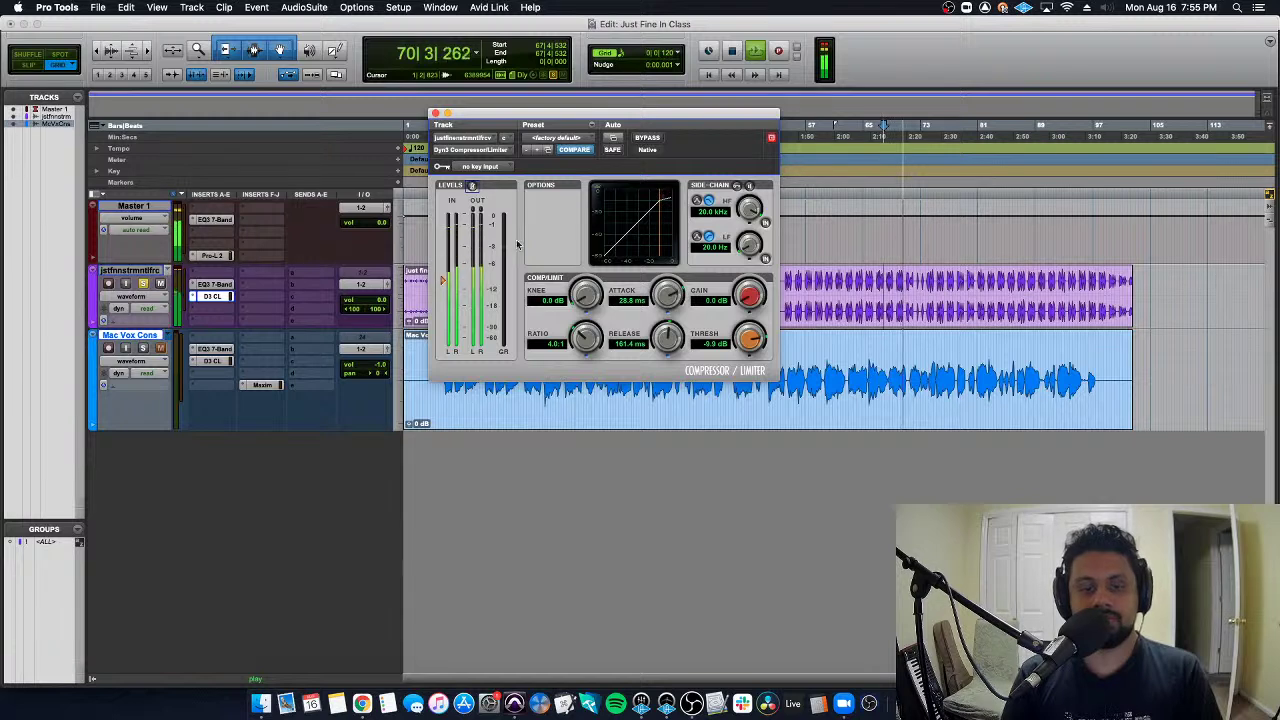
left_click(648, 137)
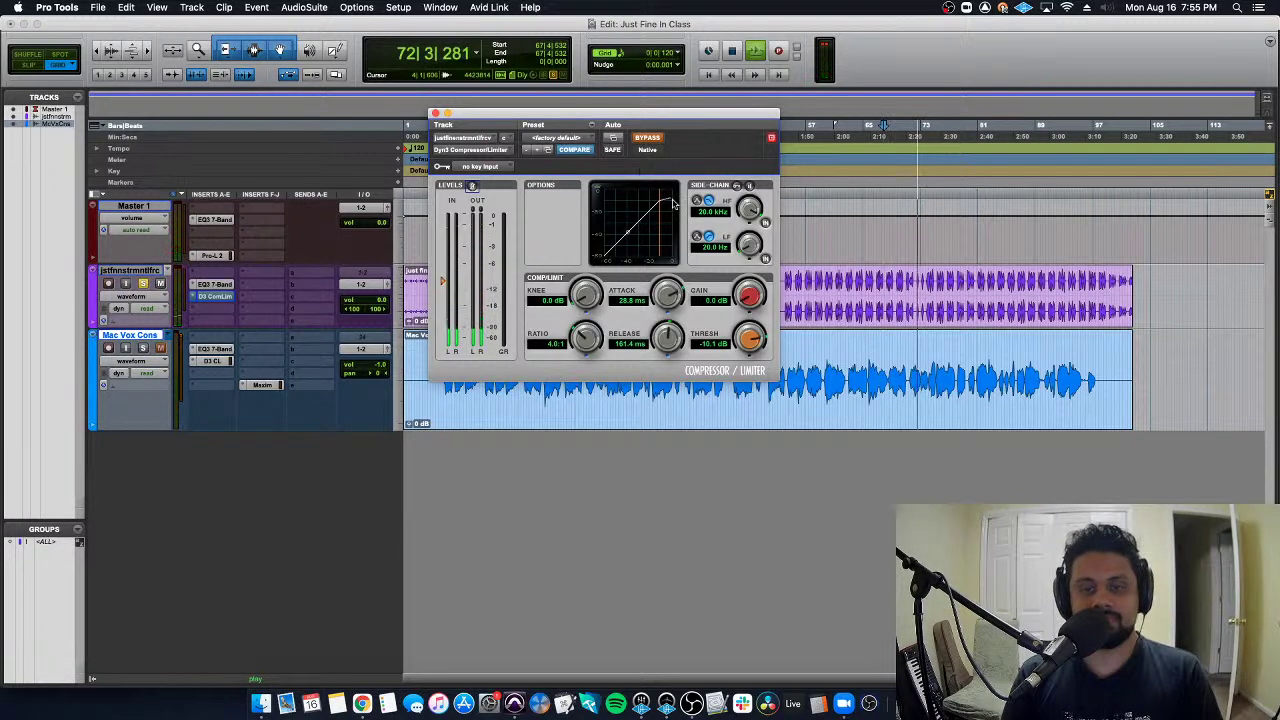
left_click(650, 139)
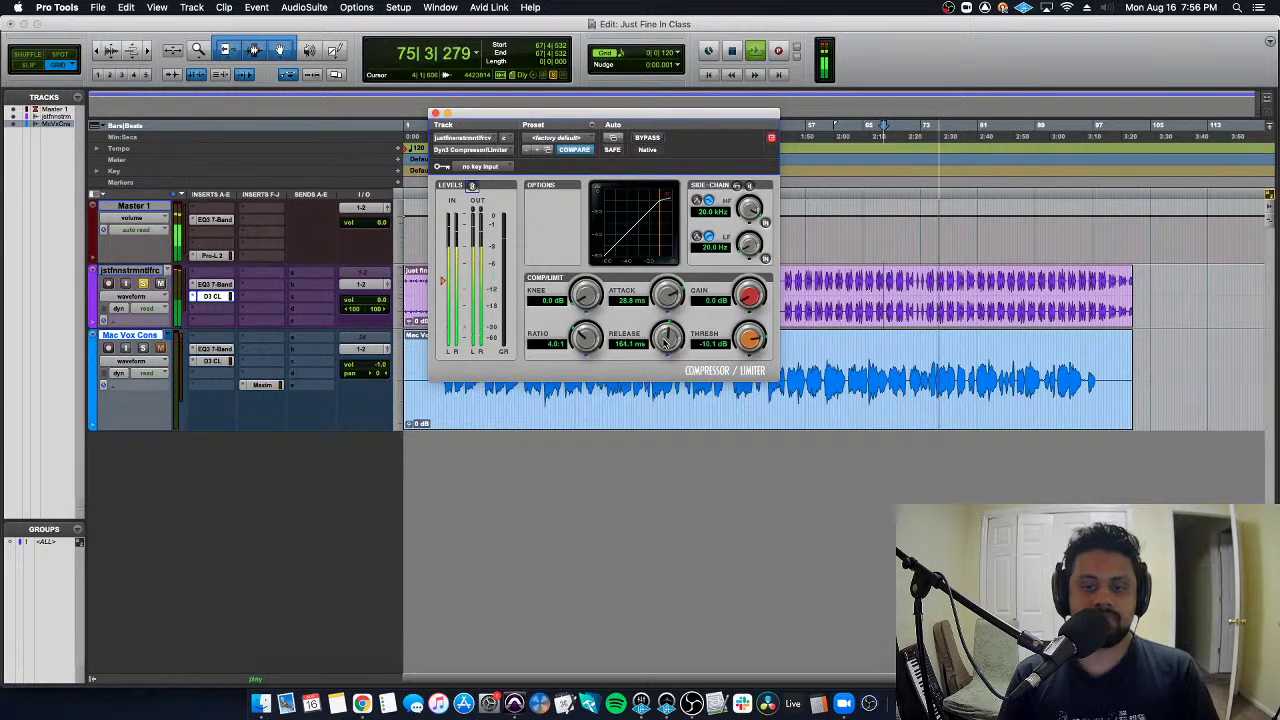
left_click_drag(666, 345, 670, 338)
key("space")
left_click(435, 114)
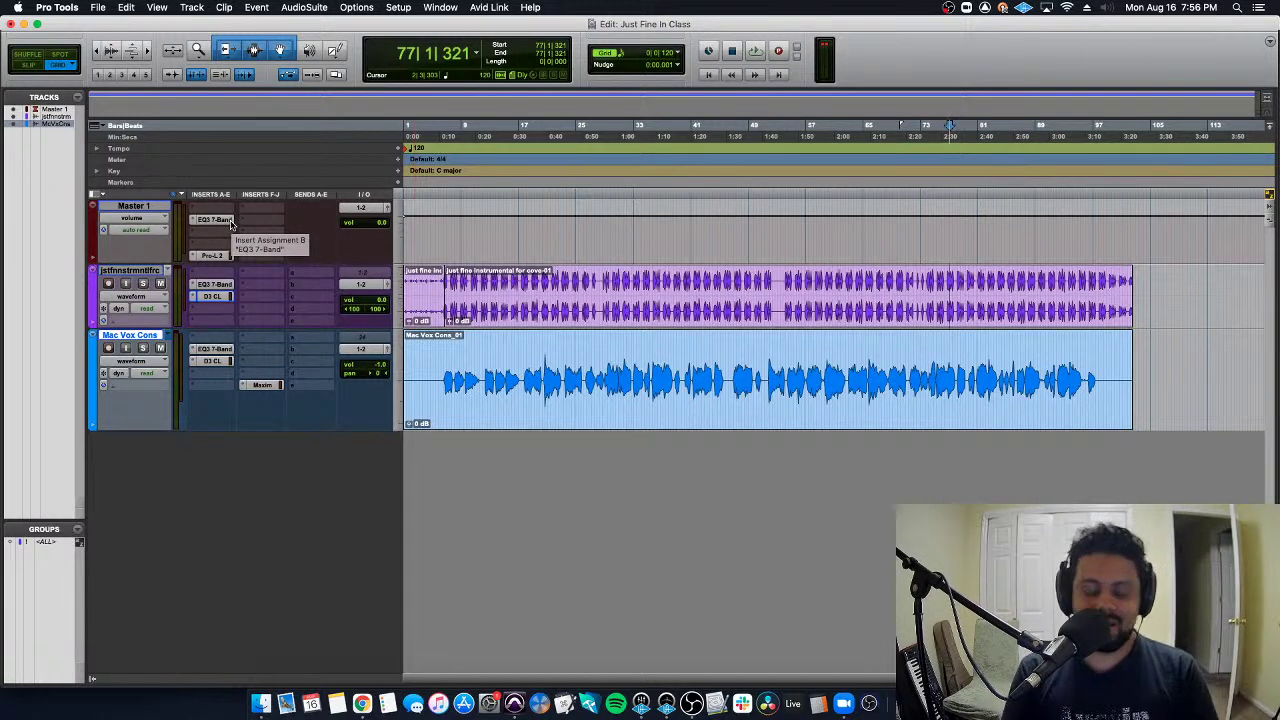
Play the mix from 17|4|600 with all inserts on every track bypassed, and re-enable them during playback to compare
key("super+equal")
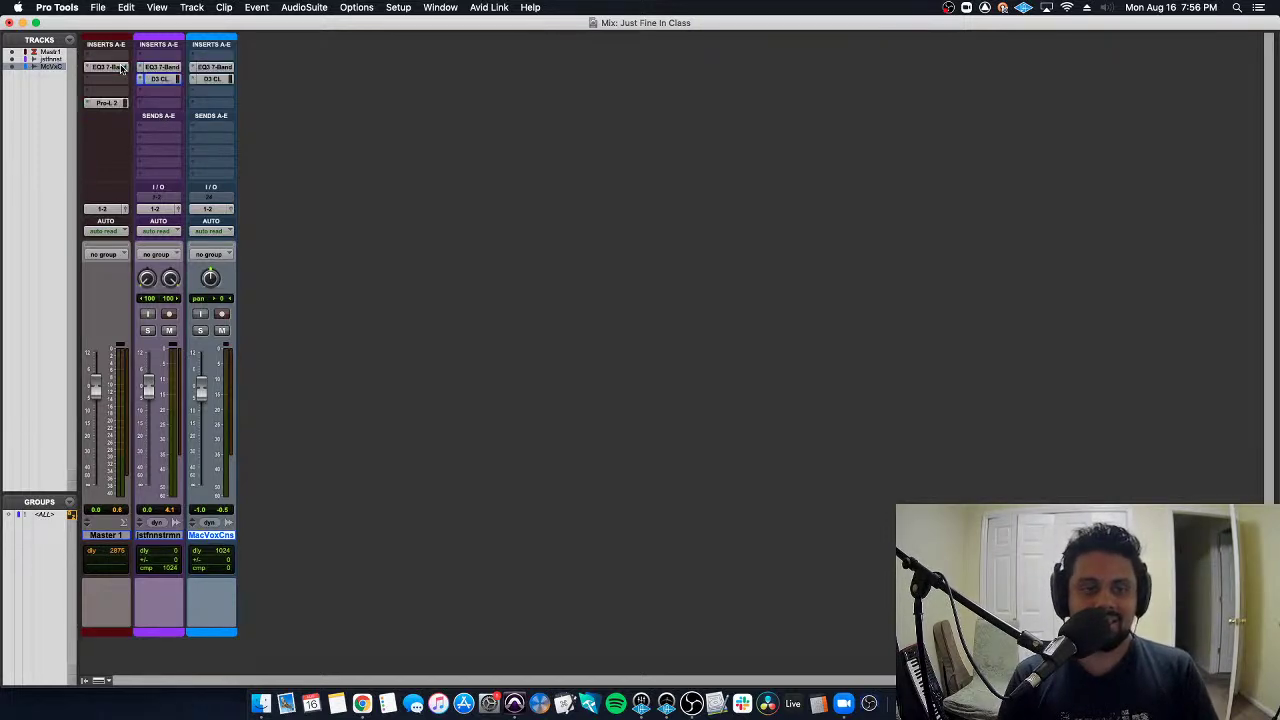
key("super+equal")
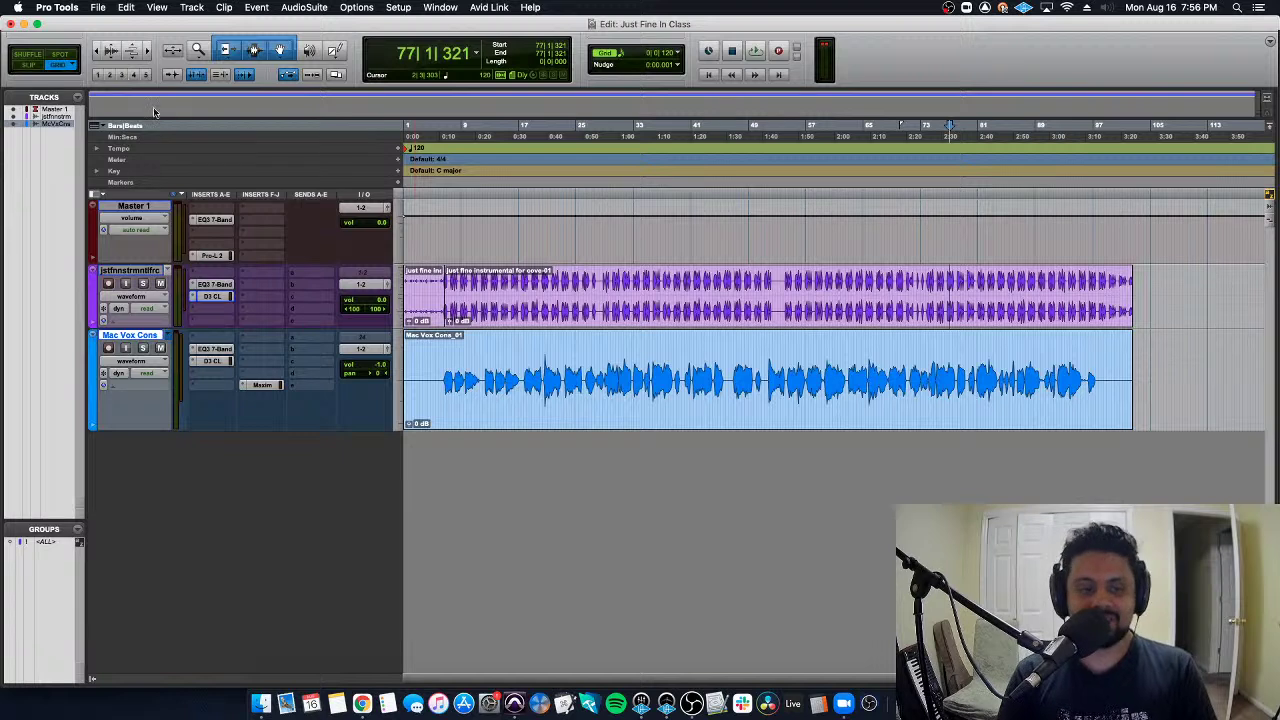
left_click(522, 349)
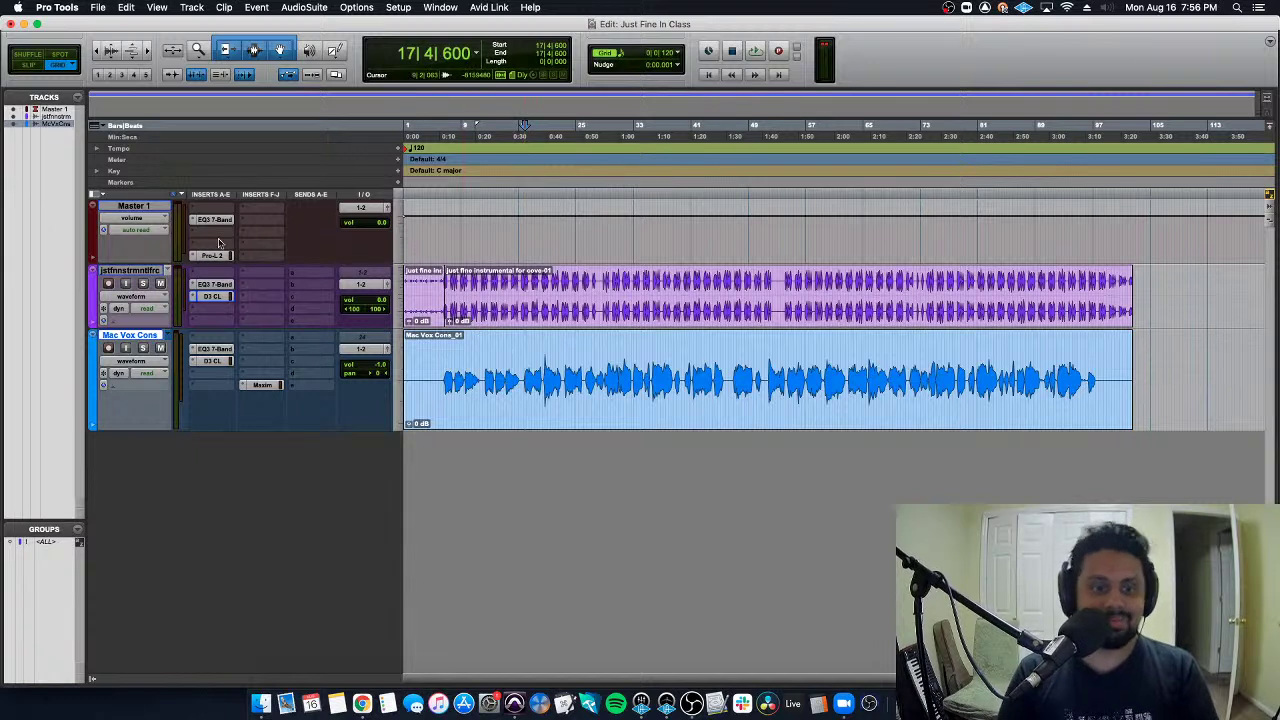
left_click(222, 220, "alt+super")
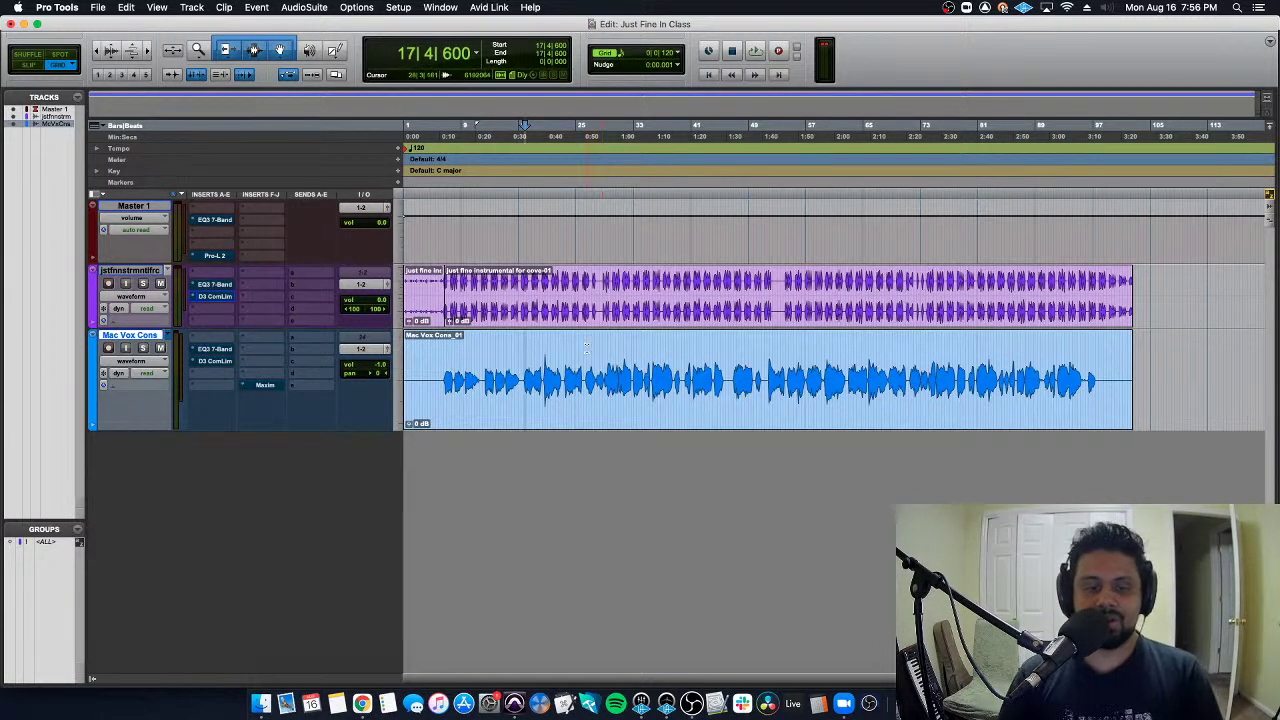
key("space")
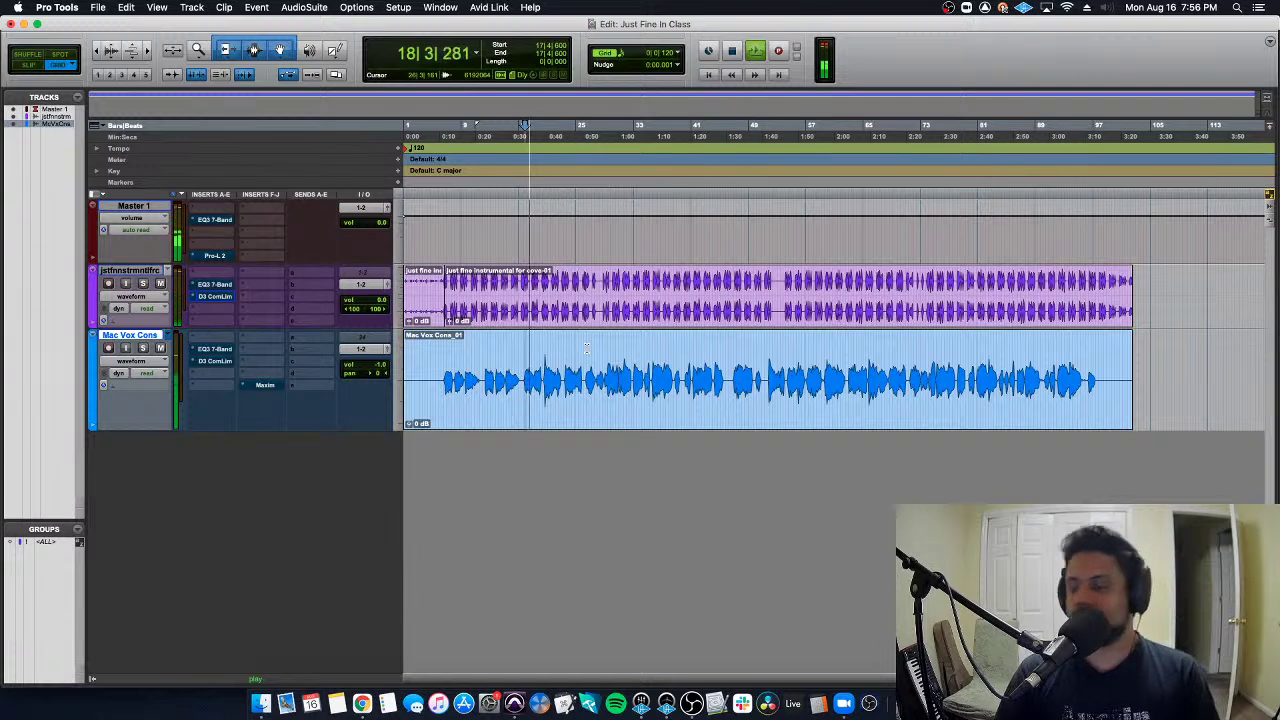
left_click(222, 220, "alt+super")
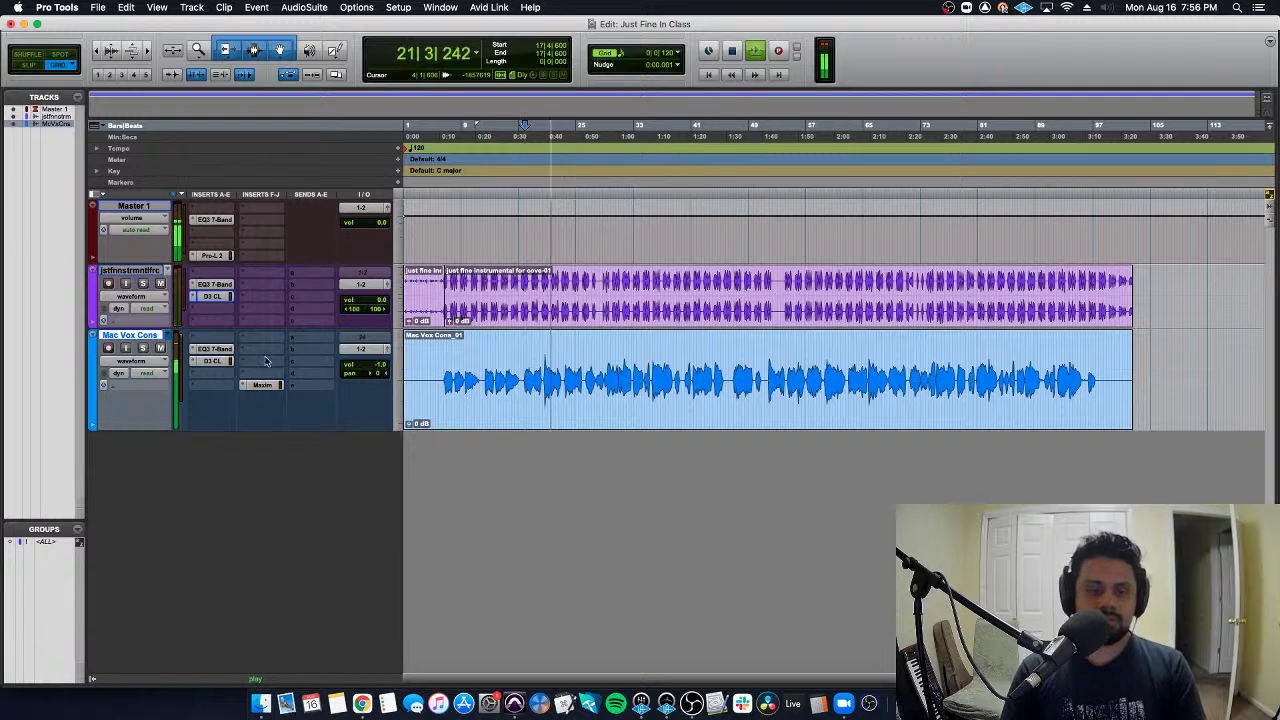
Lower the vocal compressor's gain to 1.0 dB while comparing the playing mix with all inserts bypassed and active
left_click(212, 360)
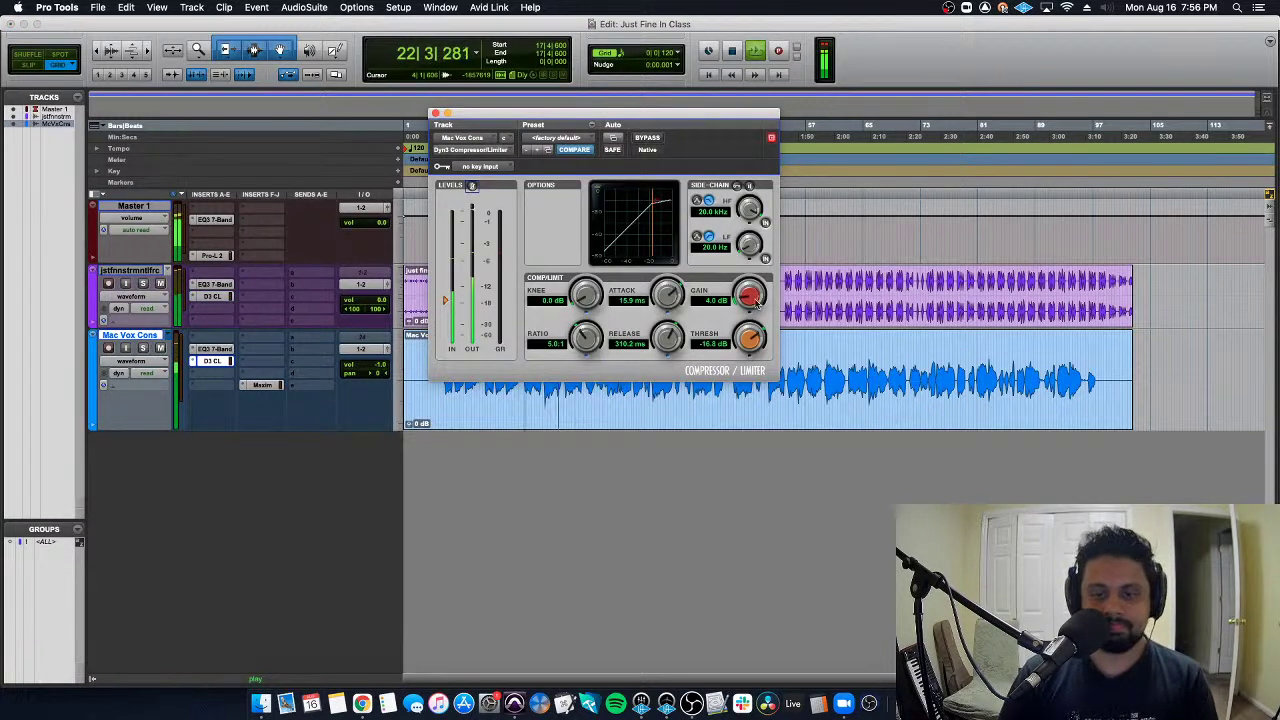
left_click_drag(757, 303, 762, 340)
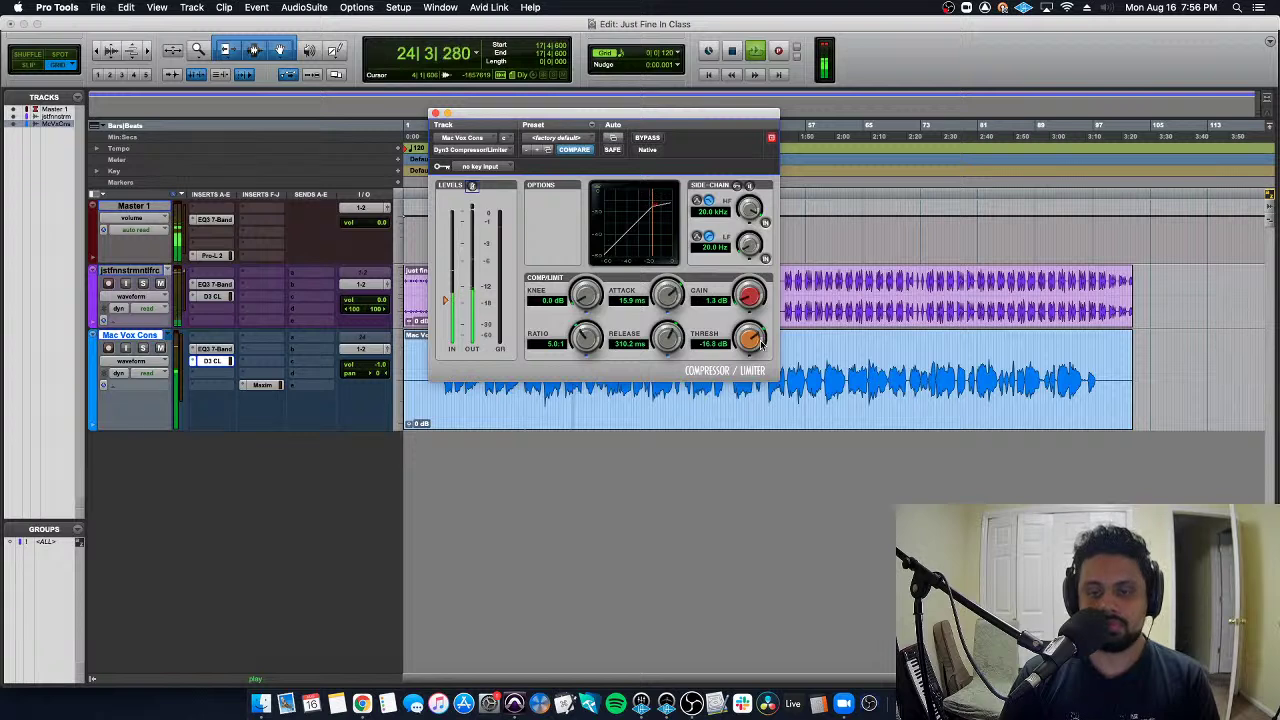
left_click(214, 220, "alt+shift+super")
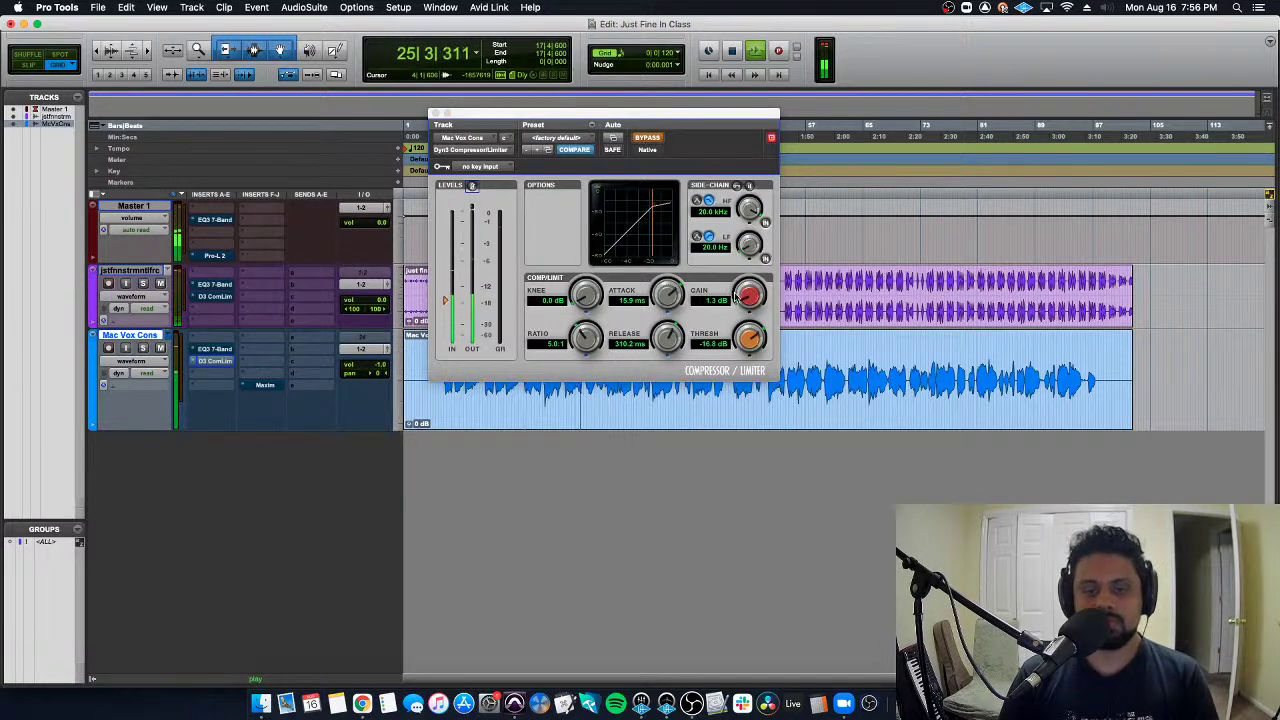
left_click(748, 298)
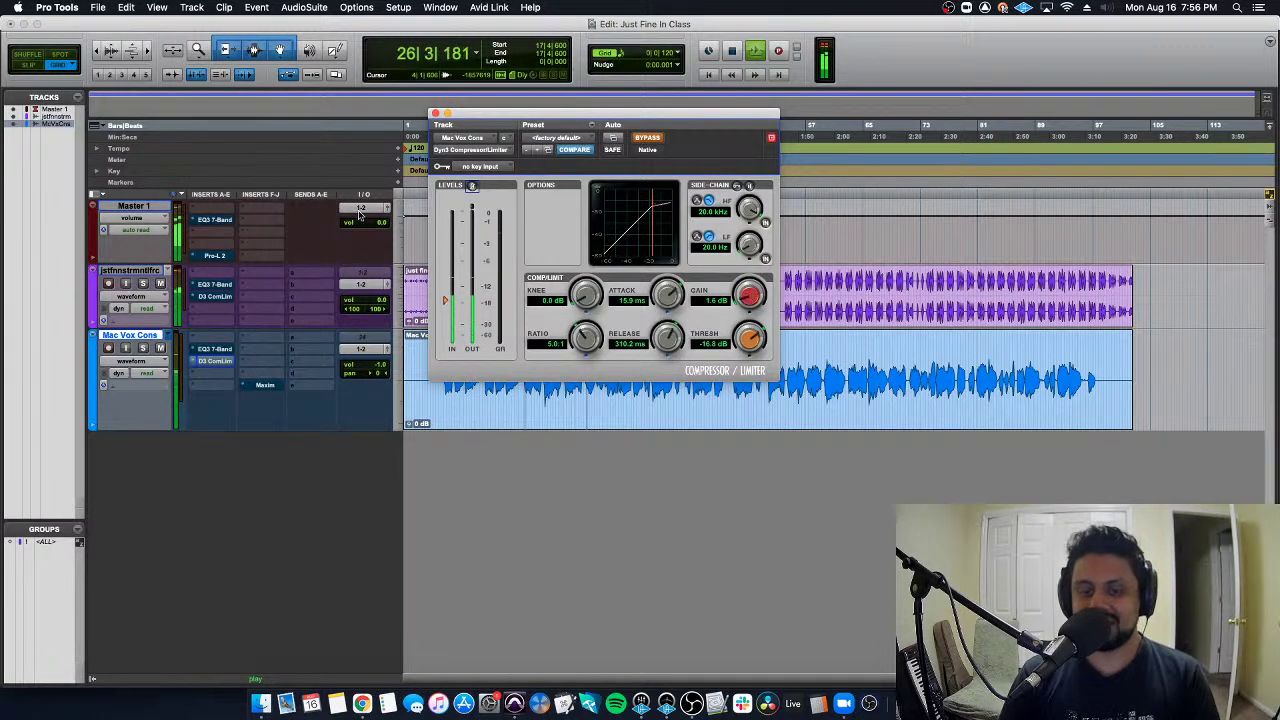
left_click(220, 222, "alt+shift+super")
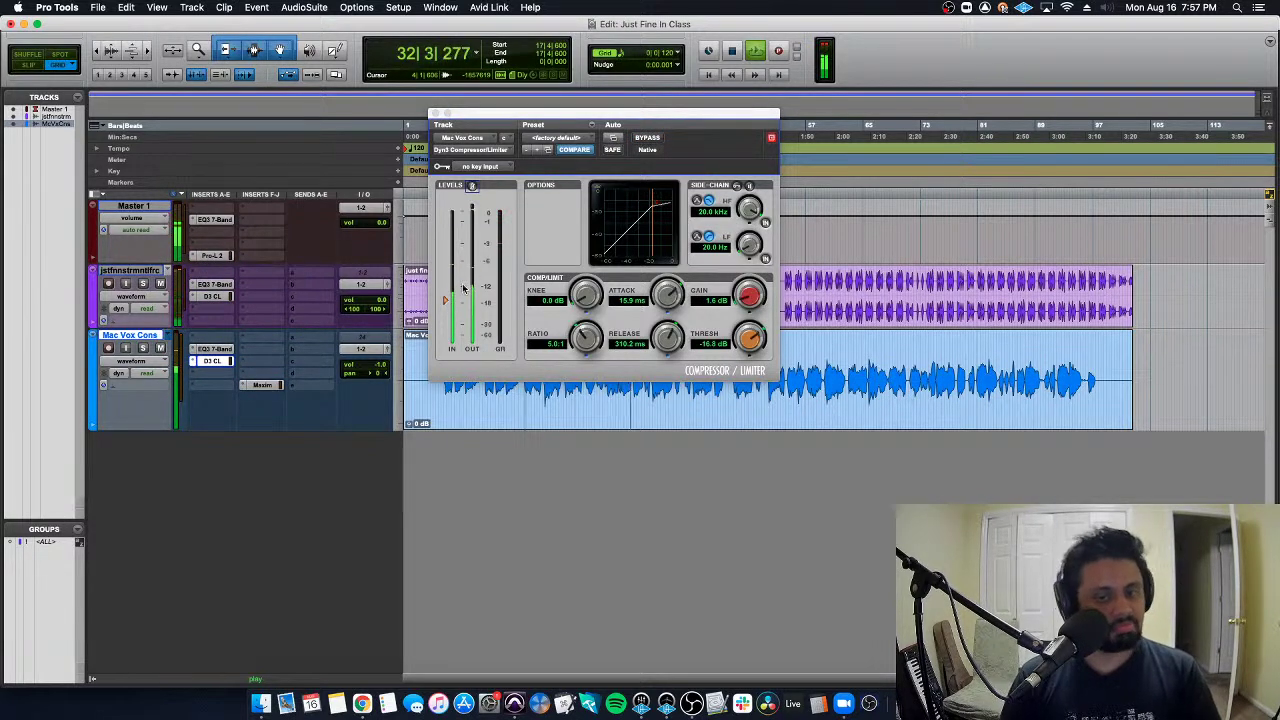
left_click_drag(752, 296, 760, 305)
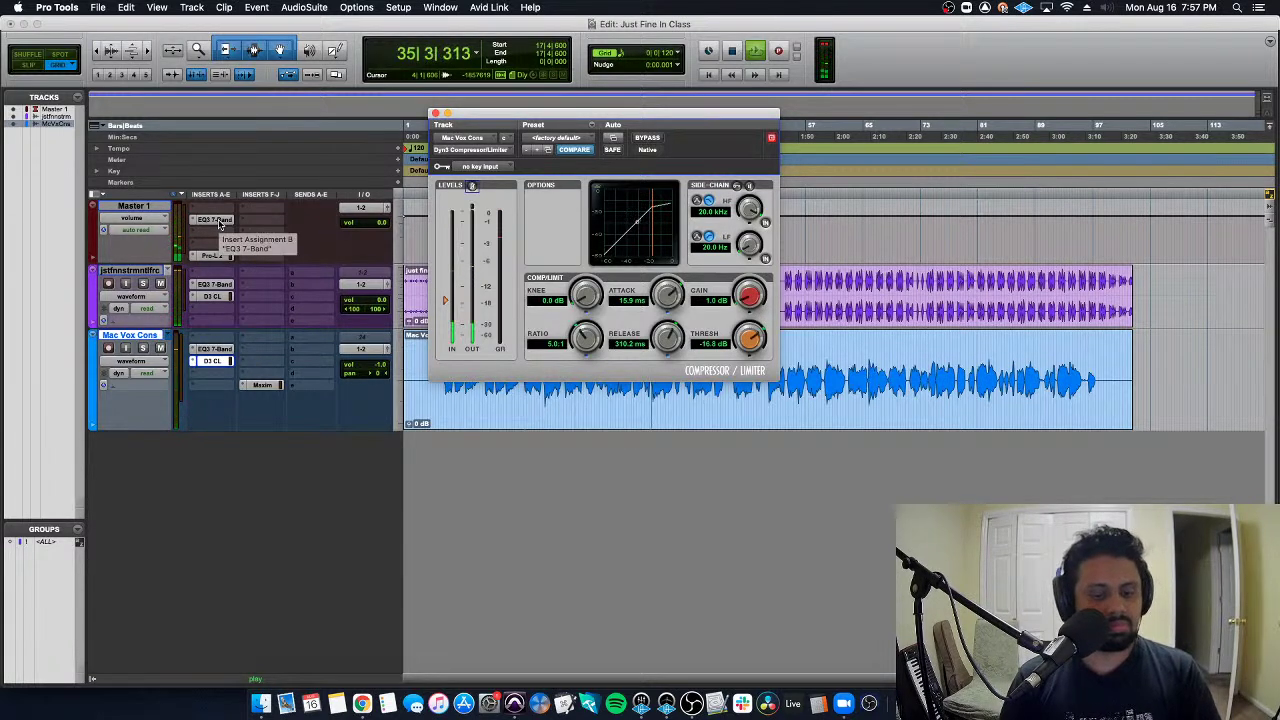
Bypass all inserts, close the vocal compressor, lower the Mac Vox Cons track volume to -2.5 dB and stop playback
left_click(219, 223, "alt+super")
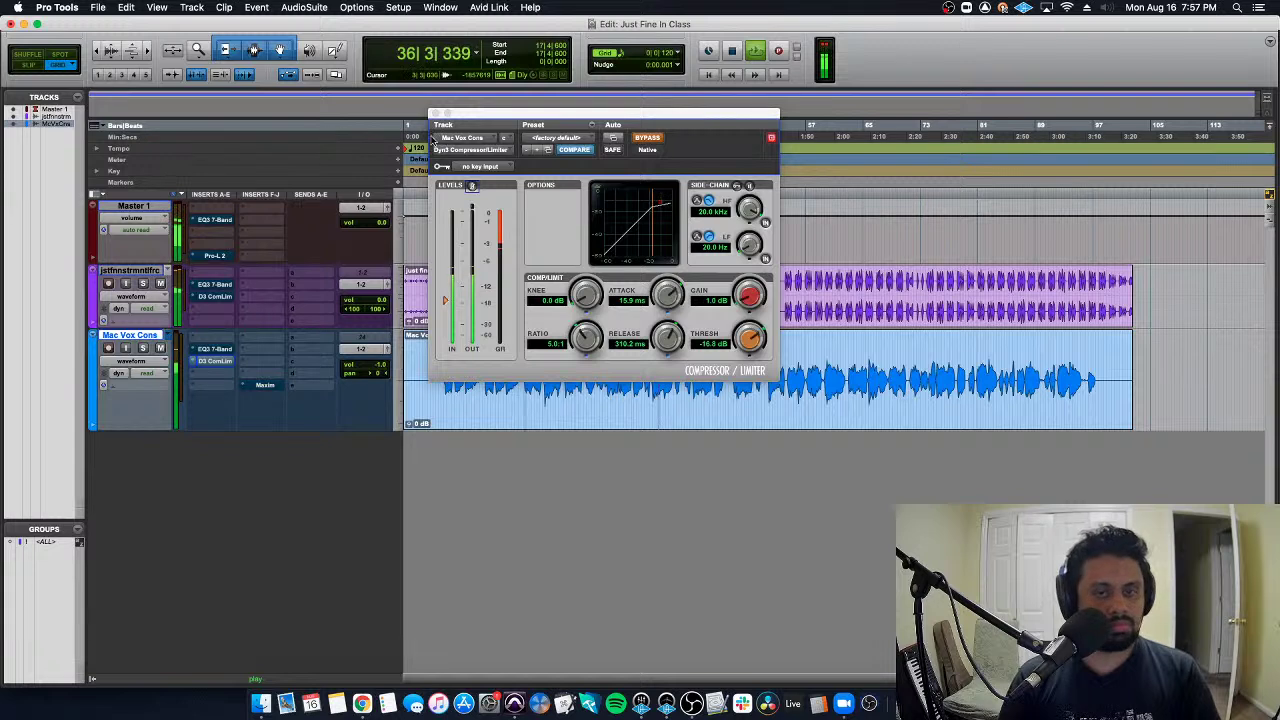
left_click(433, 113)
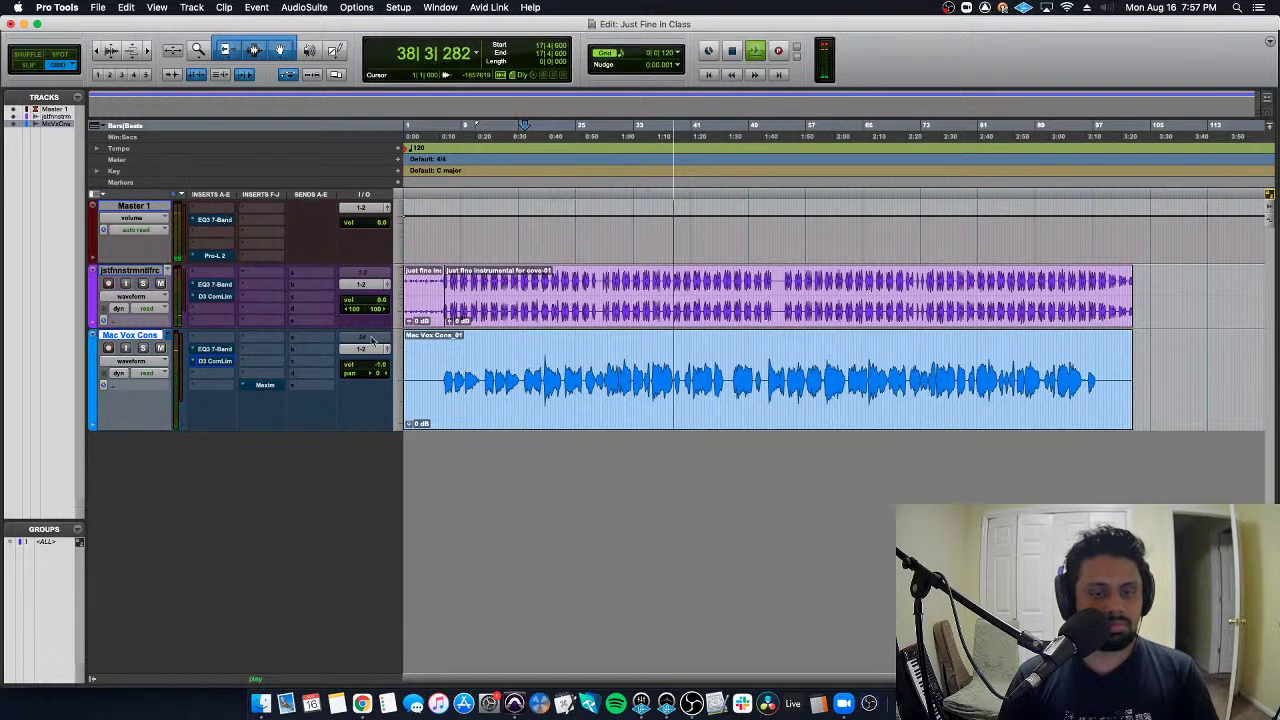
mouse_move(380, 368)
left_mouse_down()
mouse_move(381, 390)
mouse_move(381, 363)
left_mouse_up()
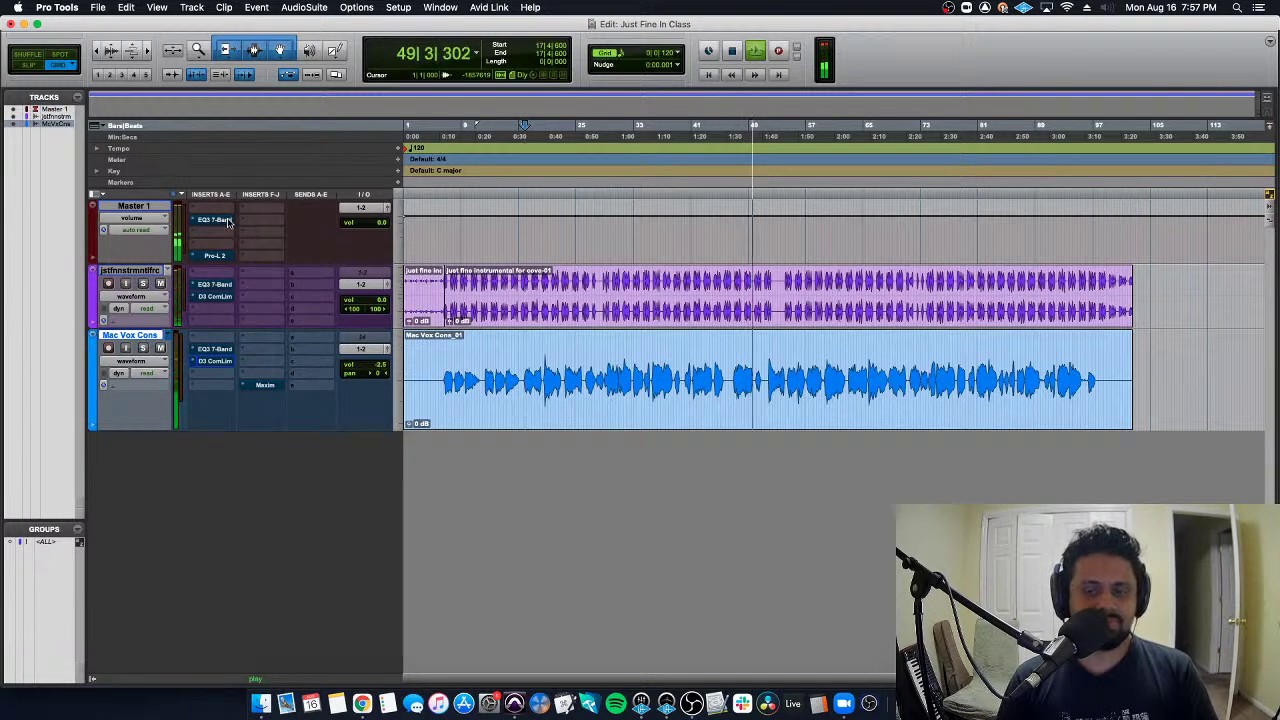
key("space")
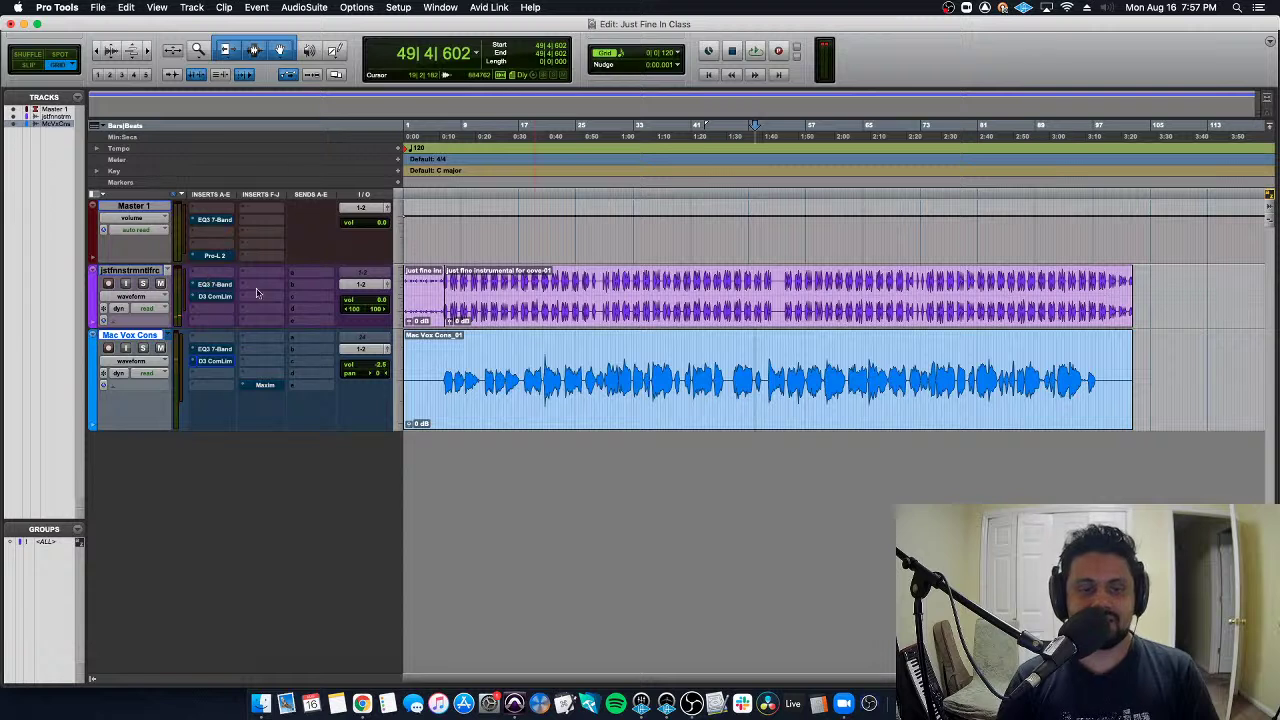
Play the mix from 54|3|000, switching all inserts between bypassed and active to compare overall level and balance
left_click(786, 352)
key("alt+shift+a")
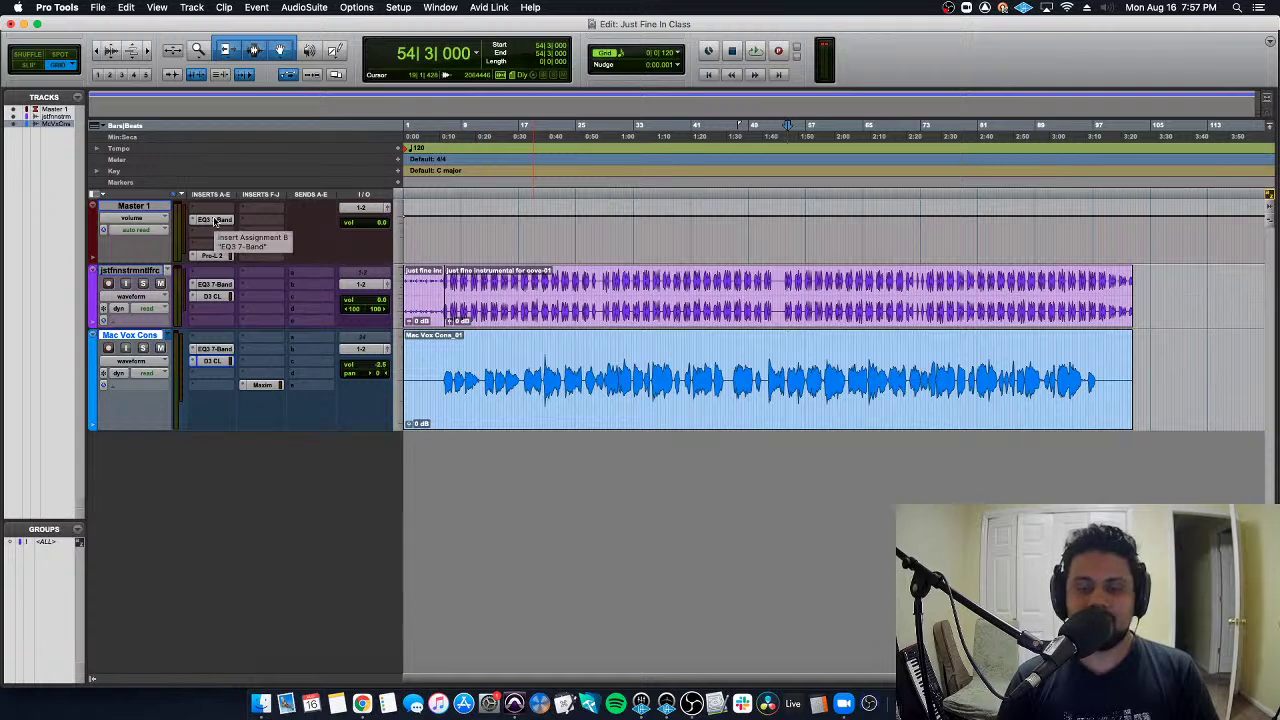
key("alt+shift+a")
key("space")
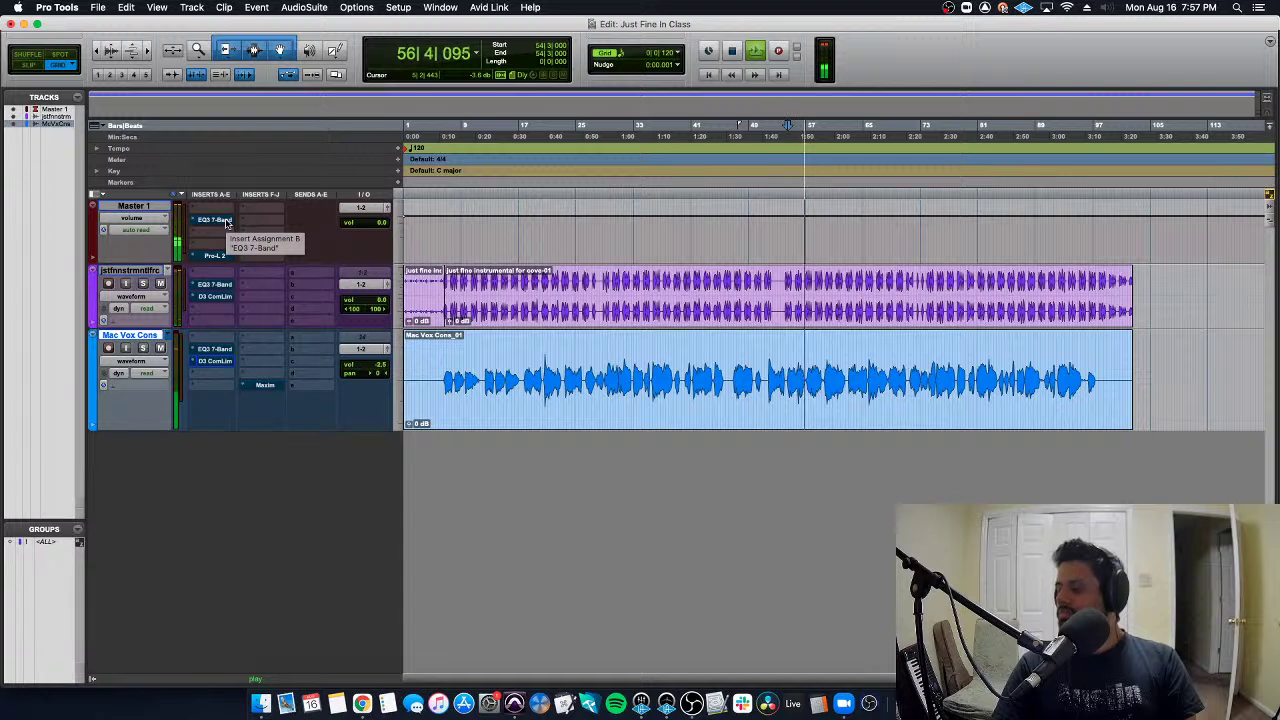
key("alt+shift+a")
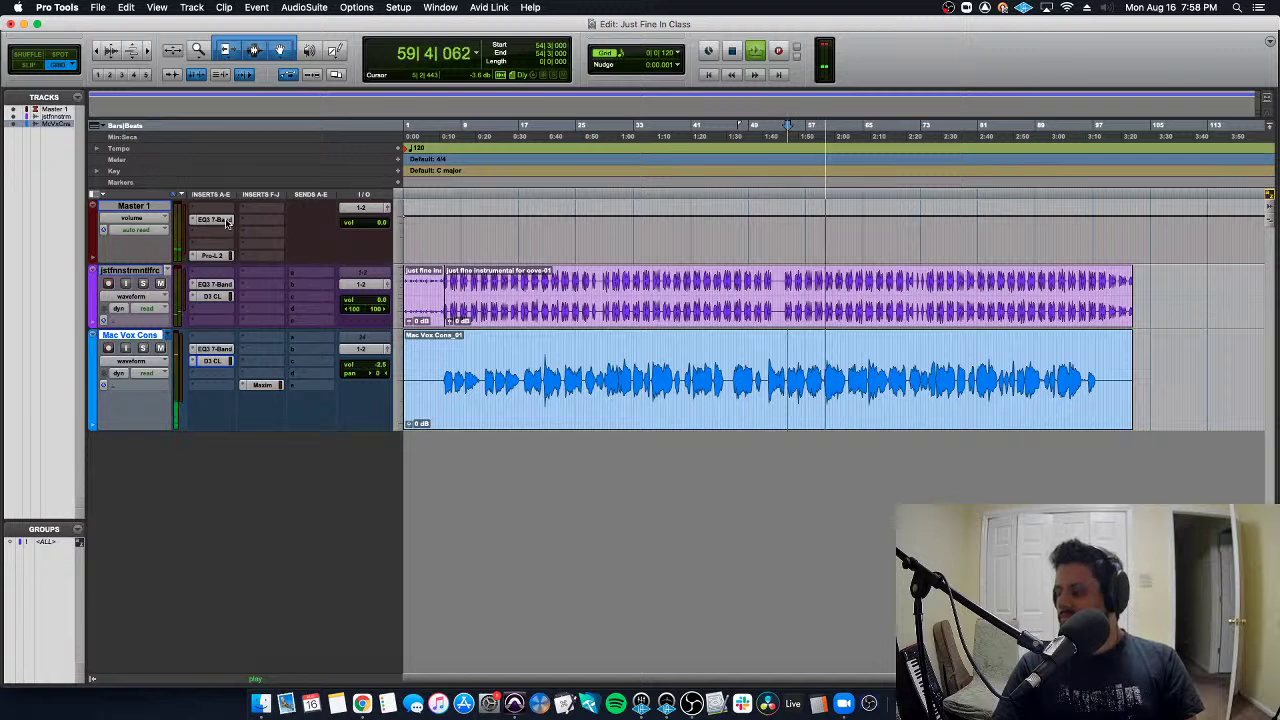
key("alt+shift+a")
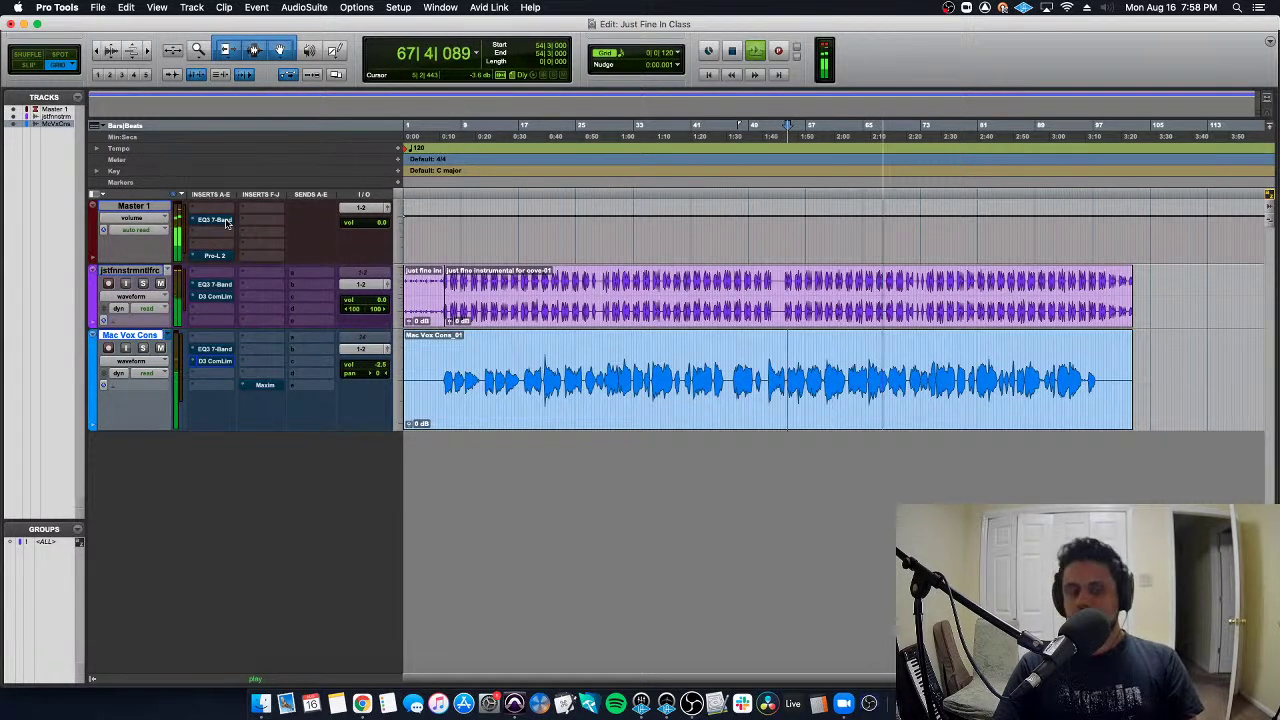
Set the Mac Vox Cons track volume to -2.9 dB, re-enable all inserts and stop playback
left_click(377, 368, "super")
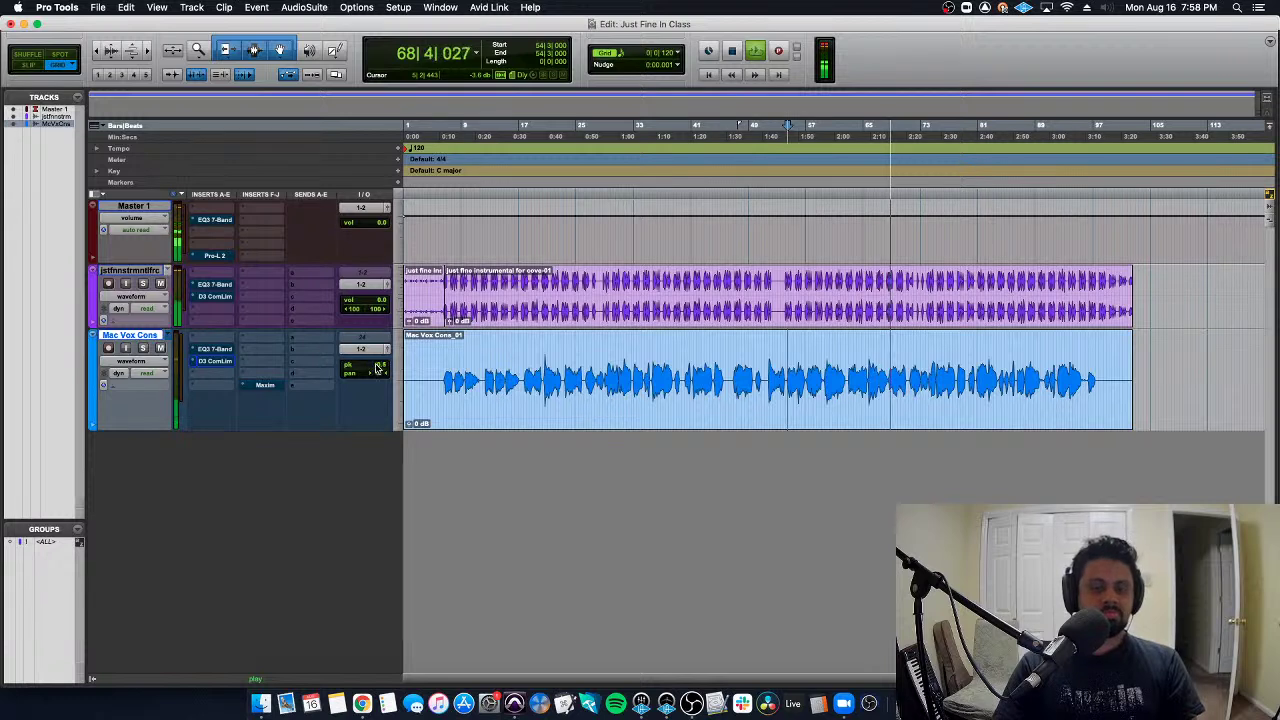
left_click(377, 368)
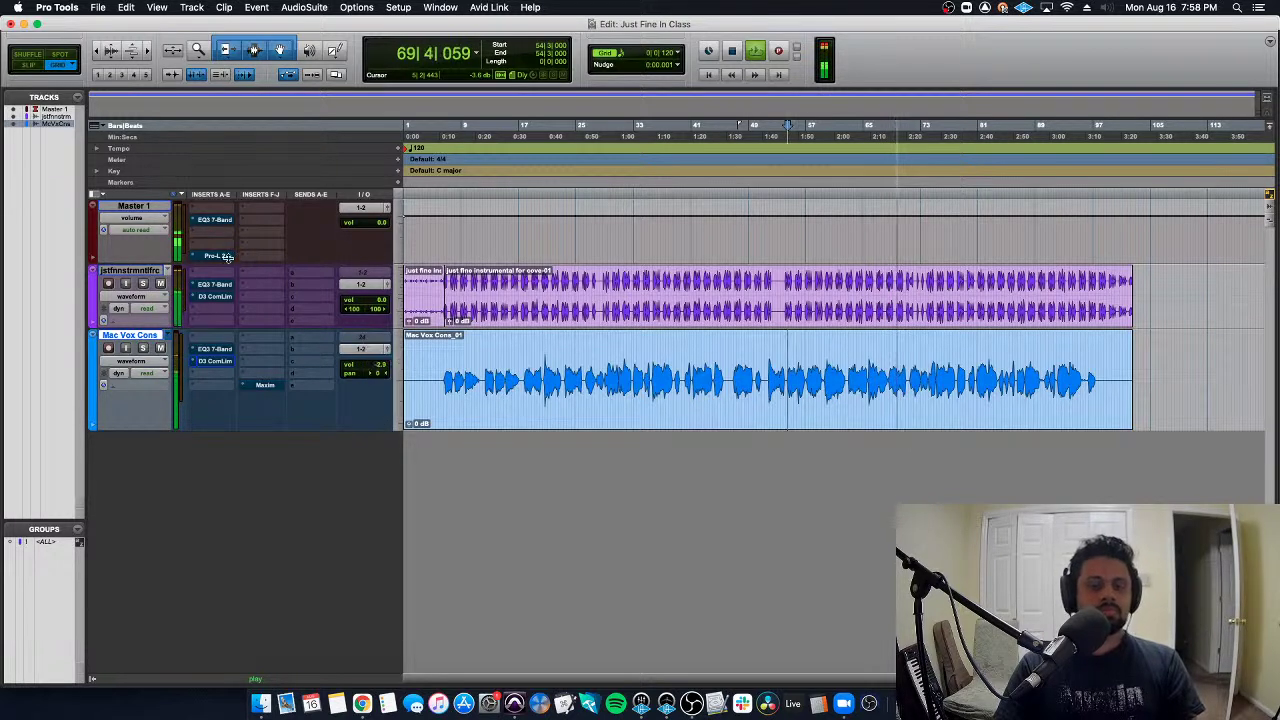
key("alt+shift+a")
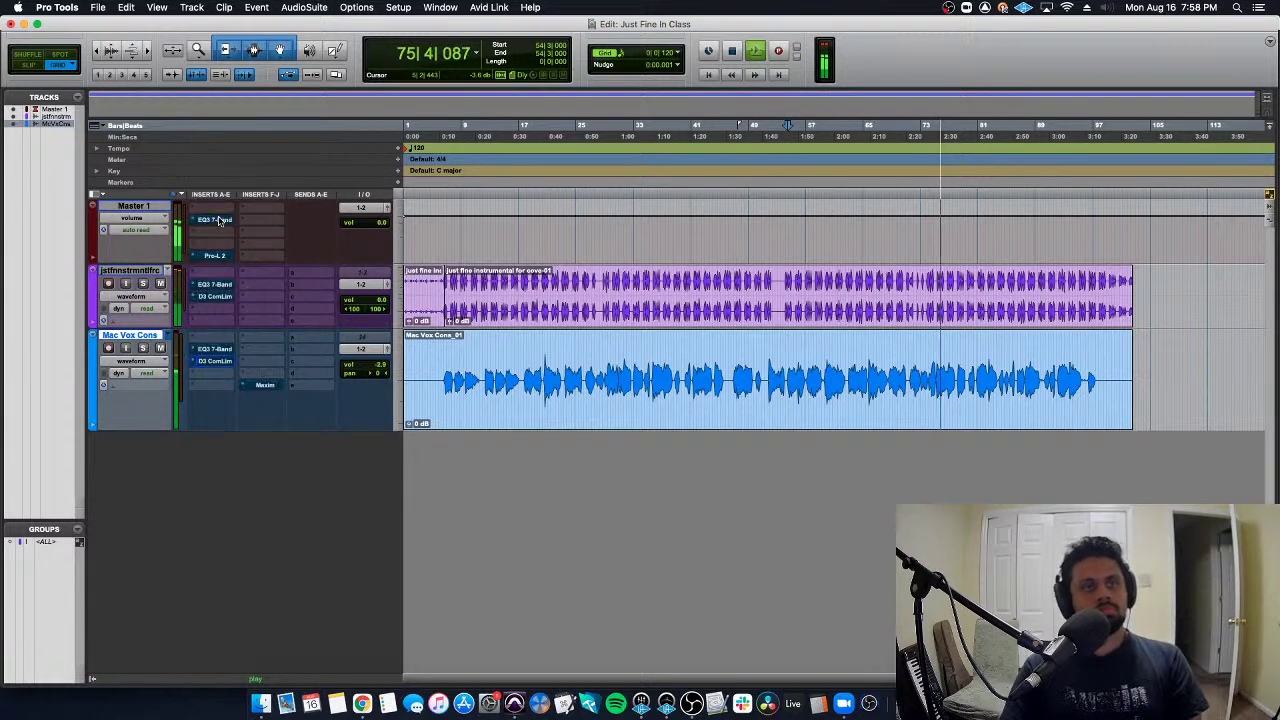
key("space")
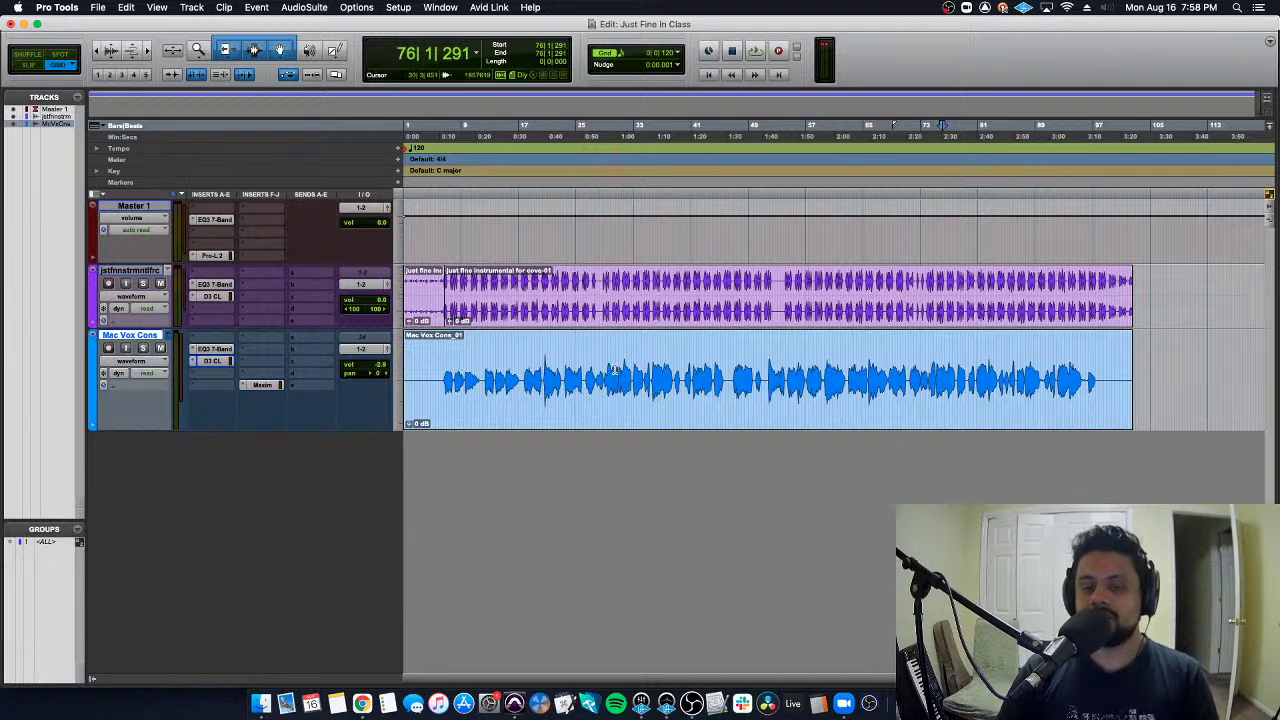
Turn off Insertion Follows Playback and play from 29|1|240, first with all inserts bypassed and again with them active
left_click(605, 362)
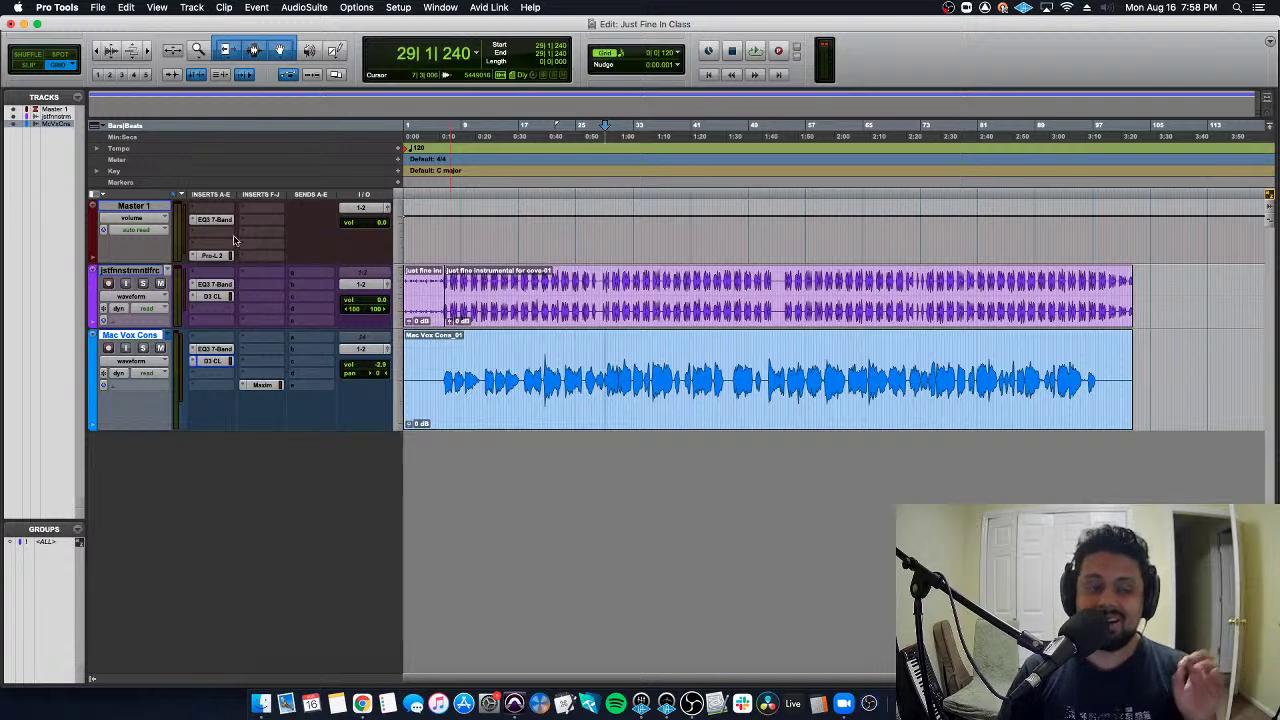
key("space")
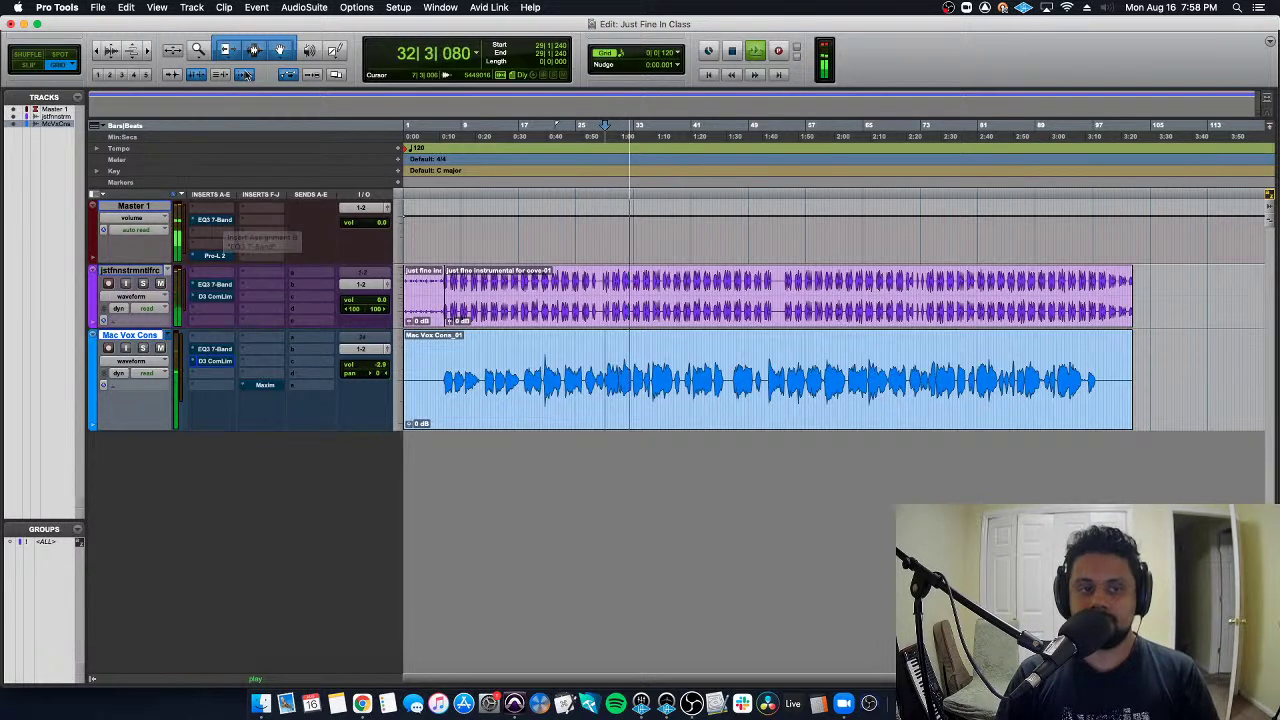
key("space")
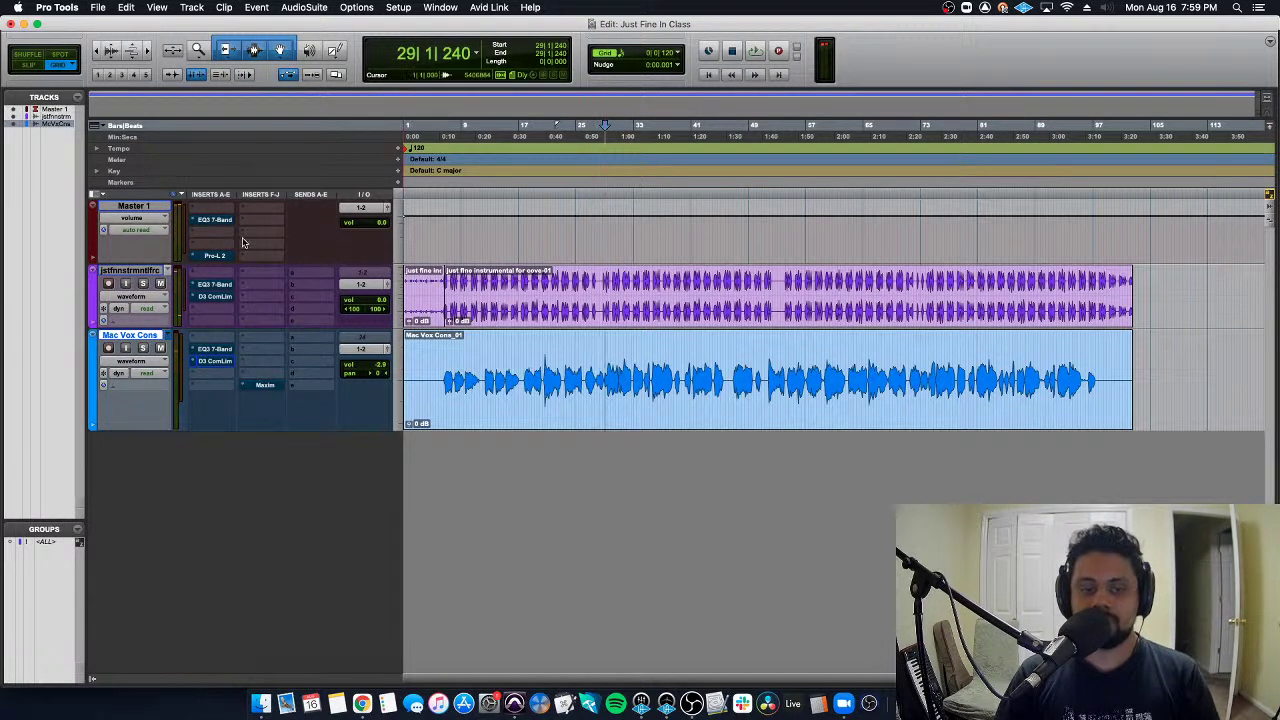
key("space")
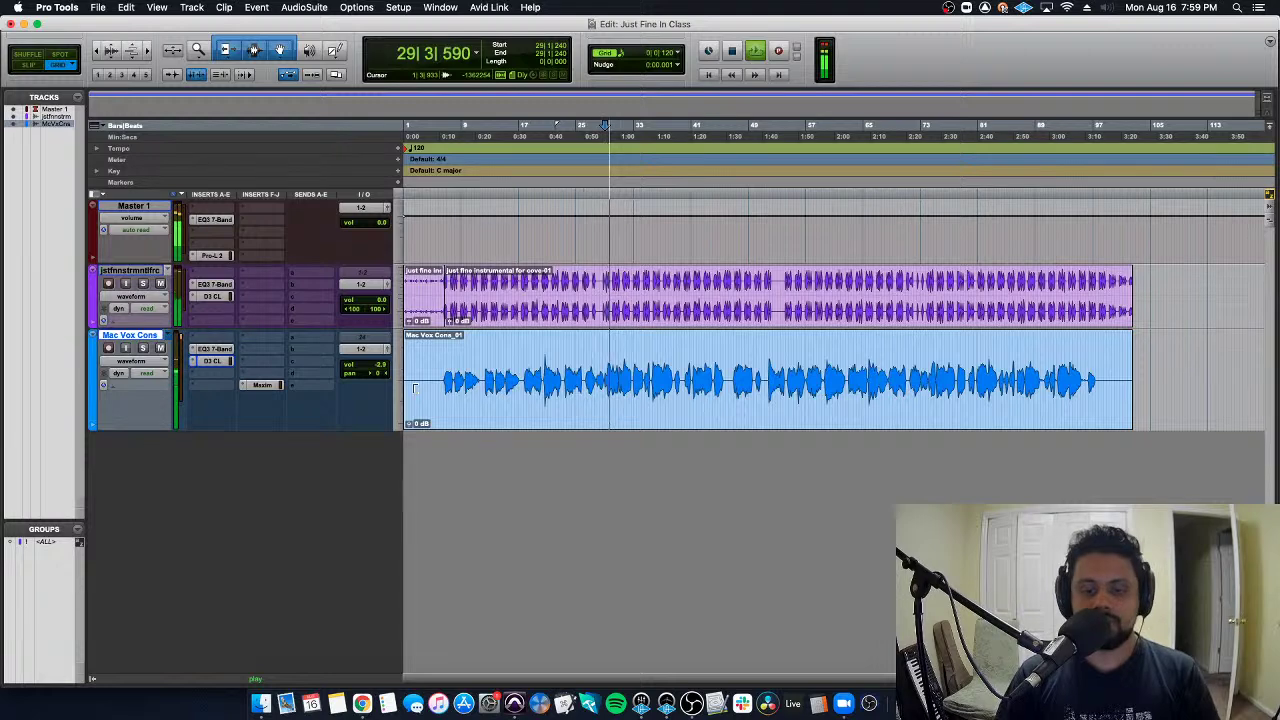
Listen to the active mix onward from 29|1|240, then stop playback
key("super+bracketright")
key("super+bracketright")
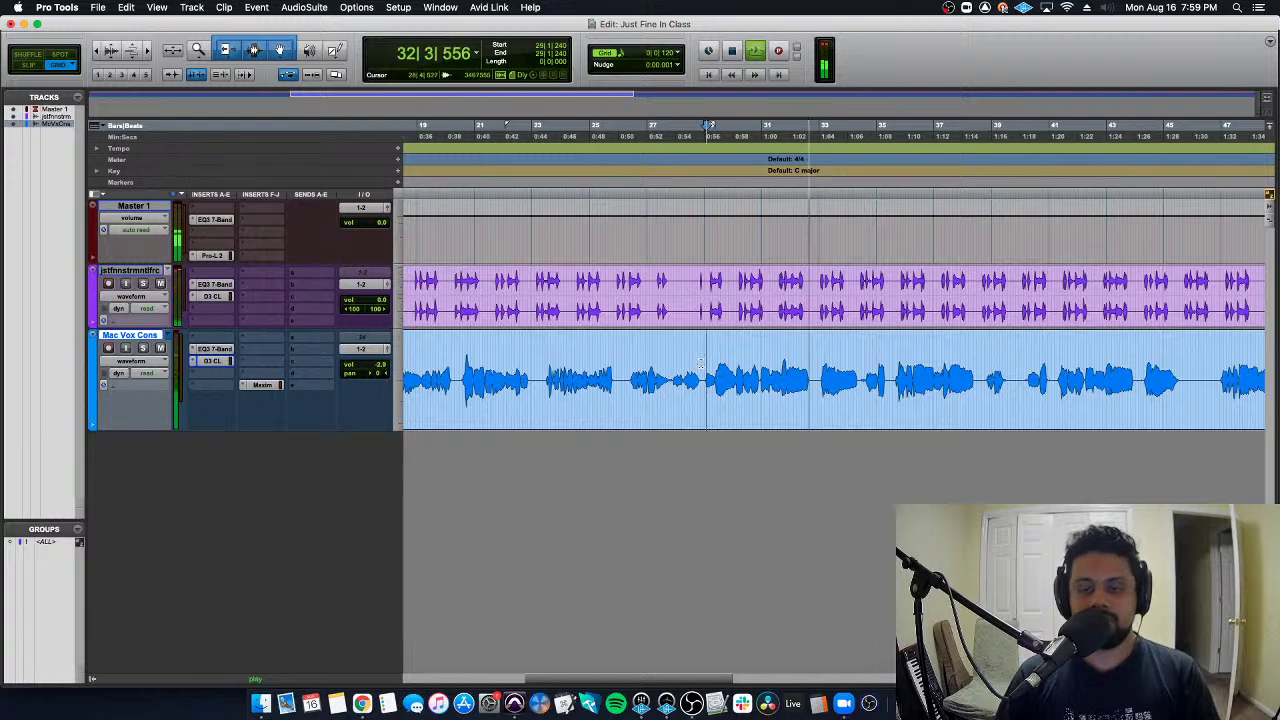
key("super+bracketleft")
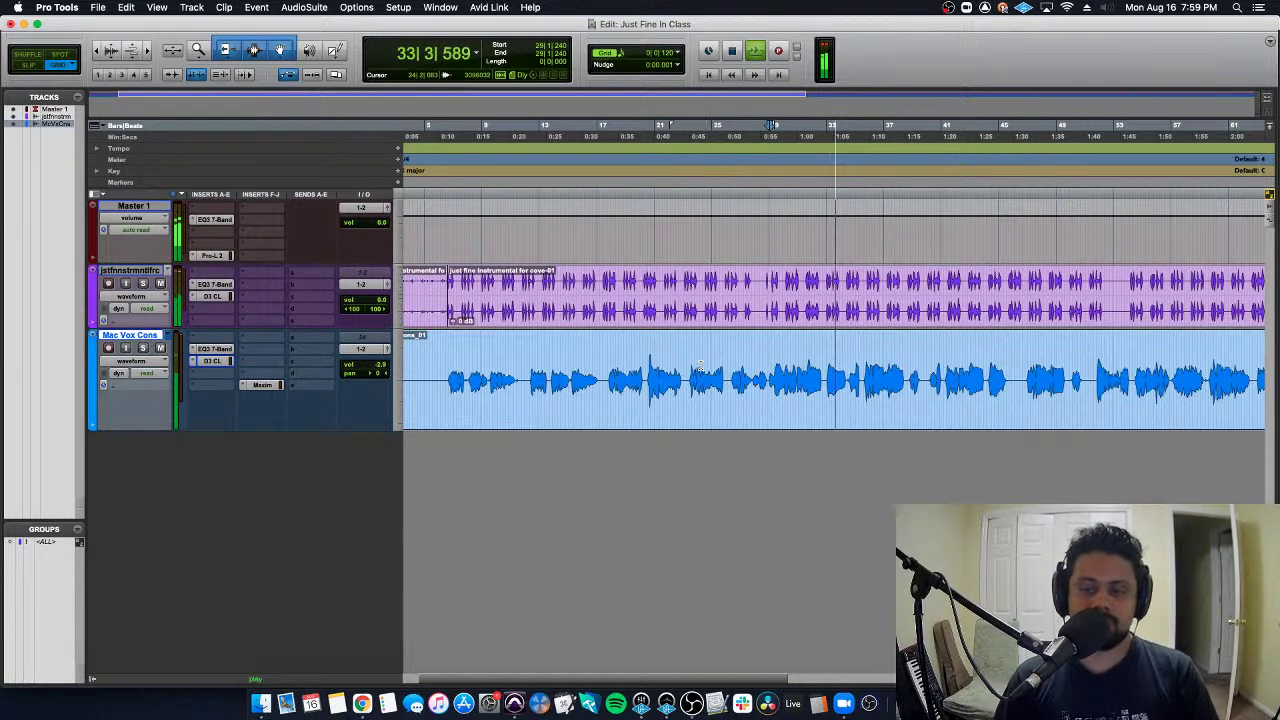
key("super+bracketleft")
key("space")
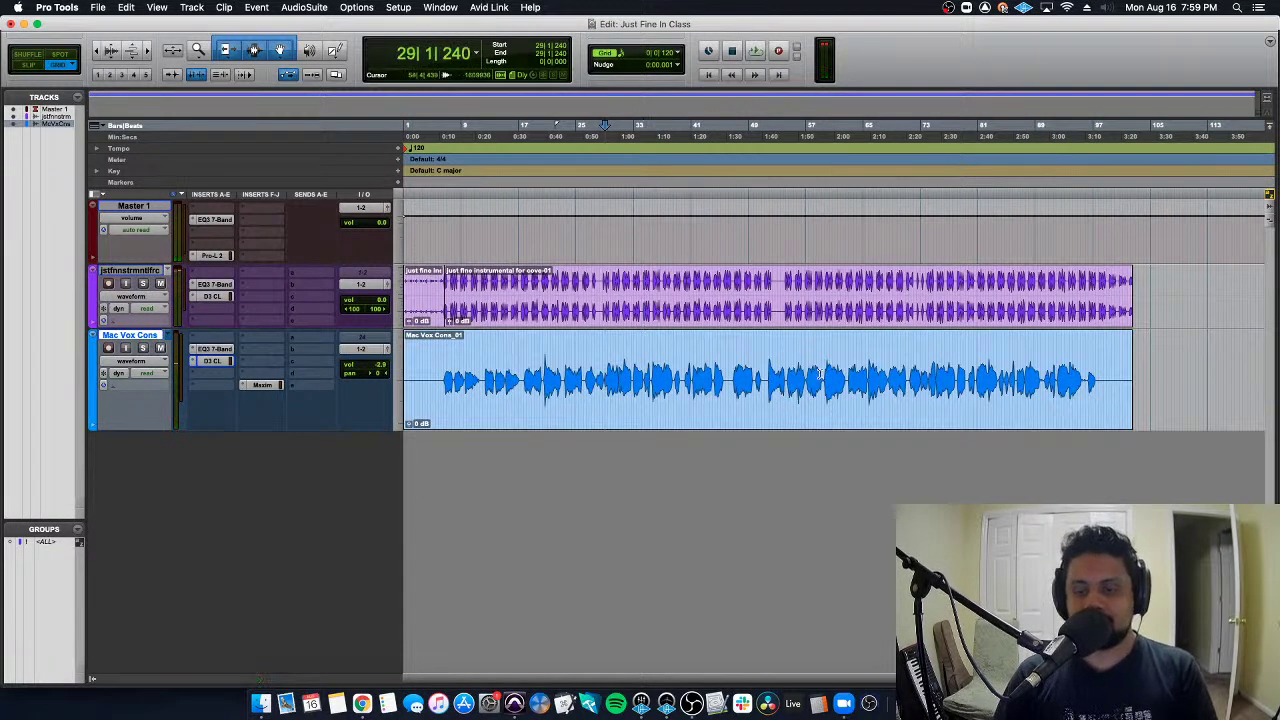
Select the Mac Vox Cons phrase from 62|4|120 to 68|3|480, play it, stop and return to the session start
left_click(831, 372)
key("super+bracketright")
key("super+bracketright")
key("super+bracketright")
left_click_drag(829, 362, 999, 358)
key("space")
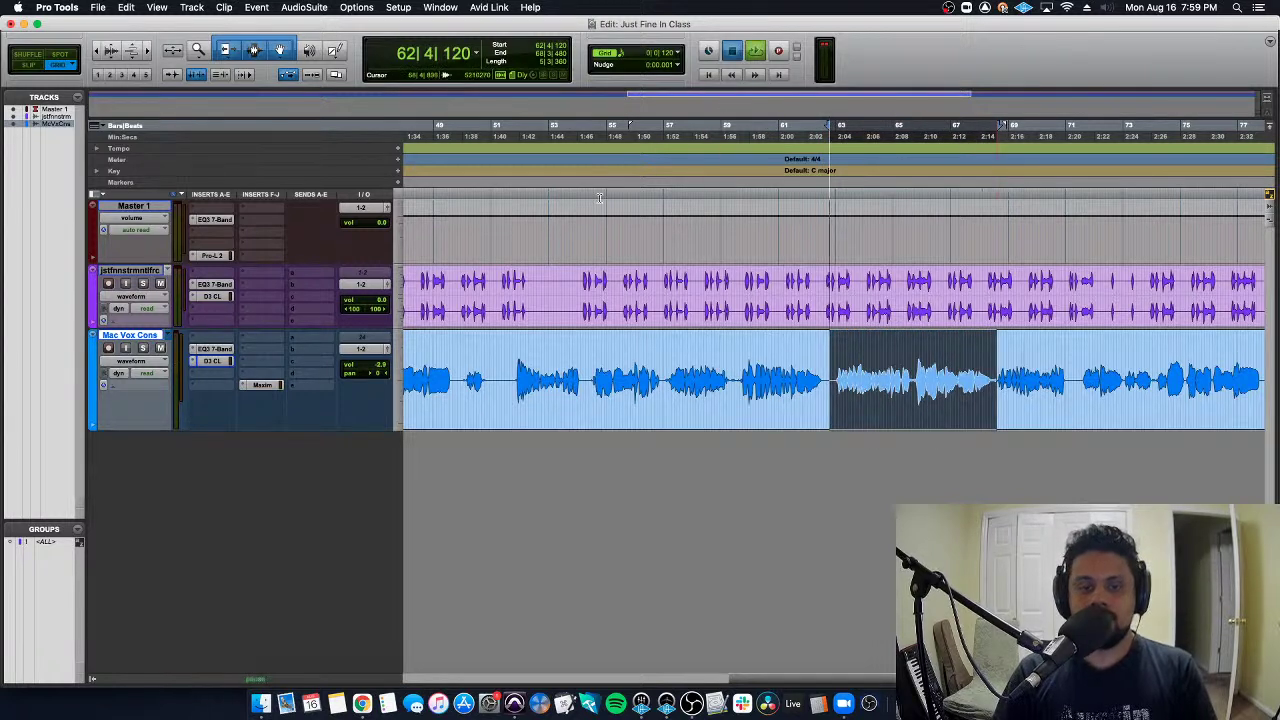
key("space")
key("space")
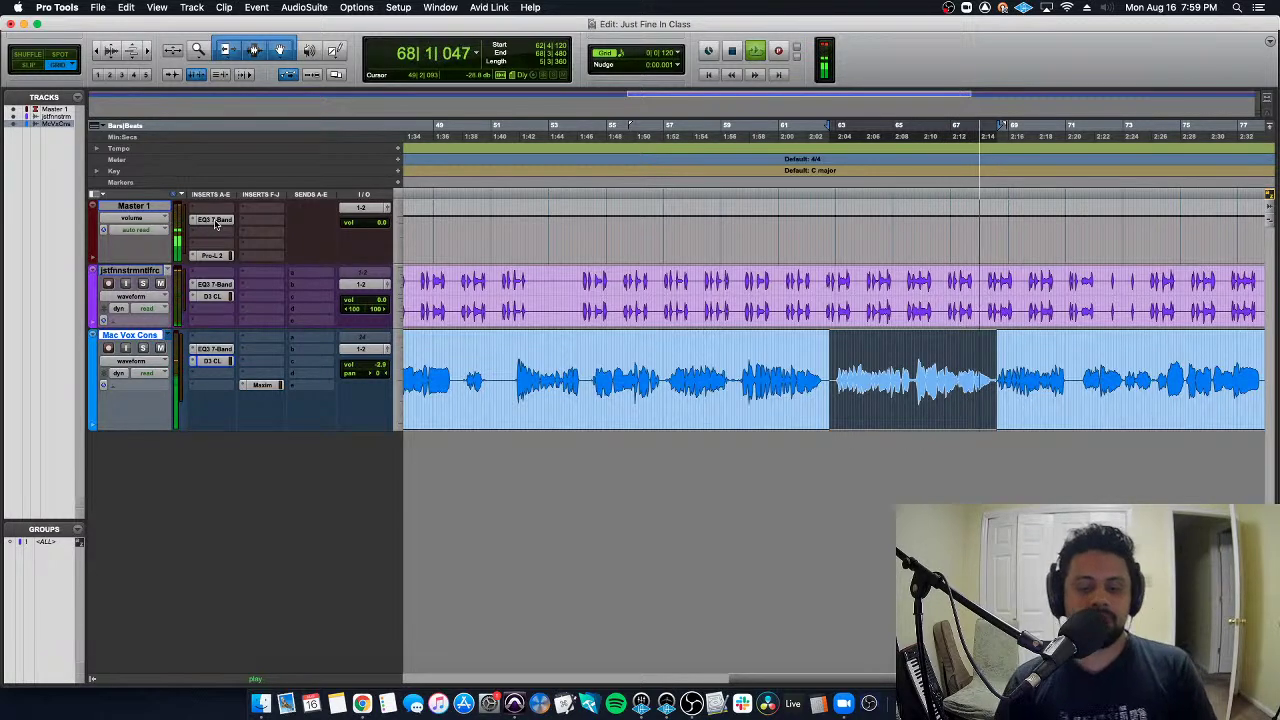
key("space")
key("Return")
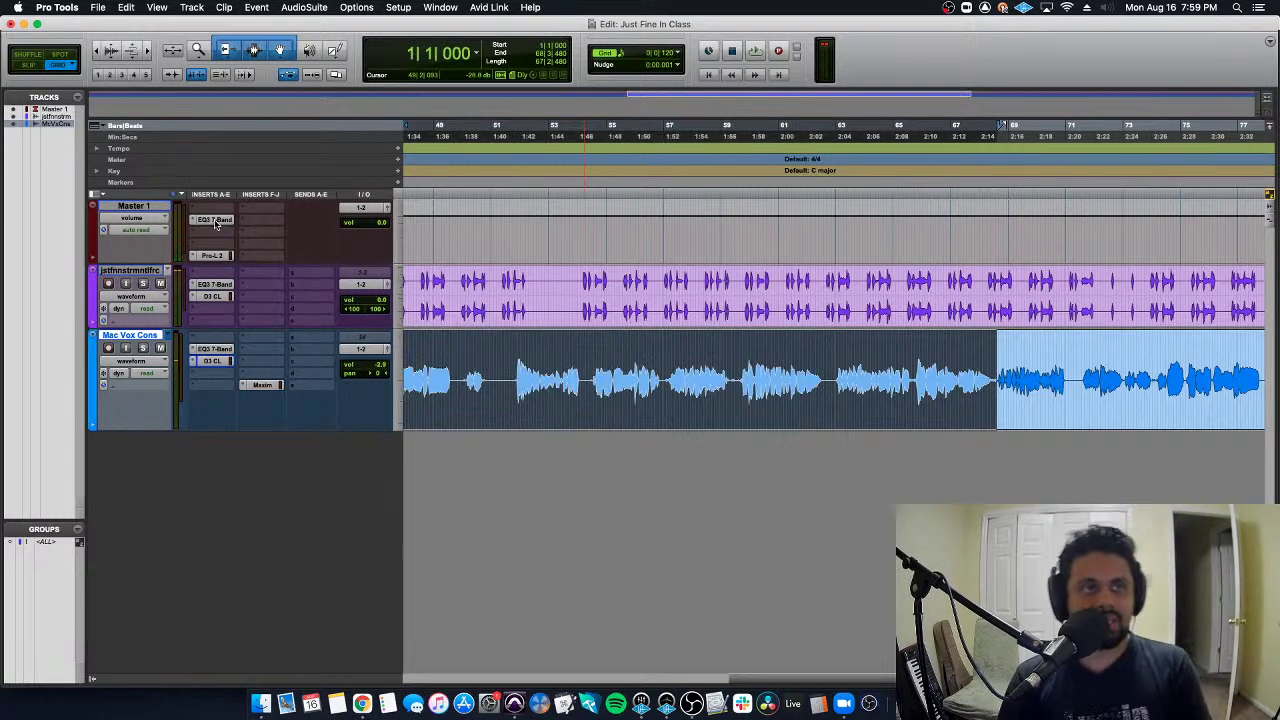
Set the Mac Vox Cons track volume to -3.0 dB and save the session
key("r")
key("r")
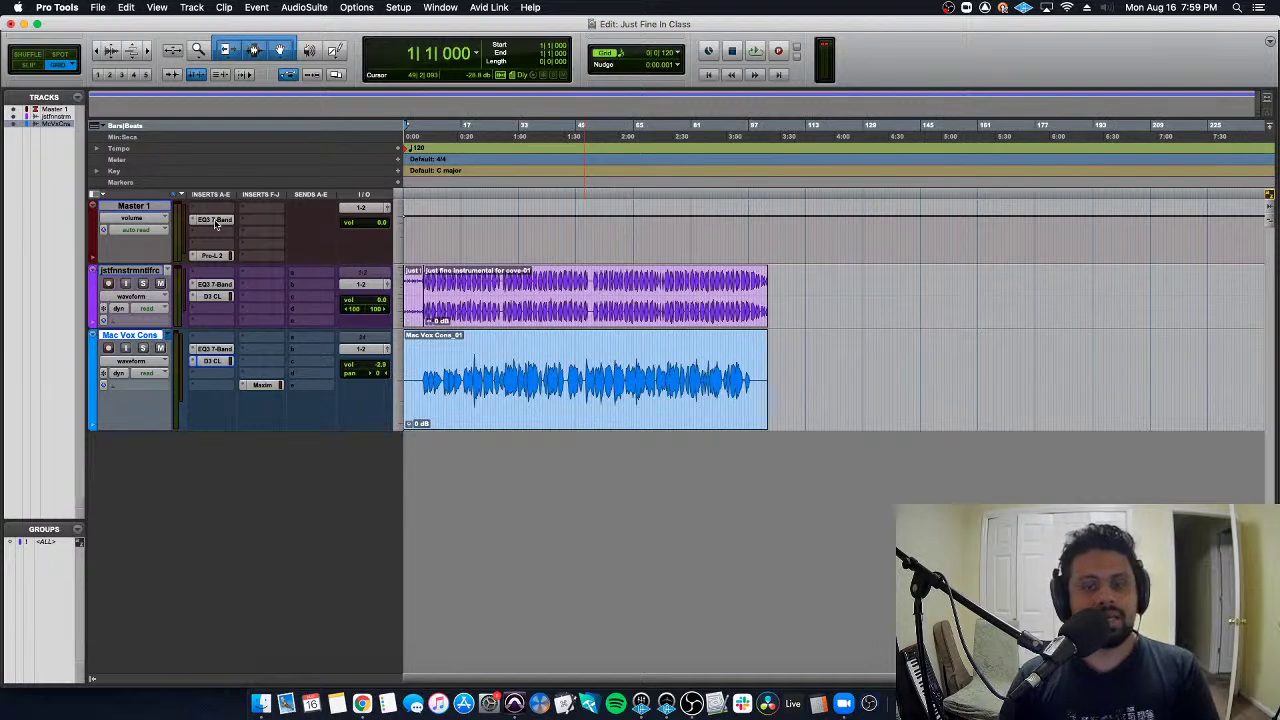
left_click(516, 357)
key("t")
key("t")
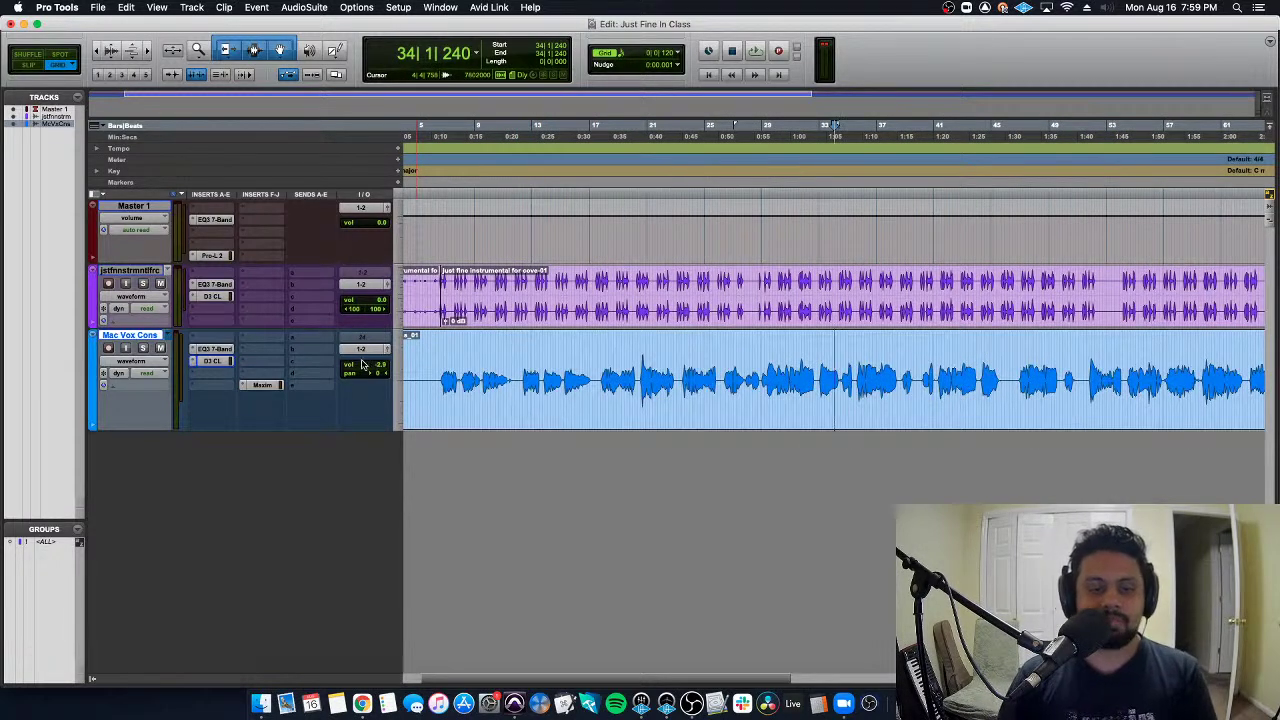
left_click_drag(363, 365, 371, 368)
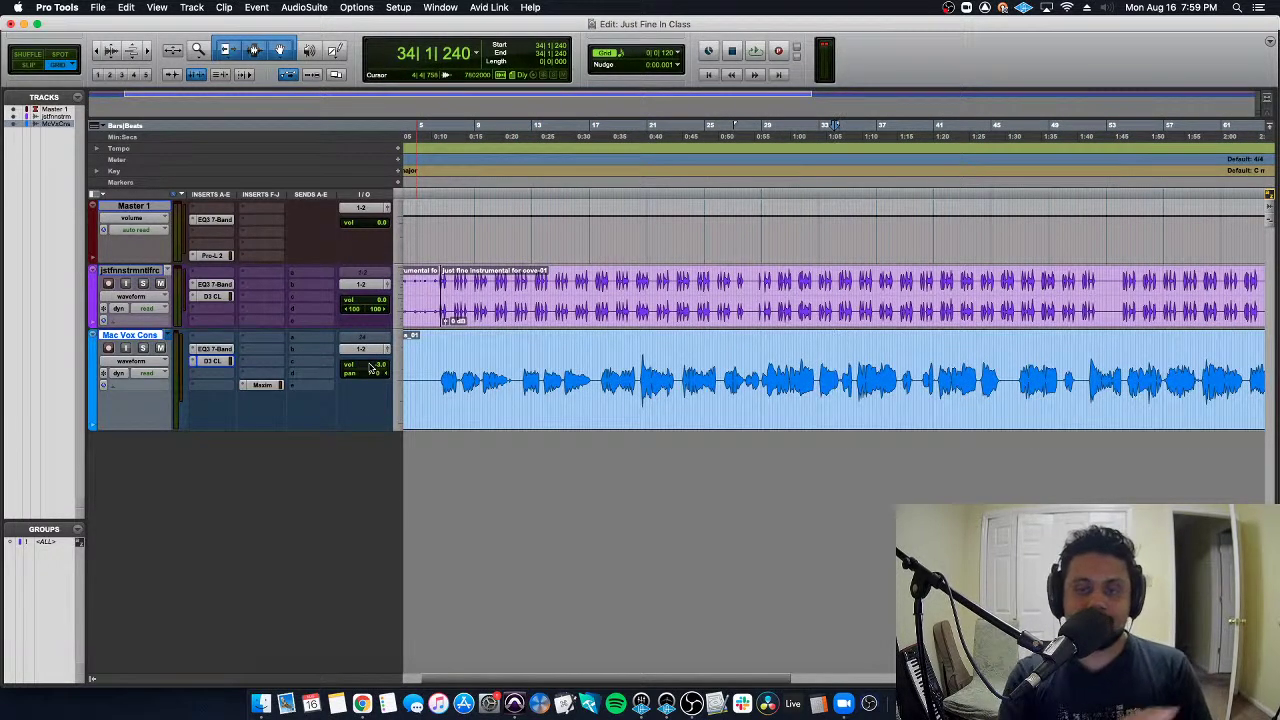
key("r")
key("super+s")
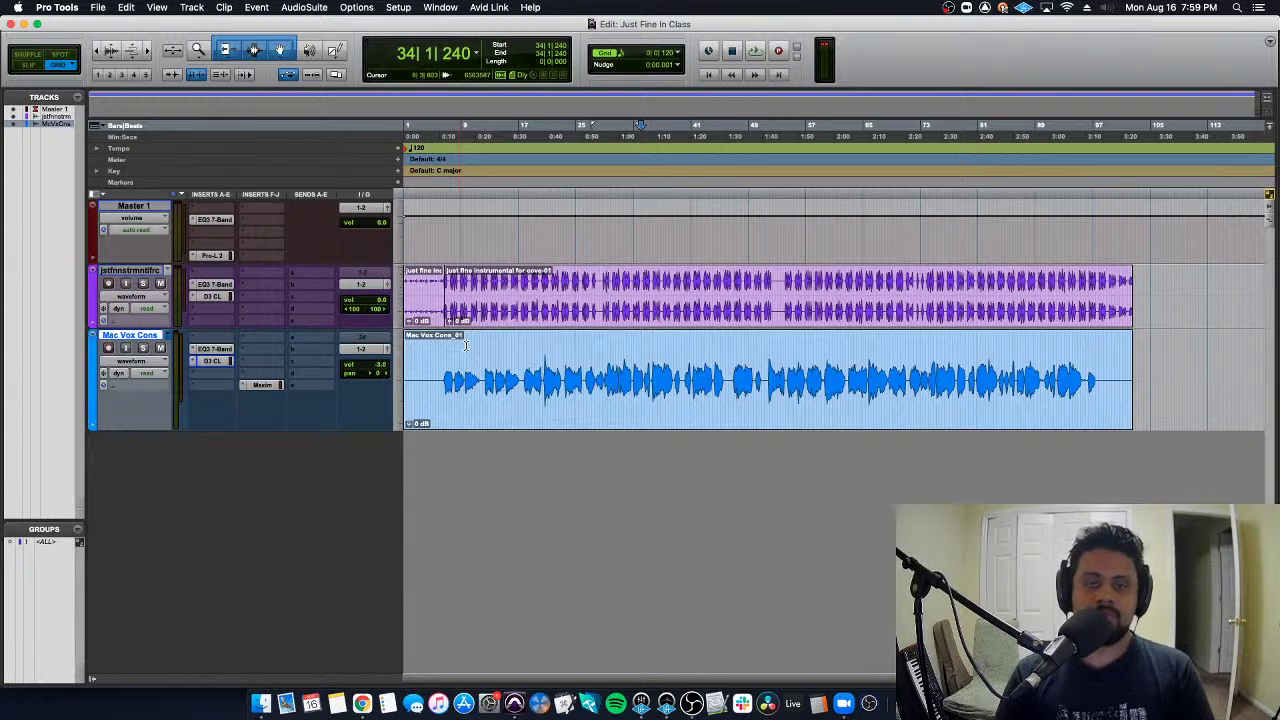
Play from 59|3|720 and lower the Mac Vox Cons track volume to -3.2 dB during playback
left_click(601, 347)
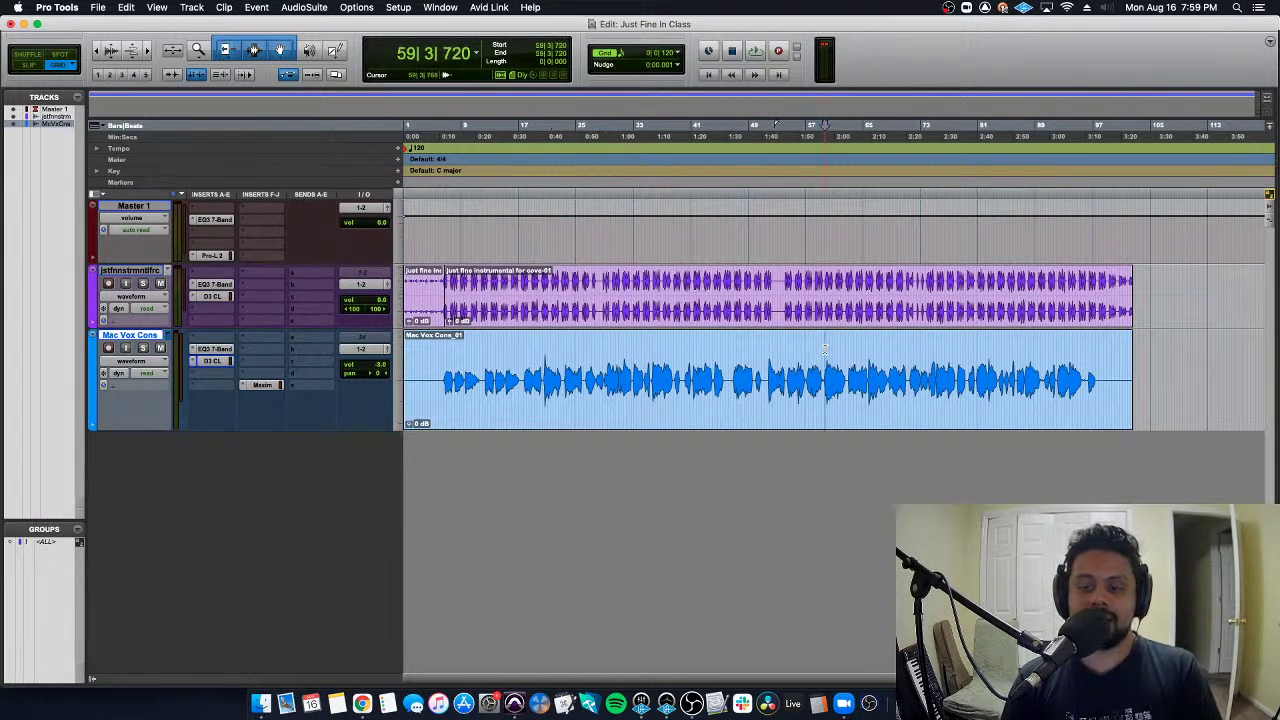
key("space")
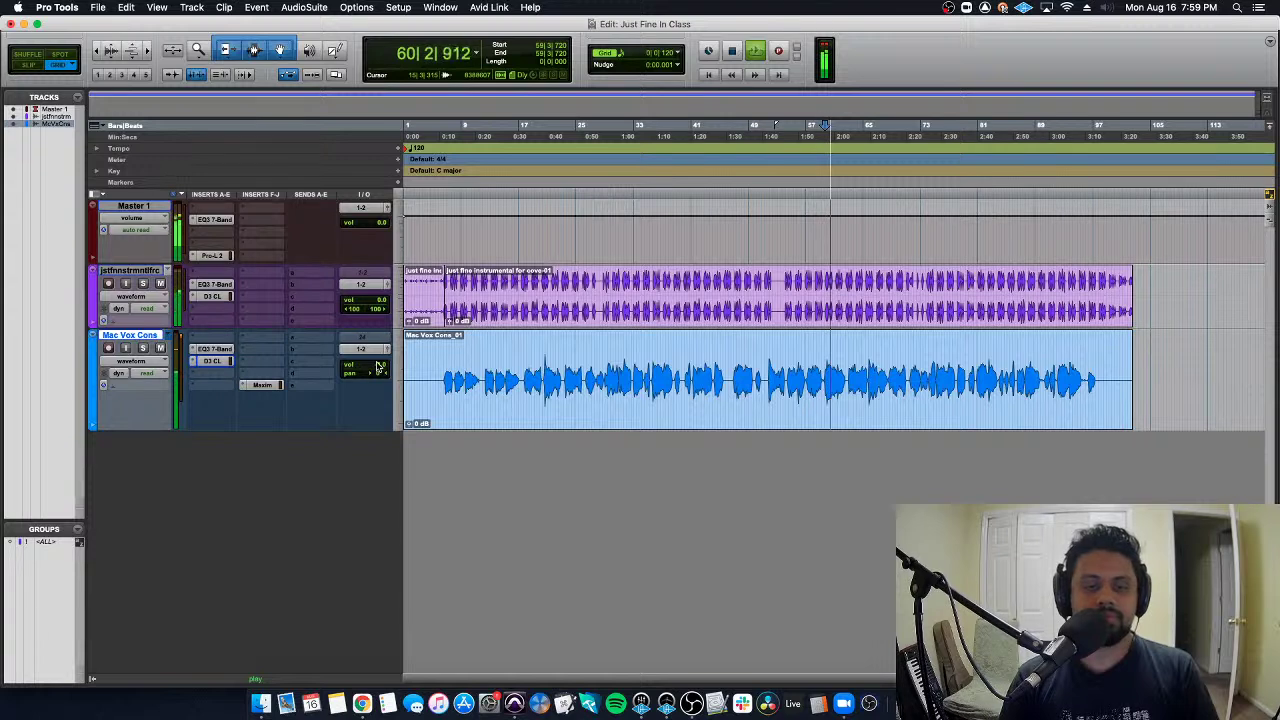
mouse_move(379, 367)
left_mouse_down()
mouse_move(384, 387)
mouse_move(391, 369)
left_mouse_up()
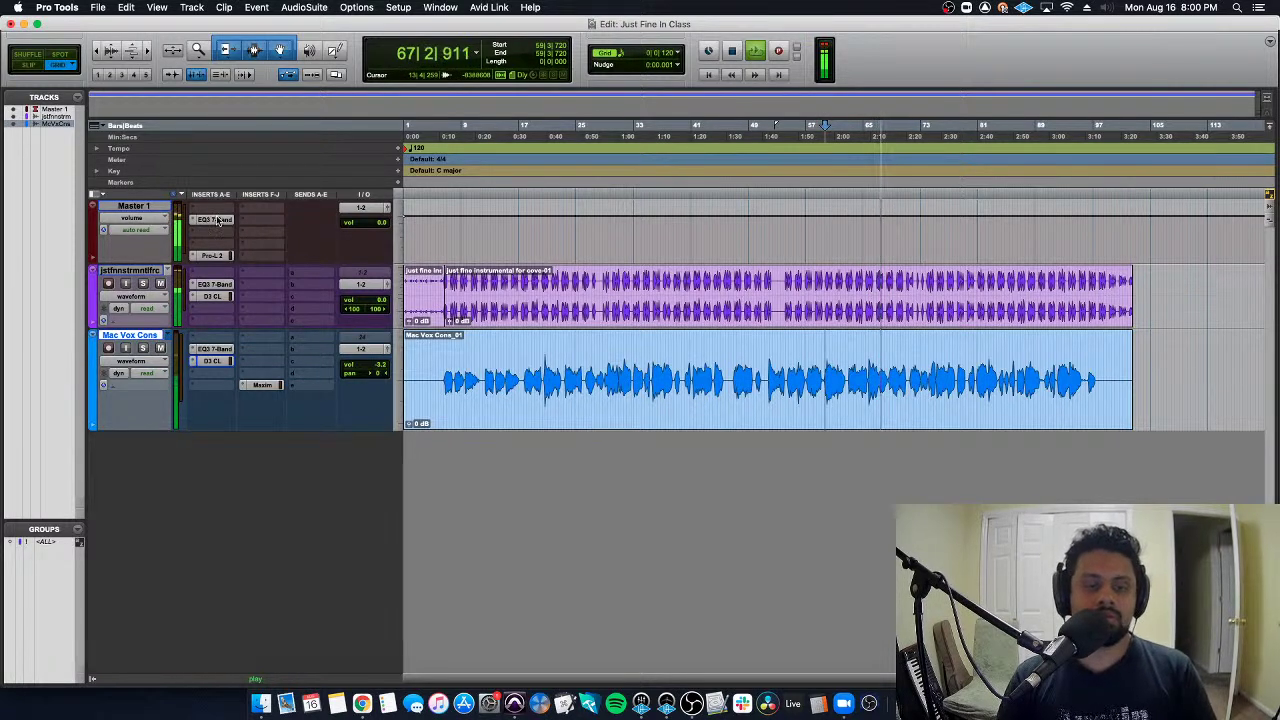
Compare the mix with all inserts bypassed and active again, stop playback and return to the session start
left_click(218, 221, "alt+super")
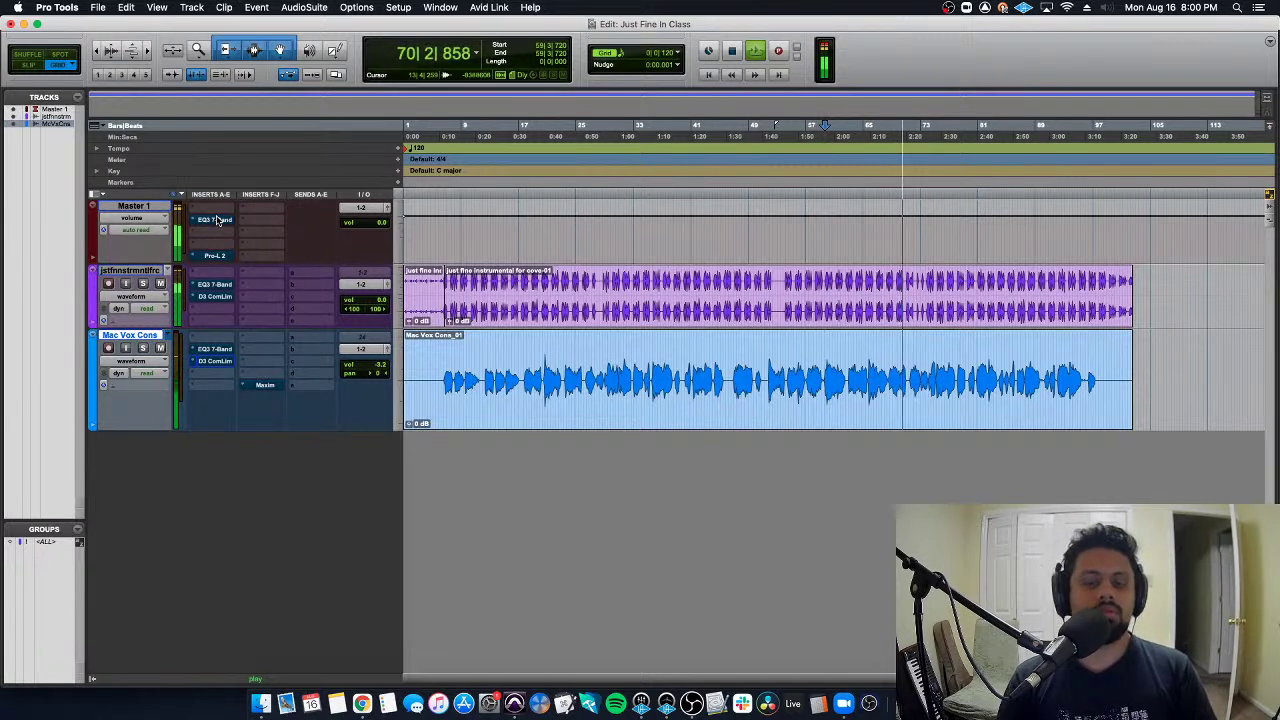
left_click(218, 221, "alt+super")
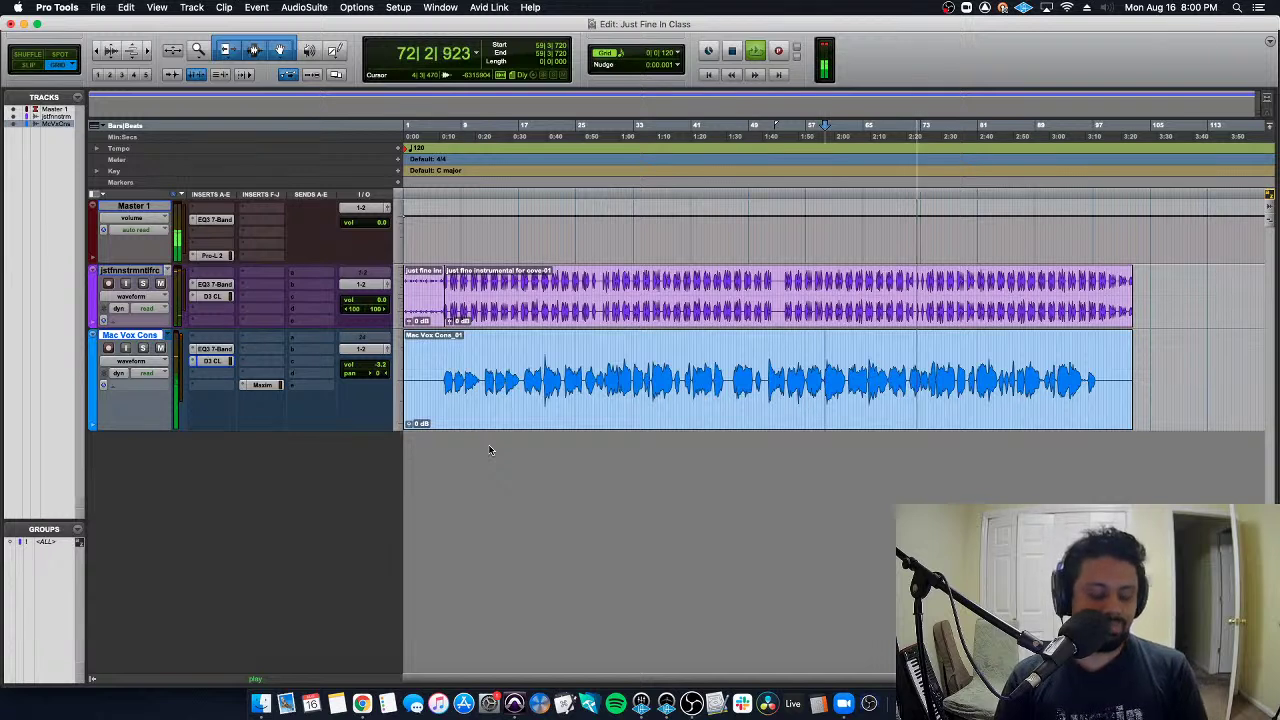
key("space")
key("Return")
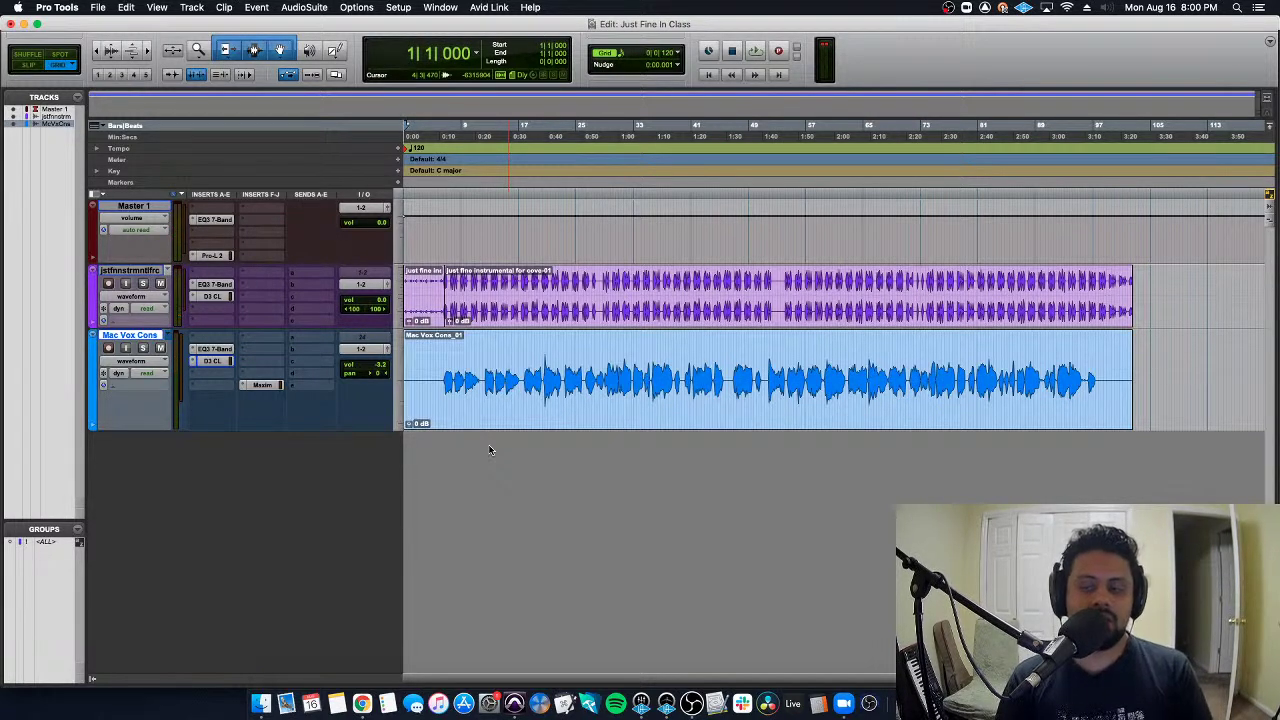
Examine the song's intro around 5|4|720, just before the first vocal phrase
left_click(448, 358)
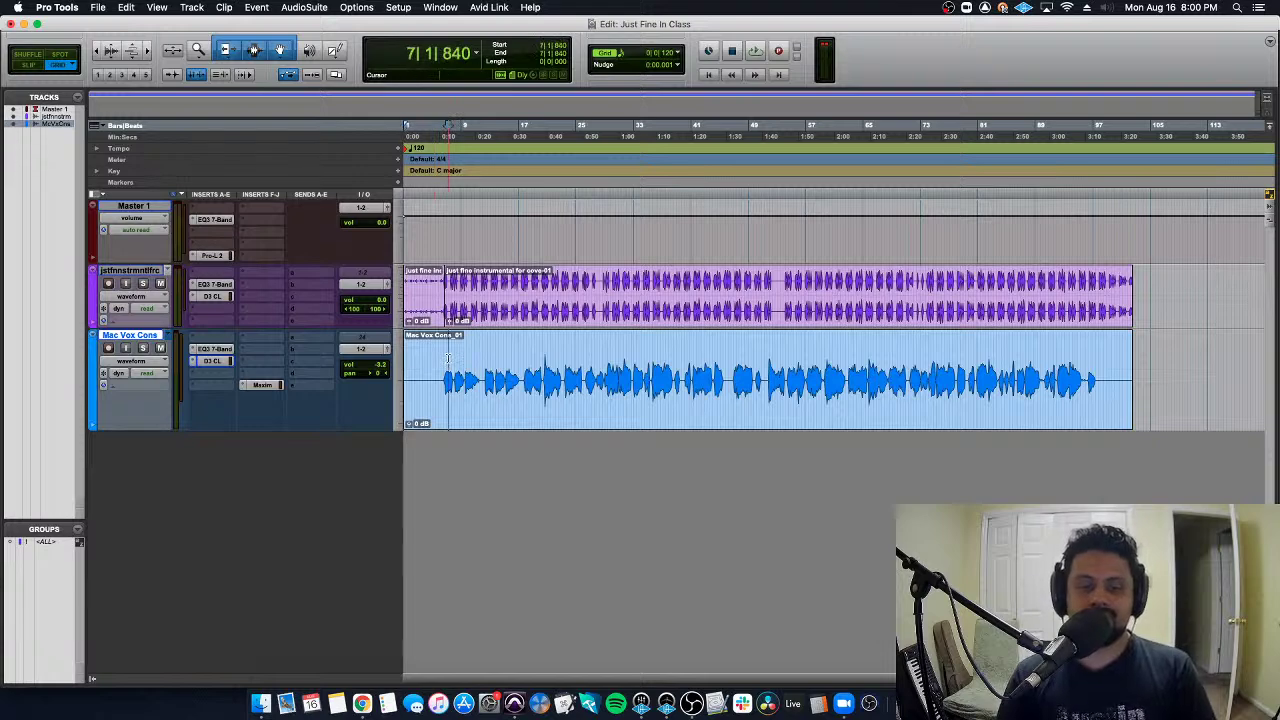
left_click(438, 350)
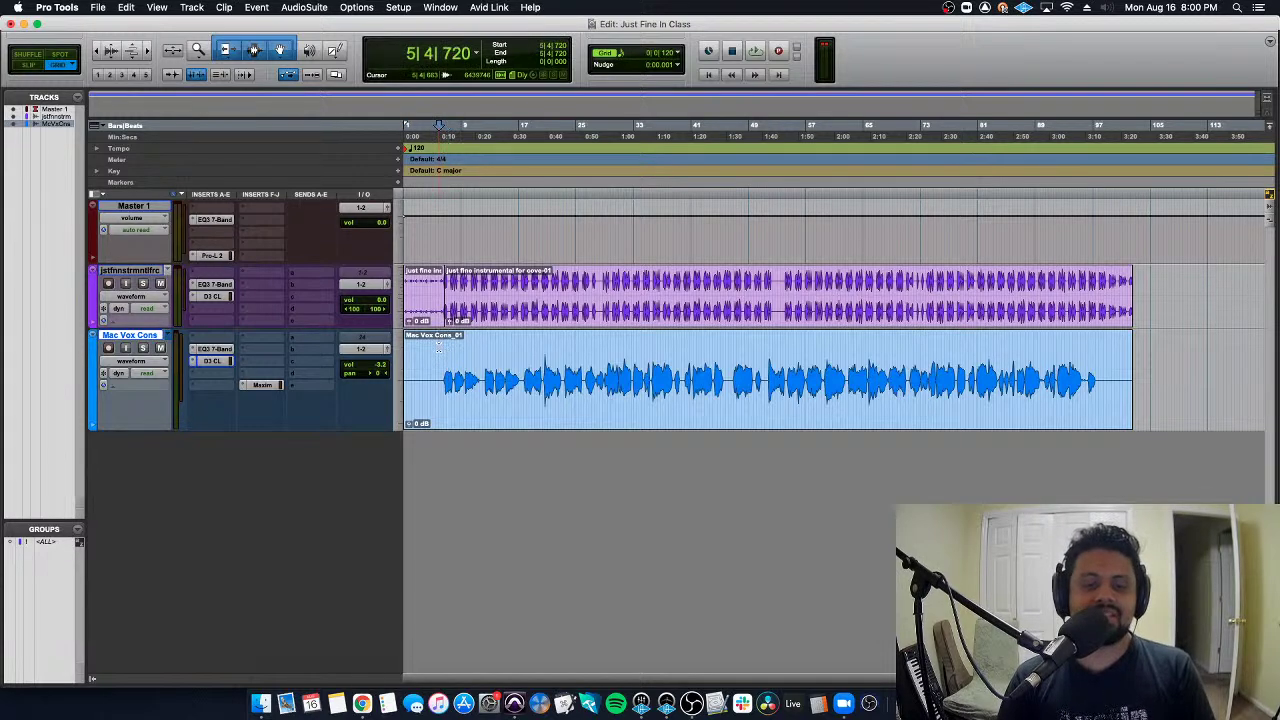
key("r")
key("t")
key("t")
key("t")
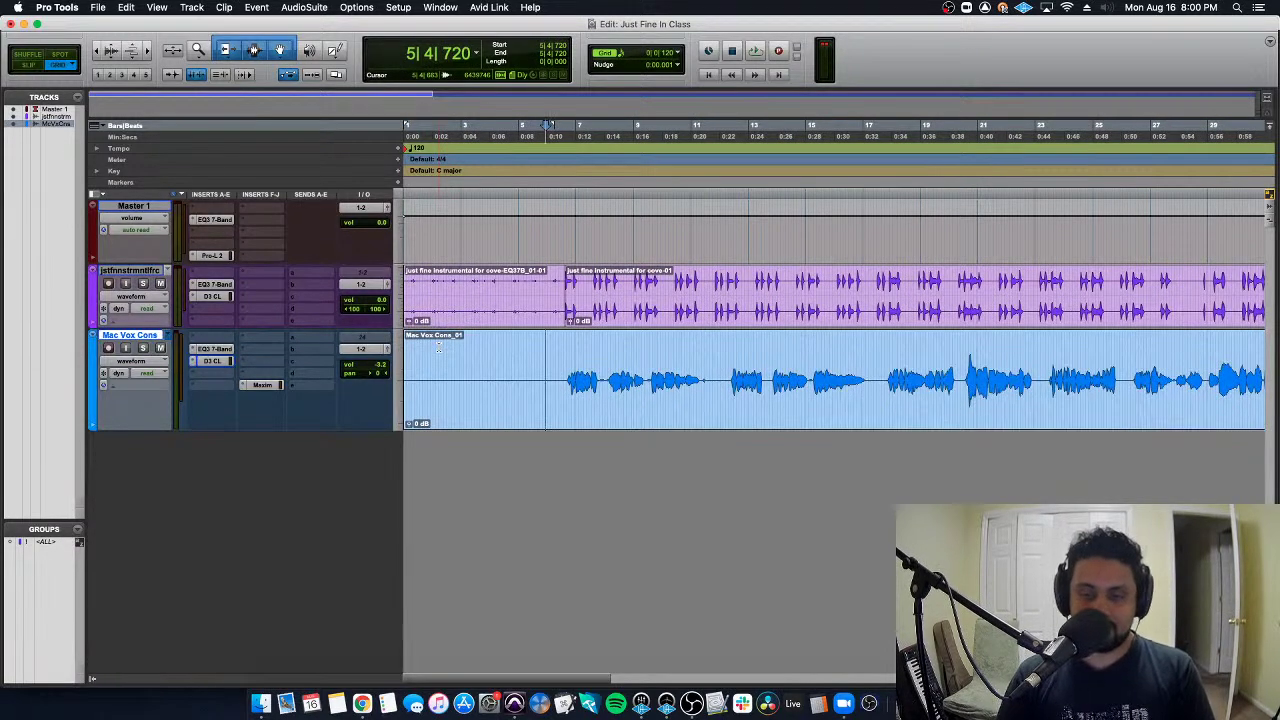
key("r")
key("r")
key("r")
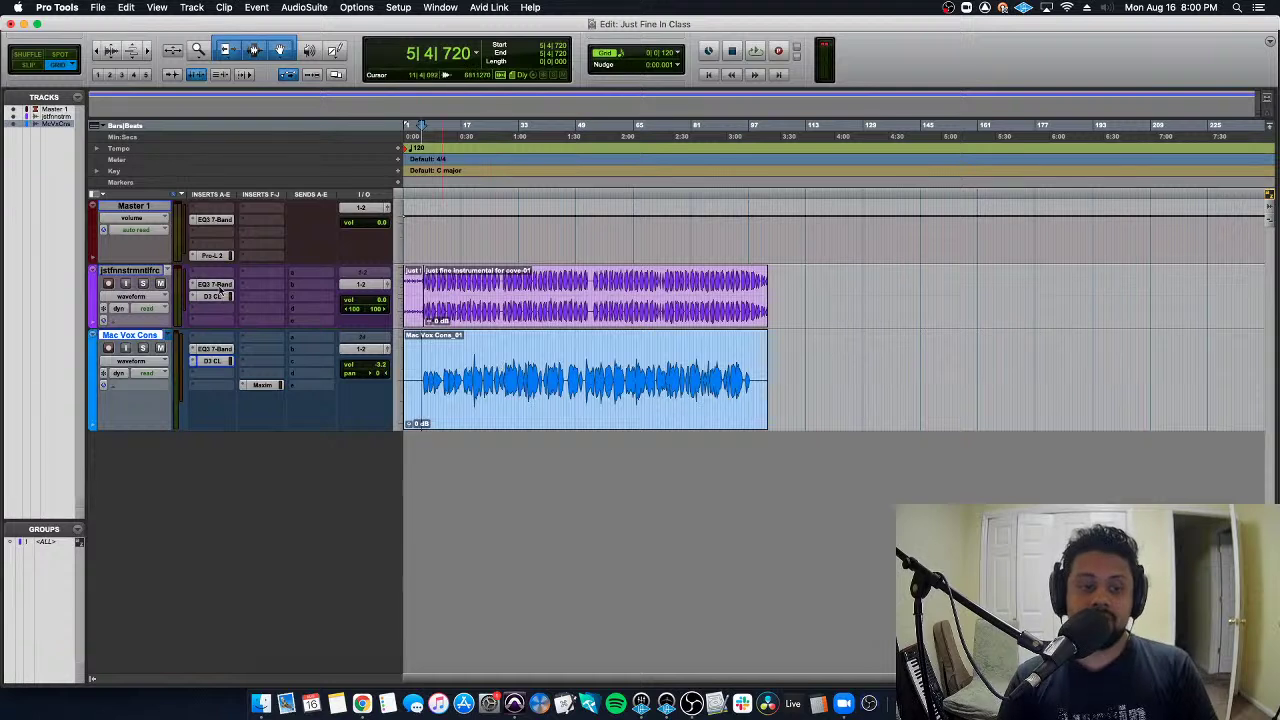
Check the instrumental's Dyn3 Compressor/Limiter and the Mac Vox Cons Maxim settings, then close the plug-in window
left_click(214, 296)
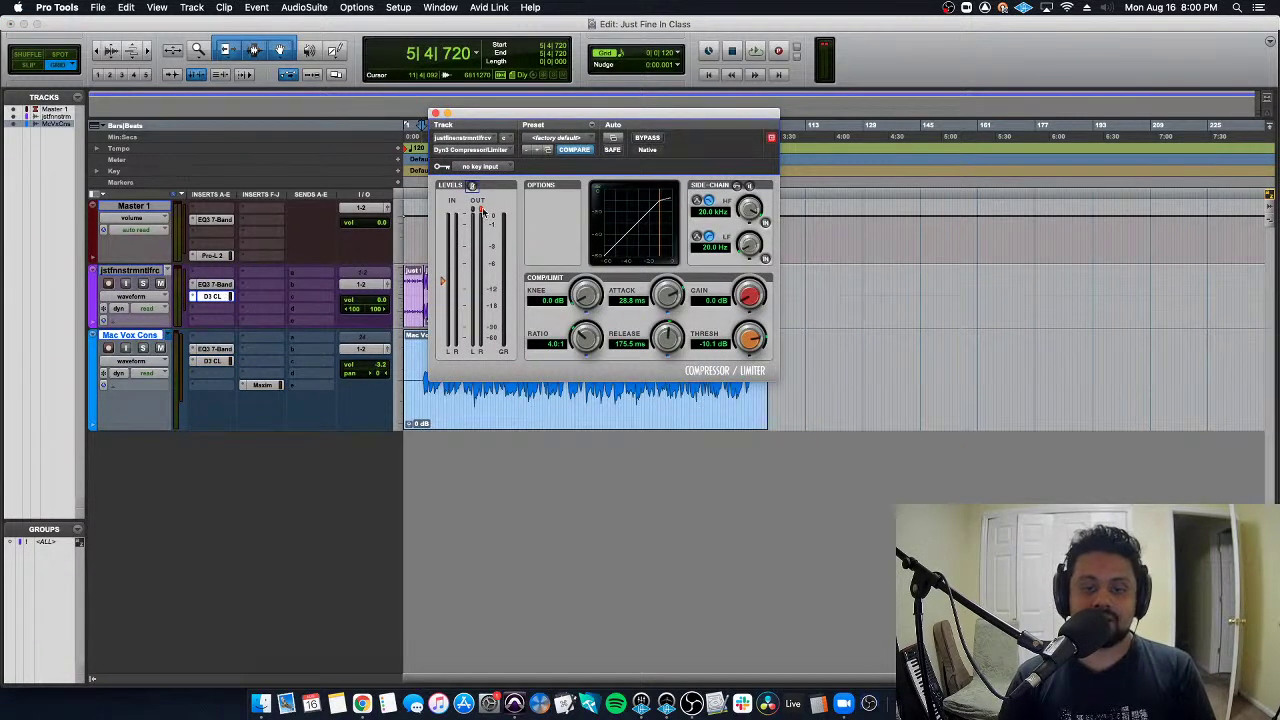
left_click(264, 385)
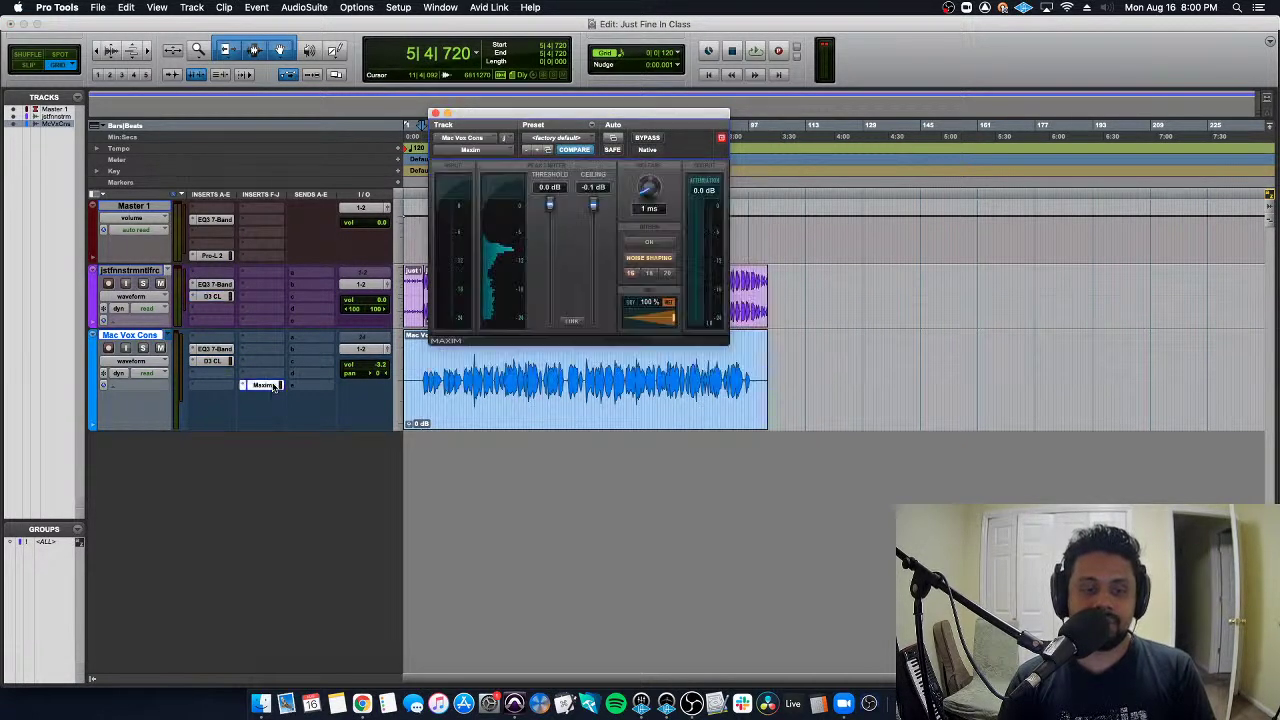
left_click(434, 112)
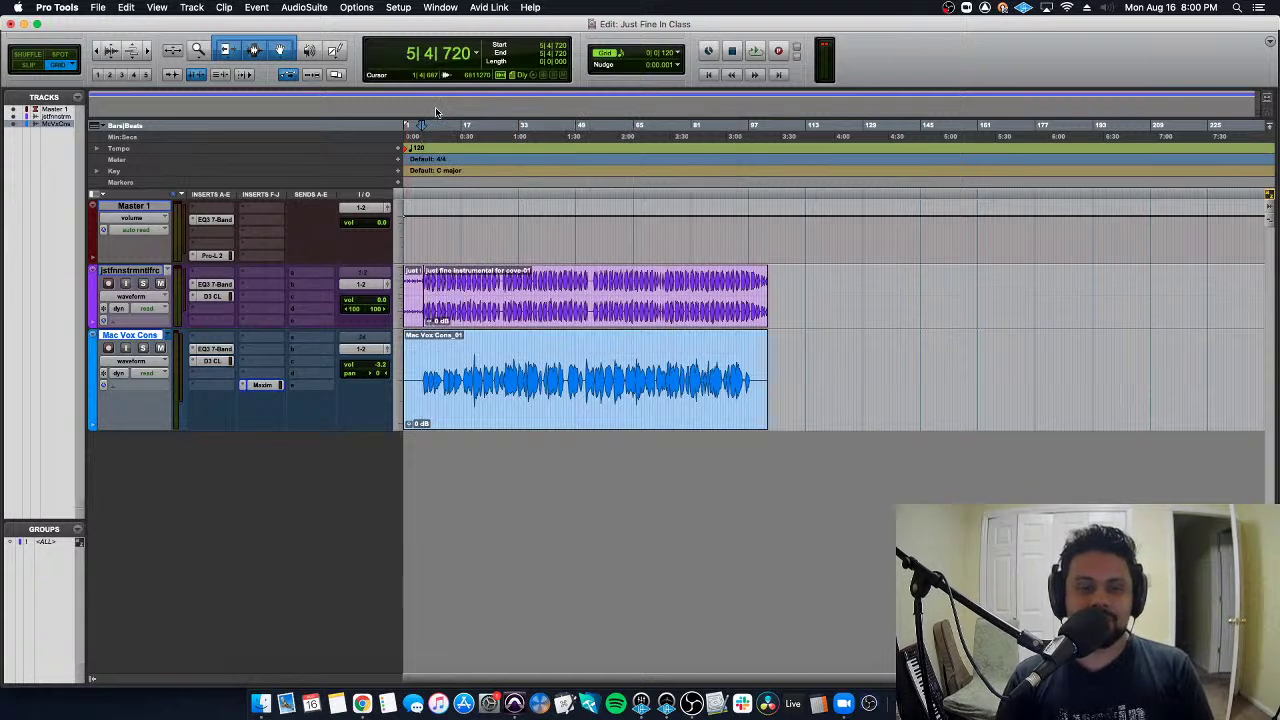
Examine the instrumental's intro clip up to the main instrumental clip and undo the trial edit at their boundary
left_click(404, 425)
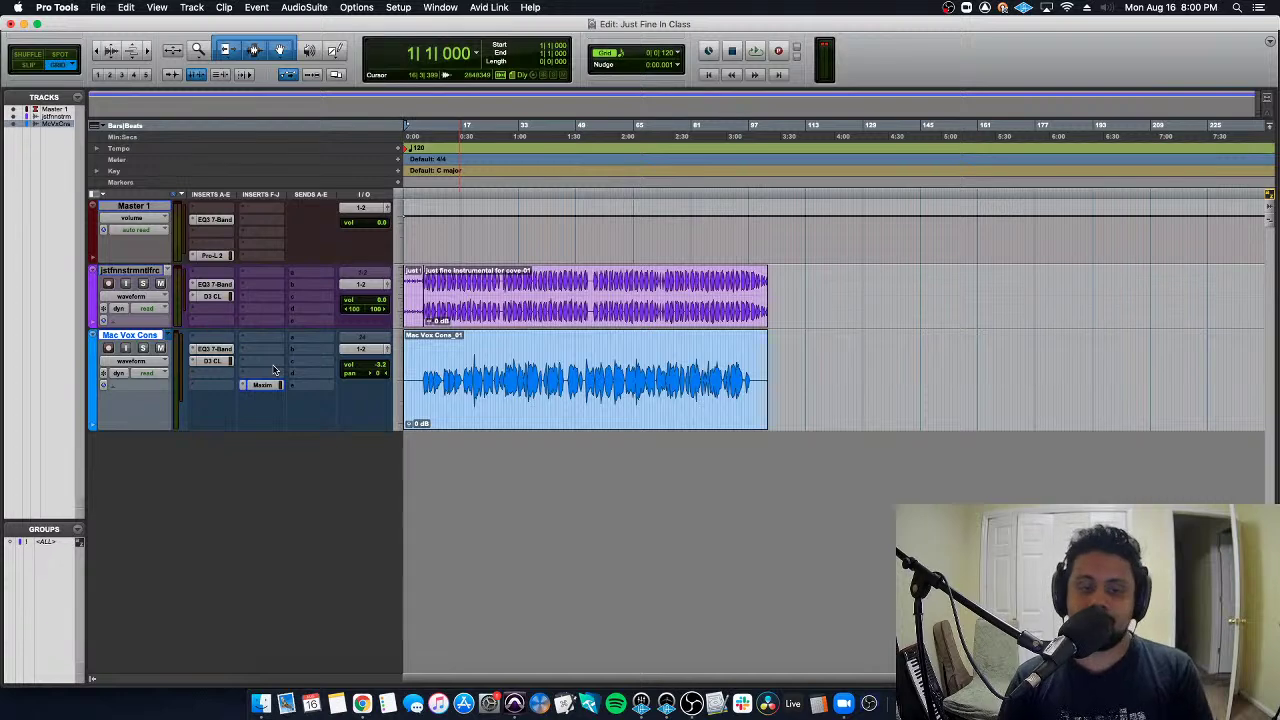
key("t")
key("t")
key("t")
key("t")
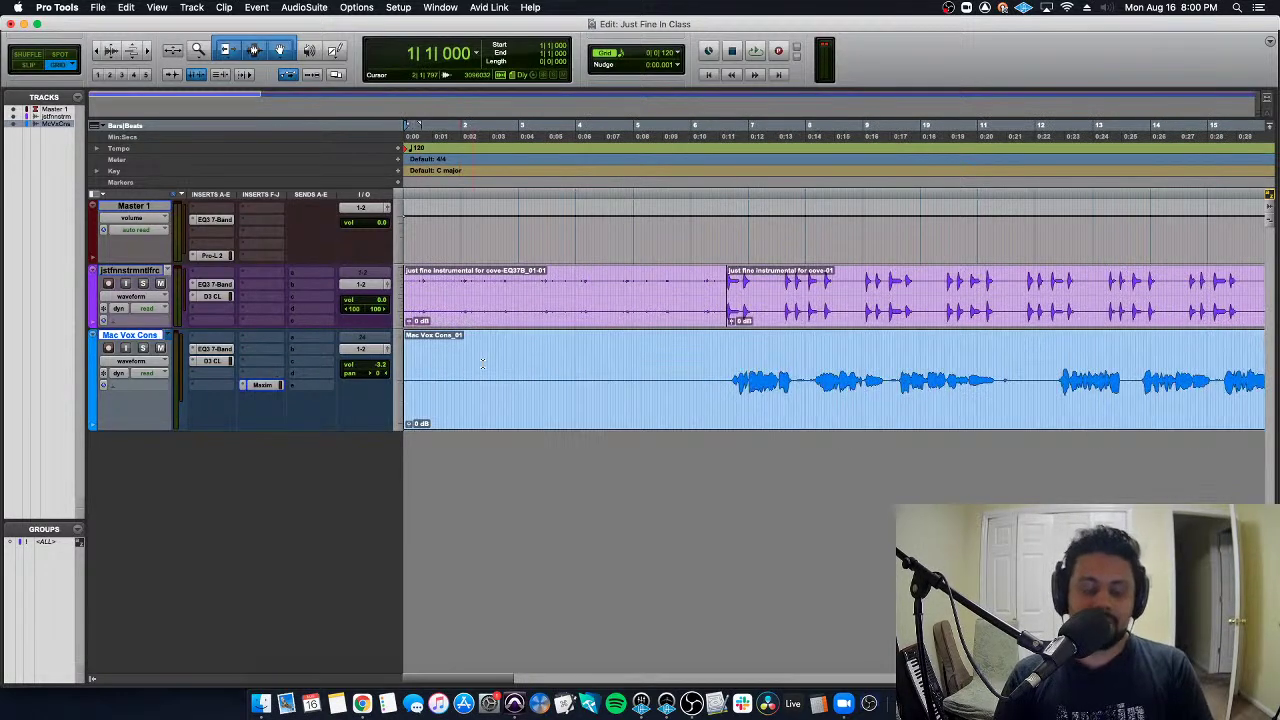
left_click(485, 327)
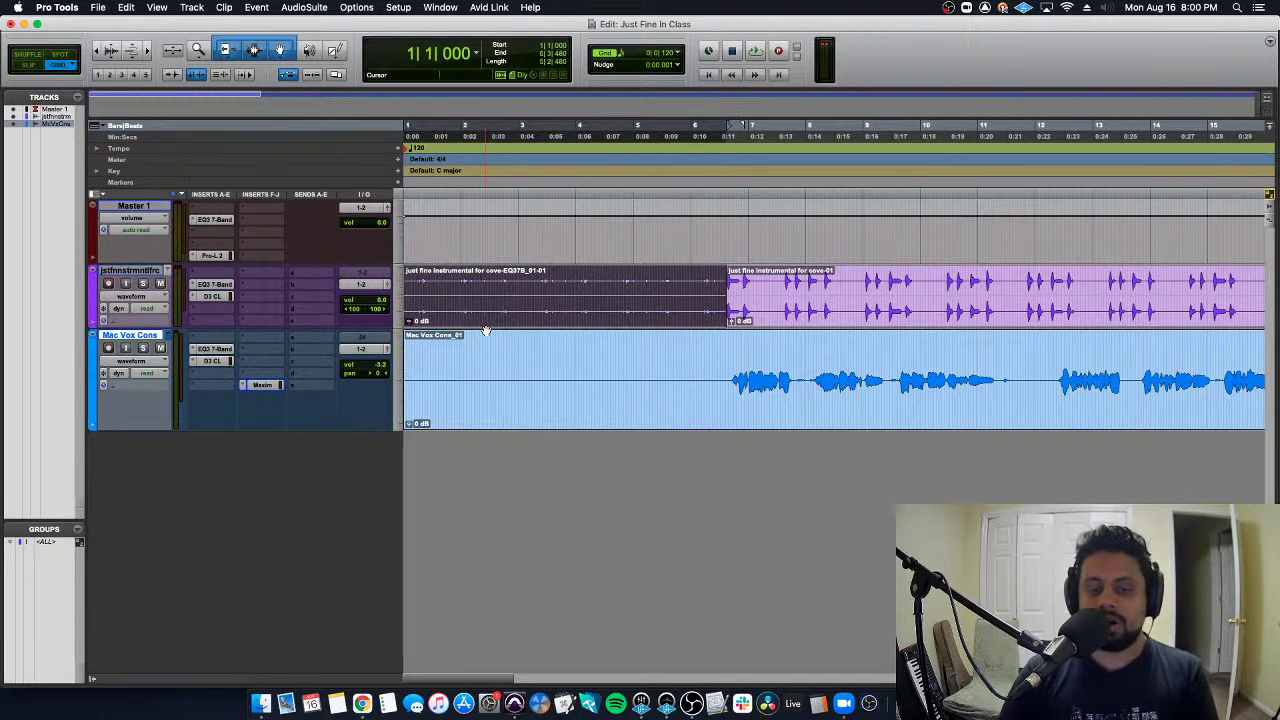
left_click(445, 364)
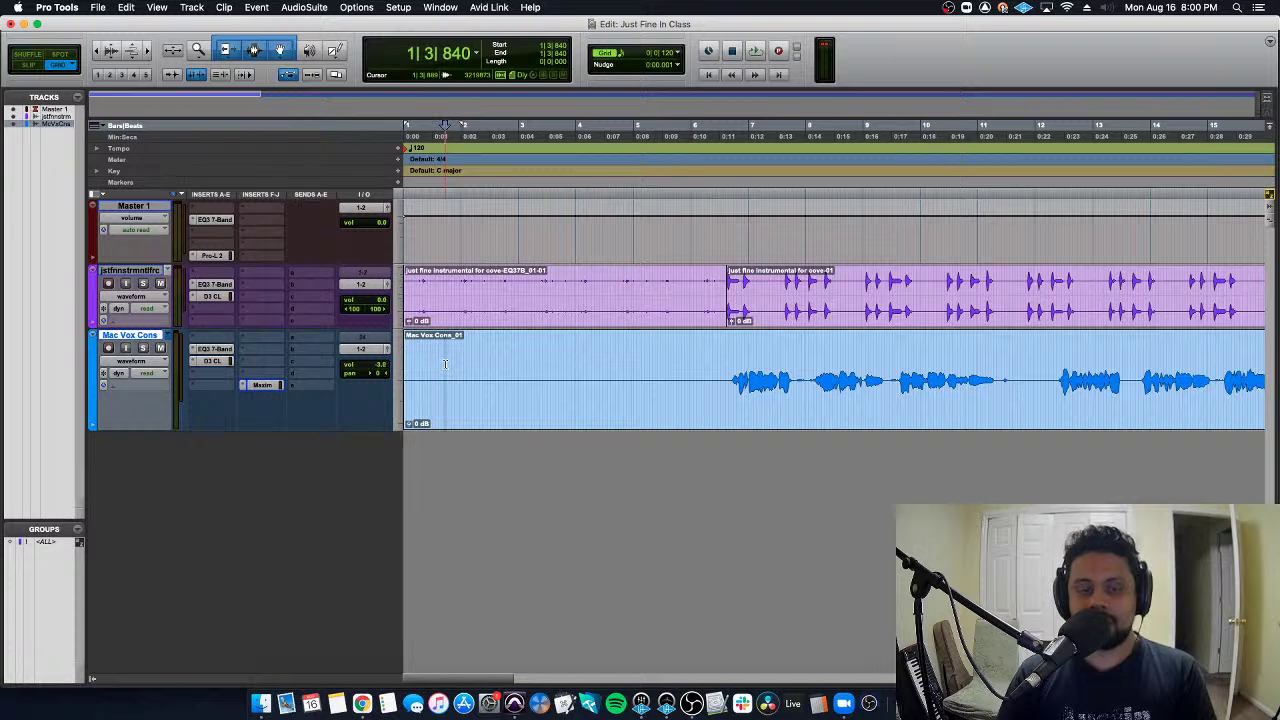
left_click(485, 358)
key("r")
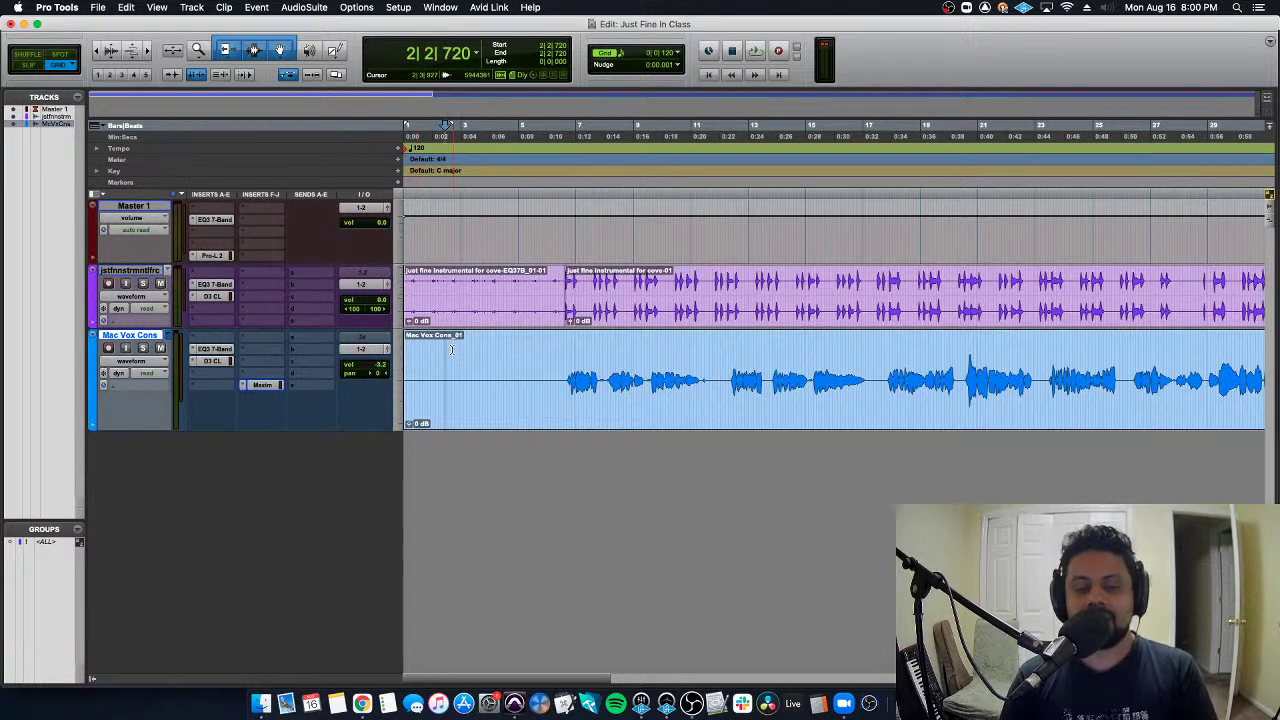
left_click_drag(568, 297, 305, 313)
key("super+z")
Play the intro into the first vocal phrase from 5|3|360, stop and return to the session start
left_click(535, 362)
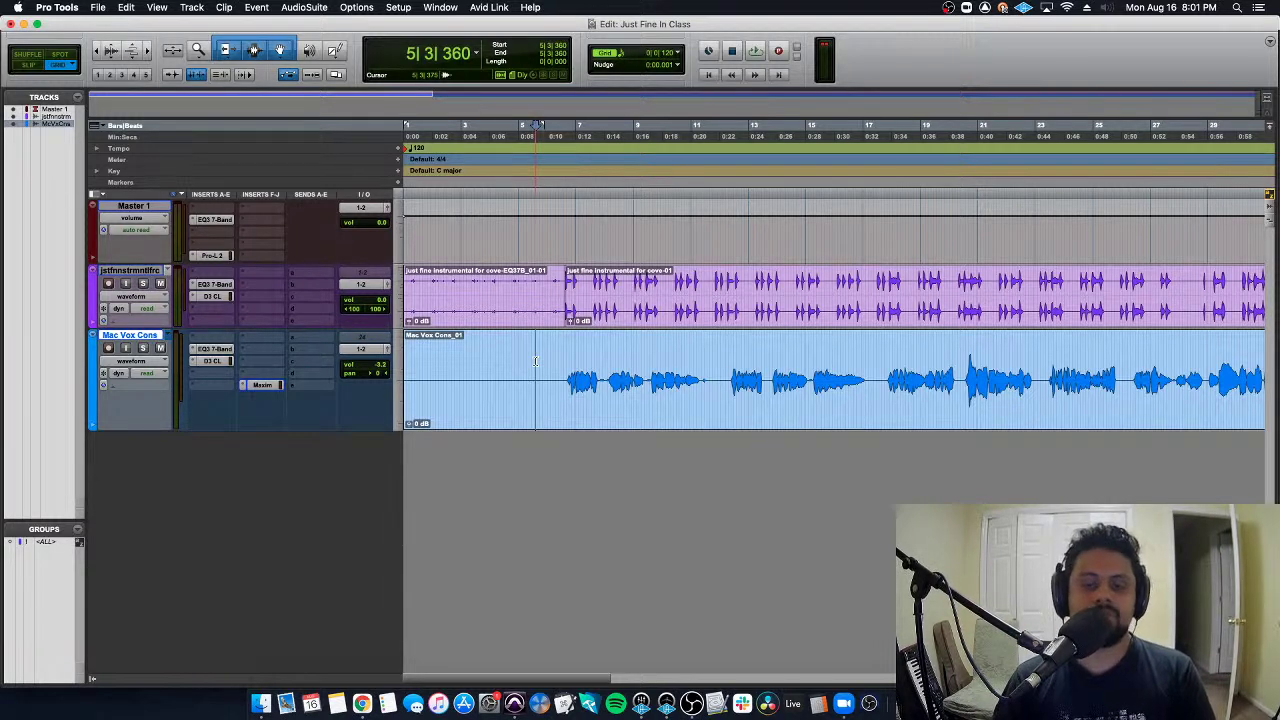
key("space")
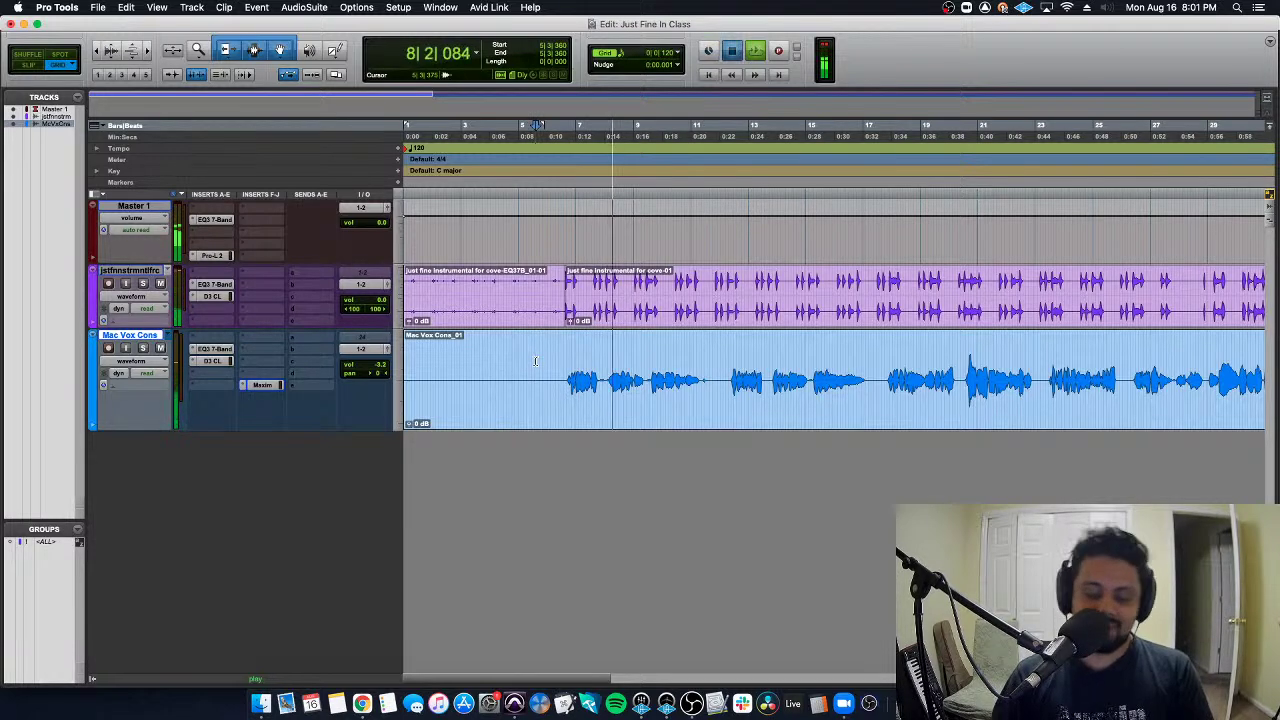
key("space")
key("Return")
key("t")
key("r")
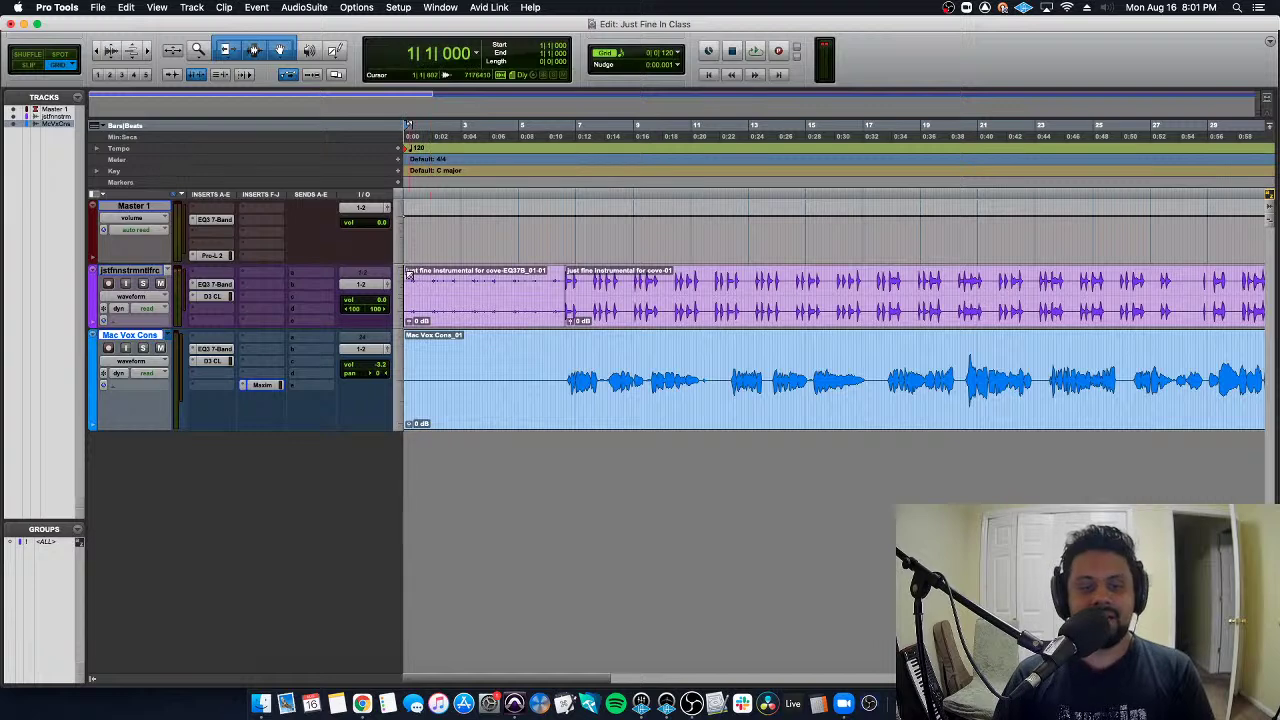
Trim the start of the instrumental's intro clip to 3|1|000 and add a fade-in ending at 5|3|600
left_click_drag(409, 275, 480, 278)
left_click_drag(462, 323, 523, 323)
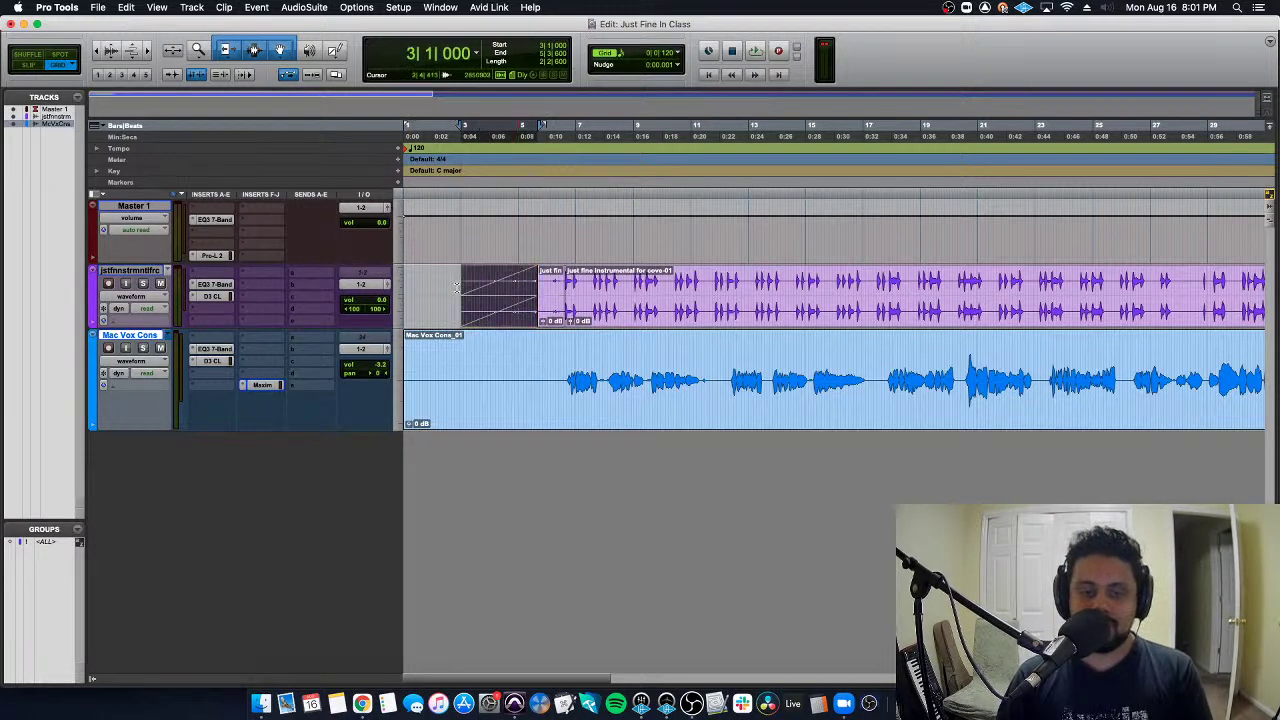
left_click(457, 288)
key("t")
key("t")
key("t")
key("t")
key("r")
key("r")
key("r")
key("r")
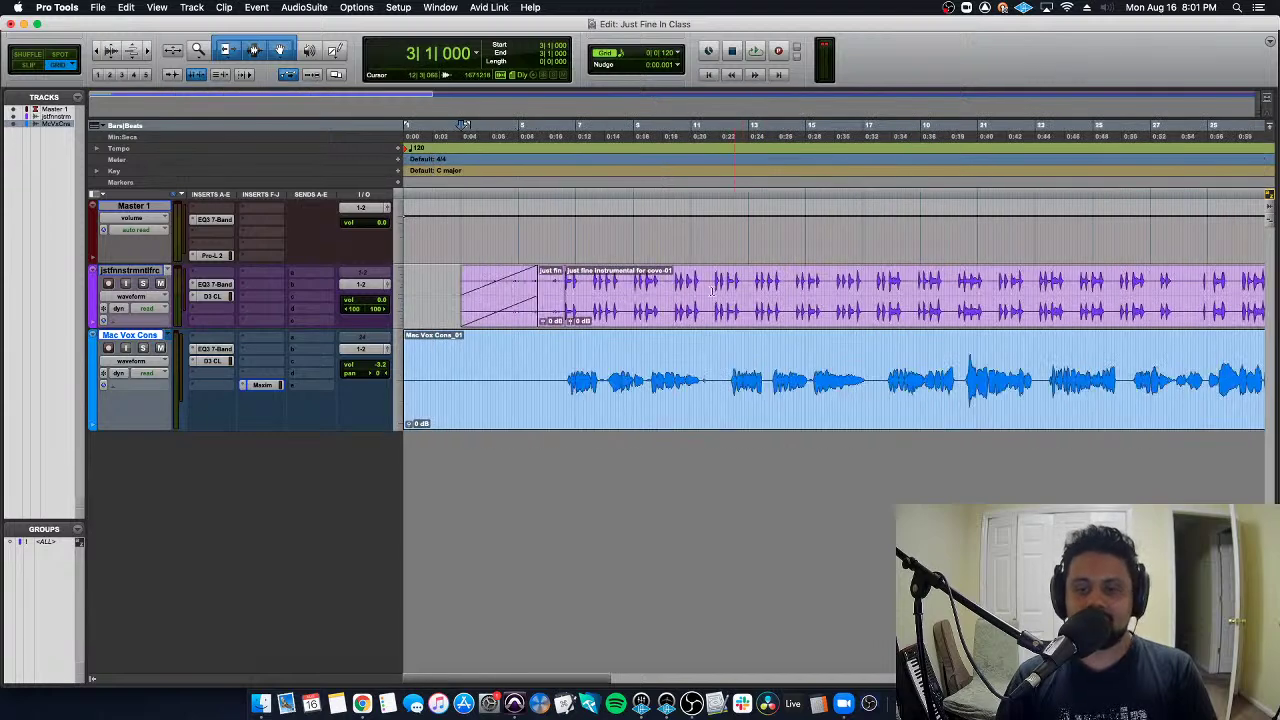
Select the instrumental's intro fade-in and audition it from 3|1|000
left_click(456, 346)
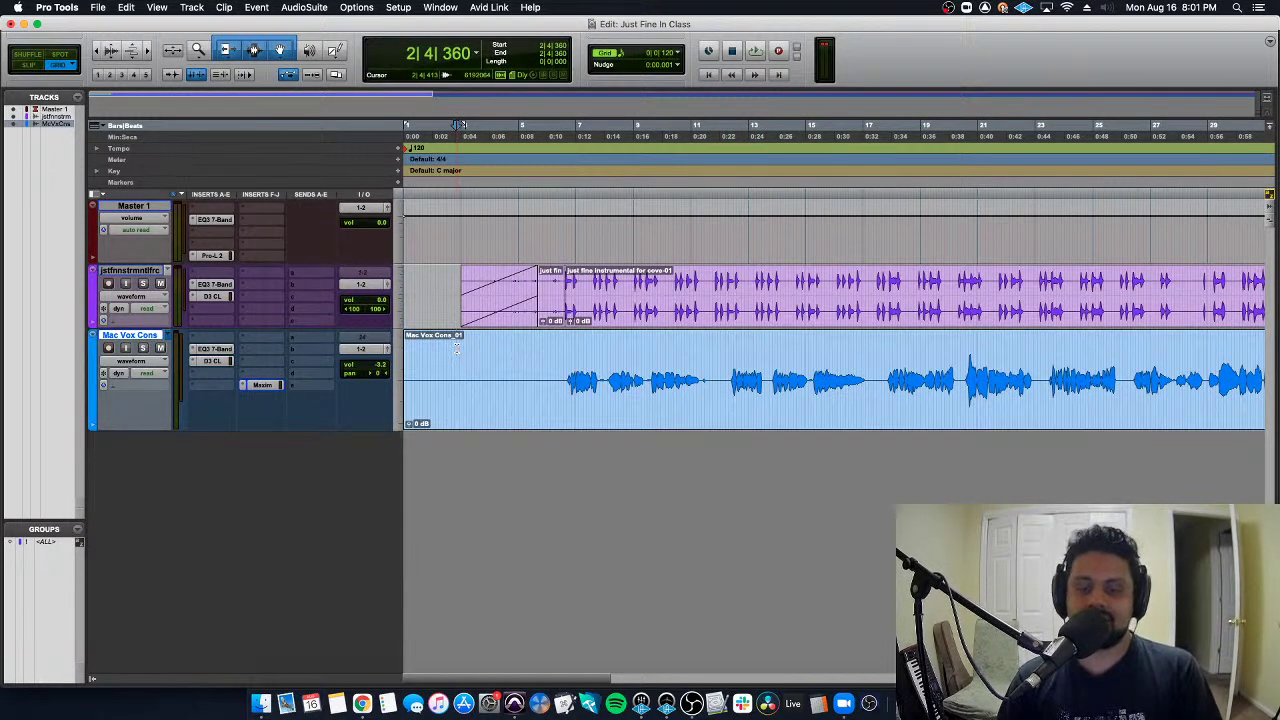
left_click(551, 320)
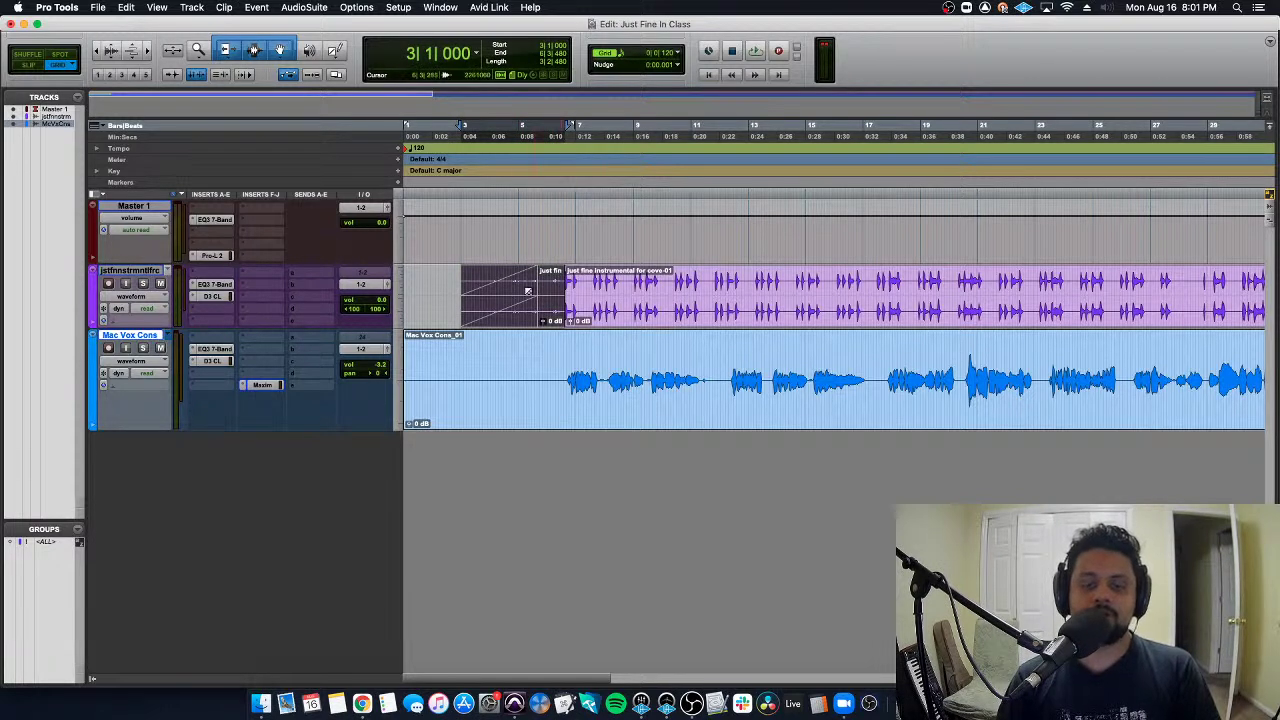
left_click(477, 294)
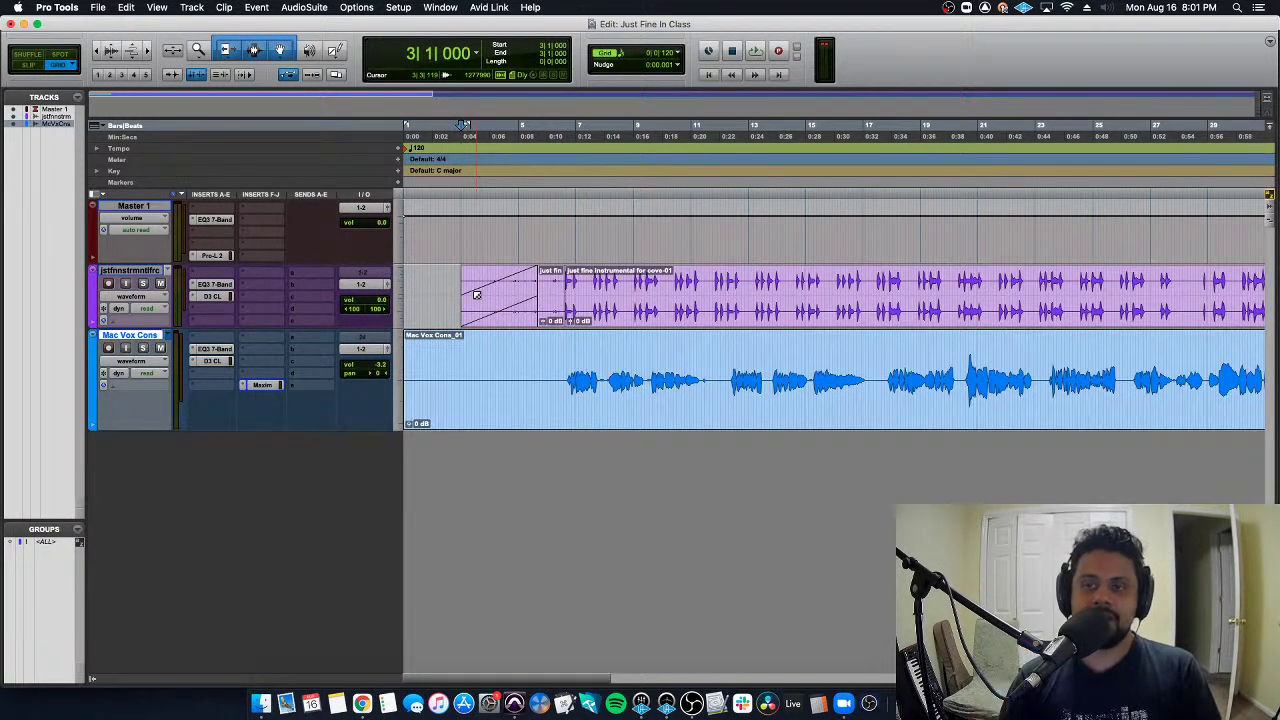
key("space")
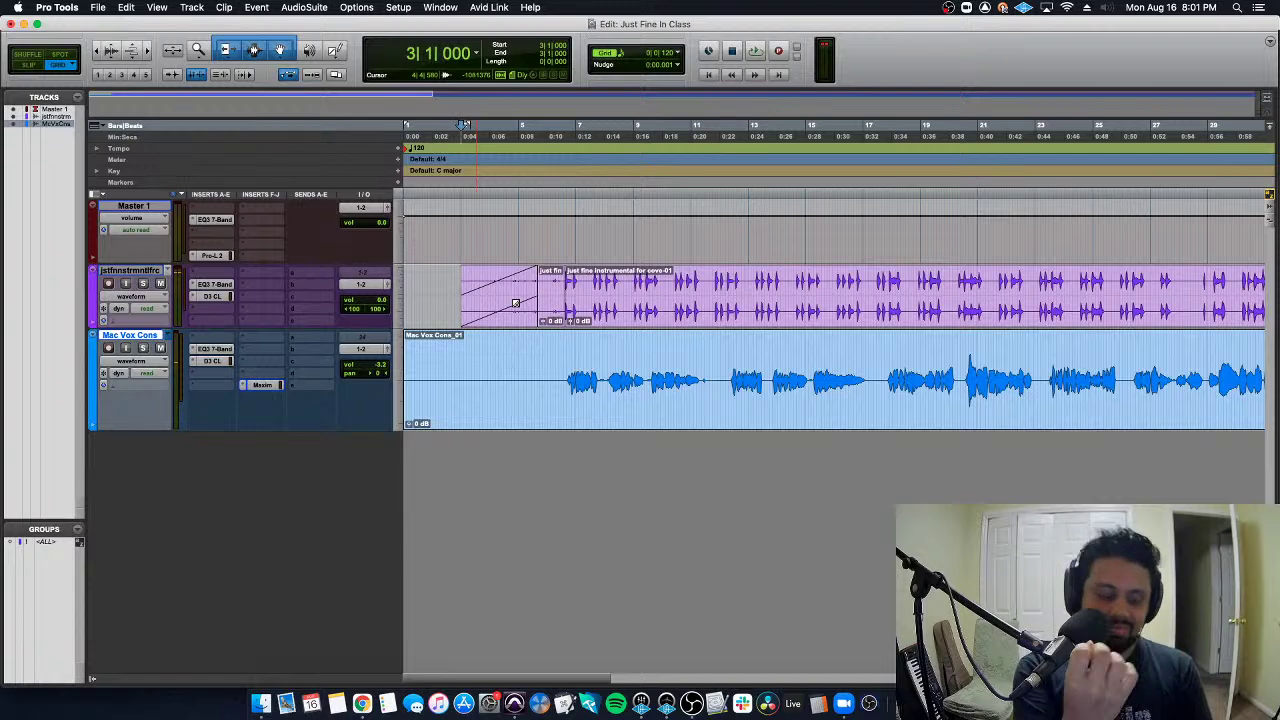
Show both clips over their full length and place the edit cursor at 22|1|720 in the vocal clip
key("r")
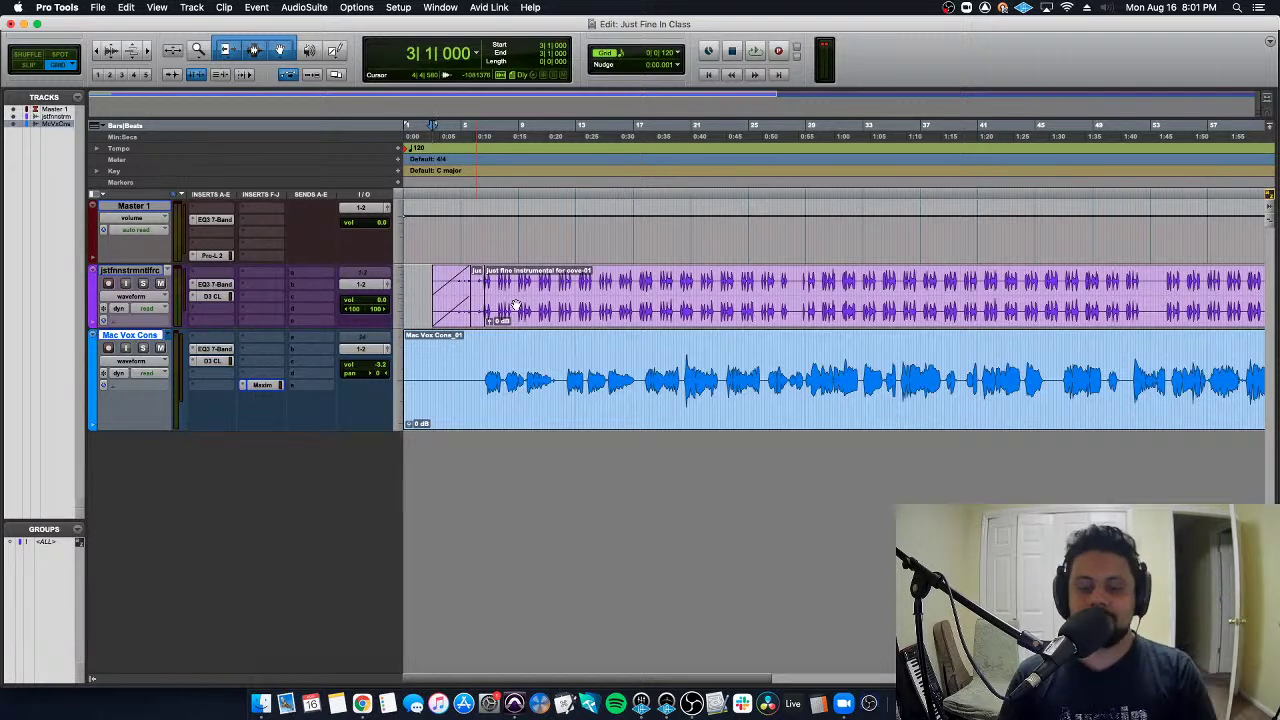
key("r")
key("r")
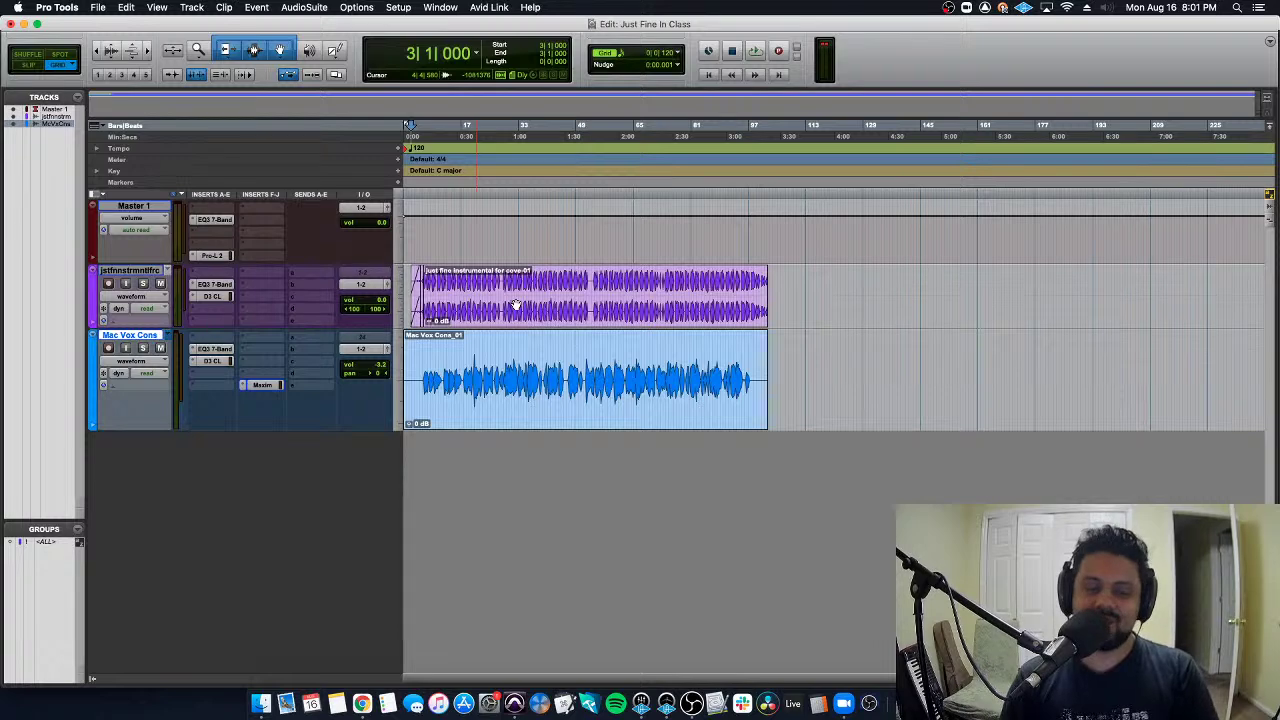
left_click(482, 342)
key("t")
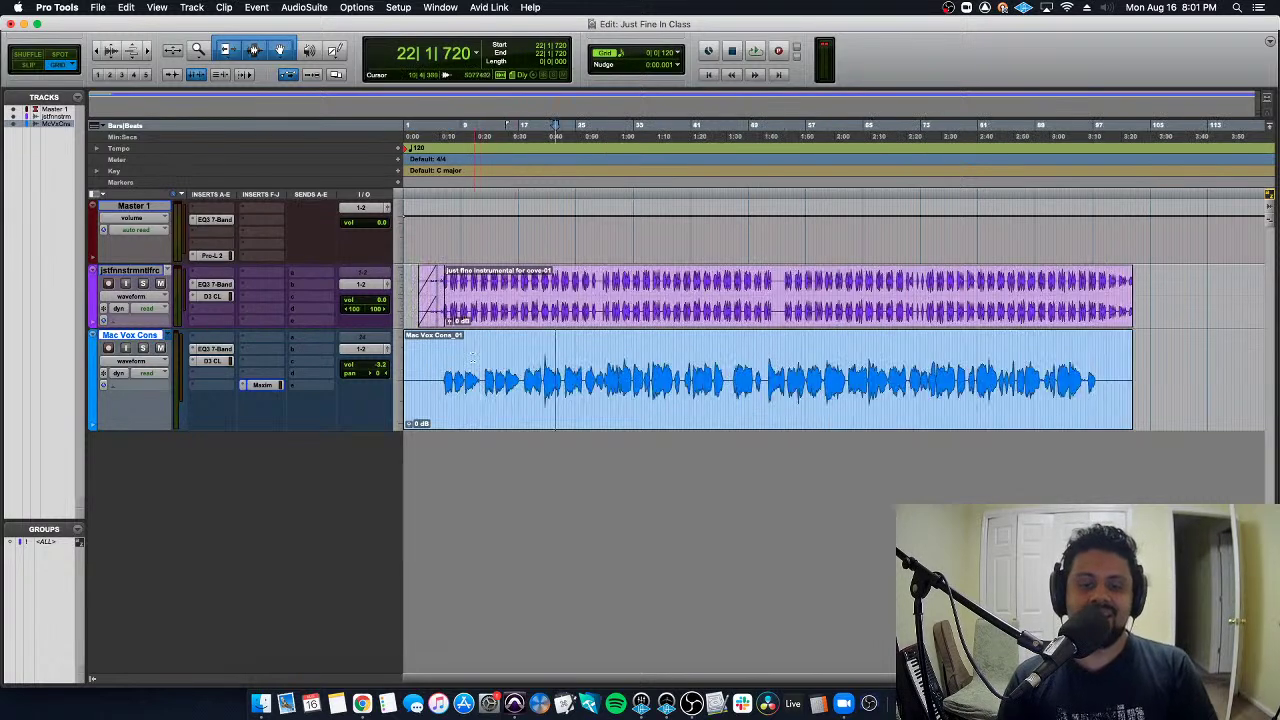
Check the Mac Vox Cons track's Dyn3 Compressor/Limiter settings, close the plug-in window and return to the session start
left_click(212, 361)
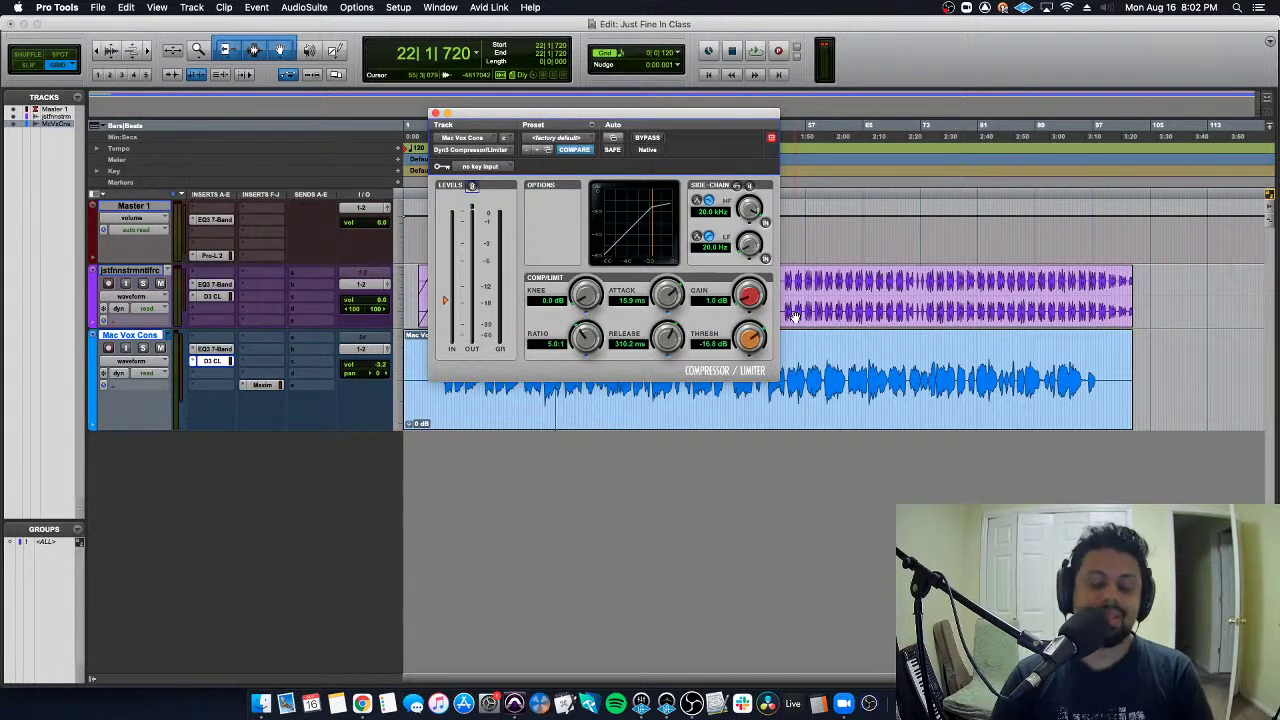
left_click(433, 113)
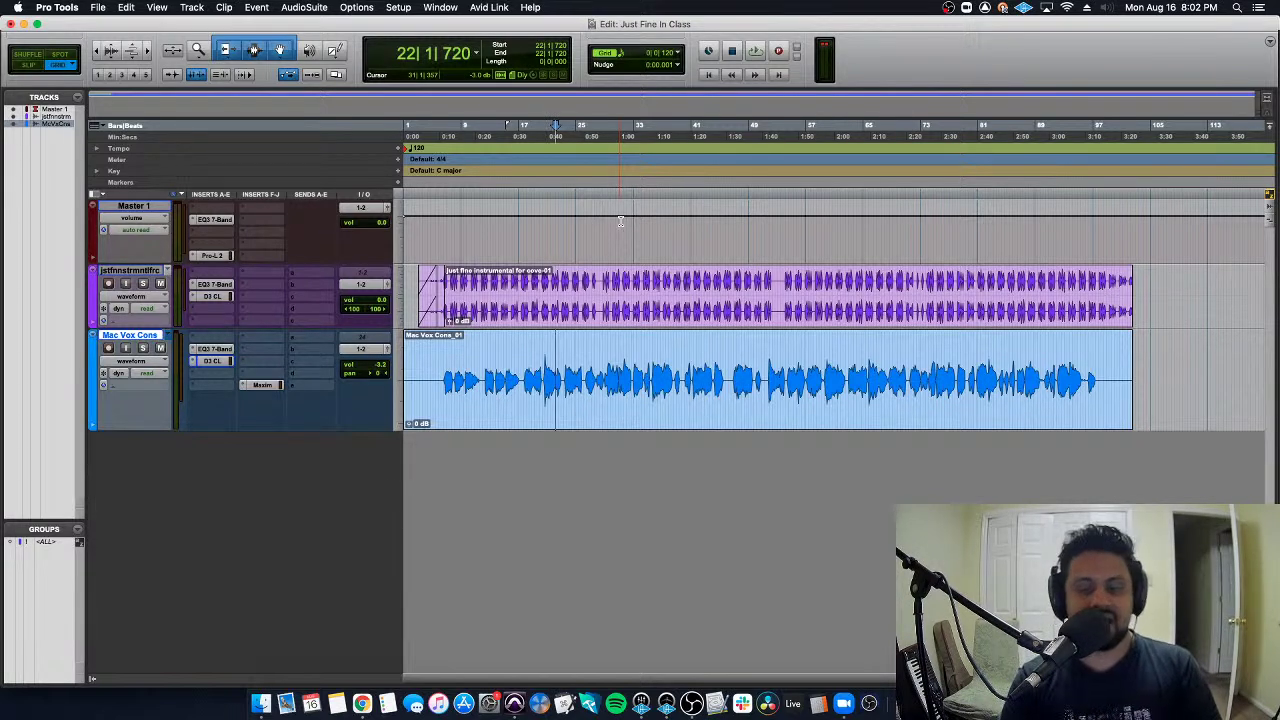
key("Return")
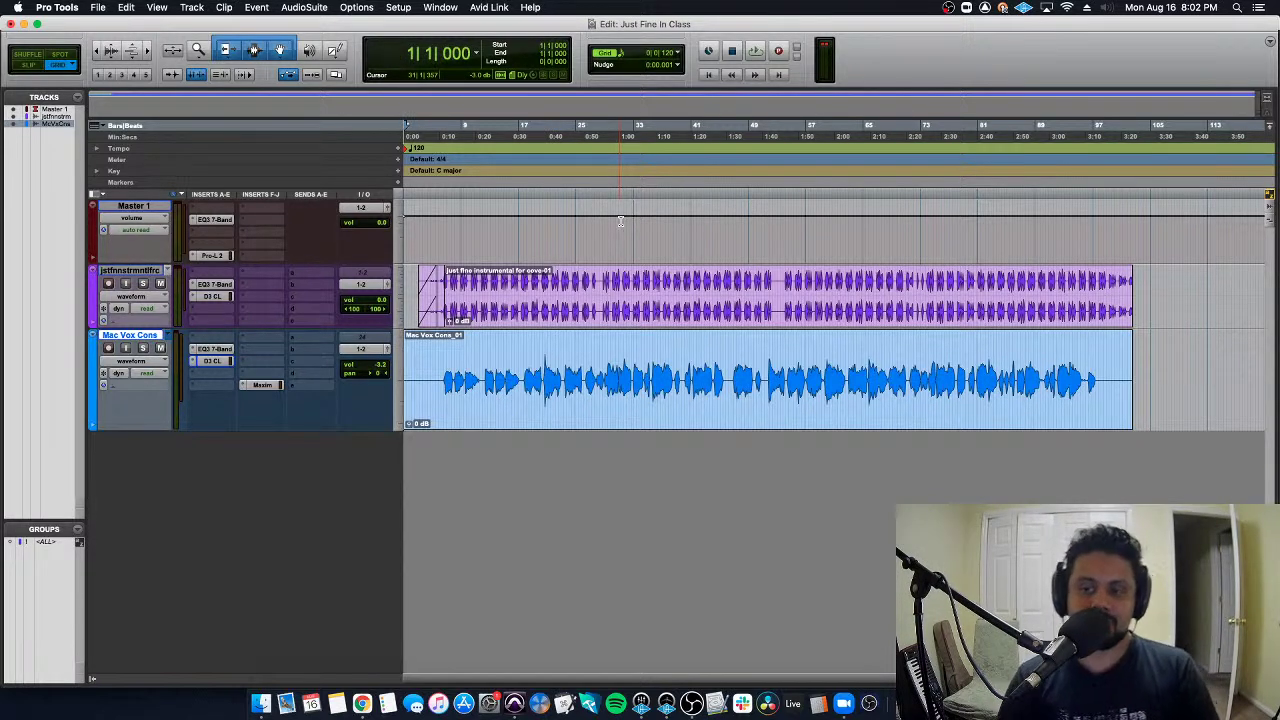